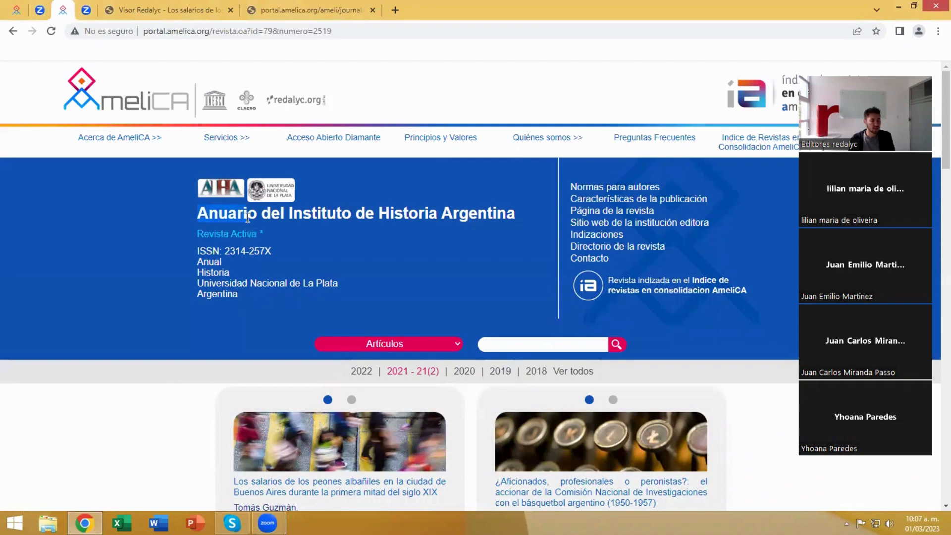
- Review the journal's description and its list of issues by year down to the first articles of issue 21(2)
click(286, 247)
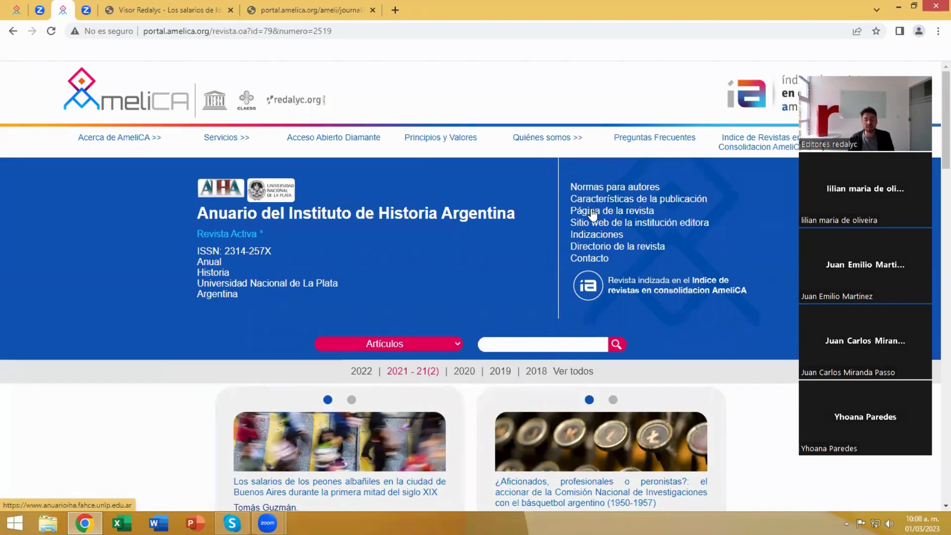
scroll(124, 367, down, 1)
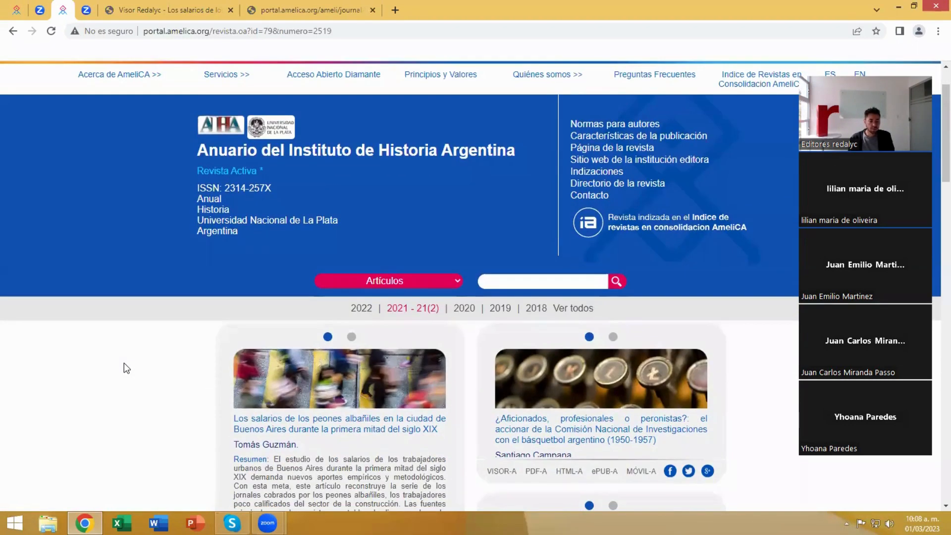
scroll(124, 366, down, 3)
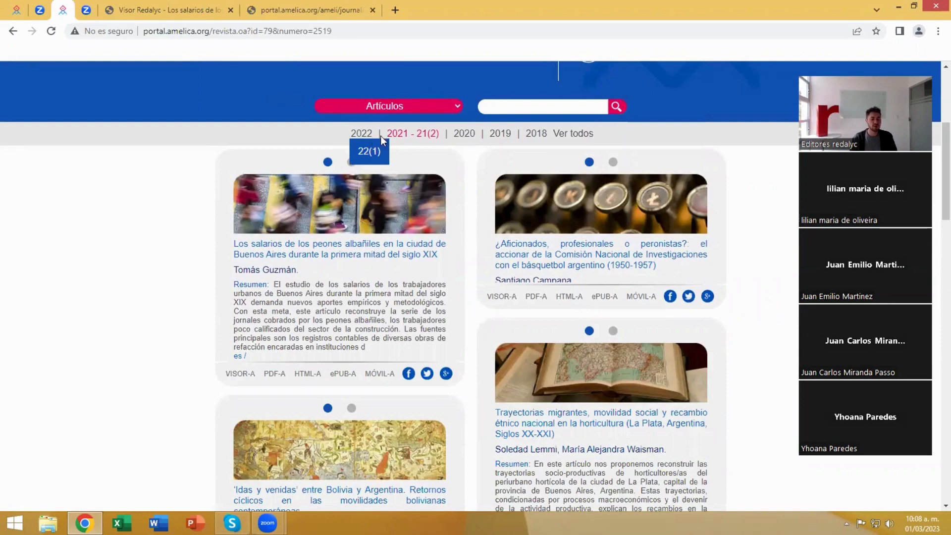
mouse_move(422, 140)
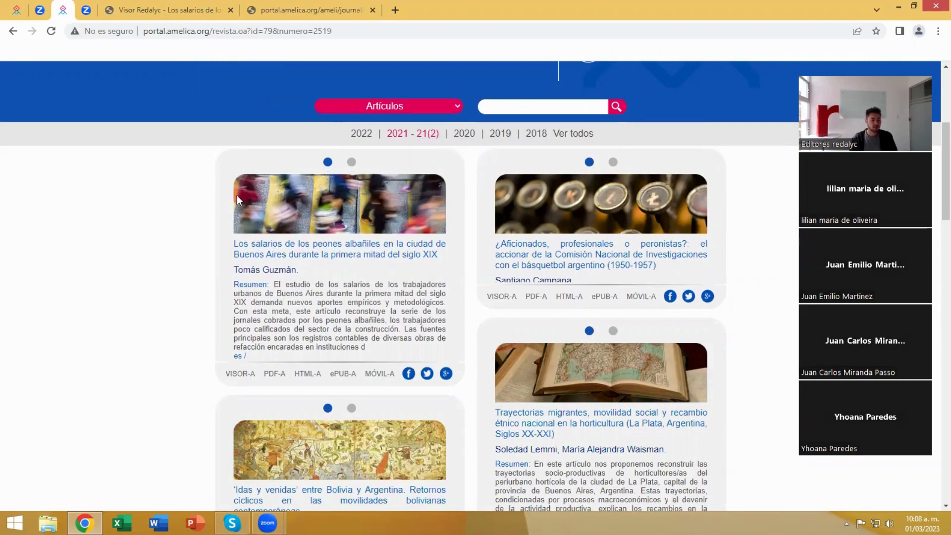
scroll(210, 218, down, 1)
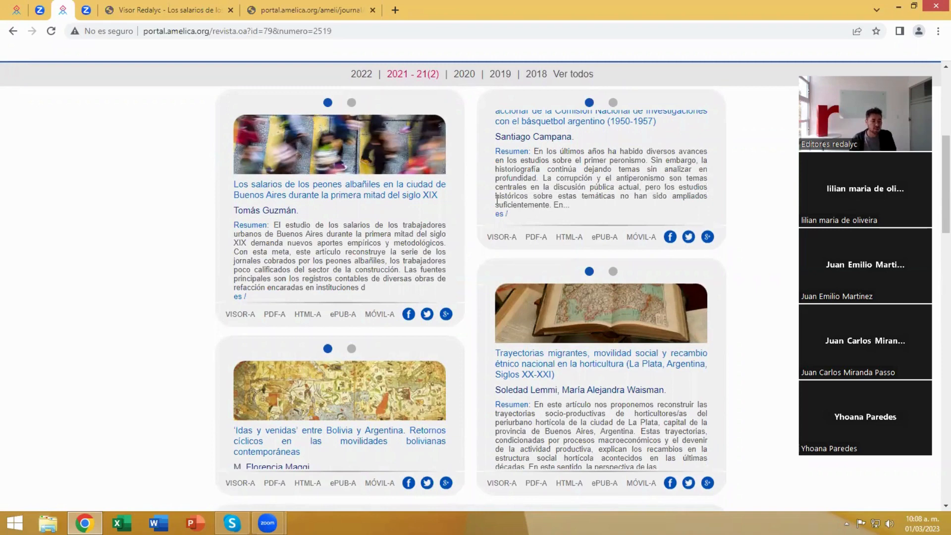
- View the author information on the card of the article about Buenos Aires construction labourers' wages, and return to its abstract
click(352, 103)
click(328, 103)
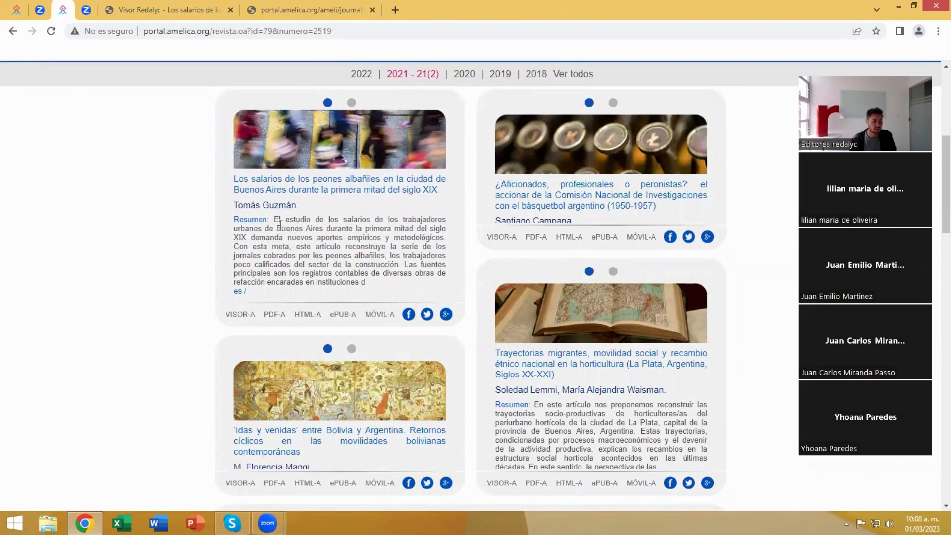
click(351, 102)
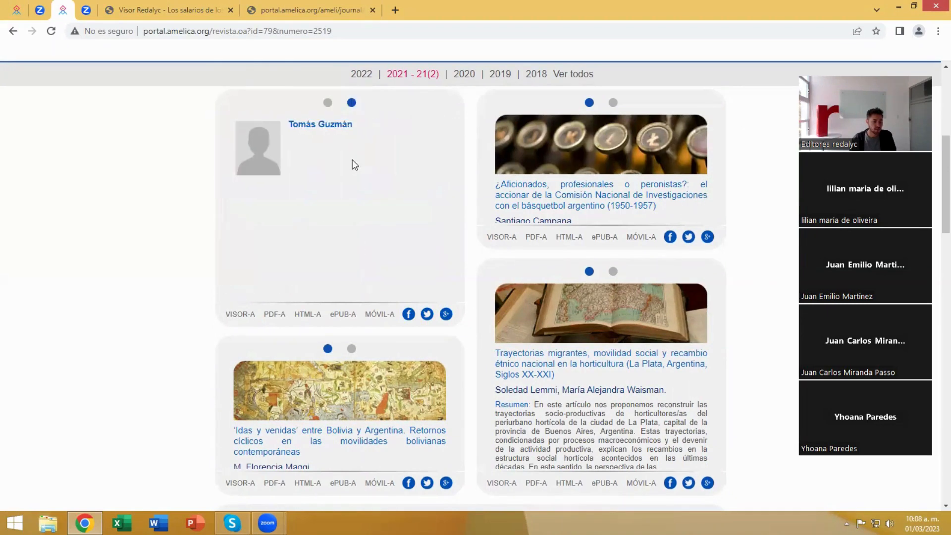
click(328, 103)
- Look through the article cards of the 2021 issue 21(2) and return to the first articles
scroll(208, 314, down, 1)
scroll(208, 314, down, 2)
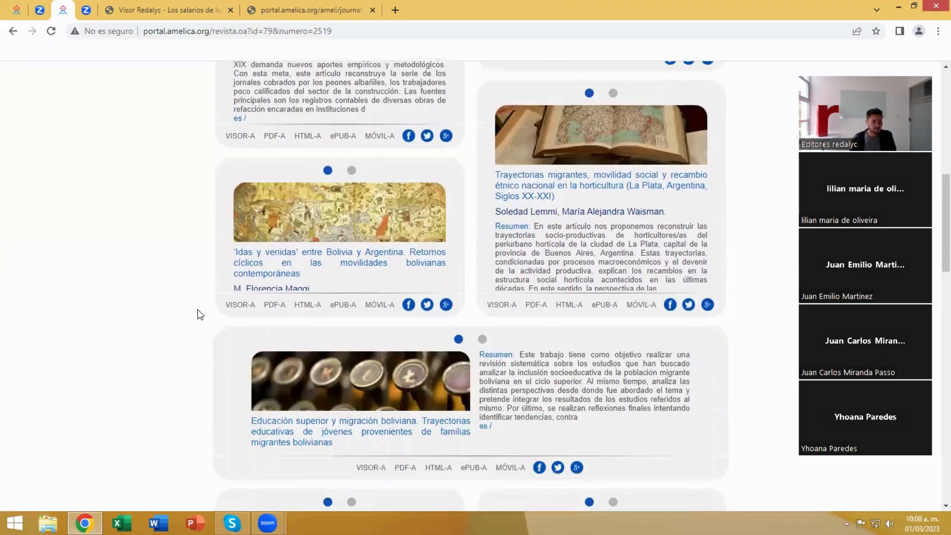
scroll(200, 314, up, 3)
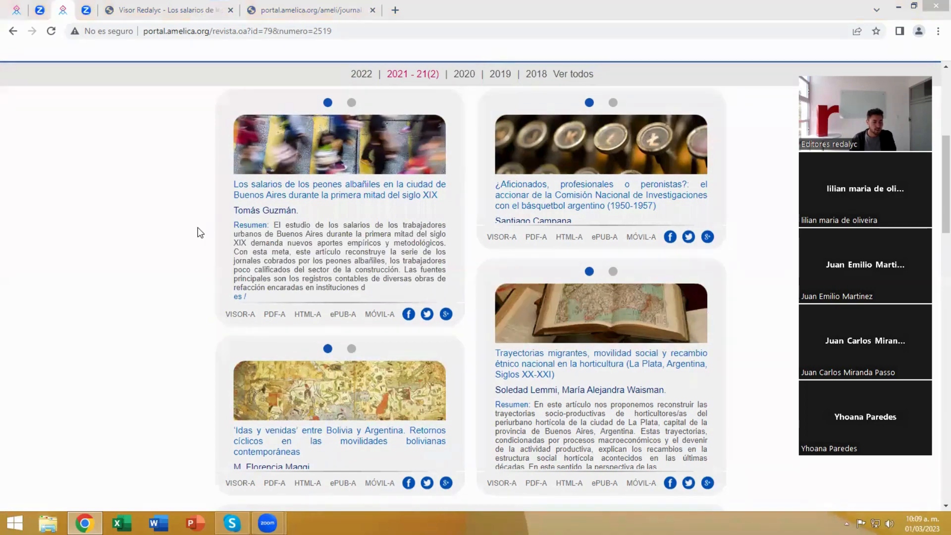
scroll(190, 287, down, 10)
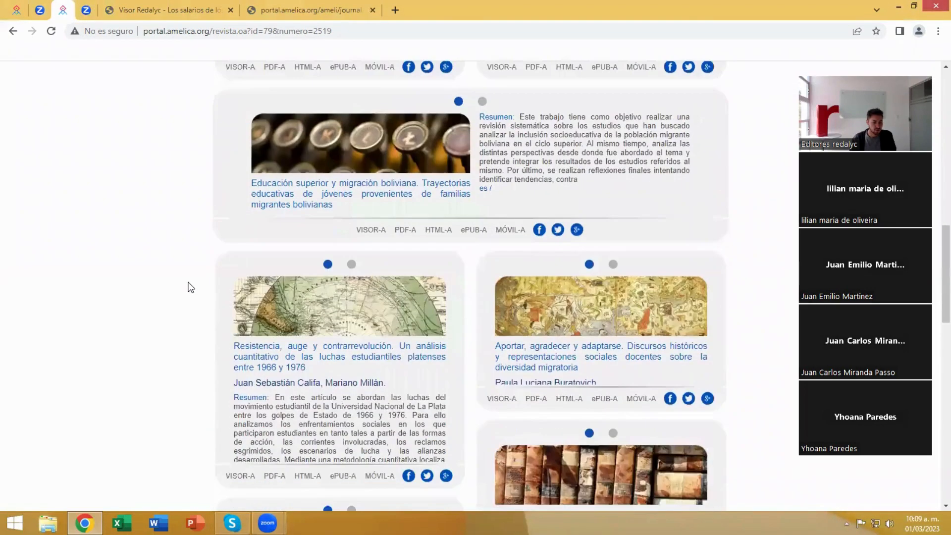
scroll(191, 287, down, 2)
scroll(172, 303, up, 10)
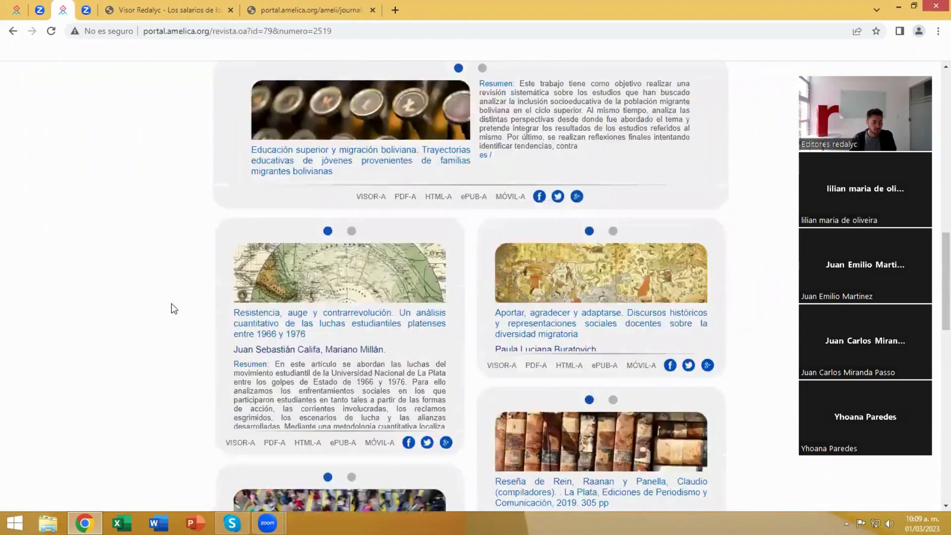
scroll(171, 303, up, 3)
scroll(171, 303, down, 2)
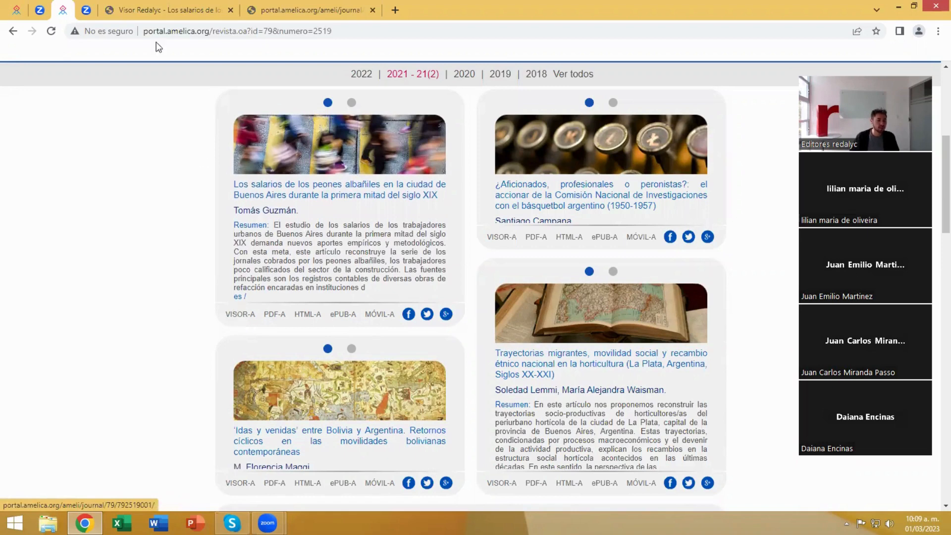
- Open the wages article in the Visor Redalyc tab and view footnotes 5 and 4 and the cited references through page 3
click(157, 14)
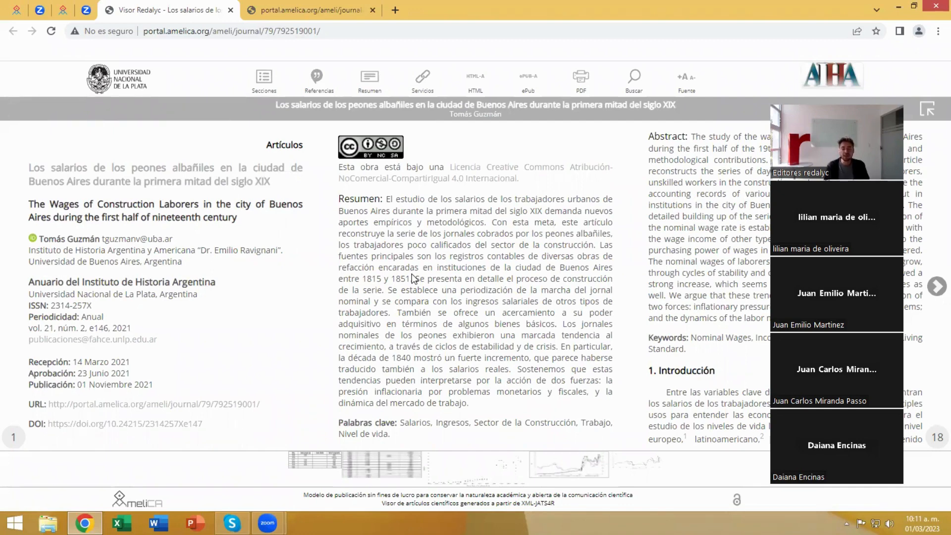
scroll(414, 279, down, 1)
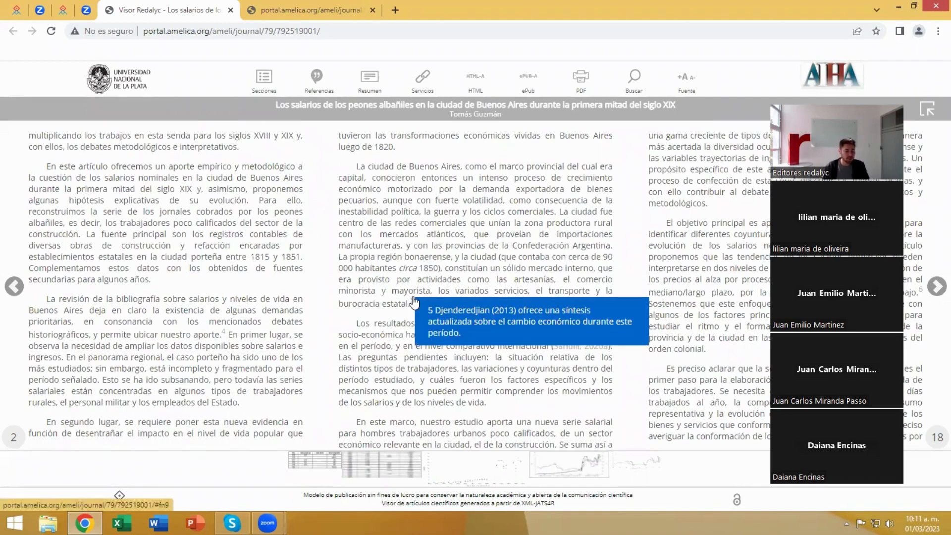
mouse_move(223, 335)
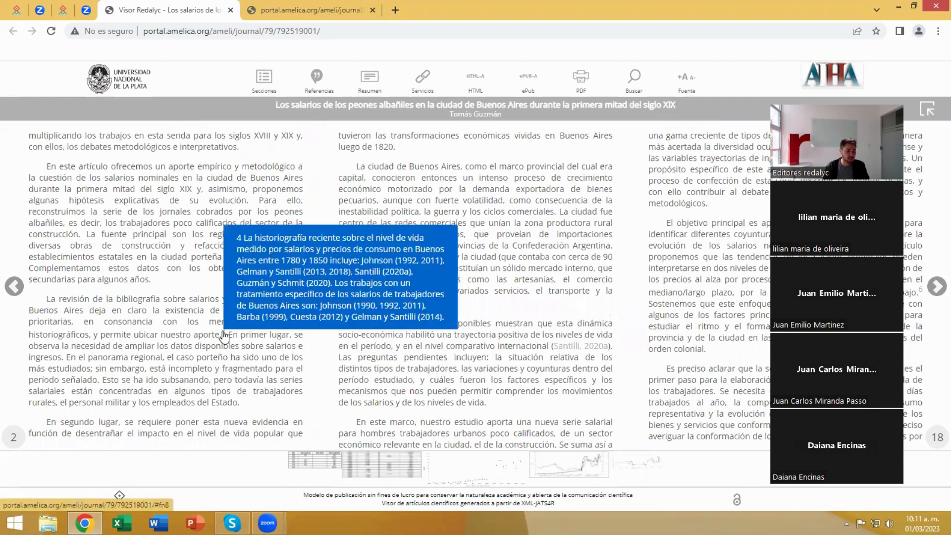
mouse_move(564, 347)
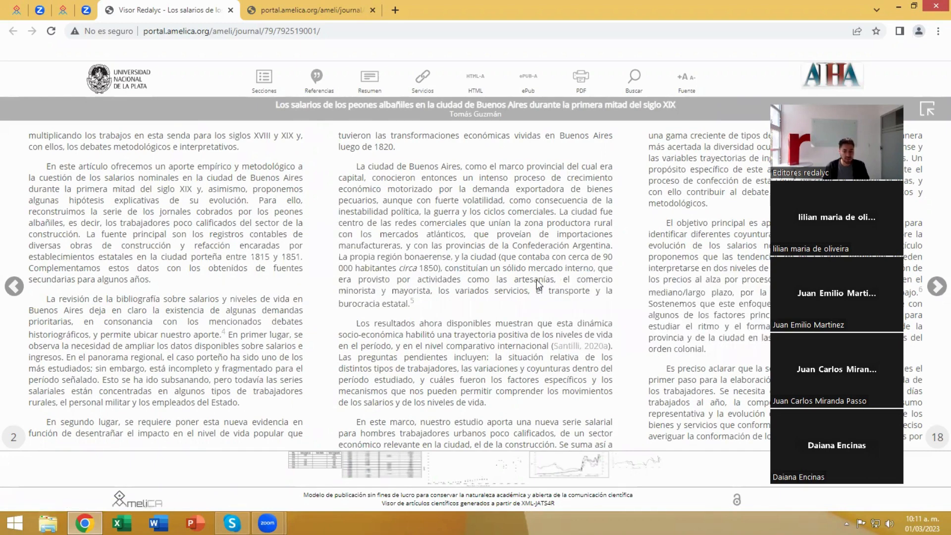
scroll(535, 281, down, 1)
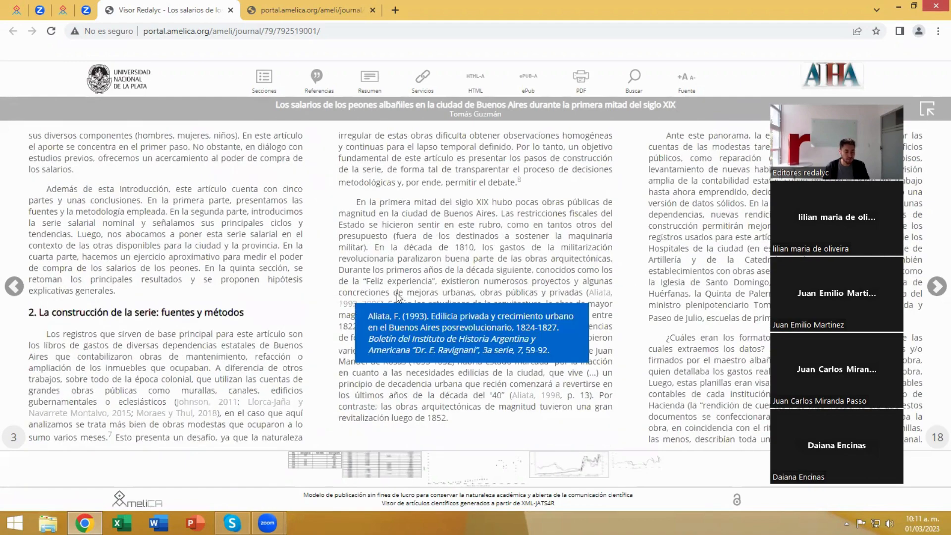
mouse_move(419, 328)
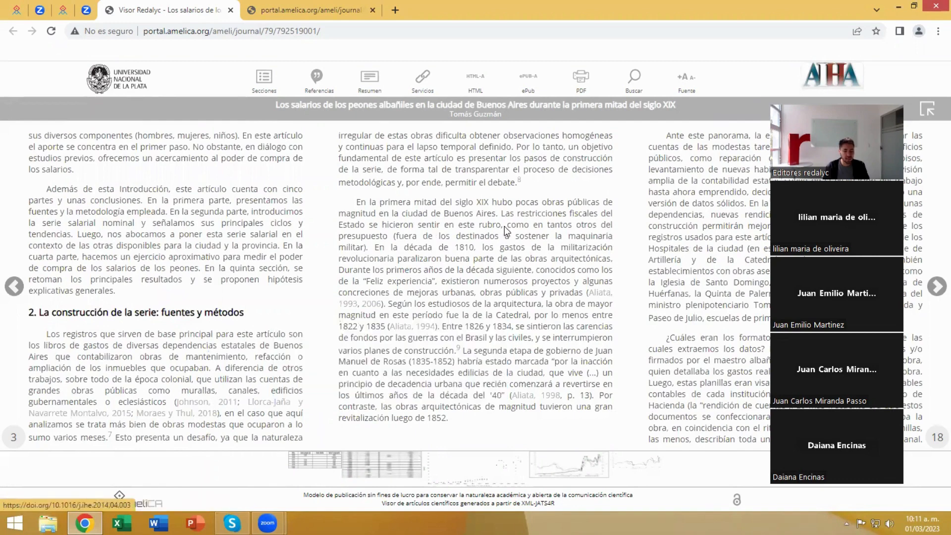
mouse_move(516, 203)
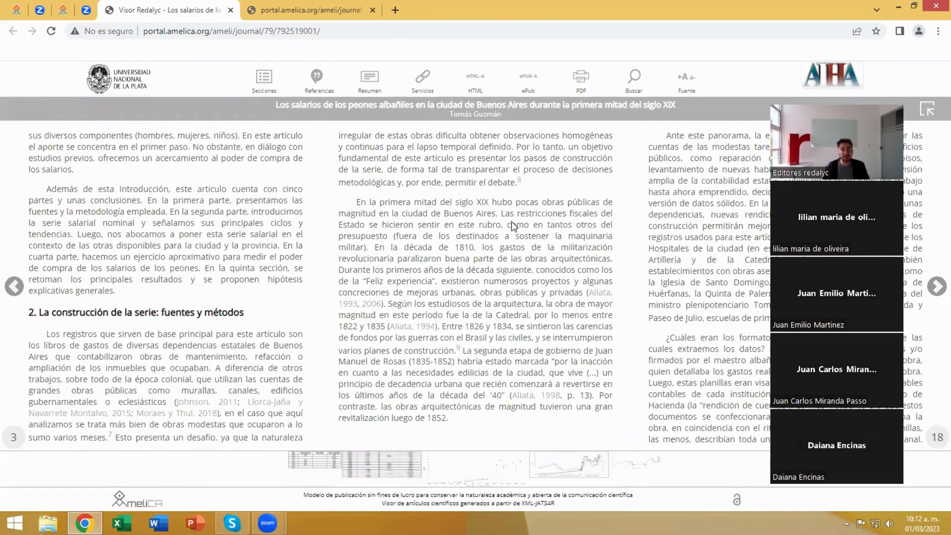
- Advance to page 4 of the article and preview its tables, including Tabla 2
scroll(513, 226, down, 1)
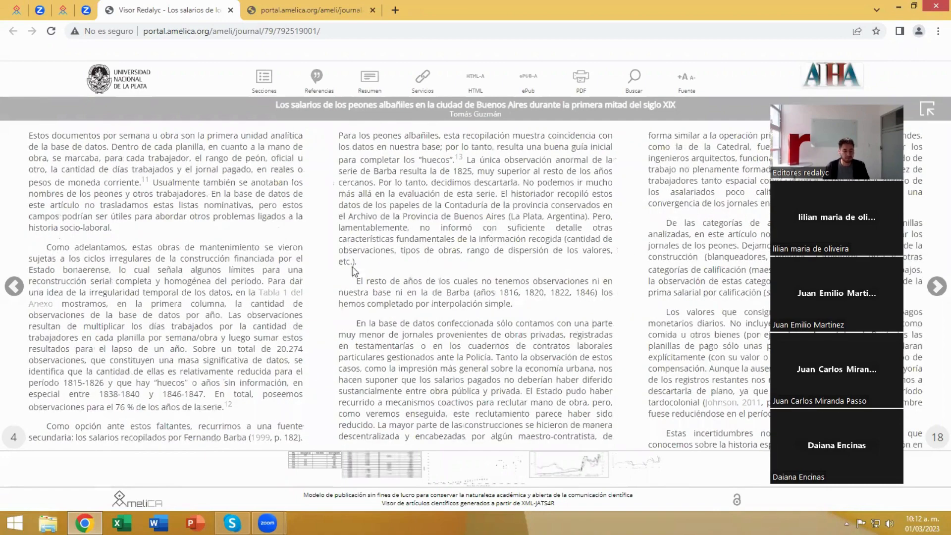
mouse_move(287, 293)
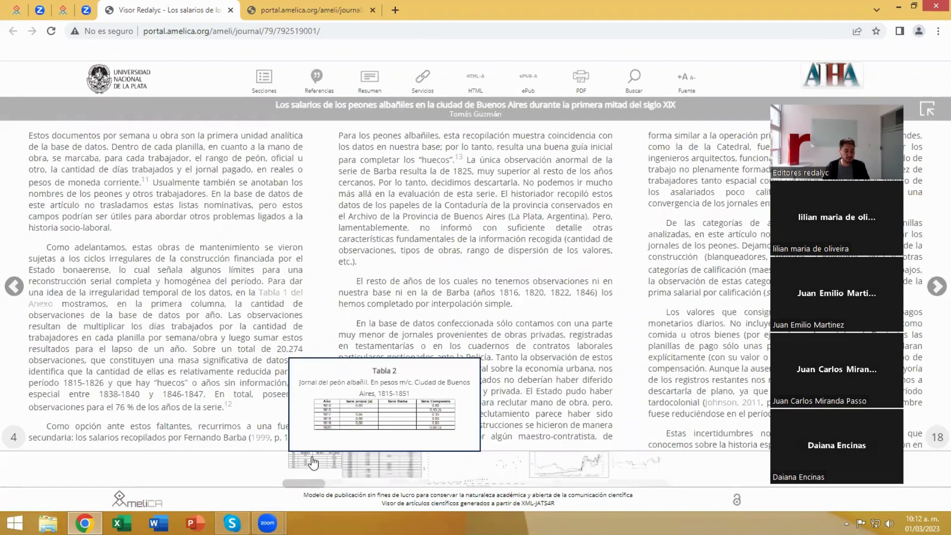
mouse_move(377, 464)
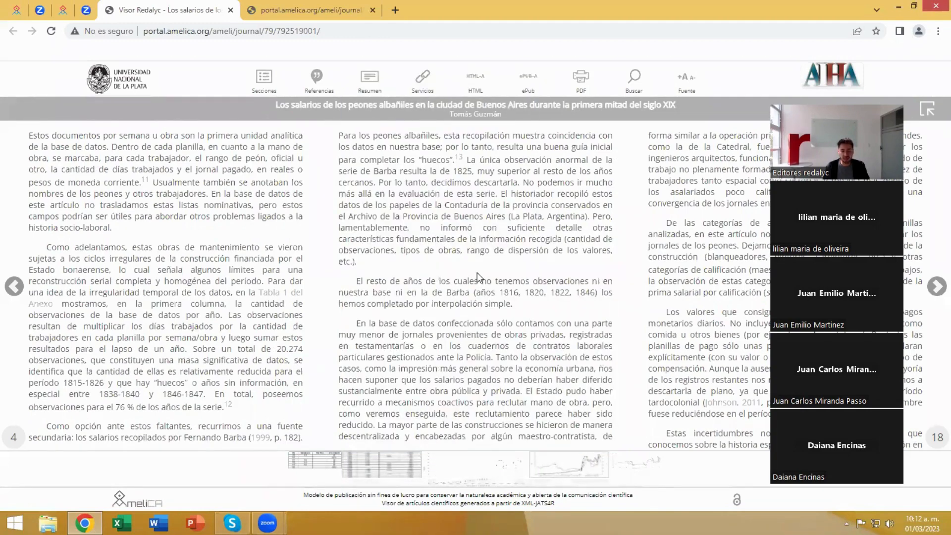
- Go to page 5 of the article and examine Figura 1
scroll(477, 272, down, 3)
scroll(477, 272, down, 5)
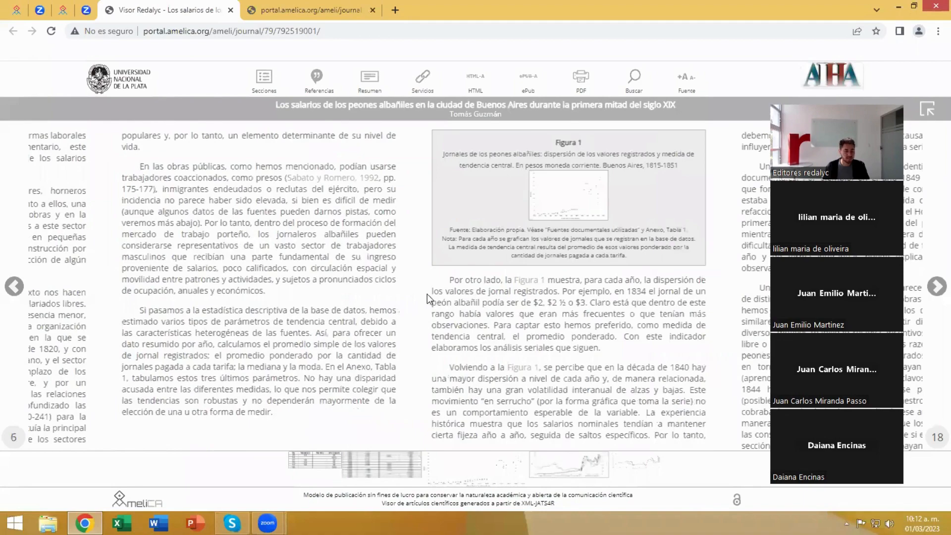
scroll(713, 201, up, 1)
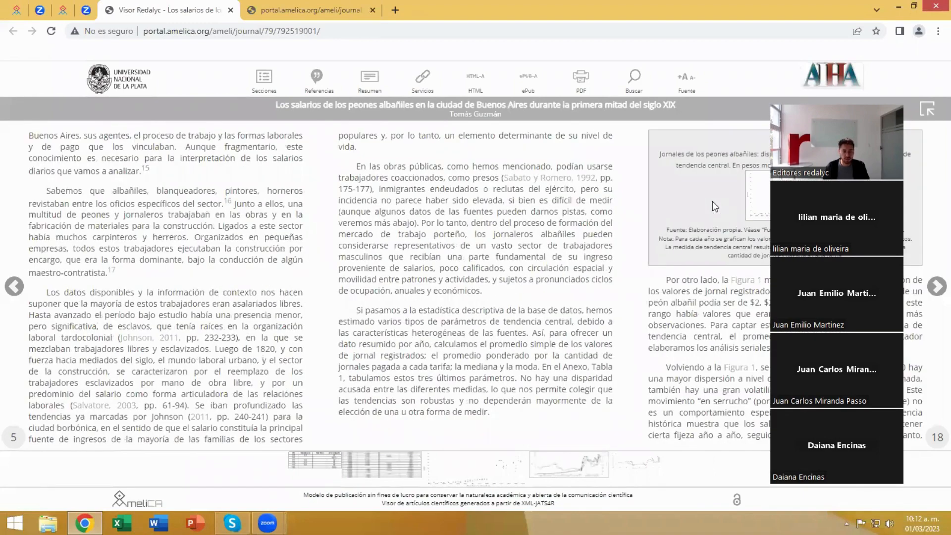
click(765, 202)
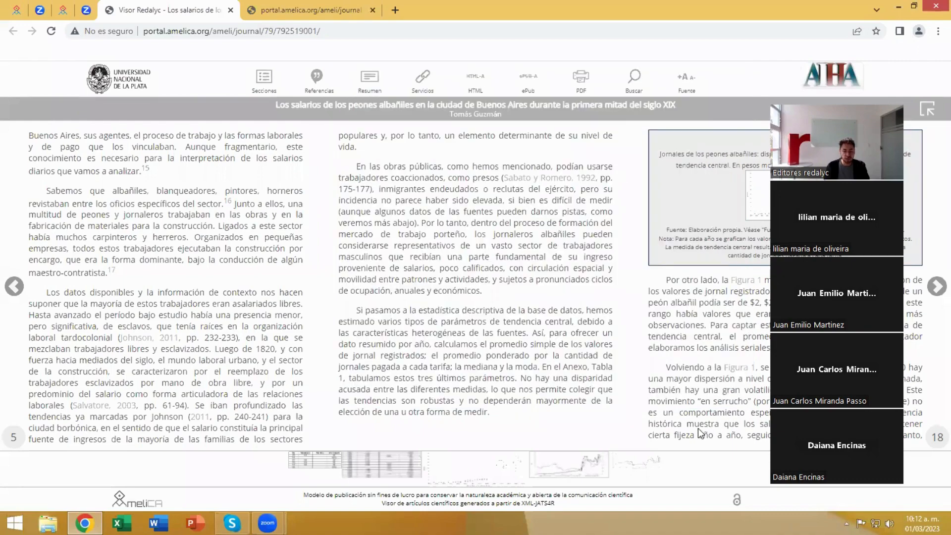
- Advance to page 8 of the article and preview Figura 4 enlarged
scroll(697, 428, down, 1)
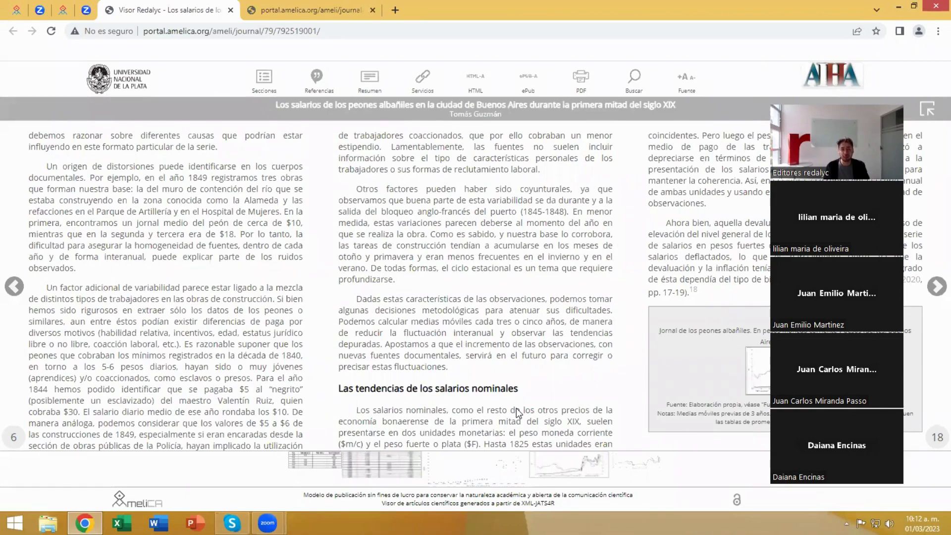
scroll(510, 305, down, 1)
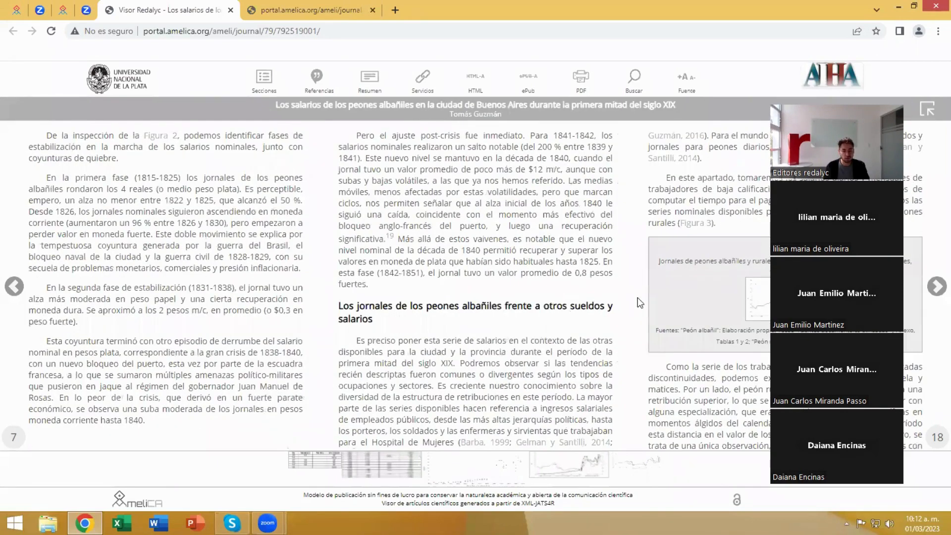
scroll(588, 395, down, 1)
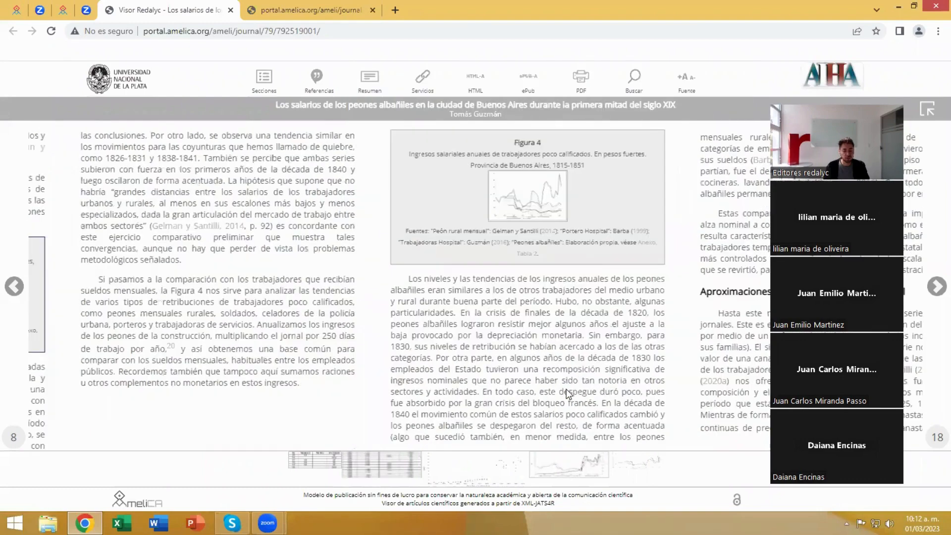
mouse_move(487, 210)
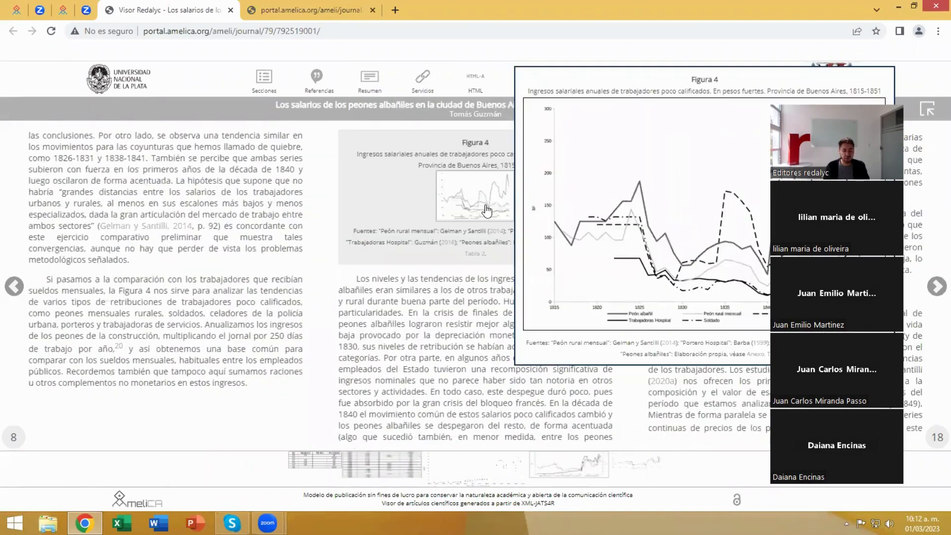
- Page through the rest of the article's discussion and return to its first page
scroll(457, 325, down, 3)
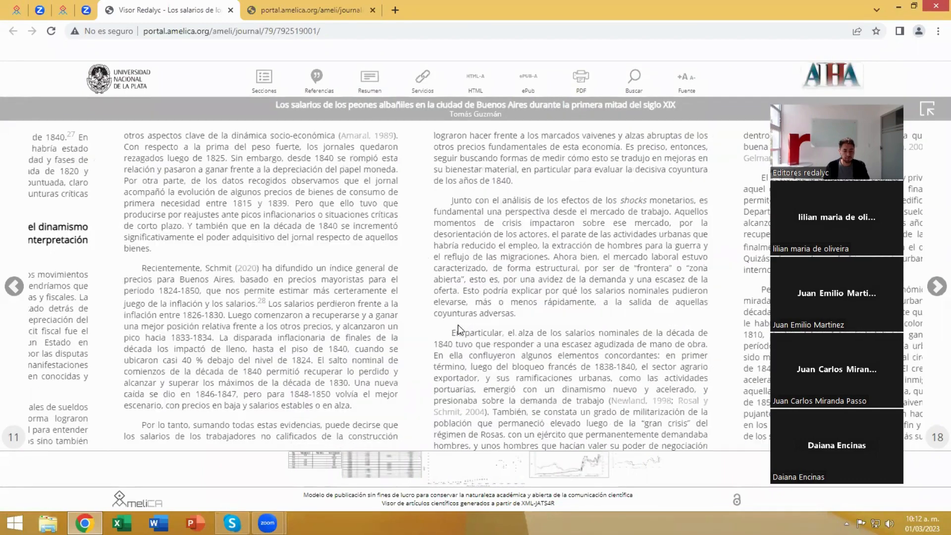
scroll(458, 325, down, 1)
scroll(458, 325, down, 1)
scroll(457, 325, up, 1)
scroll(458, 325, up, 7)
scroll(457, 325, up, 4)
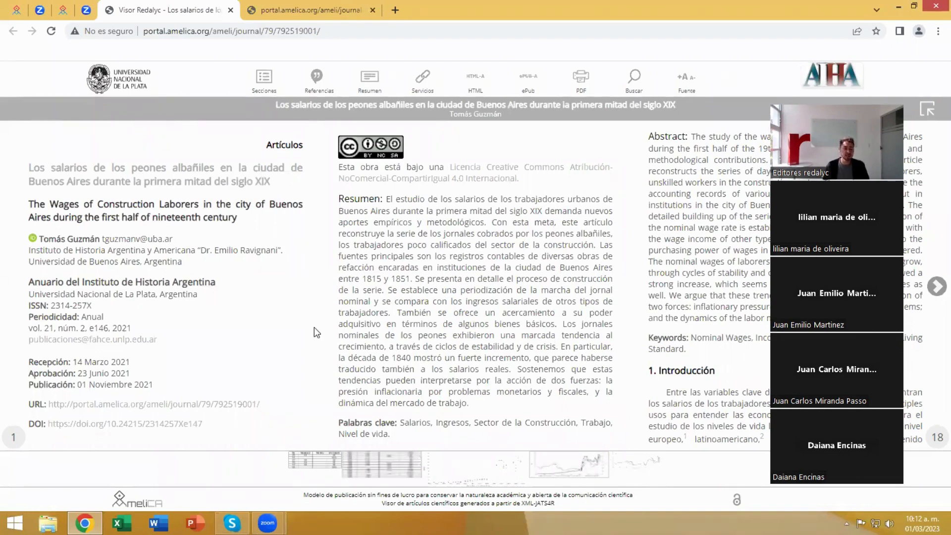
- Compare the article title highlighted in the viewer with its article-title tag in the 792519001.xml source
click(278, 18)
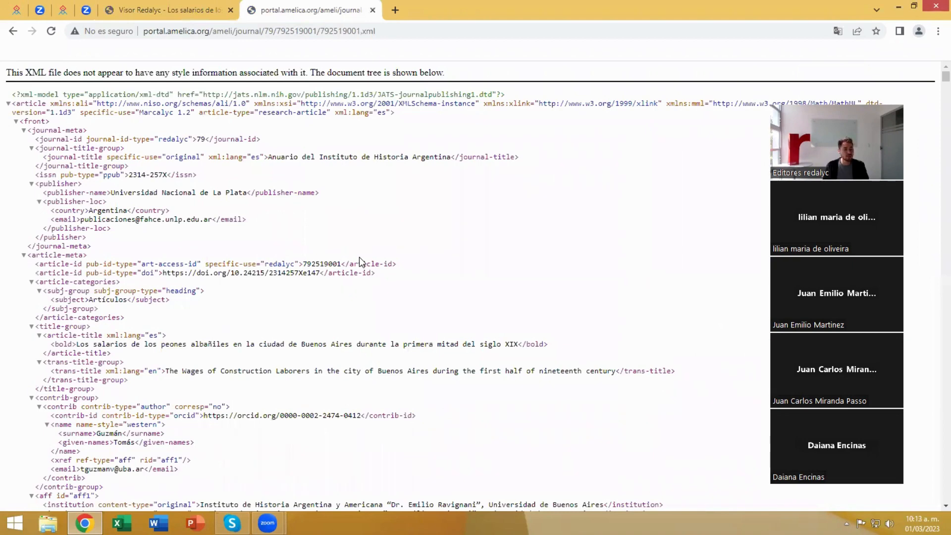
click(156, 2)
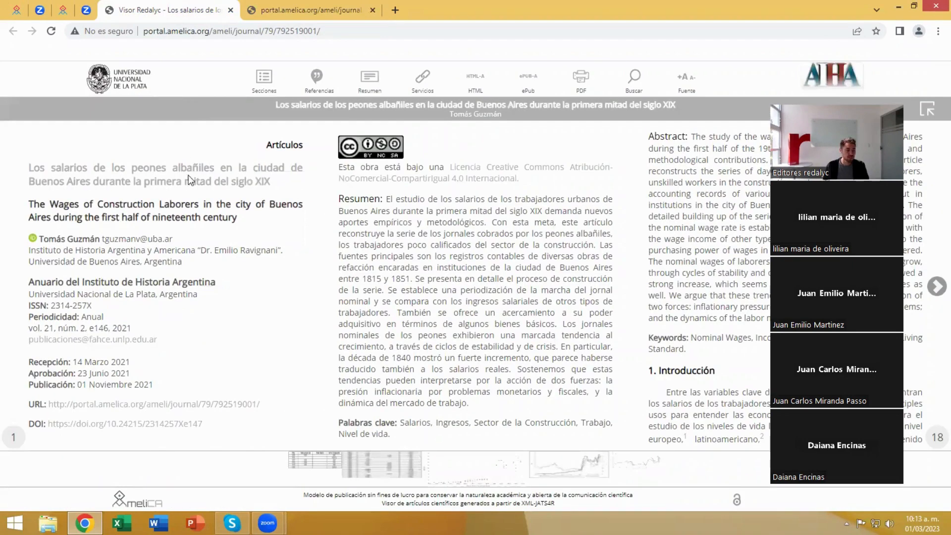
drag(29, 169, 201, 169)
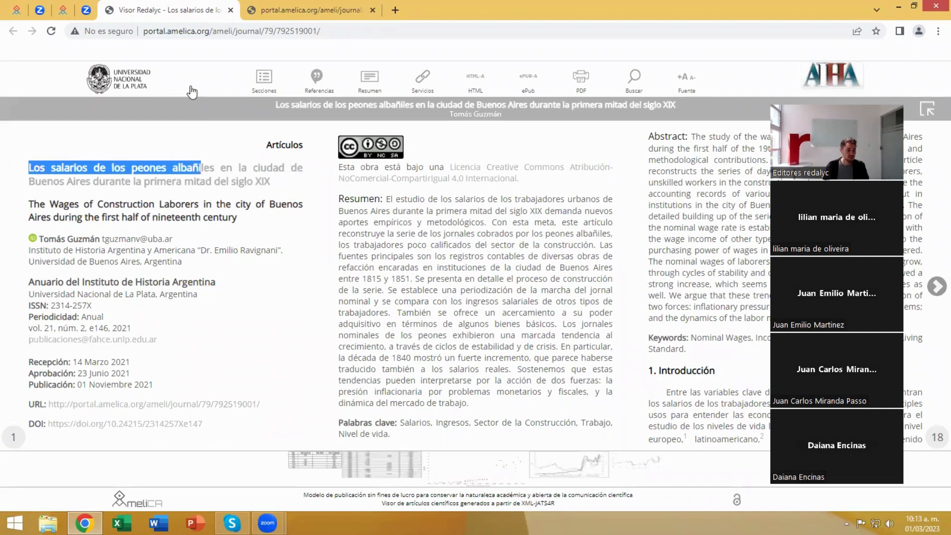
click(307, 10)
scroll(322, 194, down, 1)
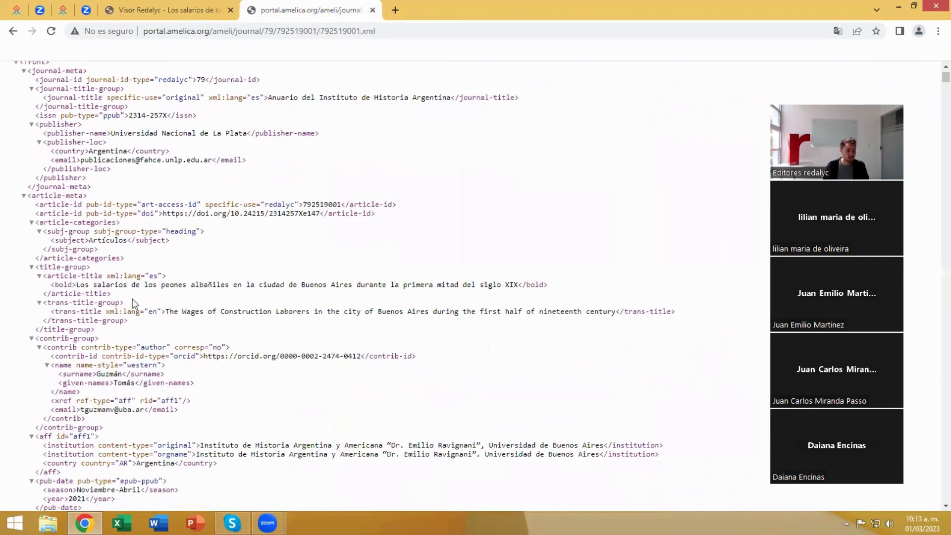
- Compare the title and introduction tags in the 792519001.xml source with the article's first page in the viewer
drag(75, 285, 297, 286)
click(296, 309)
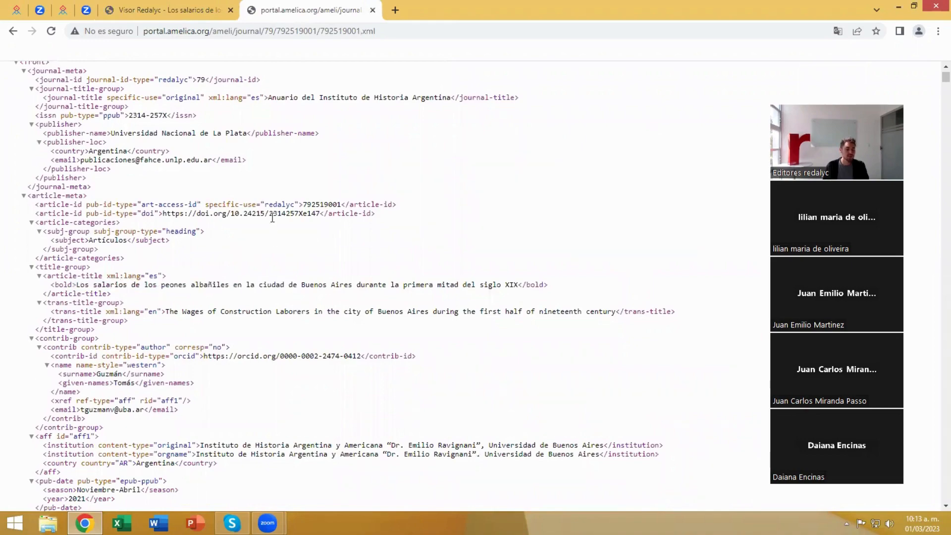
scroll(272, 218, down, 1)
click(179, 5)
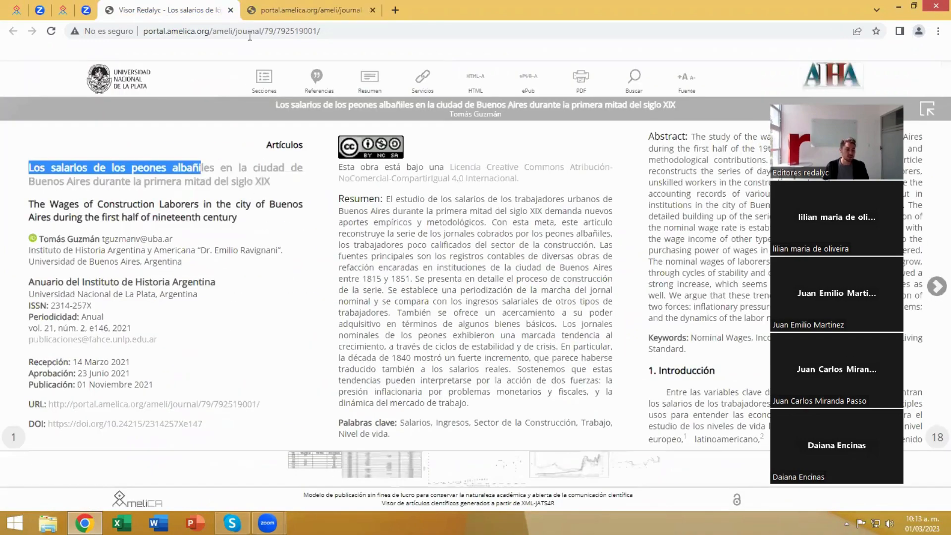
click(271, 9)
scroll(272, 211, down, 15)
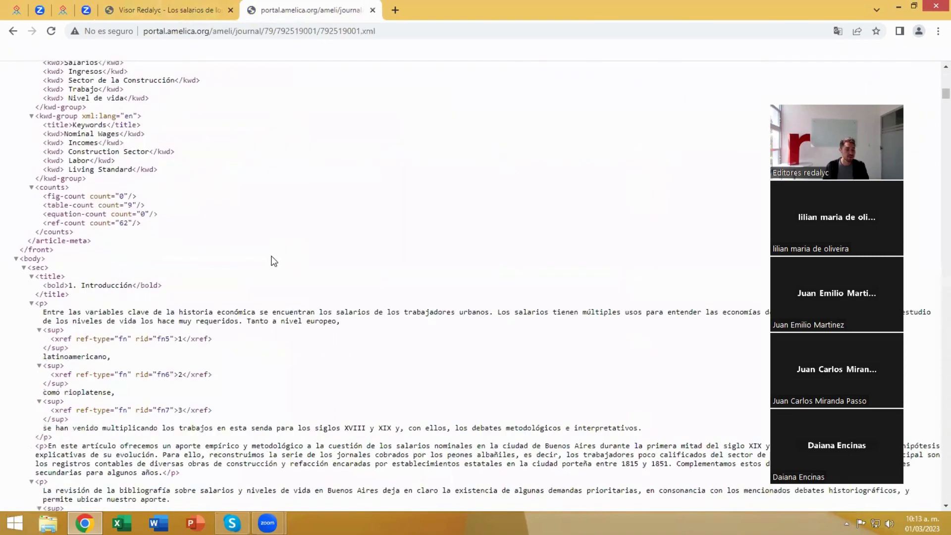
scroll(274, 261, down, 2)
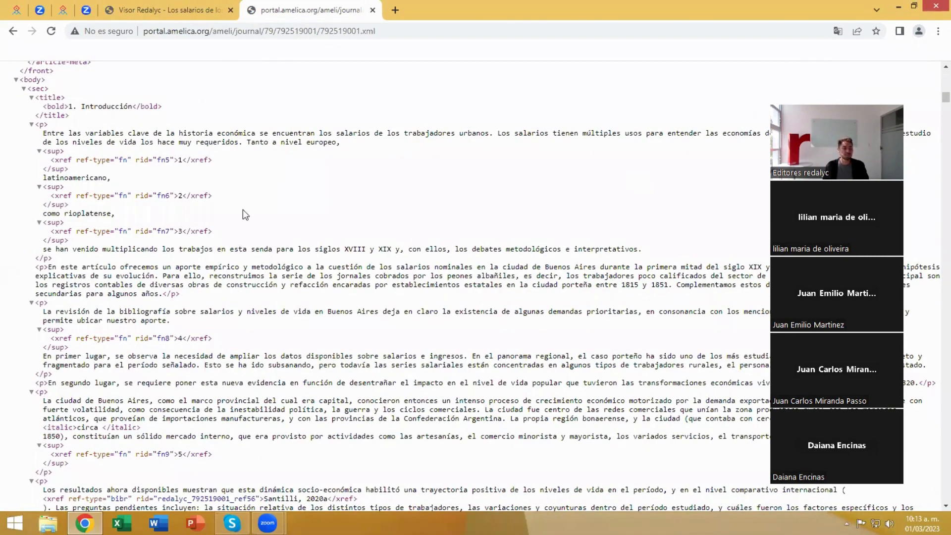
key(ctrl+shift+Tab)
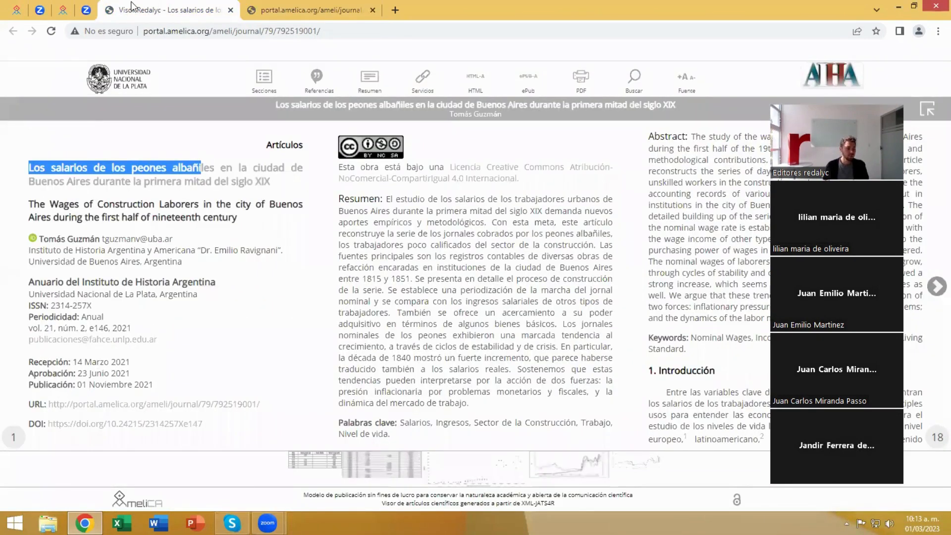
- Sign in to the AmeliCA XML marker with the saved username and password, and dismiss the password-change warning
click(18, 10)
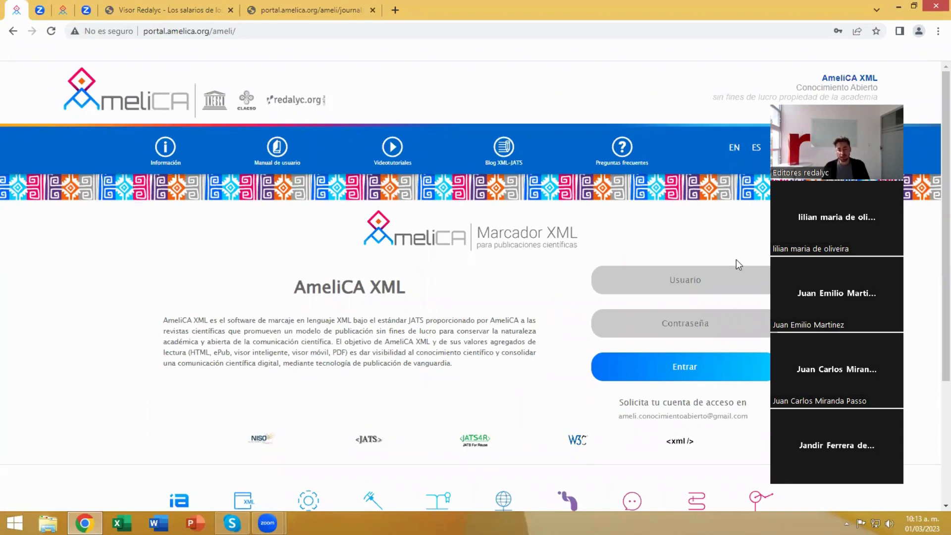
click(691, 277)
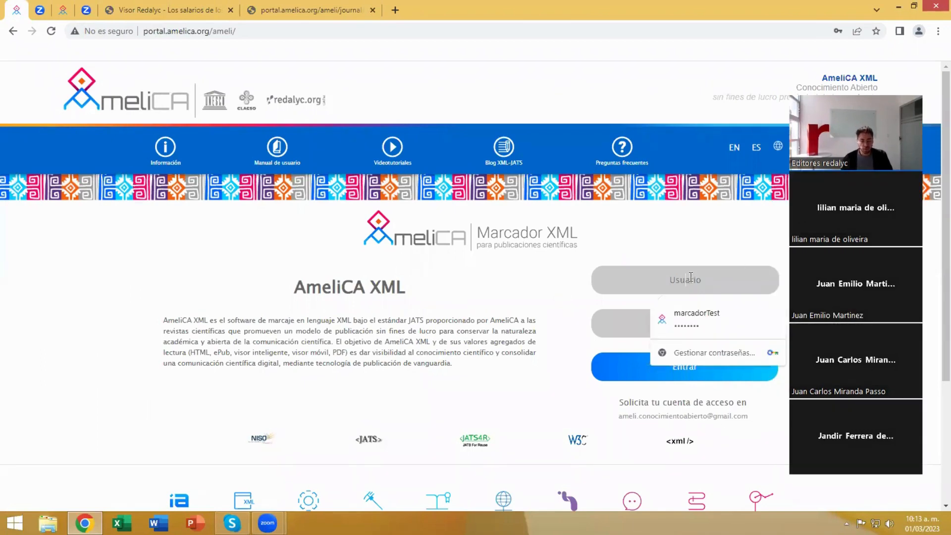
click(693, 317)
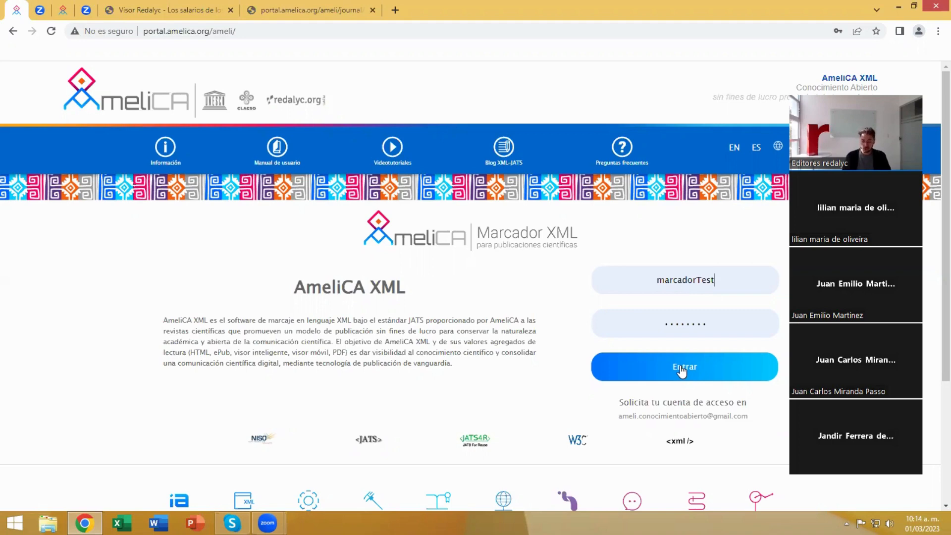
click(682, 370)
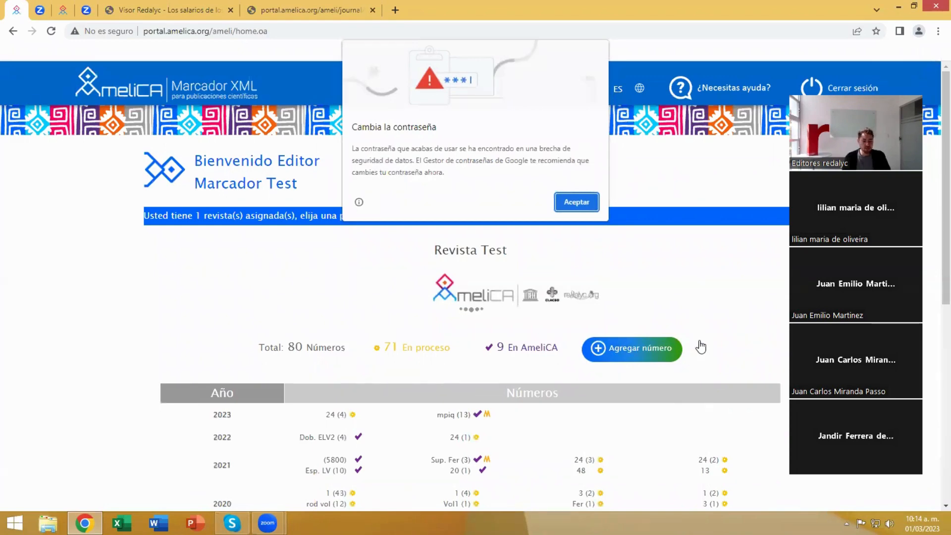
click(577, 203)
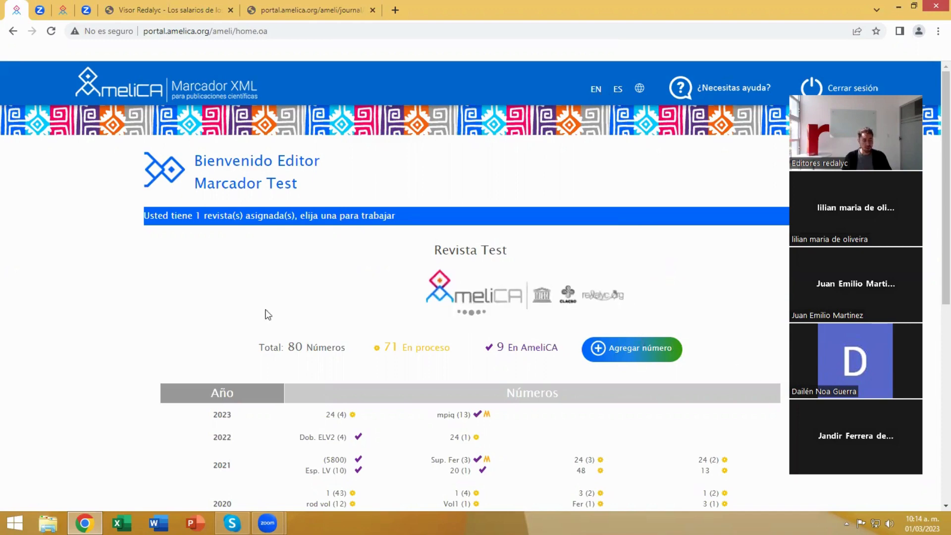
- Examine the Revista Test issue list, checking how issues are arranged by year and marked by status
scroll(168, 322, down, 3)
scroll(167, 323, down, 1)
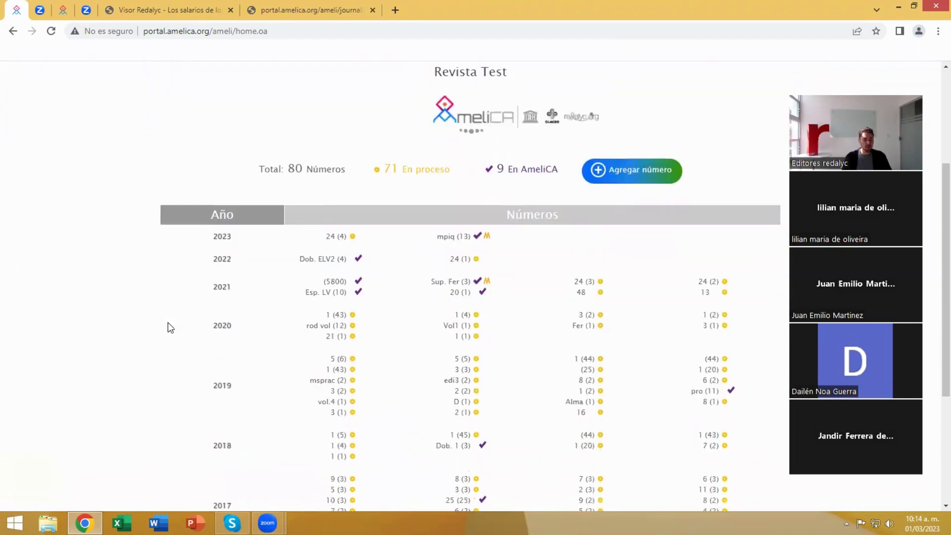
scroll(168, 323, down, 4)
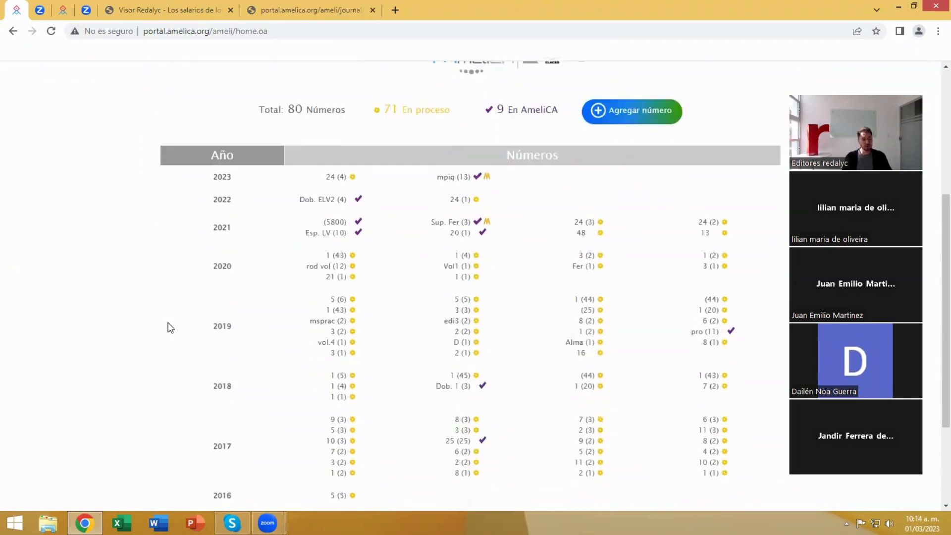
scroll(170, 328, up, 1)
mouse_move(576, 302)
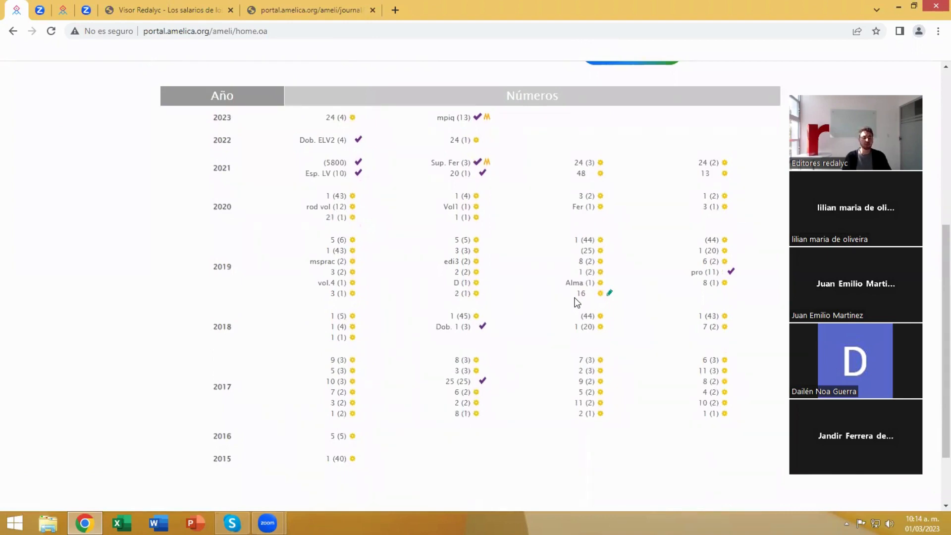
scroll(527, 310, up, 4)
scroll(528, 312, up, 1)
scroll(528, 312, down, 1)
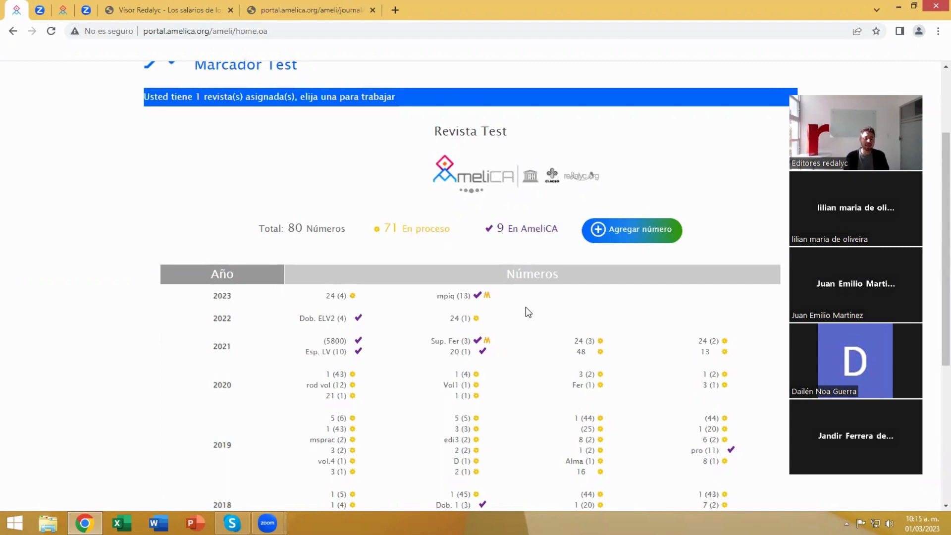
scroll(525, 307, down, 2)
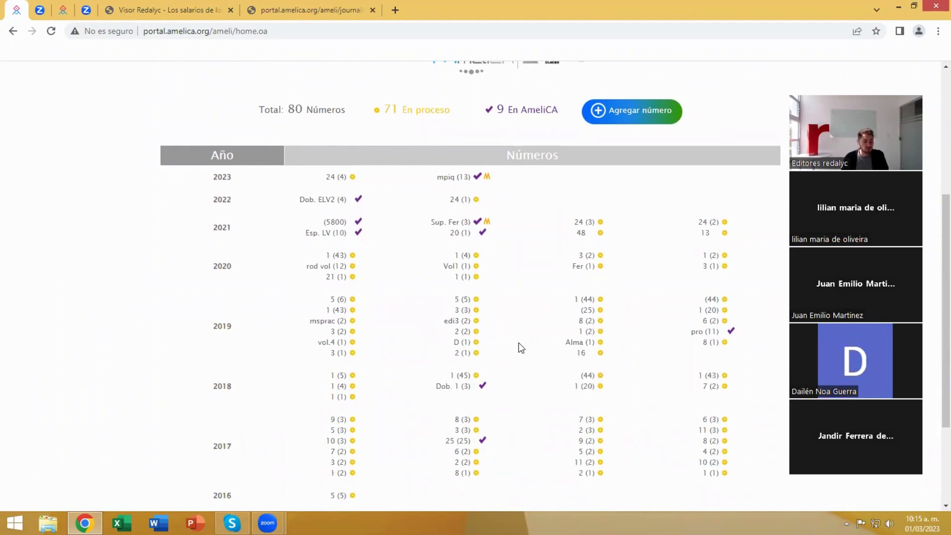
double_click(217, 178)
double_click(217, 199)
mouse_move(330, 188)
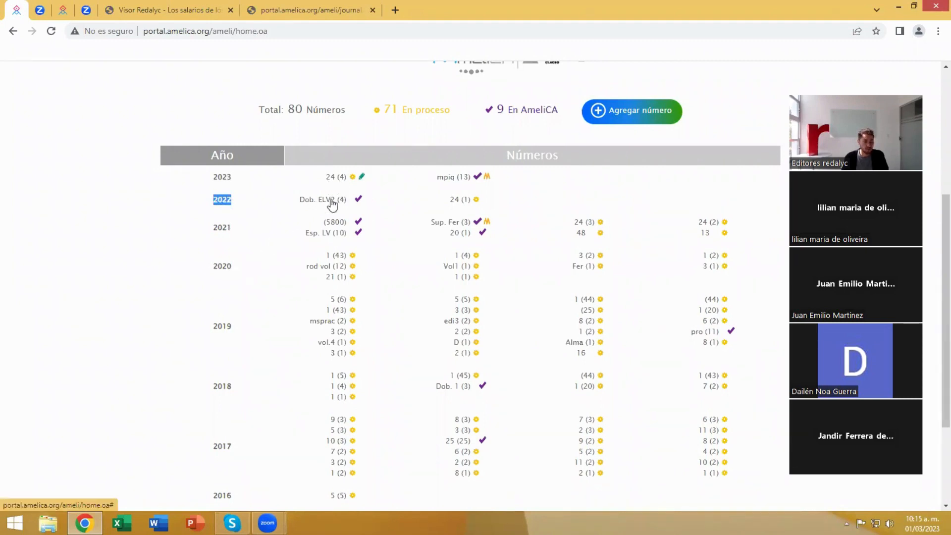
scroll(266, 325, down, 3)
scroll(266, 325, up, 5)
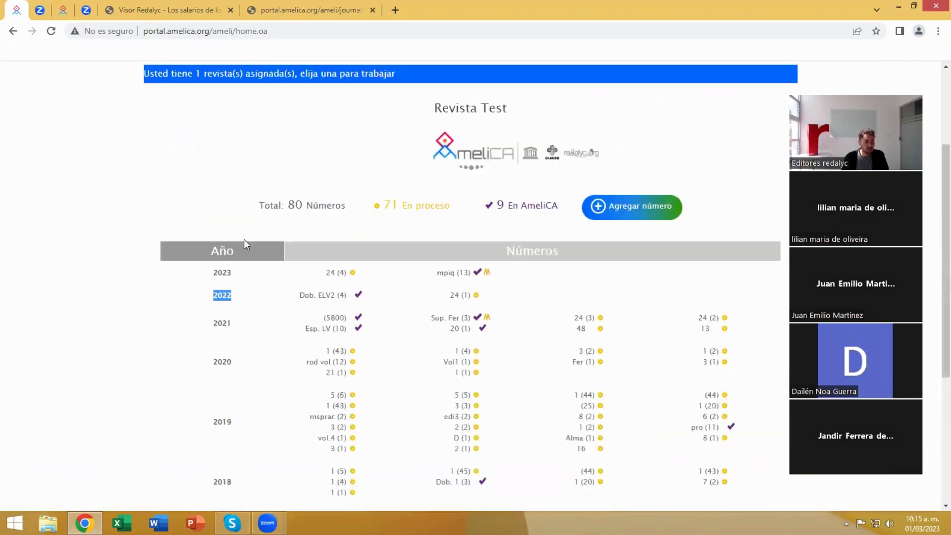
- Review the total, in-process and published-in-AmeliCA issue counters, and the sign-out option in the page header
drag(259, 205, 347, 211)
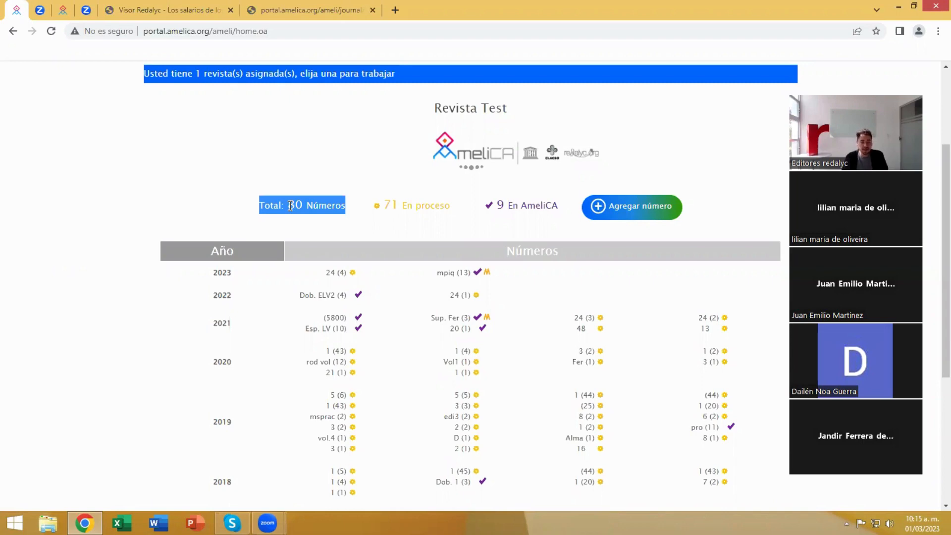
drag(289, 205, 348, 209)
drag(384, 205, 451, 204)
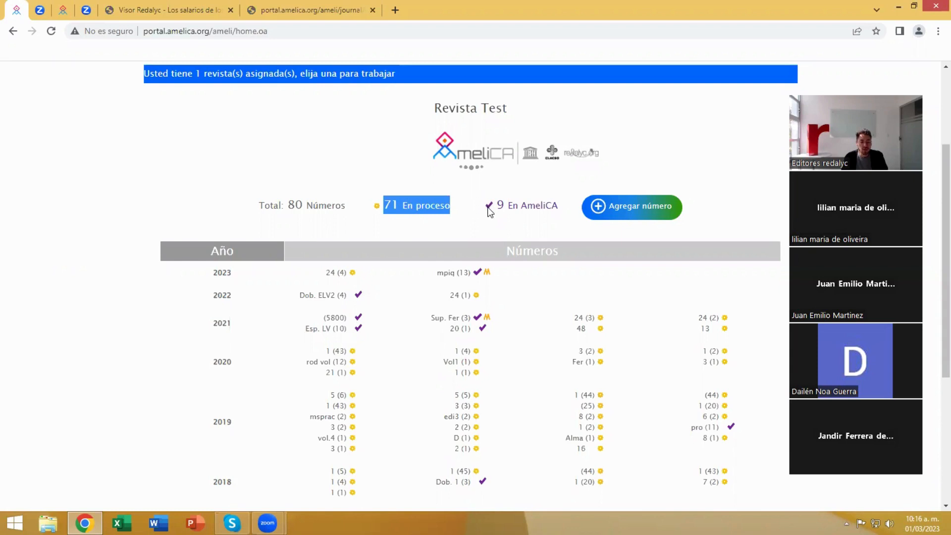
drag(496, 207, 557, 208)
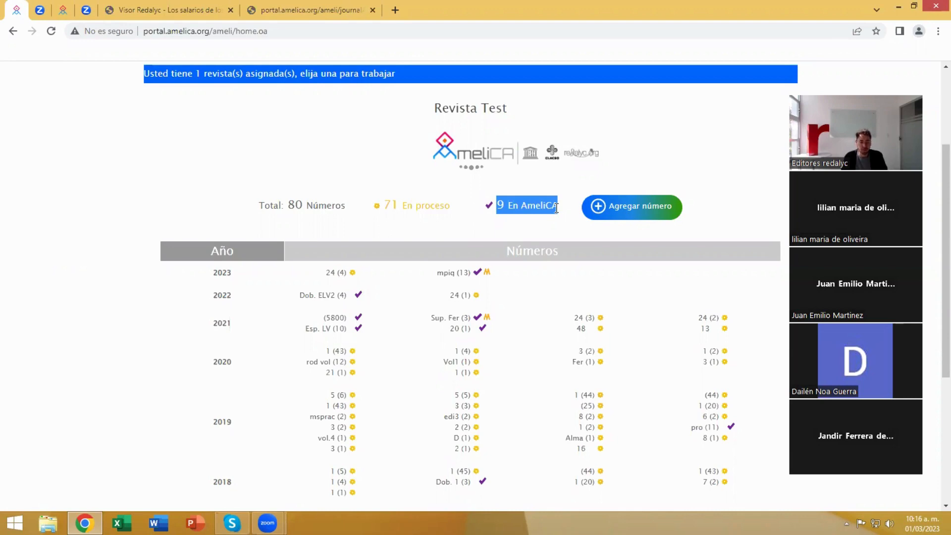
click(543, 233)
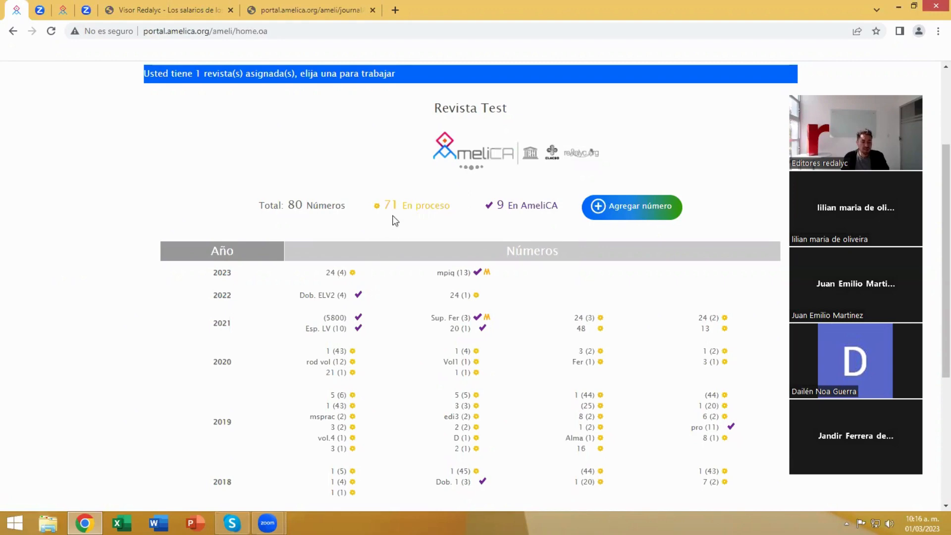
drag(383, 204, 451, 203)
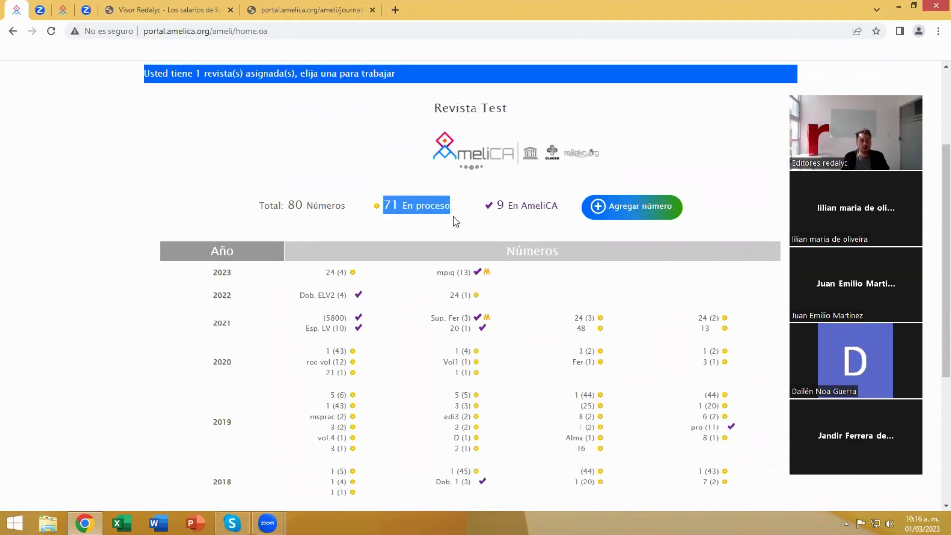
drag(507, 205, 558, 205)
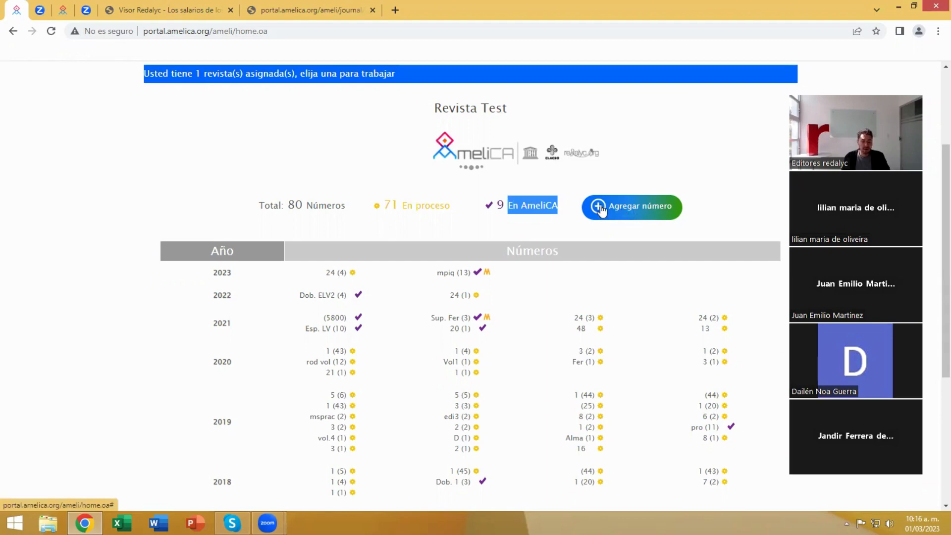
scroll(656, 228, up, 3)
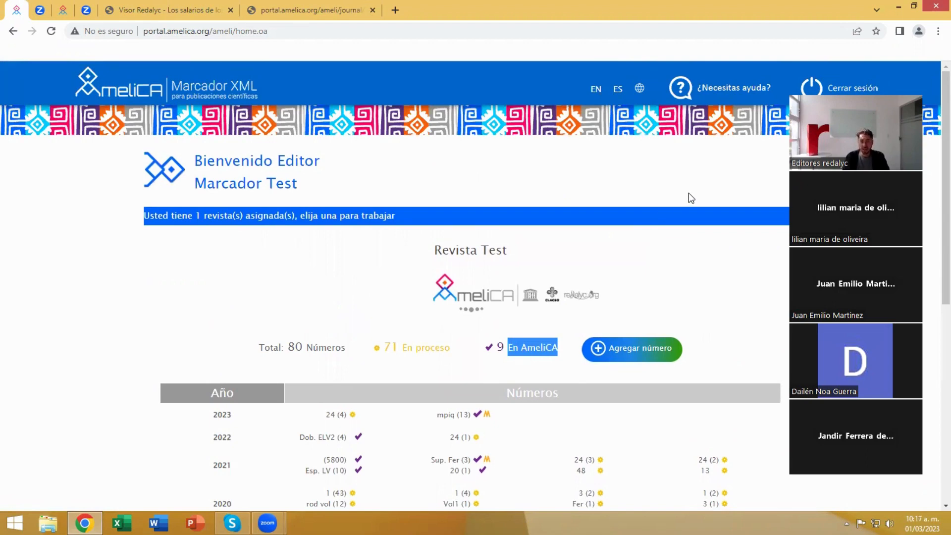
scroll(691, 197, down, 1)
scroll(718, 163, up, 1)
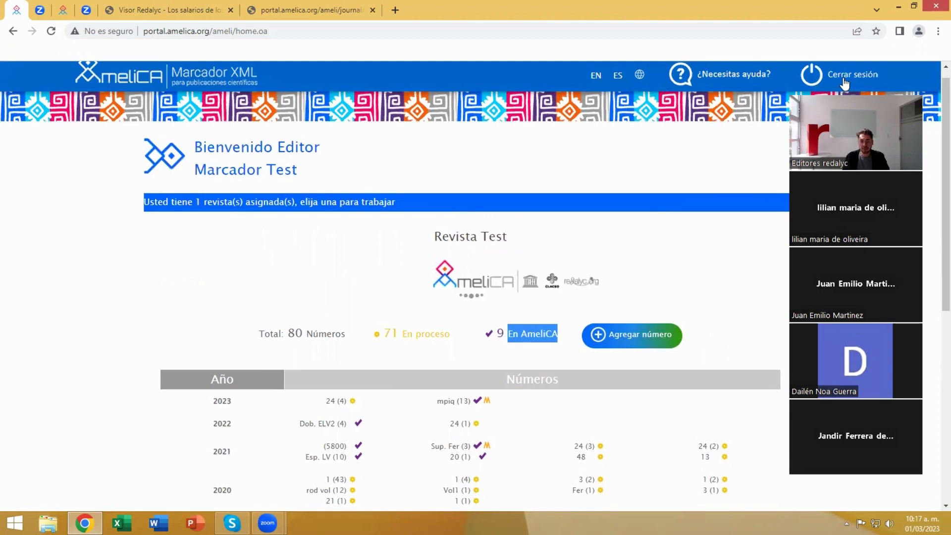
scroll(844, 85, up, 1)
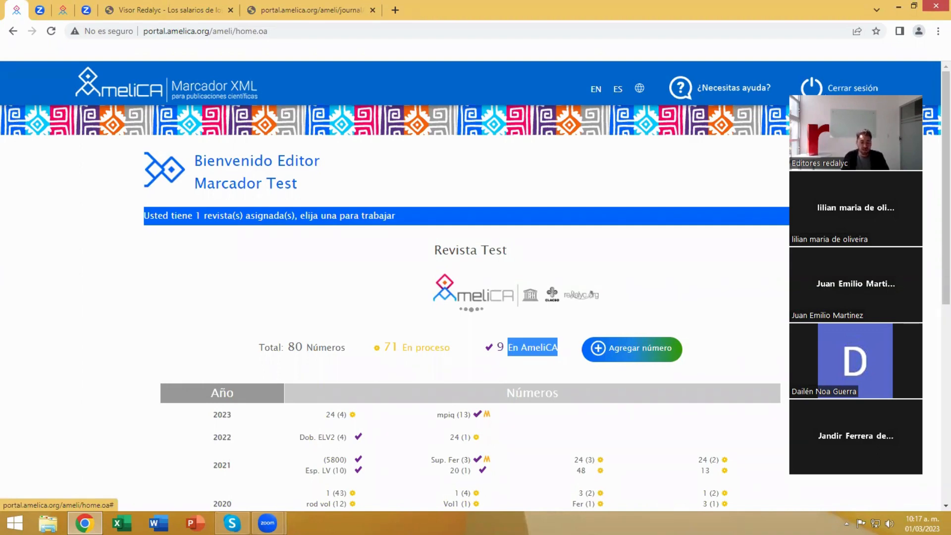
- Start a new issue in Revista Test with volume 24, number 7 and year 2023
scroll(624, 239, down, 2)
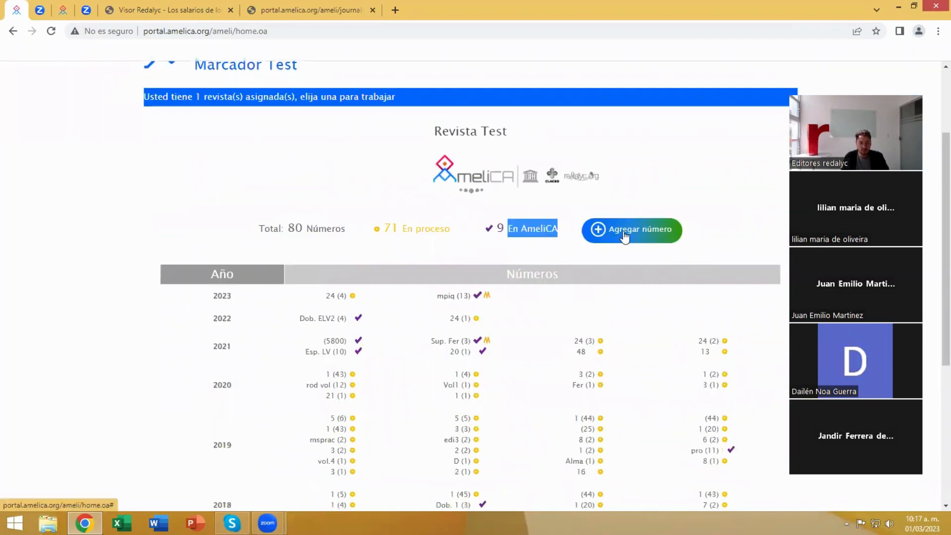
click(643, 262)
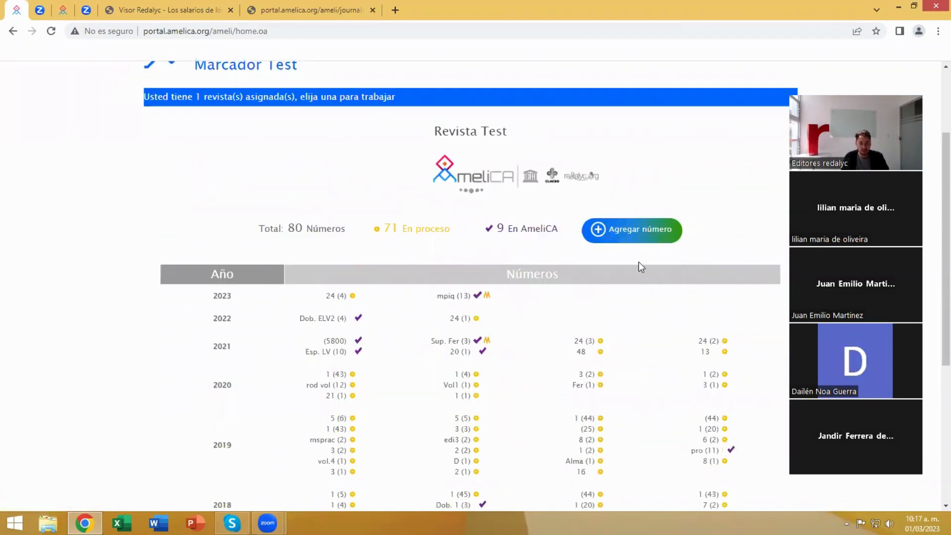
click(631, 232)
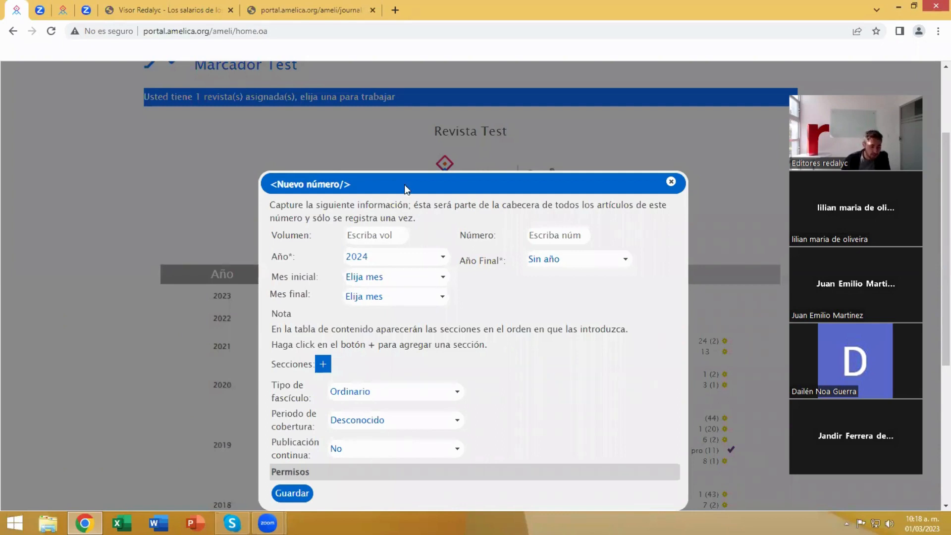
click(373, 237)
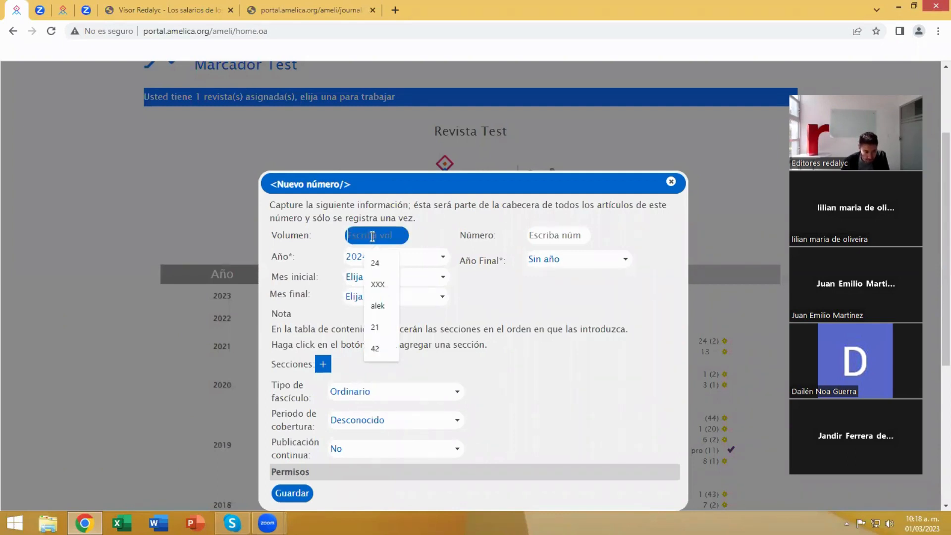
text(24)
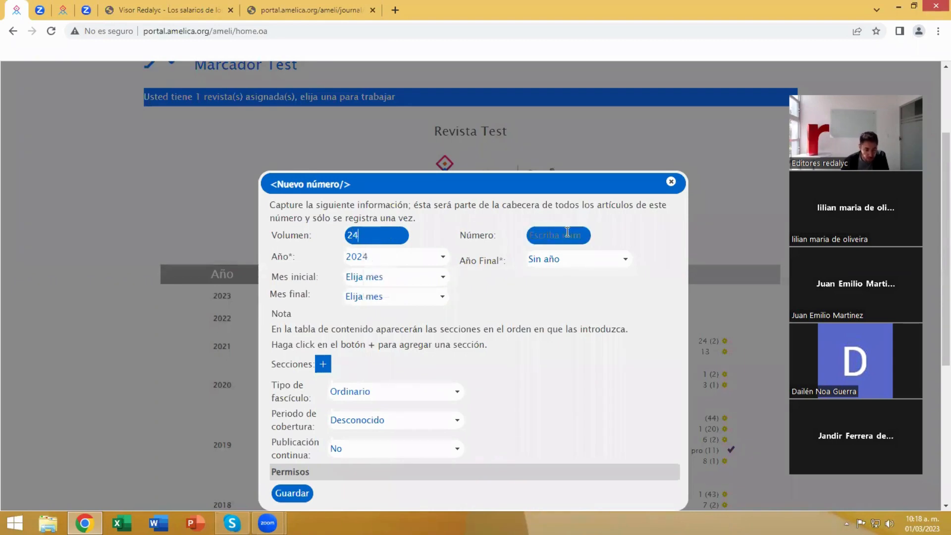
click(564, 235)
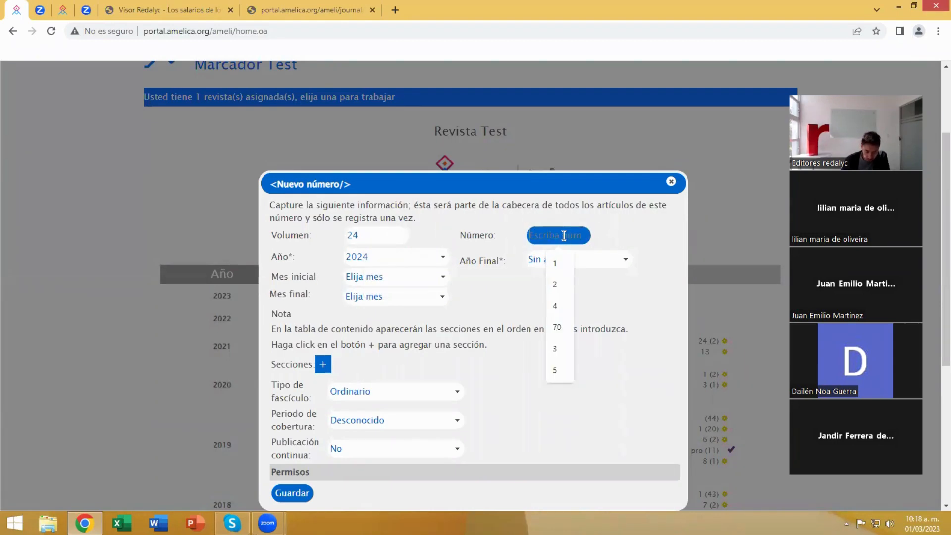
text(7)
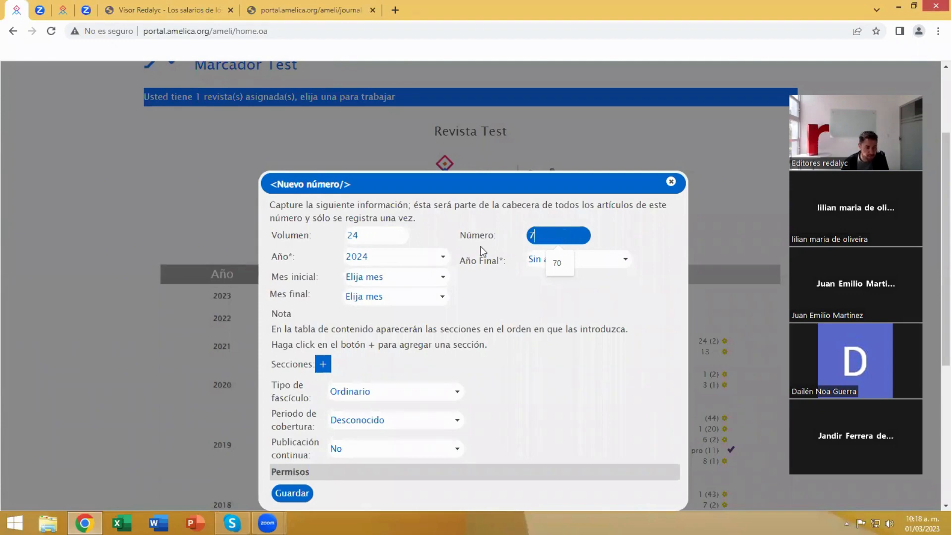
click(446, 260)
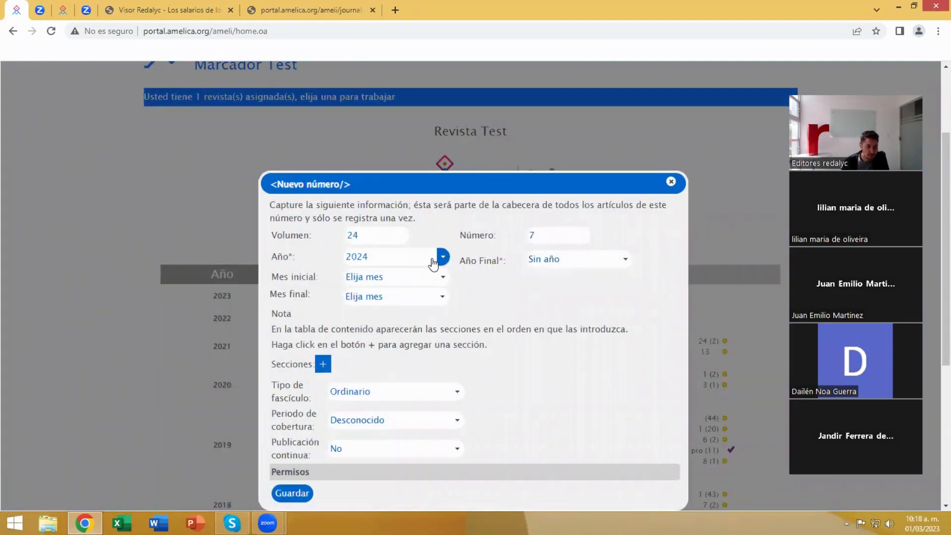
click(444, 259)
click(434, 295)
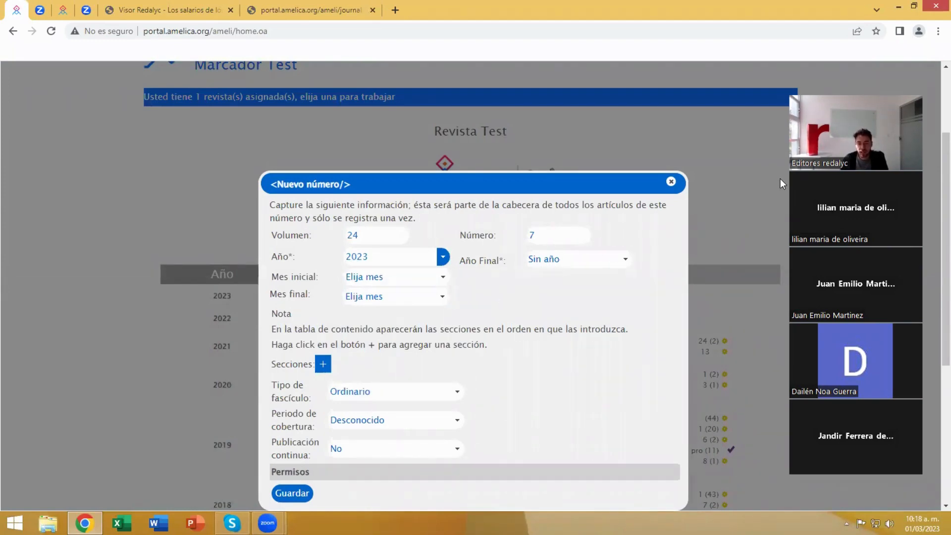
drag(799, 180, 770, 189)
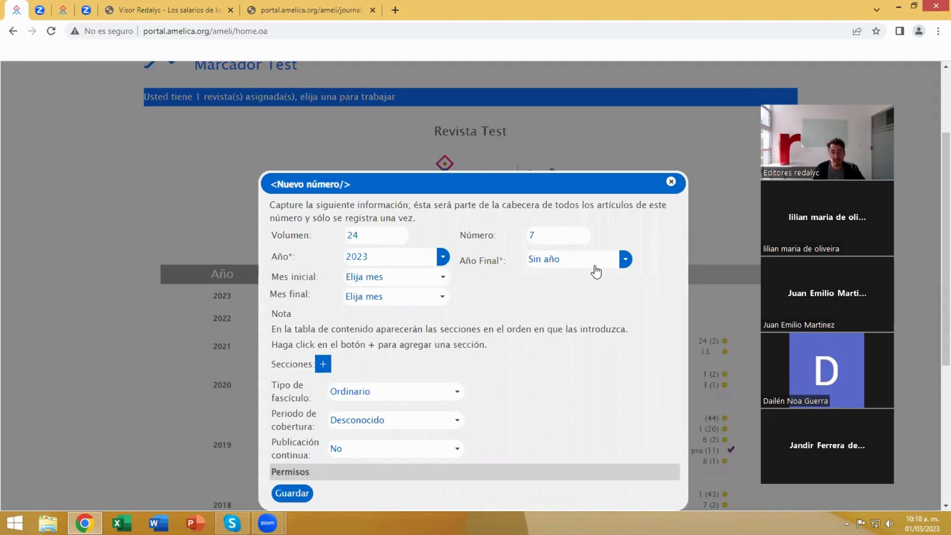
scroll(529, 284, down, 1)
scroll(529, 284, up, 1)
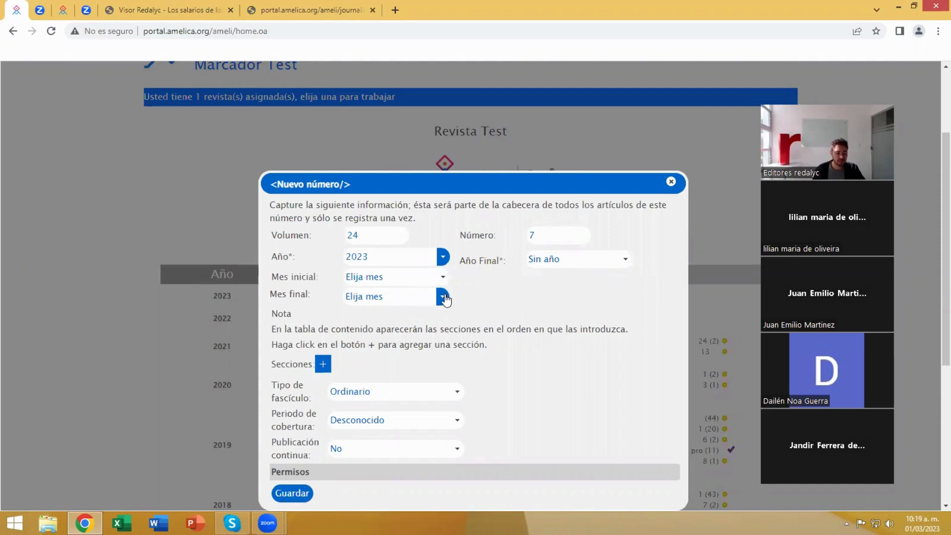
- Set the new issue's initial month to Enero and its final month to Junio
click(443, 279)
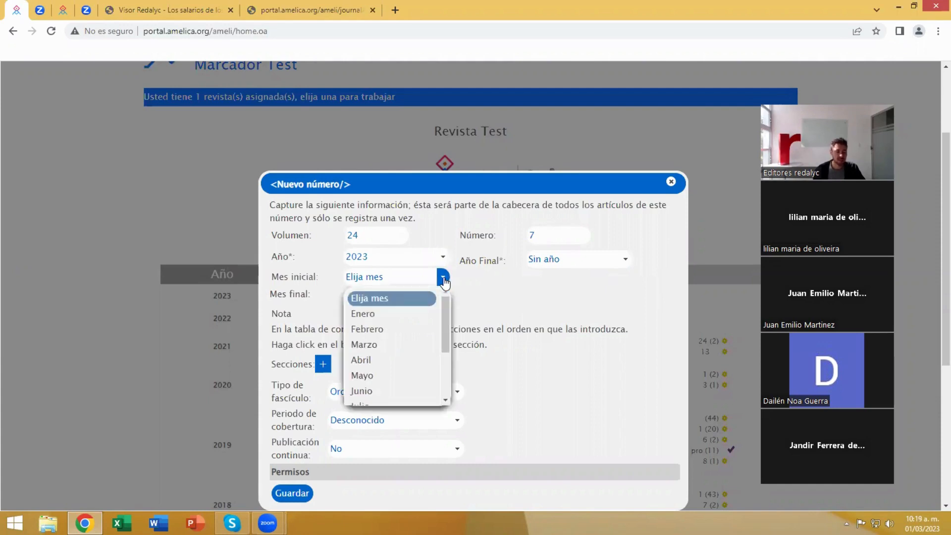
click(385, 314)
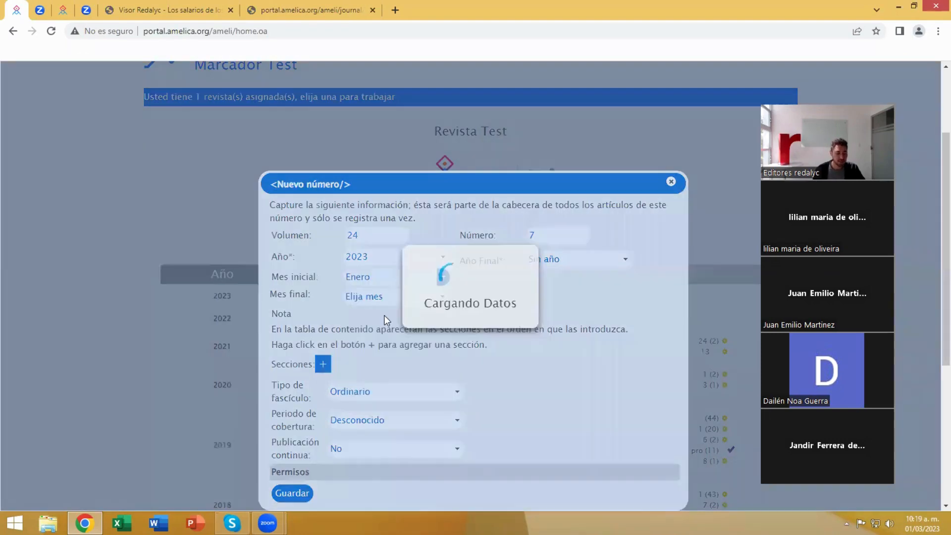
click(443, 301)
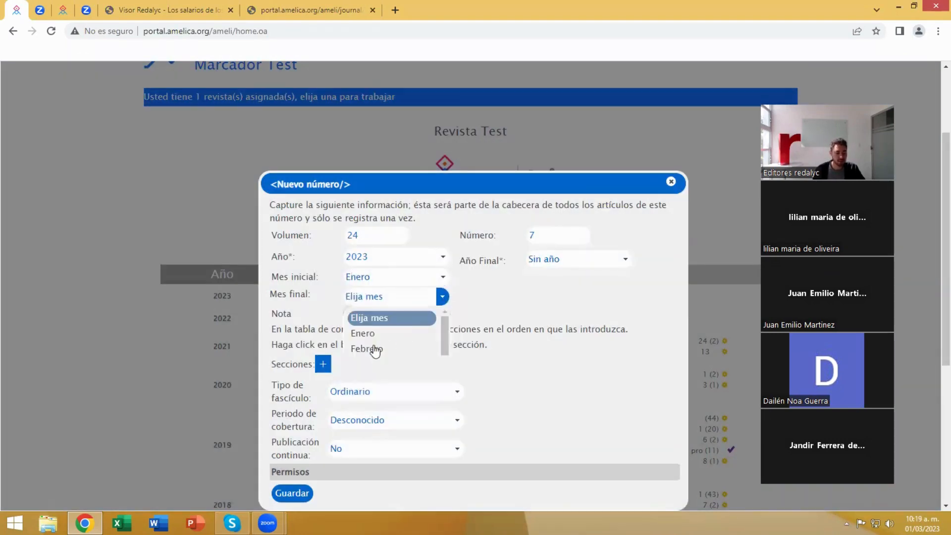
scroll(384, 342, down, 3)
click(378, 321)
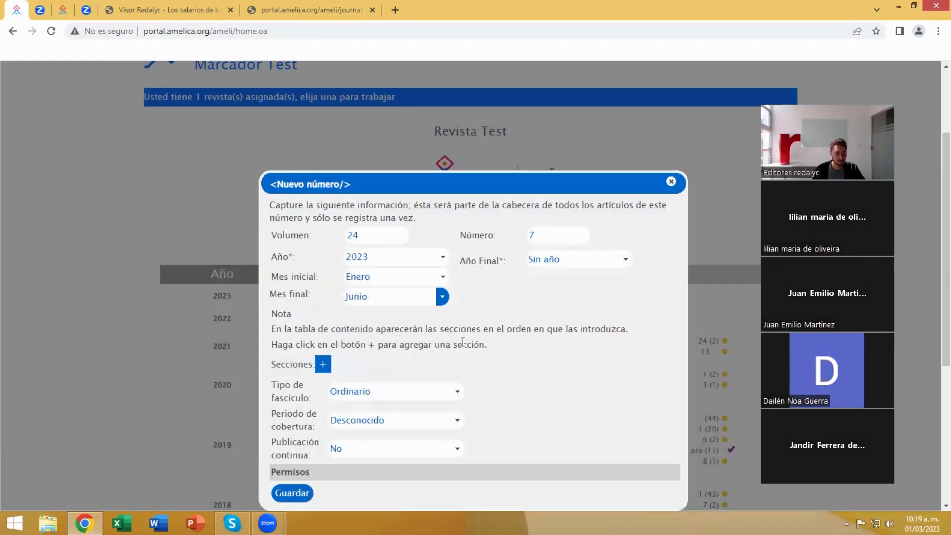
- Set the new issue's initial month to Julio and its final month to Diciembre
click(442, 276)
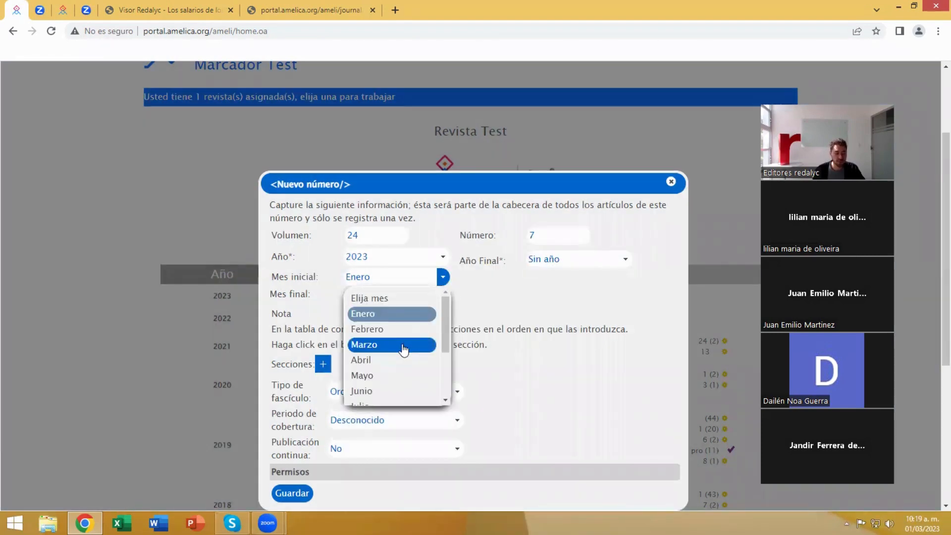
scroll(403, 350, down, 2)
click(385, 347)
scroll(406, 372, down, 3)
scroll(397, 351, up, 2)
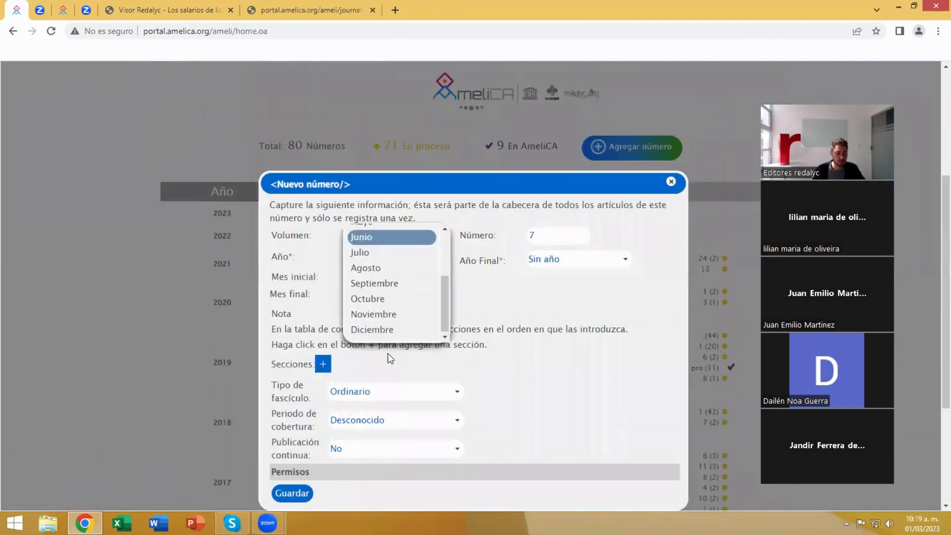
click(378, 331)
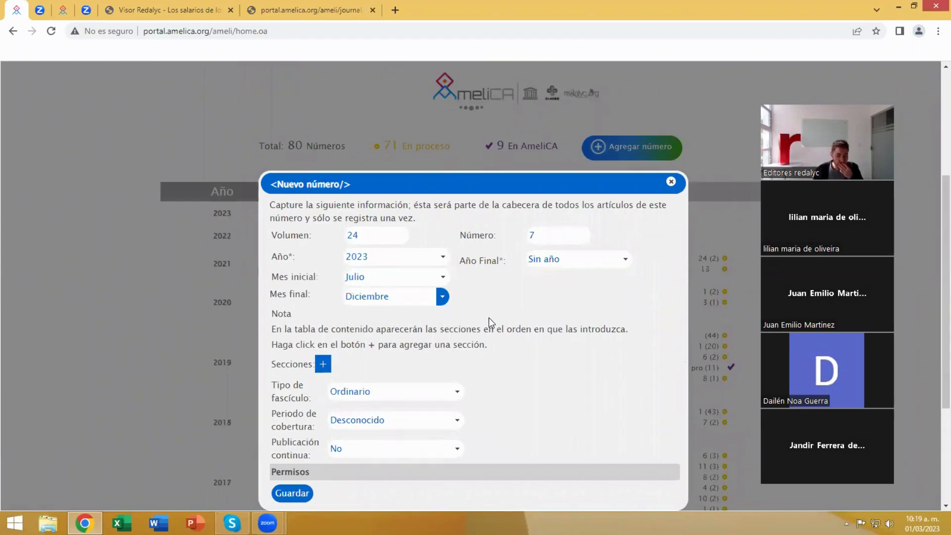
- Add two sections to the new issue, in this order: Editorial and Artículos Científicos
click(323, 365)
click(438, 366)
click(414, 389)
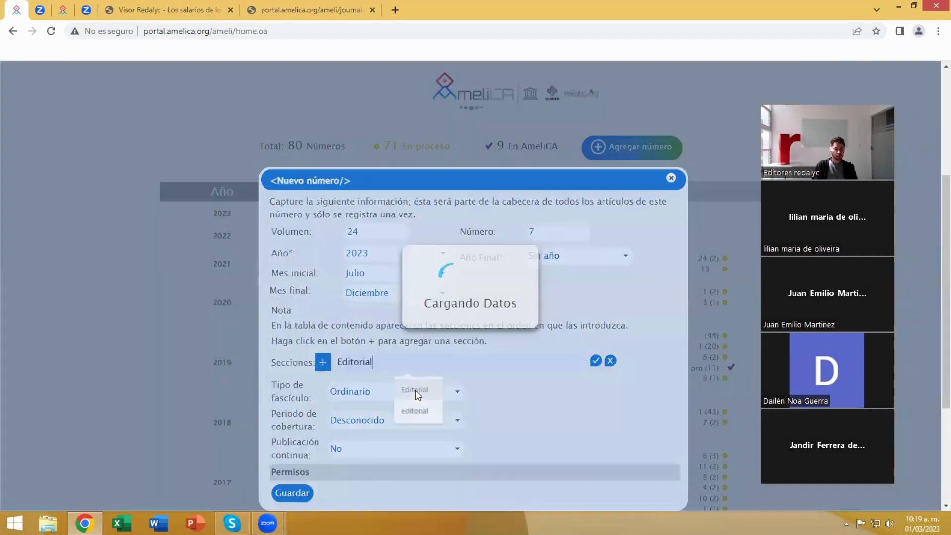
click(596, 362)
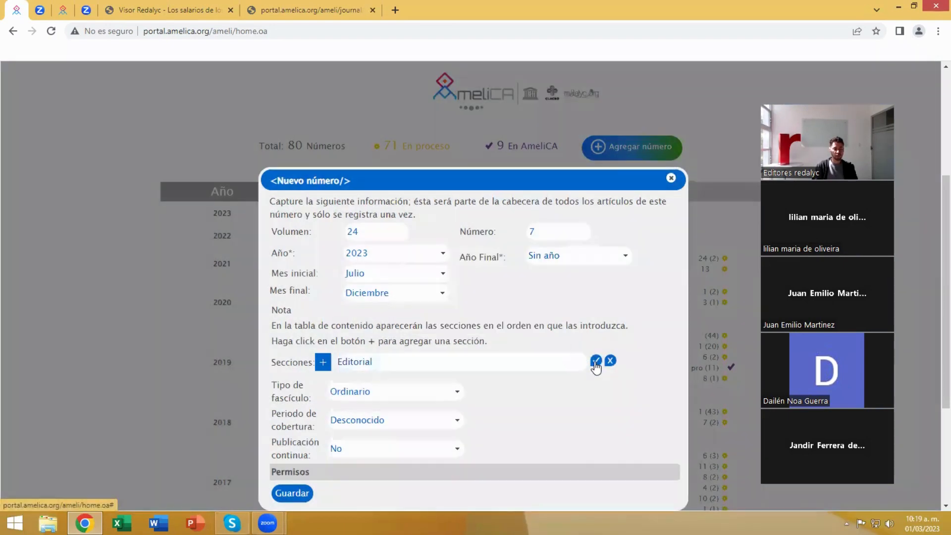
click(323, 362)
click(364, 363)
click(425, 389)
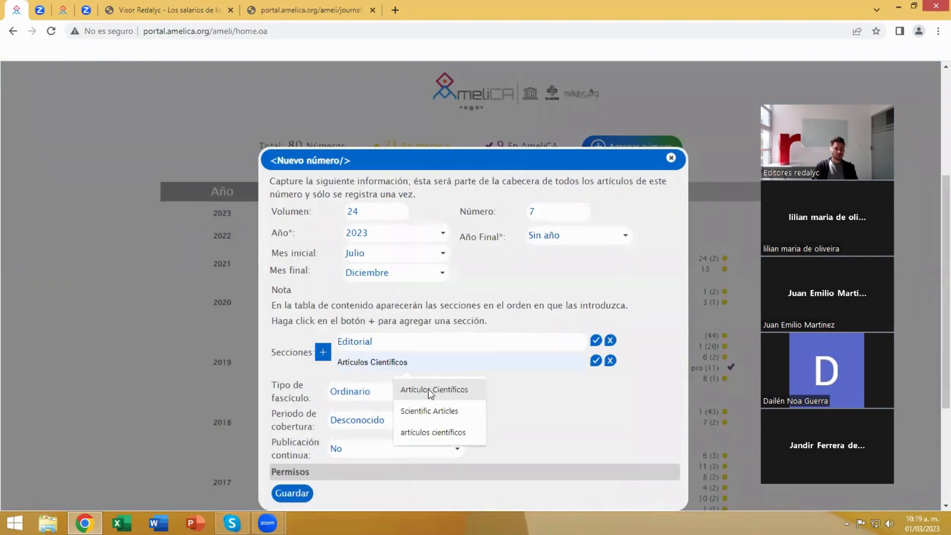
click(595, 360)
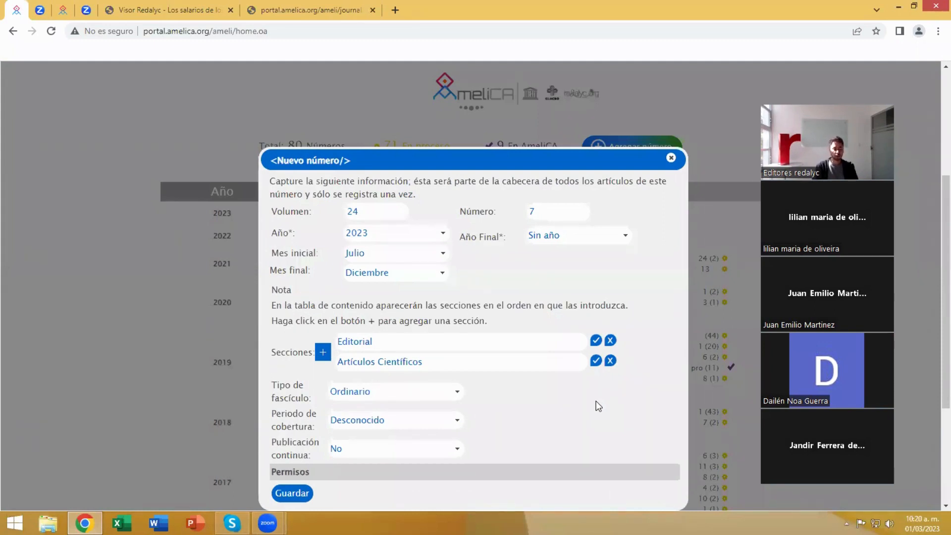
- Add a third section named Reseñas to the new issue and remove it again
click(323, 352)
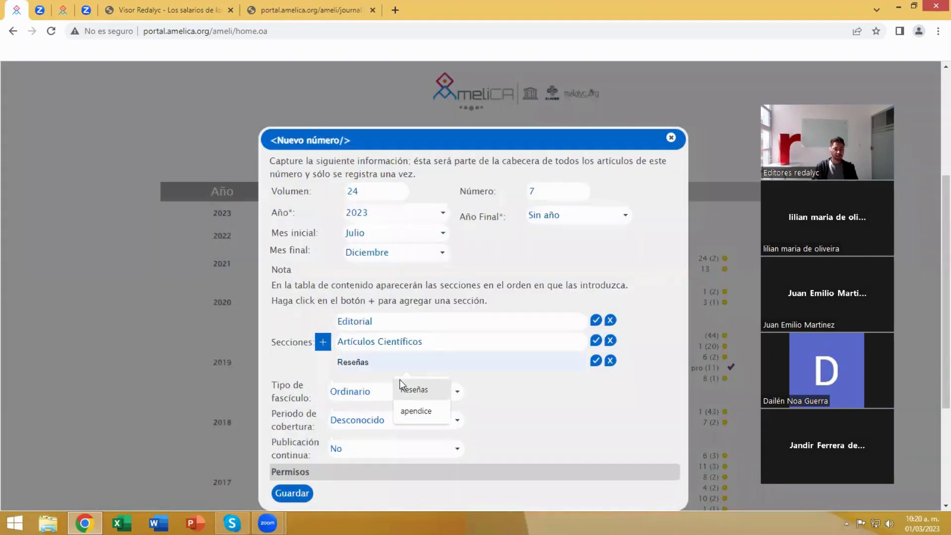
click(406, 388)
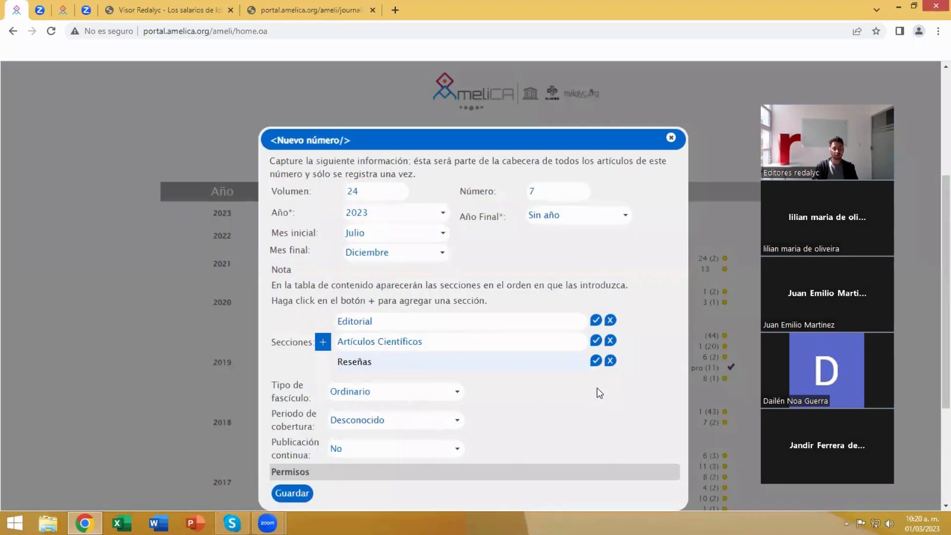
click(614, 386)
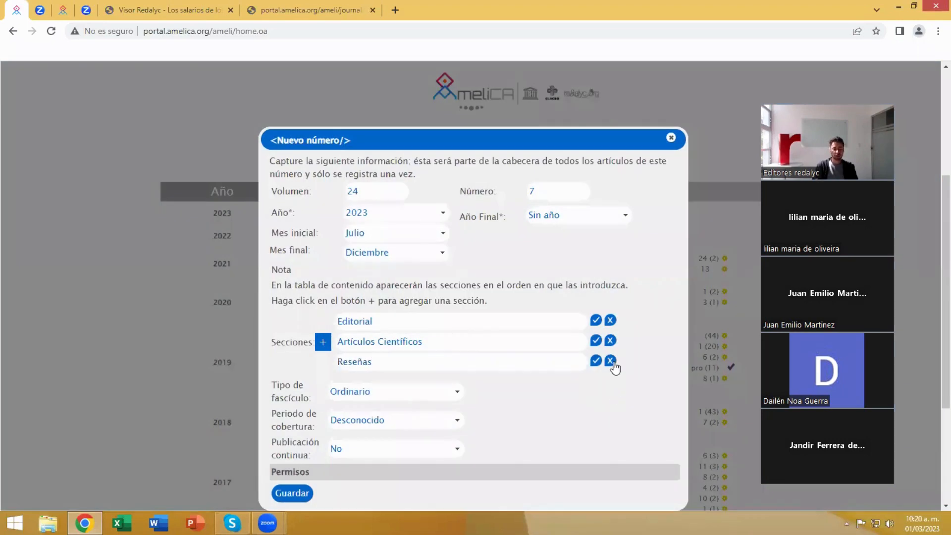
click(611, 361)
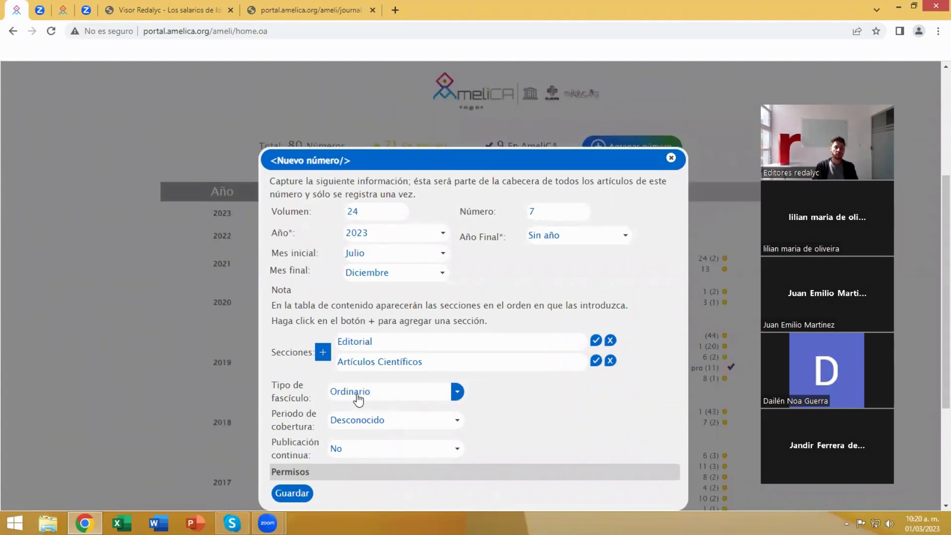
- Review the issue type and coverage period options, keeping Ordinario and Desconocido selected
click(459, 395)
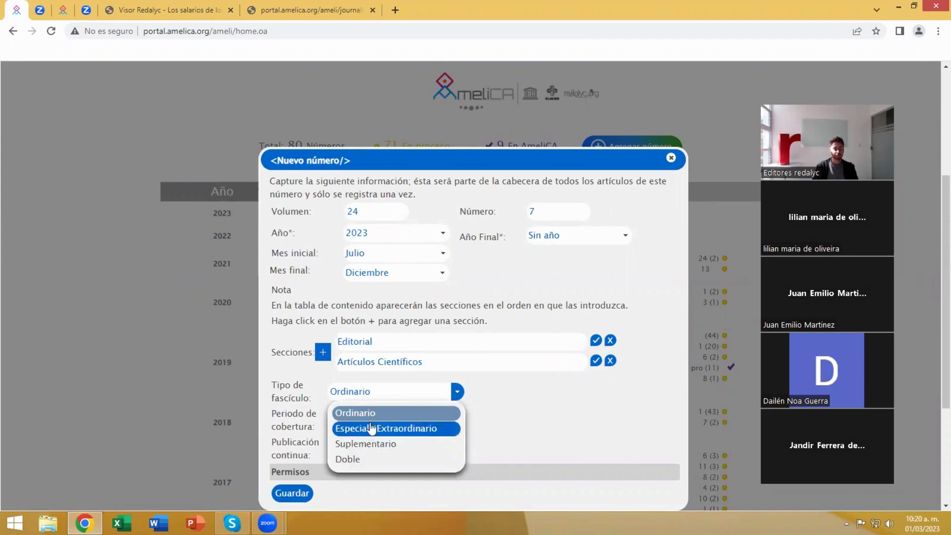
click(350, 416)
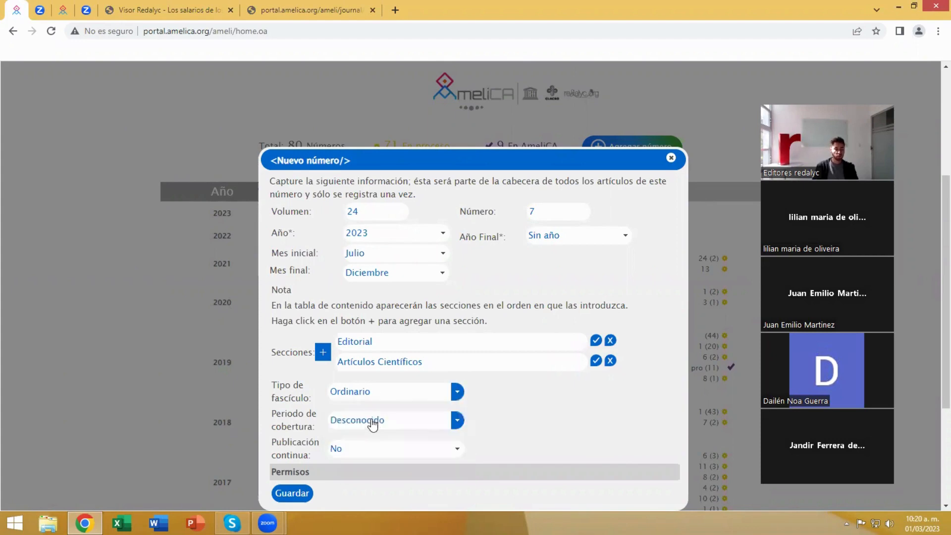
click(455, 420)
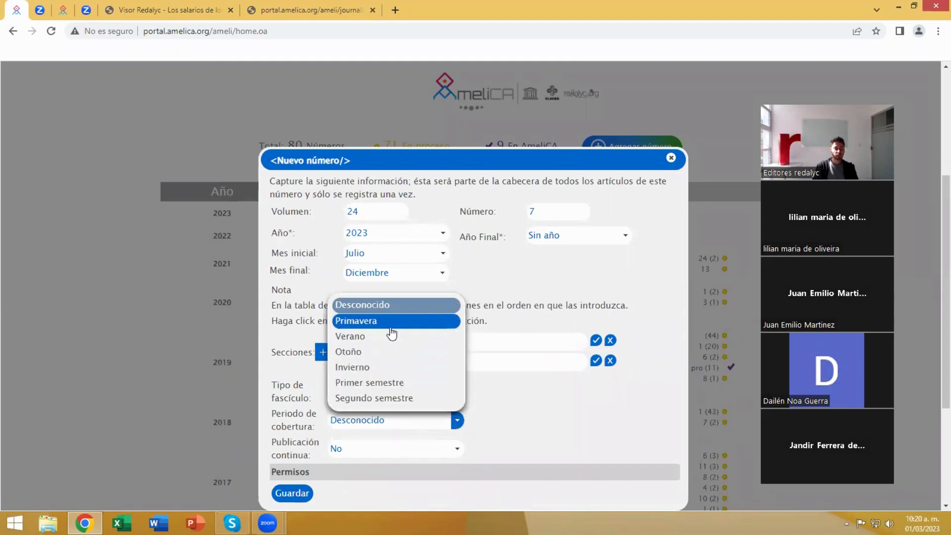
click(458, 429)
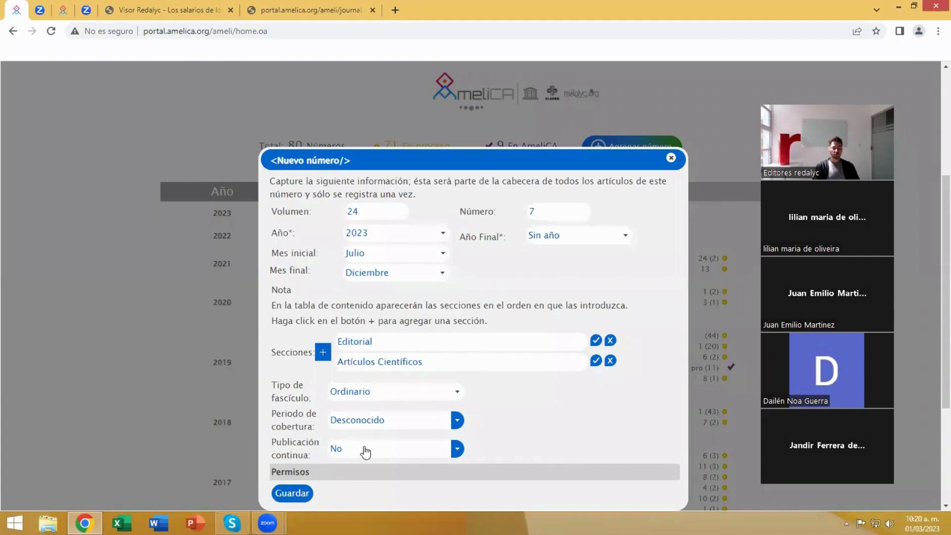
- Try continuous publication set to Si for the new issue, and return it to No
click(455, 449)
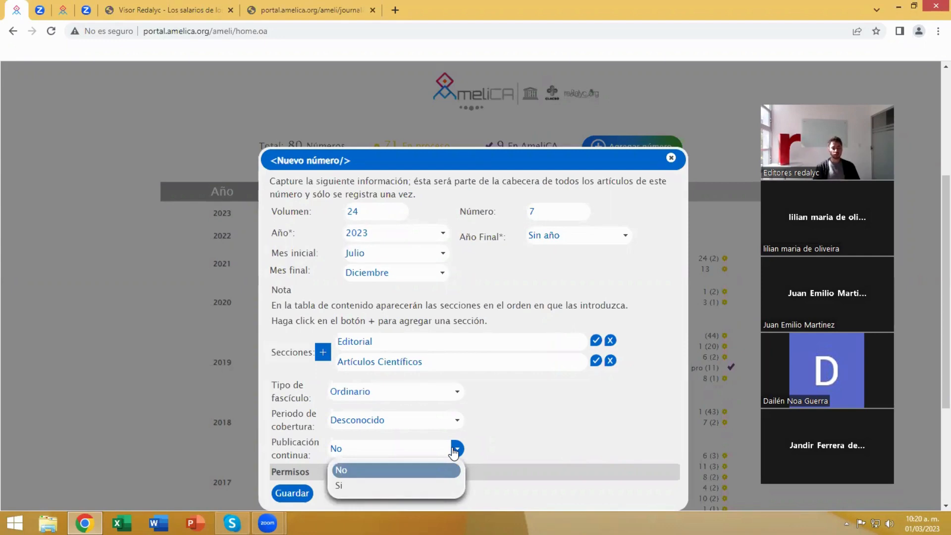
click(375, 488)
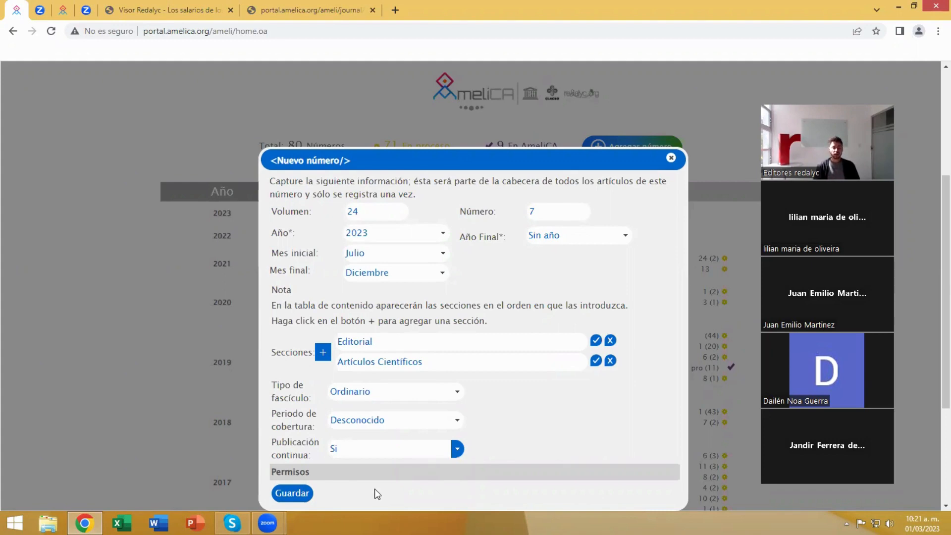
click(461, 454)
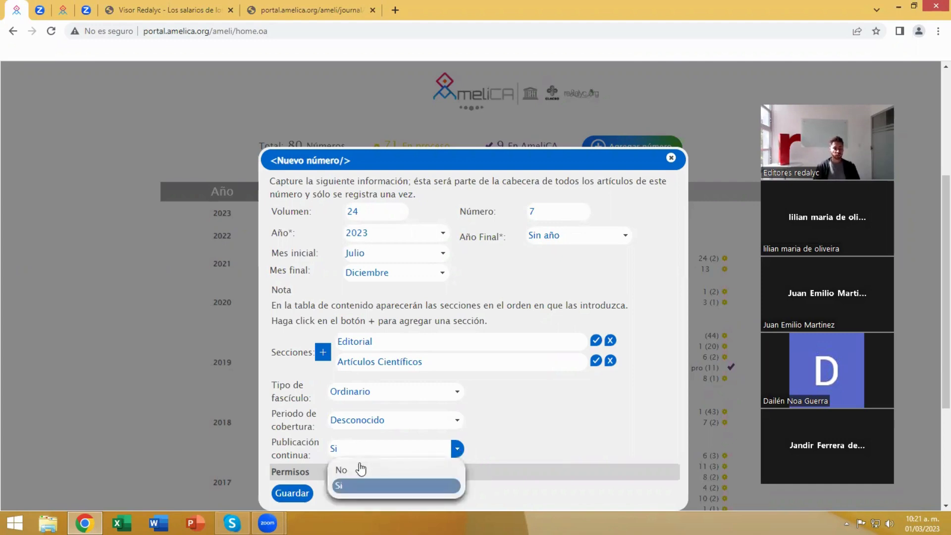
click(360, 469)
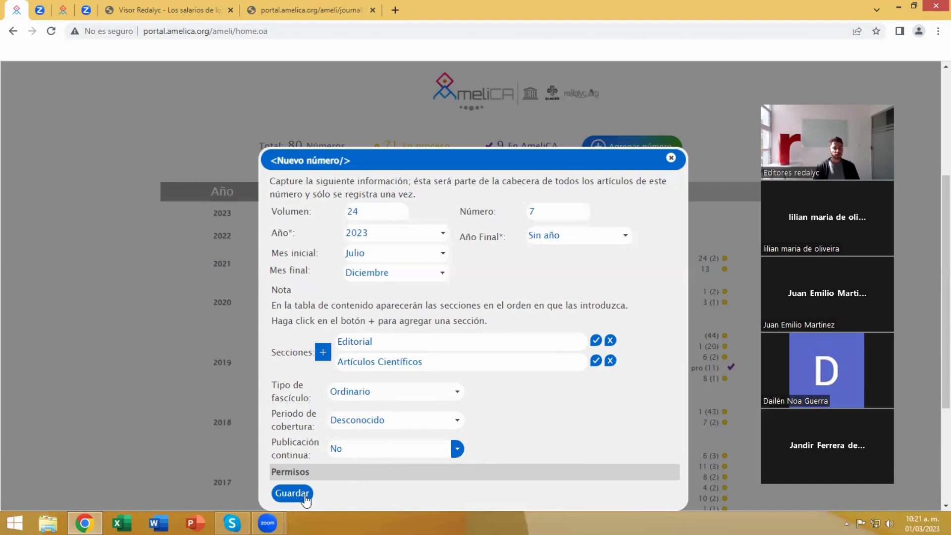
- Check the entered issue details and sections, and save the new issue
scroll(531, 402, up, 4)
scroll(531, 403, down, 2)
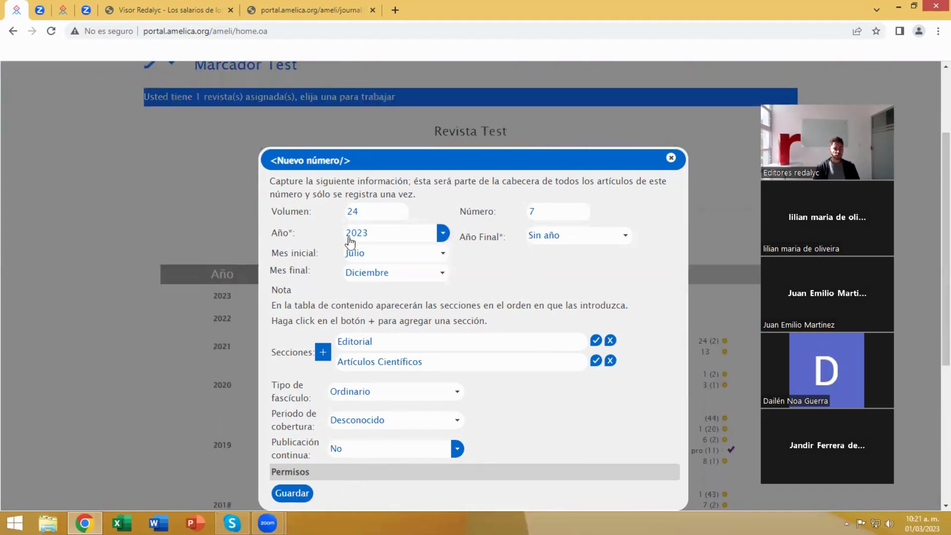
click(385, 363)
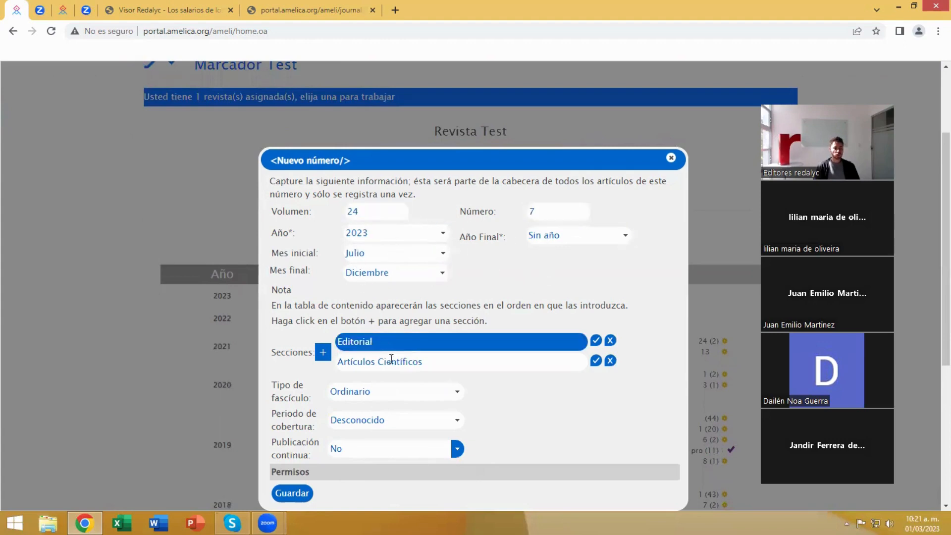
click(288, 498)
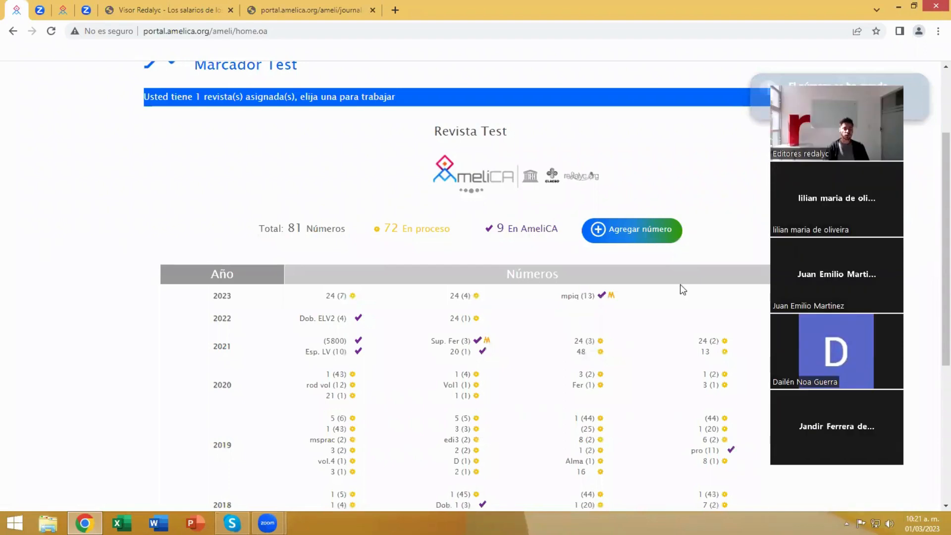
- Open the editing form of the 2023 issue 24 (7) to review its details, and close it without updating
scroll(680, 290, down, 1)
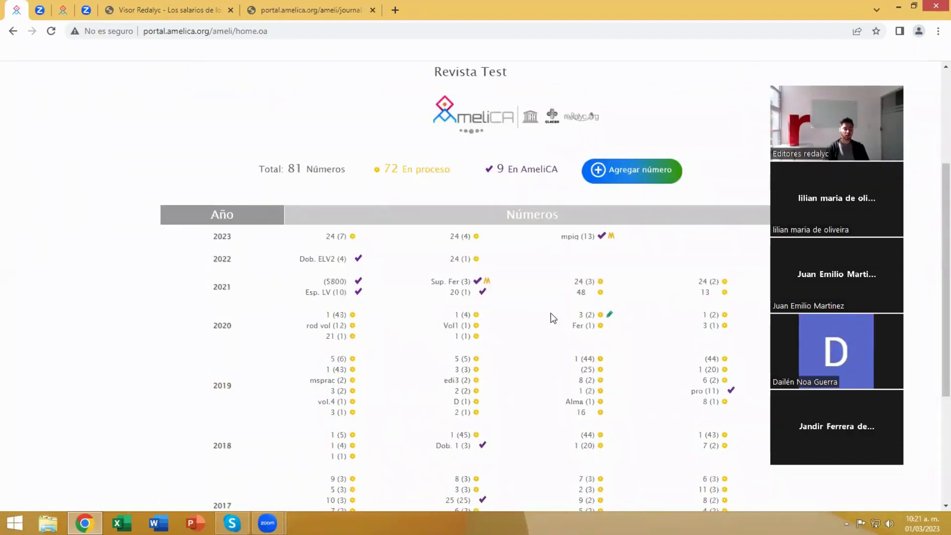
mouse_move(331, 240)
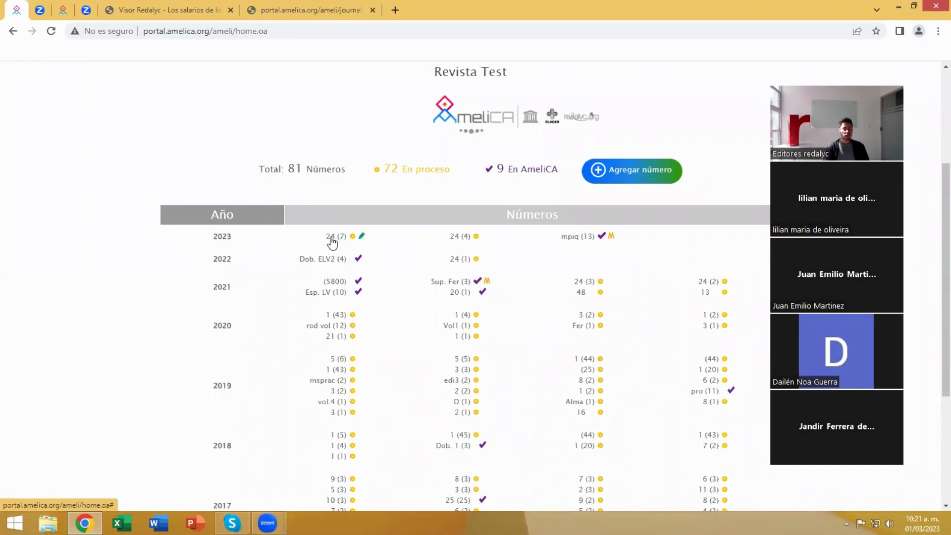
click(361, 237)
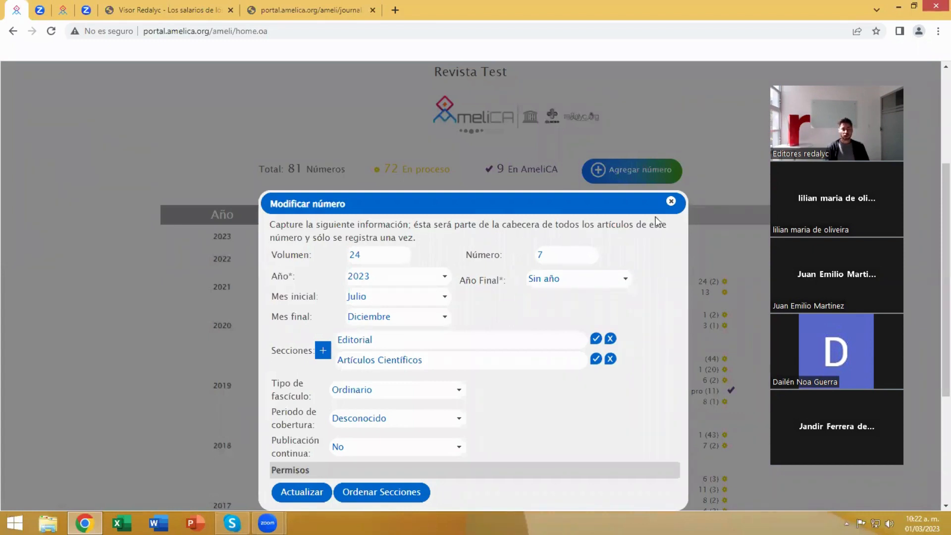
click(672, 201)
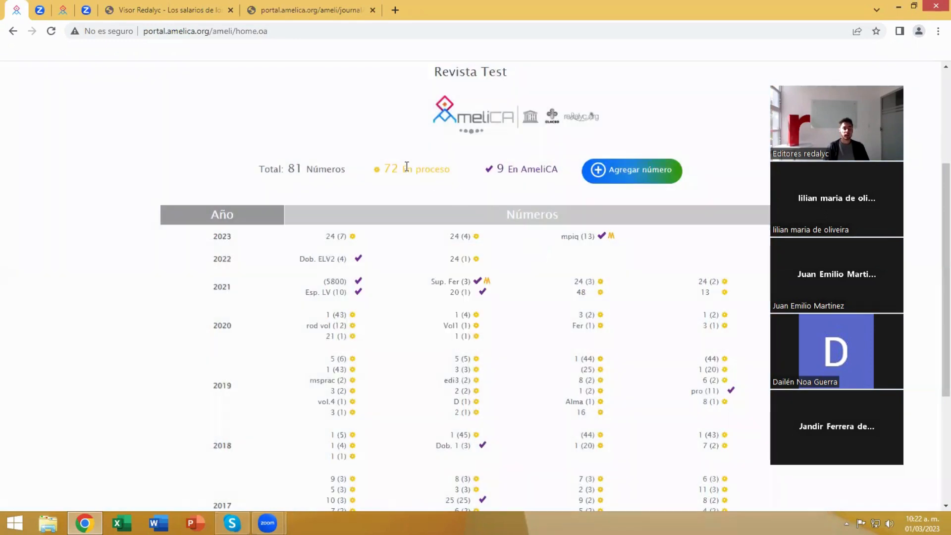
- Point out the in-process counter and open the 2023 issue 24 (7) to show its sections
drag(406, 166, 449, 169)
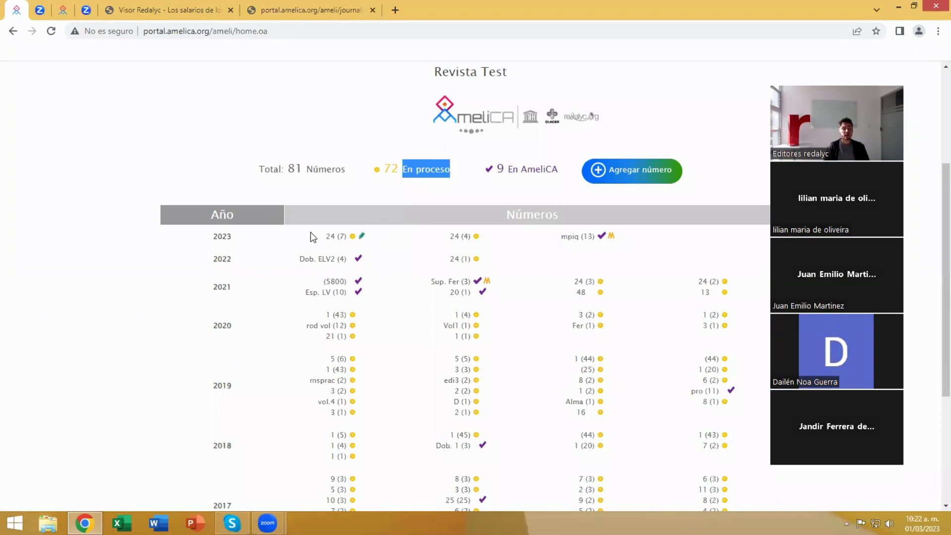
click(335, 237)
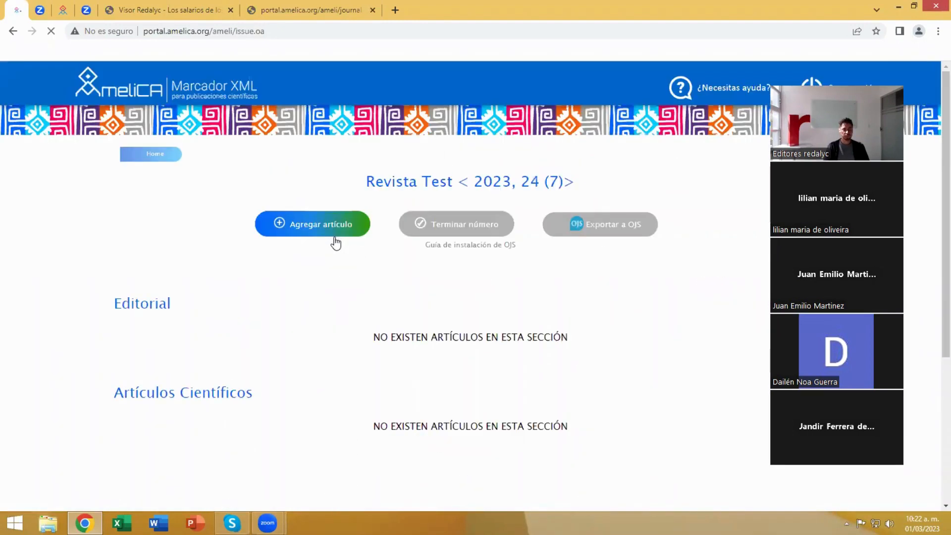
scroll(569, 326, down, 1)
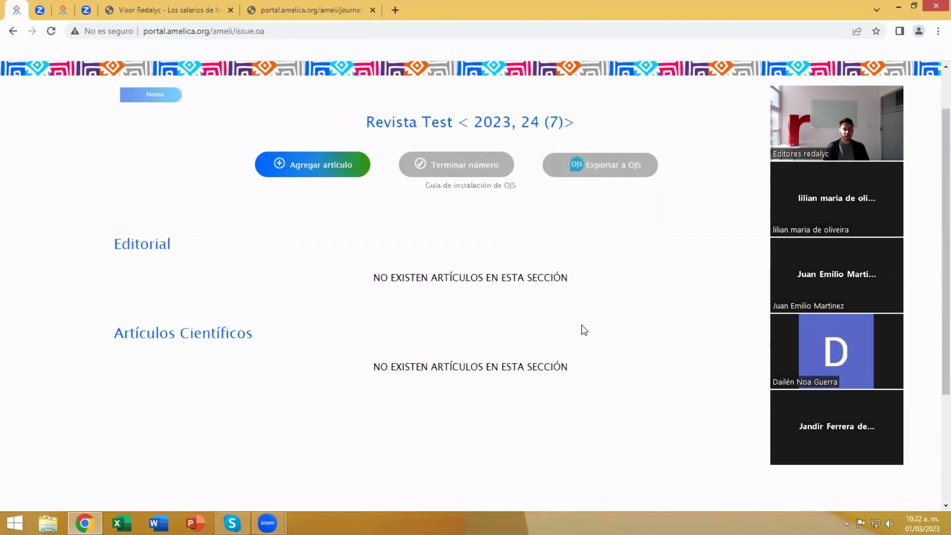
- Point out the issue heading, the Editorial and Artículos Científicos sections, and the notice under the latter
drag(367, 119, 559, 123)
click(378, 263)
drag(114, 243, 162, 243)
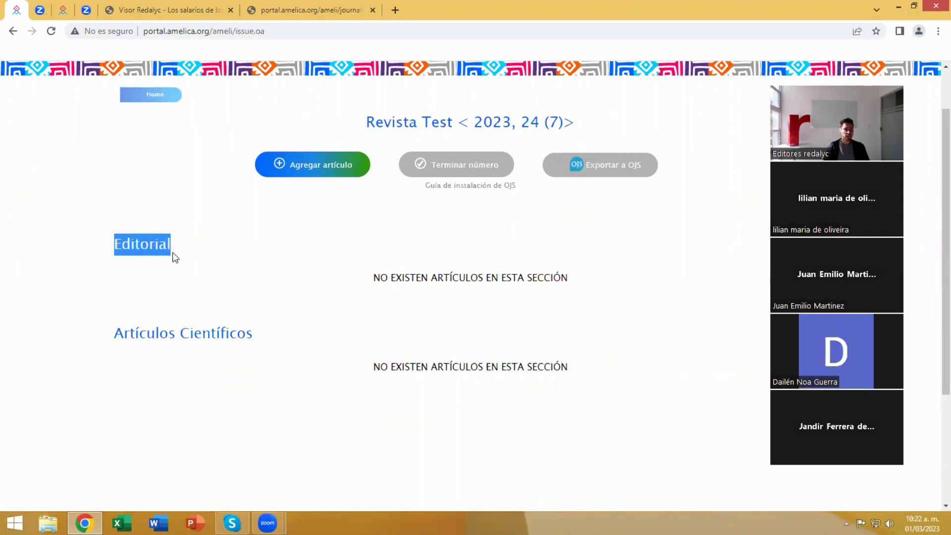
drag(115, 332, 254, 331)
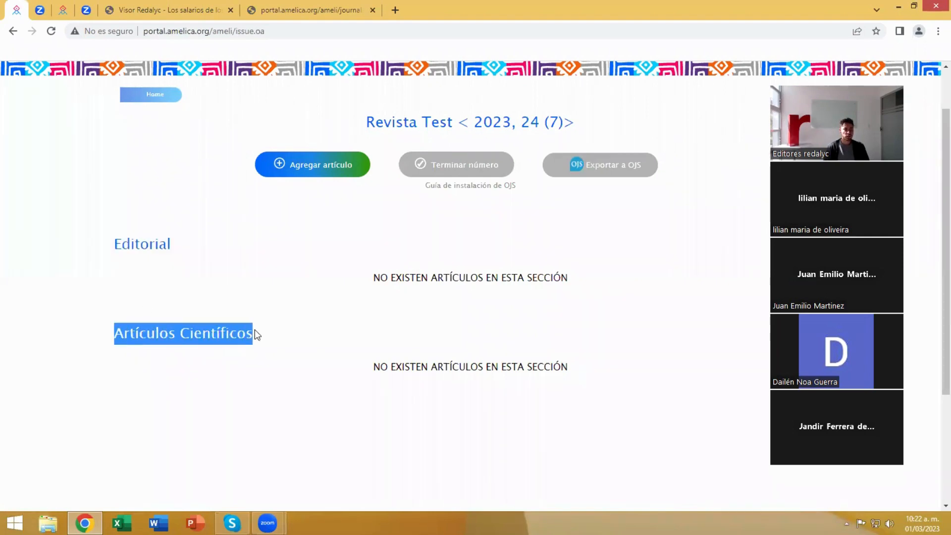
click(344, 374)
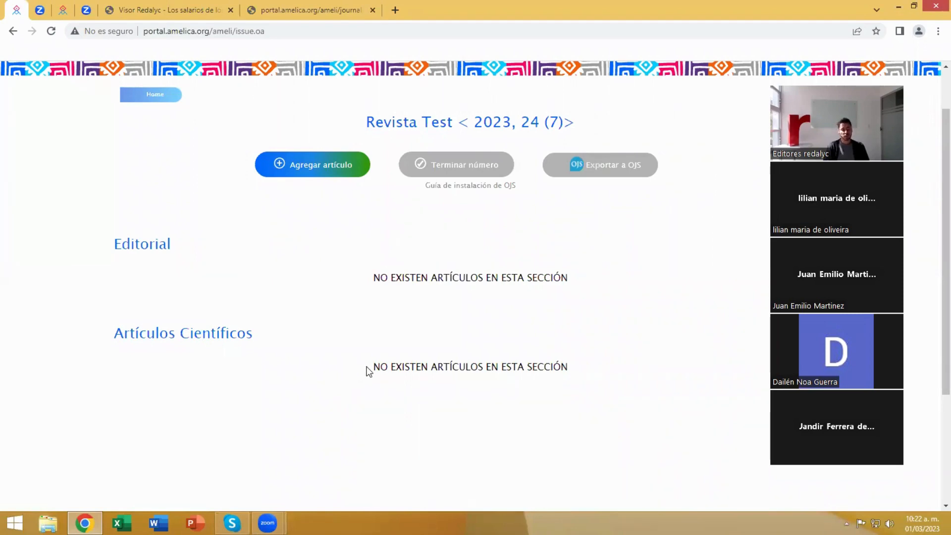
drag(379, 367, 569, 368)
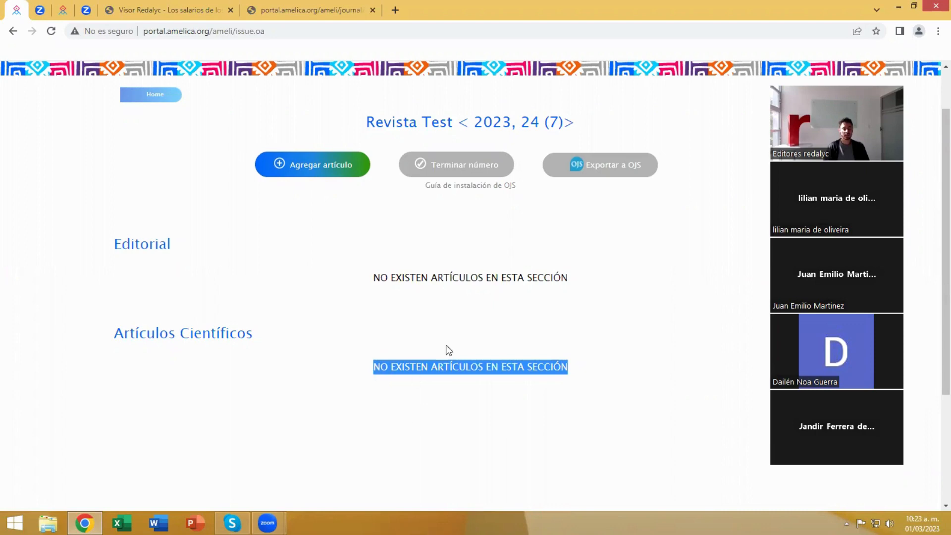
click(472, 319)
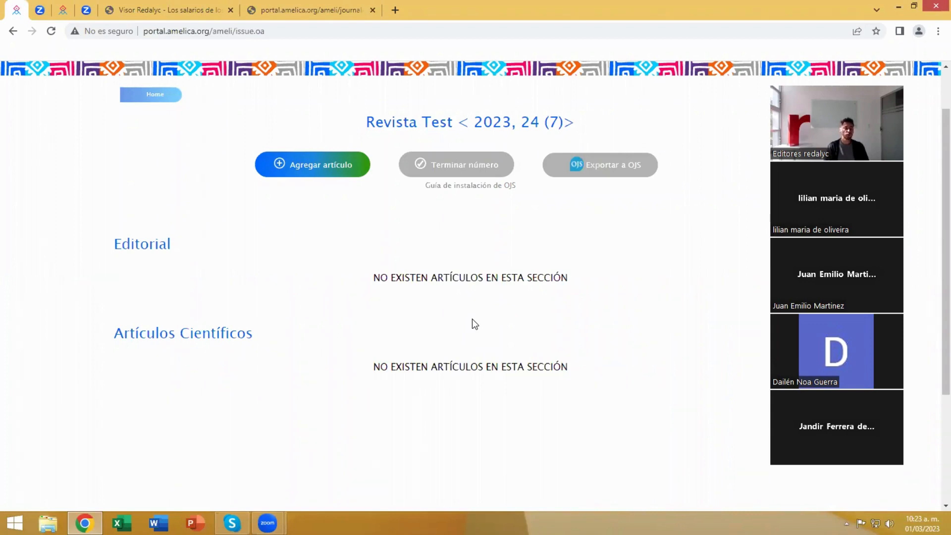
- Start a new article in the issue, look through the article types, and choose Artículo científico
click(301, 166)
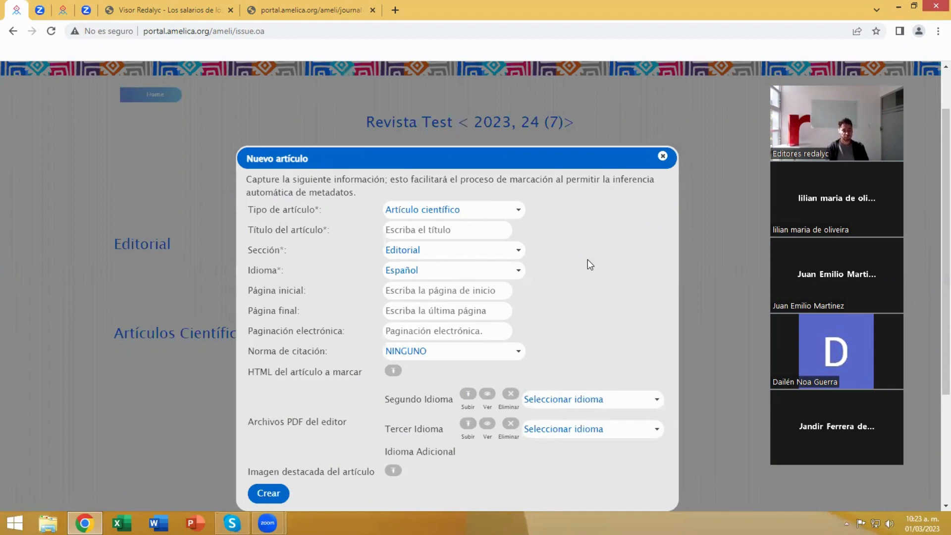
click(518, 212)
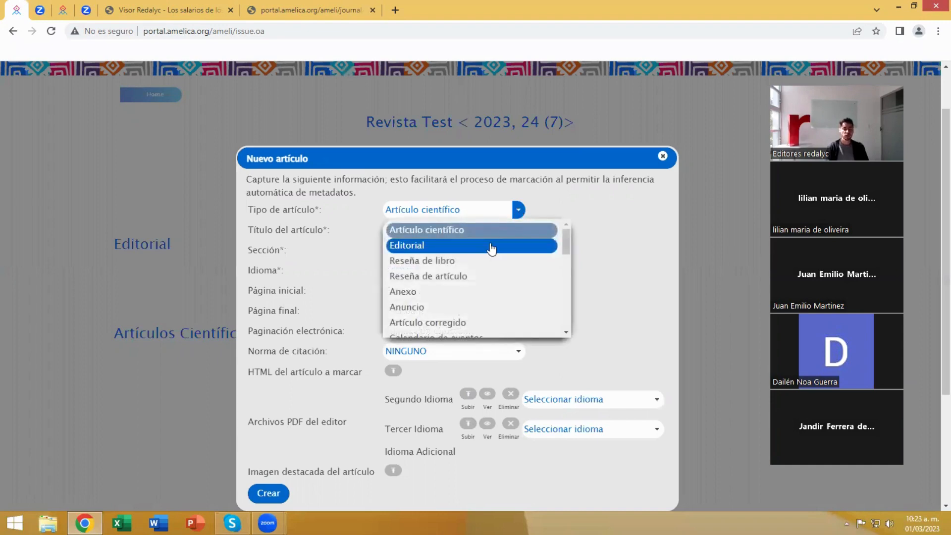
scroll(450, 303, down, 4)
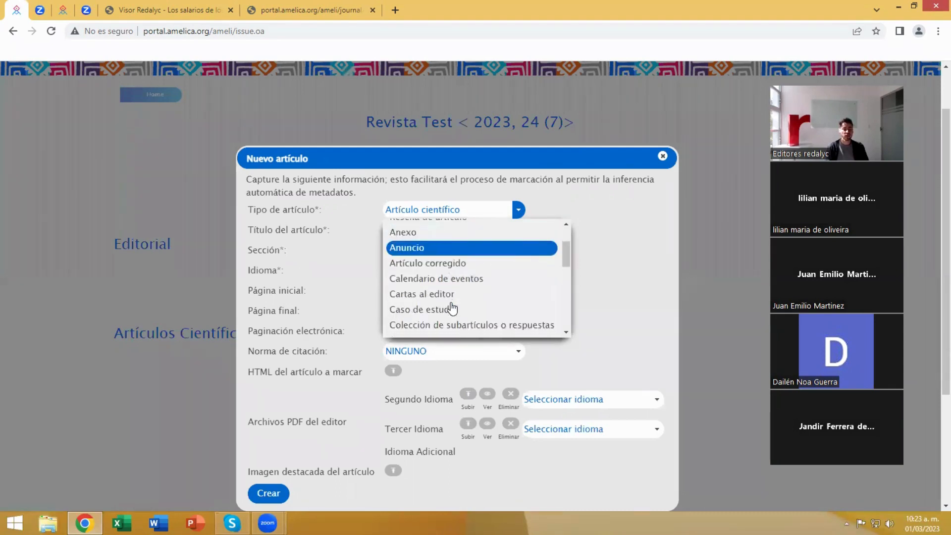
scroll(452, 306, down, 1)
scroll(453, 307, up, 3)
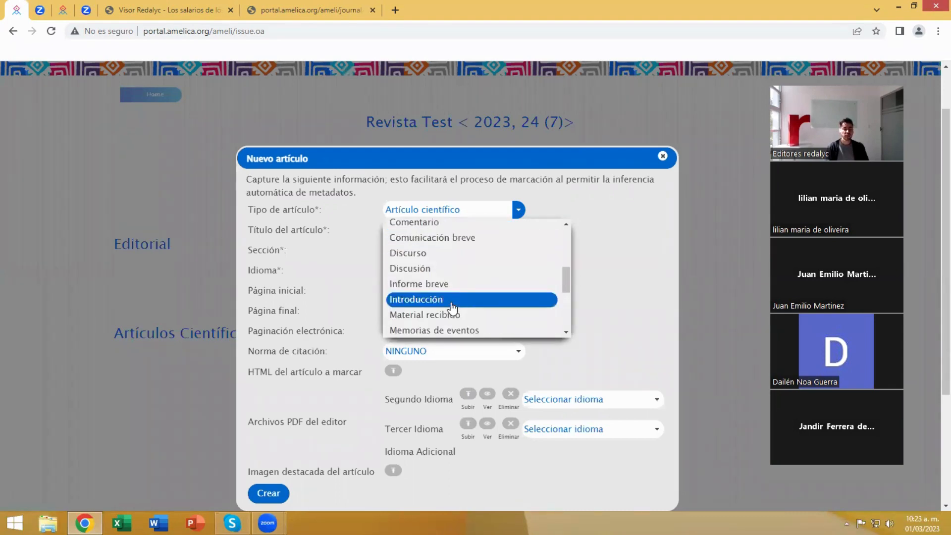
scroll(452, 307, up, 2)
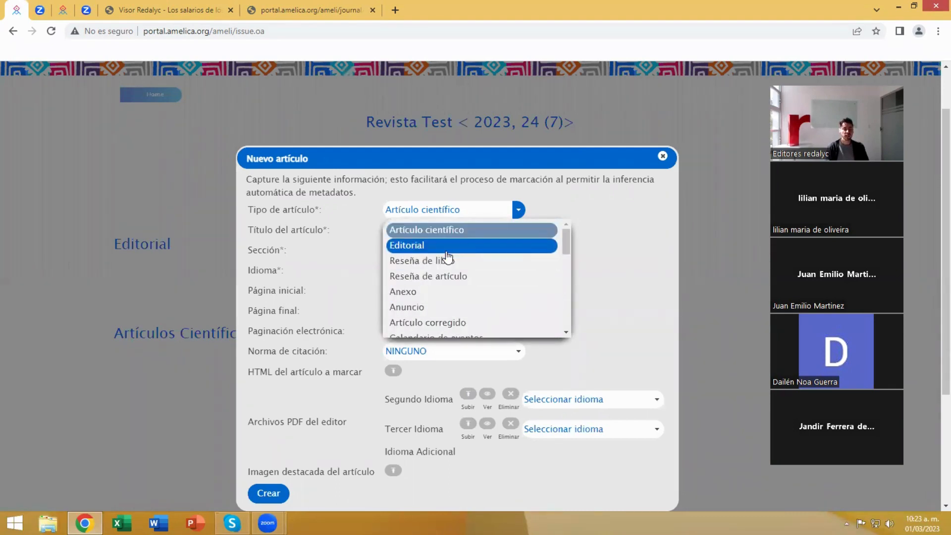
click(448, 231)
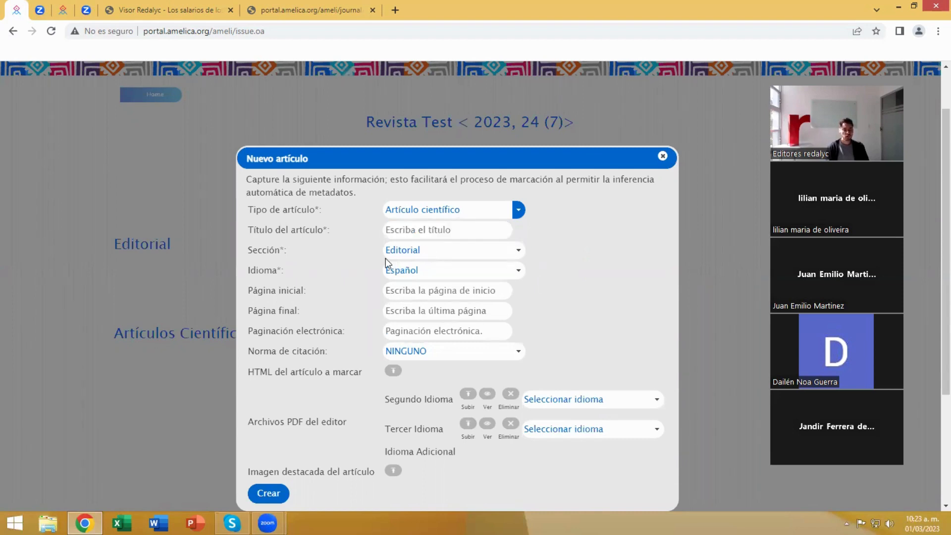
- Assign the new article to the Artículos Científicos section and check the language choices, keeping Español
click(453, 256)
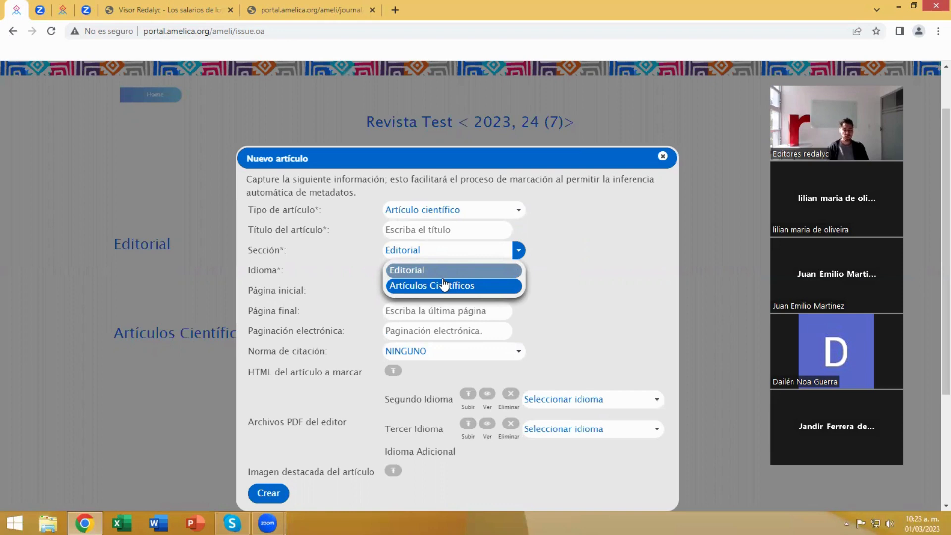
click(425, 285)
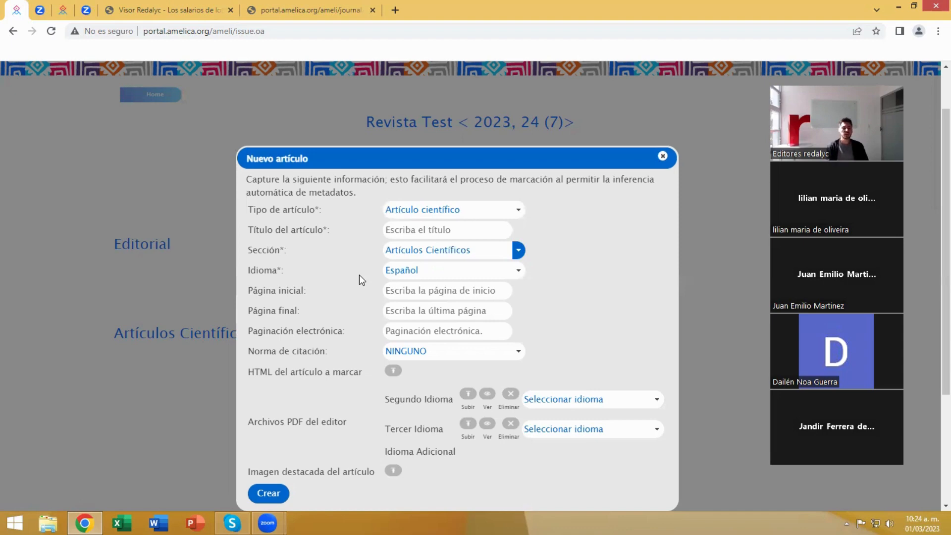
click(389, 52)
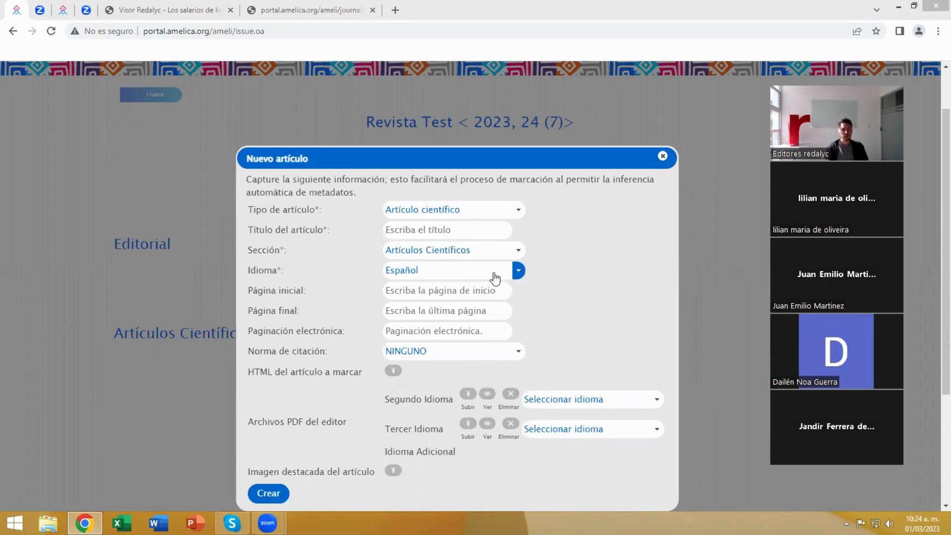
click(515, 272)
click(415, 321)
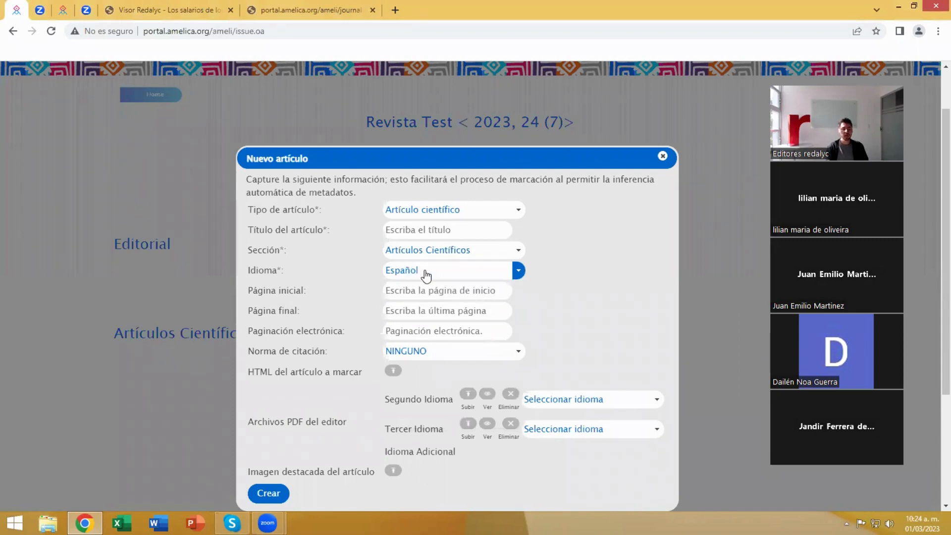
- Set the new article's initial page to 18 and its final page to 29
click(407, 291)
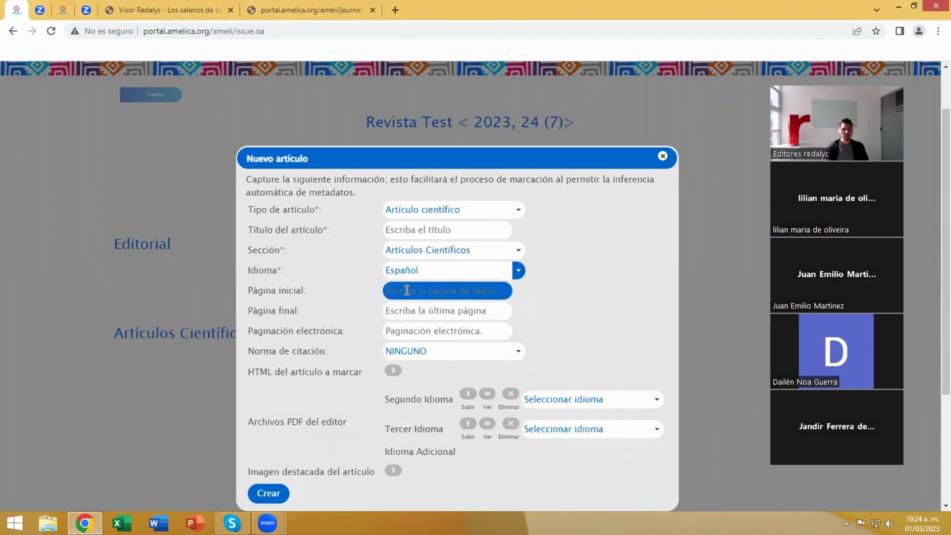
click(399, 292)
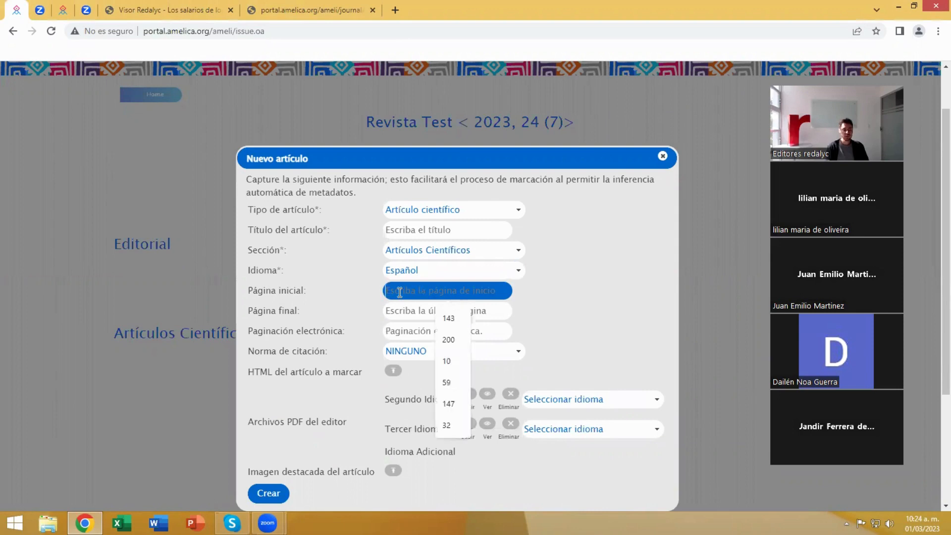
text(18)
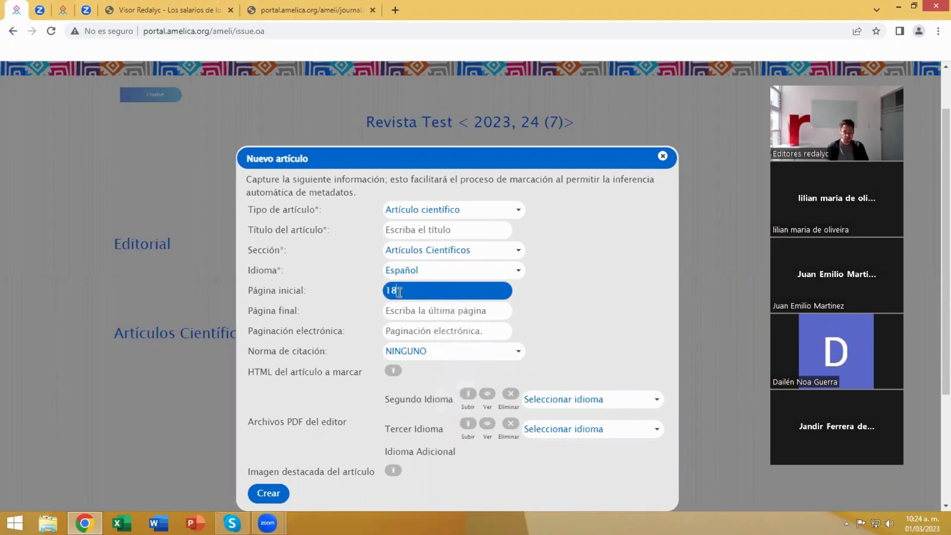
click(402, 312)
text(29)
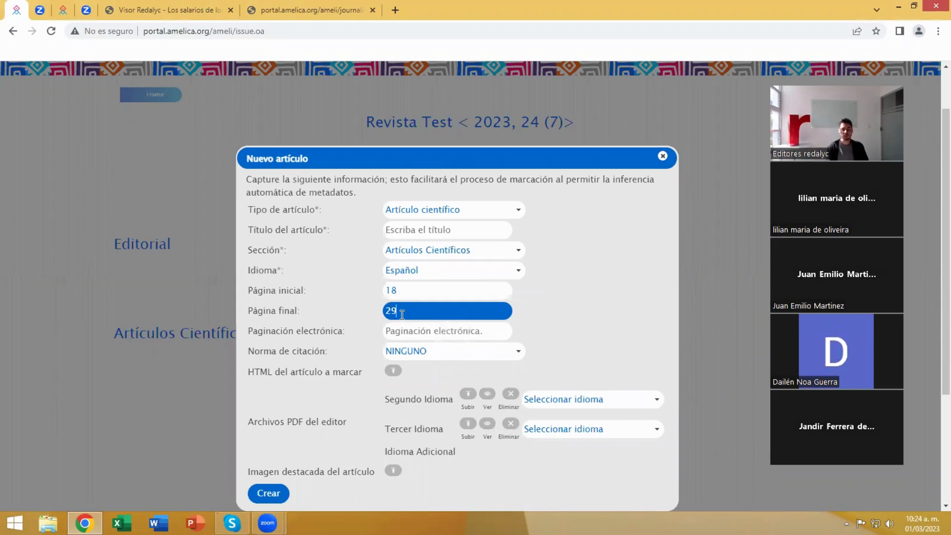
click(356, 314)
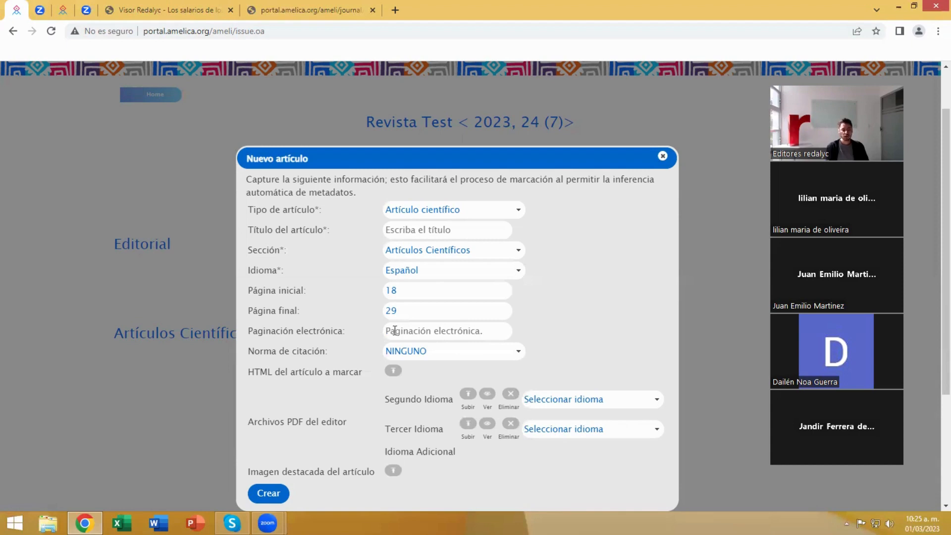
- Try e1234 as the article's electronic pagination, and clear the field again
click(397, 331)
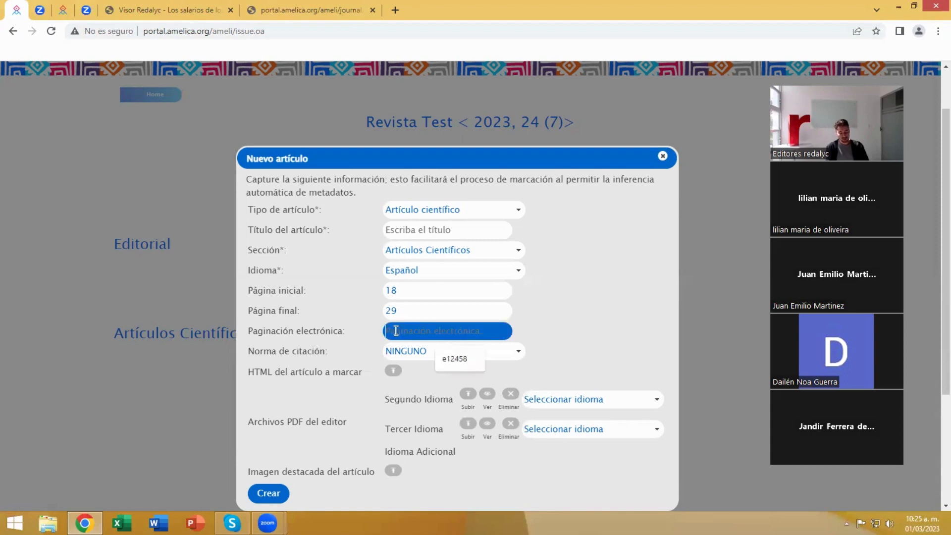
text(e1234)
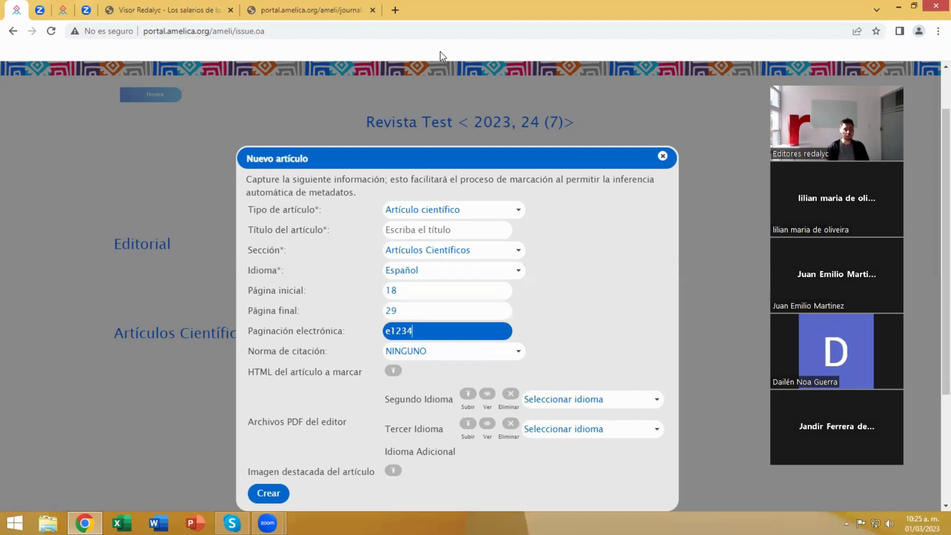
click(413, 292)
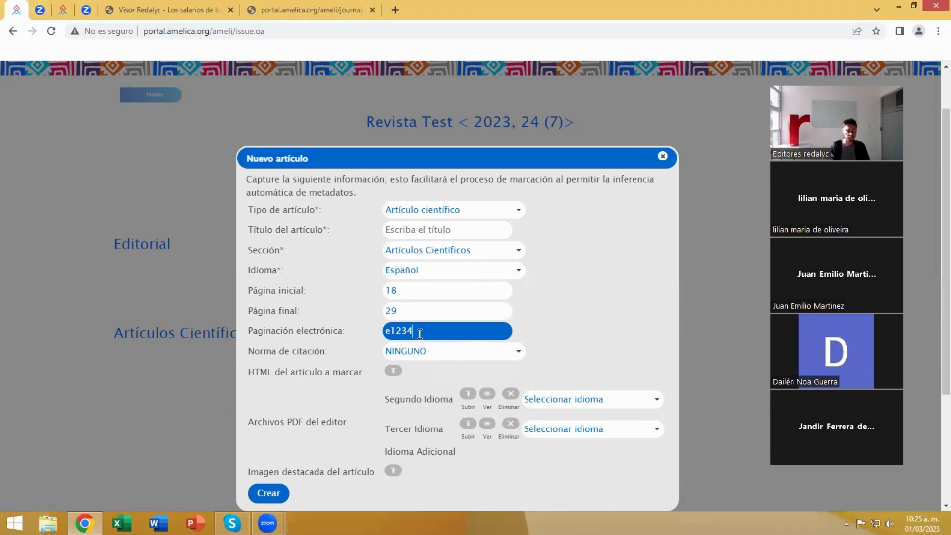
key(BackSpace)
key(BackSpace)
key(BackSpace)
key(BackSpace)
key(BackSpace)
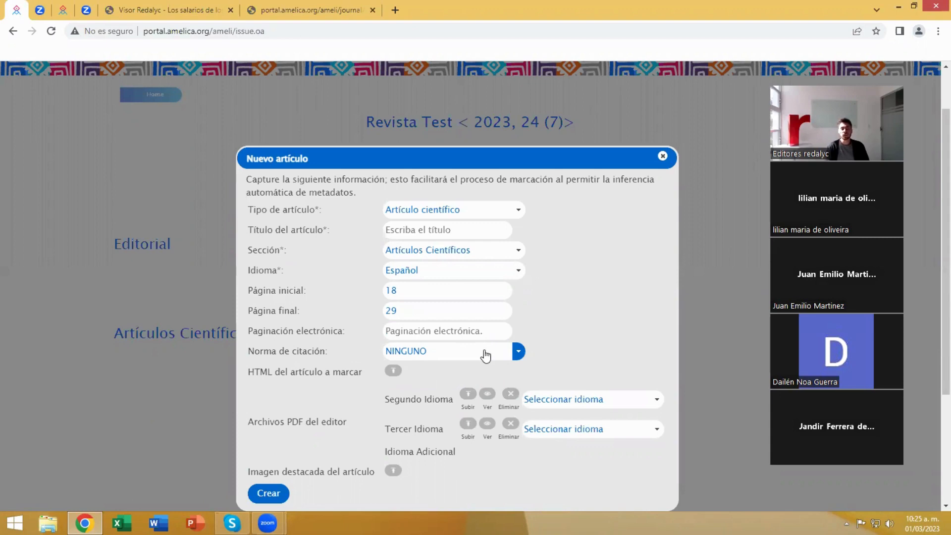
- Set the article's citation standard to APA and try the upload of its HTML
click(518, 352)
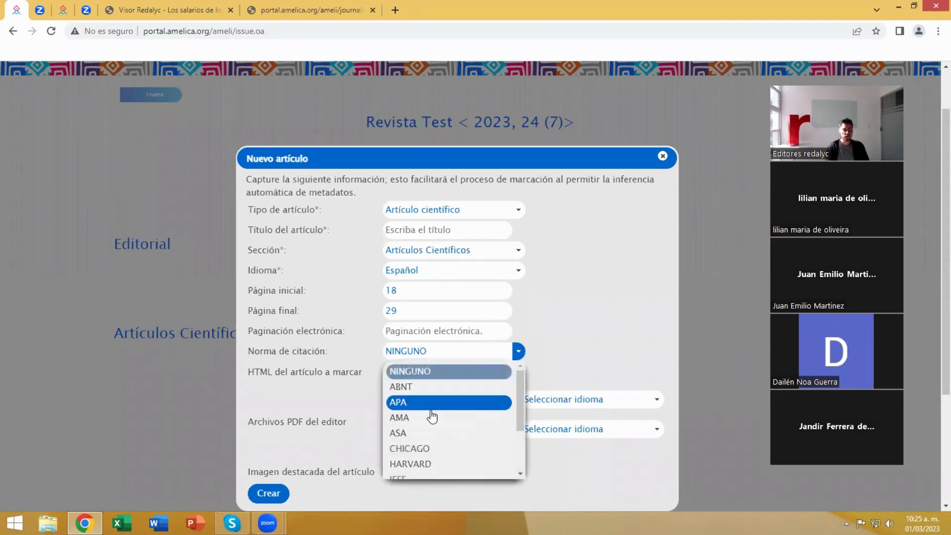
click(399, 404)
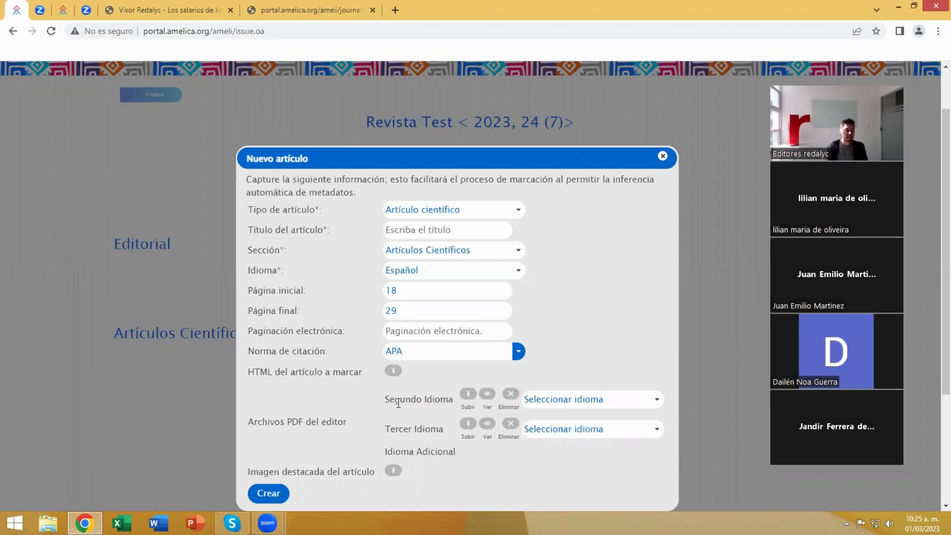
click(392, 374)
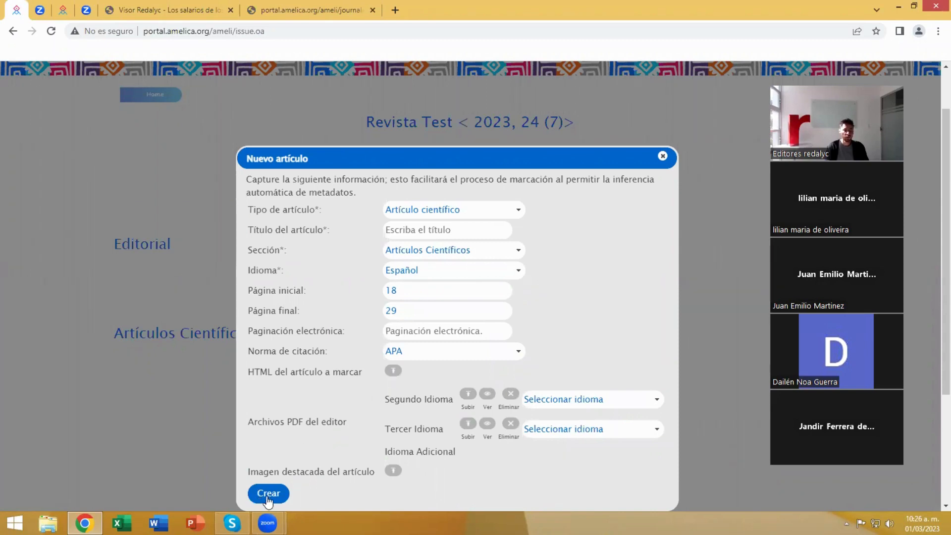
- Title the article "La Competencia Digital" and create it
click(401, 230)
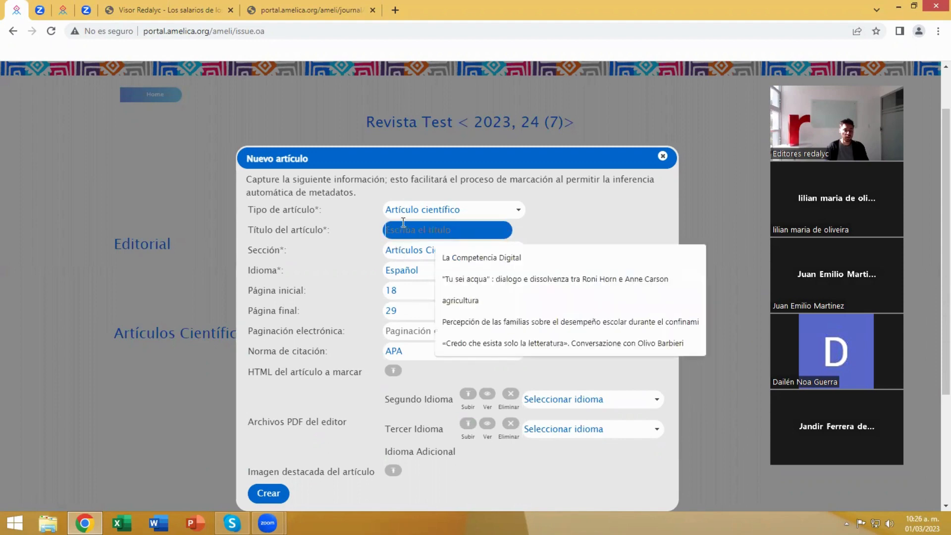
click(457, 260)
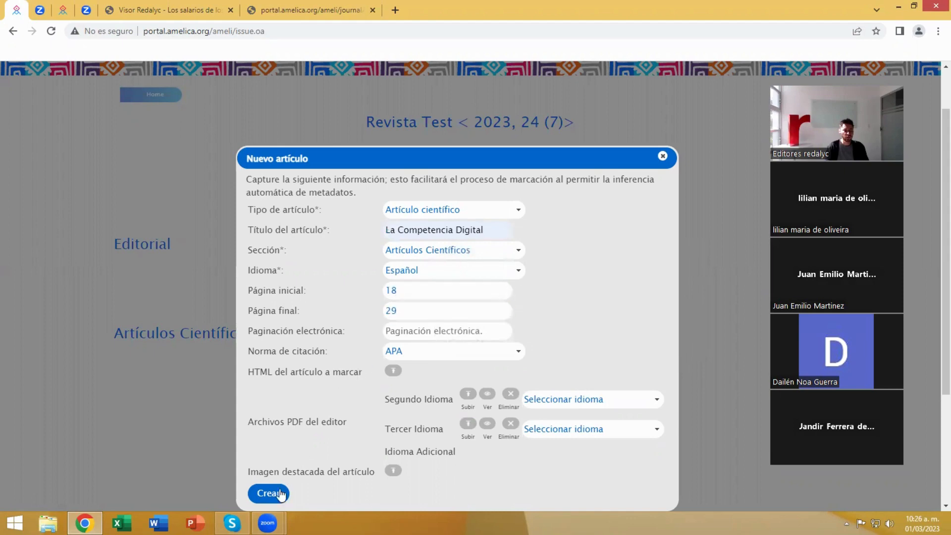
click(259, 494)
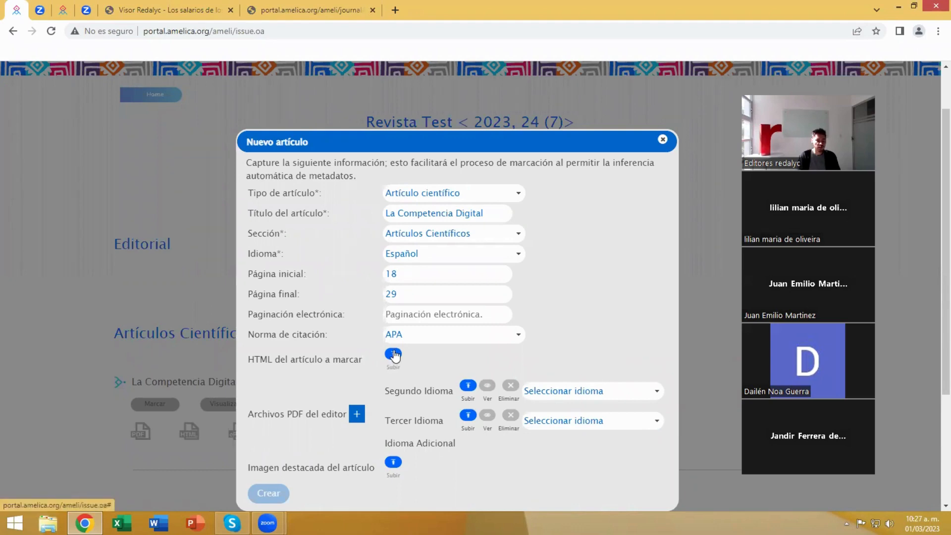
- Open the article's HTML upload and point out the UTF-8 encoding and index.html requirements for the ZIP file
click(394, 355)
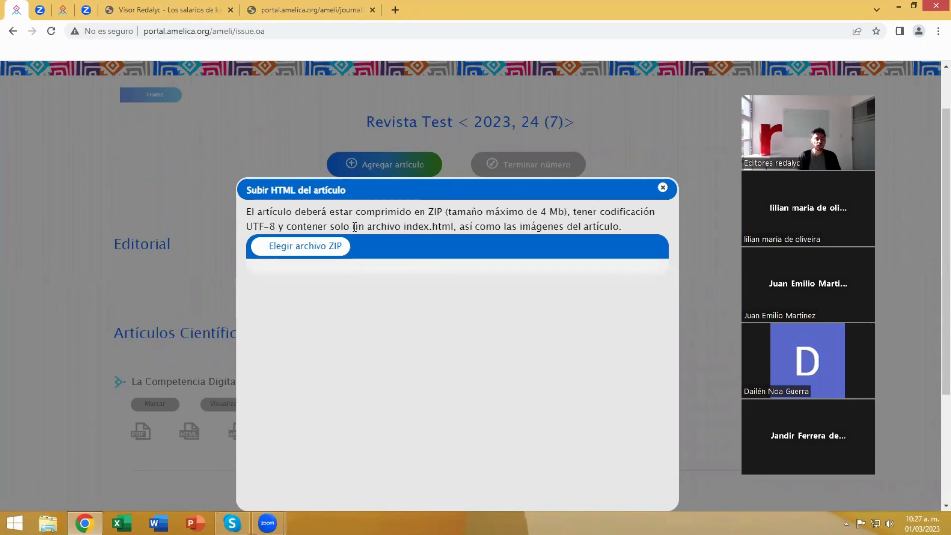
drag(246, 226, 276, 226)
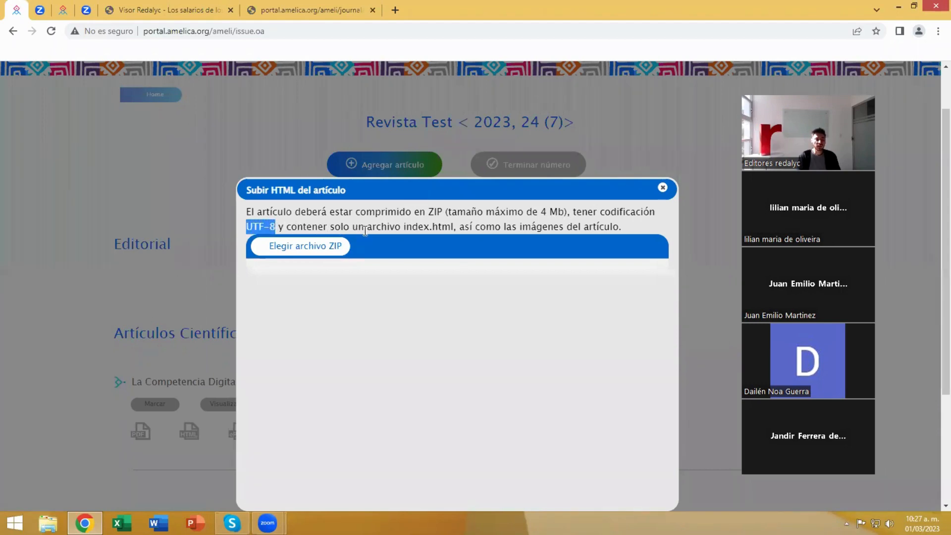
click(407, 228)
drag(407, 228, 454, 228)
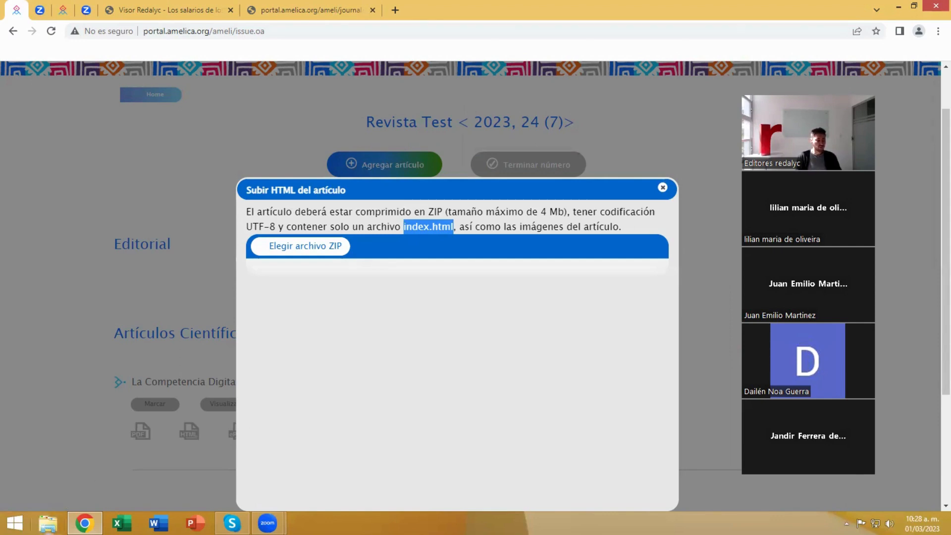
- Open the Word document "LA COMPETENCIA DIGITAL DE LOS FUTUROS DOCENTES" from Documentos > Capacitación and switch it to print layout
click(48, 523)
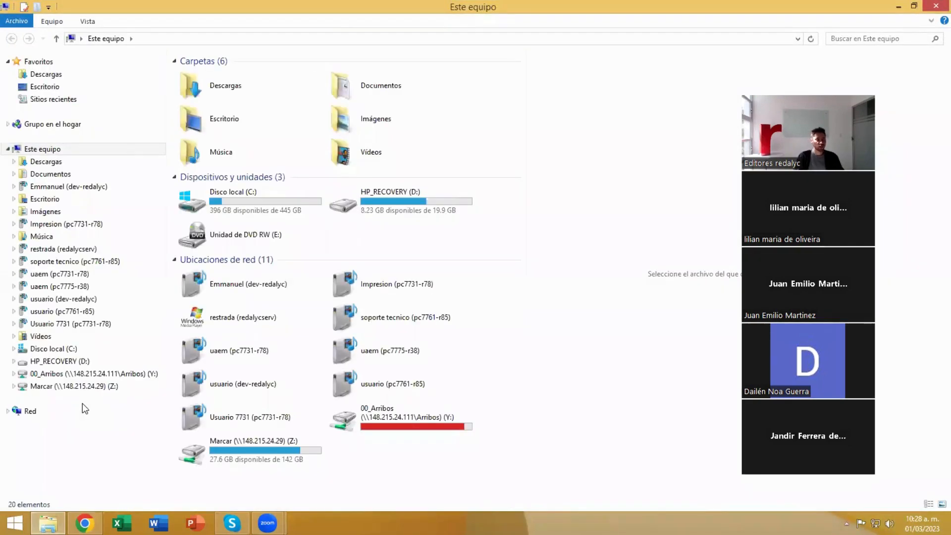
click(60, 181)
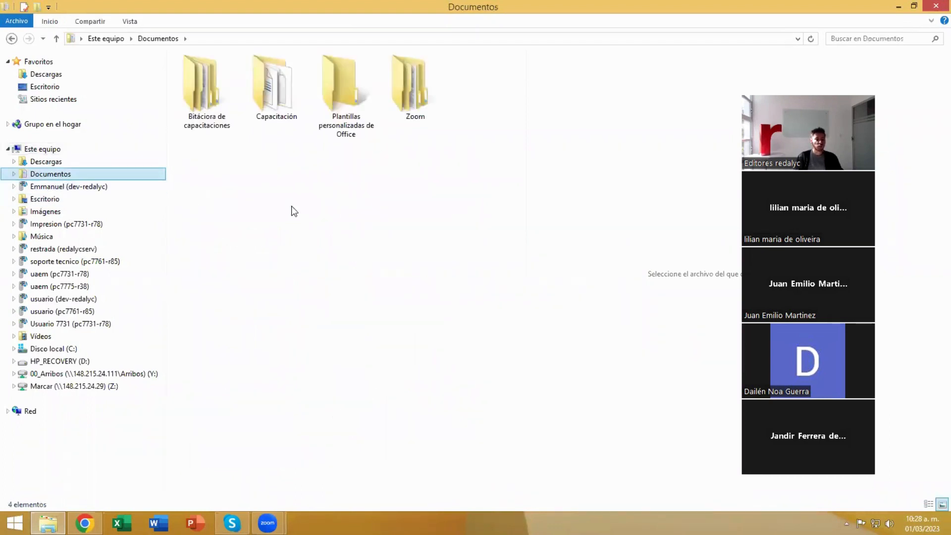
double_click(263, 94)
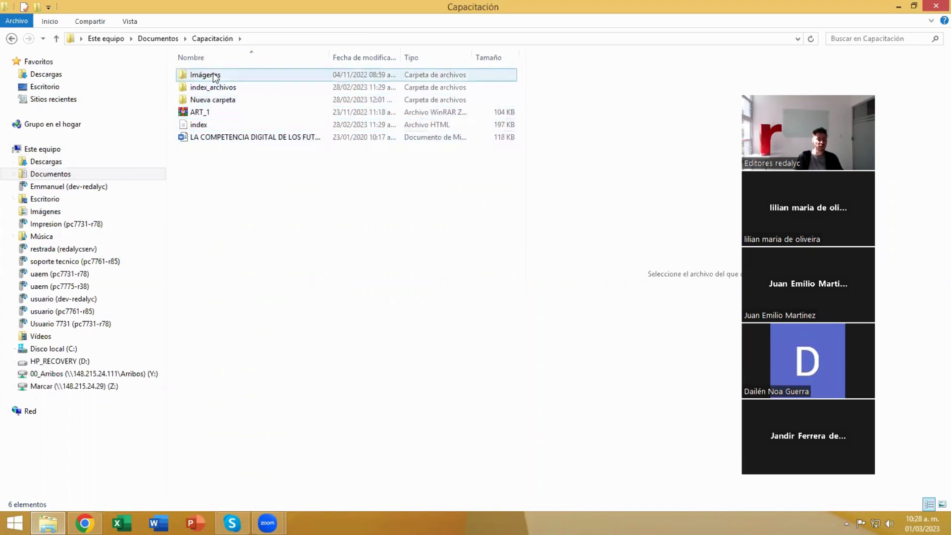
double_click(226, 137)
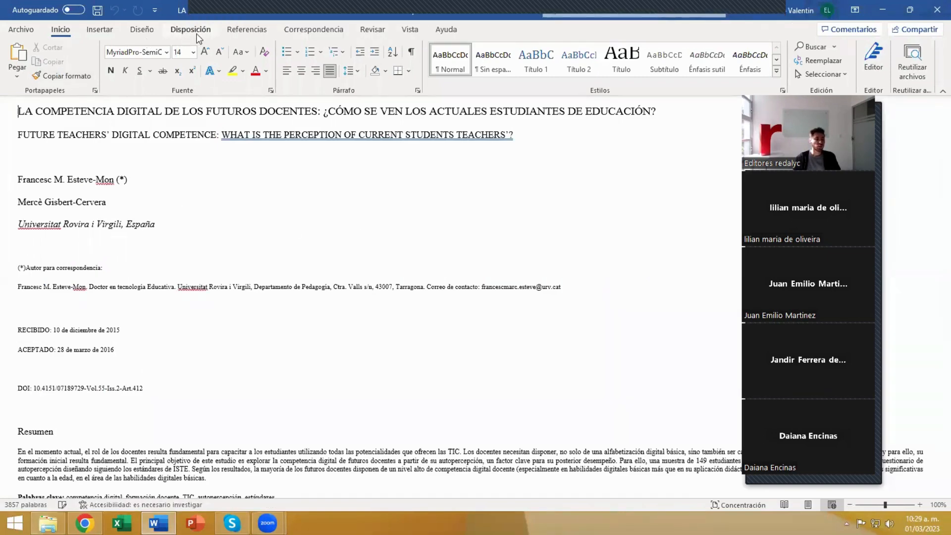
click(409, 31)
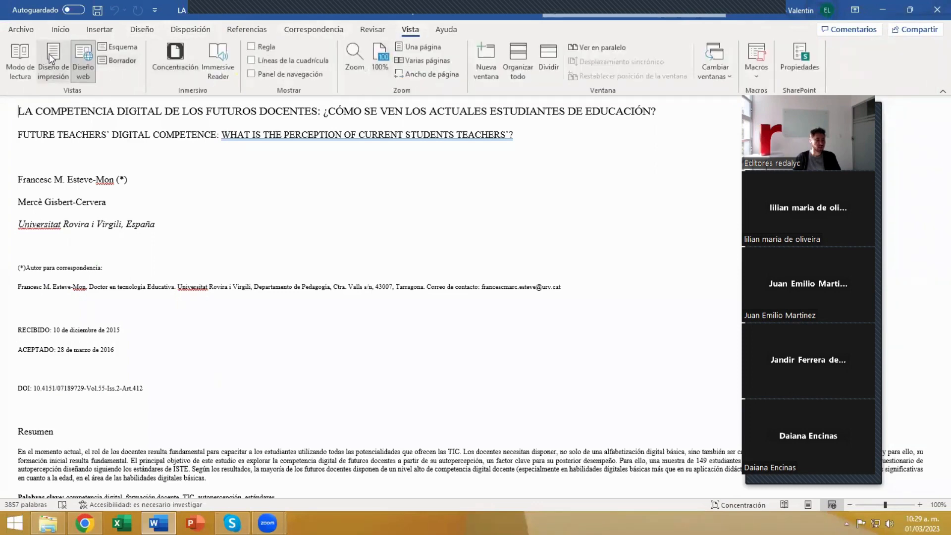
click(53, 60)
- Look through the article's front matter, abstracts and numbered sections down to the method section, and return to its title
scroll(517, 252, down, 1)
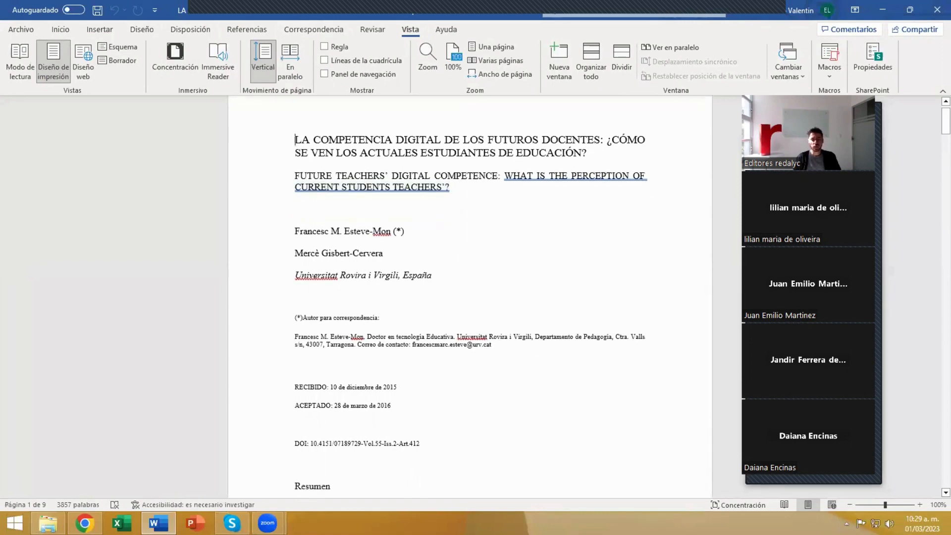
scroll(502, 232, down, 6)
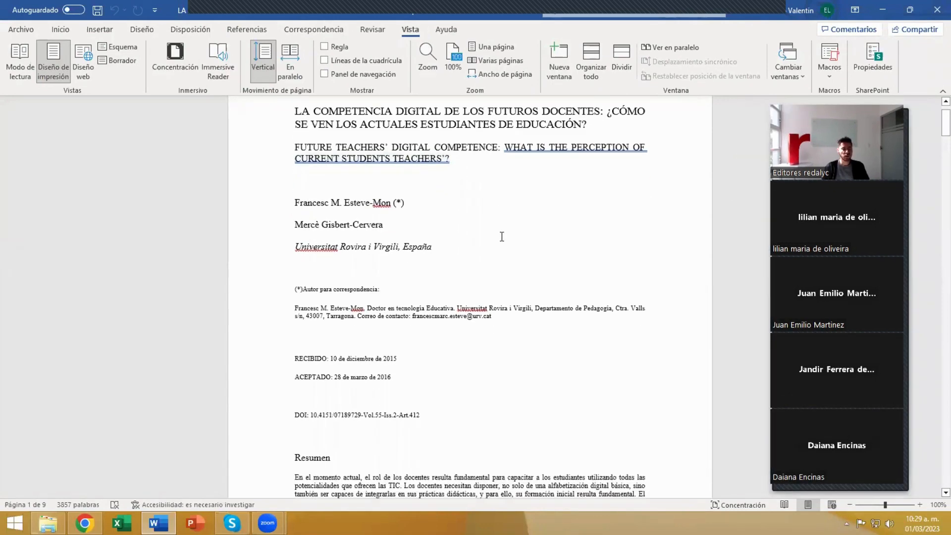
scroll(501, 237, down, 12)
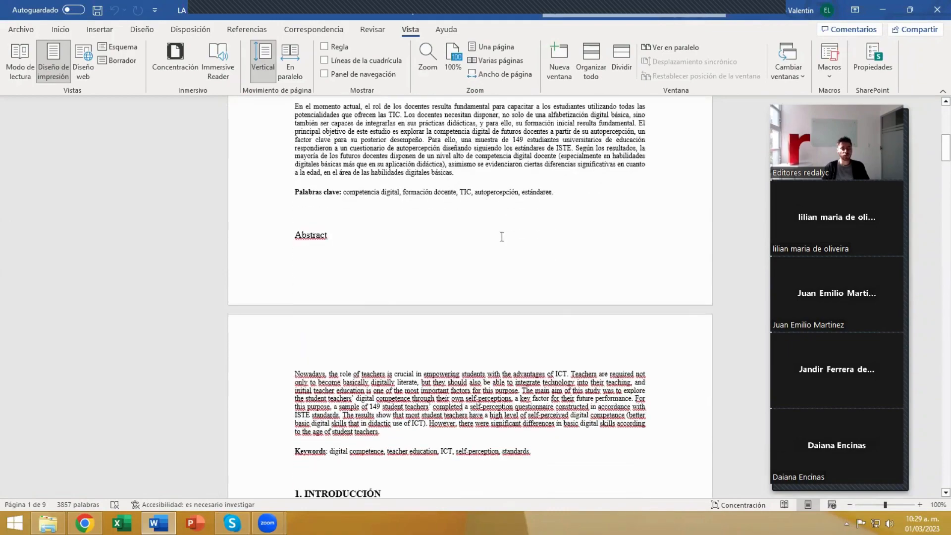
scroll(502, 237, down, 14)
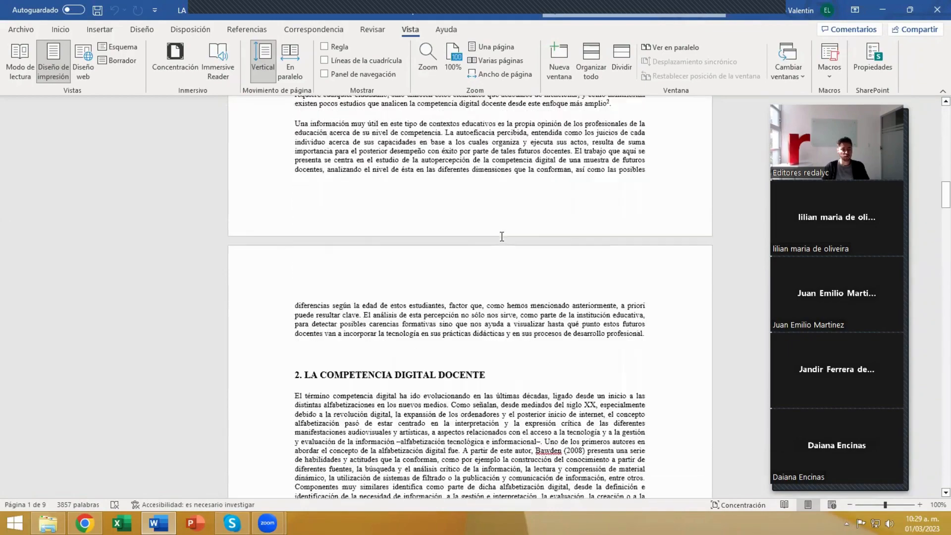
scroll(502, 237, down, 8)
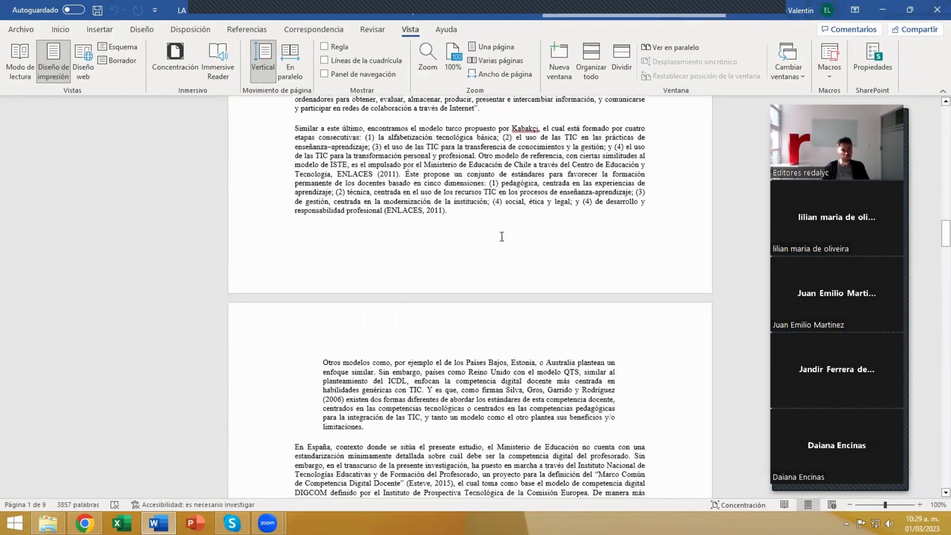
scroll(502, 237, down, 1)
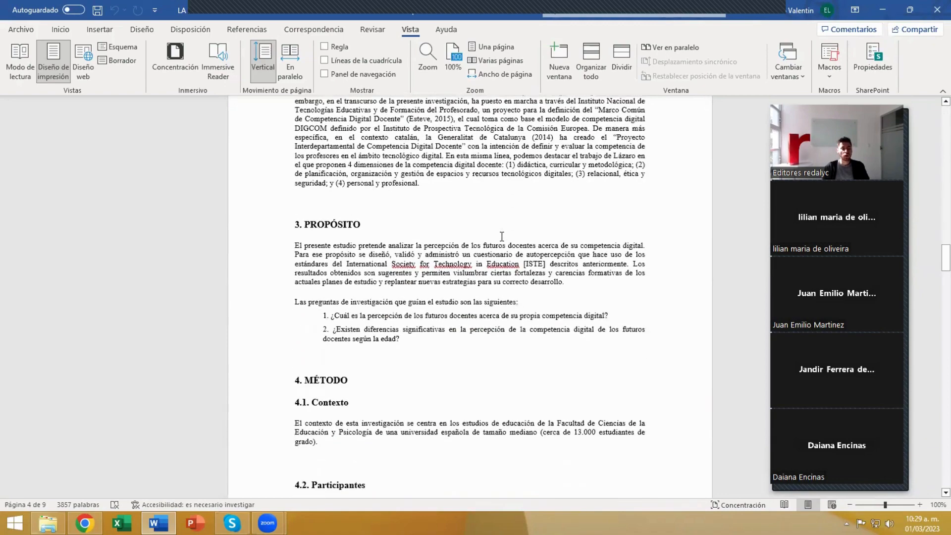
scroll(502, 236, up, 10)
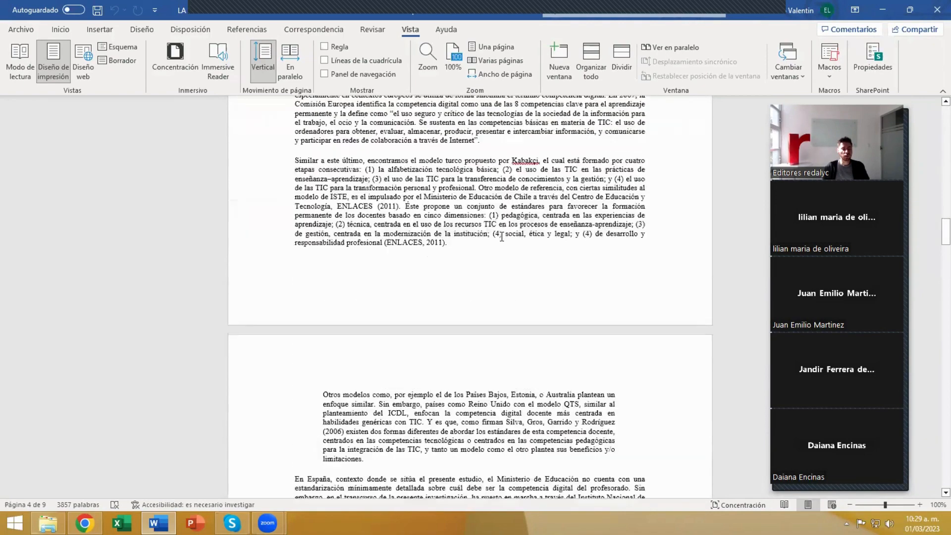
scroll(502, 237, up, 15)
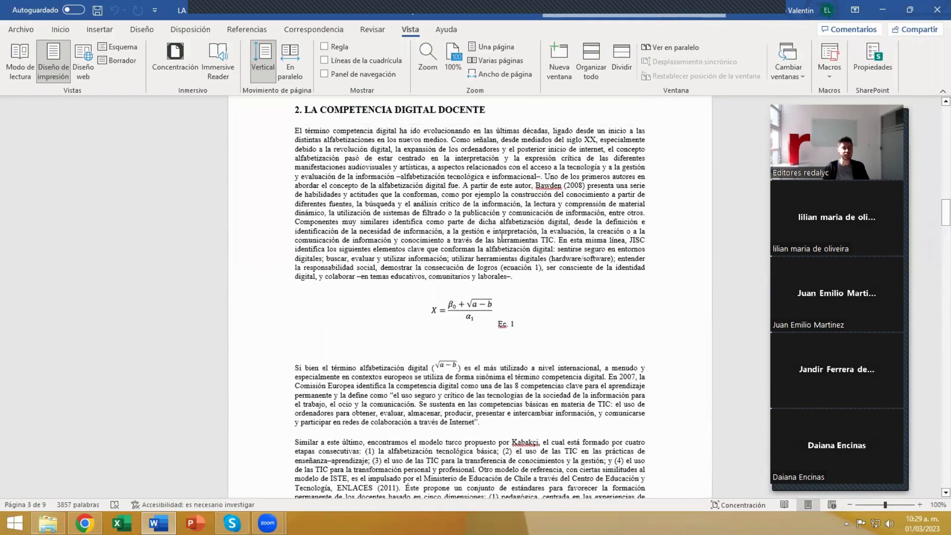
scroll(502, 237, up, 15)
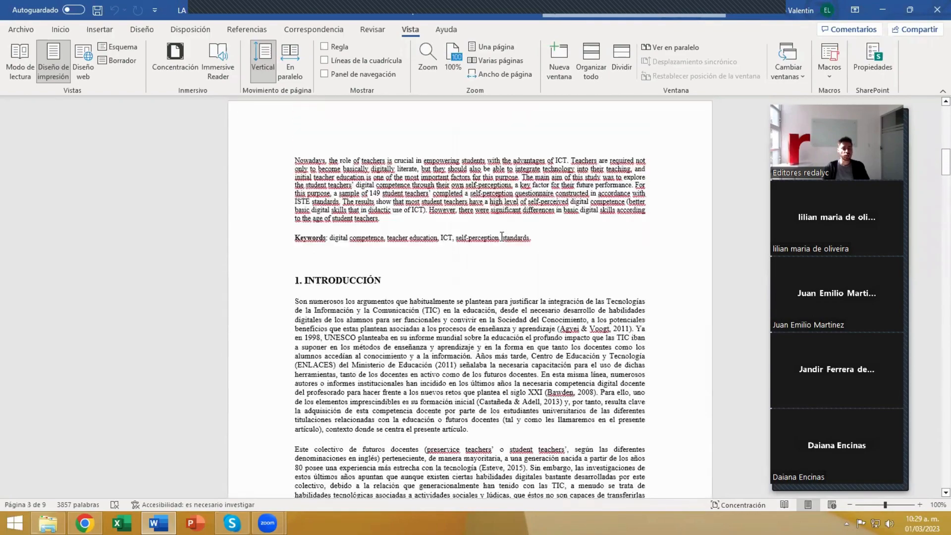
scroll(502, 237, up, 1)
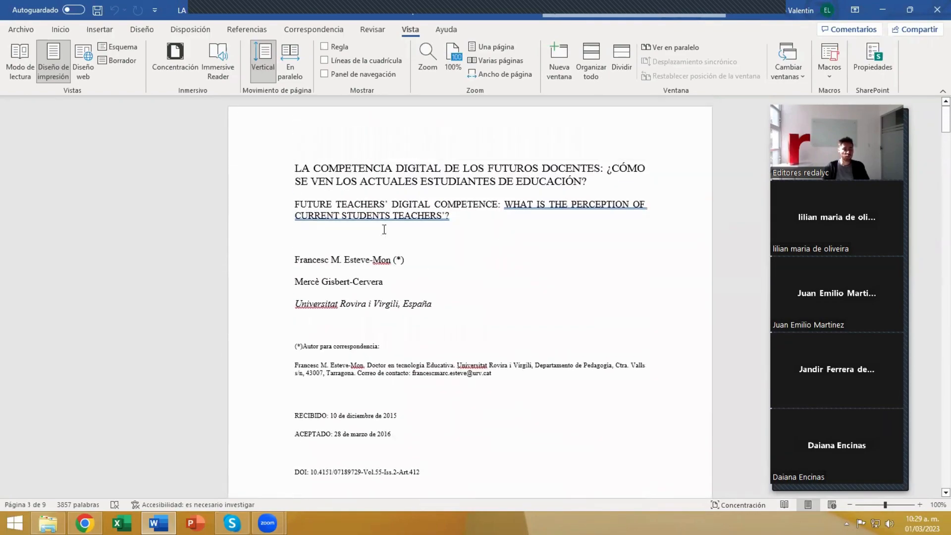
- Start saving a copy of the article in the Capacitación folder under the file name index.html
click(20, 30)
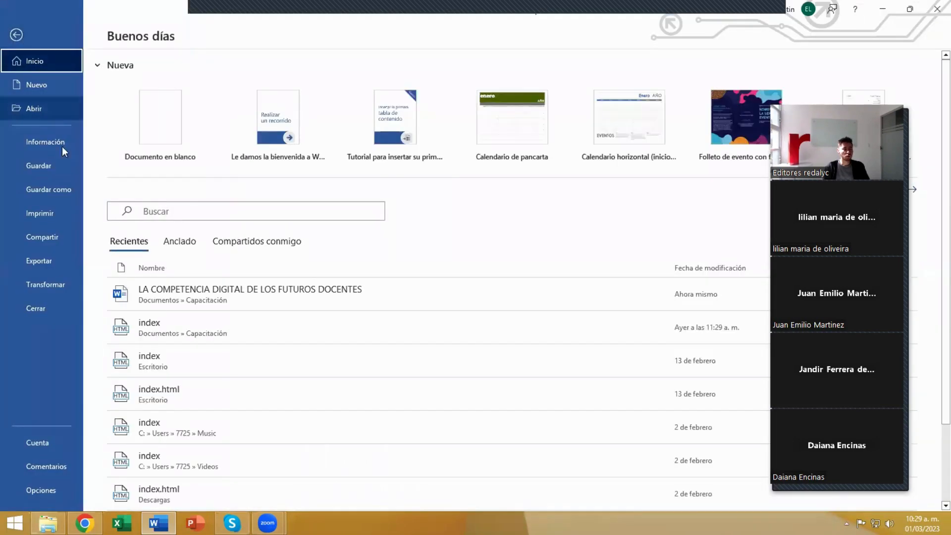
click(56, 188)
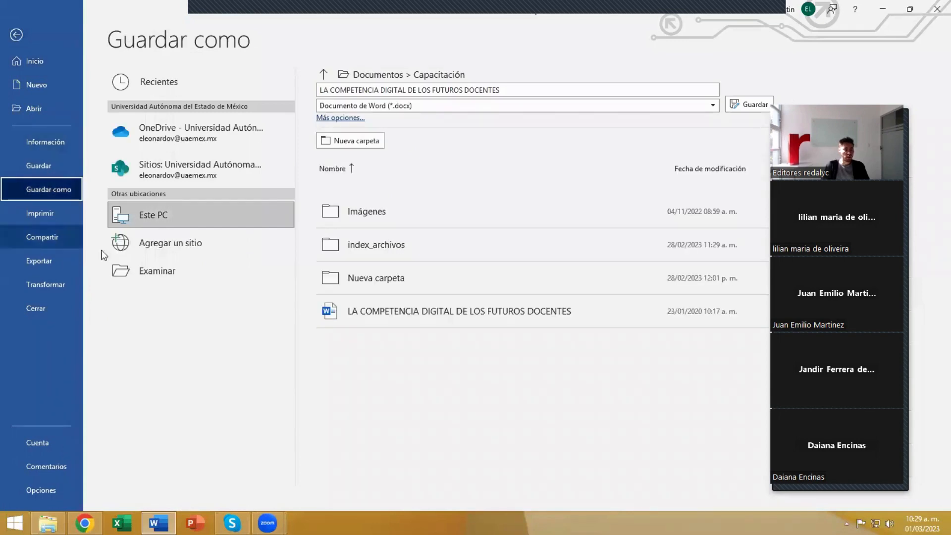
click(169, 273)
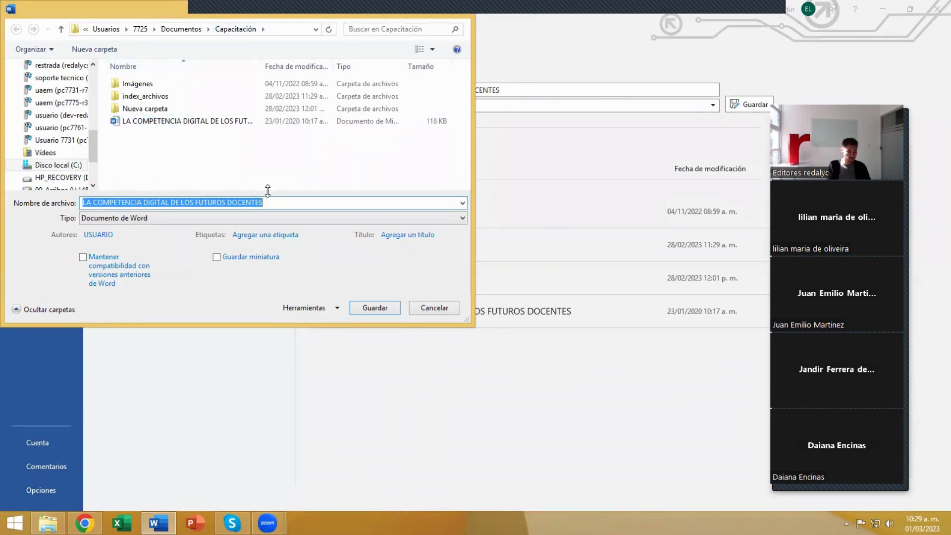
text(in)
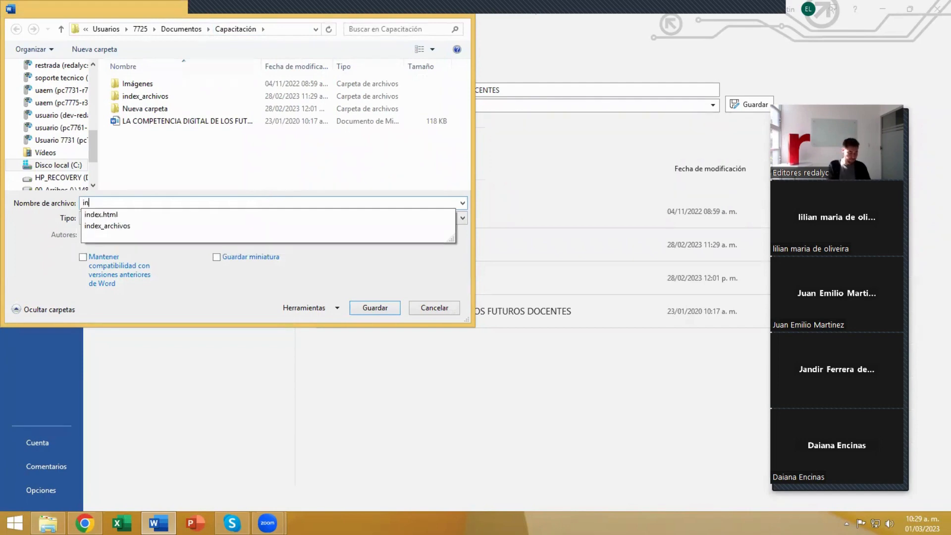
text(dex.html)
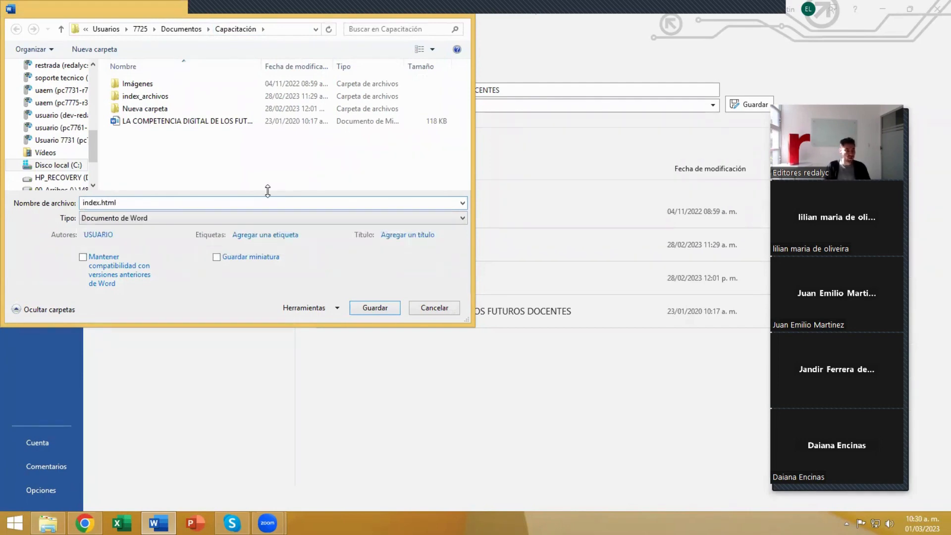
- Set the copy's file type to Página web and complete its file name as index.html
click(101, 222)
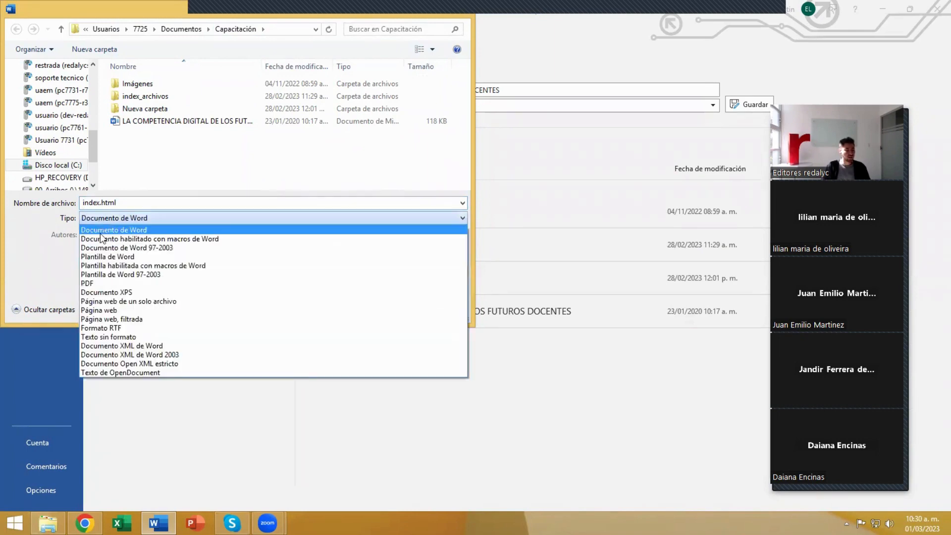
click(99, 311)
click(116, 204)
click(117, 205)
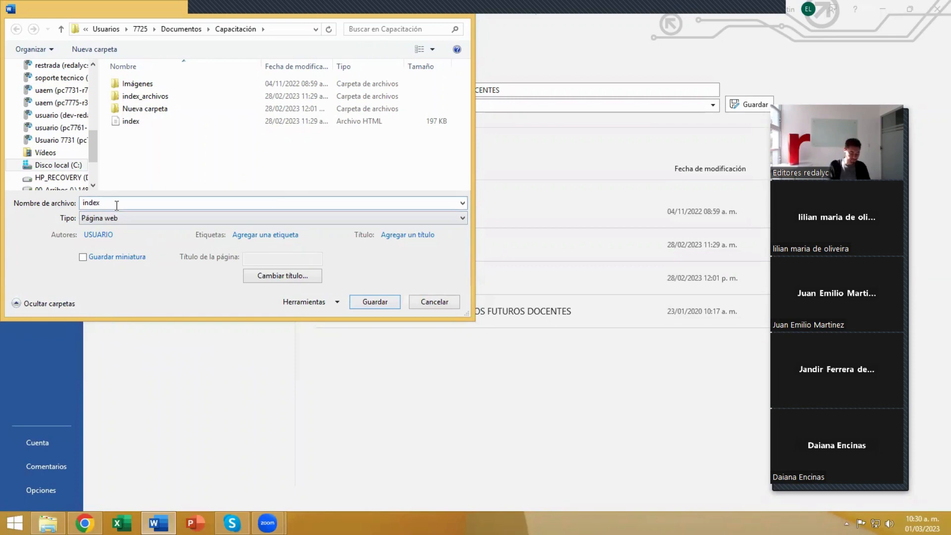
text(.htmll)
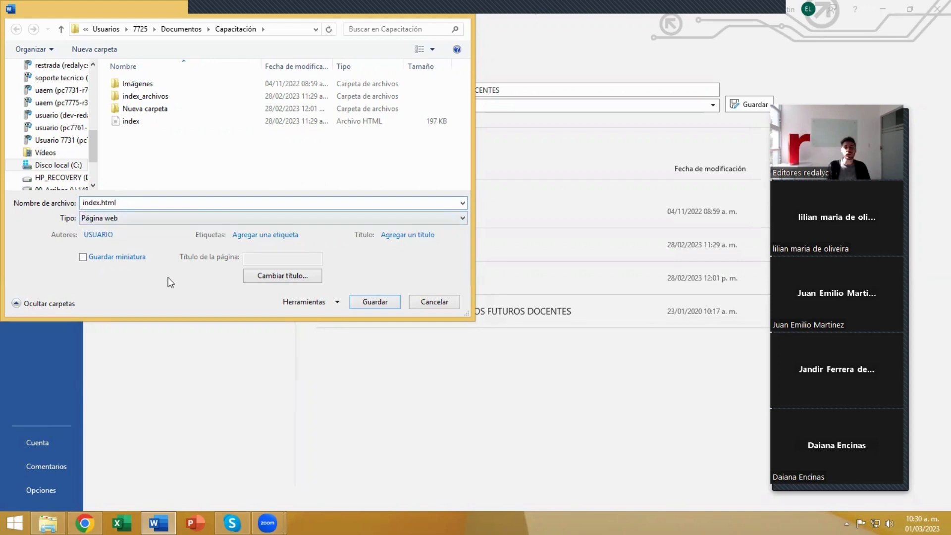
- Set the web page's encoding to Unicode (UTF-8) in the web options and keep web pages always saved with the default encoding
click(323, 302)
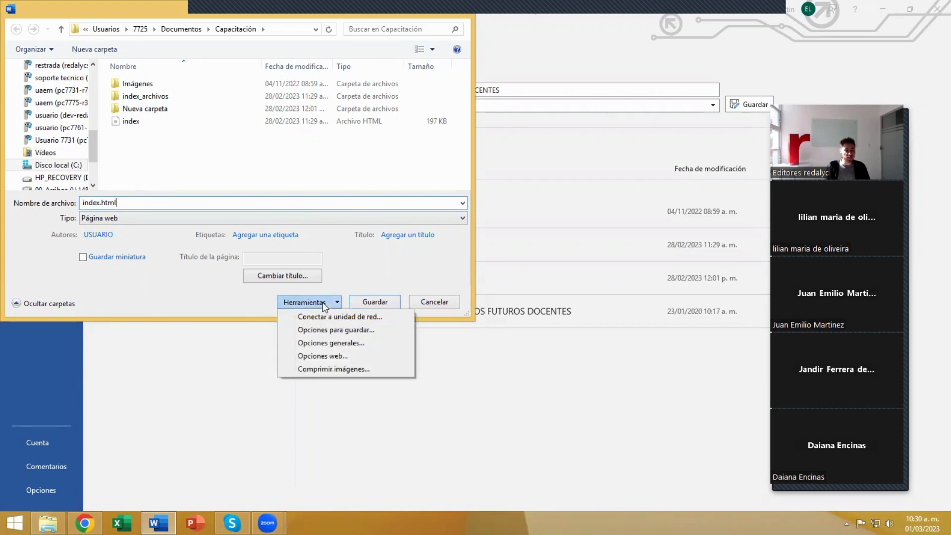
click(321, 356)
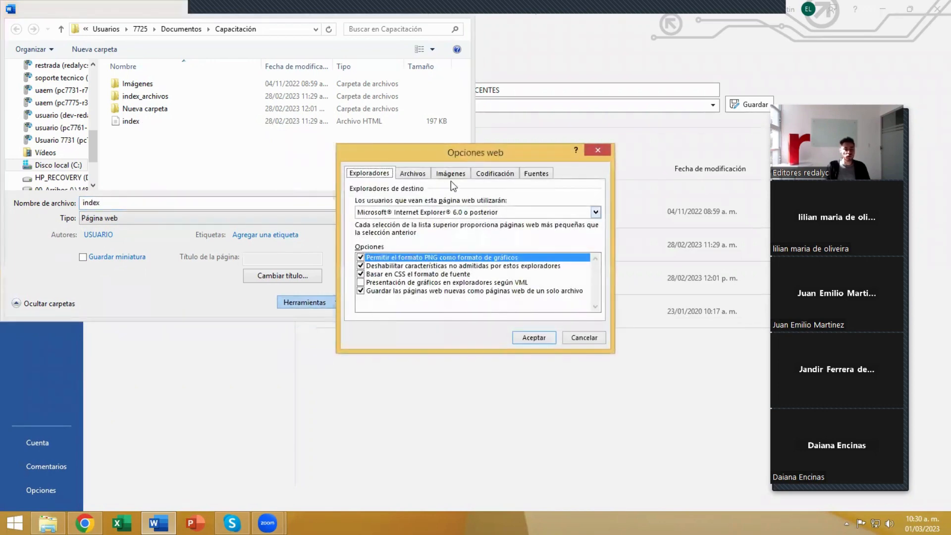
click(490, 174)
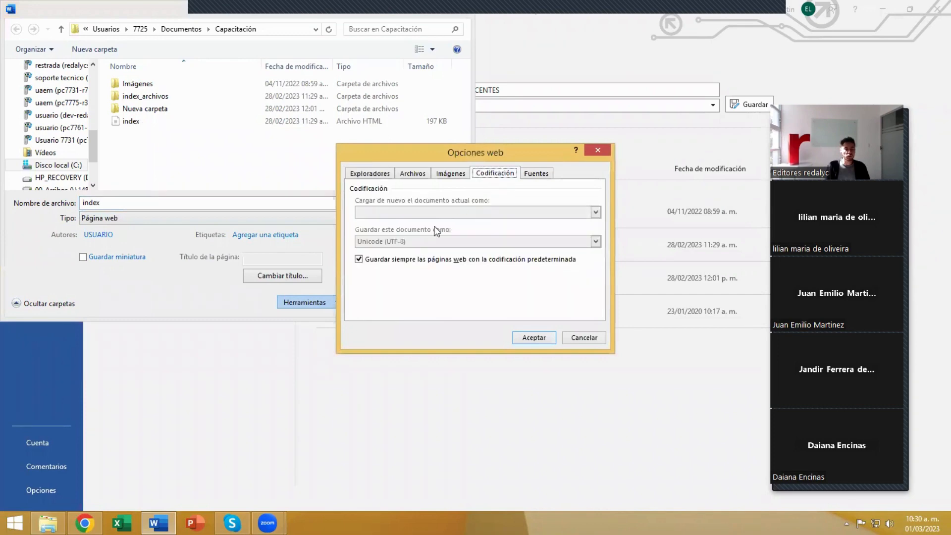
click(359, 259)
click(438, 241)
scroll(413, 257, down, 1)
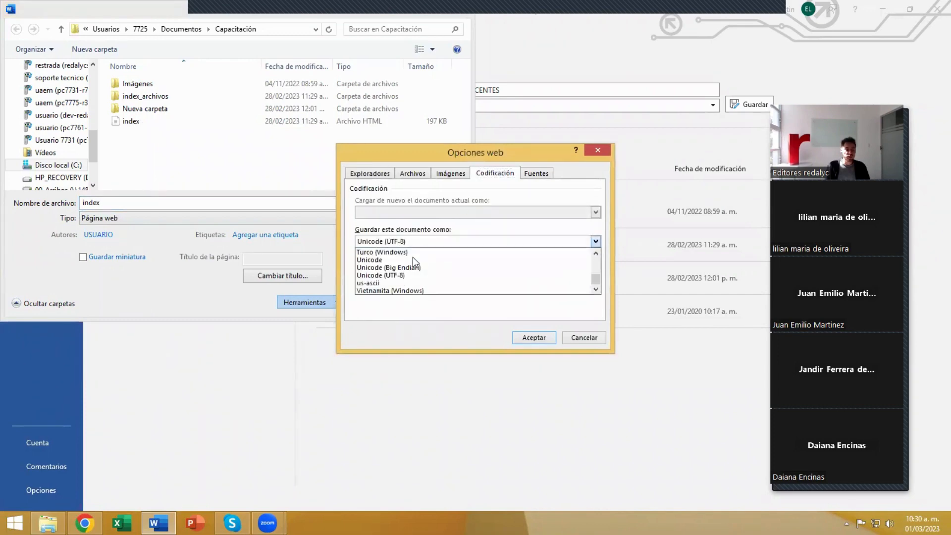
click(394, 275)
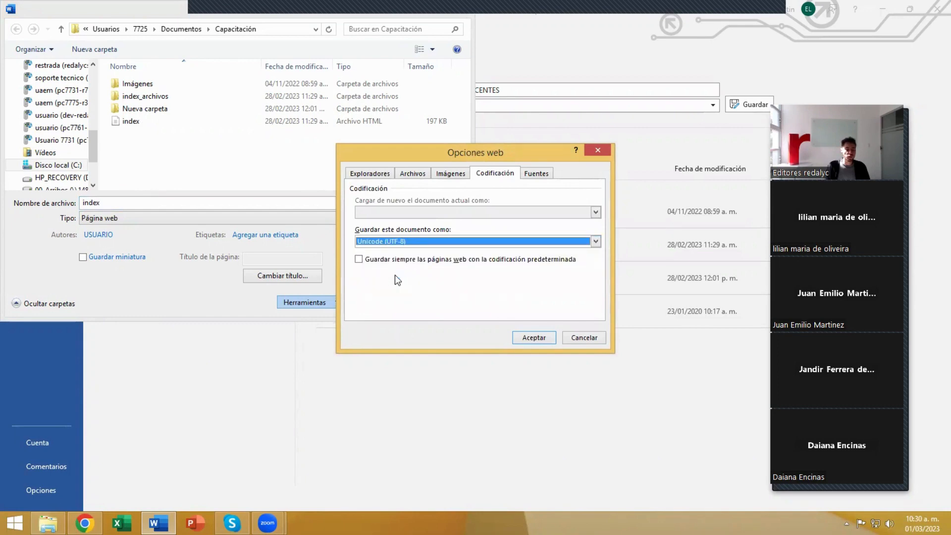
click(359, 259)
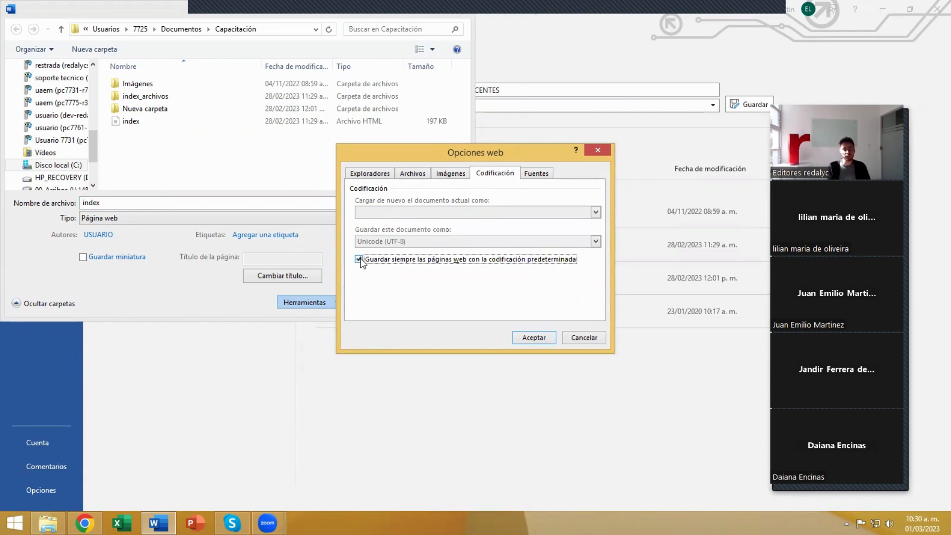
click(533, 338)
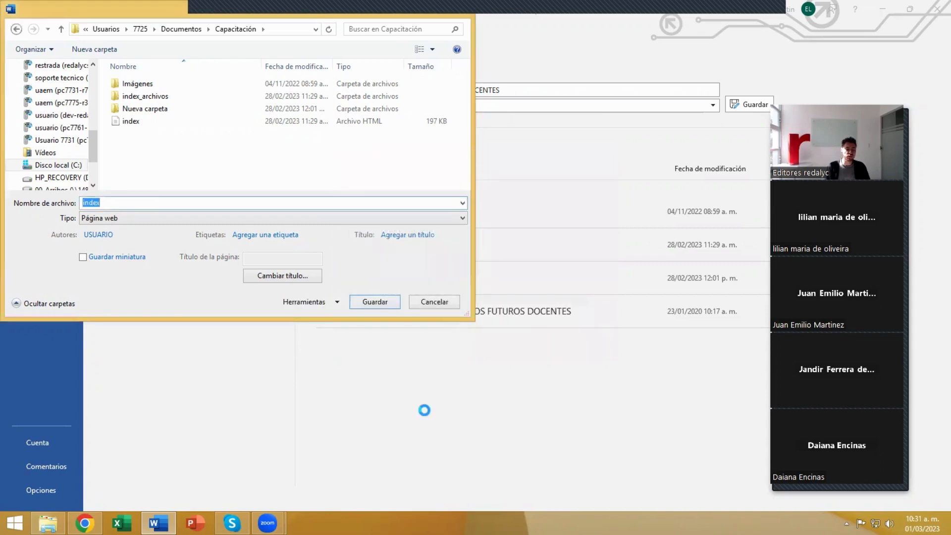
- Add the .html extension to the file name again so that it reads index.html
click(123, 201)
text(.h)
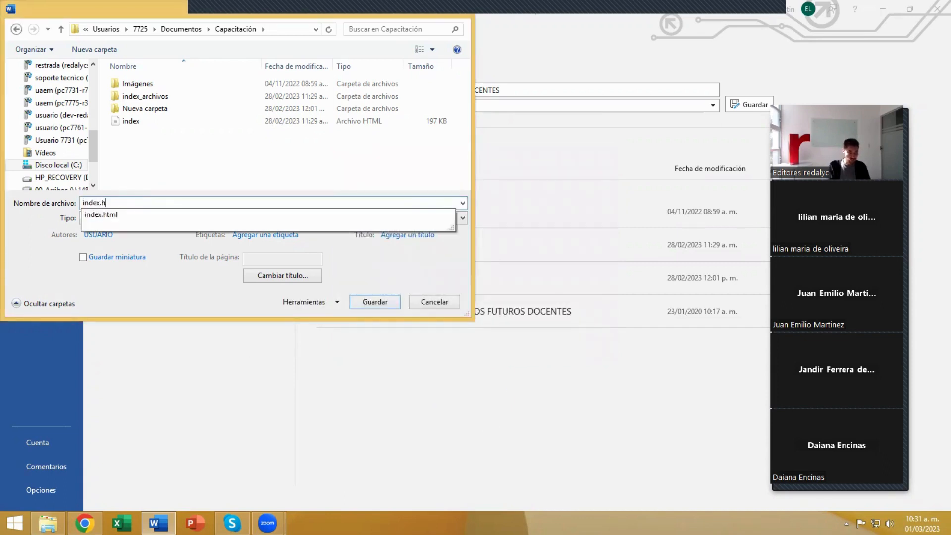
click(115, 215)
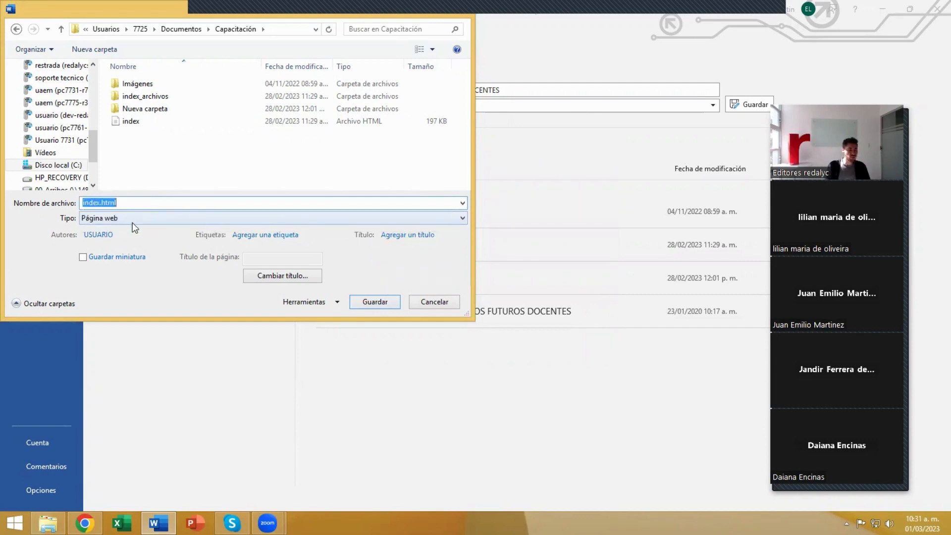
- Review the encoding settings in the web options once more and accept them
click(320, 303)
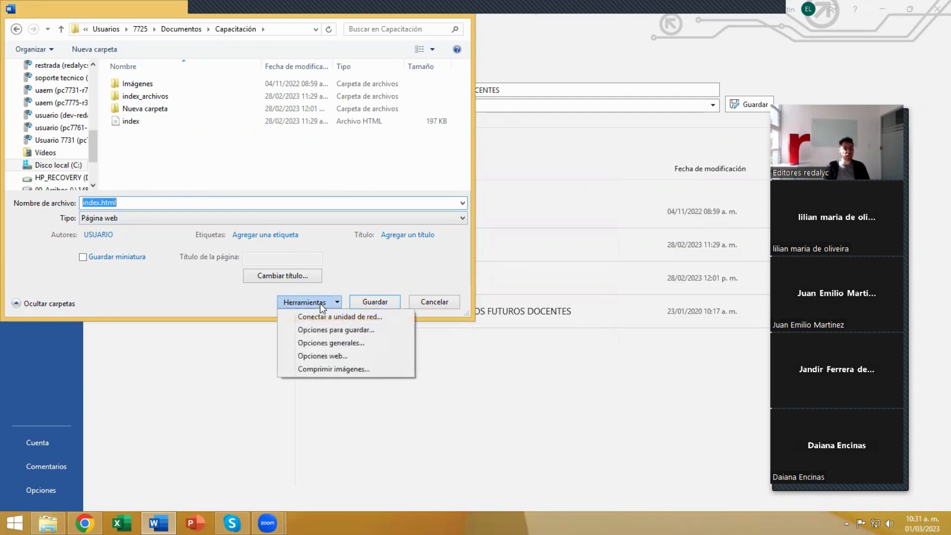
click(329, 355)
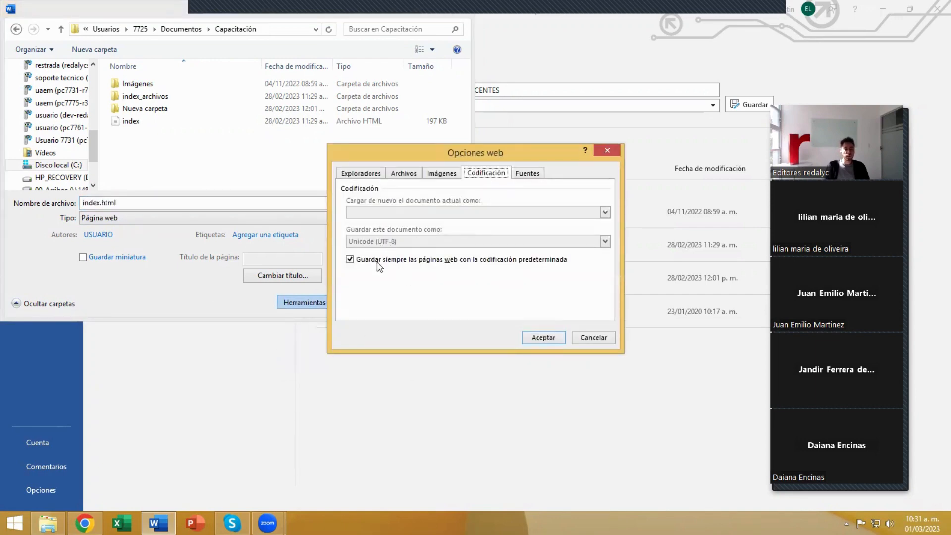
click(551, 340)
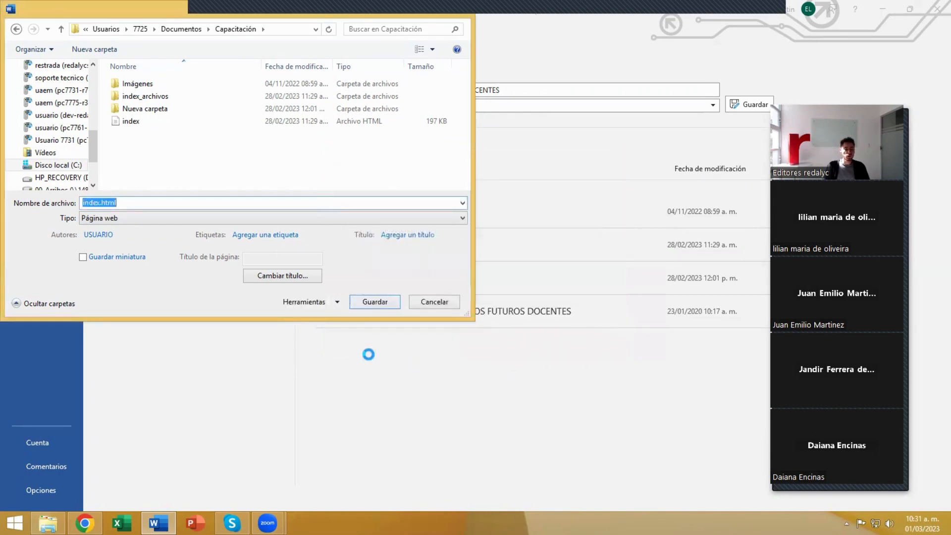
- Check the UTF-8 encoding in the web options, save the page as index.html over the existing file, and continue past the compatibility check
click(311, 305)
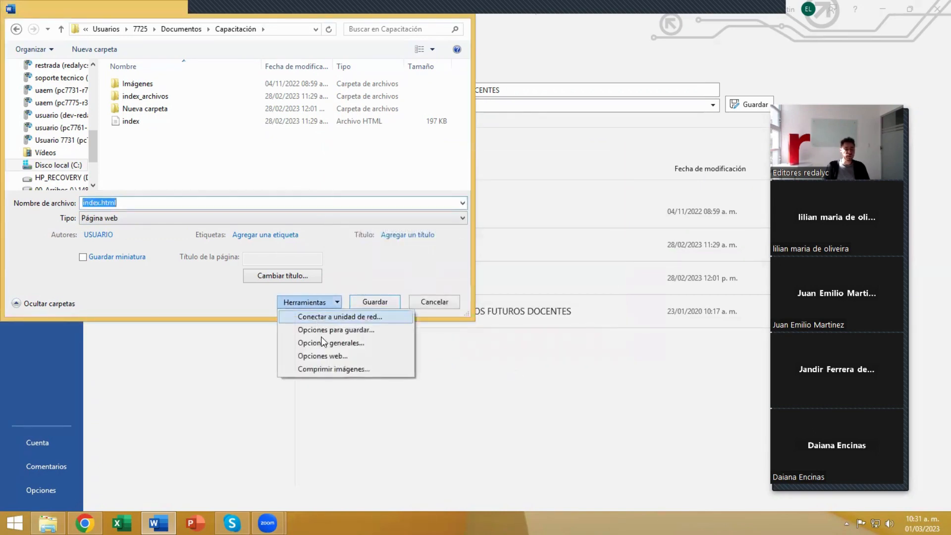
click(323, 356)
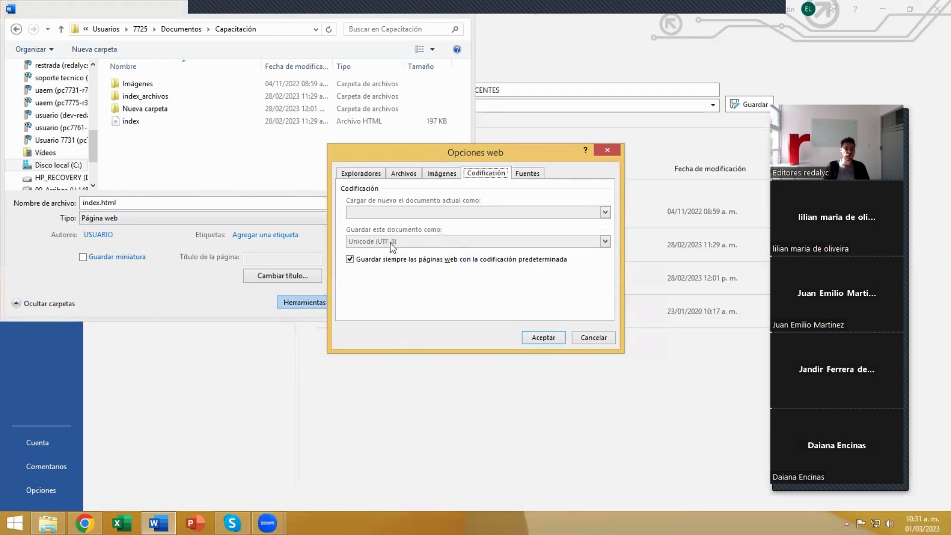
click(534, 339)
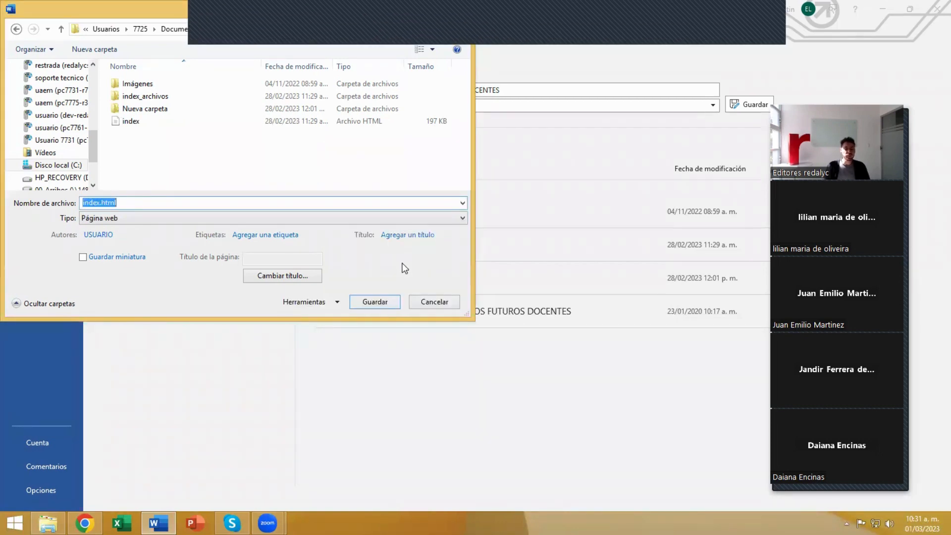
click(374, 305)
click(477, 291)
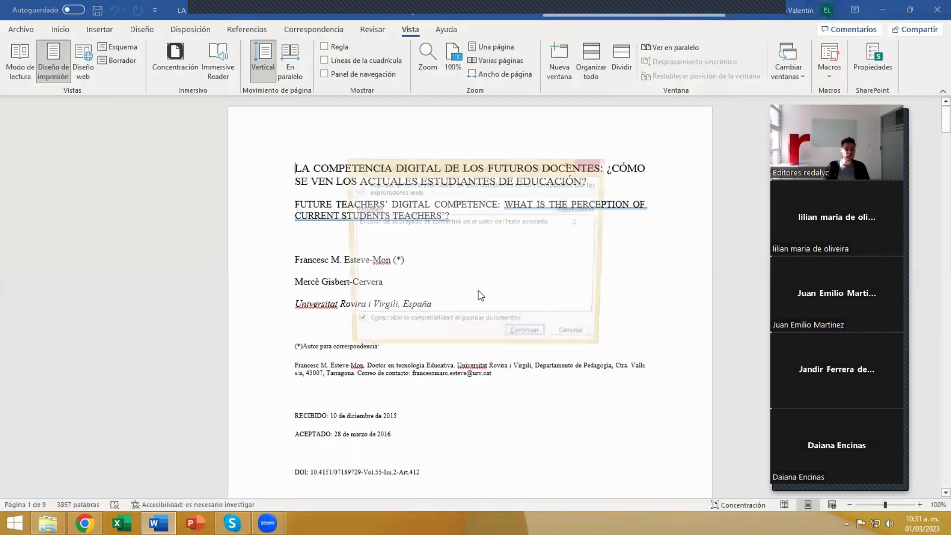
click(527, 338)
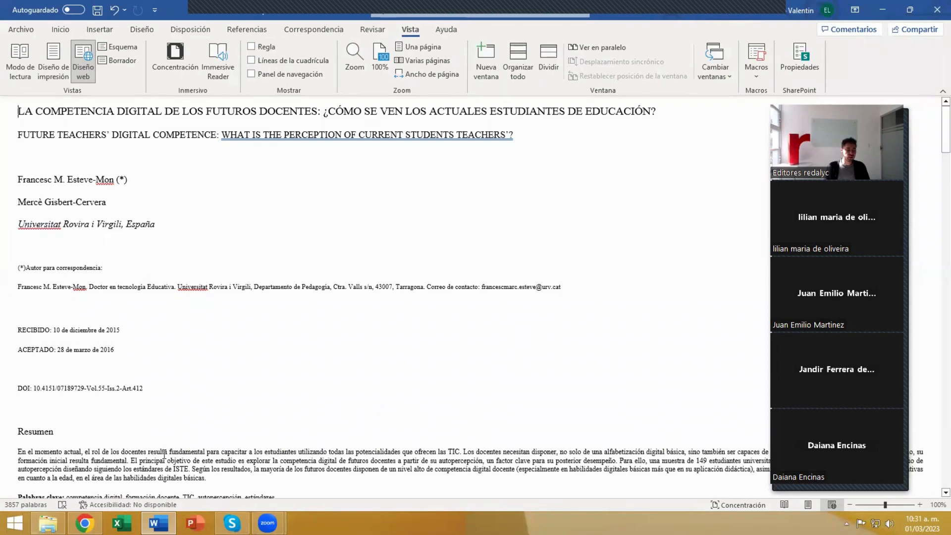
- In File Explorer, select the index file and index_archivos folder and look at the option to send them to a compressed ZIP folder
click(48, 523)
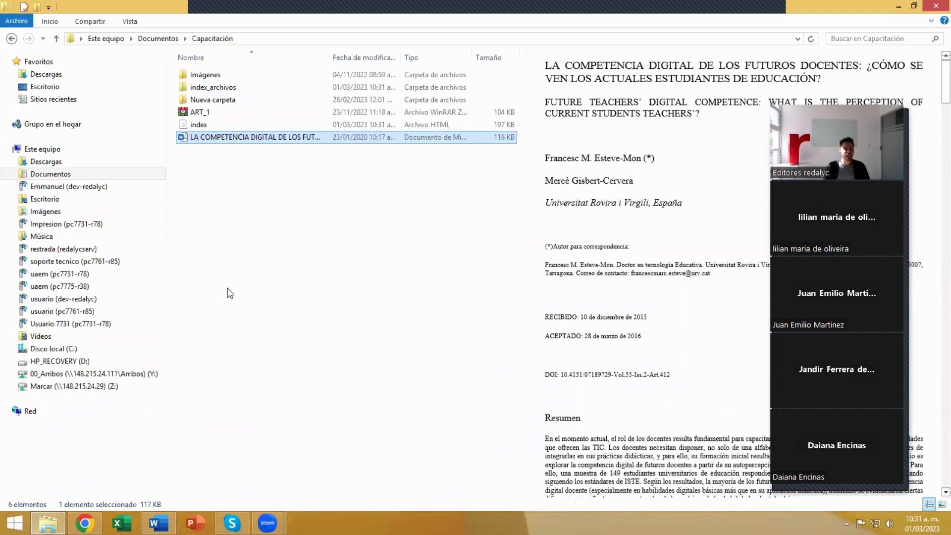
click(203, 130)
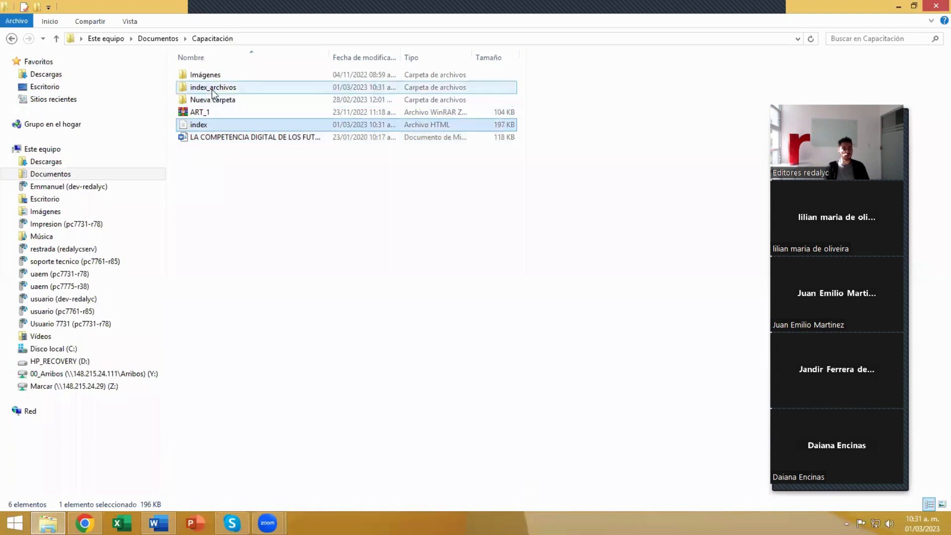
ctrl+click(213, 91)
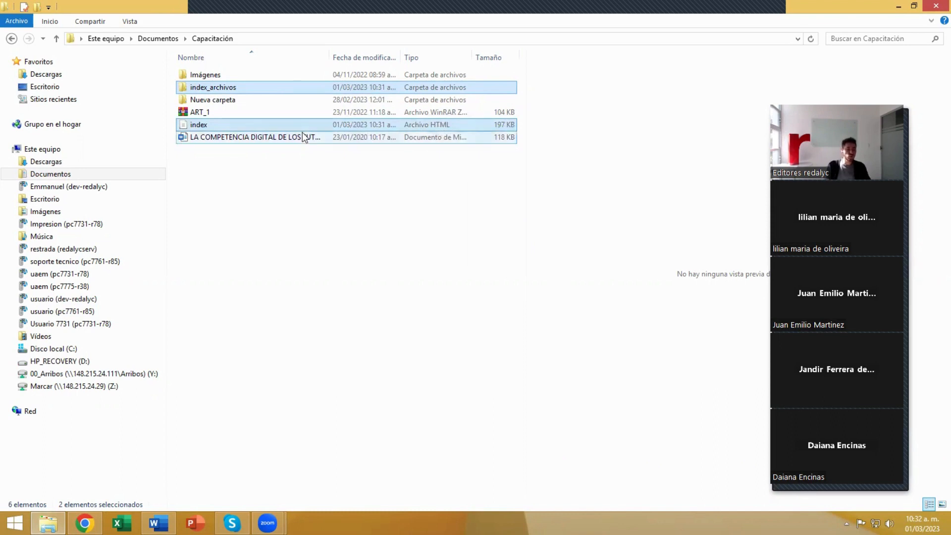
right_click(204, 122)
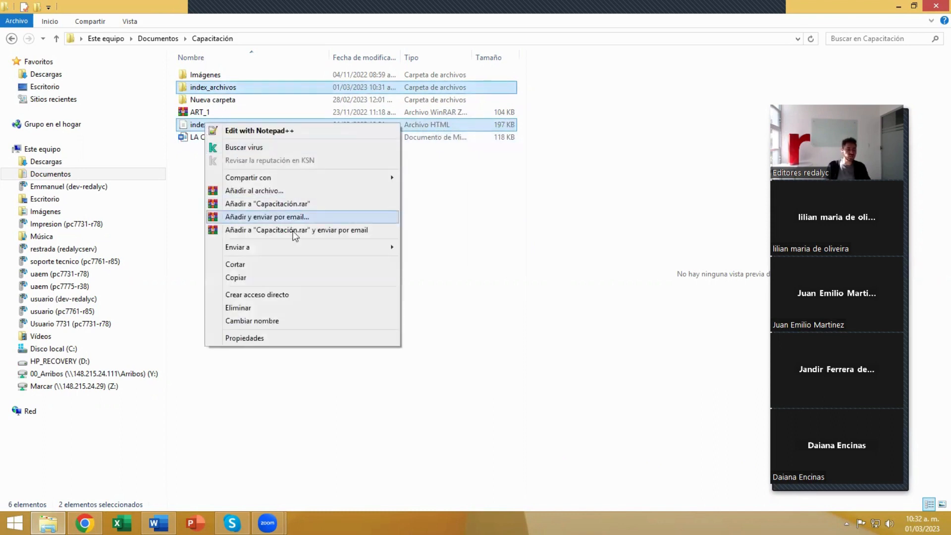
mouse_move(362, 248)
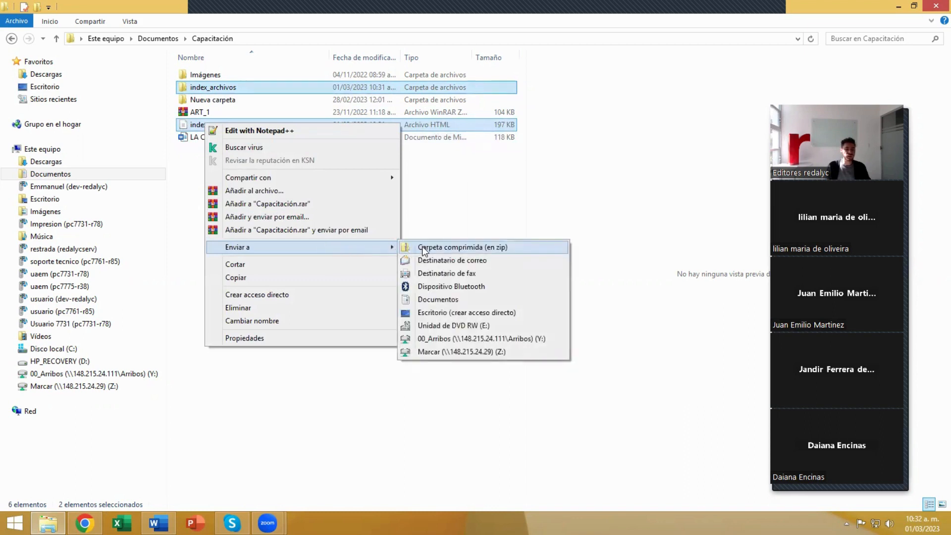
click(446, 213)
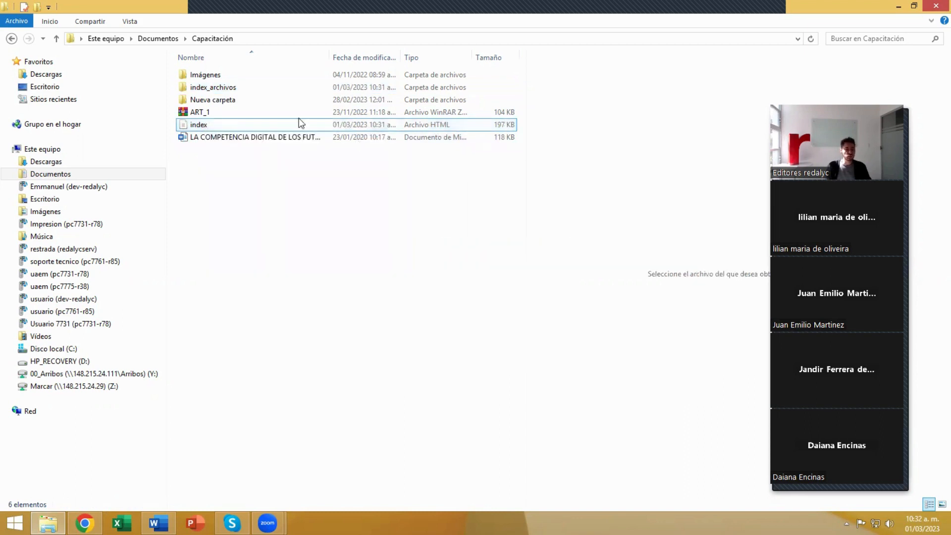
- Switch to Chrome, upload the ART_1 ZIP from the Capacitación folder as the article's HTML, and close the upload dialog
click(199, 114)
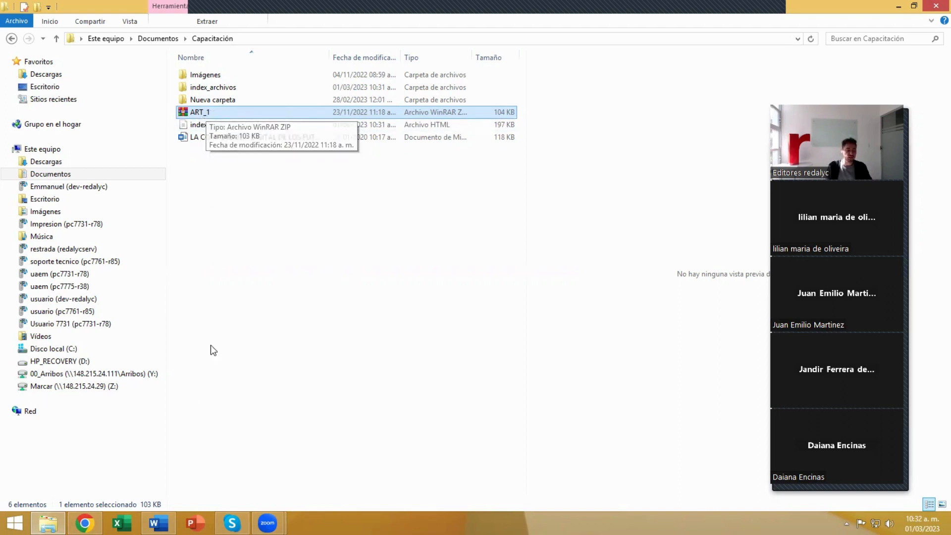
key(alt+Tab)
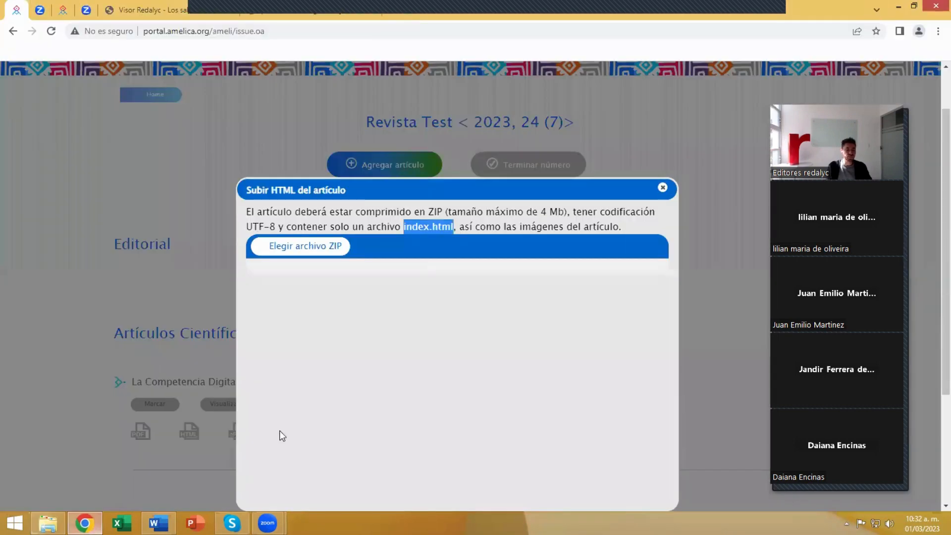
click(296, 251)
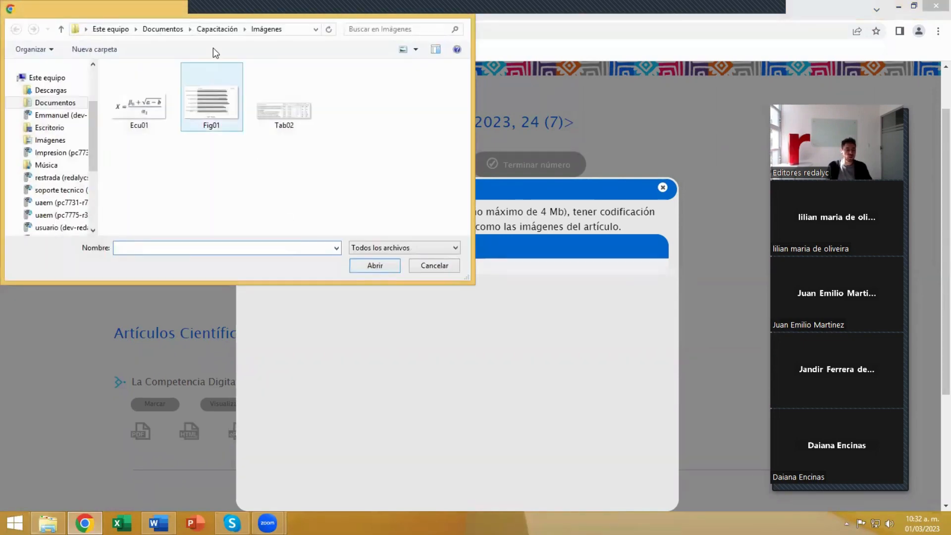
click(214, 28)
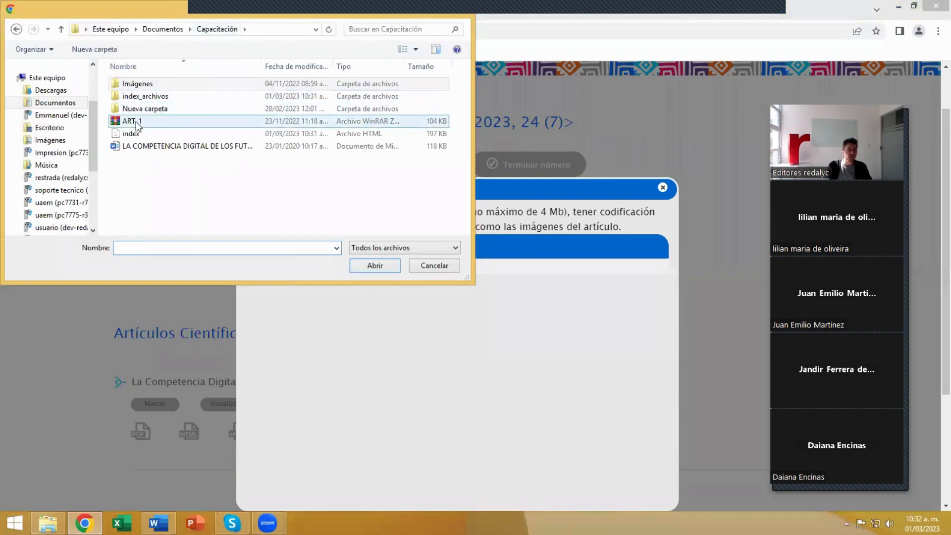
click(136, 120)
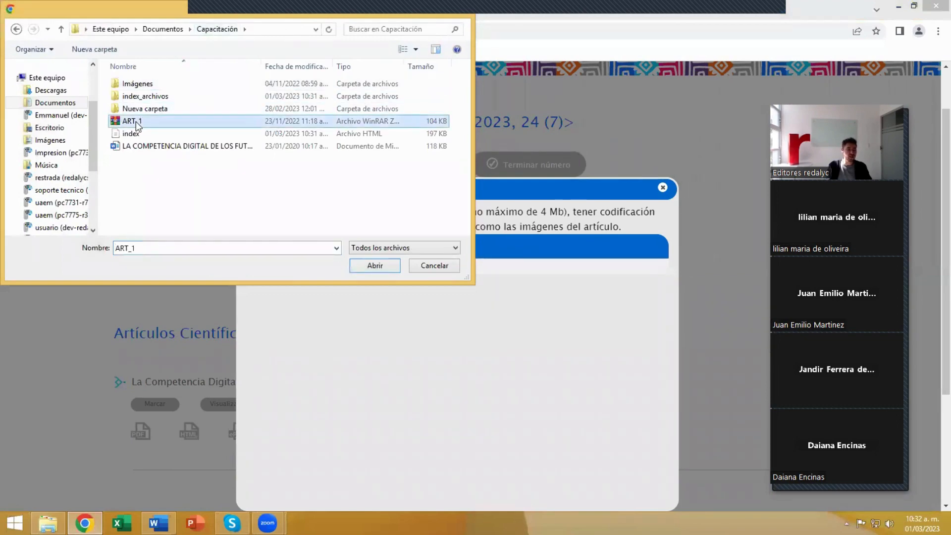
click(370, 267)
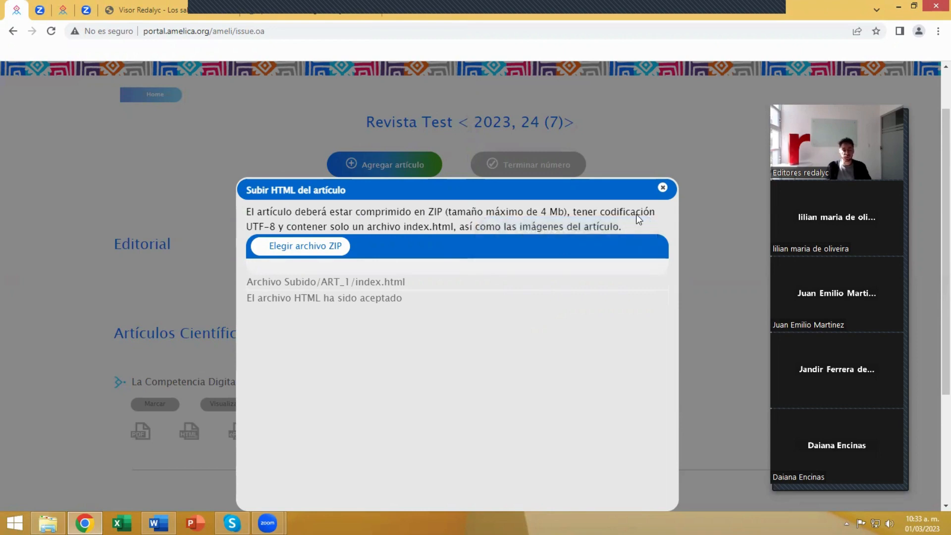
click(662, 187)
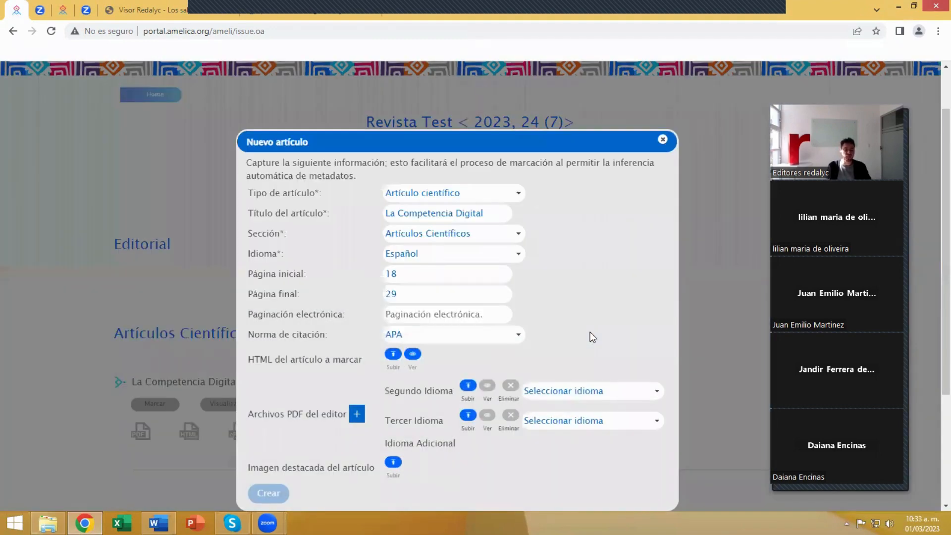
- View the uploaded article HTML from title to notes and return to the Nuevo artículo form
click(413, 355)
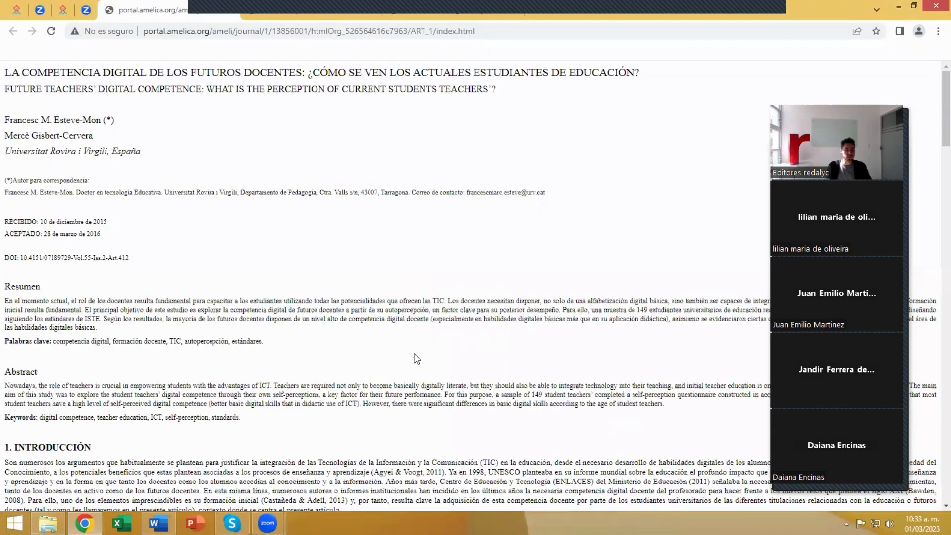
scroll(350, 237, down, 10)
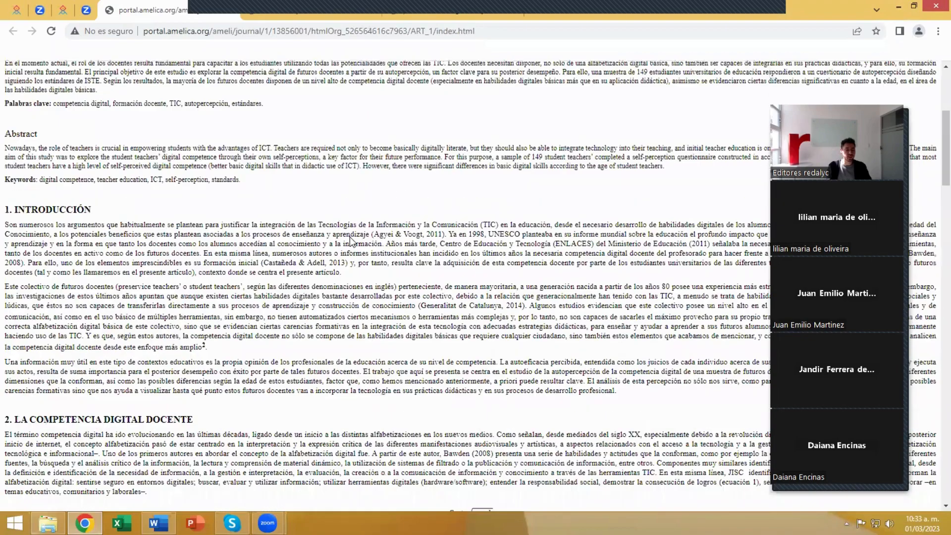
scroll(351, 242, down, 15)
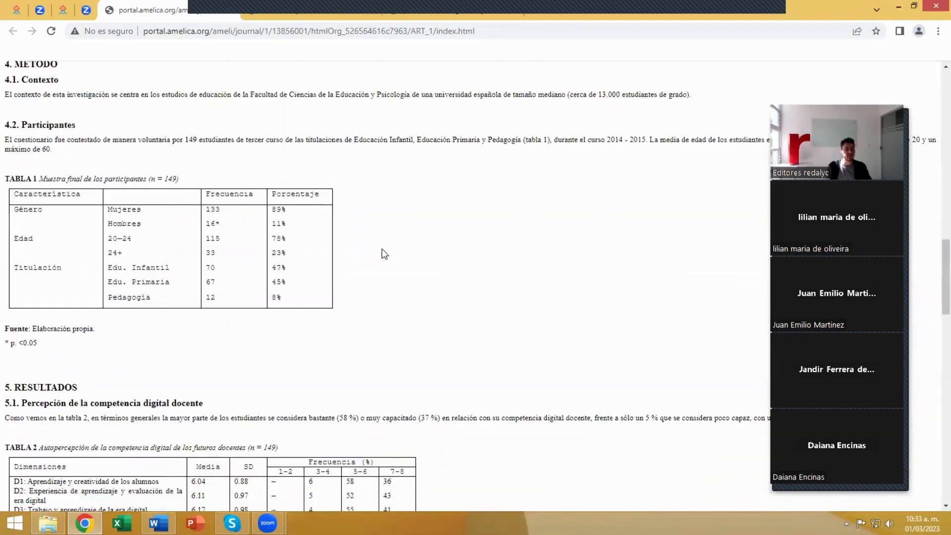
scroll(513, 268, down, 15)
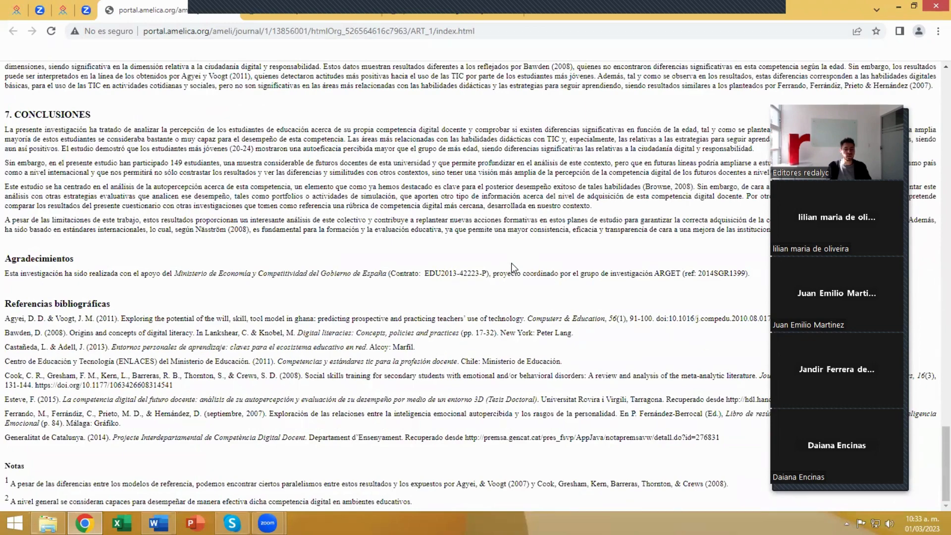
scroll(514, 268, up, 20)
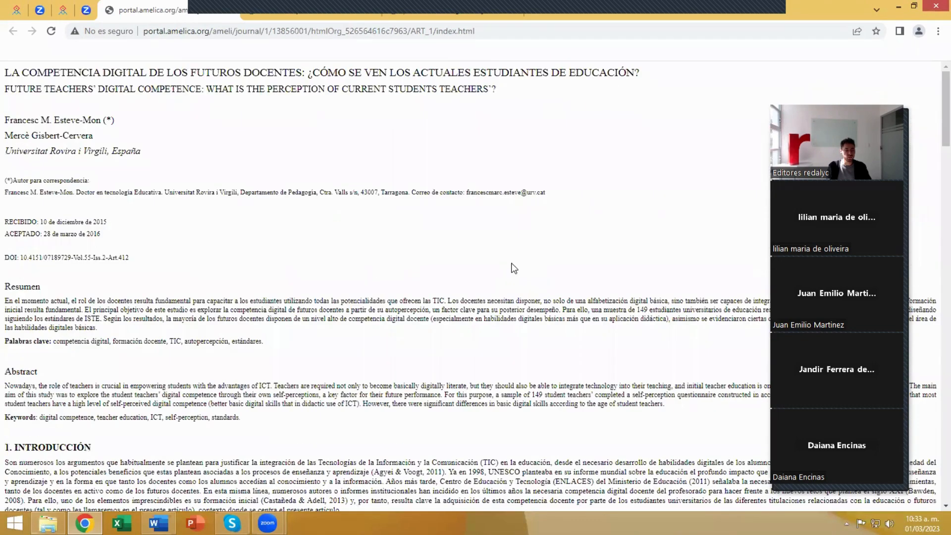
click(439, 11)
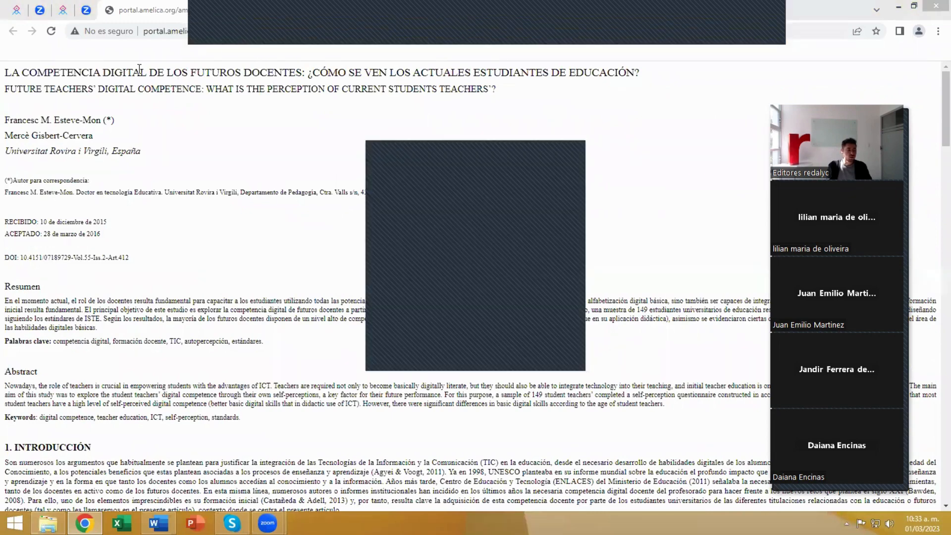
click(232, 11)
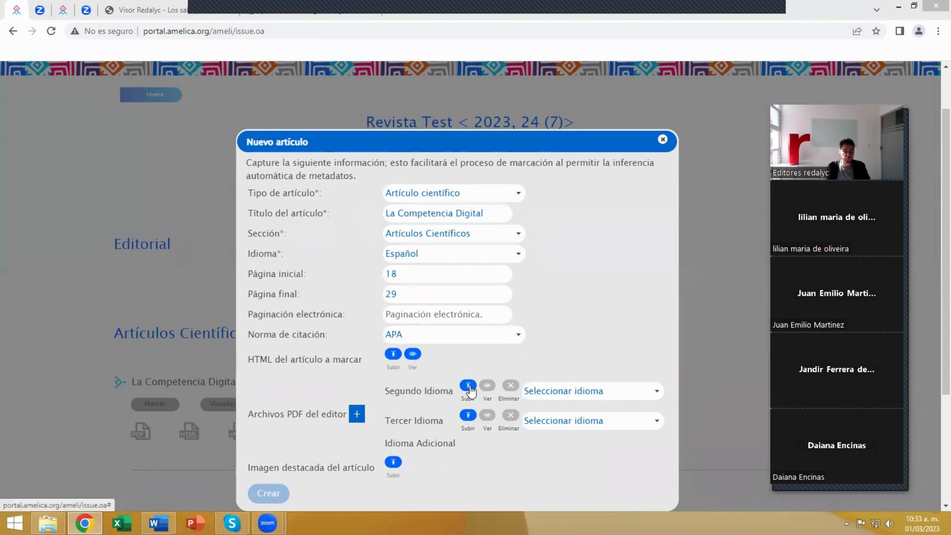
- Browse the languages available for the editor's second-language PDF and leave the list without choosing one
click(623, 391)
scroll(592, 313, down, 5)
scroll(592, 314, up, 5)
scroll(593, 313, down, 5)
click(474, 352)
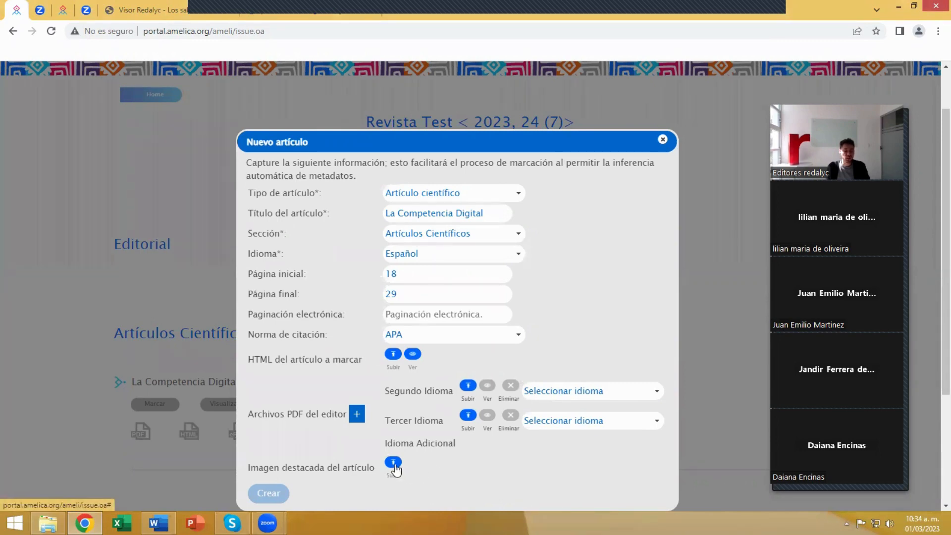
- Examine the featured images on the article cards of the published journal's 2021 - 21(2) issue
click(63, 9)
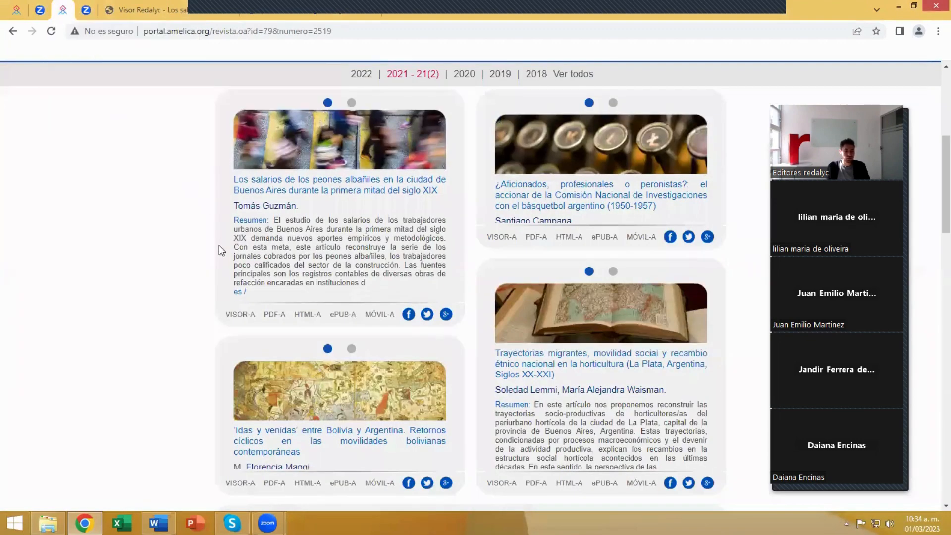
scroll(219, 245, up, 1)
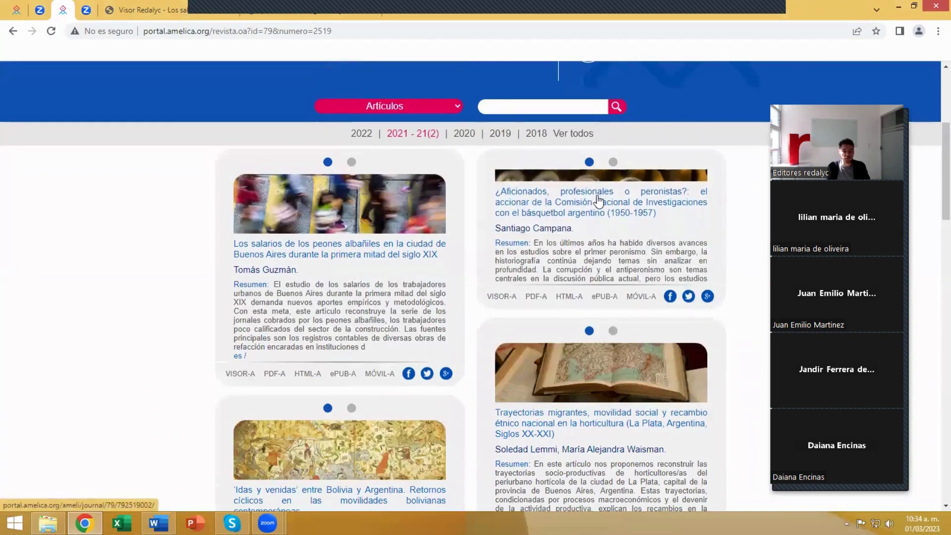
scroll(203, 303, down, 2)
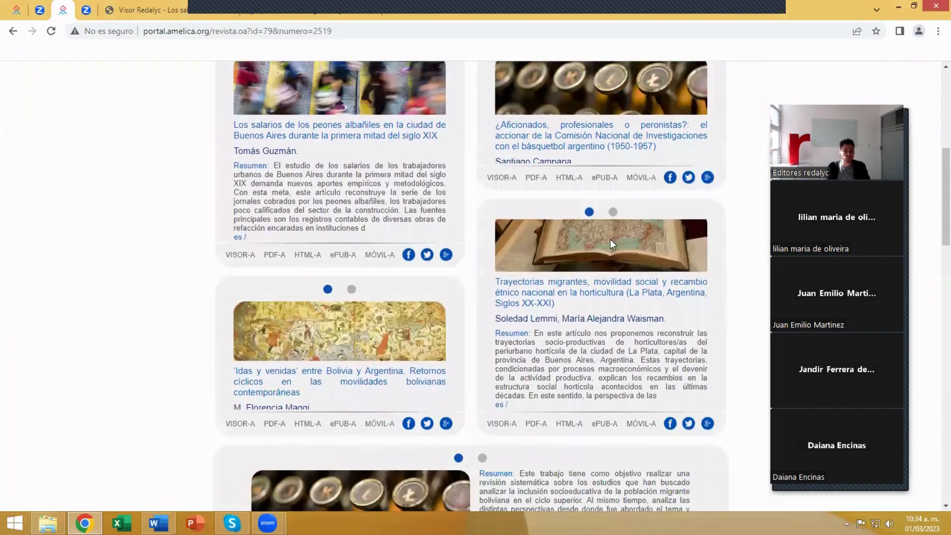
scroll(481, 339, down, 3)
scroll(481, 340, down, 1)
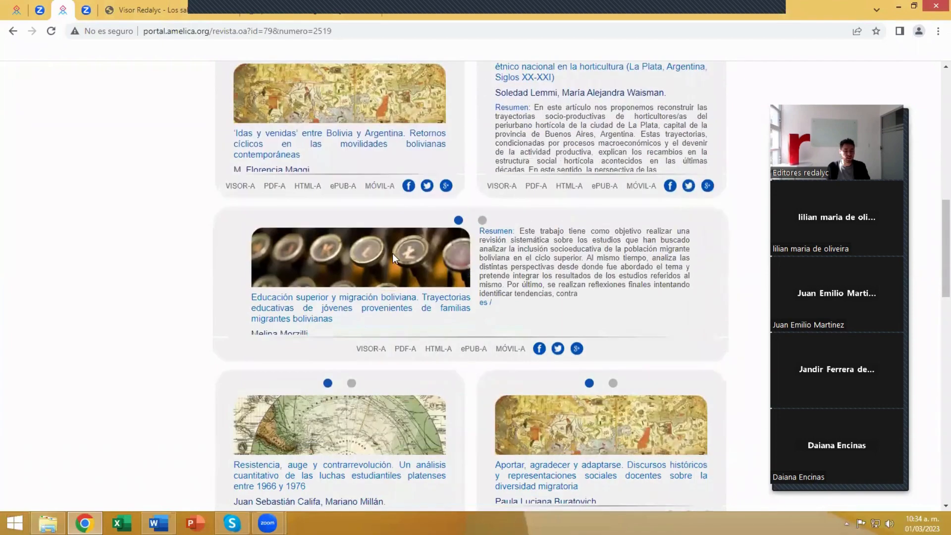
scroll(227, 322, down, 2)
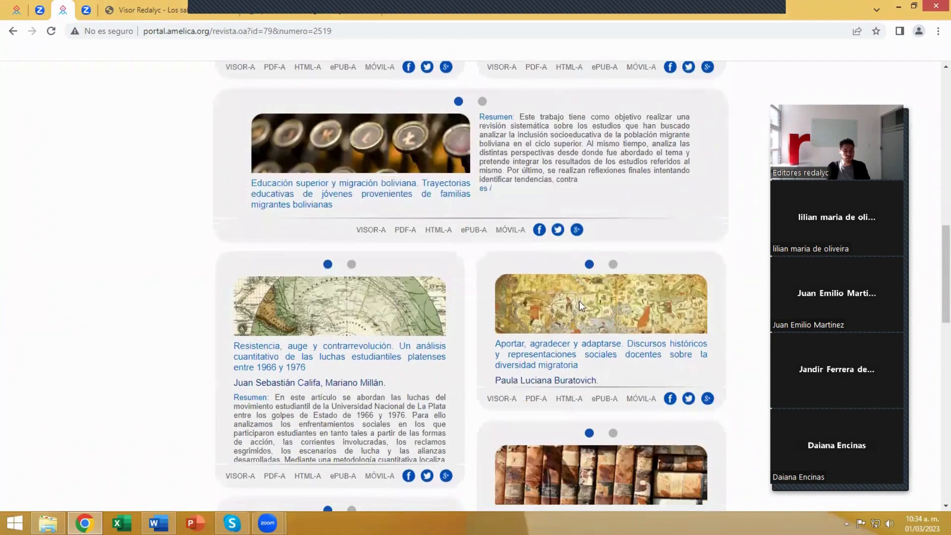
scroll(587, 302, down, 3)
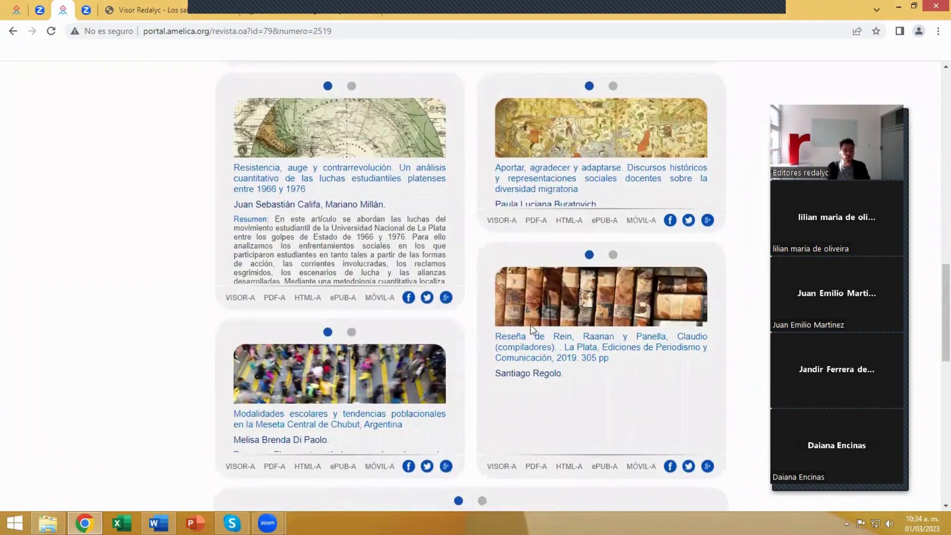
scroll(141, 385, up, 4)
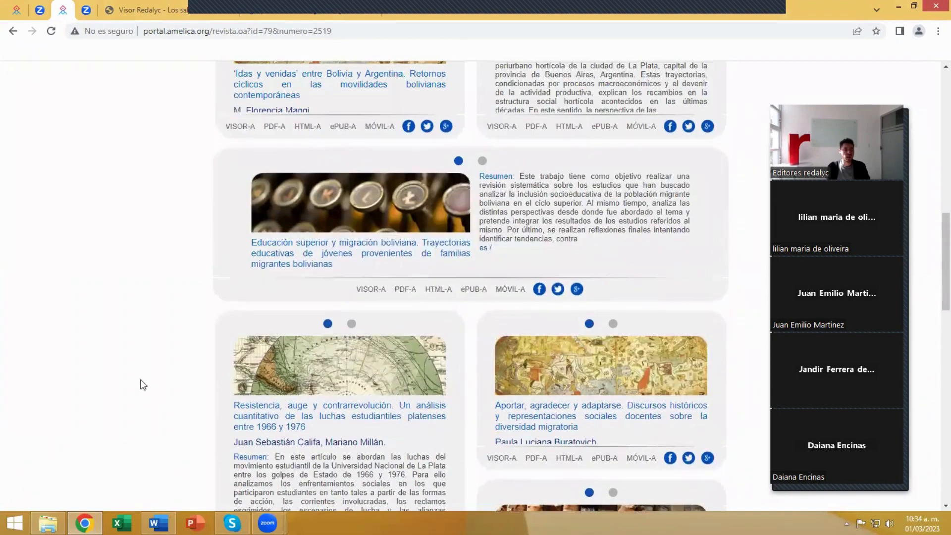
scroll(143, 385, up, 5)
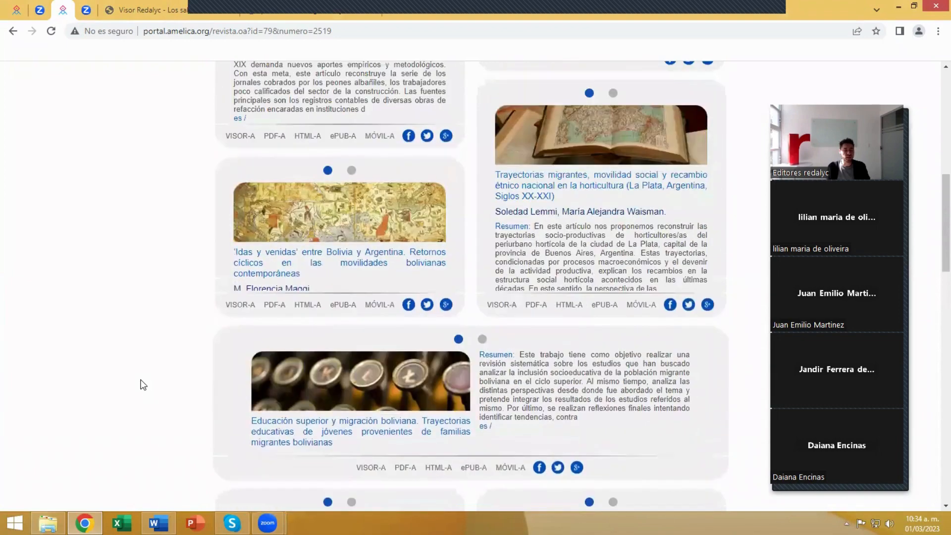
scroll(143, 385, up, 2)
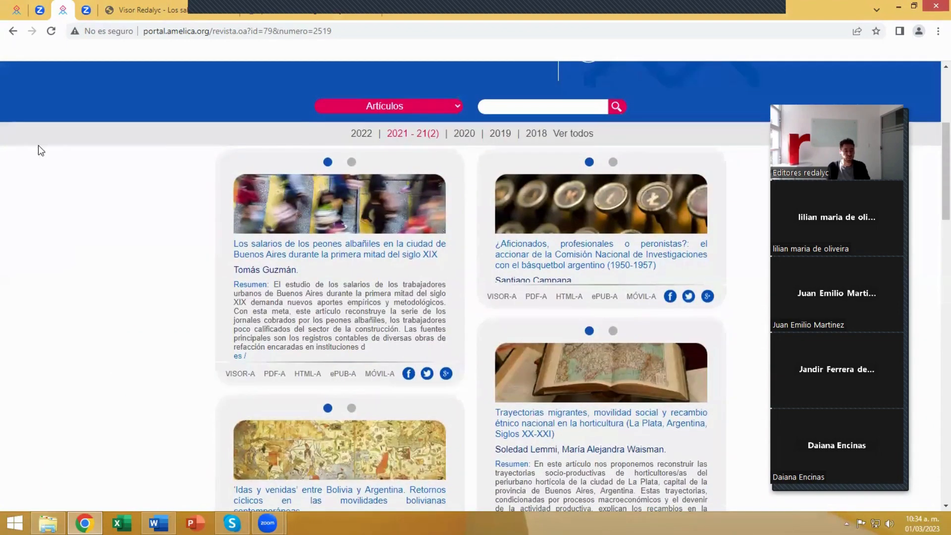
- Return to the AmeliCA marker and close the Nuevo artículo form without creating the article
click(16, 10)
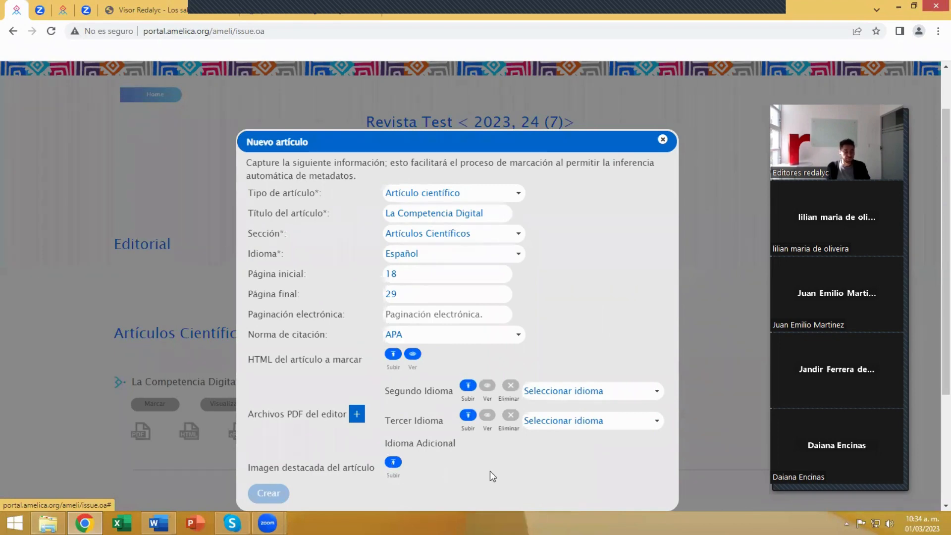
scroll(573, 338, up, 2)
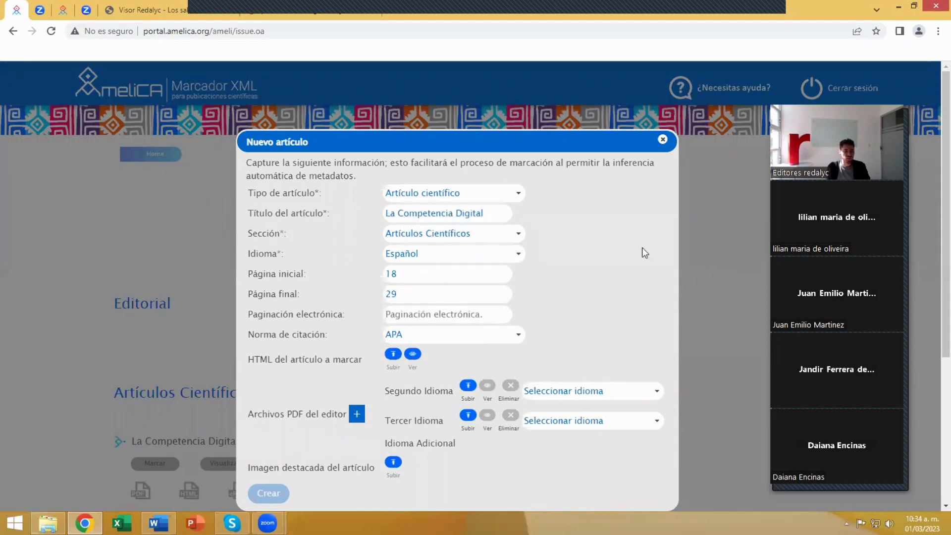
click(663, 141)
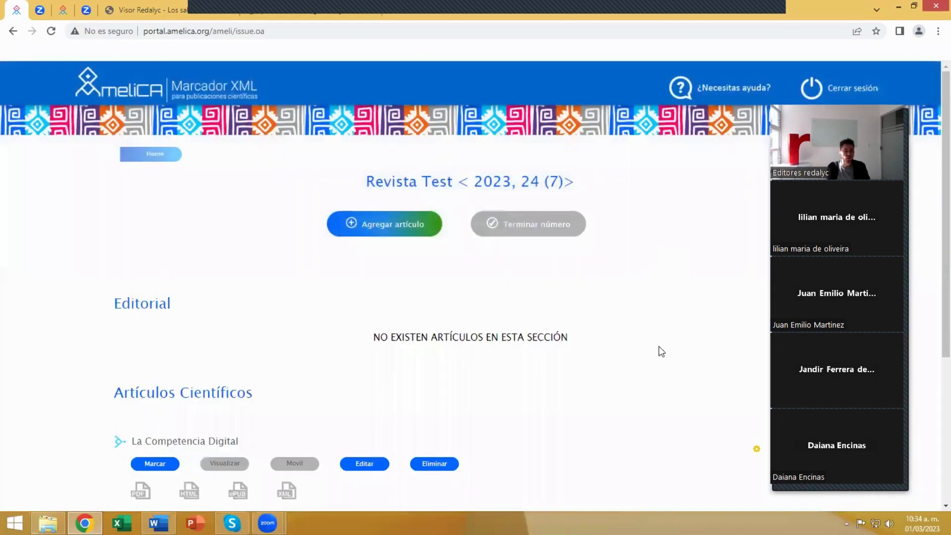
- Check the issue's Editorial section and view the editing form of La Competencia Digital, closing it without changes
scroll(657, 346, down, 4)
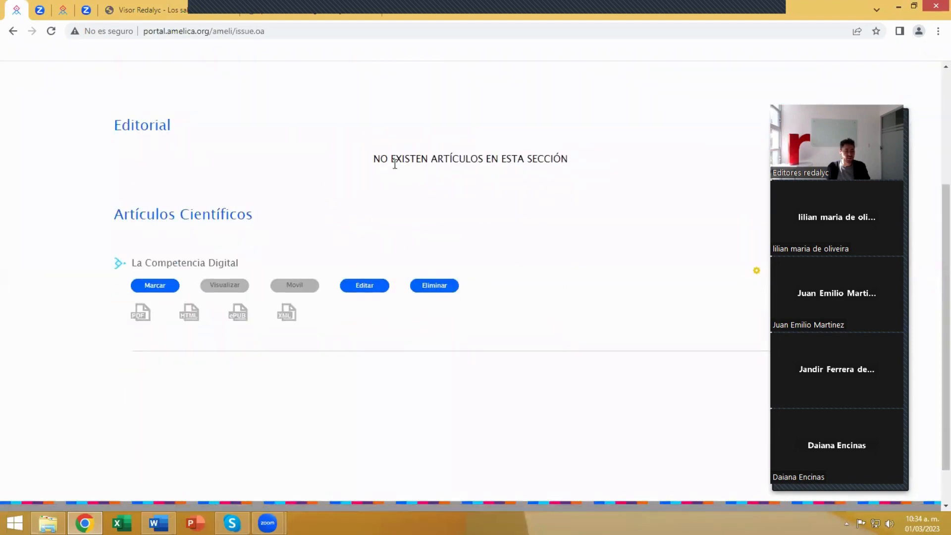
drag(374, 159, 556, 160)
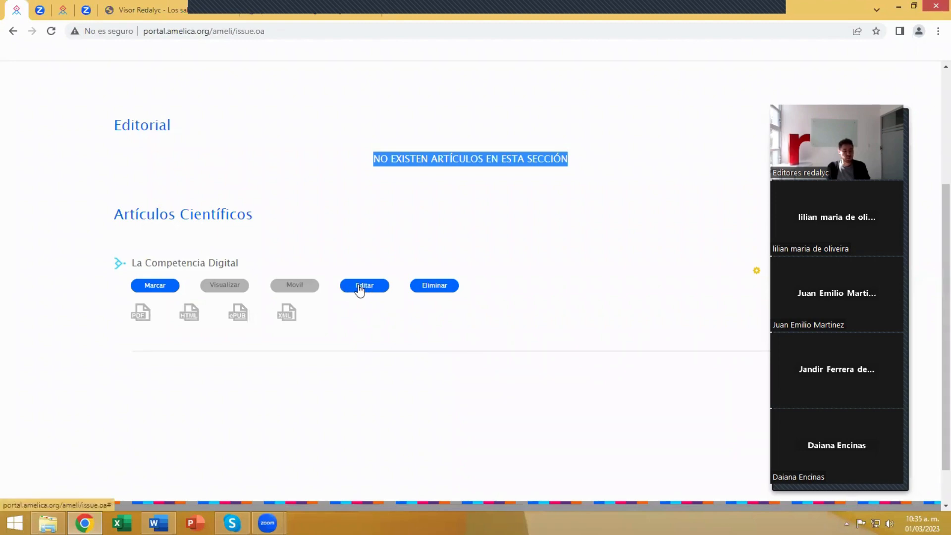
click(365, 288)
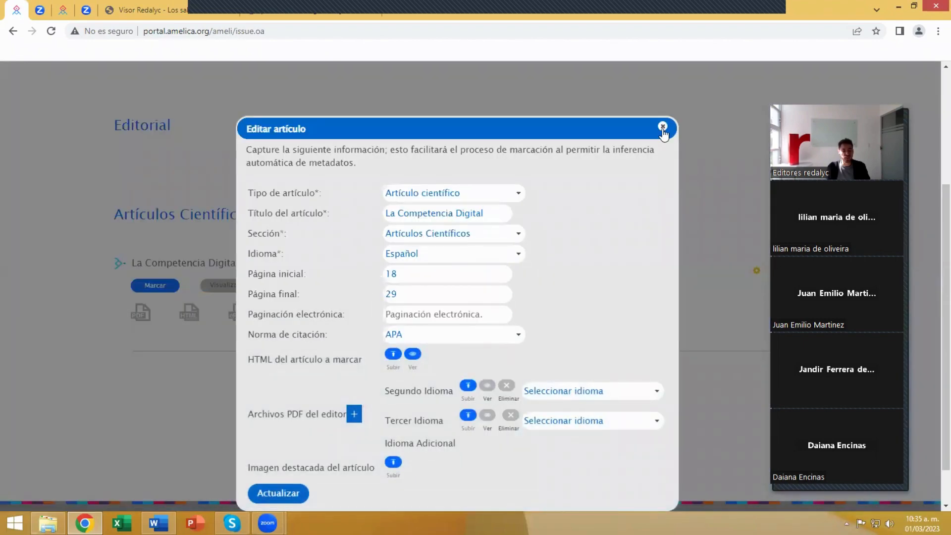
click(663, 128)
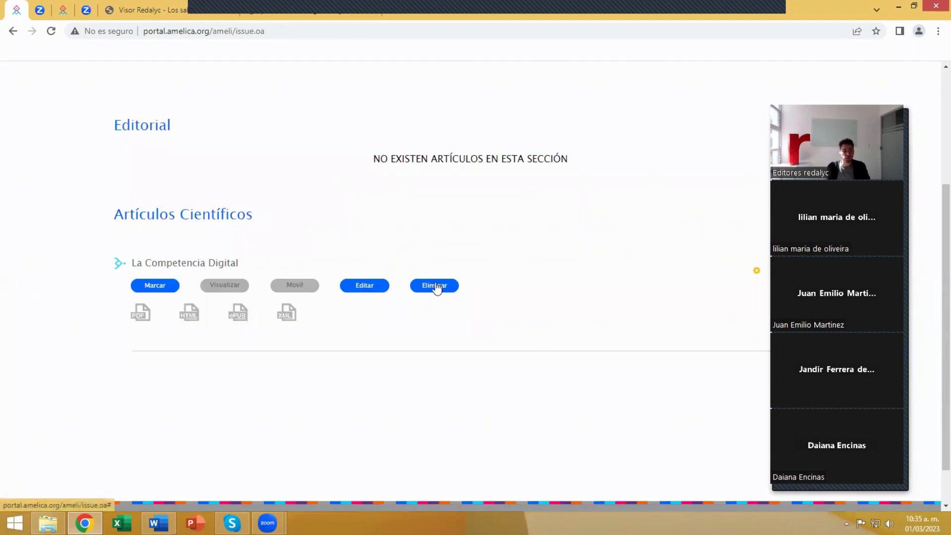
- Open La Competencia Digital for marking, read the content inference assistant's instructions, and accept to start the assistant
click(156, 286)
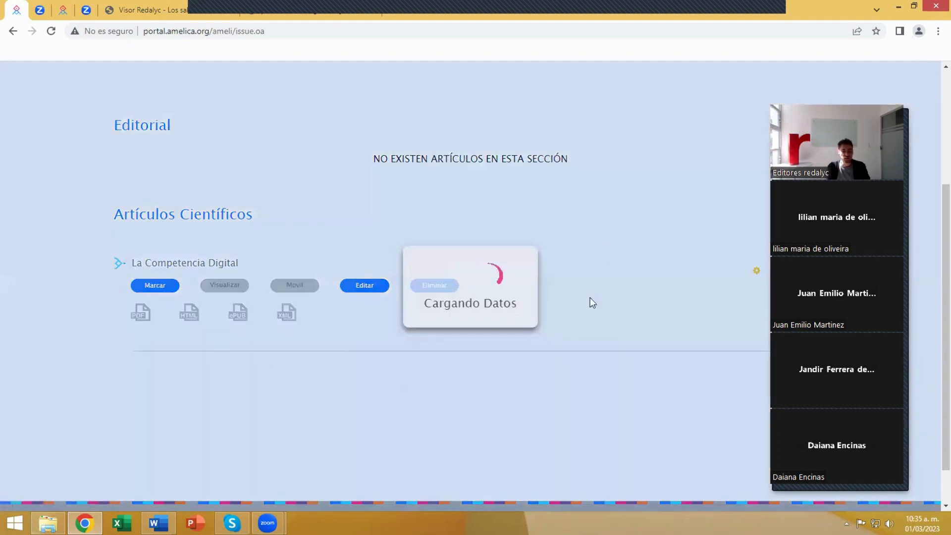
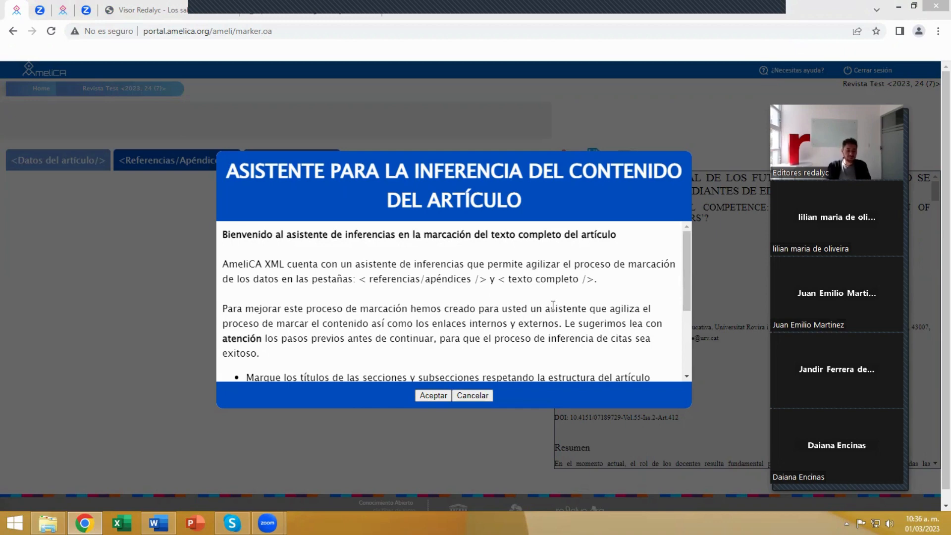
scroll(527, 283, down, 2)
scroll(527, 283, down, 1)
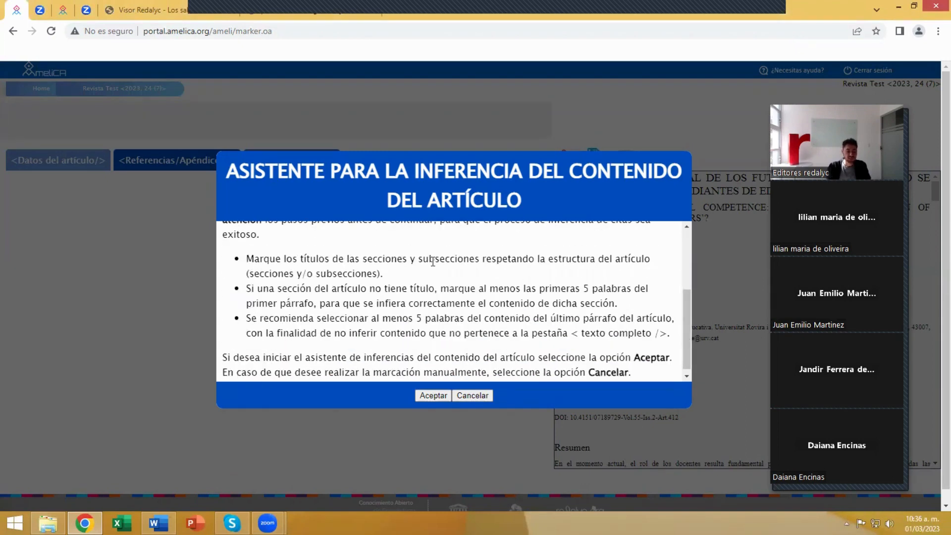
scroll(423, 295, down, 1)
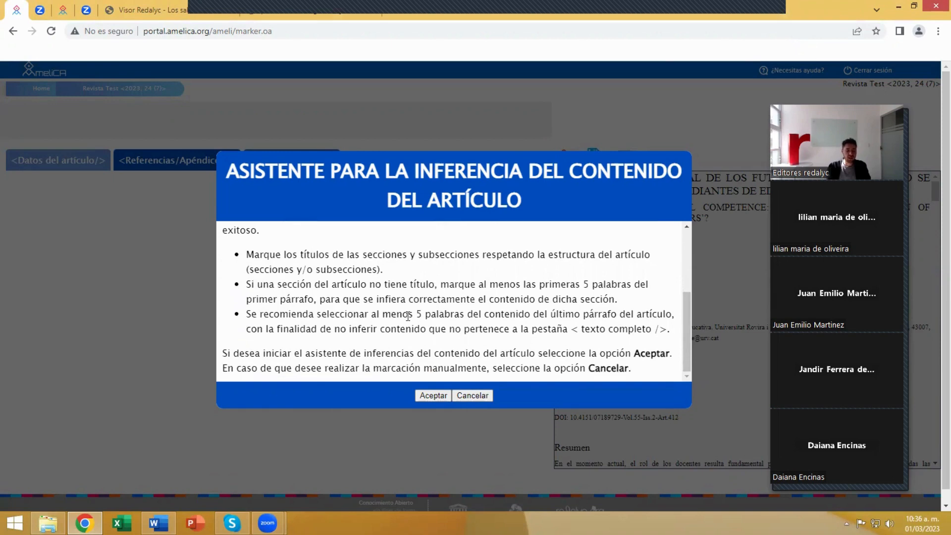
drag(414, 315, 465, 315)
drag(554, 315, 619, 316)
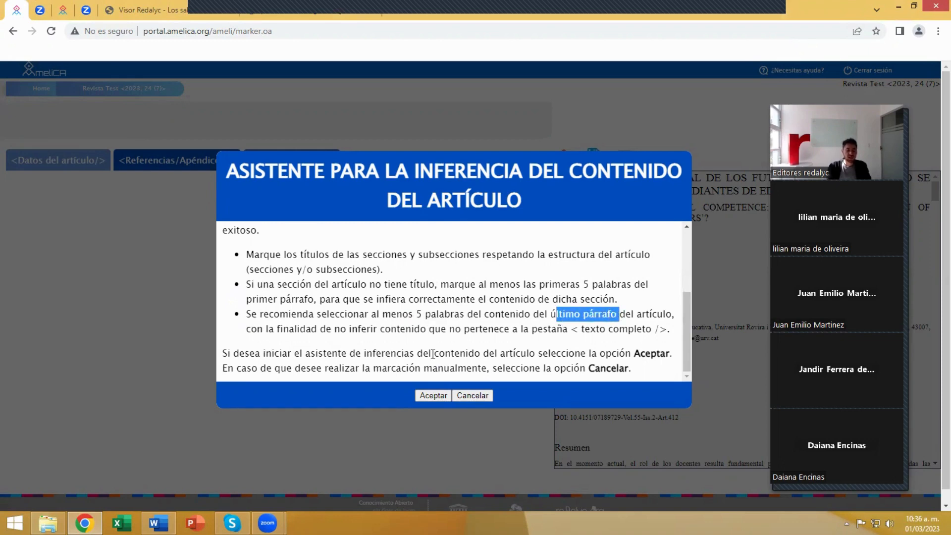
click(638, 355)
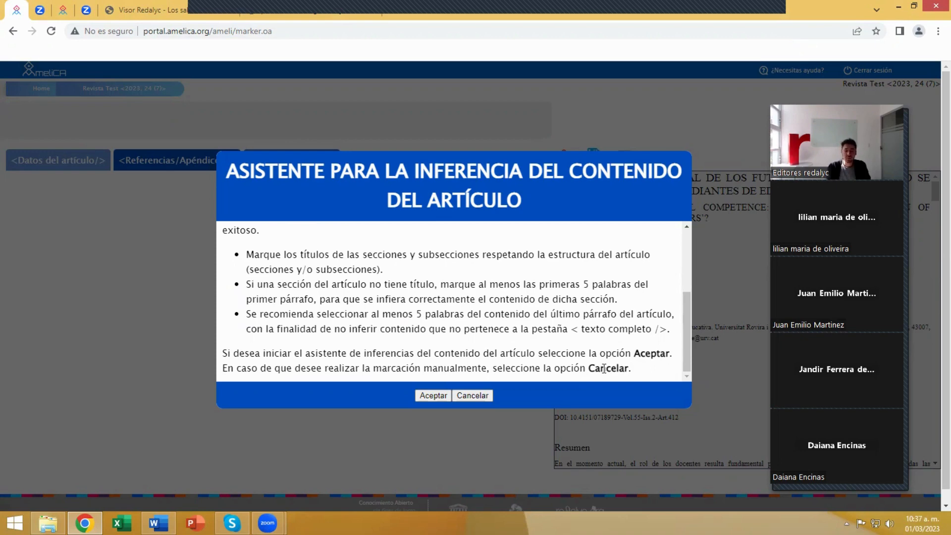
click(434, 396)
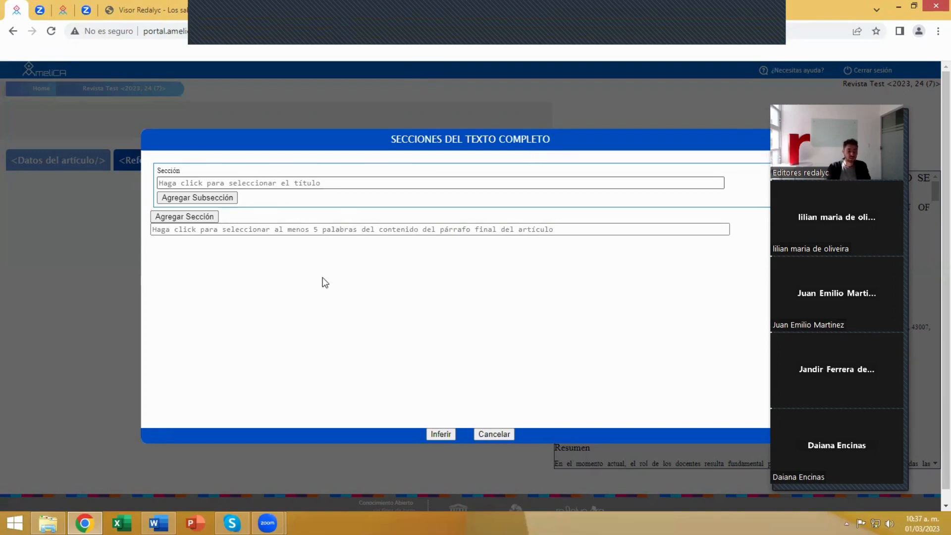
- Set the first full-text section's title by selecting the heading "1. INTRODUCCIÓN" in the article text
click(201, 183)
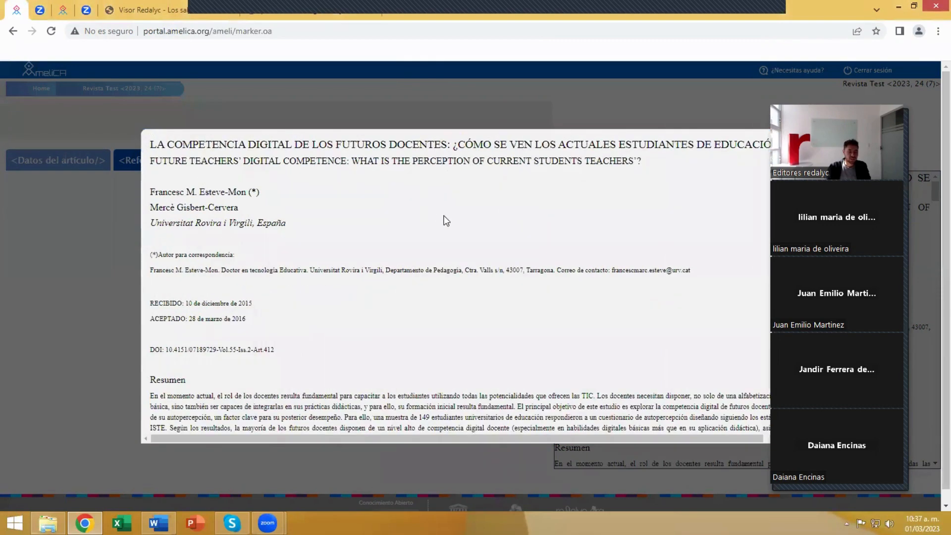
scroll(446, 219, down, 3)
scroll(451, 218, up, 3)
scroll(450, 295, down, 2)
scroll(341, 278, down, 1)
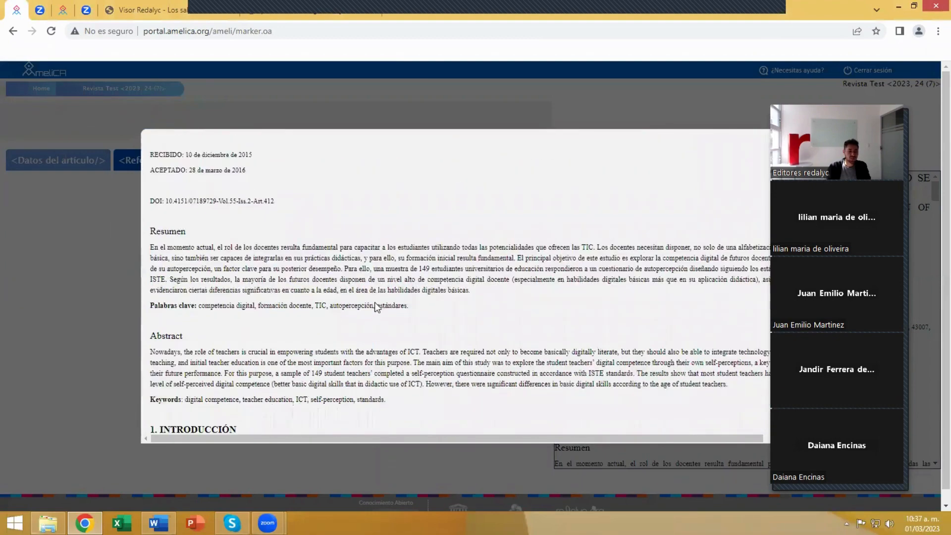
scroll(375, 302, down, 2)
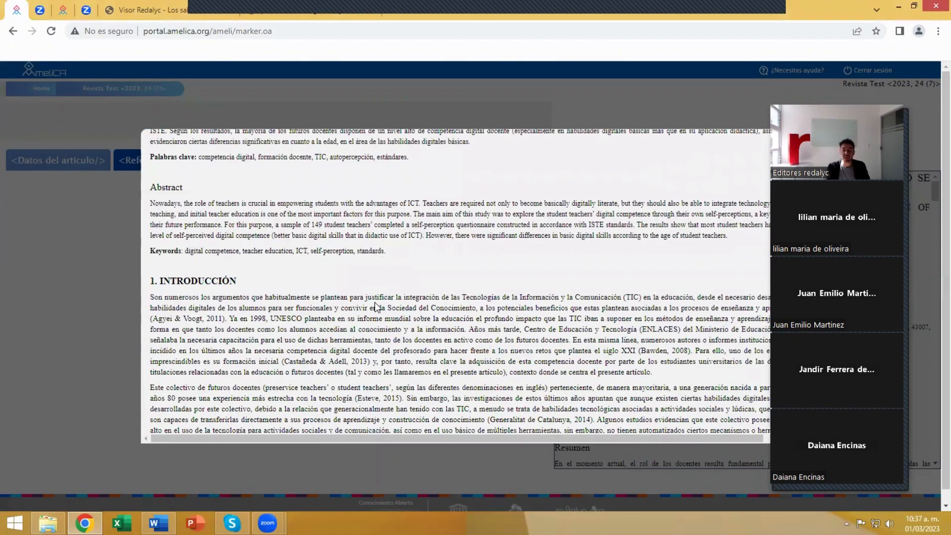
scroll(375, 302, down, 1)
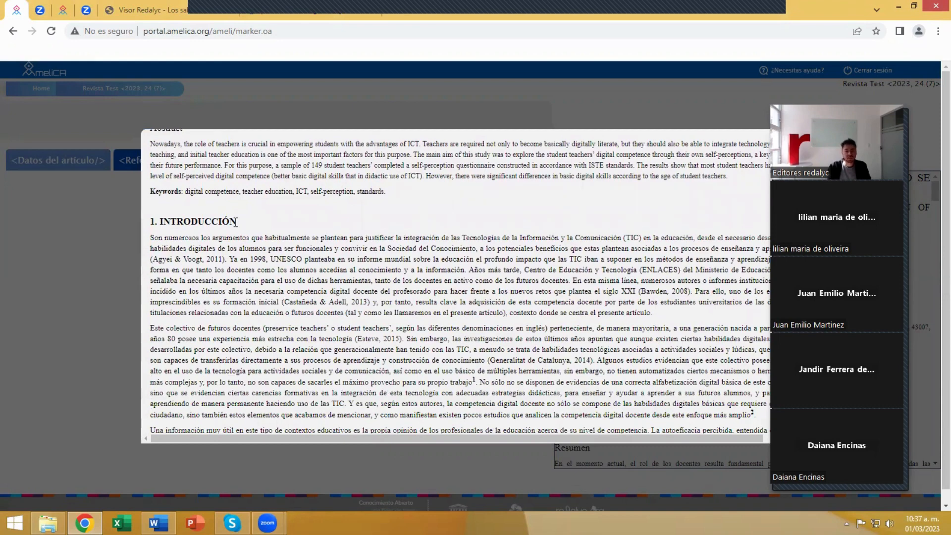
drag(236, 222, 151, 221)
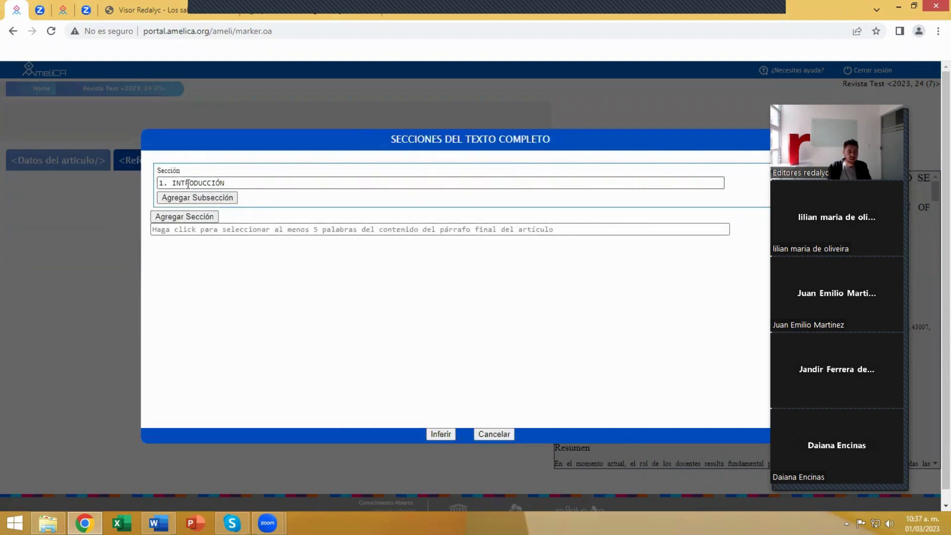
- Add a second section and mark the heading "2. LA COMPETENCIA DIGITAL DOCENTE" as its title
click(187, 218)
click(189, 231)
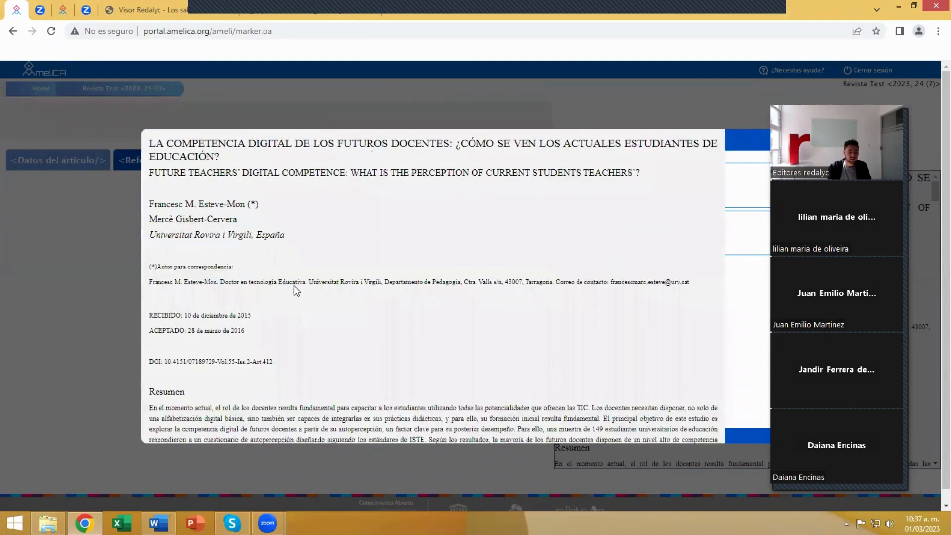
scroll(296, 287, down, 10)
scroll(298, 291, down, 8)
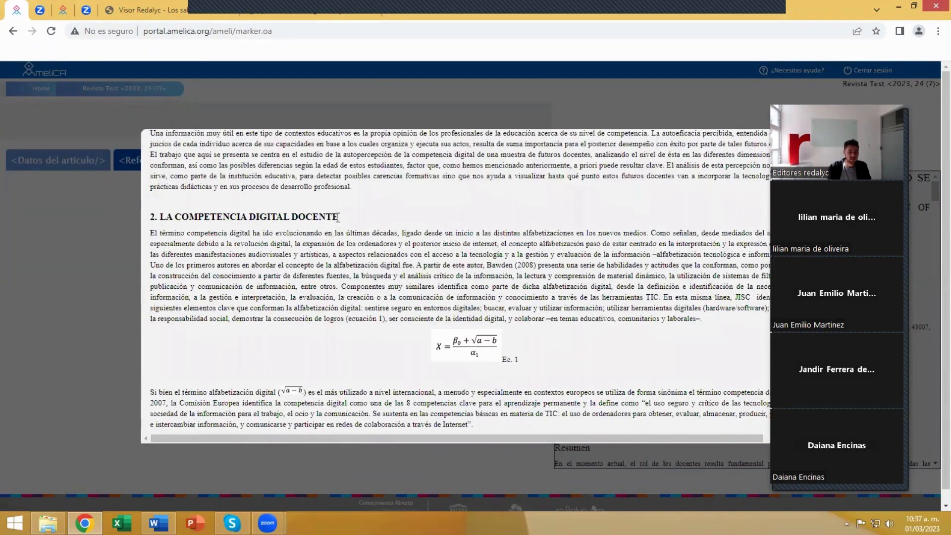
drag(339, 217, 156, 218)
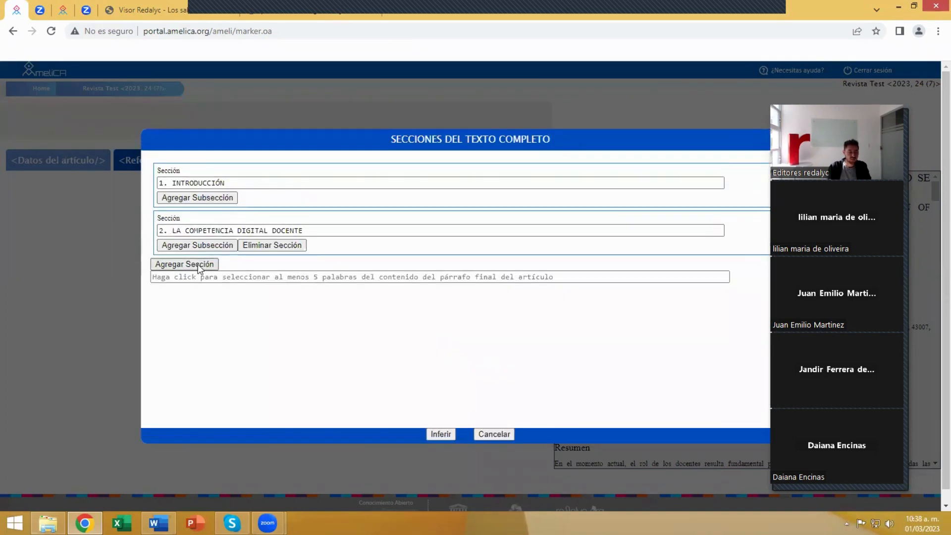
- Add a third section and mark the heading "3. PROPÓSITO" as its title
click(197, 264)
click(198, 278)
scroll(246, 297, down, 10)
scroll(246, 296, down, 15)
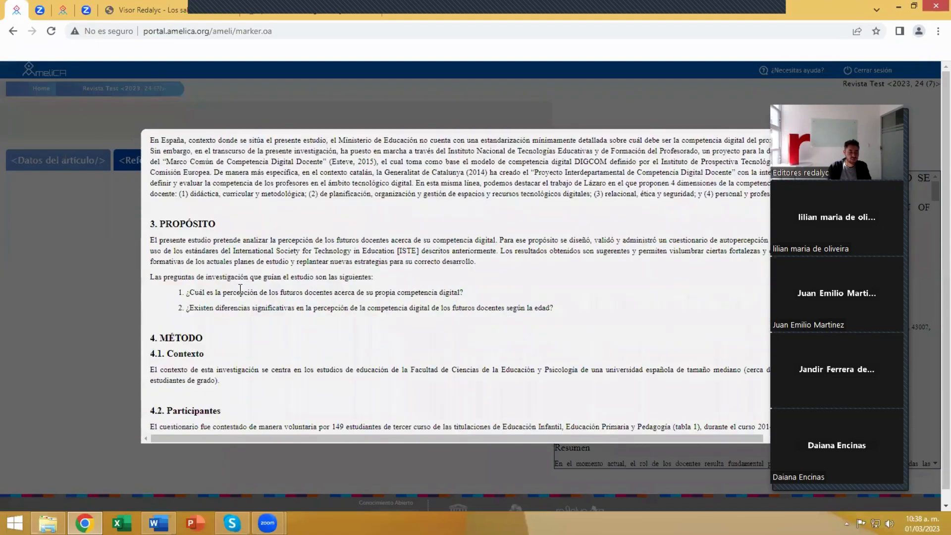
drag(216, 224, 151, 222)
scroll(253, 273, down, 1)
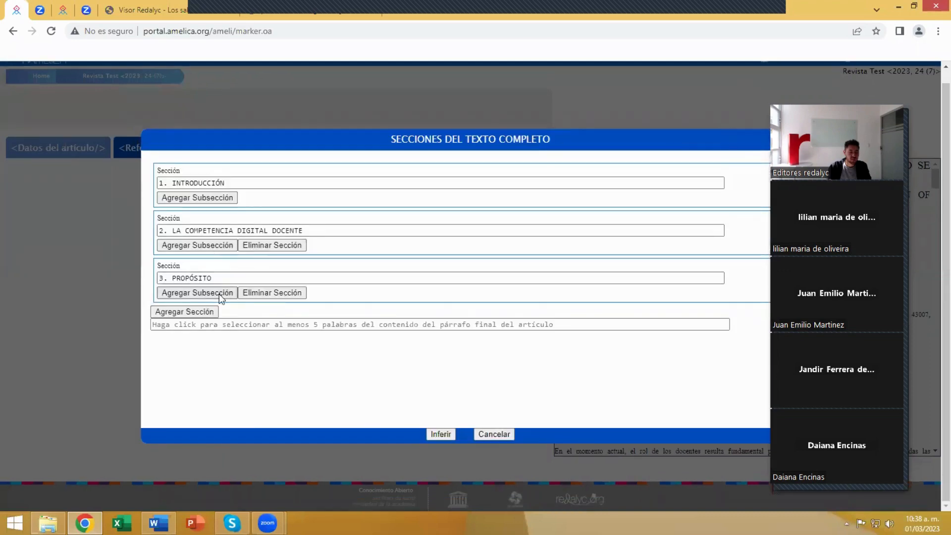
- Add a fourth section and mark the heading "4. MÉTODO" as its title
click(183, 311)
click(195, 325)
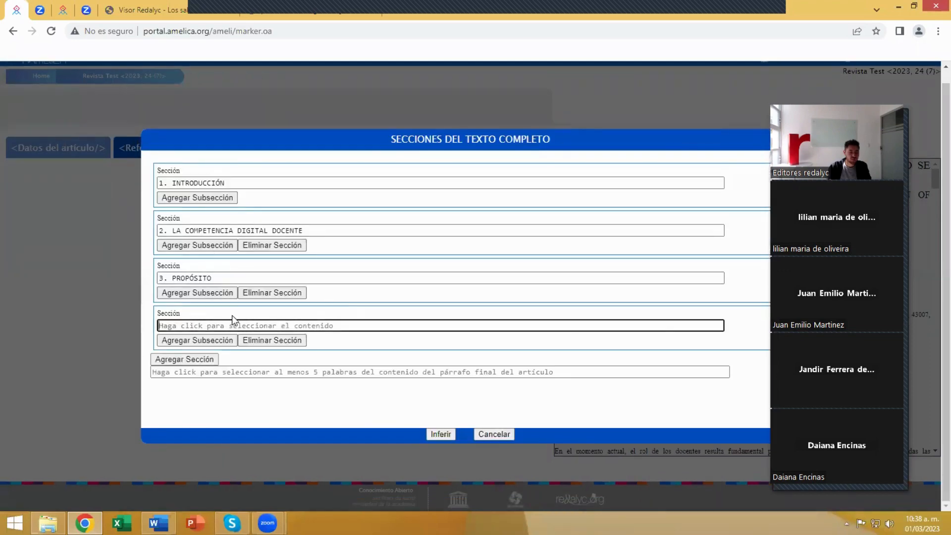
scroll(292, 305, down, 20)
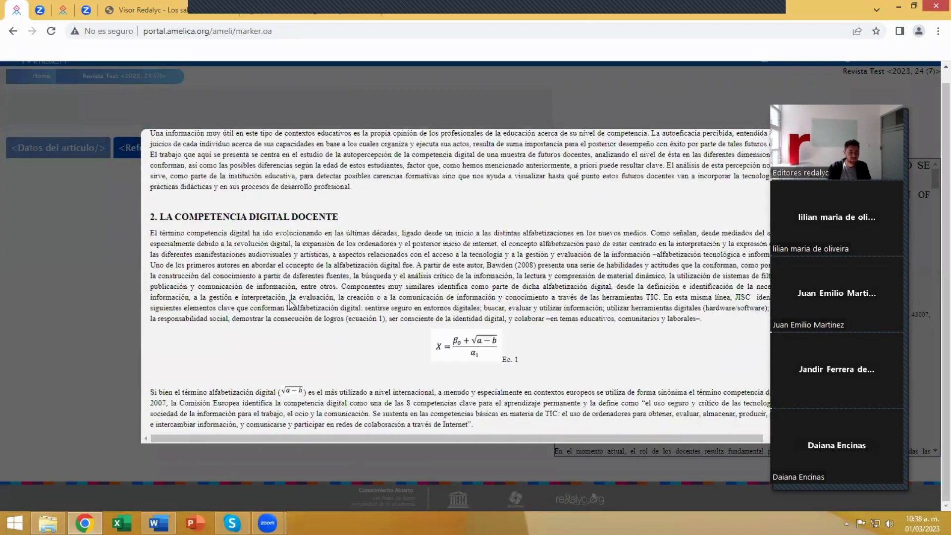
scroll(291, 305, down, 7)
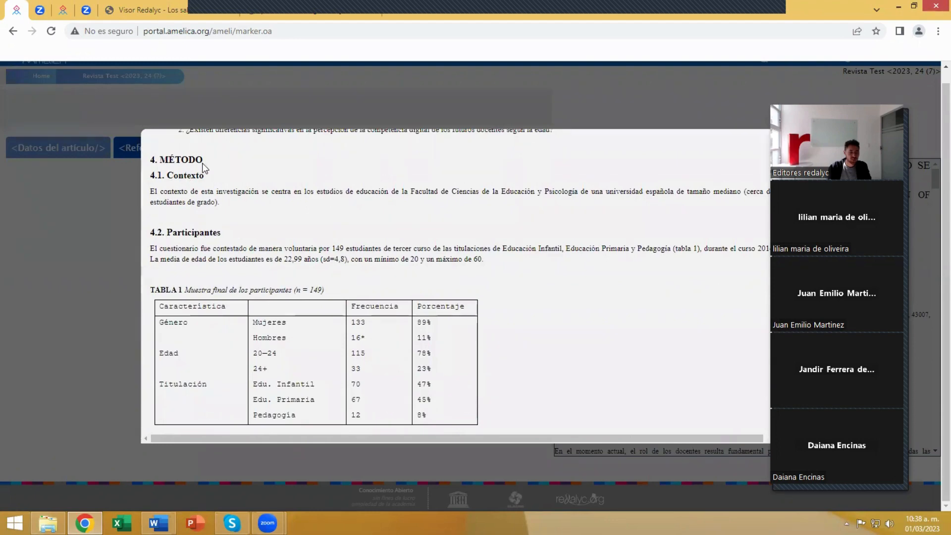
drag(204, 160, 151, 159)
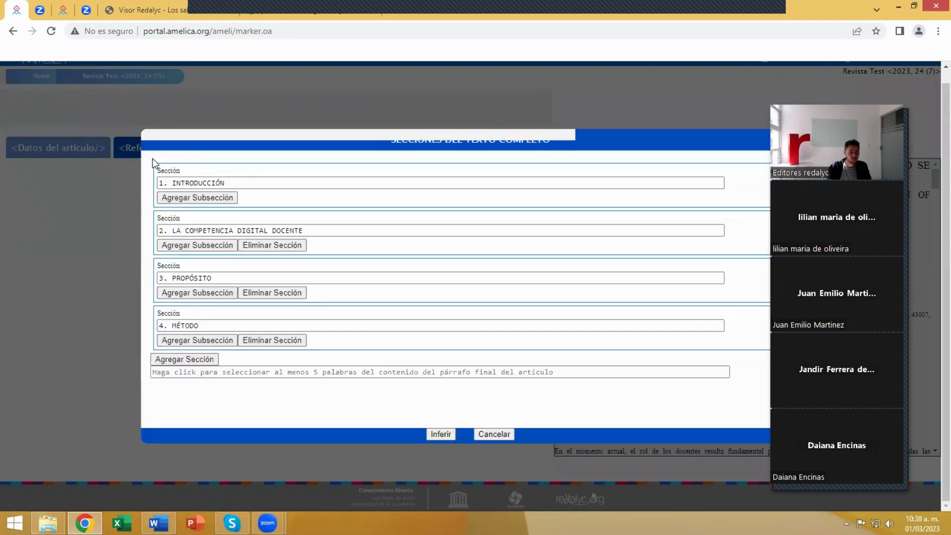
- Add a subsection under "4. MÉTODO" and mark the heading "4.1. Contexto" as its title
click(189, 340)
click(208, 352)
scroll(228, 333, down, 10)
scroll(228, 333, down, 15)
scroll(210, 300, down, 2)
drag(203, 296, 152, 297)
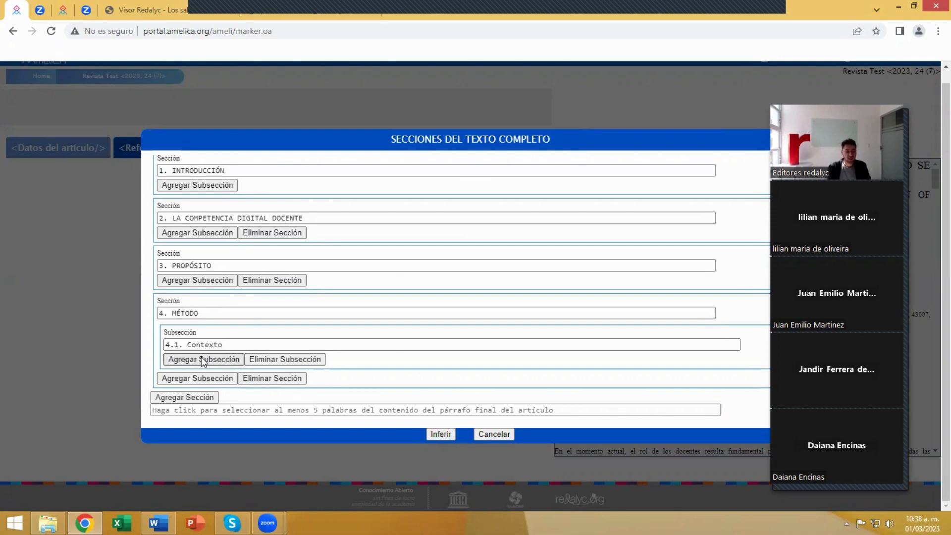
click(201, 357)
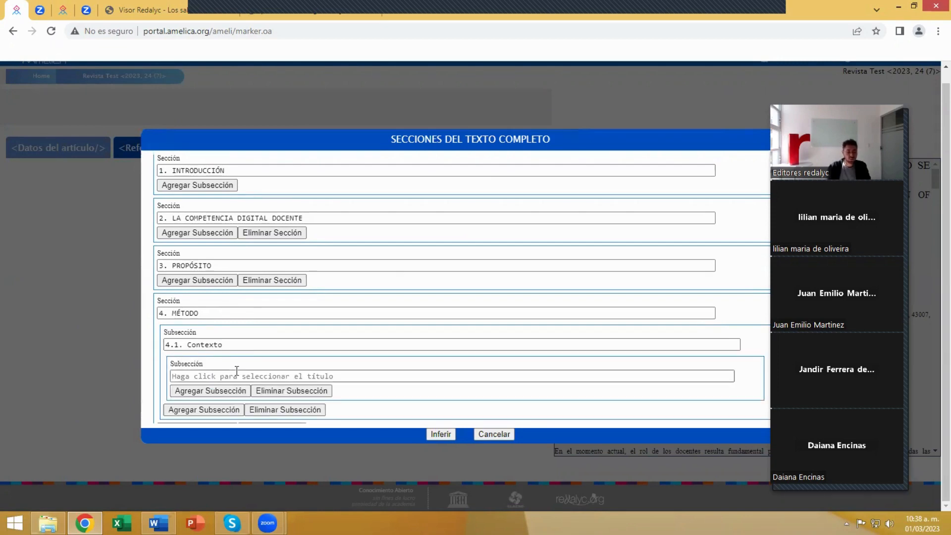
scroll(236, 370, down, 1)
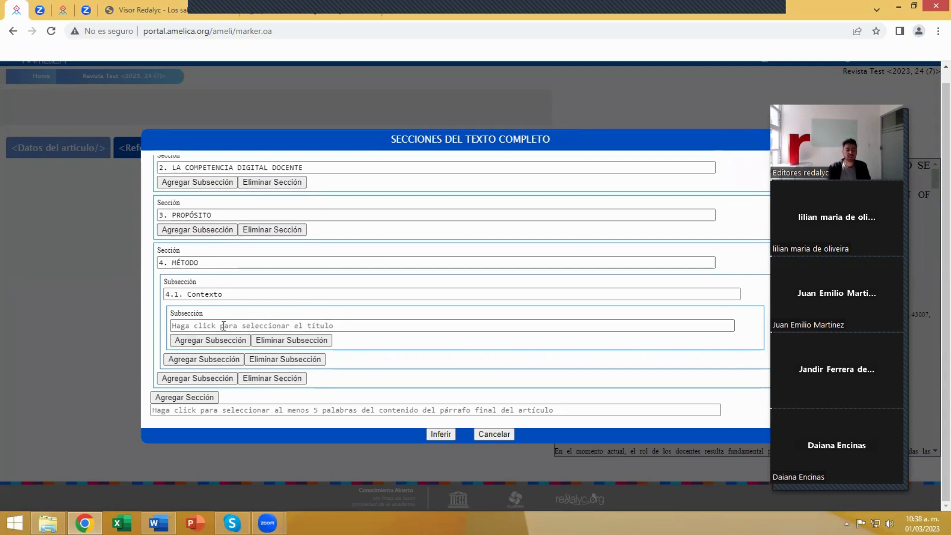
click(293, 340)
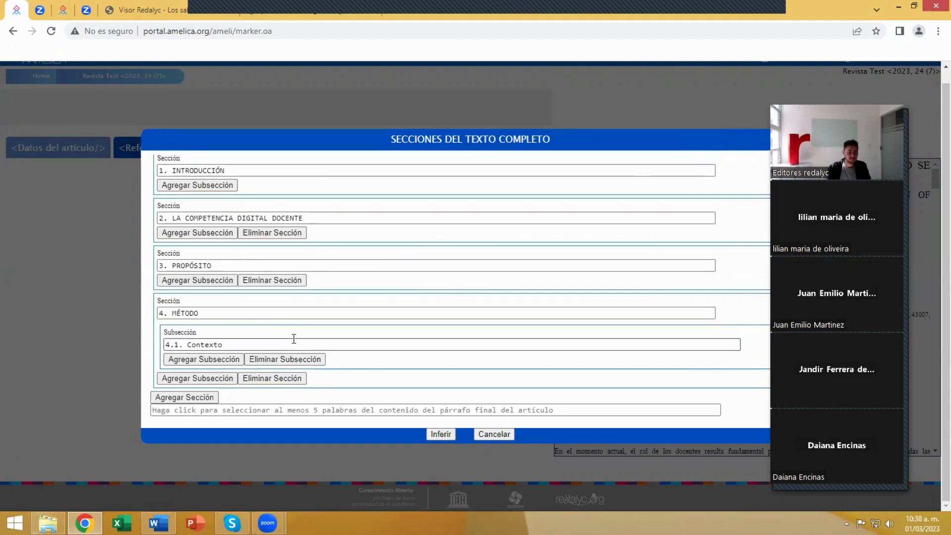
- Add a second subsection directly under "4. MÉTODO" and mark the heading "4.2. Participantes" as its title
click(178, 379)
click(188, 391)
scroll(257, 325, down, 20)
scroll(257, 325, down, 5)
drag(222, 292, 152, 294)
key(Return)
scroll(219, 317, down, 2)
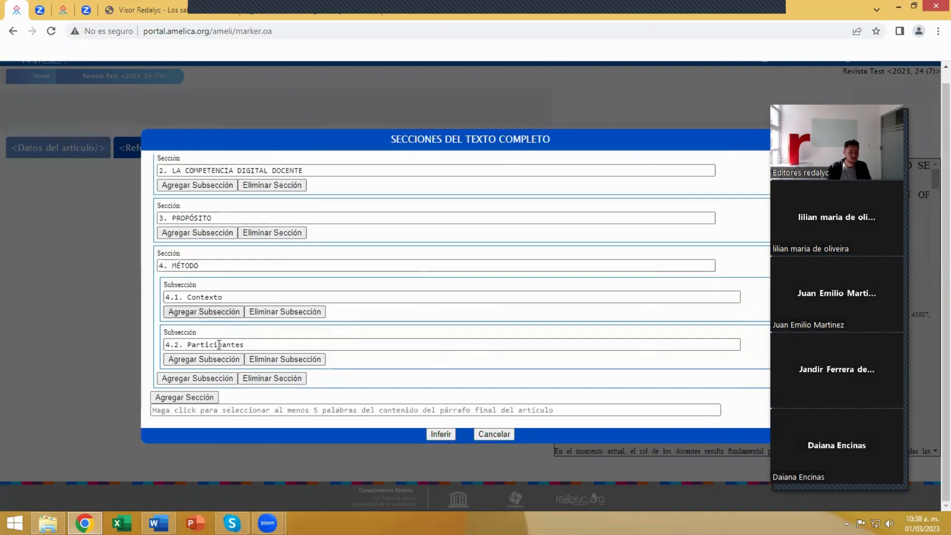
- Add a fifth section and mark the body words "profesorado para hacer" from the introduction as its title
click(188, 396)
click(201, 411)
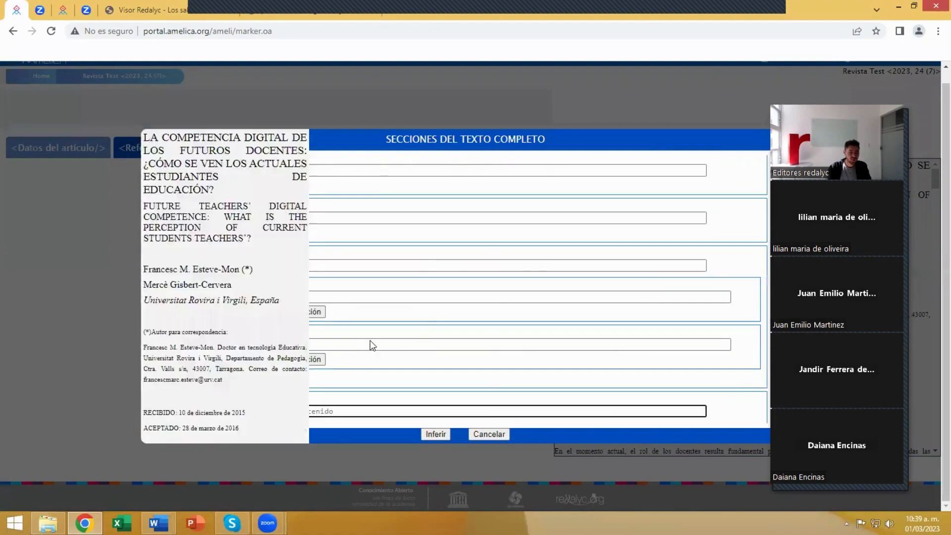
scroll(381, 291, down, 5)
scroll(380, 291, down, 4)
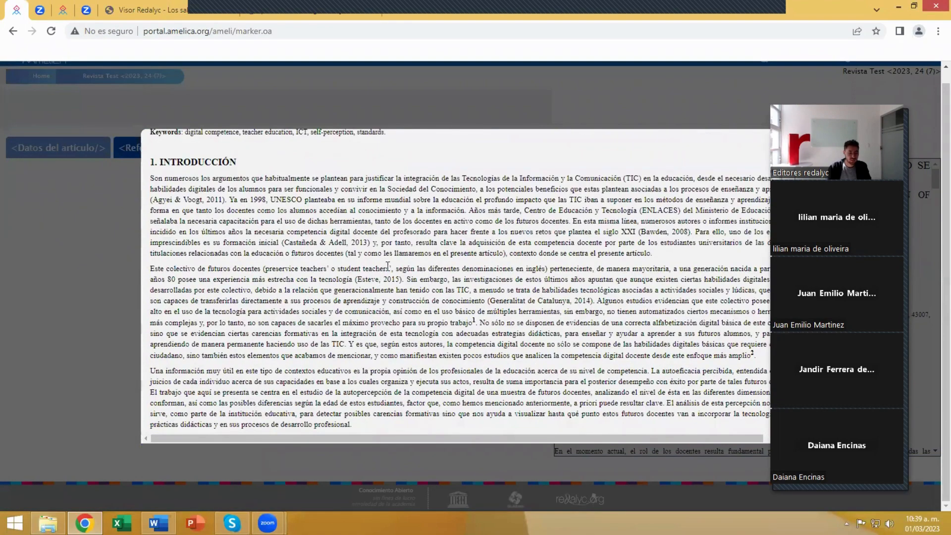
drag(393, 233, 474, 233)
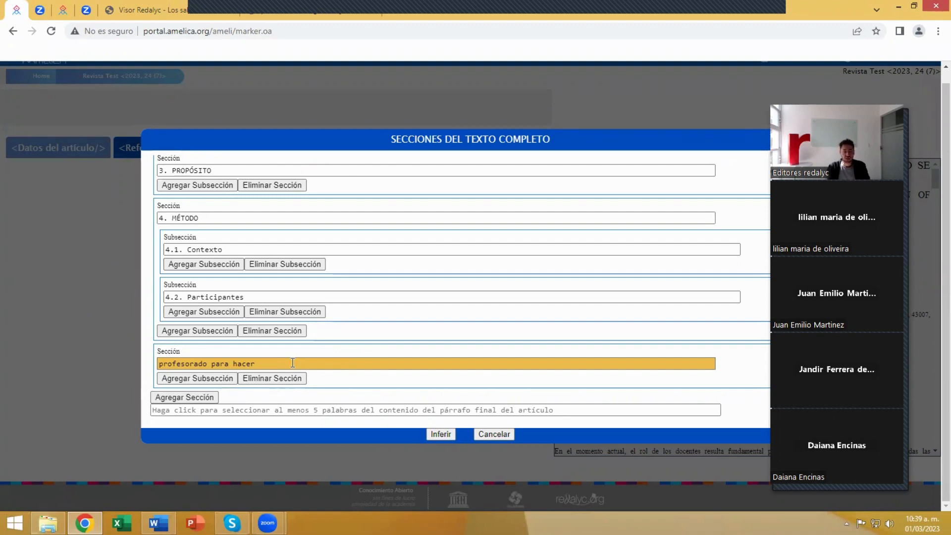
- Replace the fifth section's title by marking the heading "5. RESULTADOS" in the article text
click(209, 363)
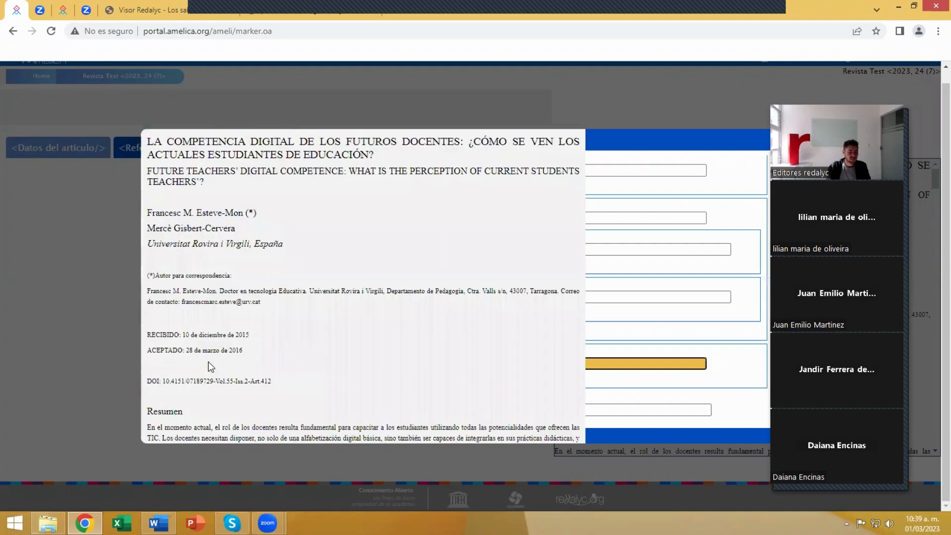
scroll(292, 331, down, 20)
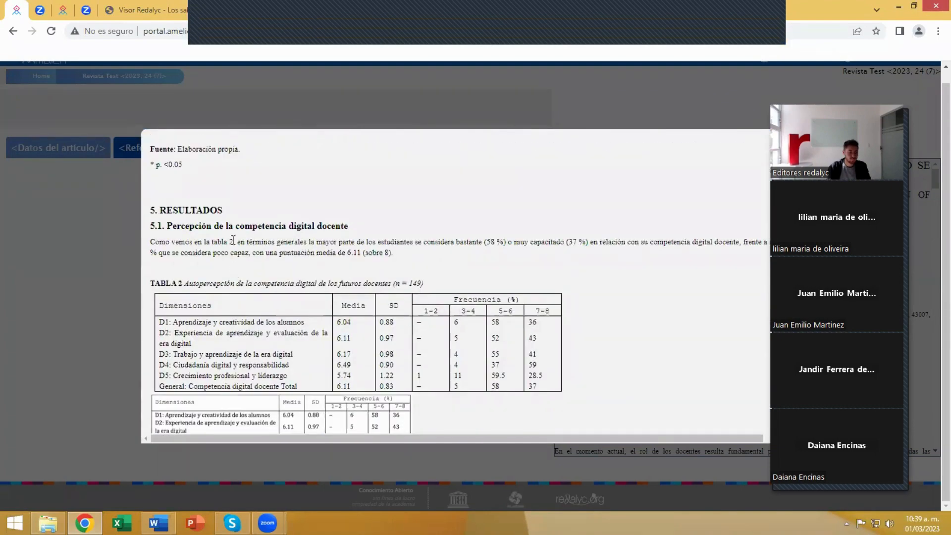
drag(222, 213, 153, 212)
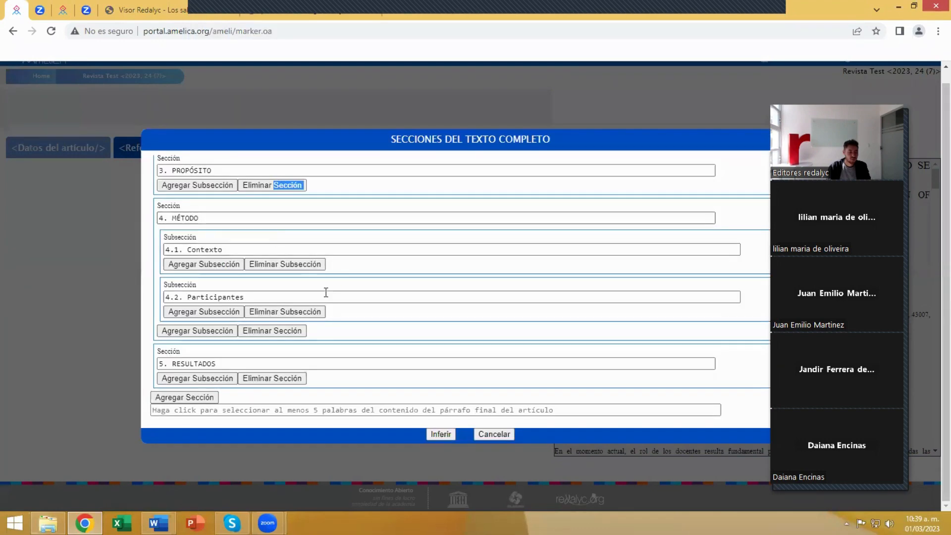
- Add a subsection under "5. RESULTADOS" and mark the heading "5.1. Percepción de la competencia digital docente" as its title
click(188, 379)
click(208, 391)
scroll(270, 326, down, 5)
scroll(270, 326, down, 15)
scroll(270, 326, down, 8)
scroll(270, 326, up, 10)
scroll(269, 326, up, 10)
drag(347, 287, 151, 286)
scroll(213, 335, down, 1)
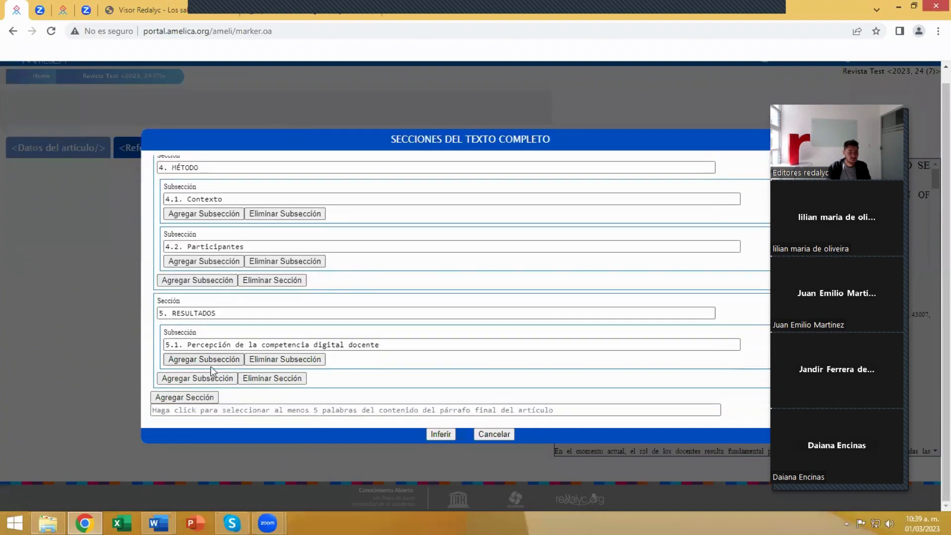
- Add a second subsection directly under "5. RESULTADOS" and mark the heading "5.2. Análisis de las diferencias según la edad" as its title
click(192, 377)
click(192, 396)
scroll(256, 333, down, 15)
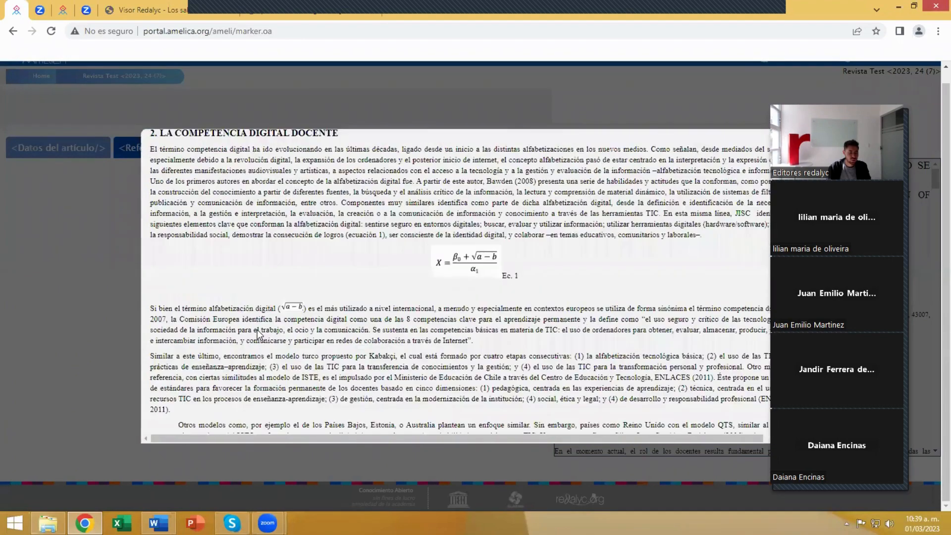
scroll(257, 329, down, 6)
scroll(257, 329, down, 8)
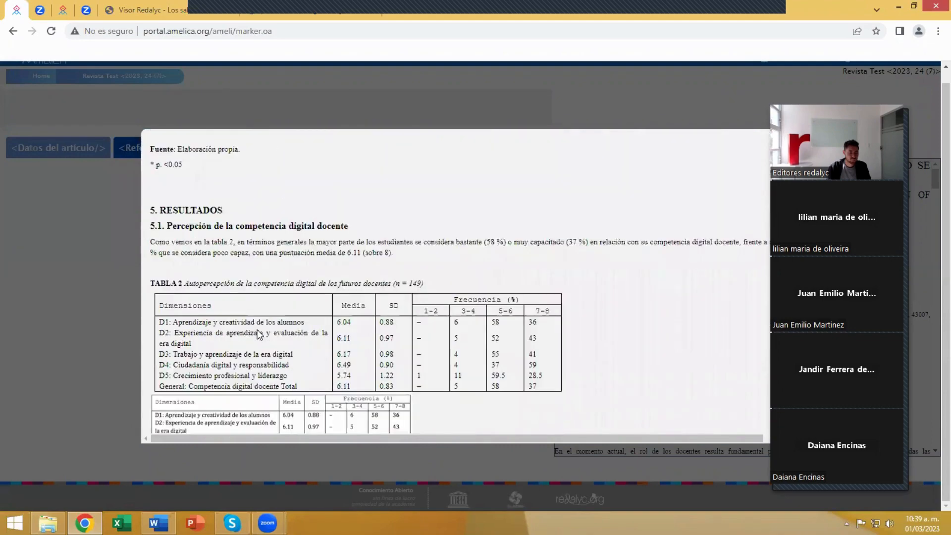
scroll(257, 329, down, 5)
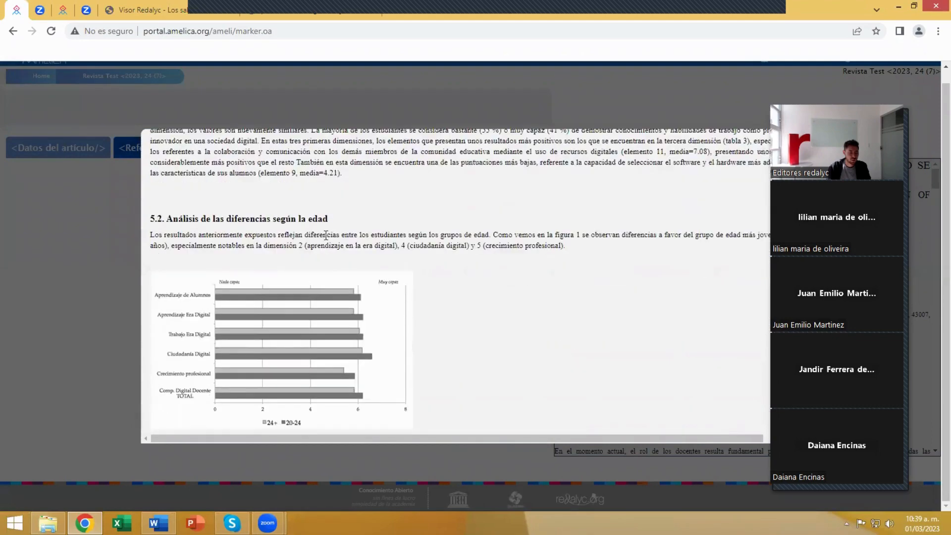
drag(327, 218, 152, 218)
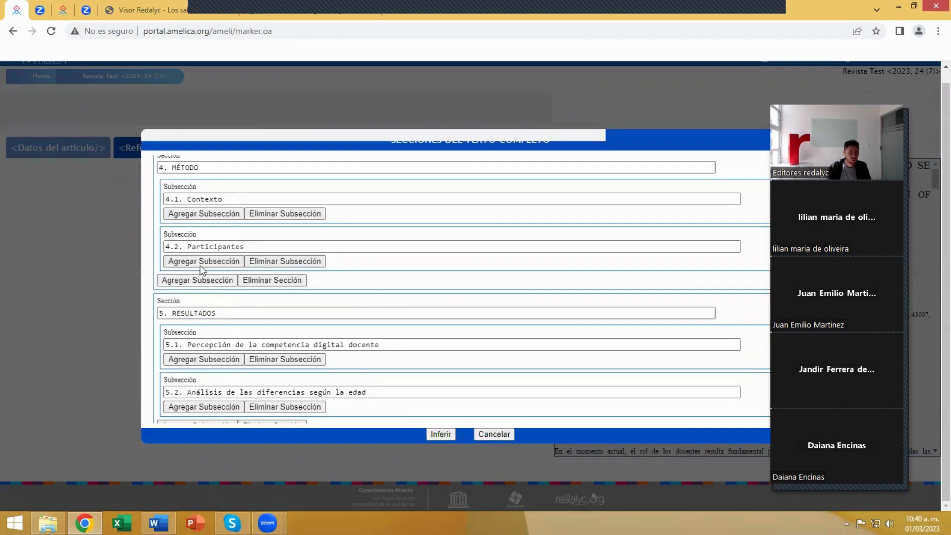
- Add a sixth section and mark the complete heading "6. DISCUSIÓN" as its title
scroll(227, 306, down, 1)
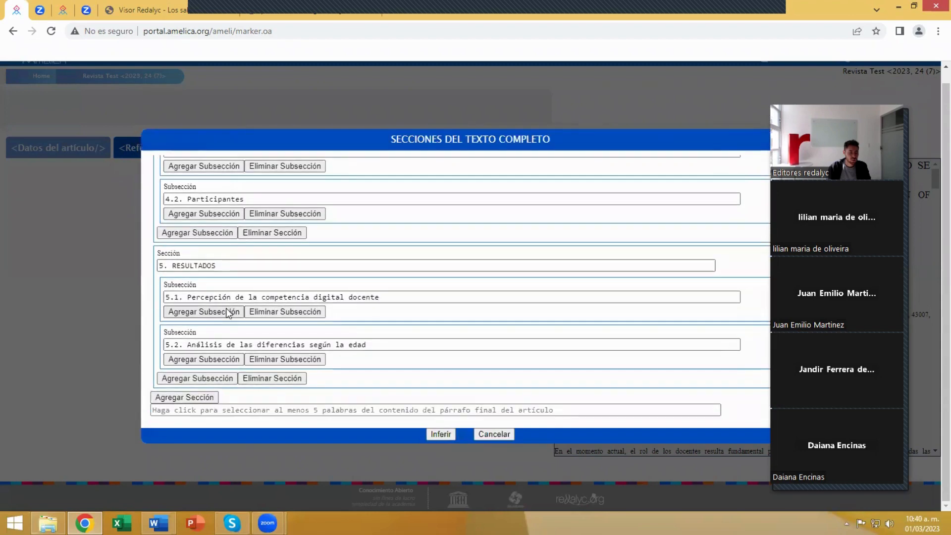
click(188, 398)
click(191, 411)
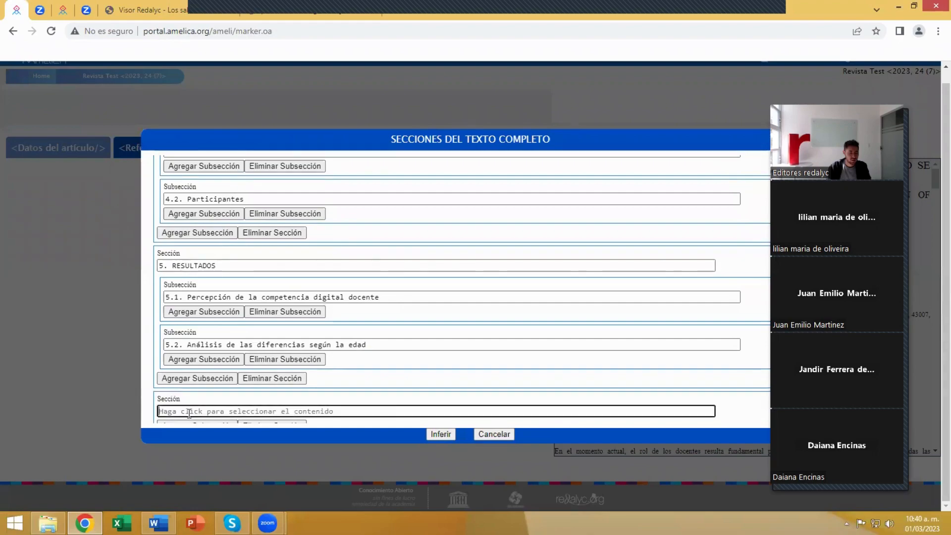
scroll(233, 343, down, 15)
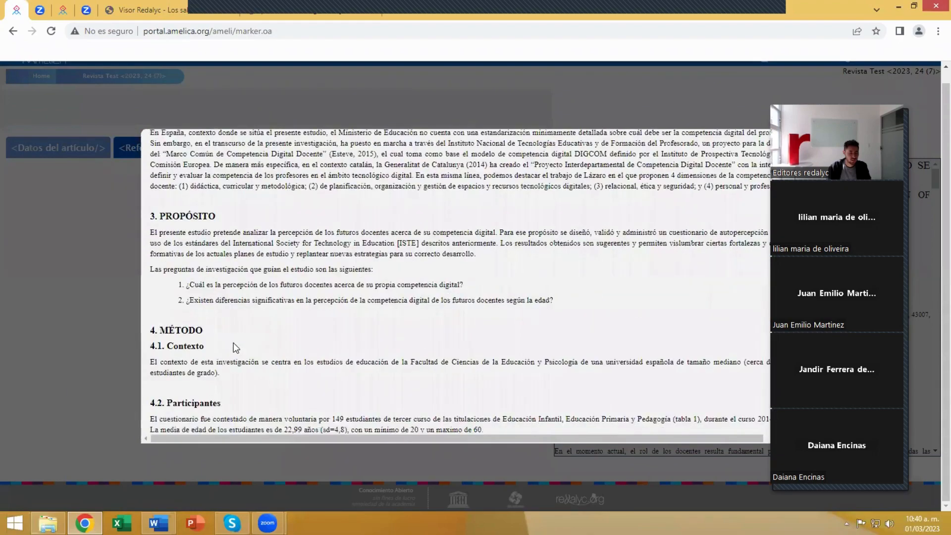
scroll(233, 345, down, 10)
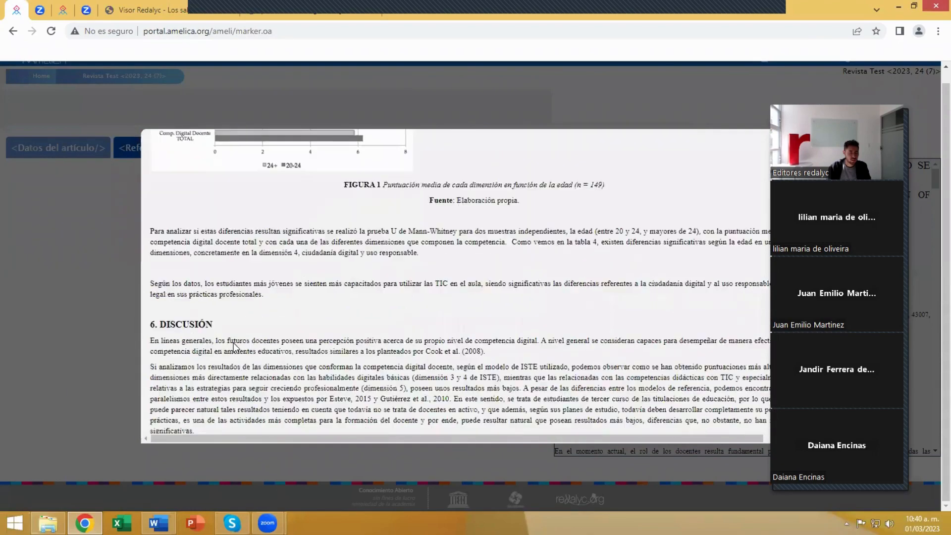
drag(213, 284, 188, 285)
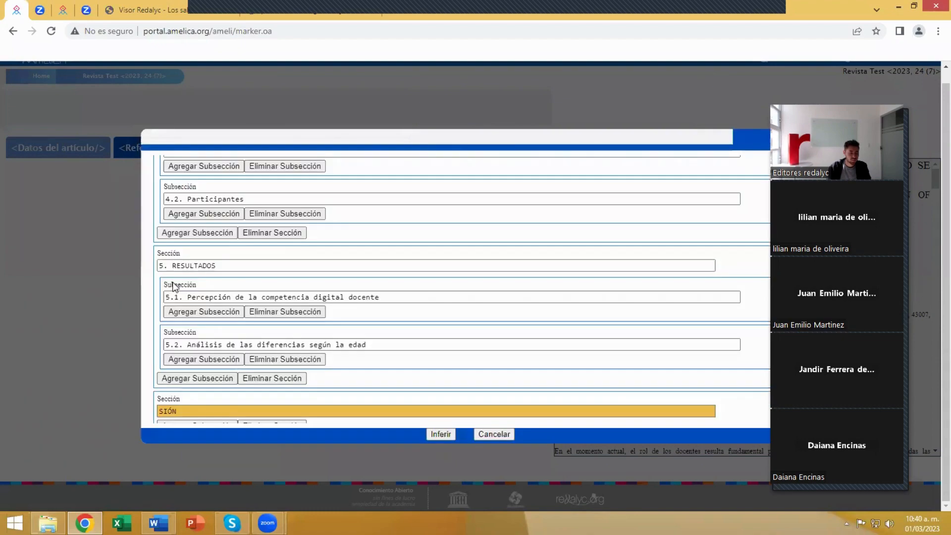
scroll(201, 376, down, 1)
click(198, 365)
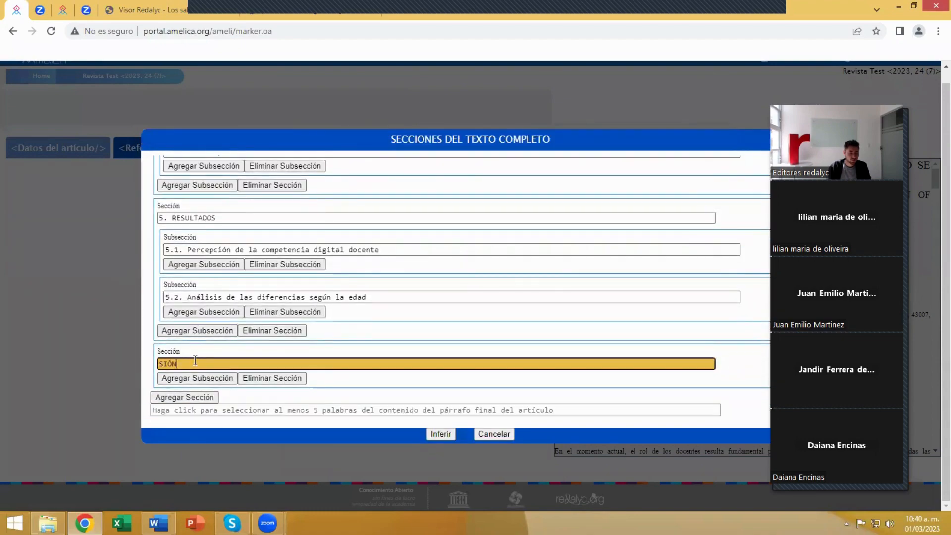
scroll(222, 332, down, 20)
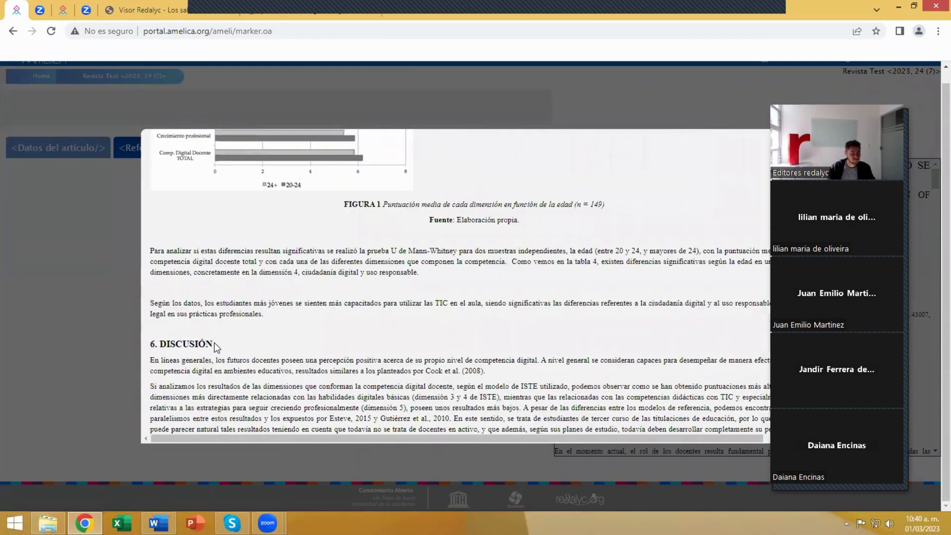
drag(166, 342, 152, 341)
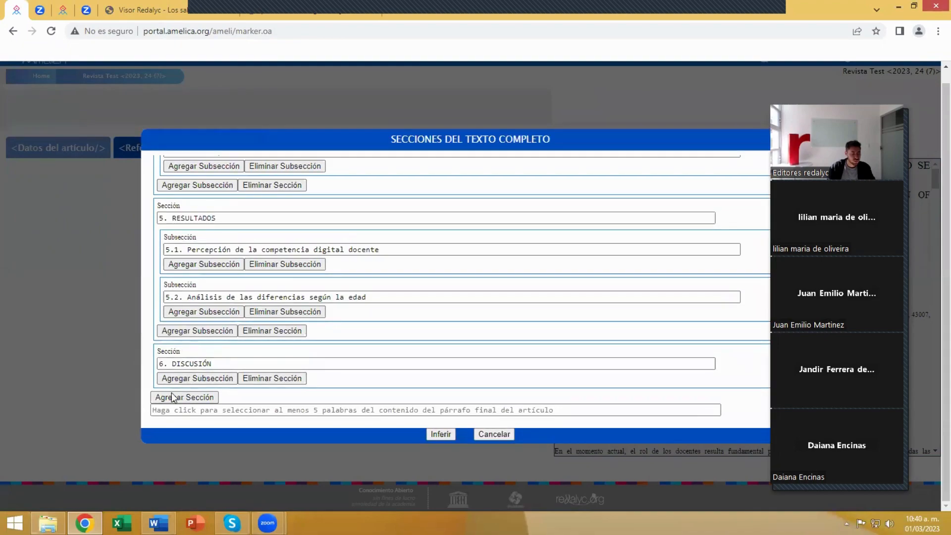
- Add a seventh section and mark the heading "7. CONCLUSIONES" as its title
click(208, 411)
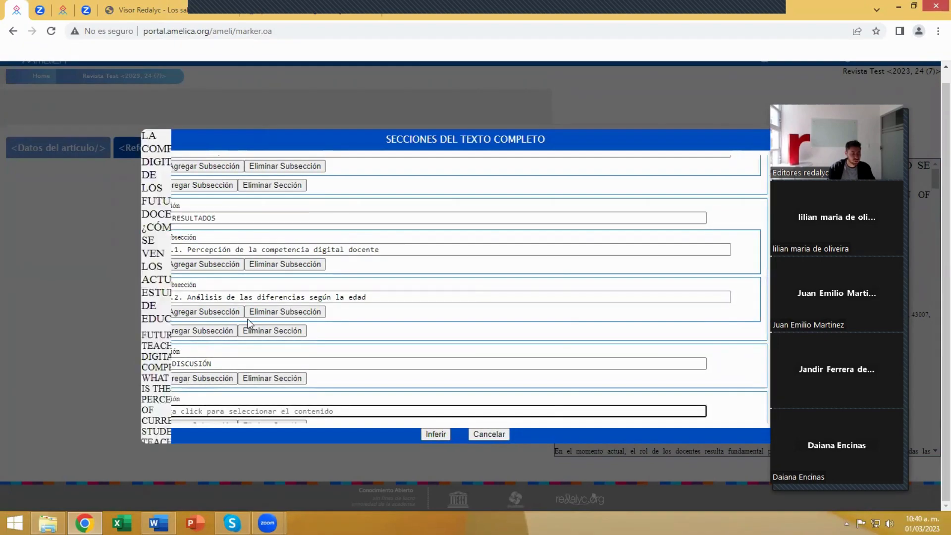
scroll(249, 317, down, 20)
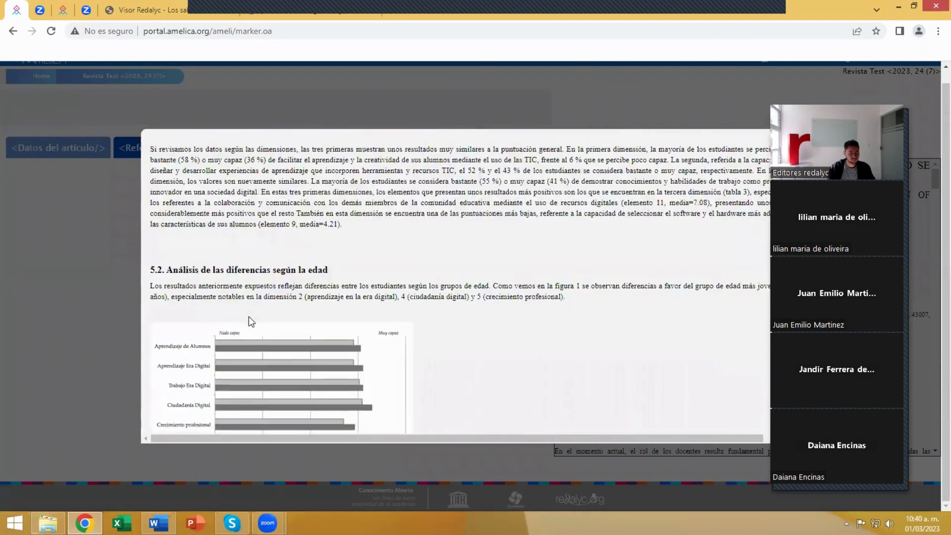
scroll(248, 317, down, 5)
scroll(249, 316, up, 10)
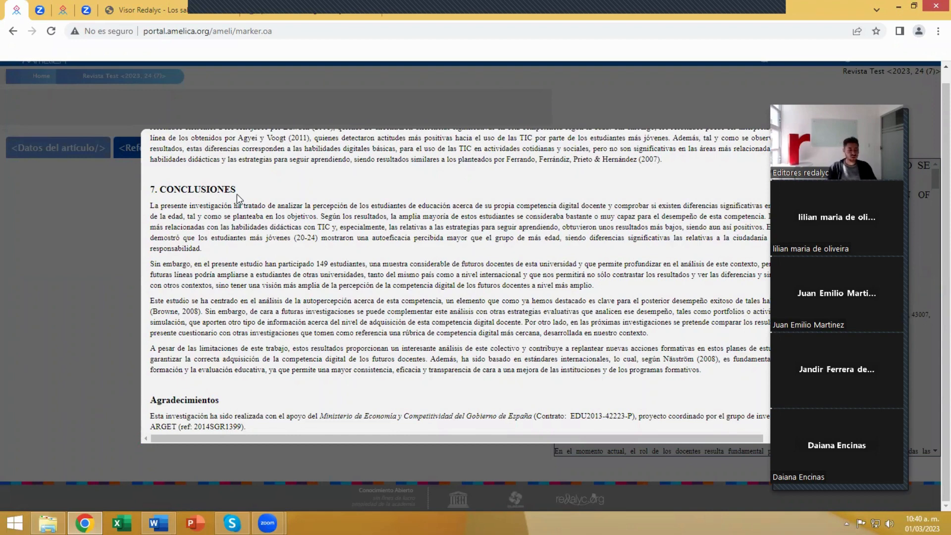
drag(215, 190, 151, 190)
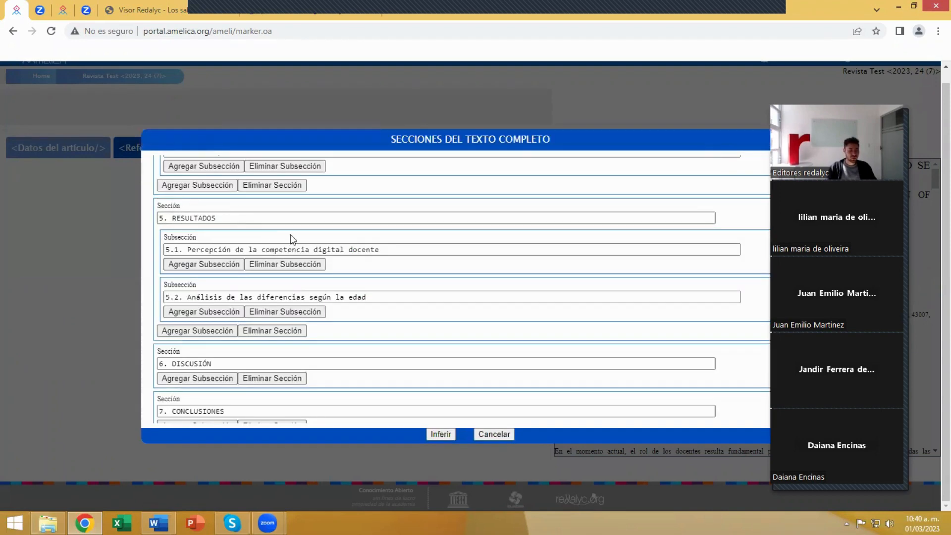
- Mark "eficacia y transparencia de cara a una mejora de las instituciones y de los programas formativos." as the article's final paragraph text
scroll(376, 299, down, 1)
scroll(382, 305, up, 2)
scroll(382, 306, up, 4)
scroll(382, 306, down, 6)
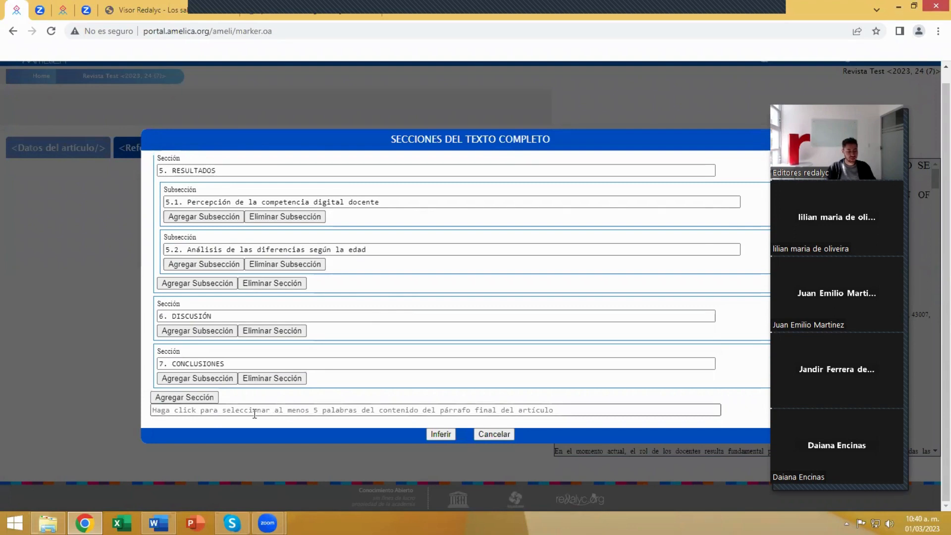
click(362, 411)
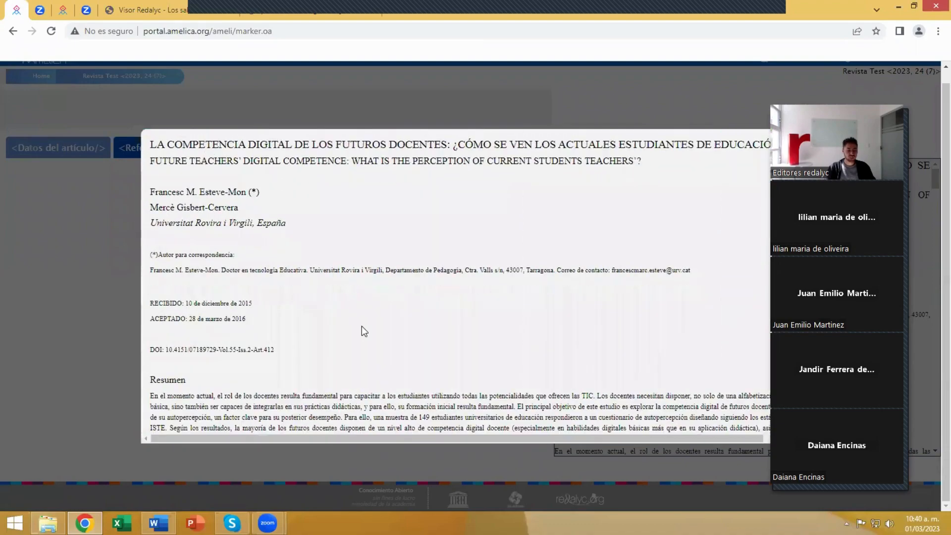
scroll(394, 284, down, 15)
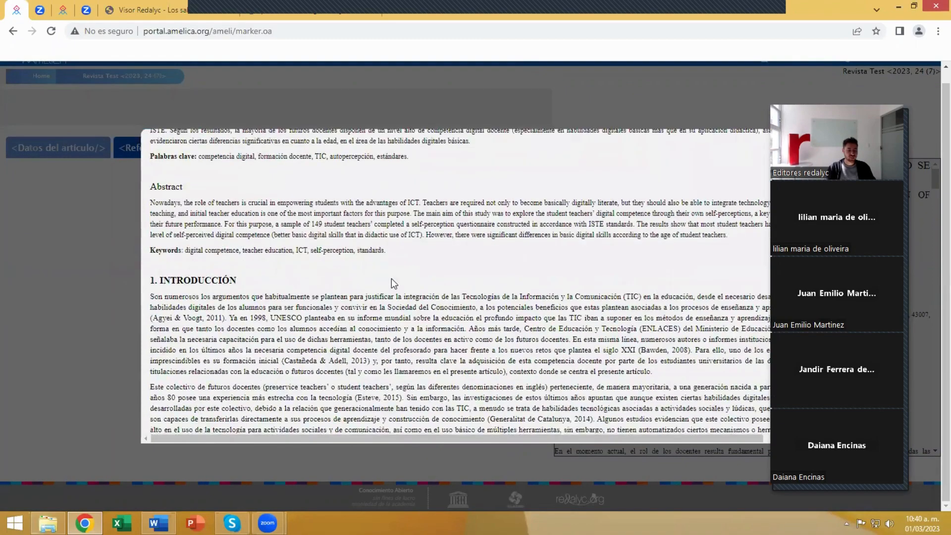
scroll(394, 284, down, 20)
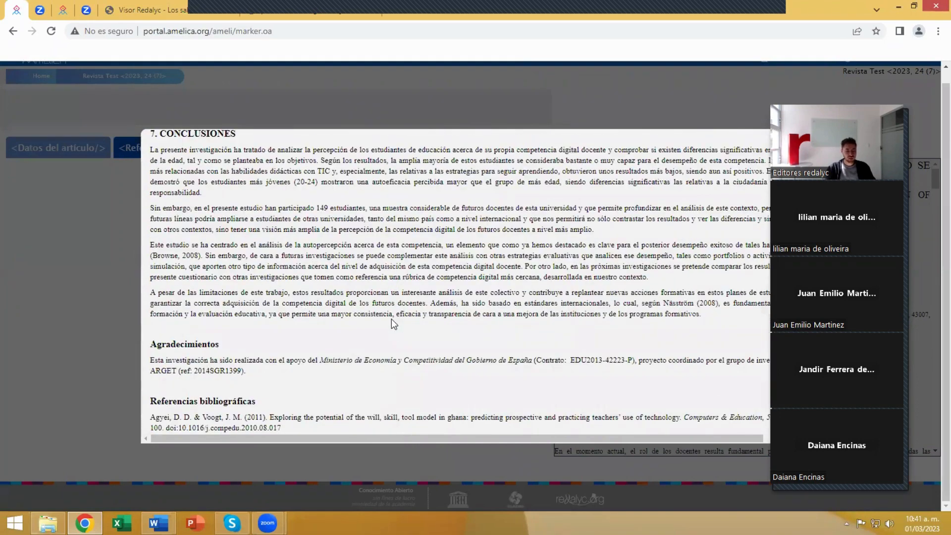
drag(396, 317, 703, 313)
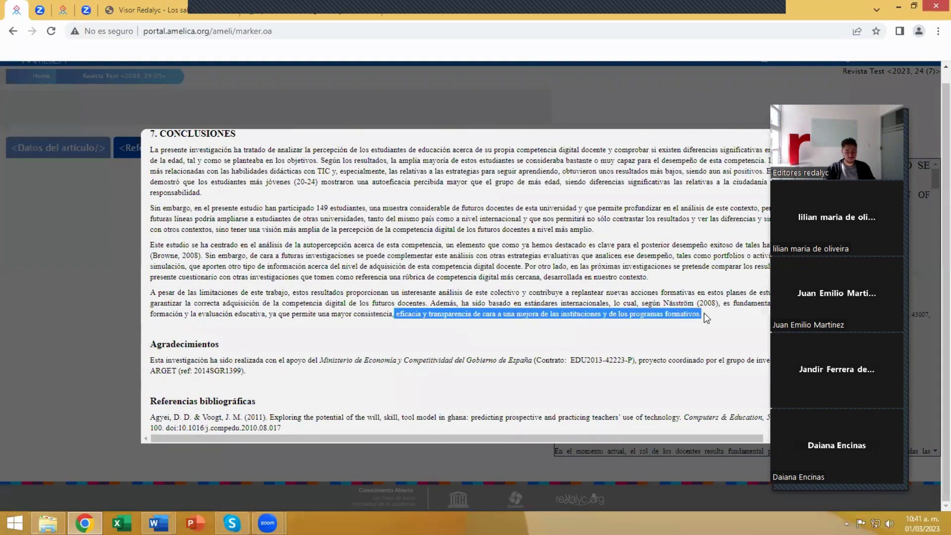
- Review the full list of sections and subsections and run the inference on the full text
scroll(520, 320, up, 8)
scroll(521, 320, down, 8)
scroll(520, 320, up, 8)
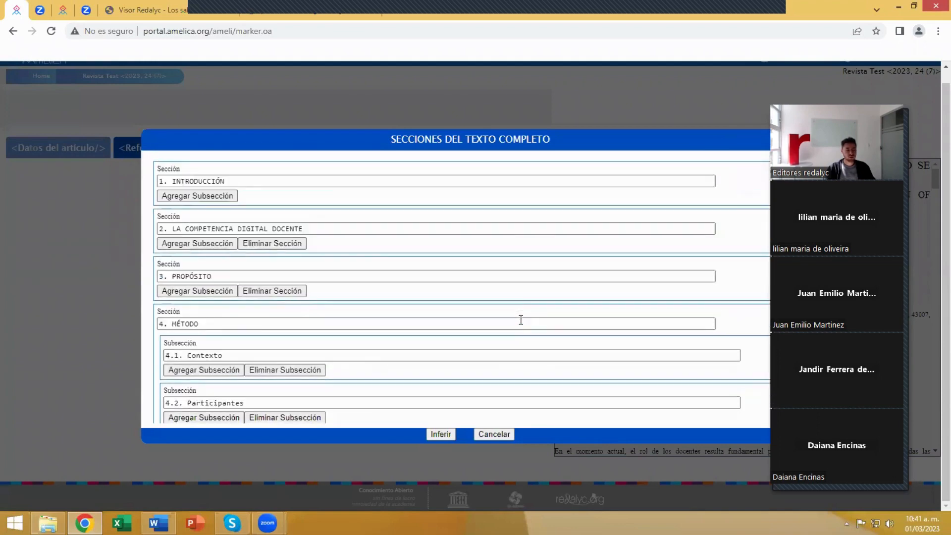
scroll(482, 232, down, 8)
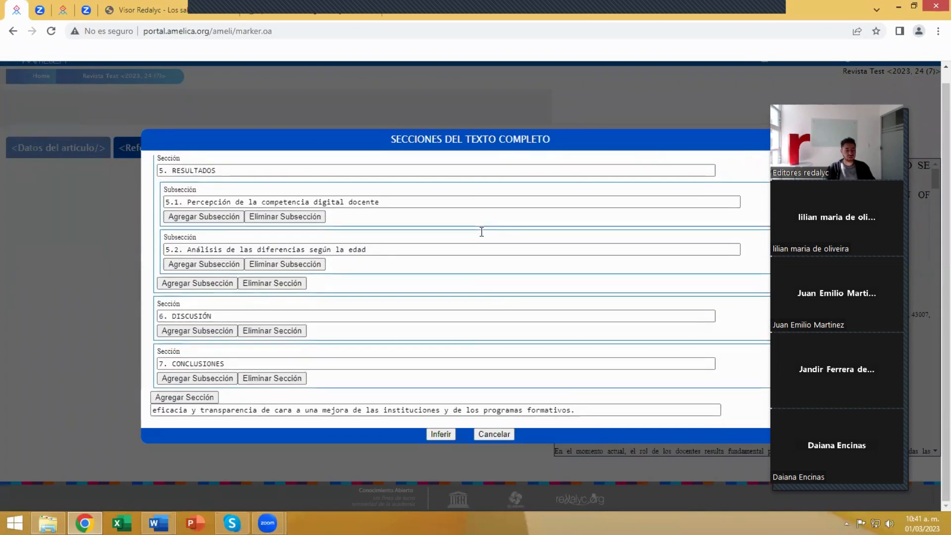
click(441, 434)
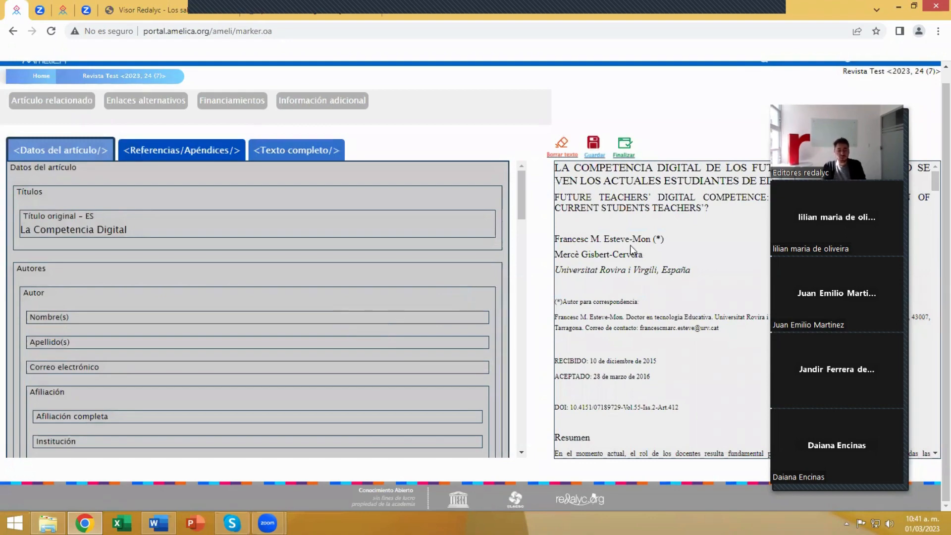
- Examine the article text and the fields for title, authors, affiliation and dates in the article data
scroll(679, 215, down, 1)
scroll(679, 216, down, 12)
scroll(679, 218, down, 8)
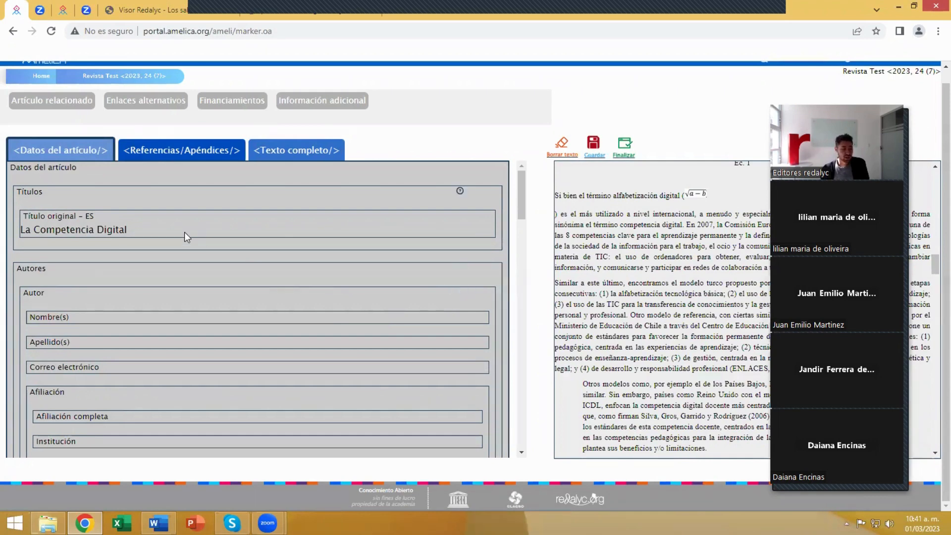
scroll(184, 231, down, 4)
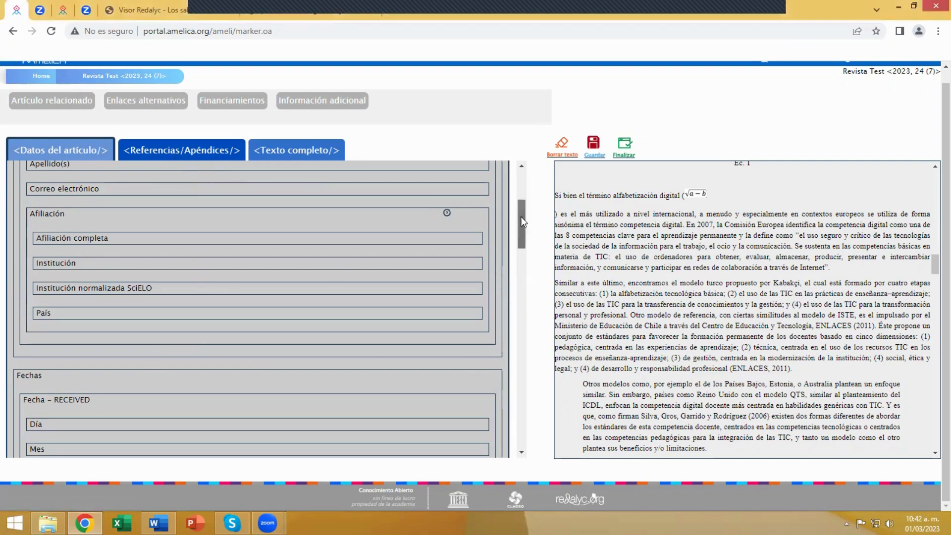
drag(521, 216, 518, 171)
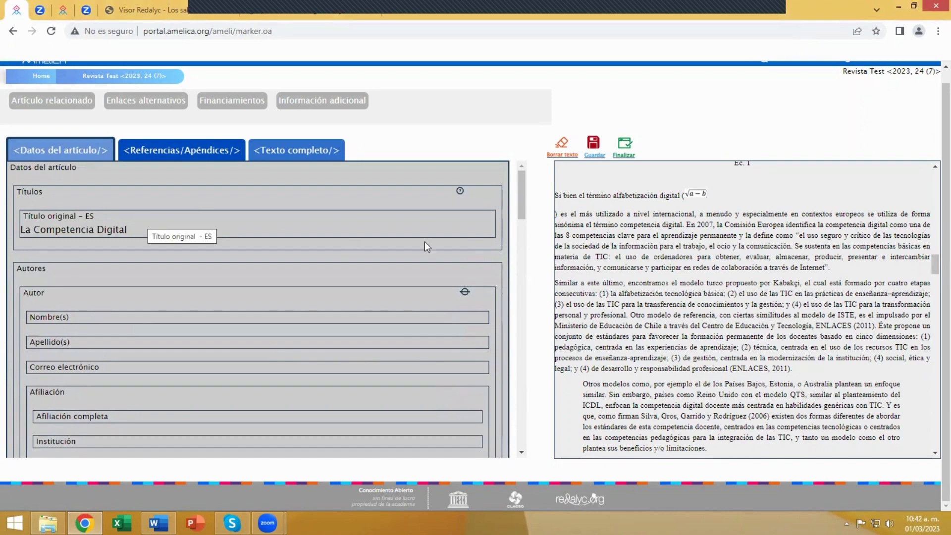
scroll(643, 275, up, 15)
scroll(644, 281, up, 10)
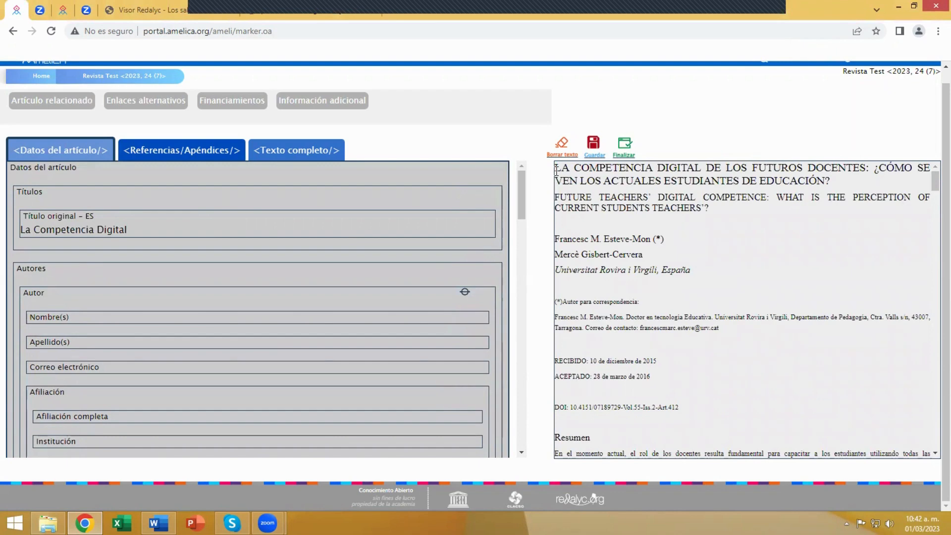
- Mark the full Spanish heading as the original title and add the English heading as a title in another language, set to Inglés
click(161, 226)
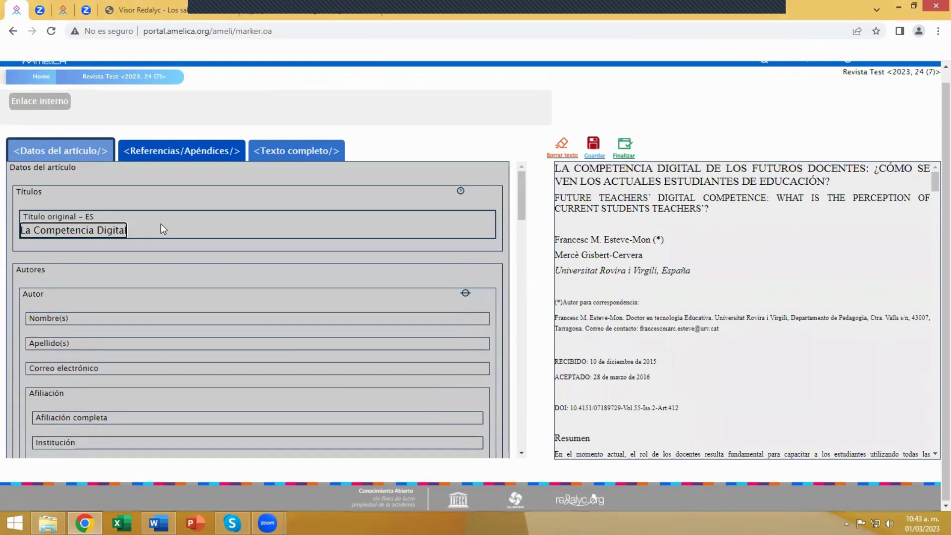
drag(555, 169, 830, 183)
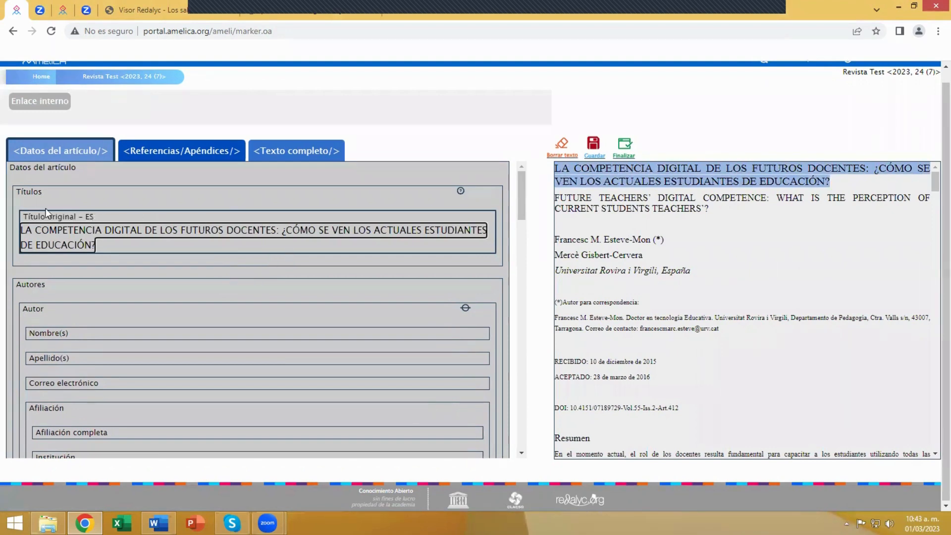
click(35, 198)
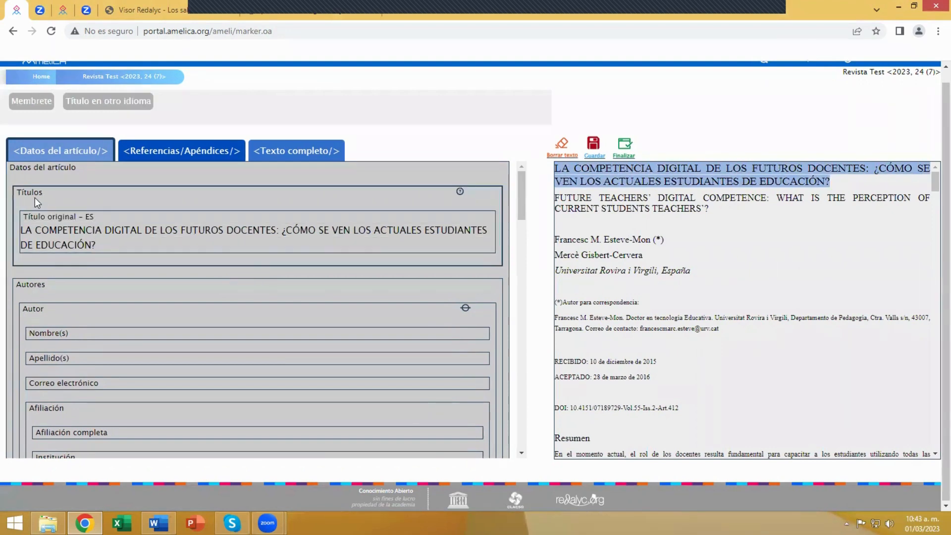
click(95, 105)
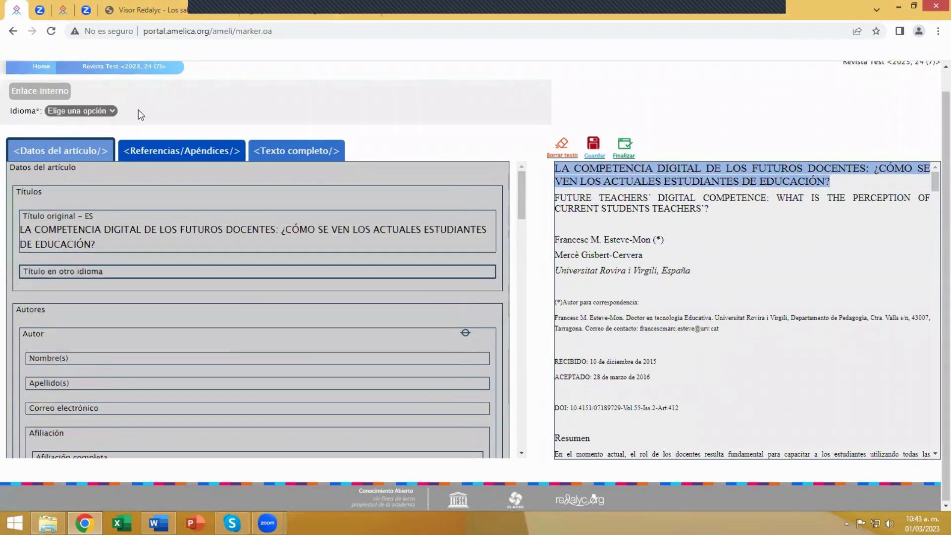
drag(557, 200, 733, 212)
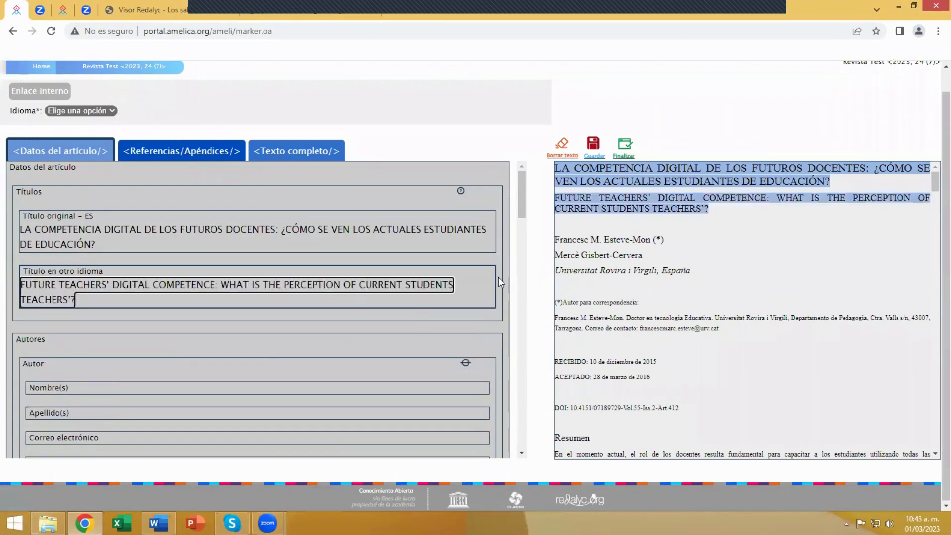
click(113, 112)
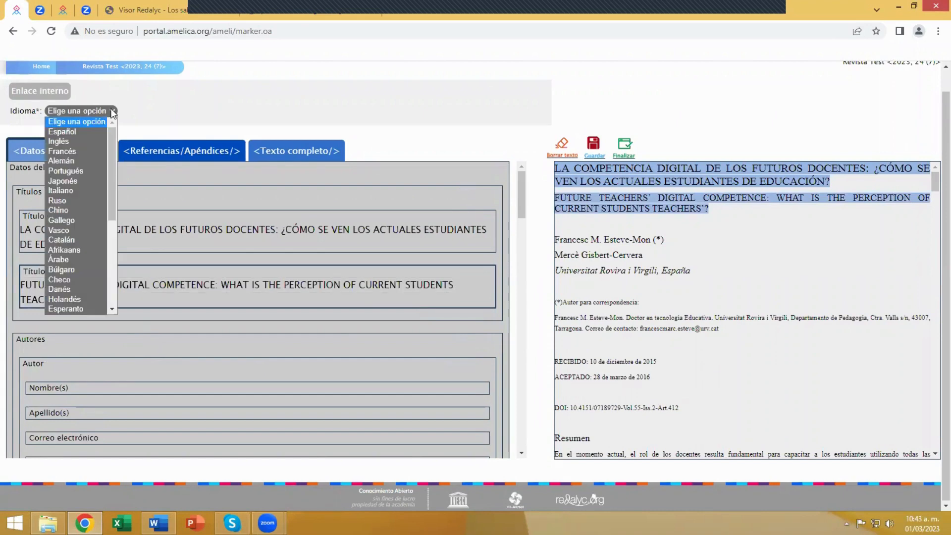
click(73, 141)
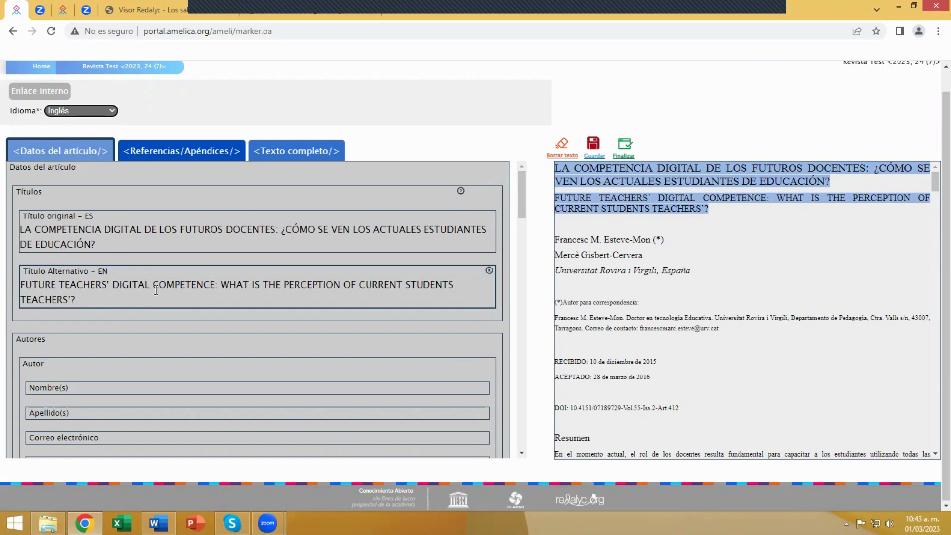
- Mark the first author's given name and surname from the article text in the author data
scroll(156, 289, down, 1)
scroll(59, 287, down, 1)
scroll(59, 287, down, 1)
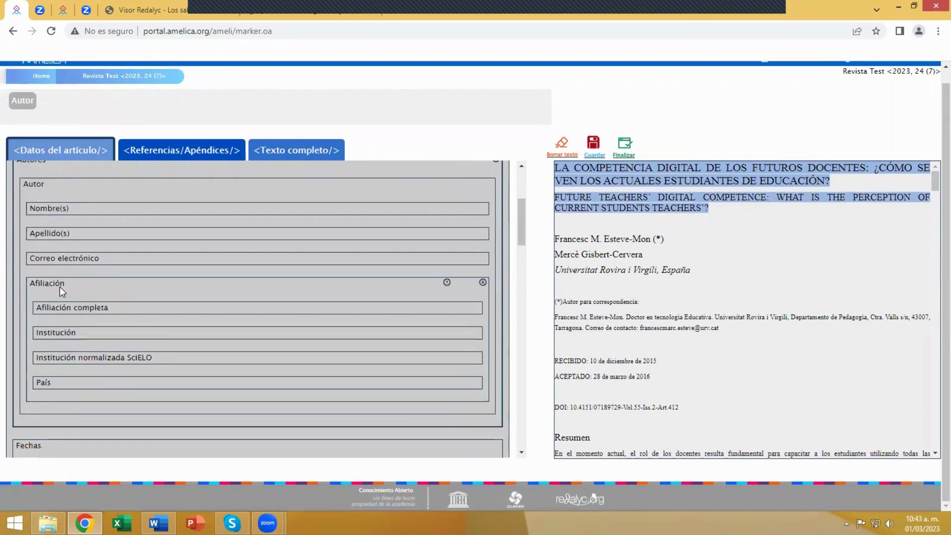
click(54, 208)
drag(601, 240, 554, 239)
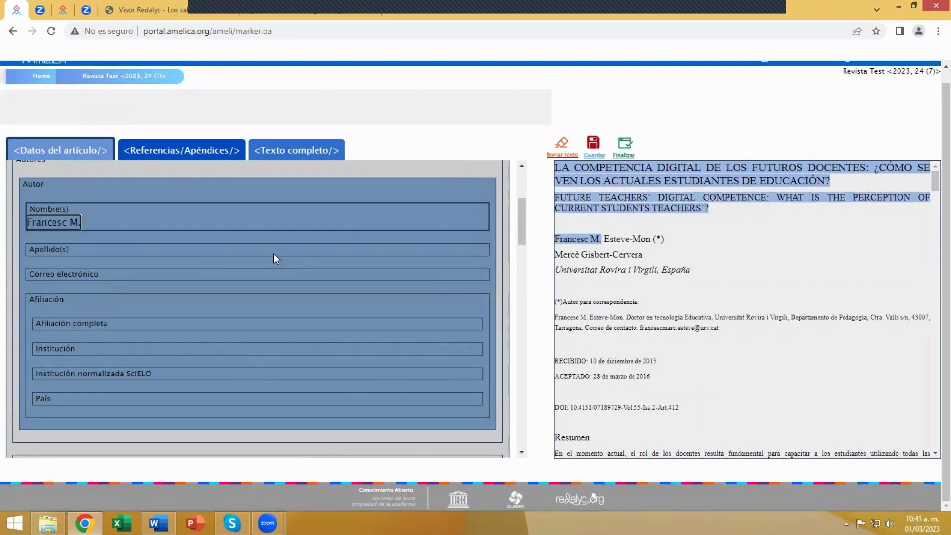
click(168, 254)
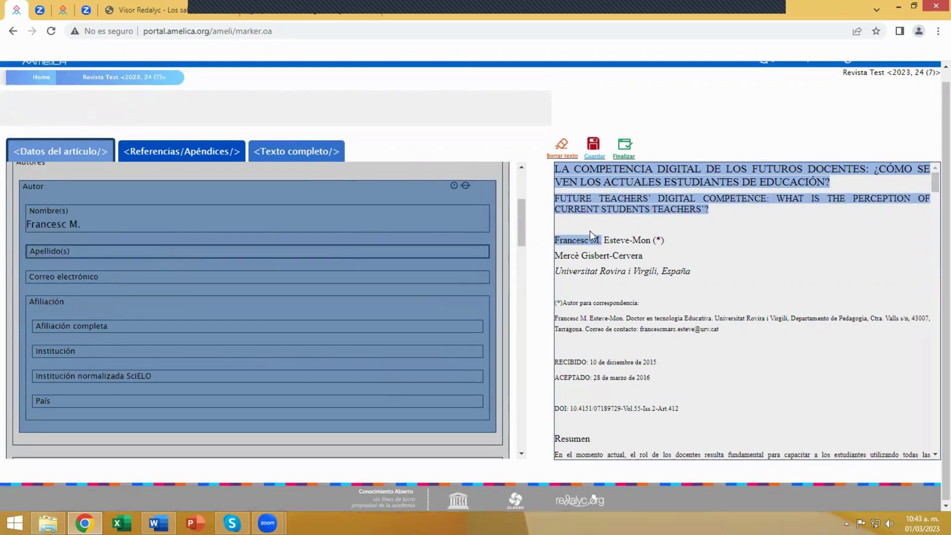
drag(602, 240, 651, 240)
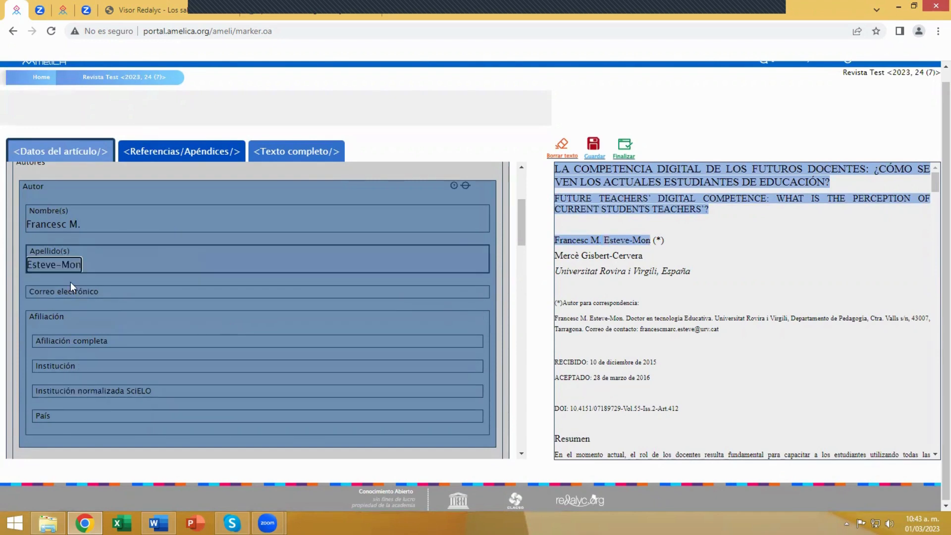
- Mark the contact e-mail from the correspondence note as the first author's e-mail address
click(80, 291)
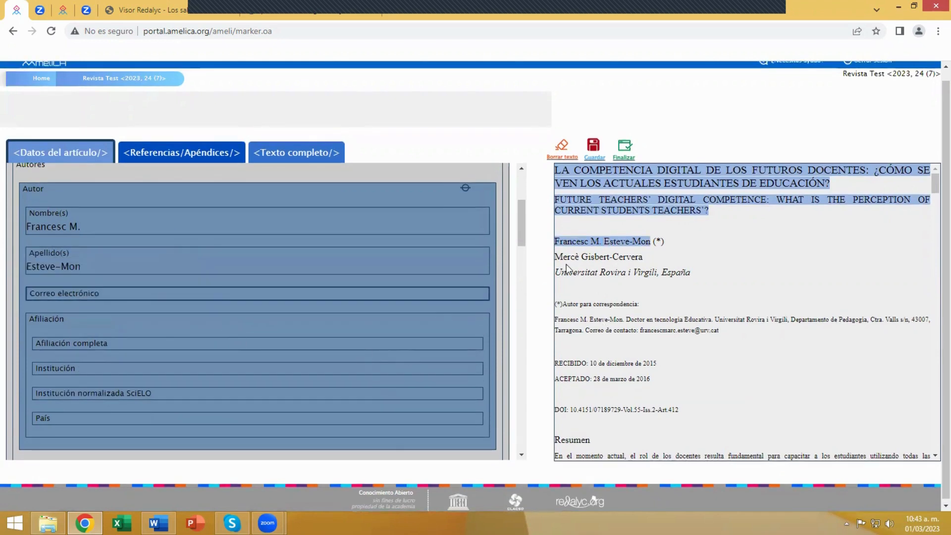
mouse_move(555, 257)
mouse_down()
mouse_move(617, 257)
mouse_move(554, 257)
mouse_up()
drag(641, 331, 719, 332)
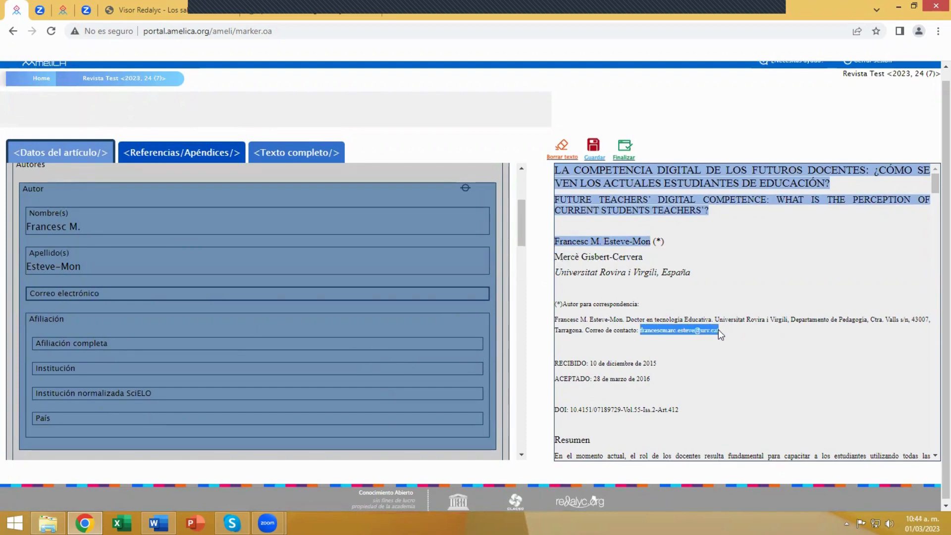
- Mark the whole correspondence paragraph as the author's full affiliation and "Universitat Rovira i Virgil" as the institution
click(111, 358)
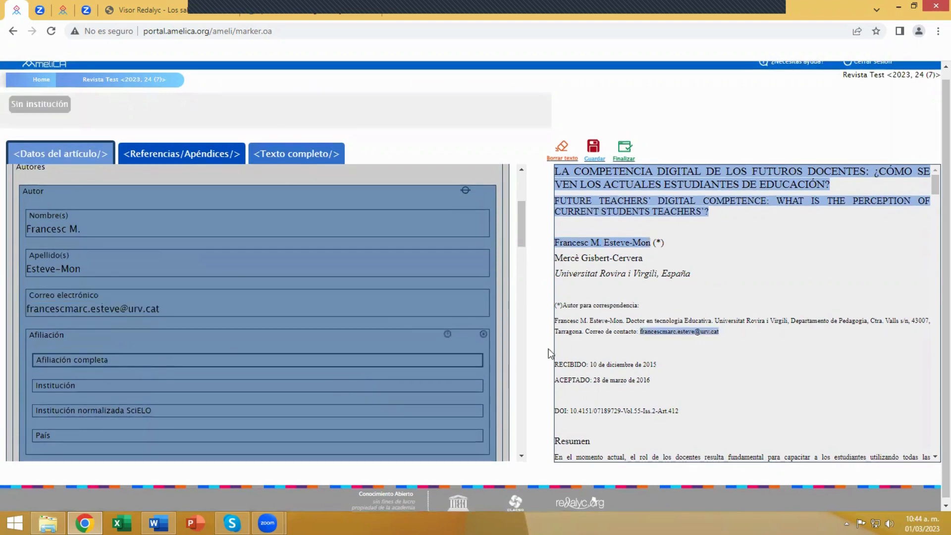
drag(556, 320, 724, 331)
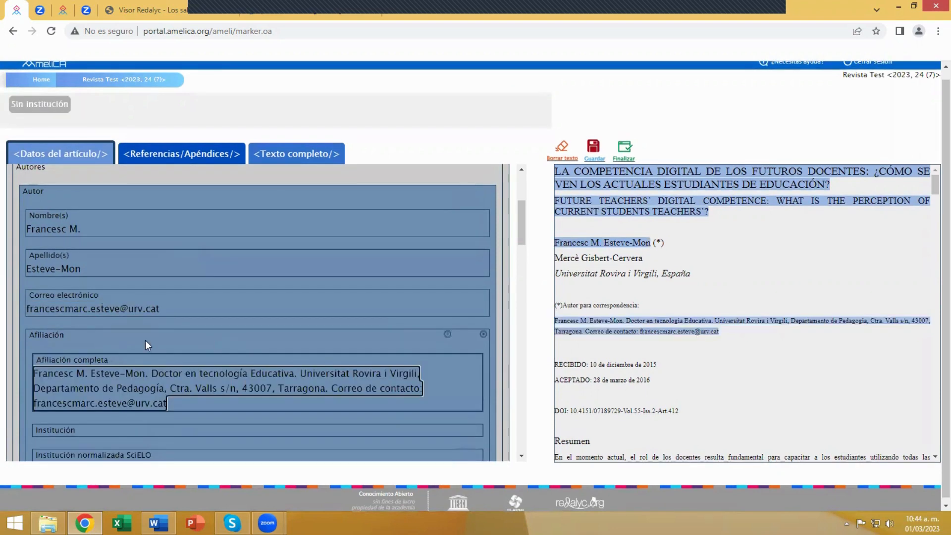
scroll(145, 341, down, 3)
click(72, 311)
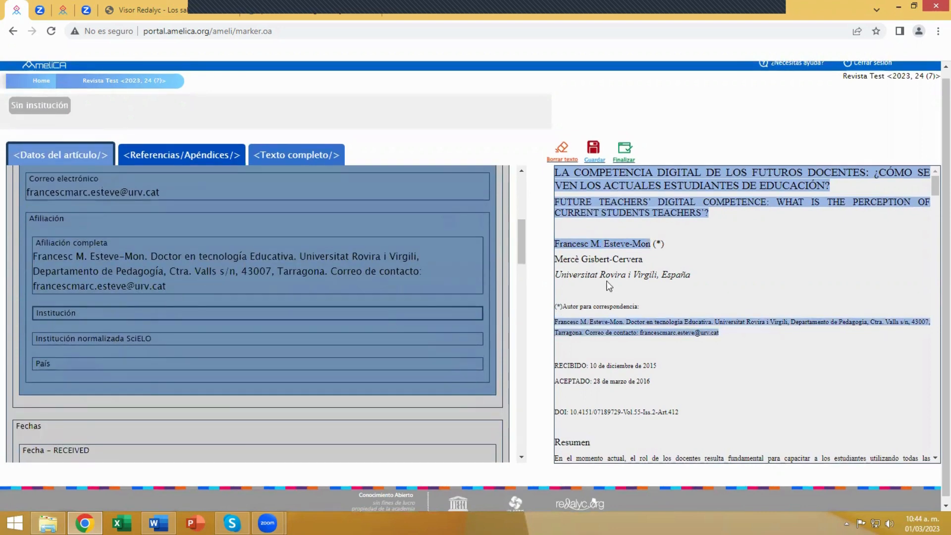
drag(657, 276, 554, 277)
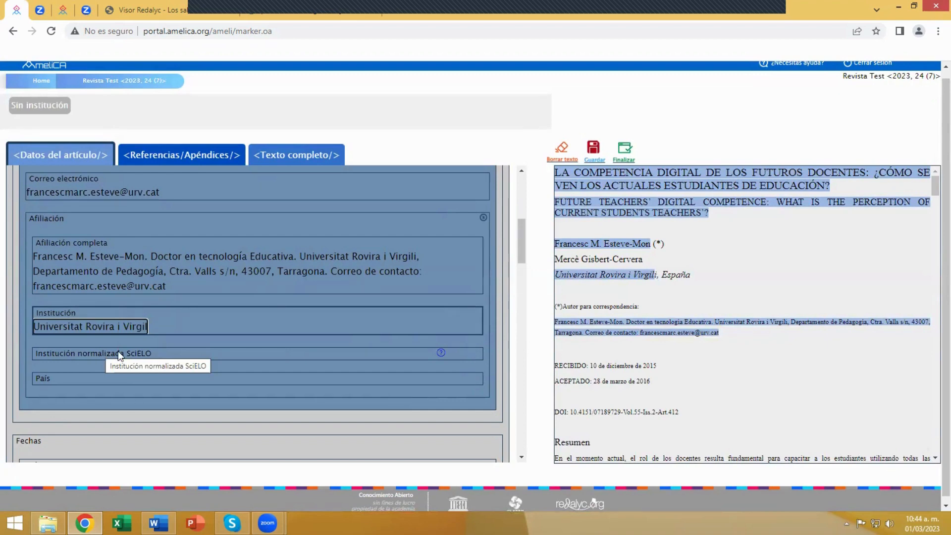
mouse_move(440, 354)
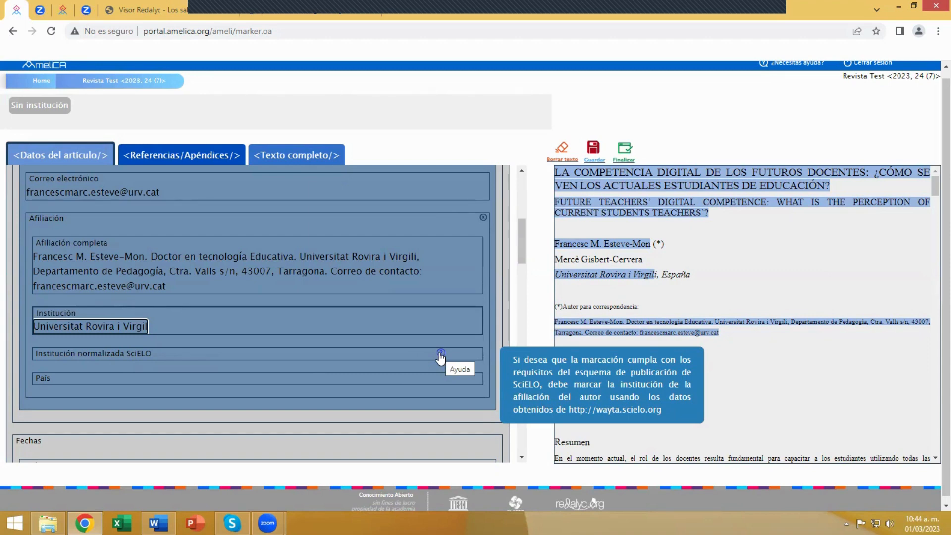
mouse_move(447, 220)
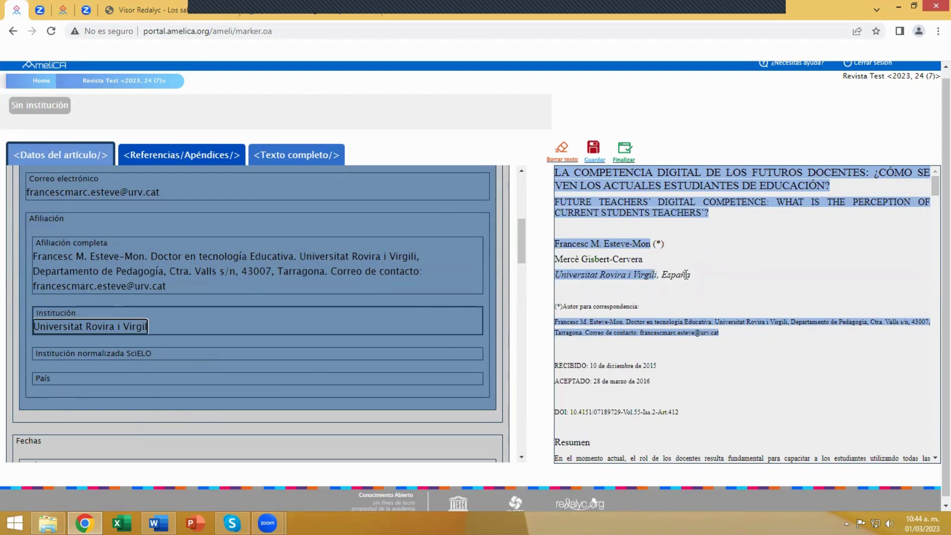
- Set the country of the first author's affiliation to España - ES
click(49, 378)
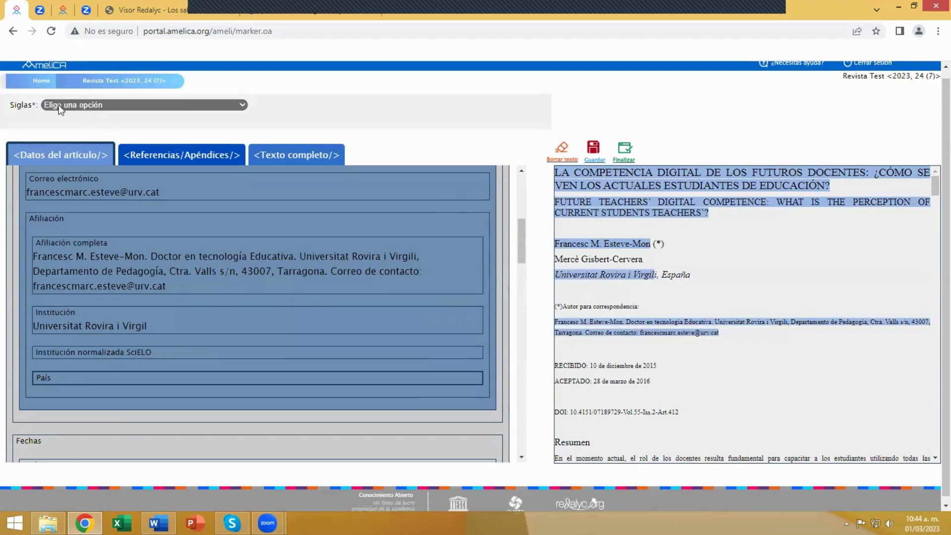
click(185, 108)
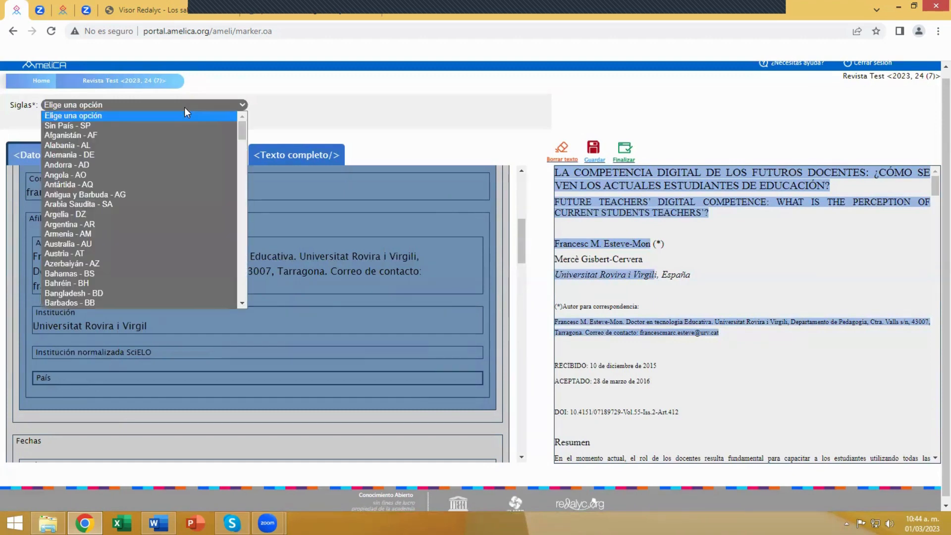
scroll(127, 168, down, 10)
scroll(127, 168, down, 5)
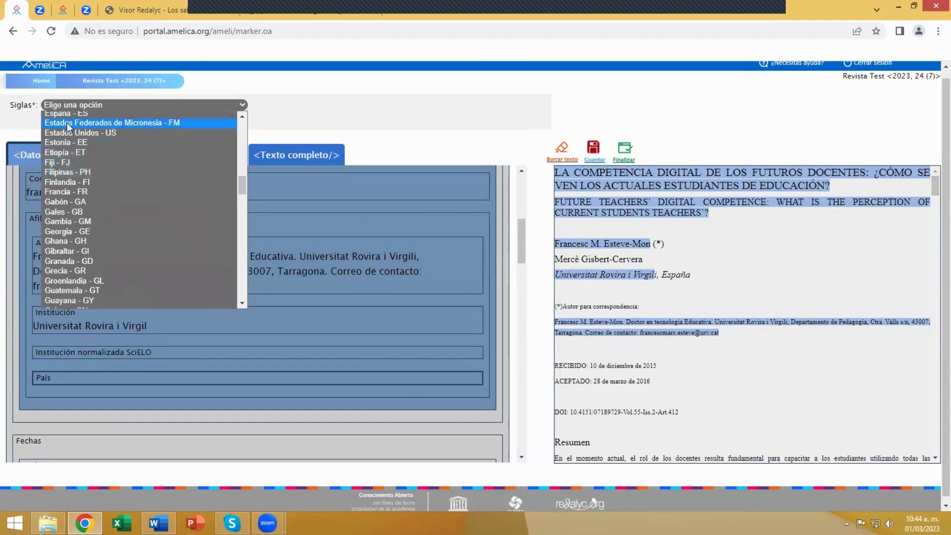
click(65, 118)
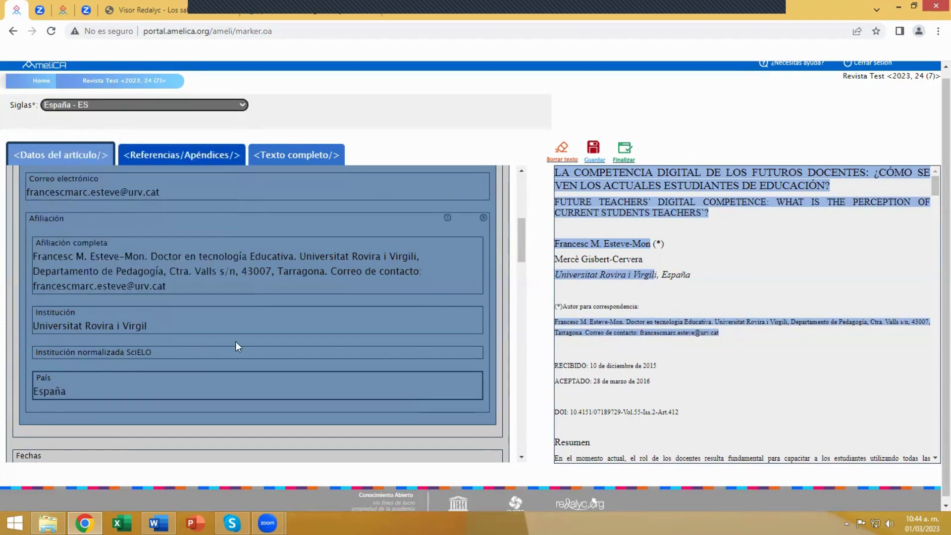
- Add a second, empty author block to the authors and delete it
scroll(236, 341, up, 3)
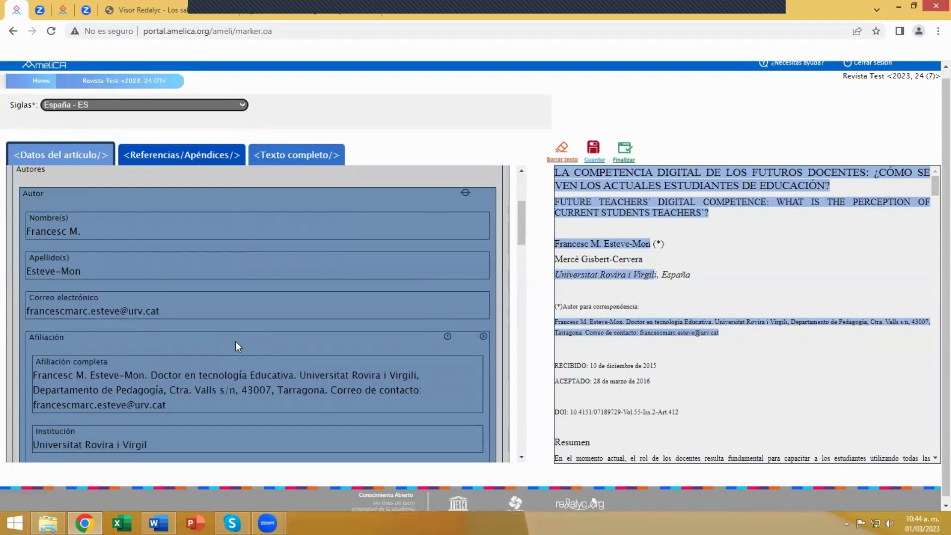
click(42, 201)
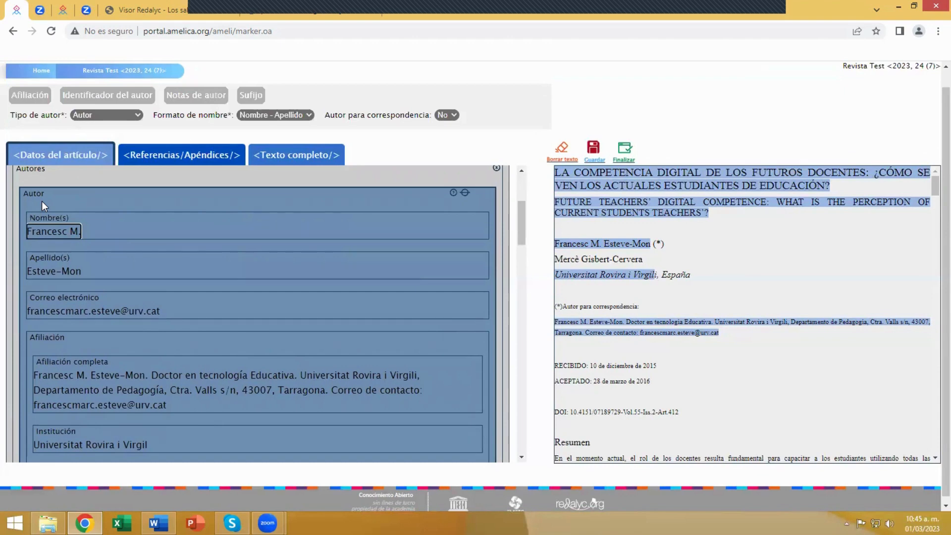
click(32, 174)
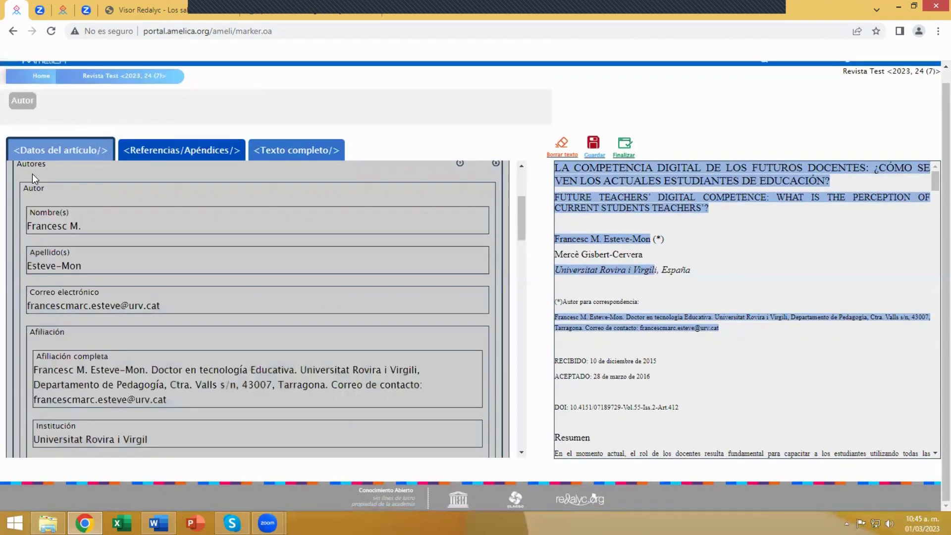
click(23, 105)
scroll(166, 272, down, 3)
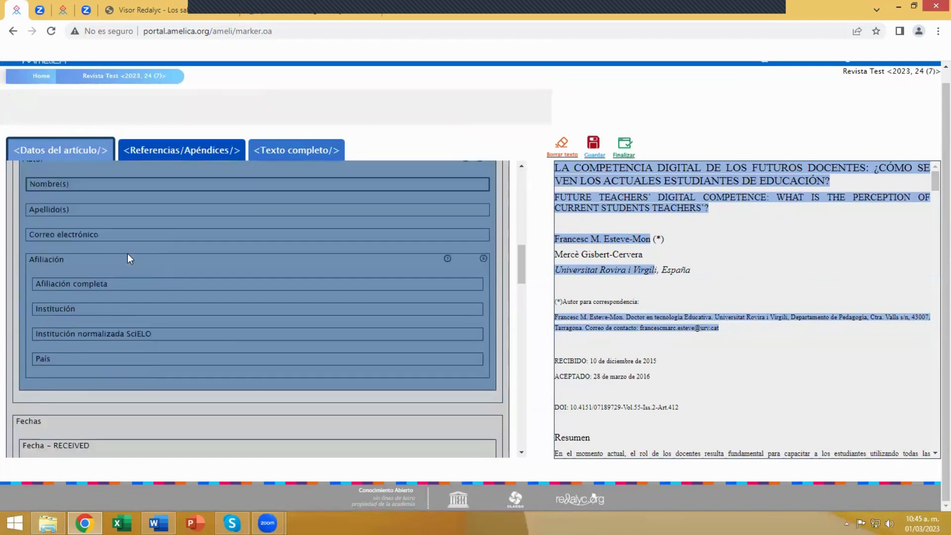
scroll(115, 281, up, 1)
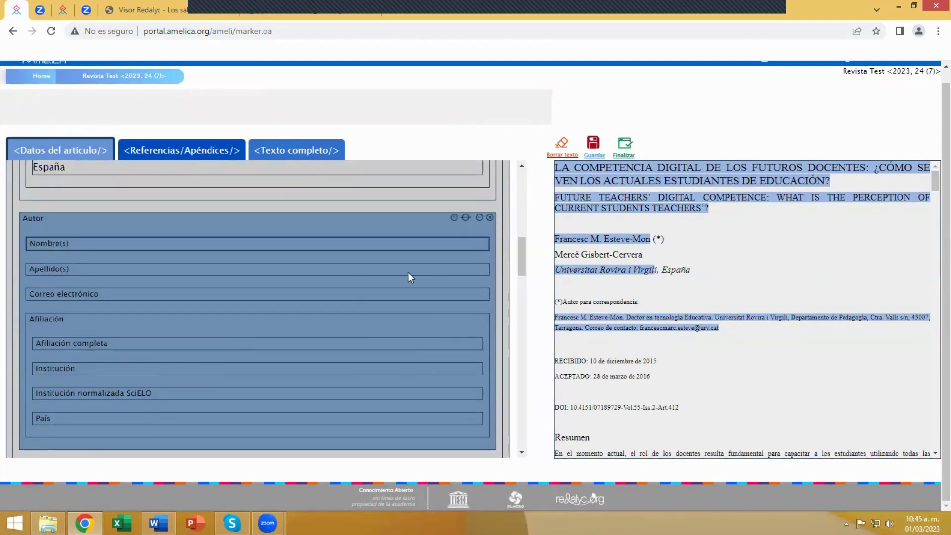
click(490, 218)
- Set the article's received date to 10 December 2015
scroll(226, 263, down, 2)
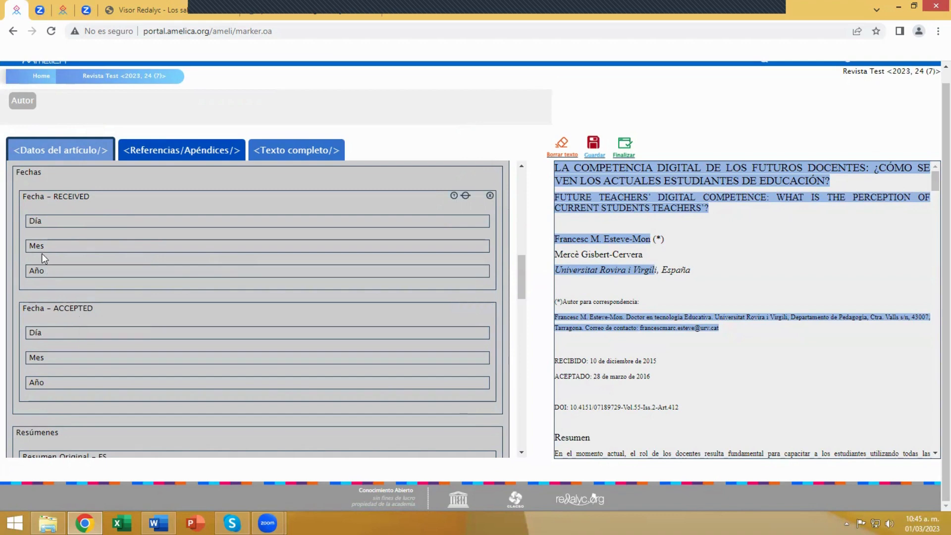
click(55, 207)
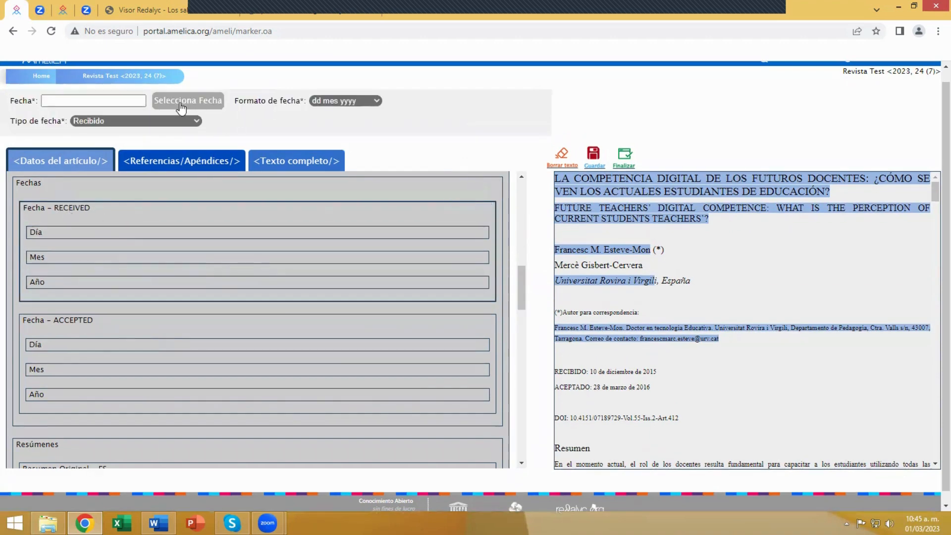
click(201, 105)
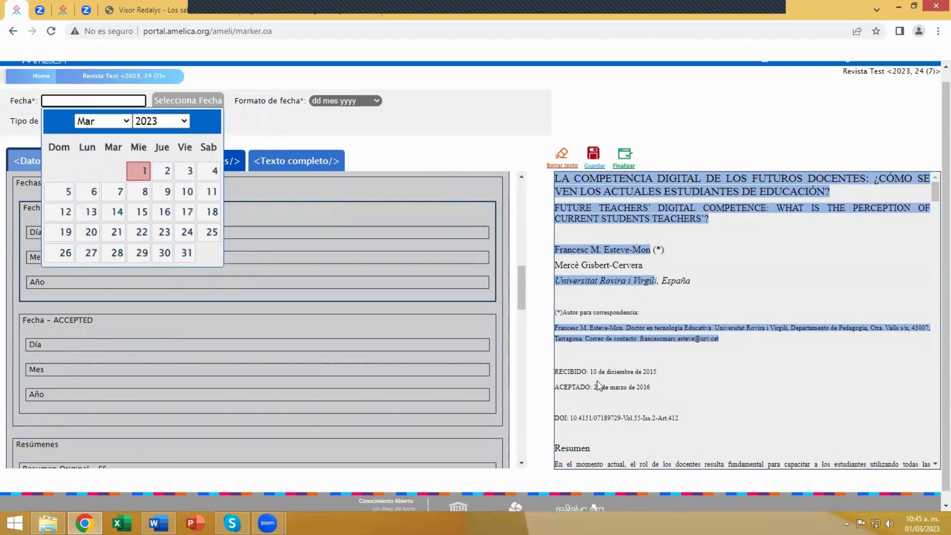
click(183, 122)
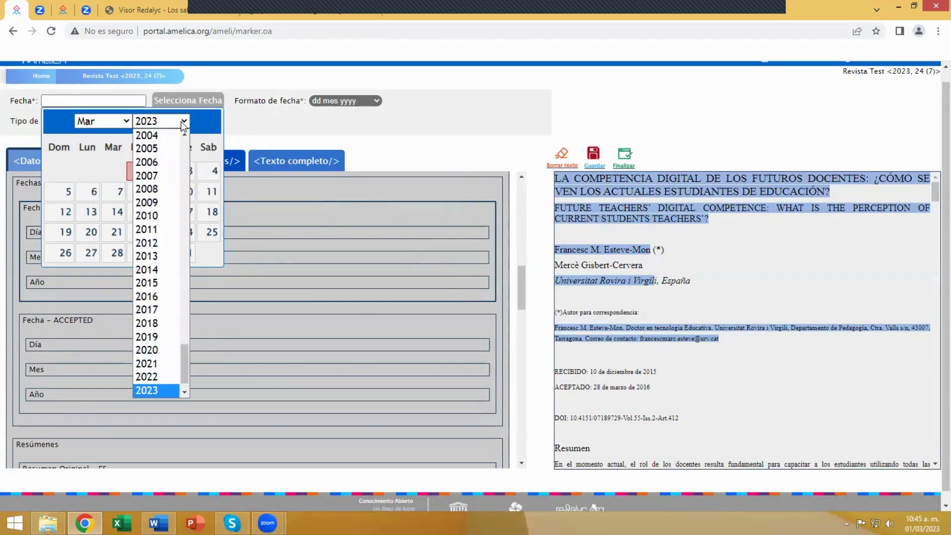
click(151, 282)
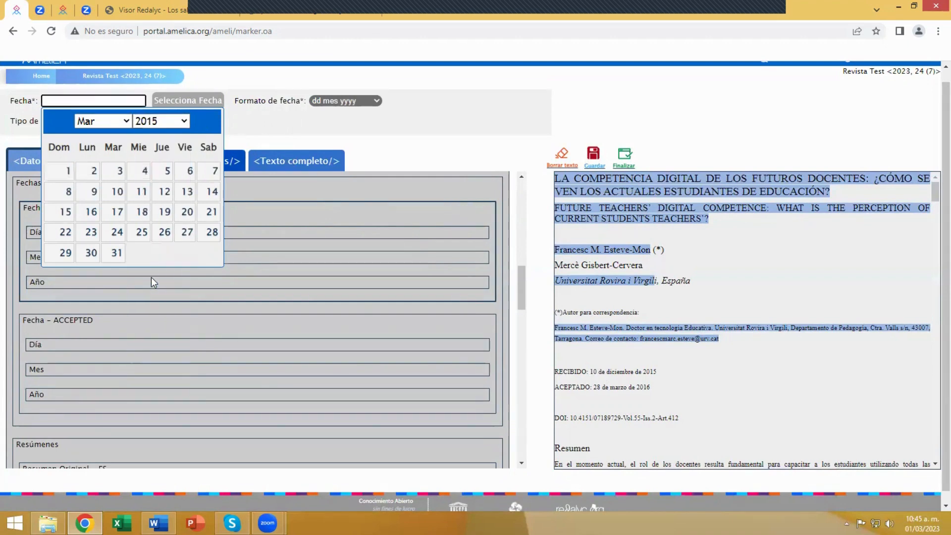
click(131, 122)
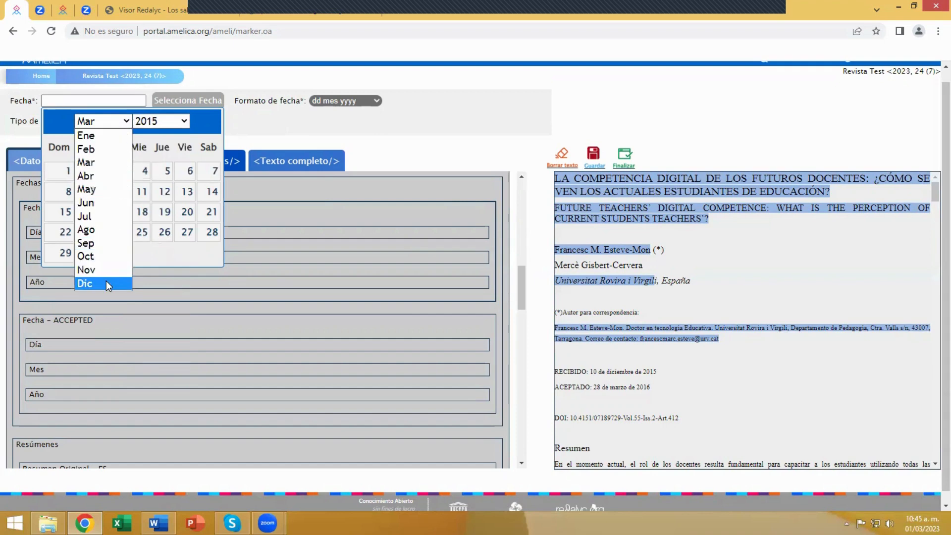
click(106, 281)
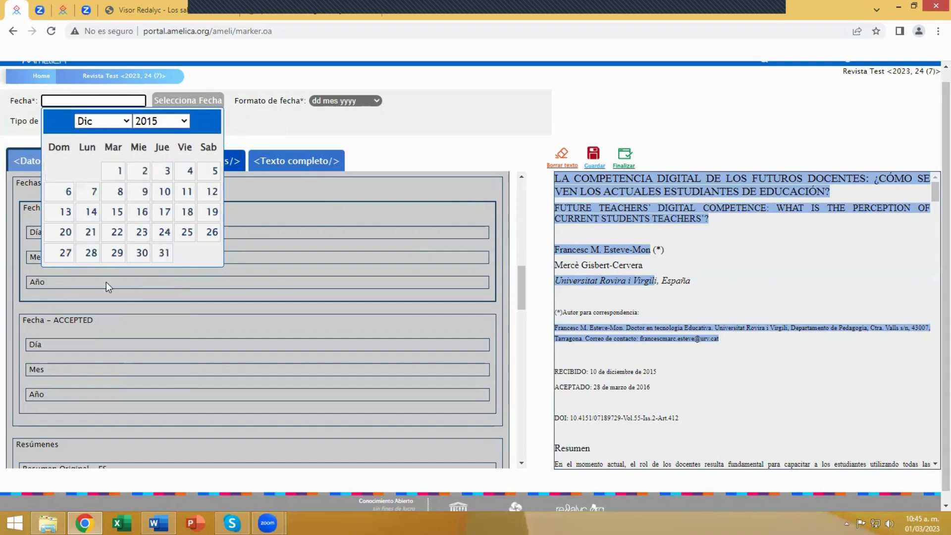
click(165, 192)
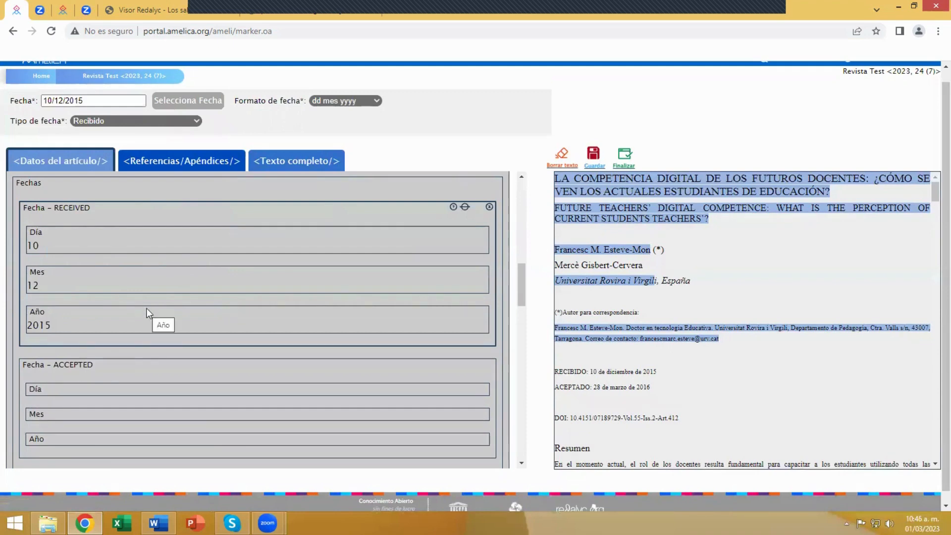
- Set the article's accepted date to 28 March 2016
scroll(141, 317, down, 1)
click(70, 311)
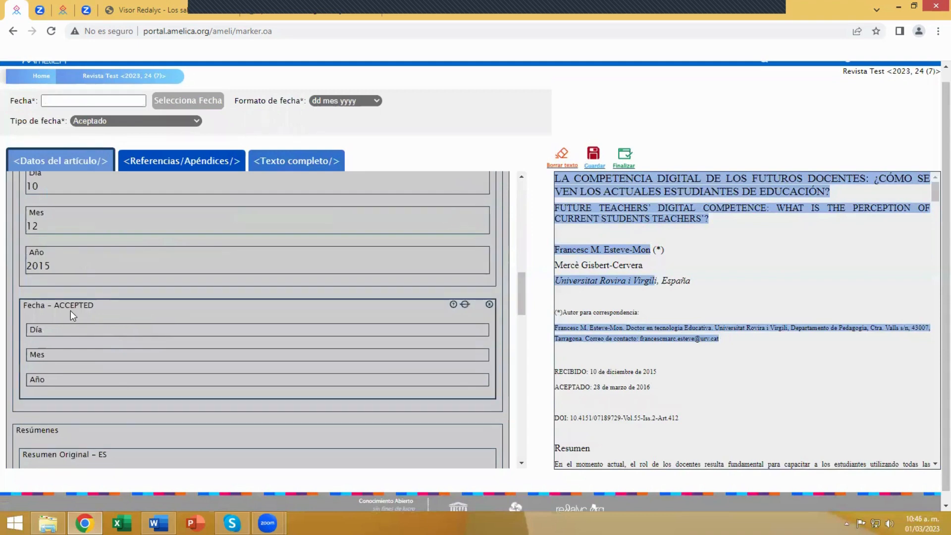
click(206, 102)
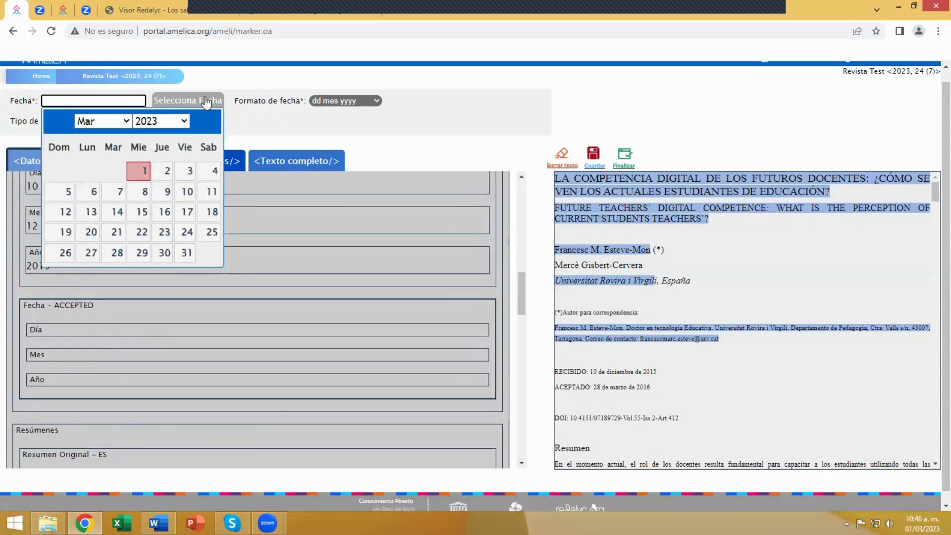
click(176, 121)
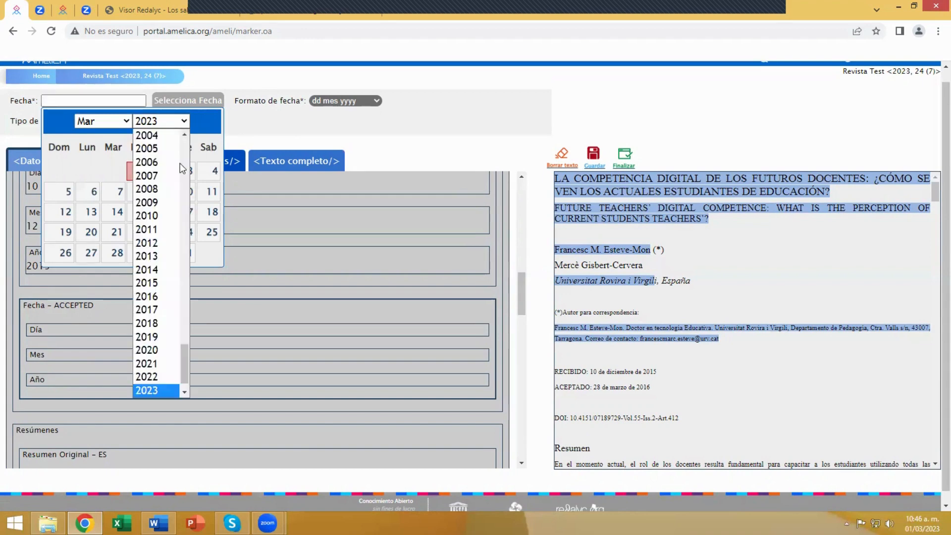
click(147, 296)
click(130, 122)
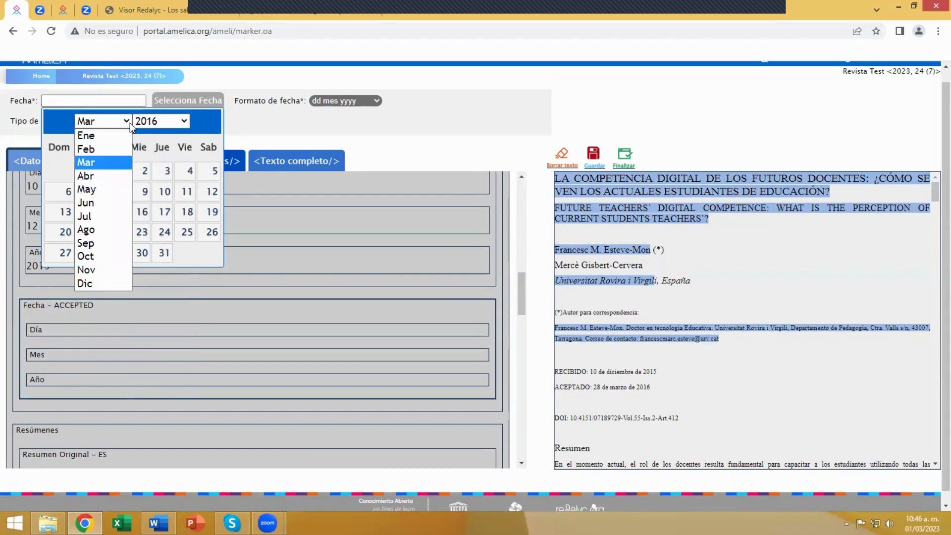
click(103, 163)
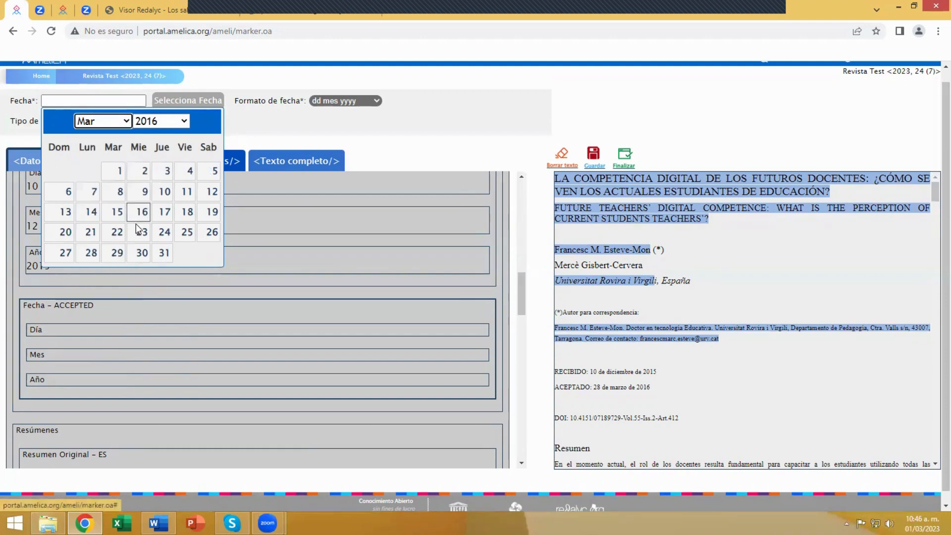
click(90, 253)
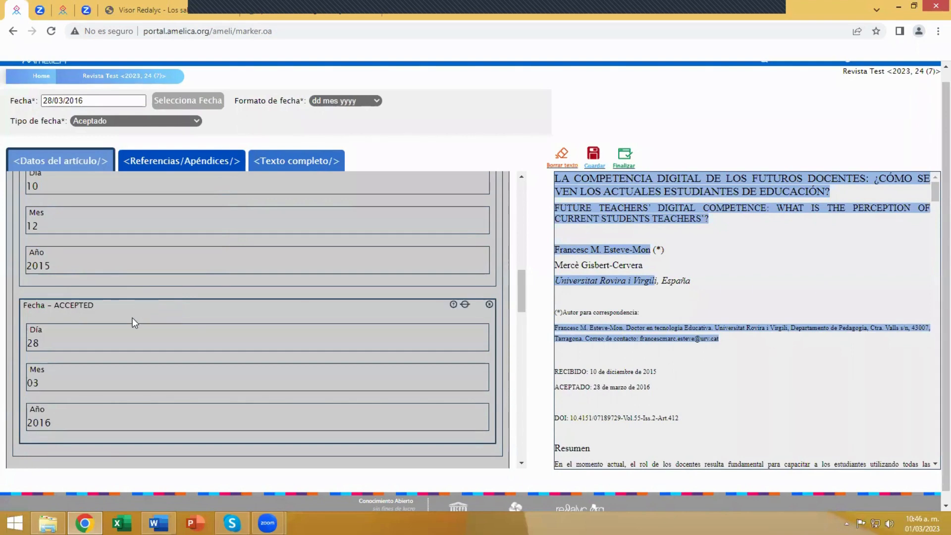
- Add an extra empty date block to the dates, view its date type options, and delete the block
scroll(132, 320, up, 1)
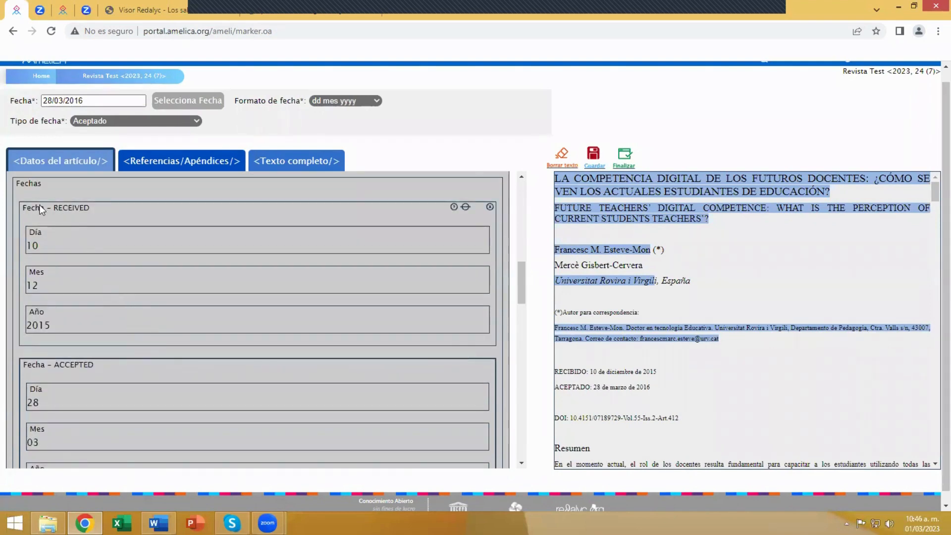
click(28, 186)
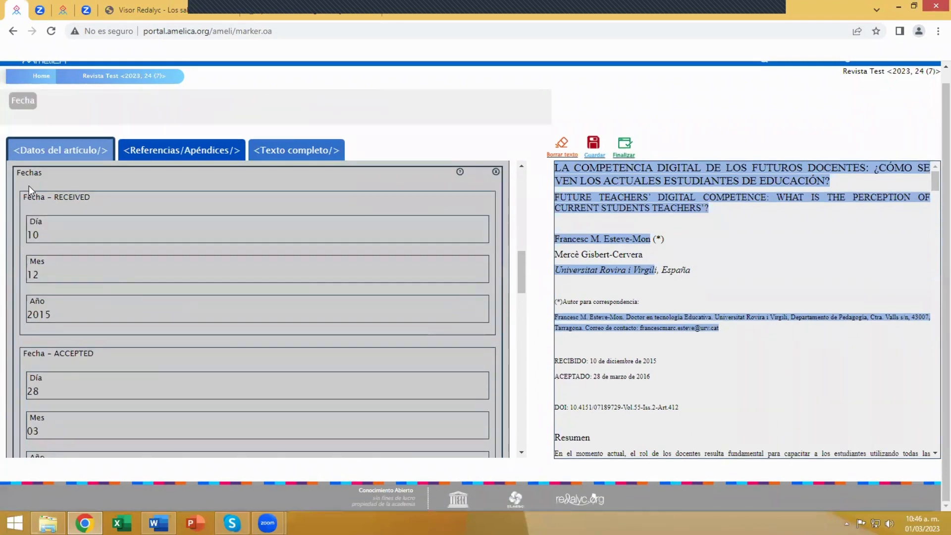
click(19, 109)
scroll(132, 289, down, 5)
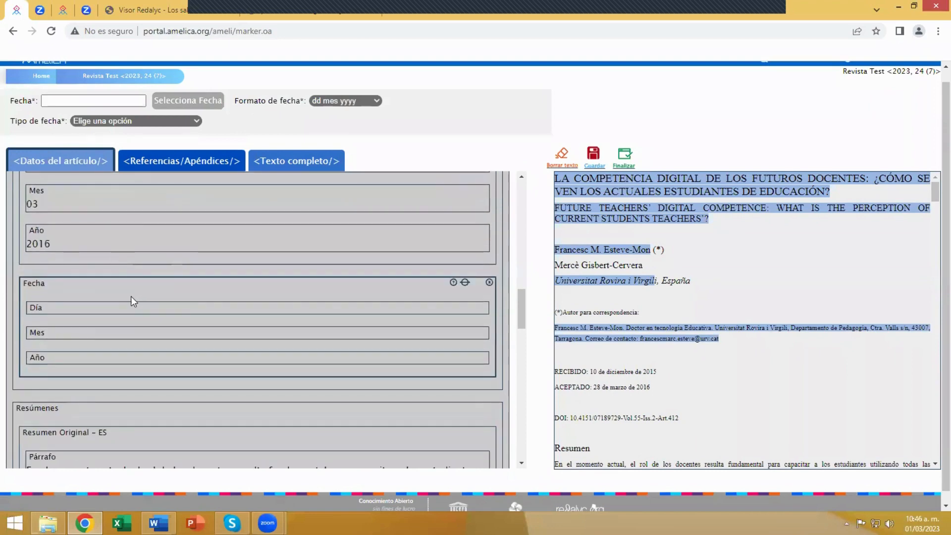
click(196, 121)
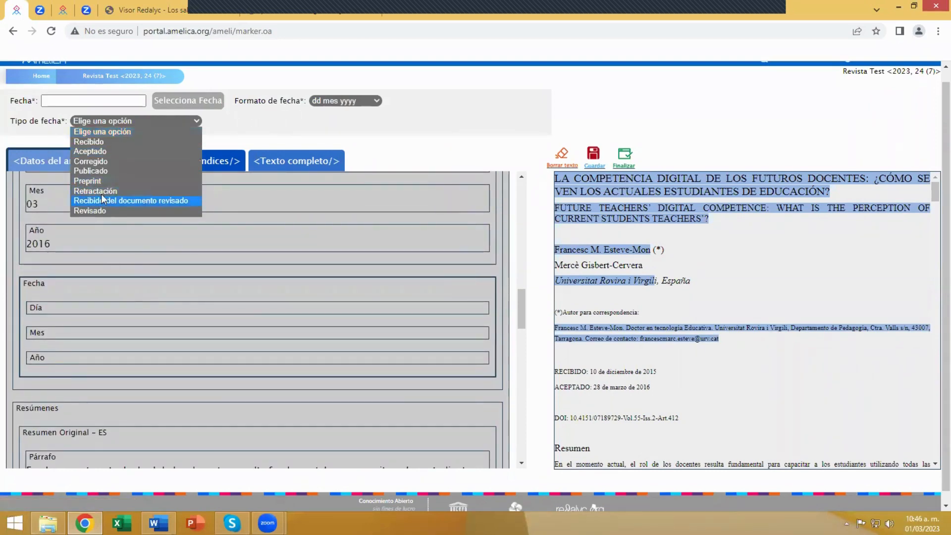
click(202, 113)
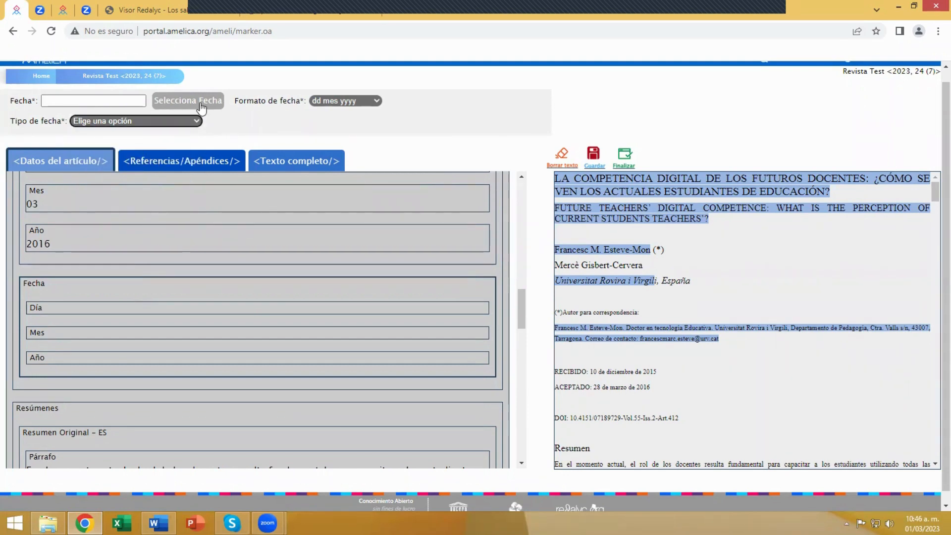
mouse_move(371, 370)
click(490, 284)
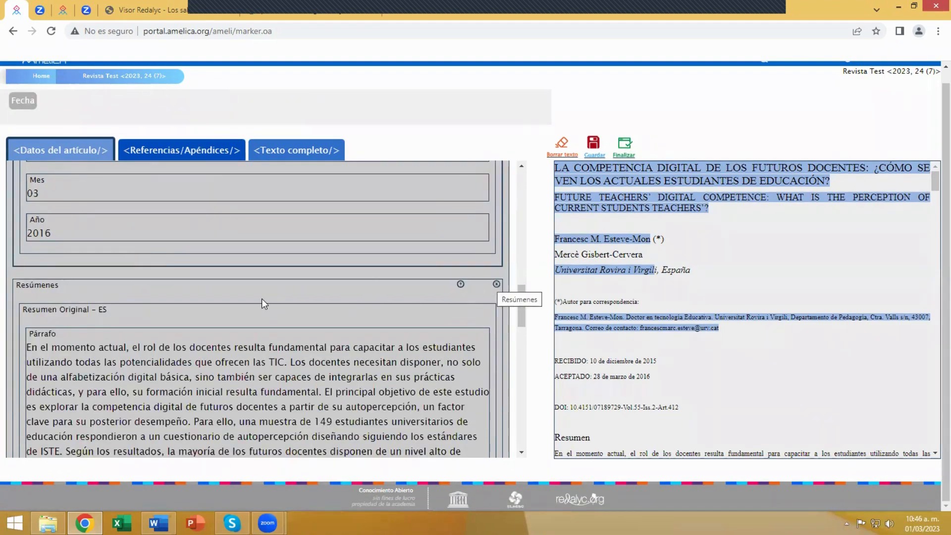
- Review the marked Spanish and English abstracts, both keyword groups and the DOI against the article text
scroll(262, 298, down, 1)
scroll(170, 296, down, 1)
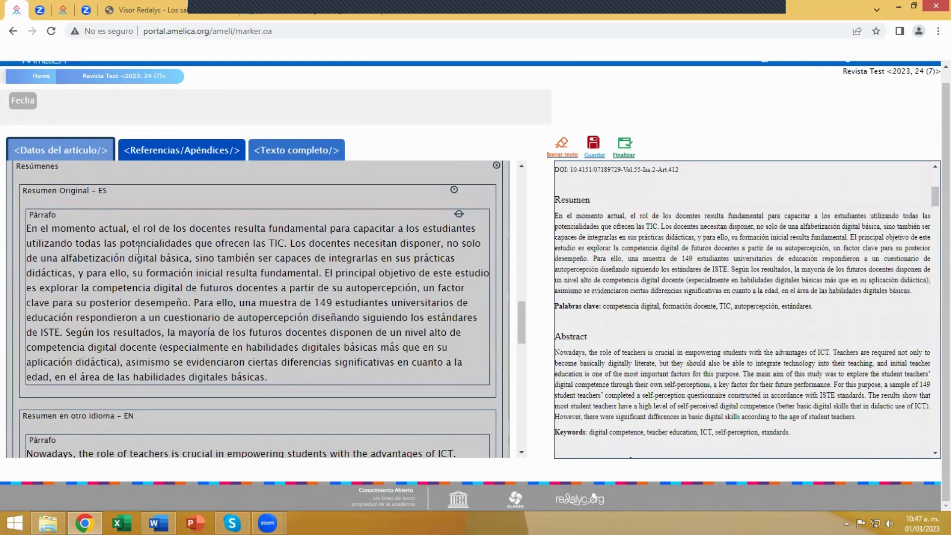
scroll(138, 250, down, 3)
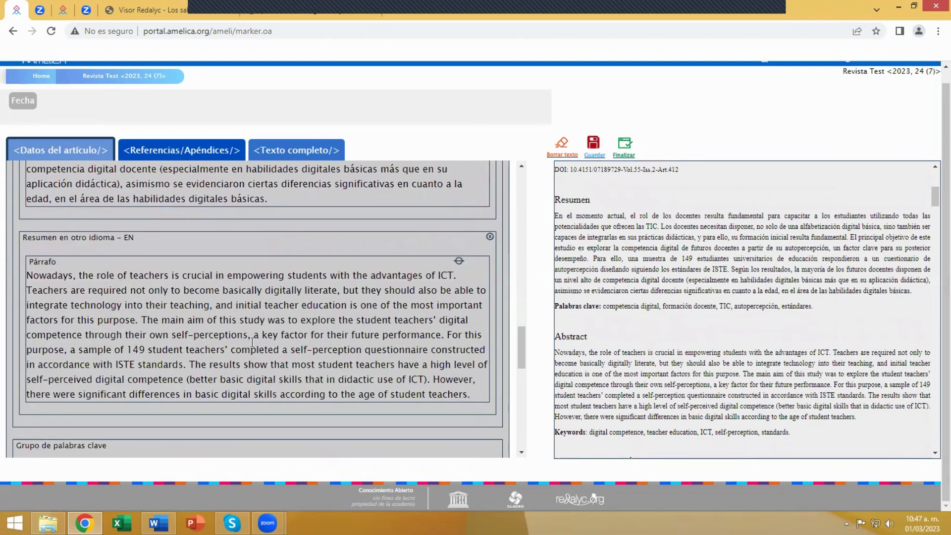
scroll(294, 348, down, 5)
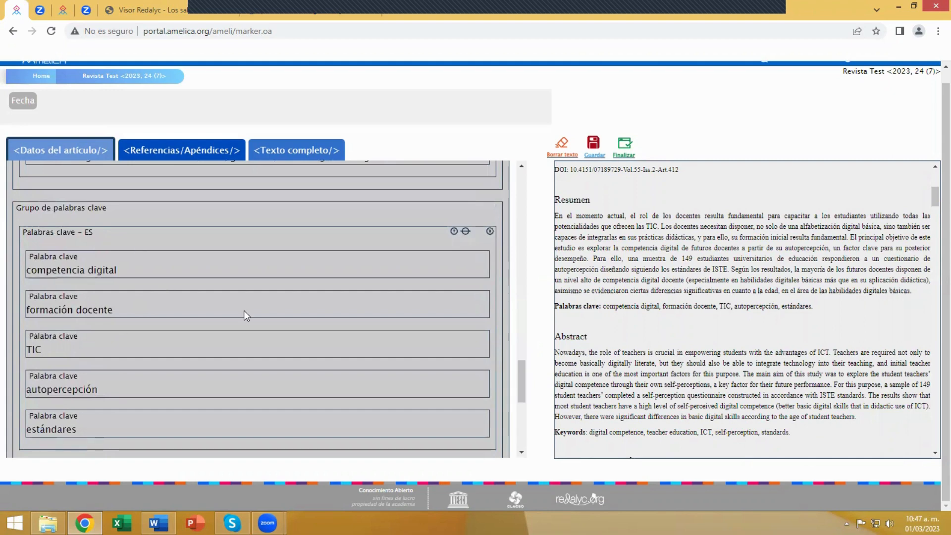
scroll(516, 325, down, 5)
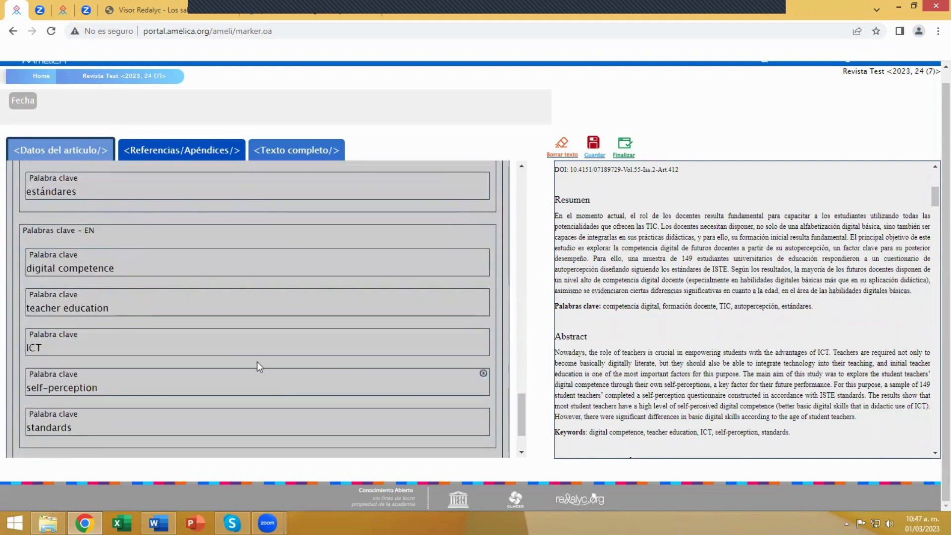
scroll(231, 339, down, 2)
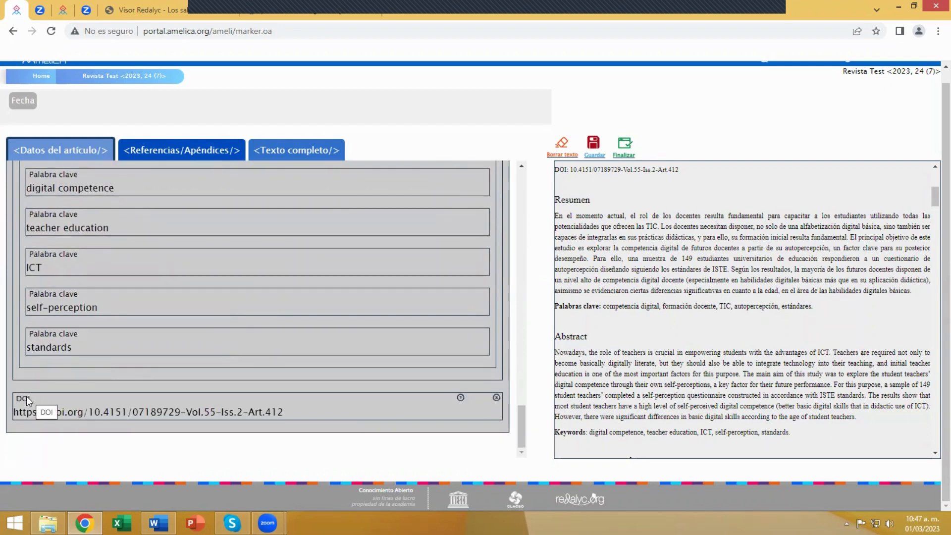
scroll(400, 350, up, 20)
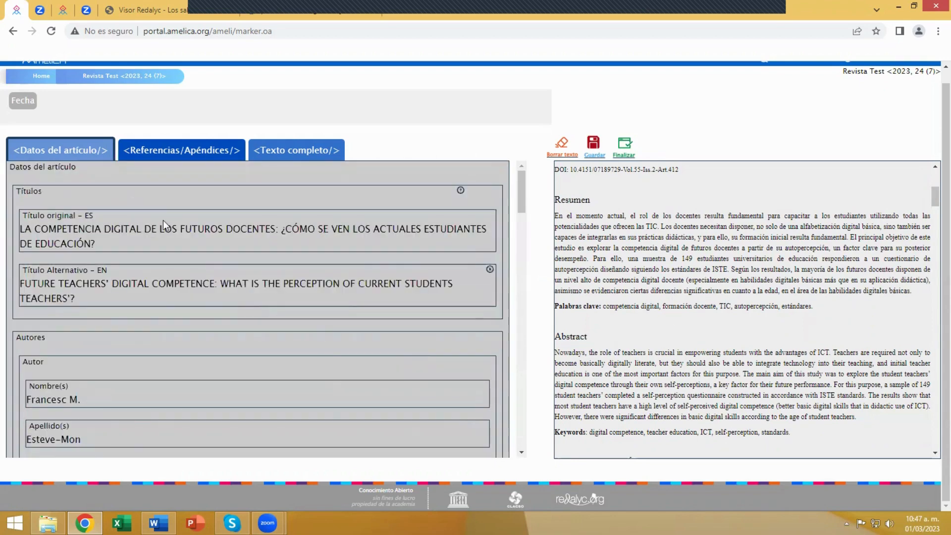
- Add a Financiamientos section to the article data and mark "Ministerio de Economía y Competitividad del Gobierno de España" from the acknowledgements as its source
click(32, 170)
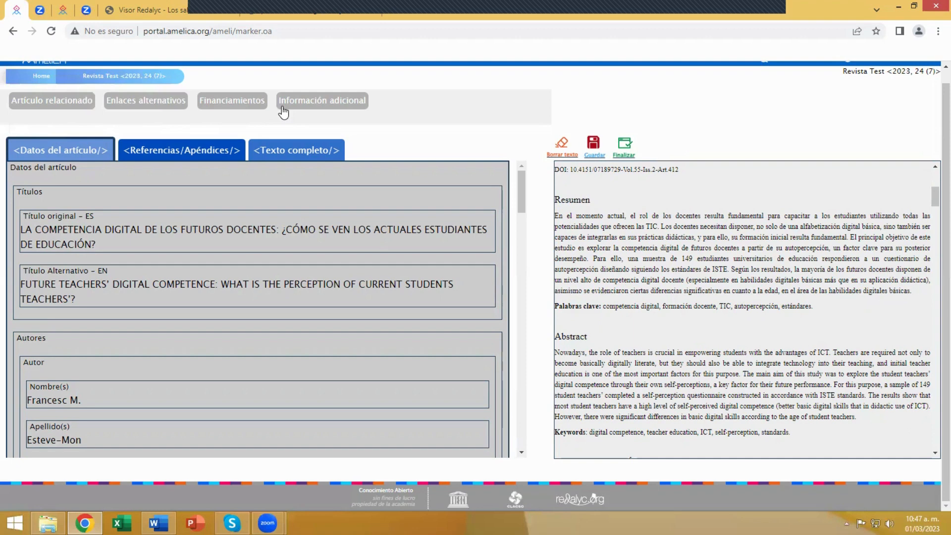
click(231, 101)
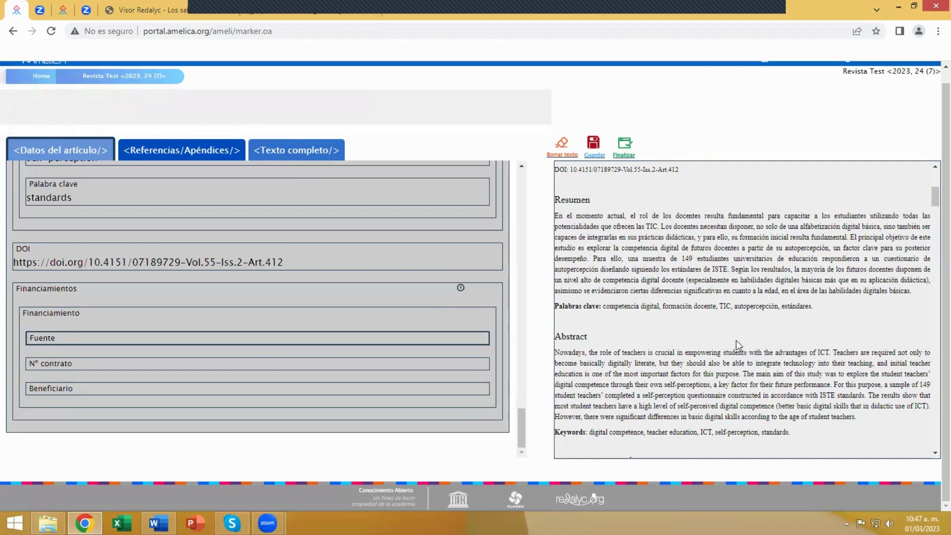
scroll(662, 343, down, 5)
scroll(662, 342, down, 20)
scroll(662, 343, down, 20)
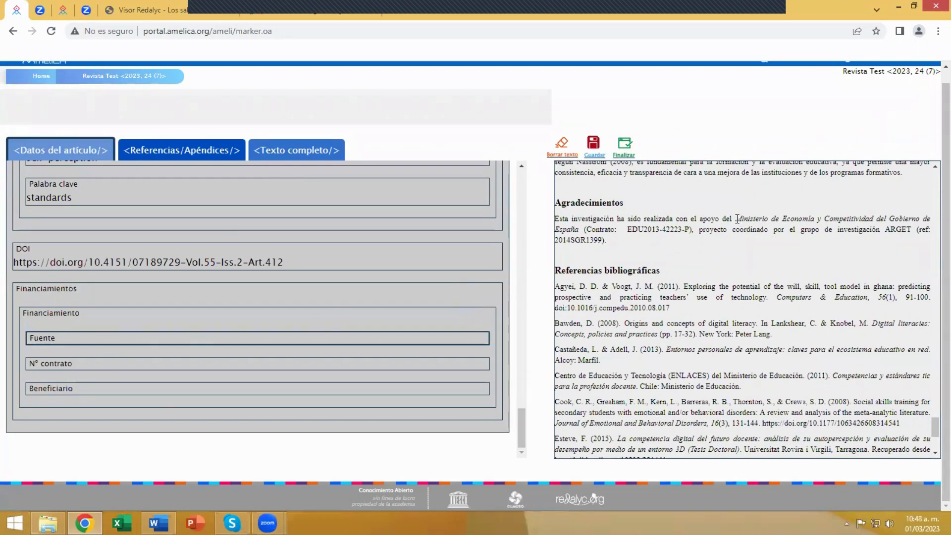
drag(735, 219, 578, 229)
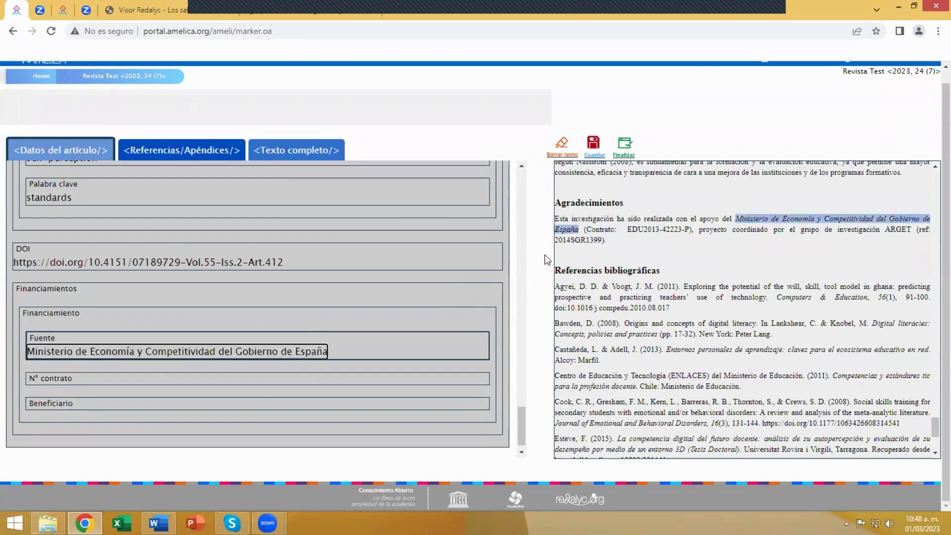
- Mark the contract number from the acknowledgements as the funding's Nº contrato and the article's Spanish title as its Beneficiario
click(113, 378)
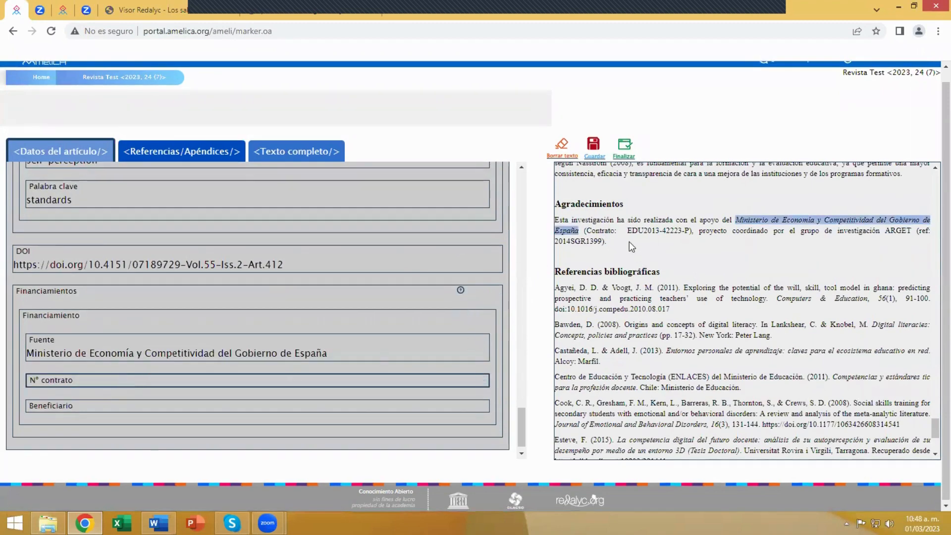
drag(627, 230, 690, 231)
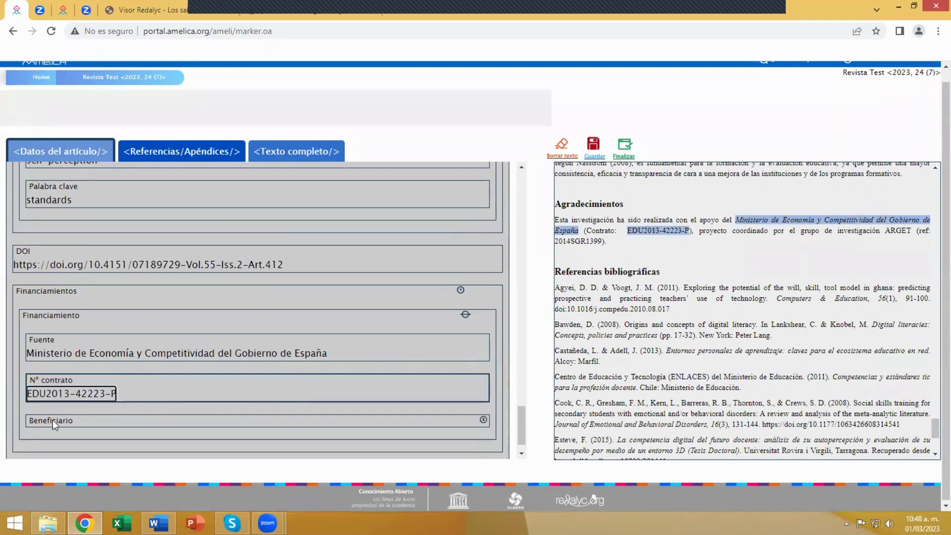
click(54, 425)
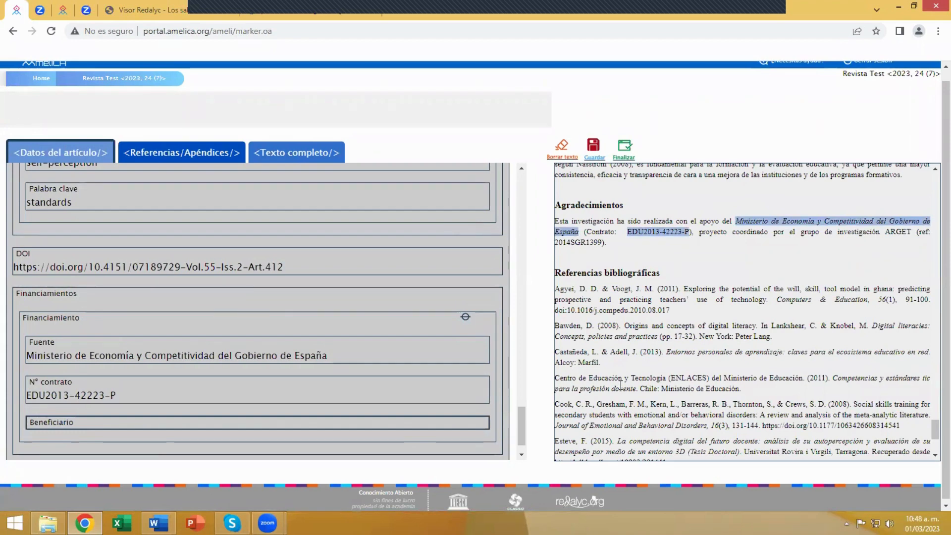
drag(934, 430, 535, 163)
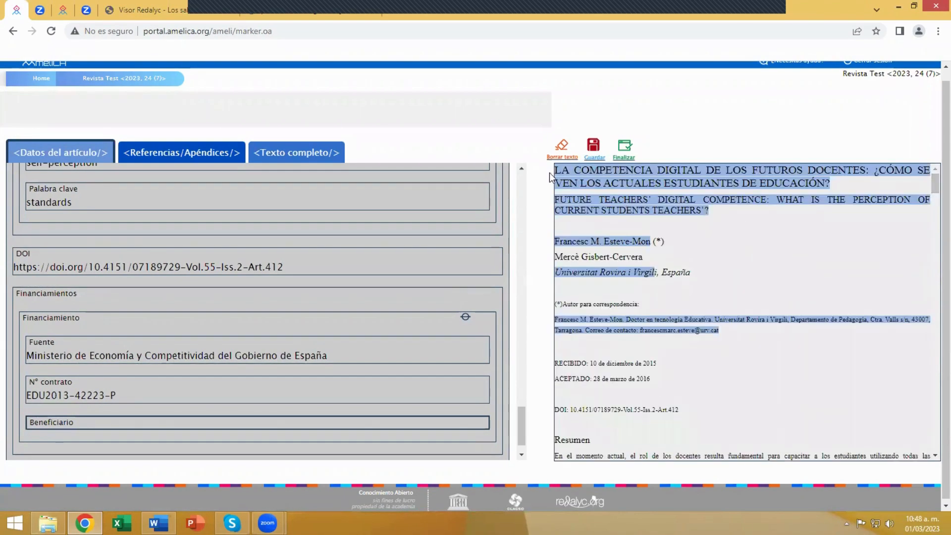
drag(555, 170, 832, 185)
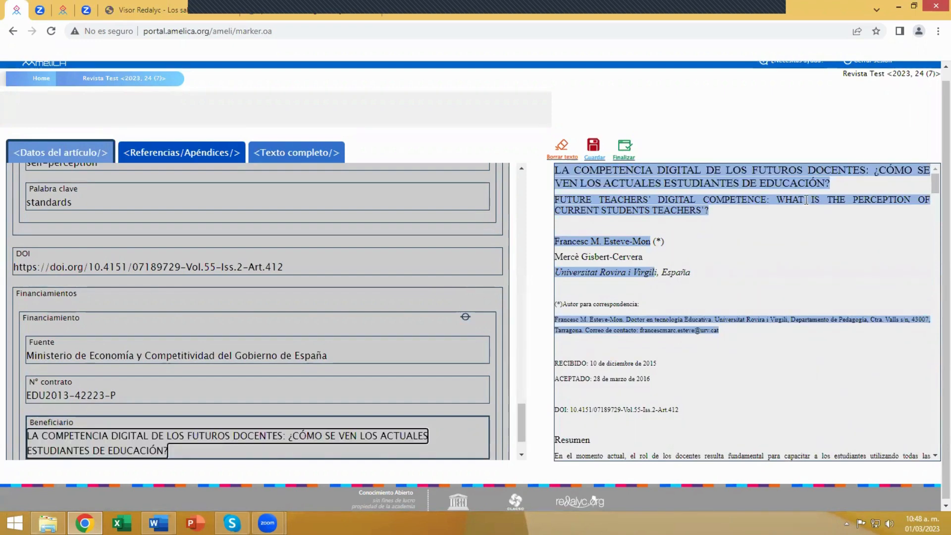
- Set the Tipo de financiamiento of the funding block to Contrato and save the article data
scroll(428, 359, down, 1)
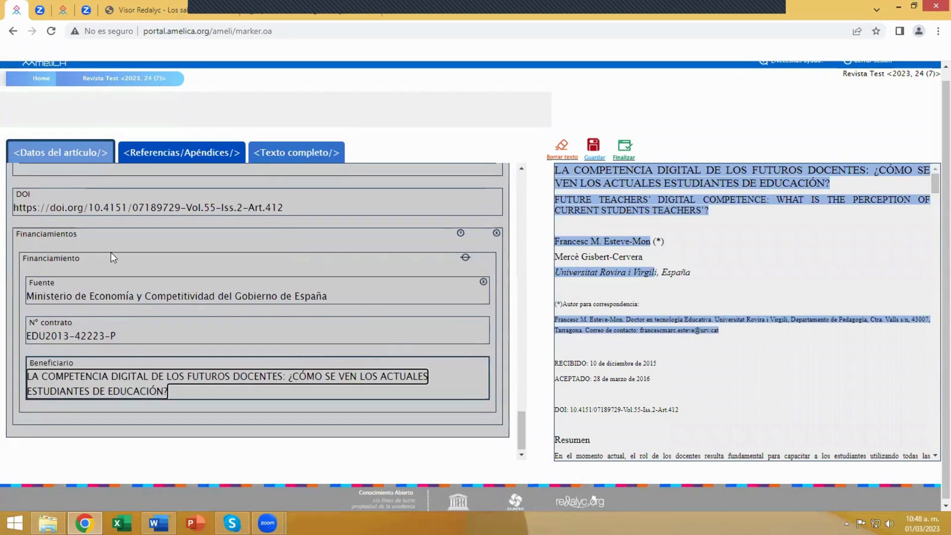
click(46, 267)
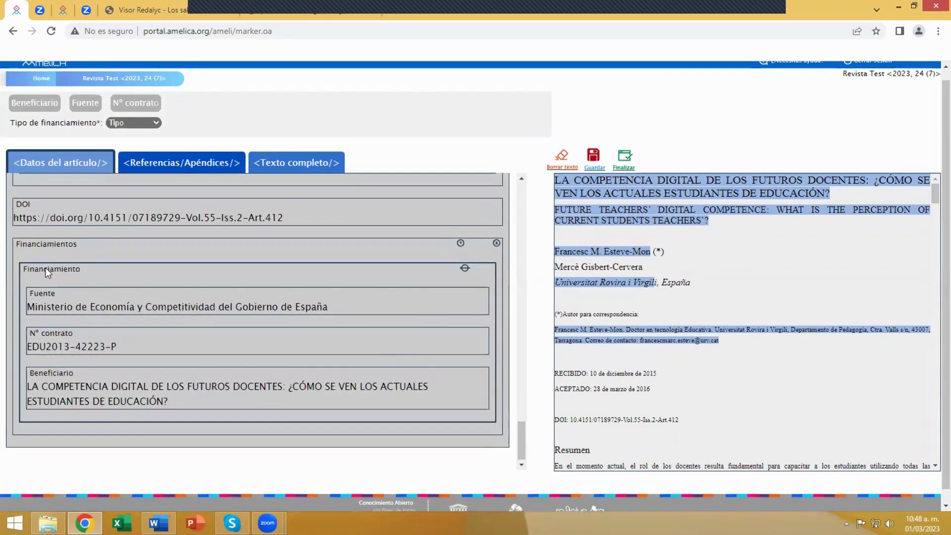
click(156, 123)
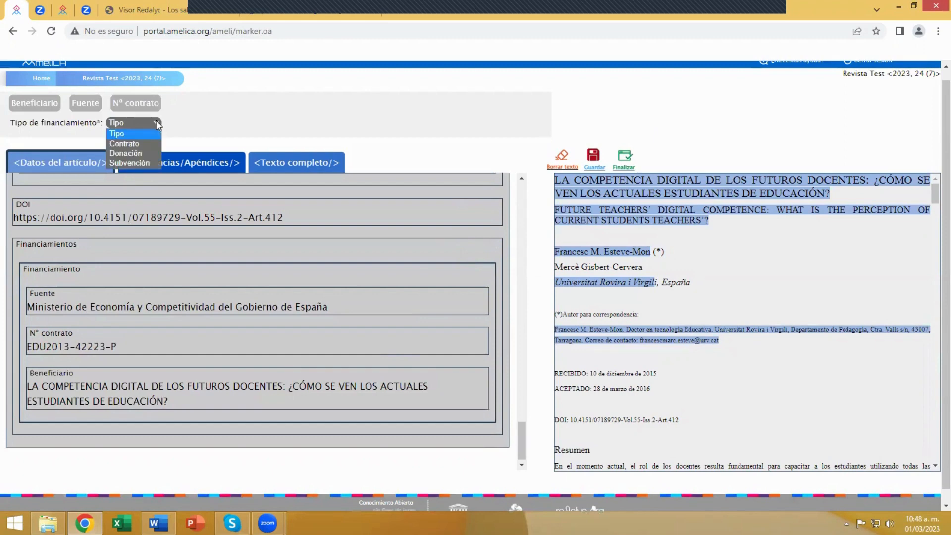
click(129, 143)
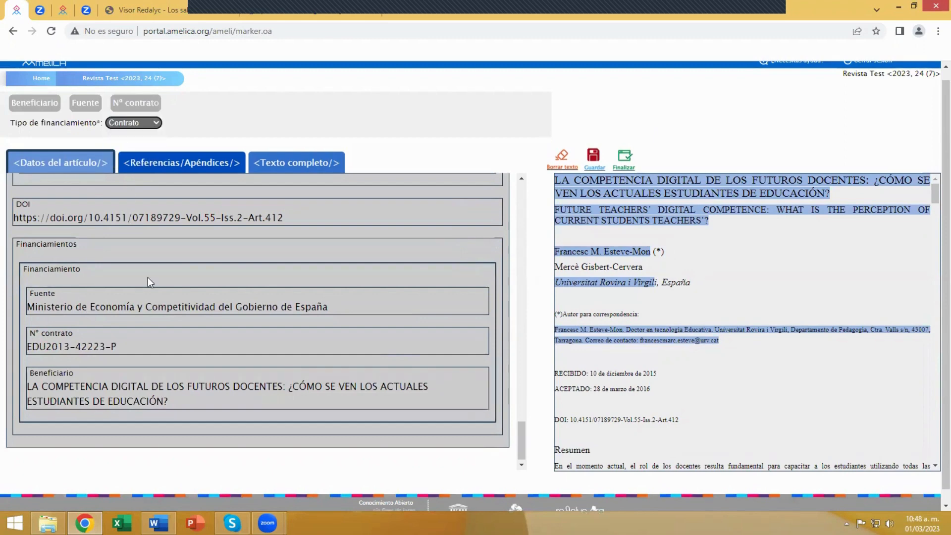
scroll(221, 279, up, 5)
scroll(223, 280, up, 20)
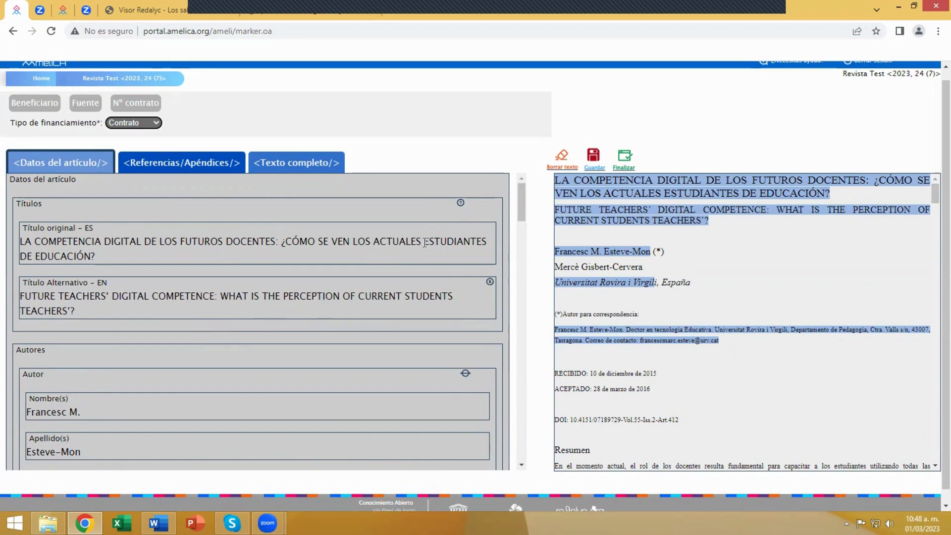
click(595, 162)
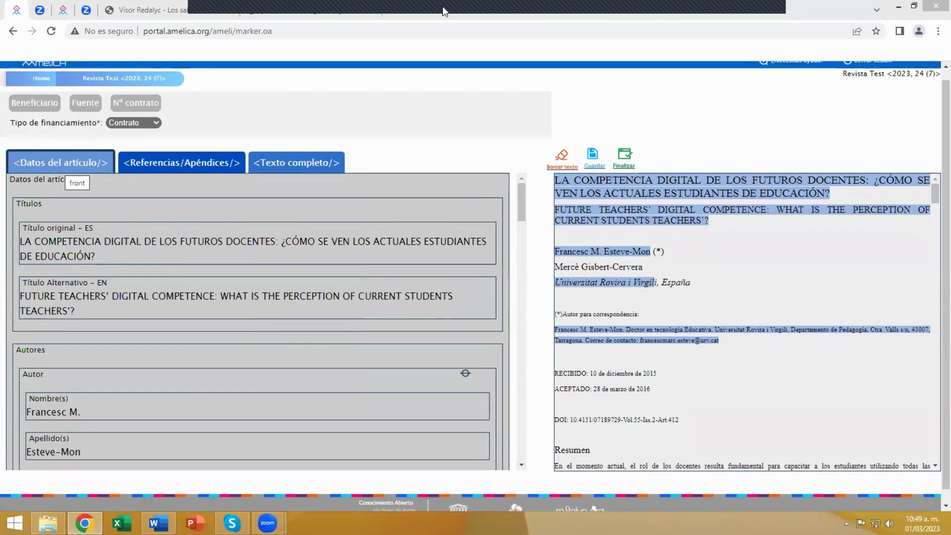
click(526, 145)
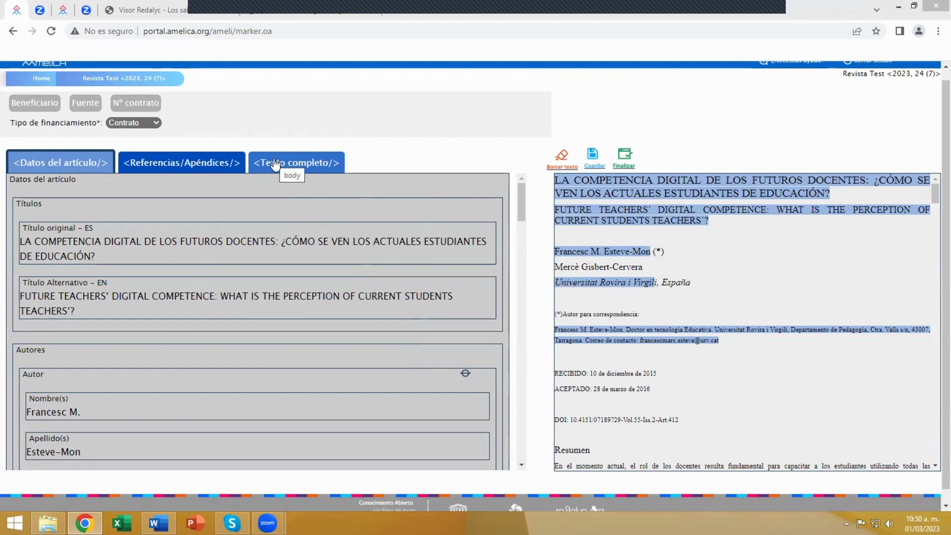
- Open the full-text markup and review the marked sections 1. INTRODUCCIÓN, 2. LA COMPETENCIA DIGITAL DOCENTE and 3. PROPÓSITO
click(275, 164)
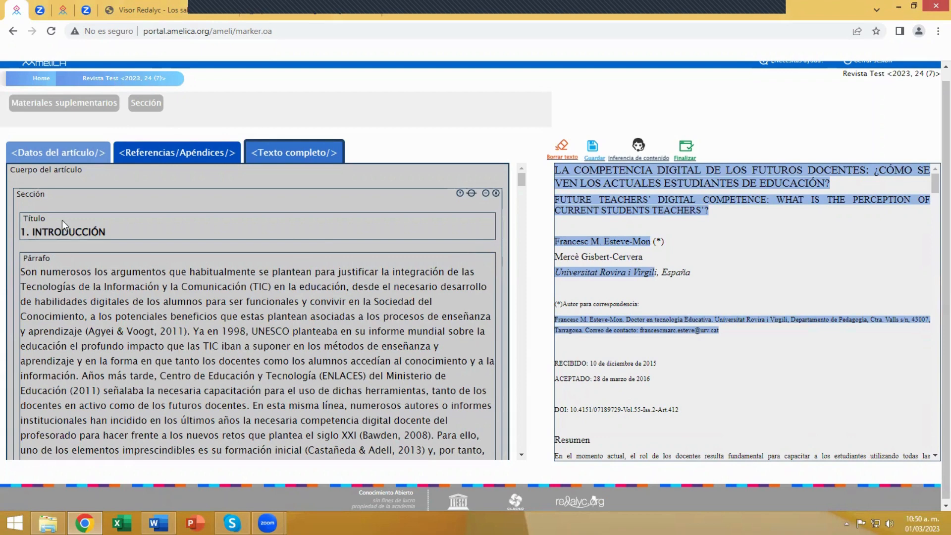
click(63, 201)
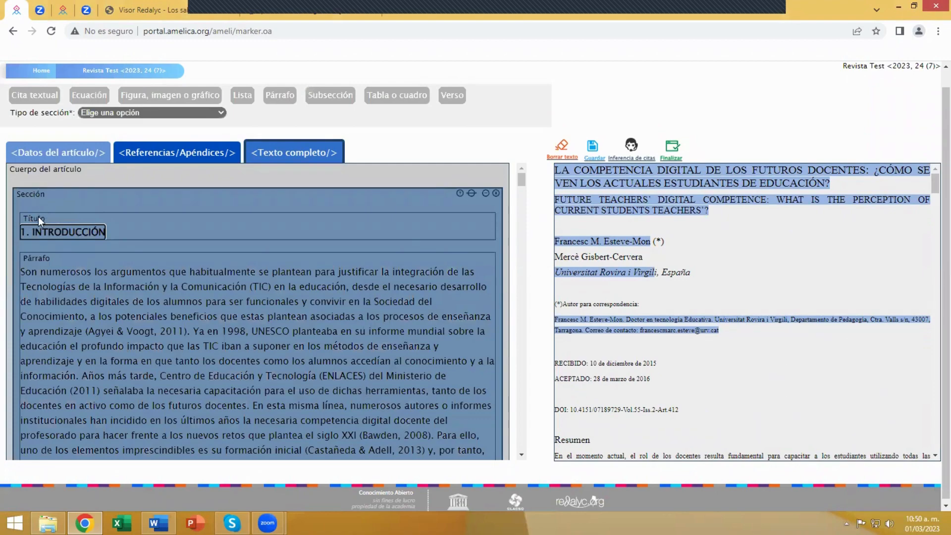
scroll(210, 248, down, 10)
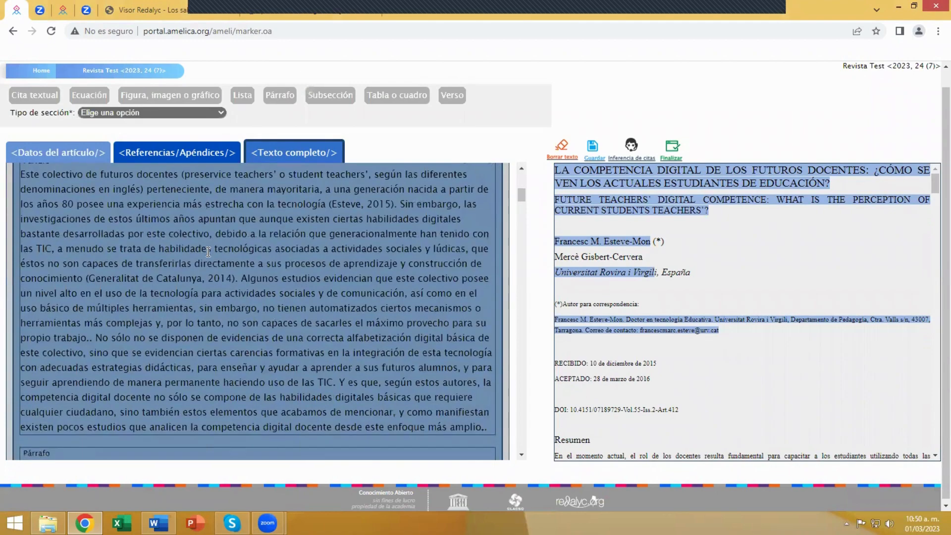
scroll(208, 252, down, 5)
click(65, 194)
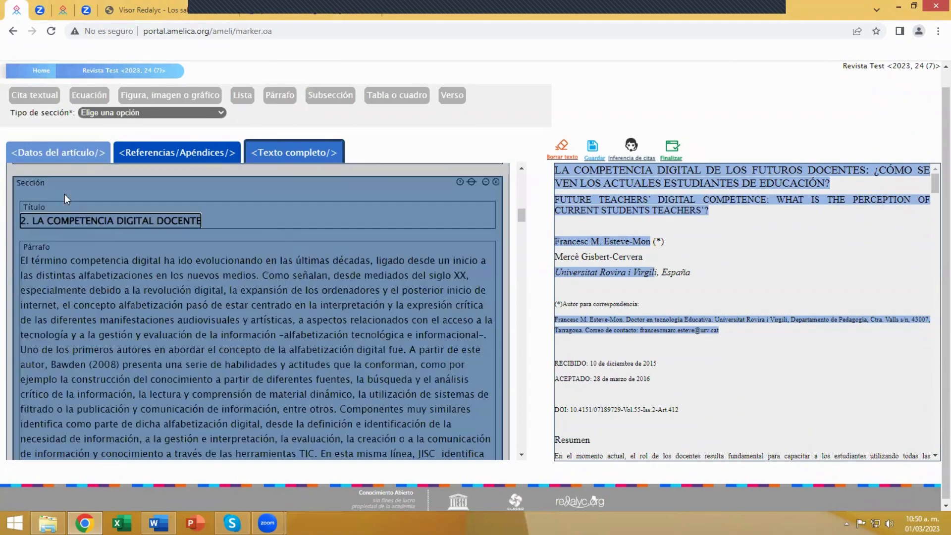
scroll(87, 238, up, 3)
scroll(242, 216, down, 5)
scroll(245, 252, down, 10)
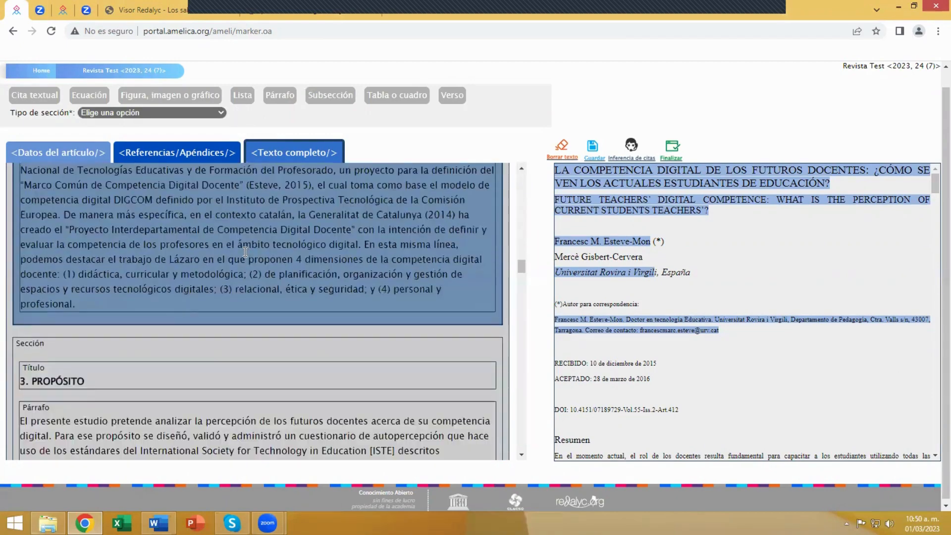
click(67, 241)
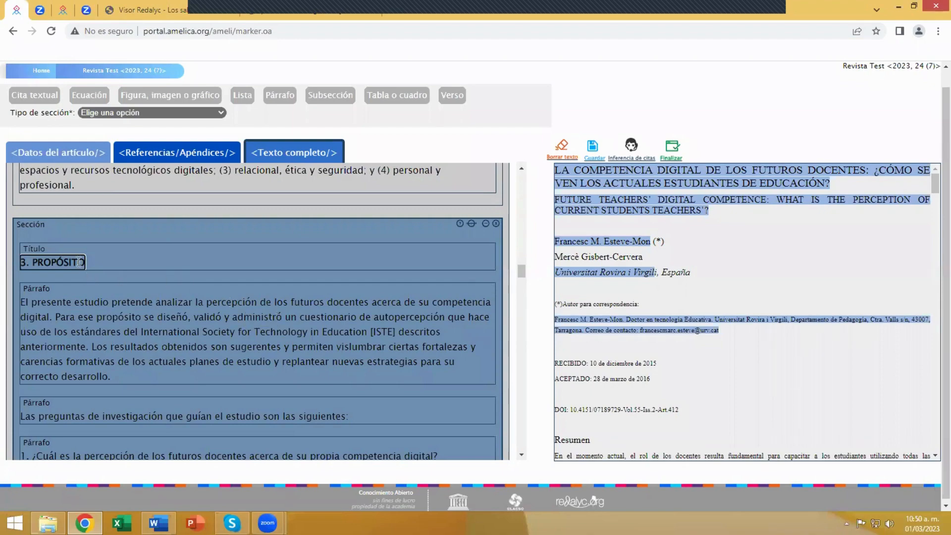
scroll(213, 315, up, 5)
scroll(213, 315, up, 10)
scroll(213, 318, up, 10)
scroll(213, 315, up, 8)
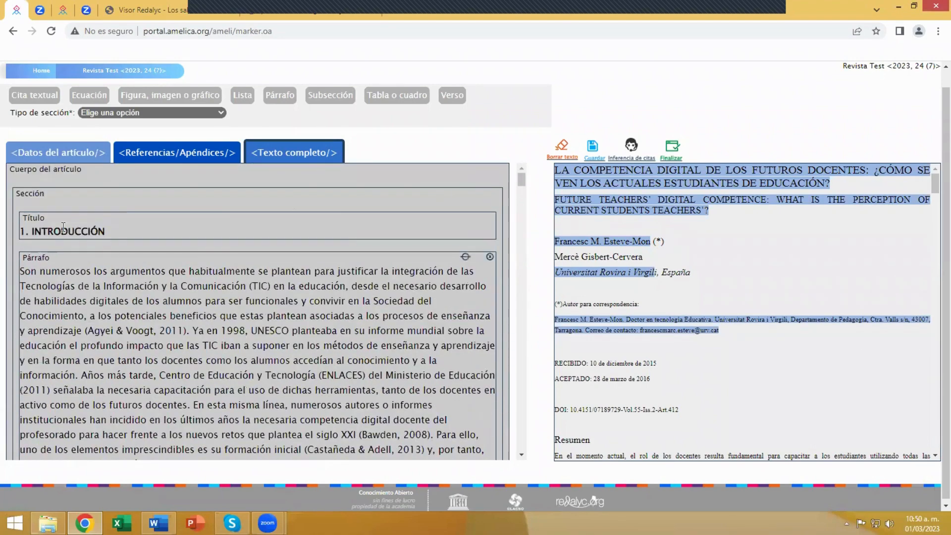
- Compare the Introducción paragraphs with the source text and insert a superscript note number 1 after "propio trabajo" in the second paragraph
click(49, 204)
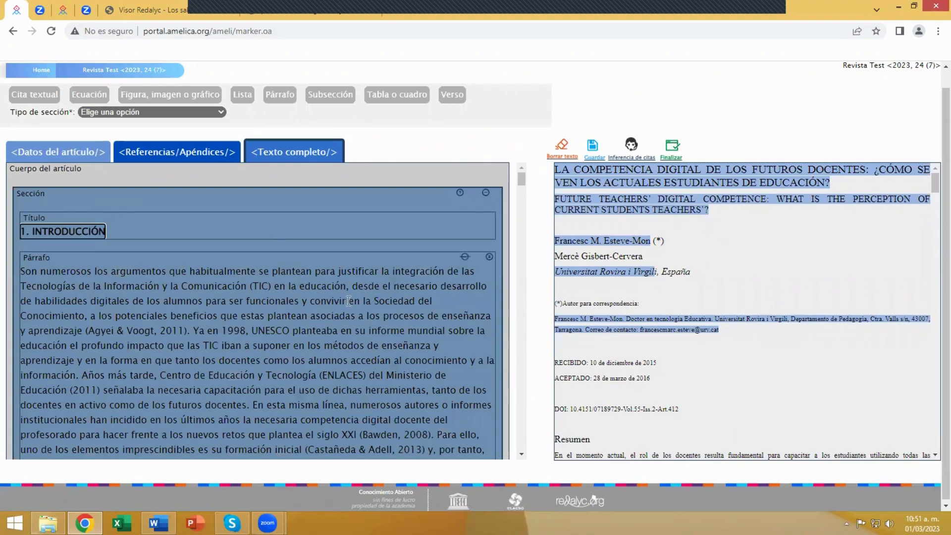
scroll(704, 308, down, 2)
scroll(703, 308, down, 6)
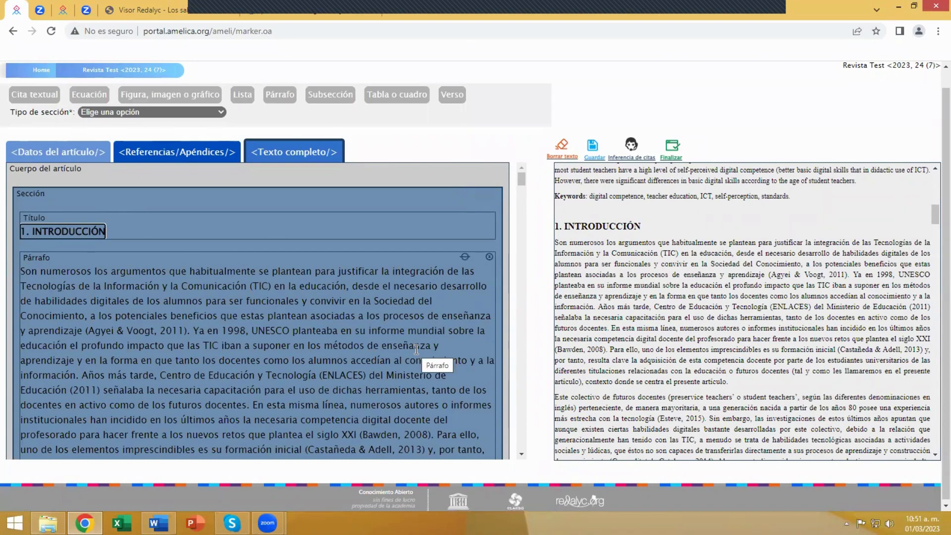
scroll(392, 296, down, 1)
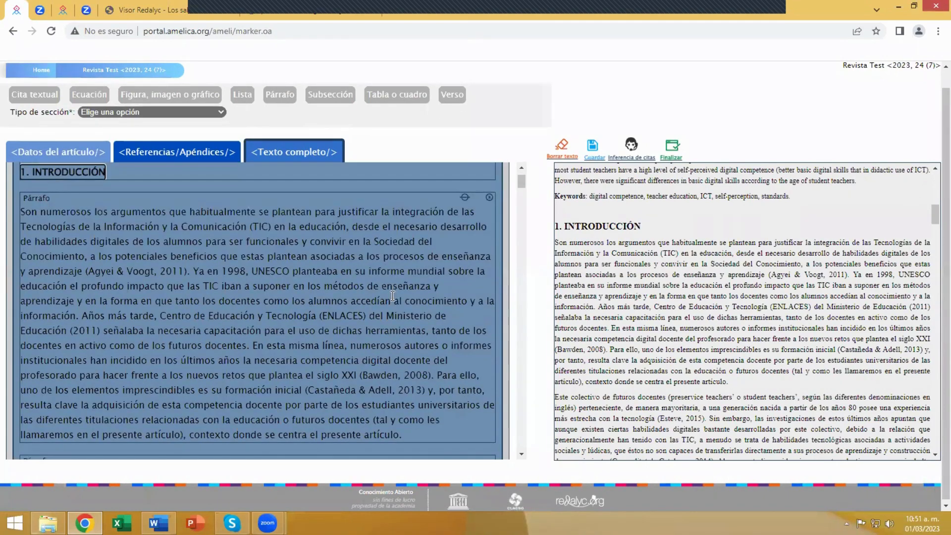
scroll(440, 350, down, 5)
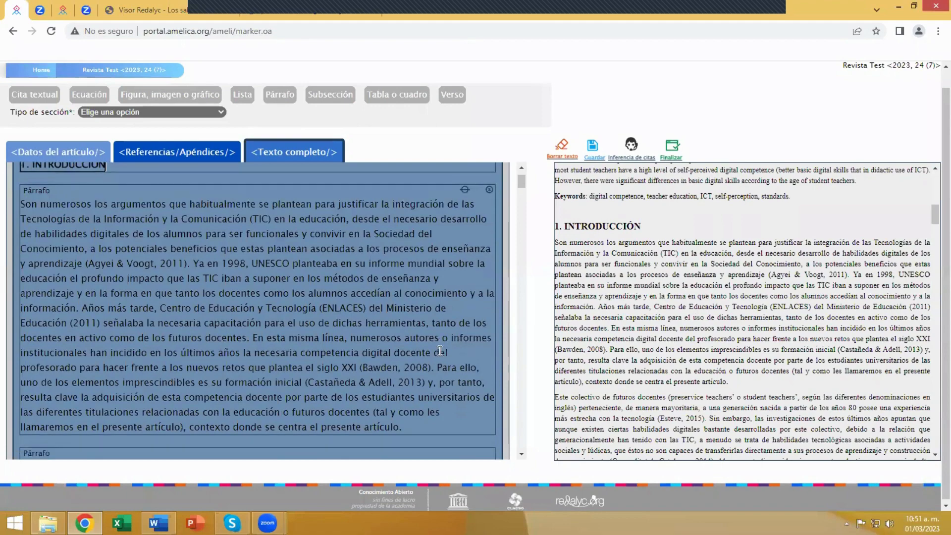
scroll(677, 347, down, 3)
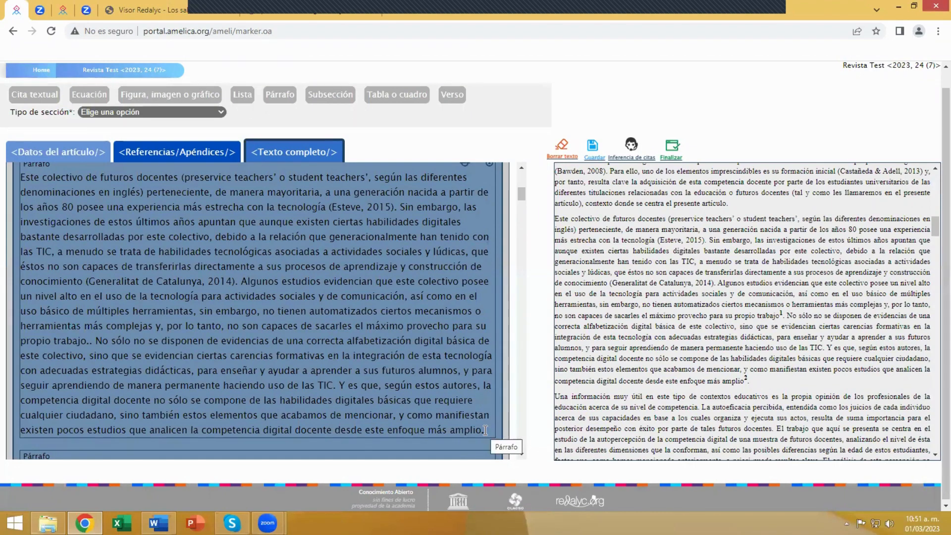
click(89, 341)
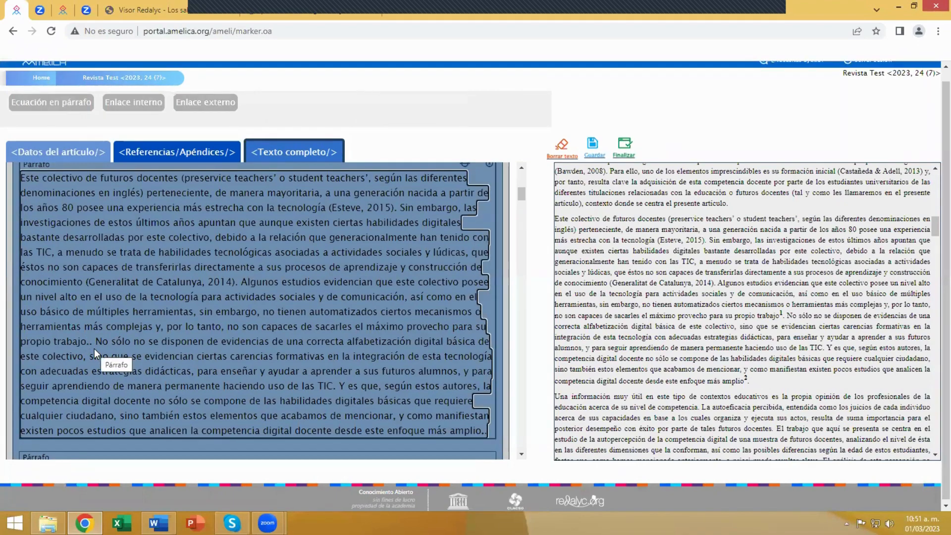
text(1)
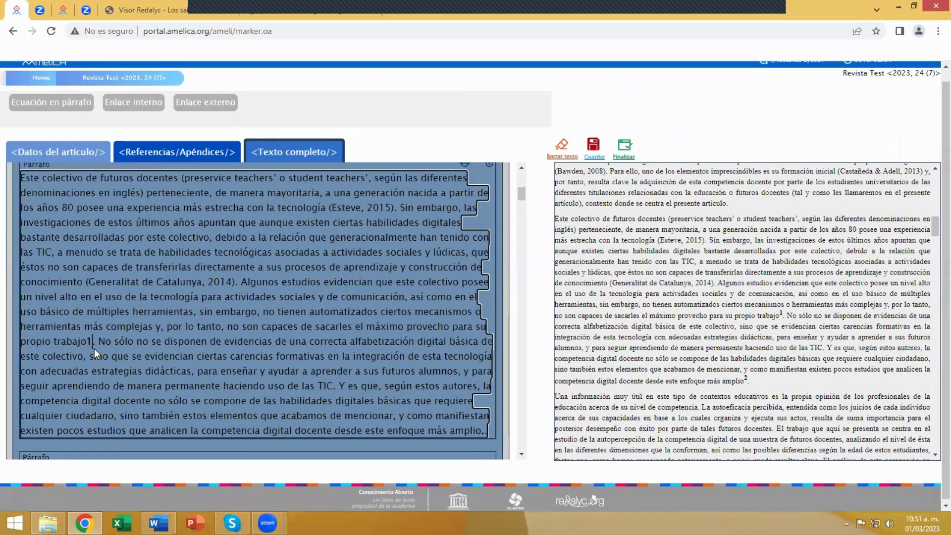
key(BackSpace)
drag(87, 339, 93, 340)
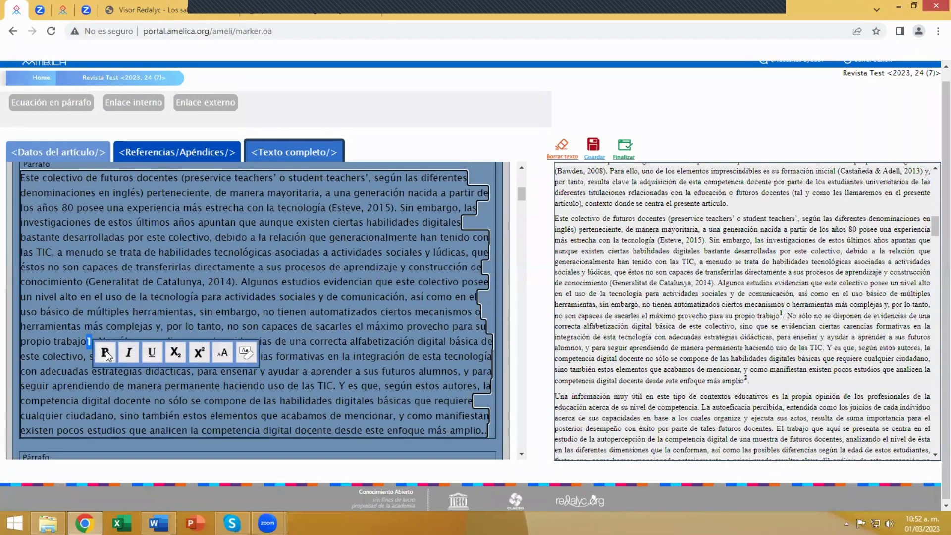
click(200, 354)
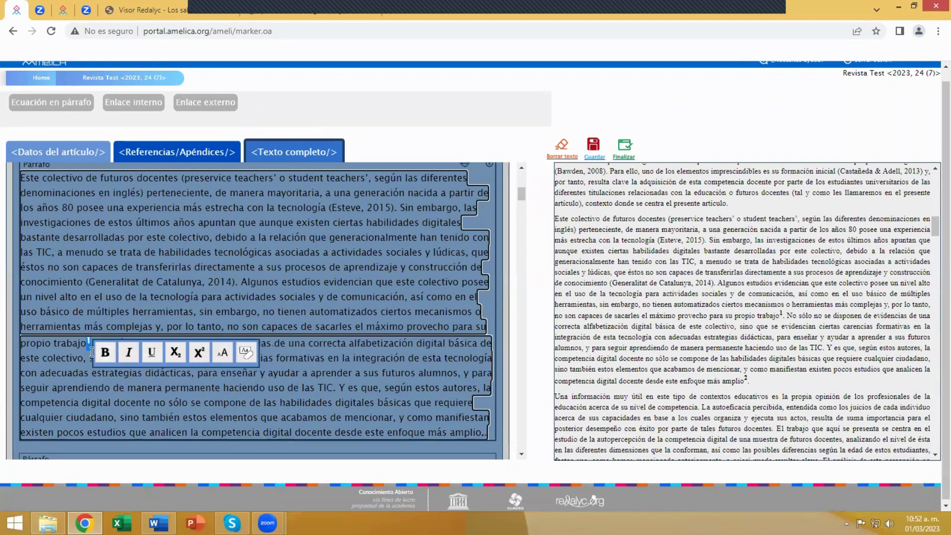
click(79, 344)
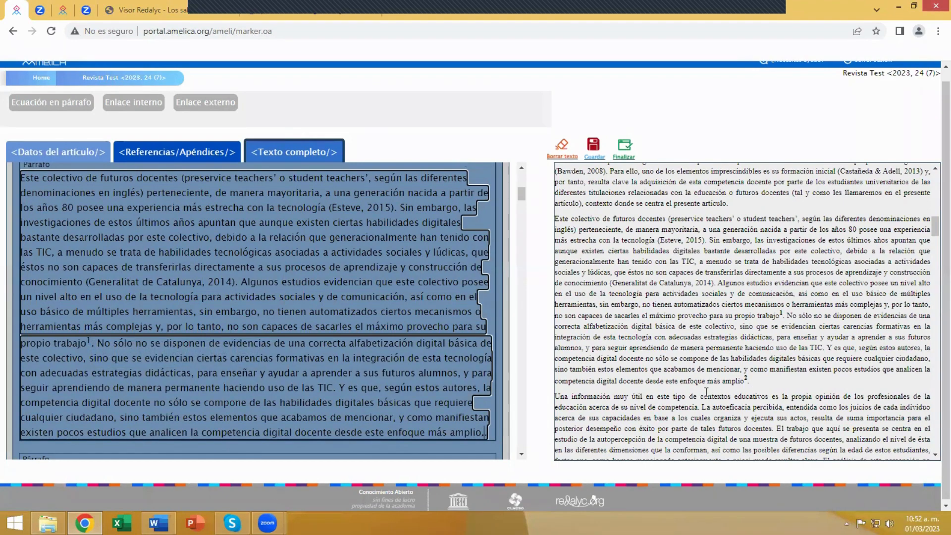
- Insert a superscript note number 2 after "este enfoque más amplio" at the end of the same paragraph
text(2)
drag(481, 433, 487, 433)
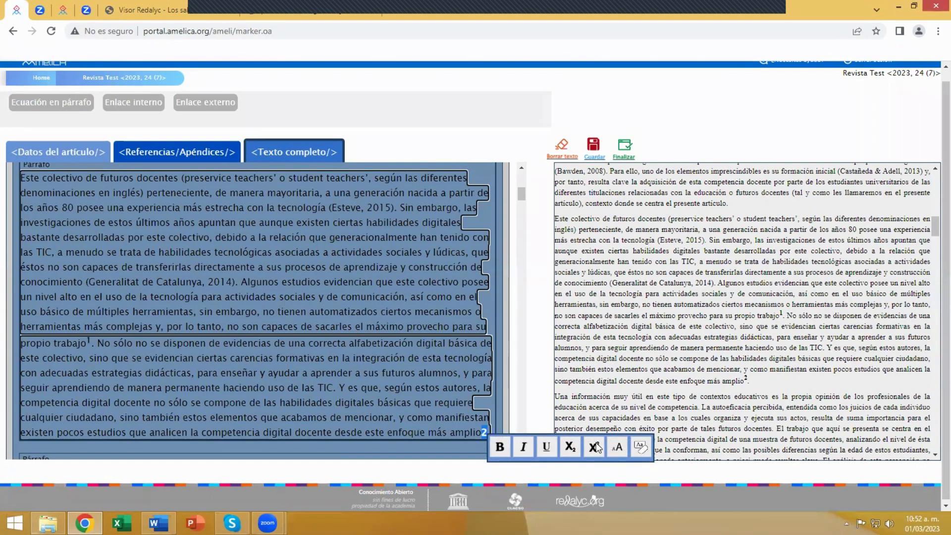
click(594, 446)
click(336, 387)
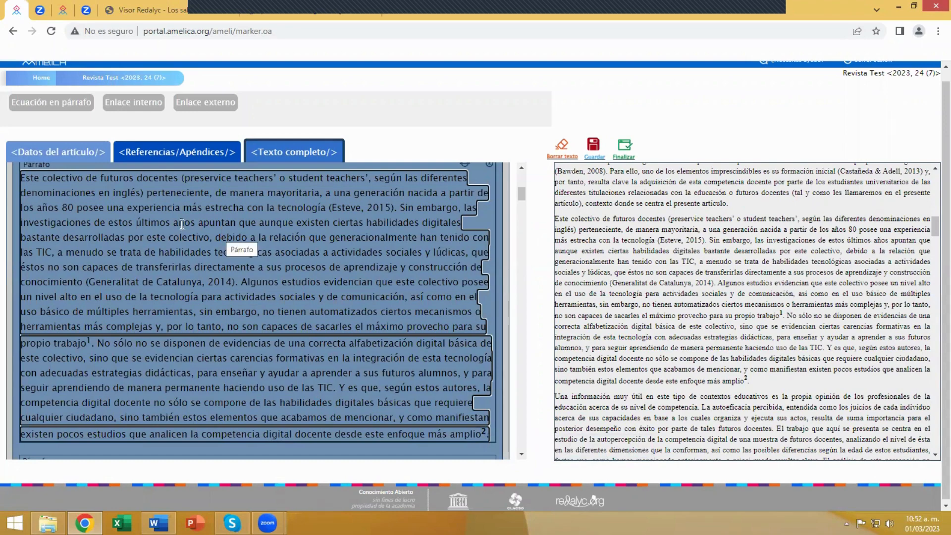
- Italicize the words "últimos años apuntan que aunque" in the second Introducción paragraph
drag(136, 223, 293, 222)
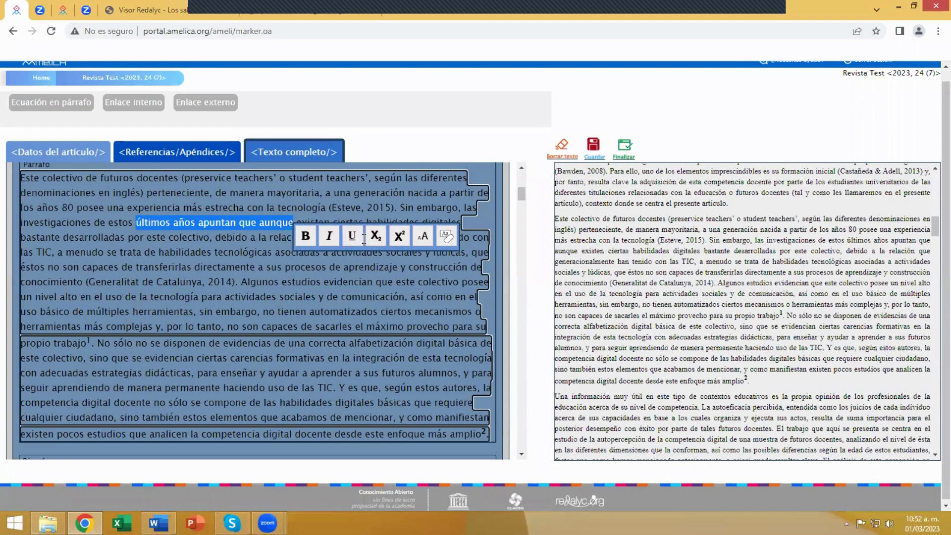
click(327, 236)
click(286, 254)
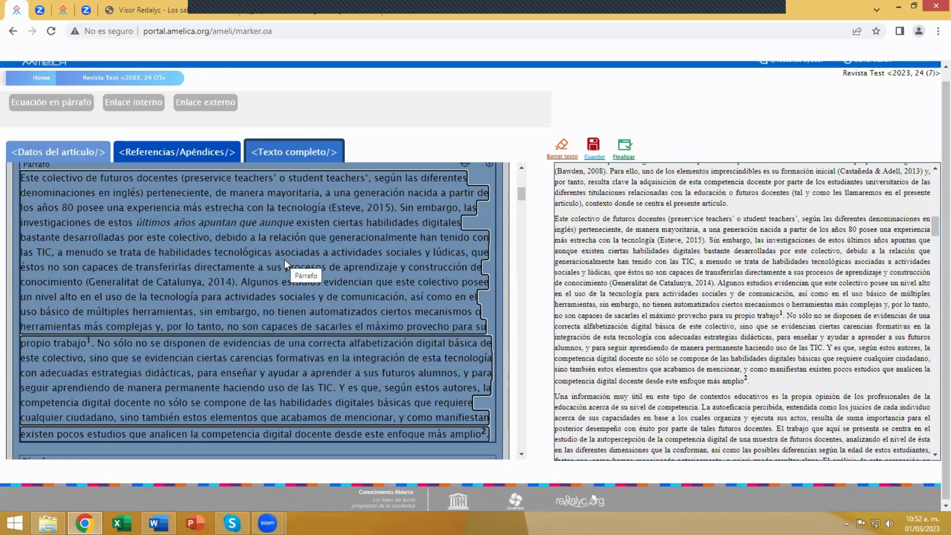
- Insert the test letters "kjhkjh" after "tecnológicas" in the paragraph and delete them again
text(kjhkjh)
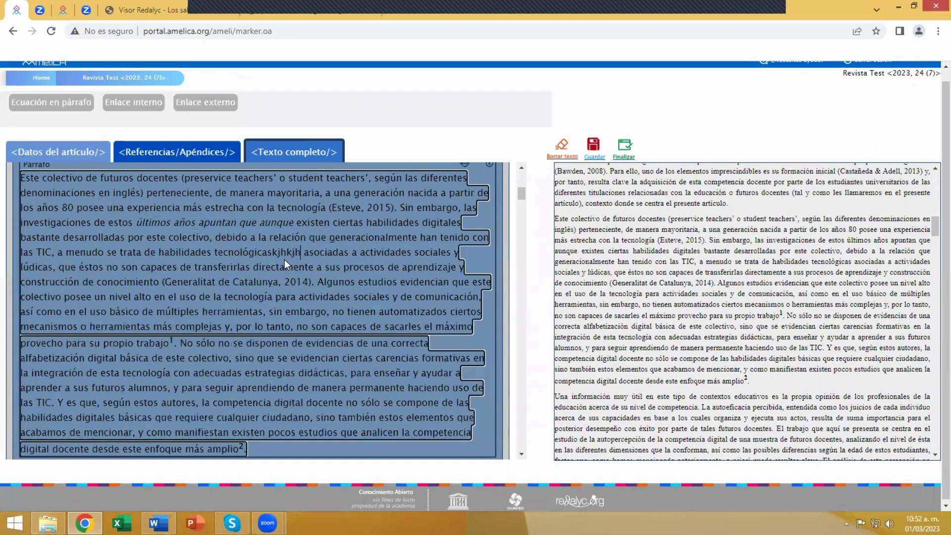
key(BackSpace)
key(BackSpace)
key(BackSpace)
key(BackSpace)
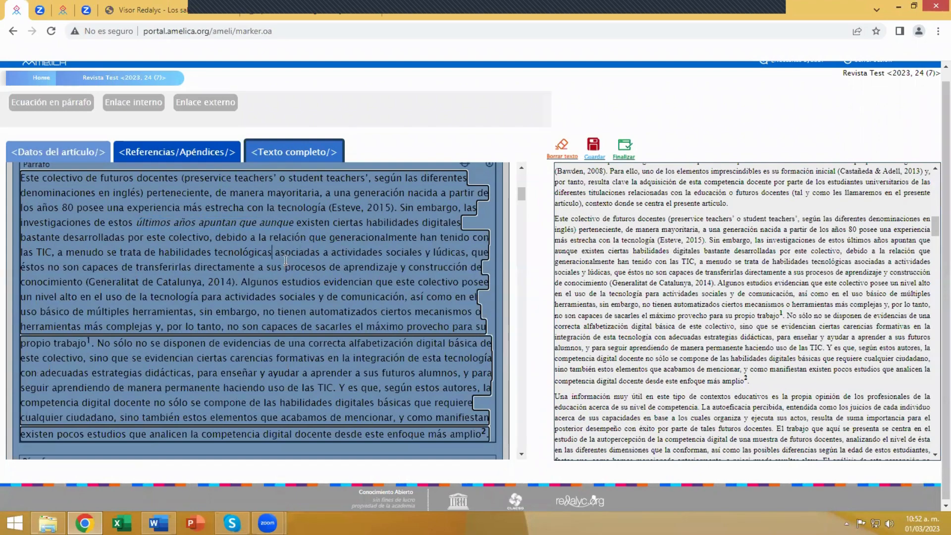
- Save the formatting changes made to the full text
scroll(284, 259, down, 1)
click(601, 151)
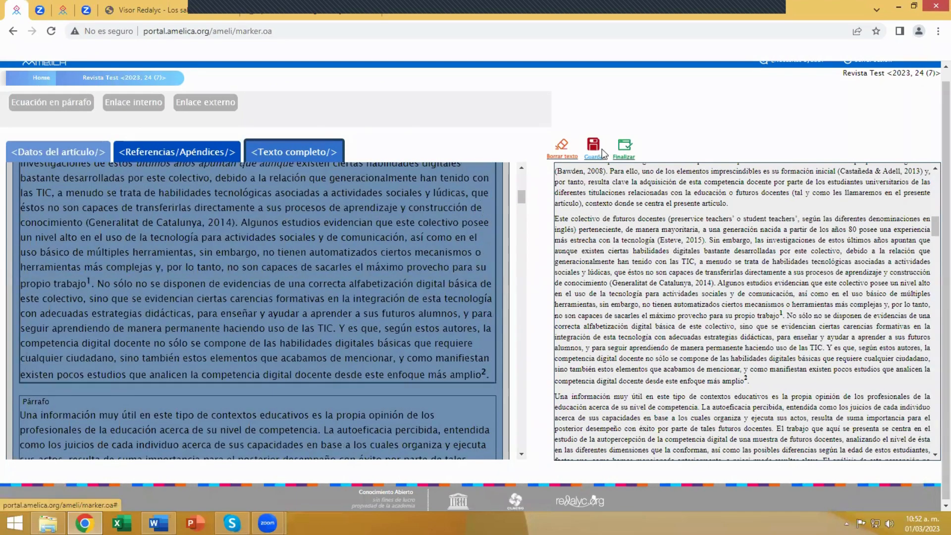
- Select the section 2. LA COMPETENCIA DIGITAL DOCENTE and compare its first paragraph and the block after it with the source text and equation
scroll(270, 322, down, 3)
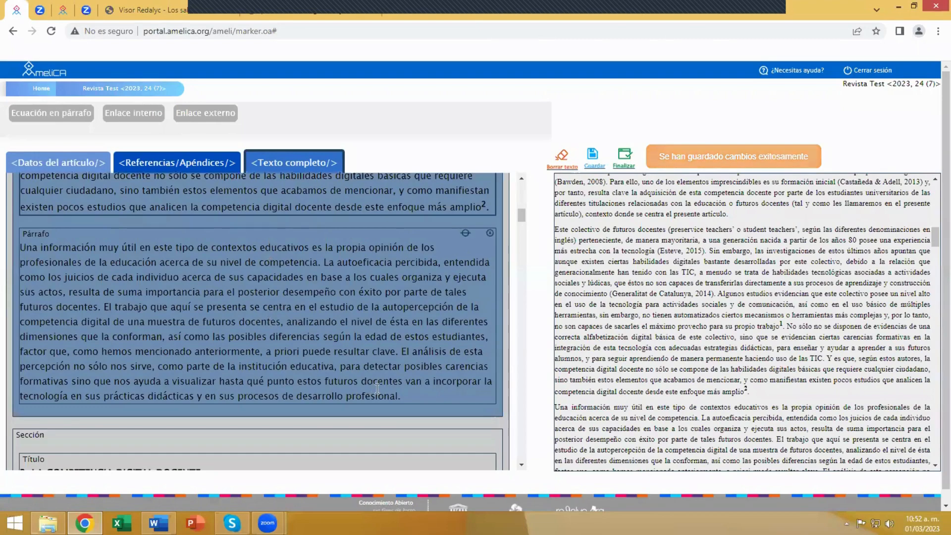
scroll(457, 388, down, 3)
scroll(632, 308, down, 1)
scroll(632, 307, down, 5)
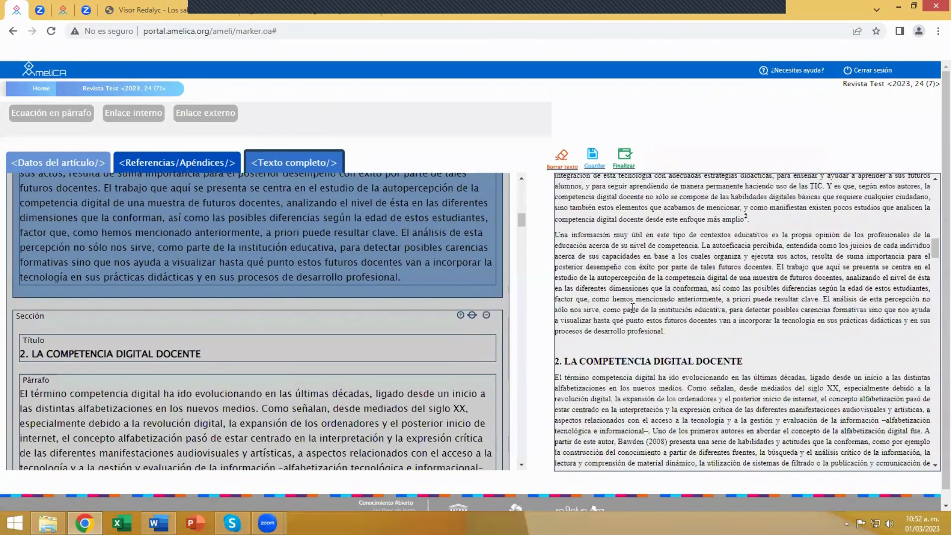
scroll(267, 330, down, 1)
double_click(112, 268)
scroll(248, 317, down, 5)
scroll(699, 374, down, 1)
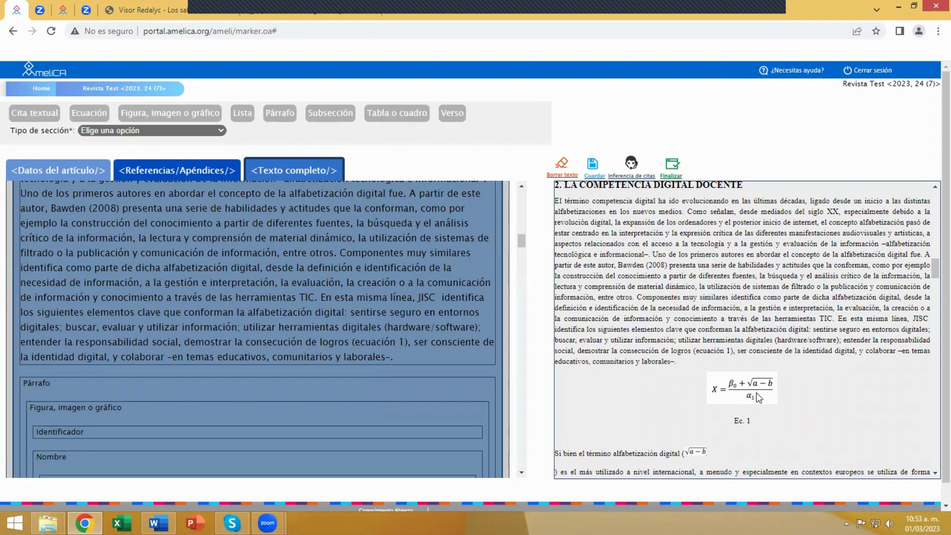
scroll(718, 375, down, 1)
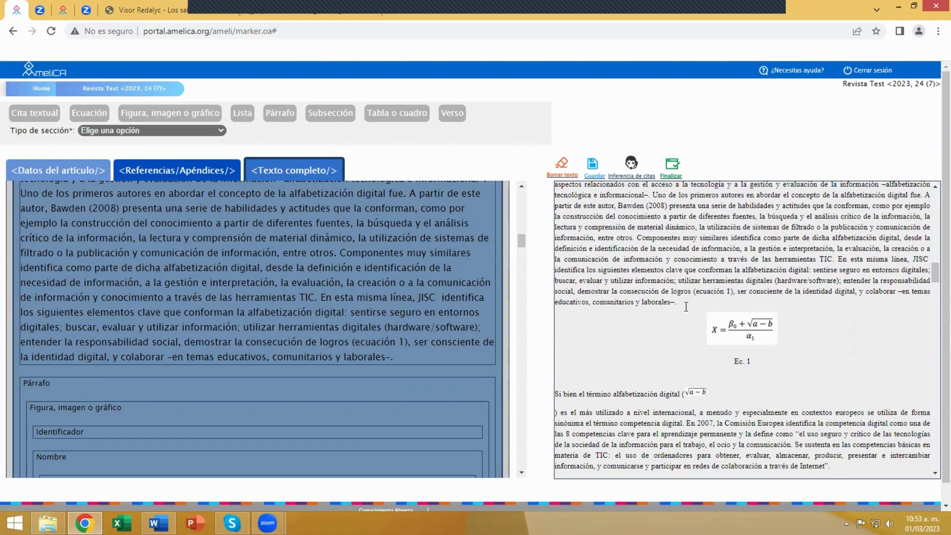
- Remove the empty figure block after section 2's first paragraph and add an Ecuación element in its place
scroll(305, 374, down, 1)
scroll(304, 375, down, 3)
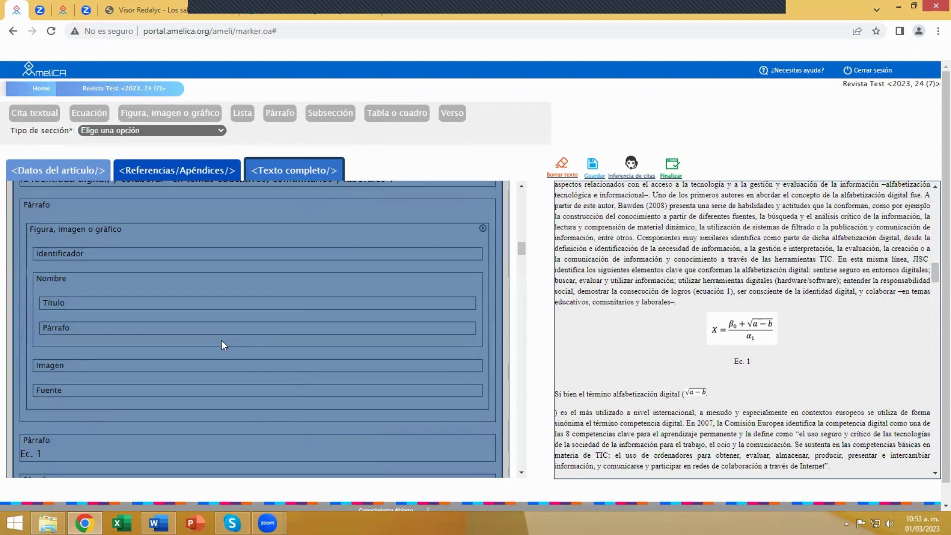
scroll(222, 340, up, 1)
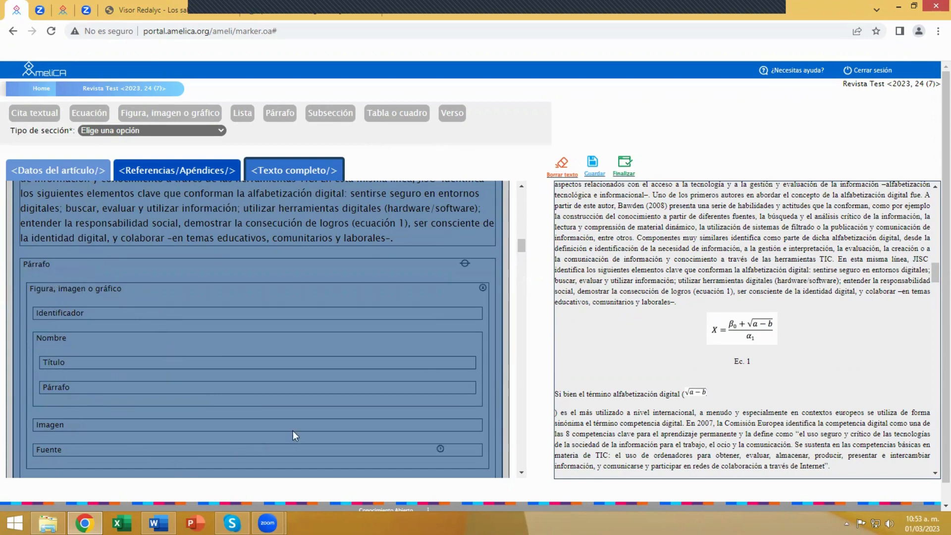
click(483, 289)
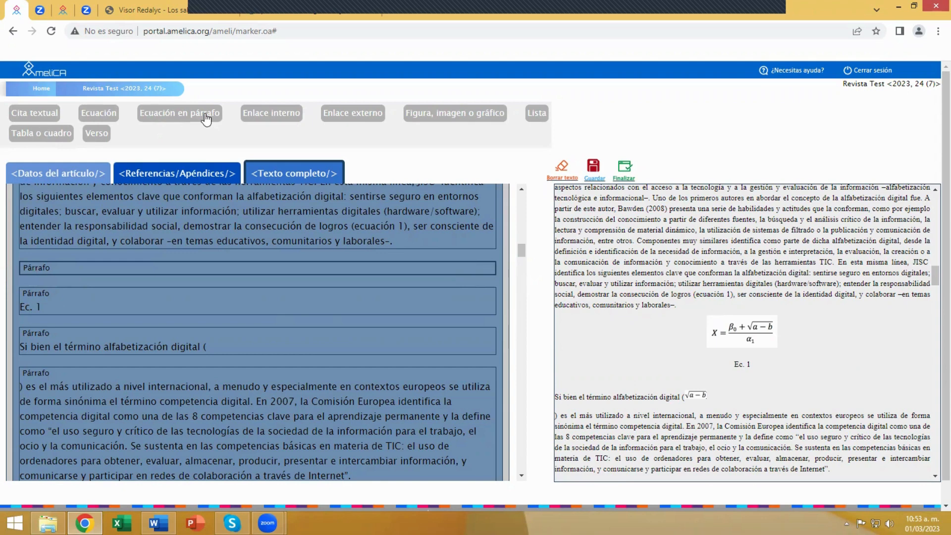
click(104, 117)
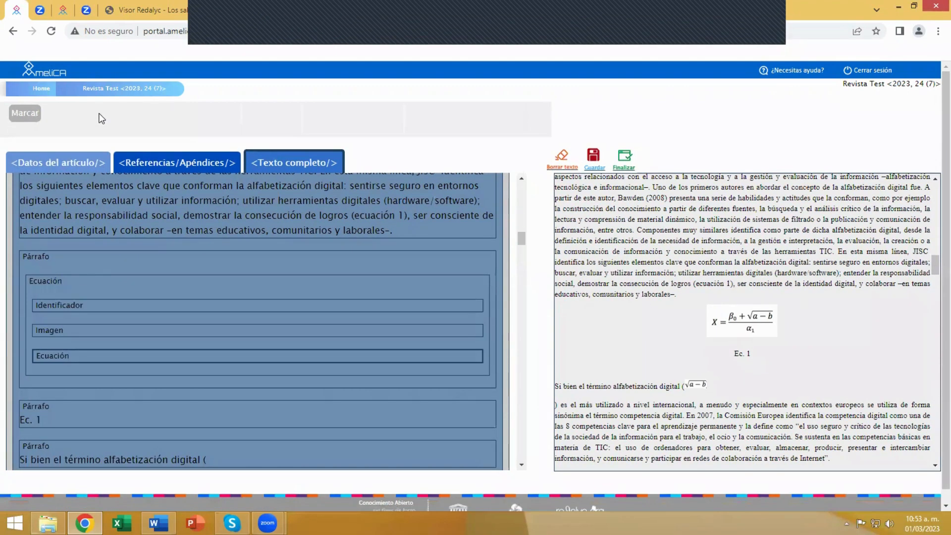
- Mark "Ec. 1" from the source text as the equation's identifier and delete the empty inner Ecuación field
click(65, 302)
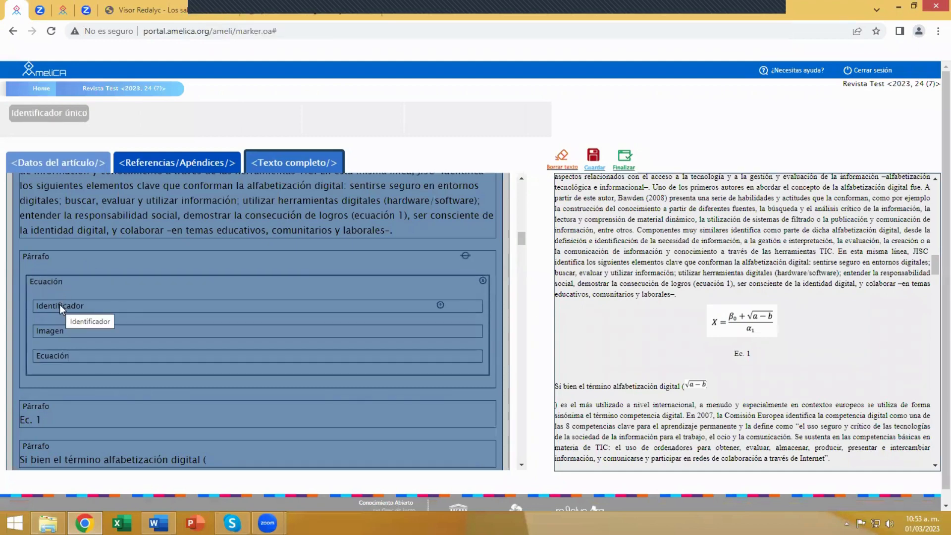
click(59, 304)
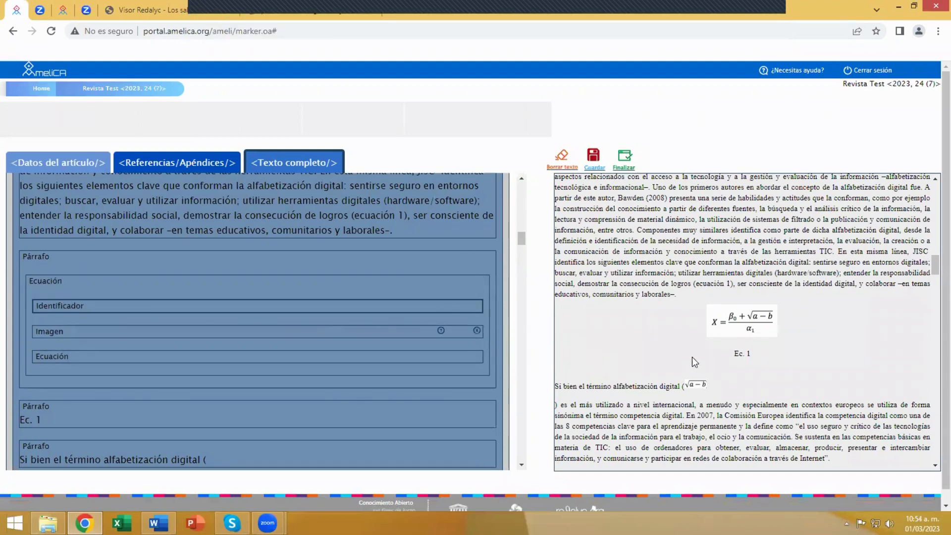
drag(733, 353, 752, 353)
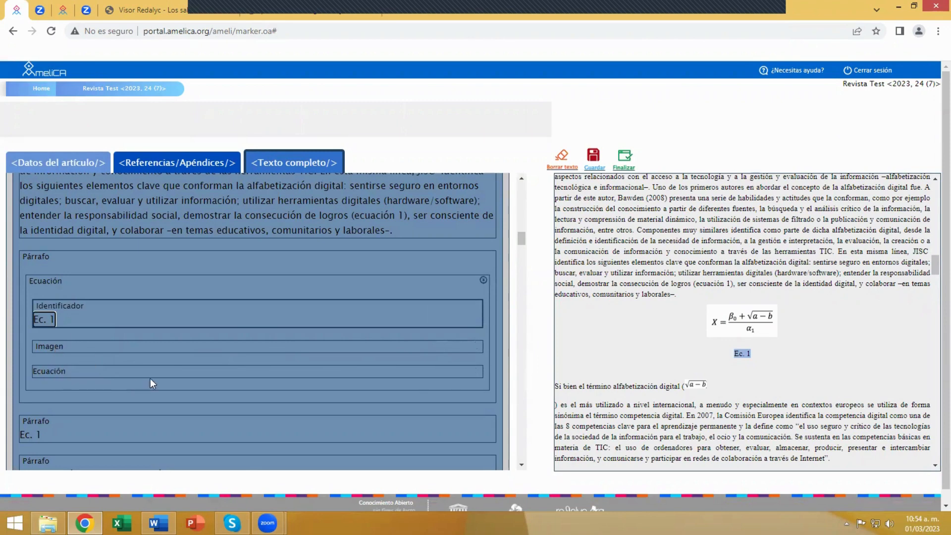
click(469, 371)
- For the equation's Imagen field, choose Ecu01 from the Imágenes folder as the file to upload to the image gallery
click(46, 347)
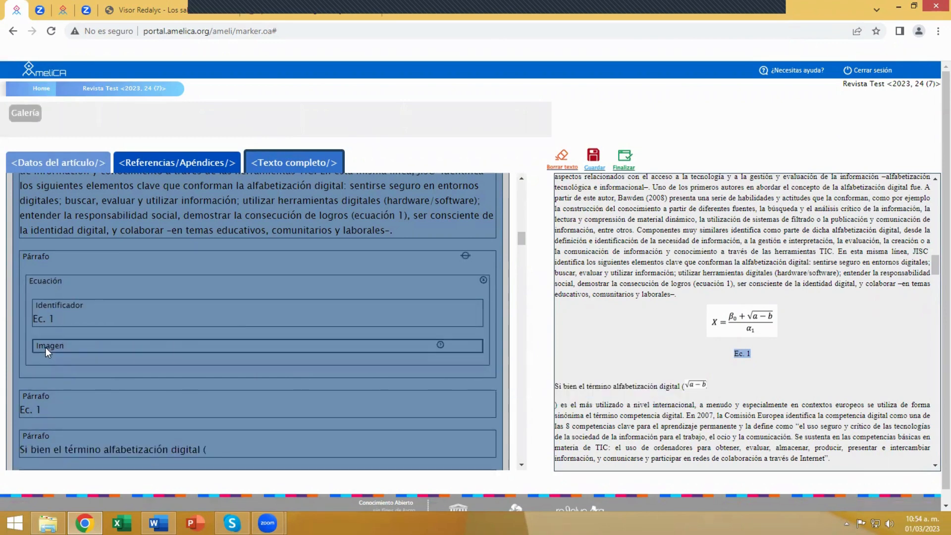
click(26, 114)
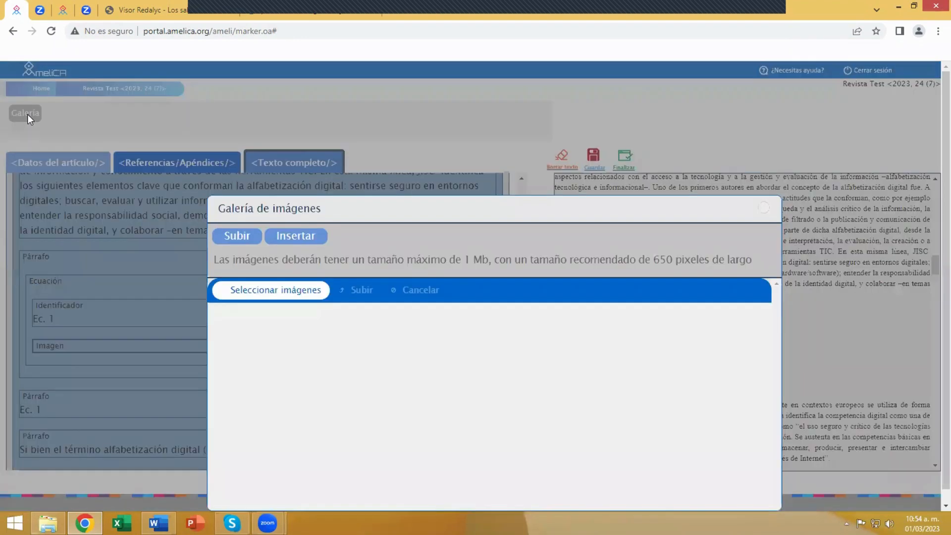
click(249, 291)
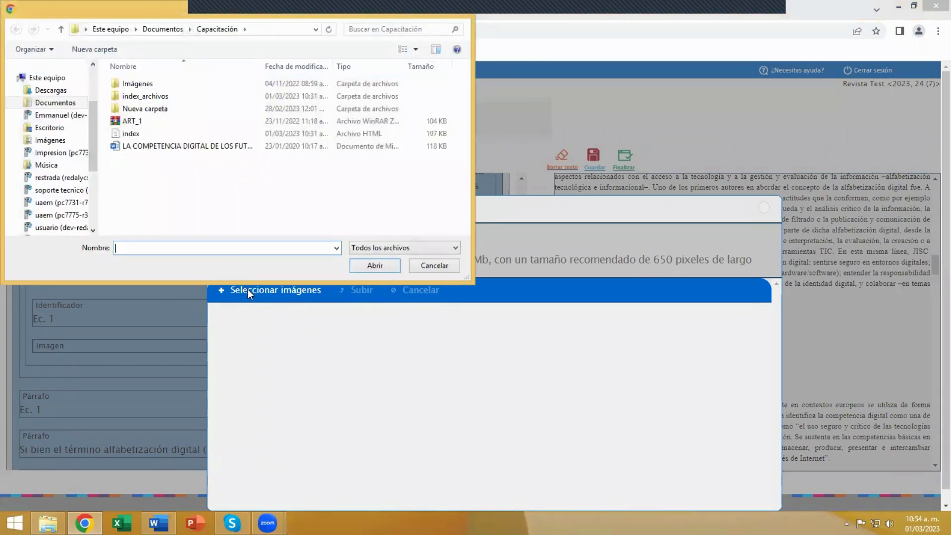
double_click(137, 87)
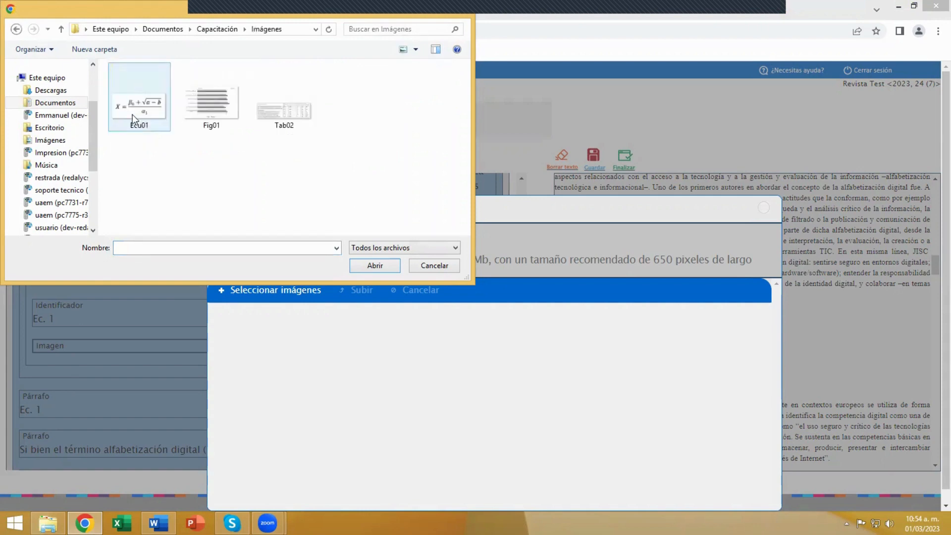
click(132, 106)
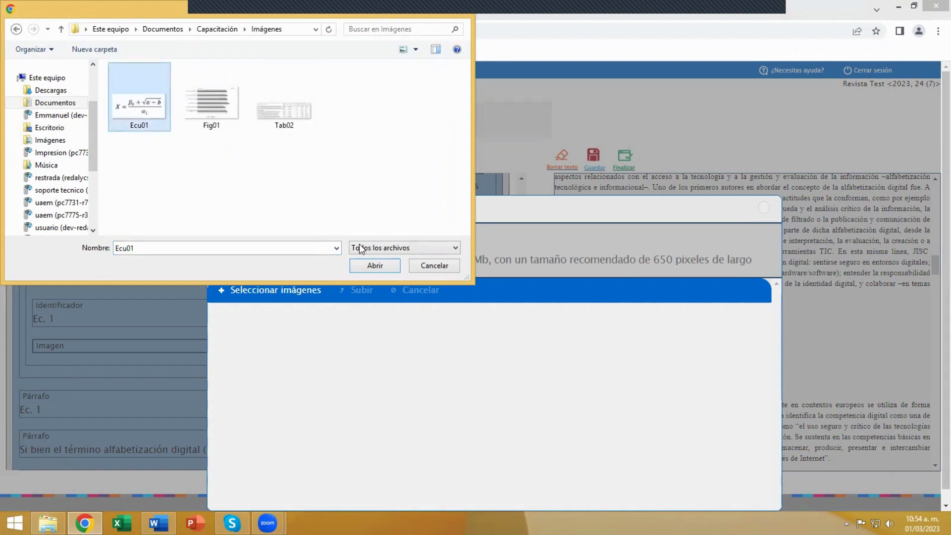
click(373, 265)
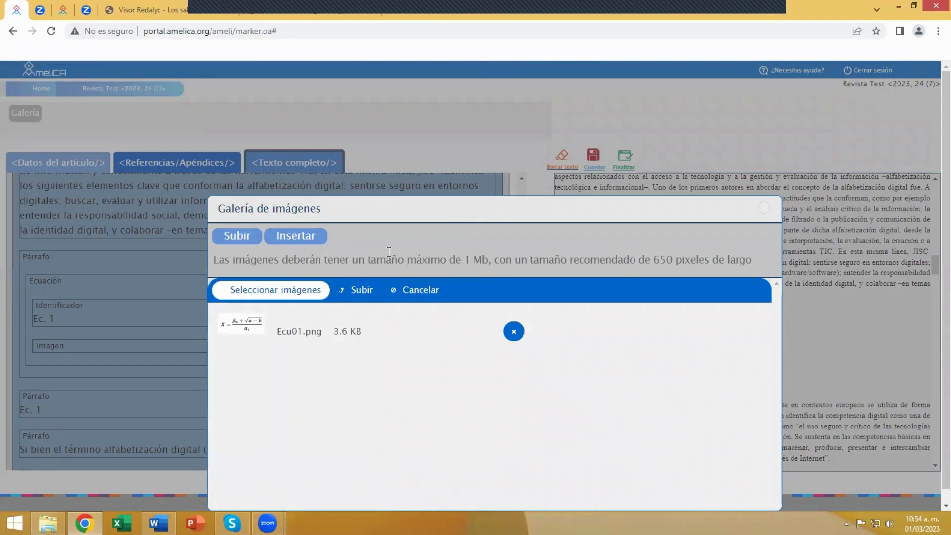
- Upload Ecu01.png to the image gallery and insert it as the image of equation Ec. 1
click(362, 289)
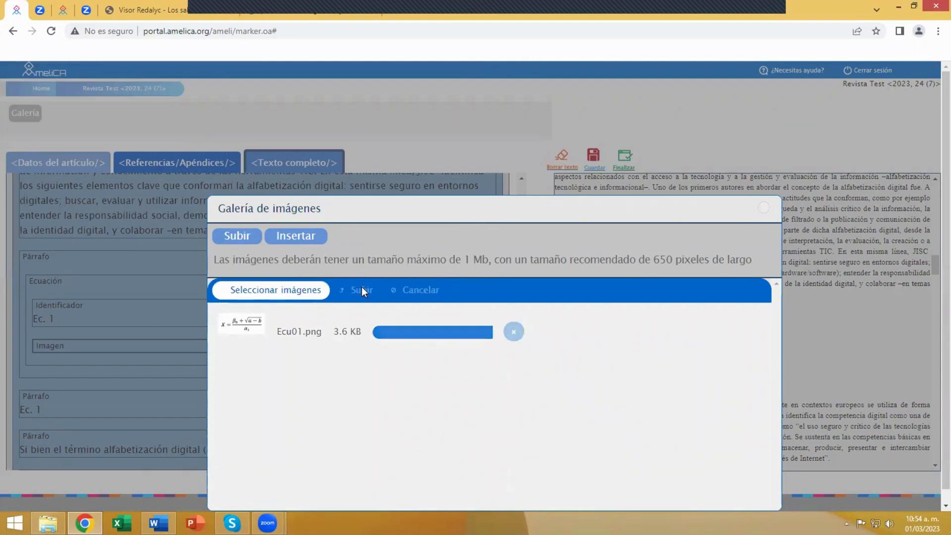
click(303, 244)
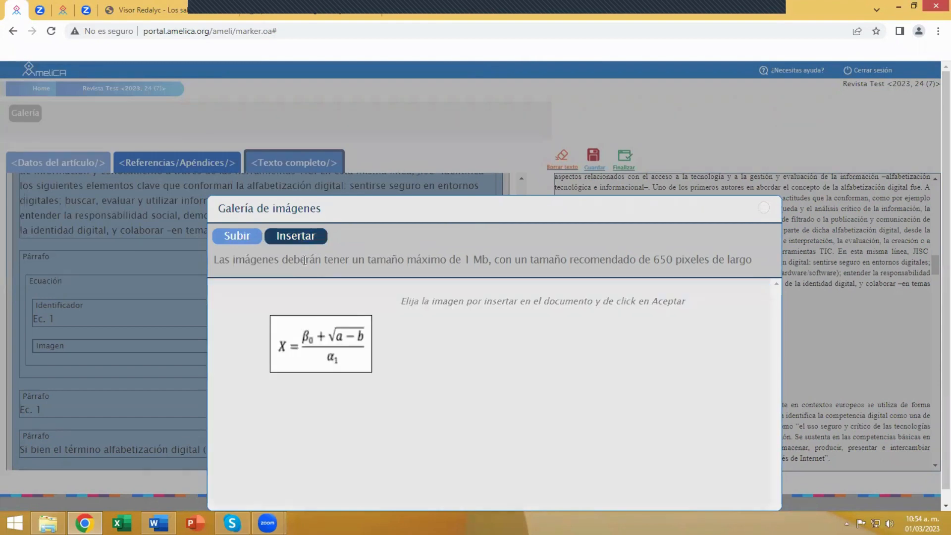
mouse_move(323, 321)
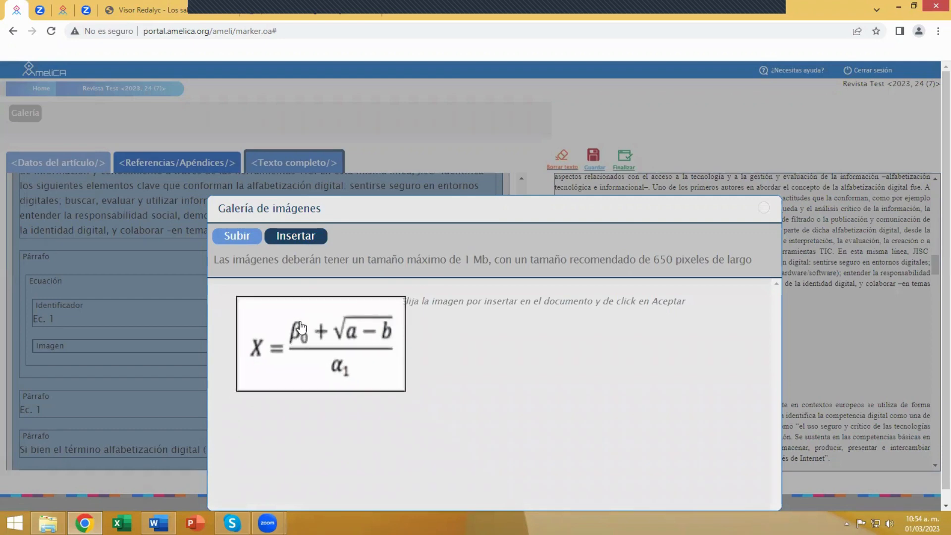
click(328, 348)
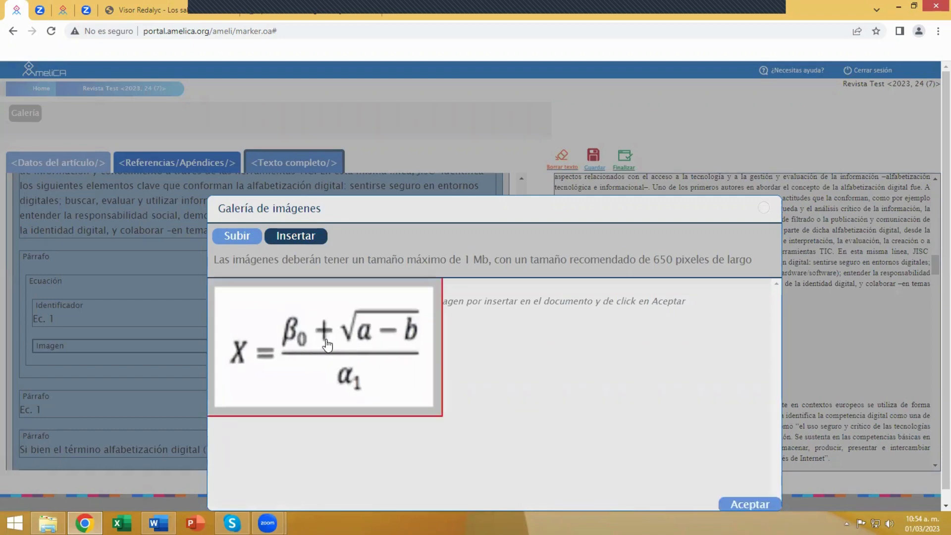
click(742, 505)
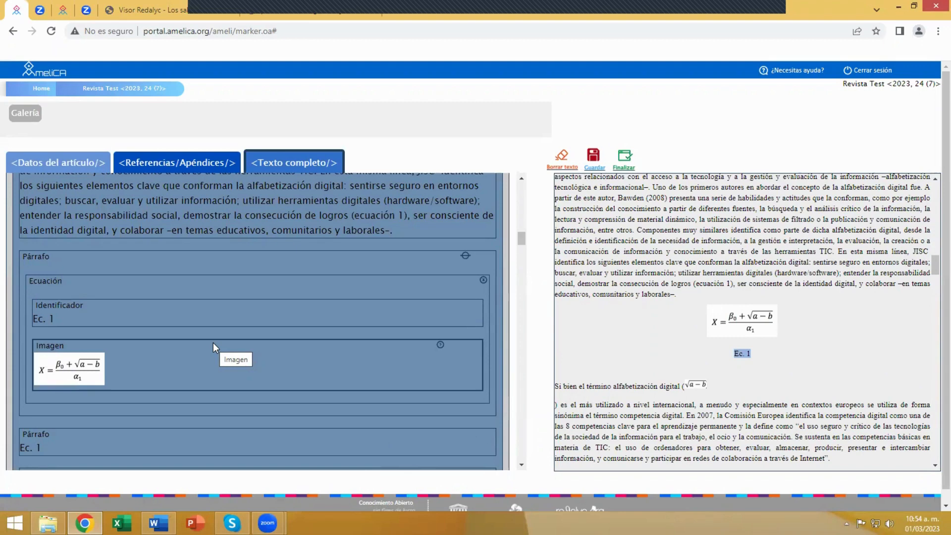
- Delete the duplicate "Ec. 1" paragraph below the equation and save the article
scroll(213, 343, down, 1)
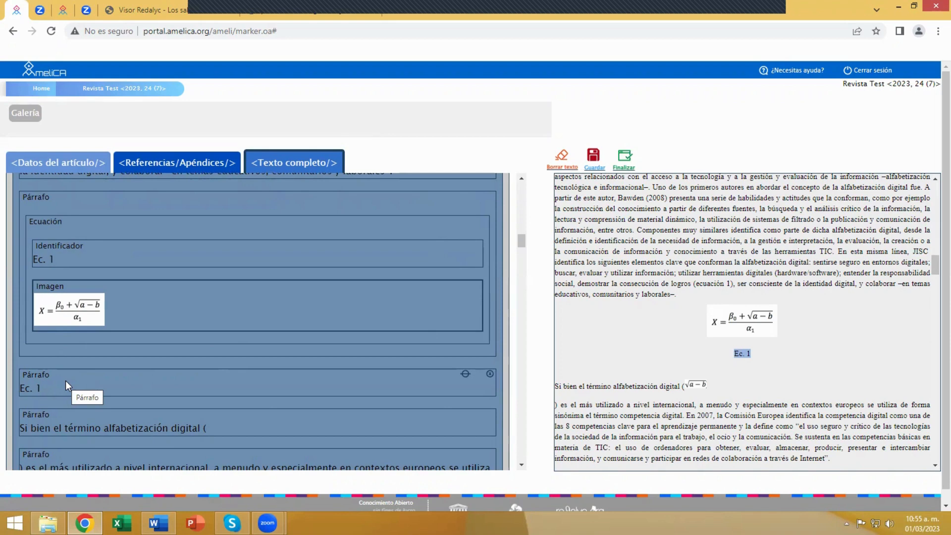
click(490, 374)
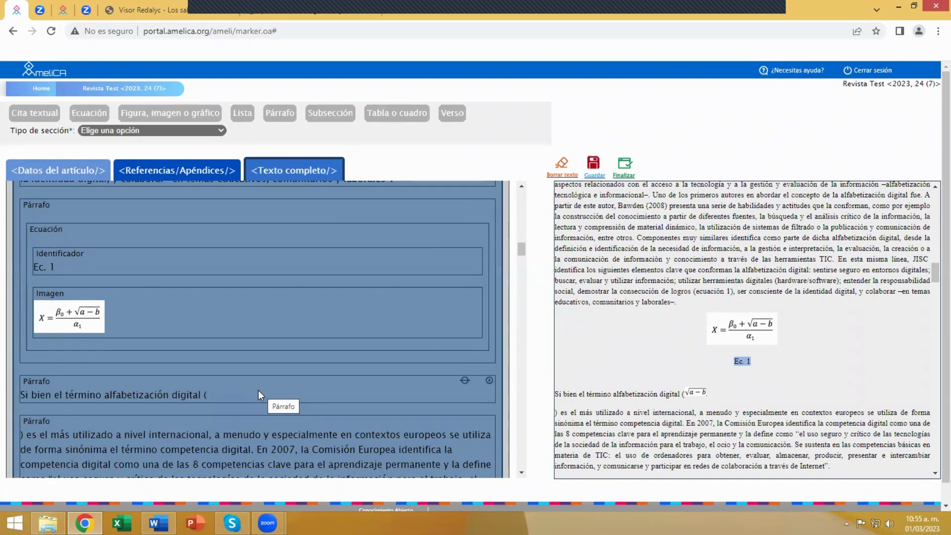
click(595, 168)
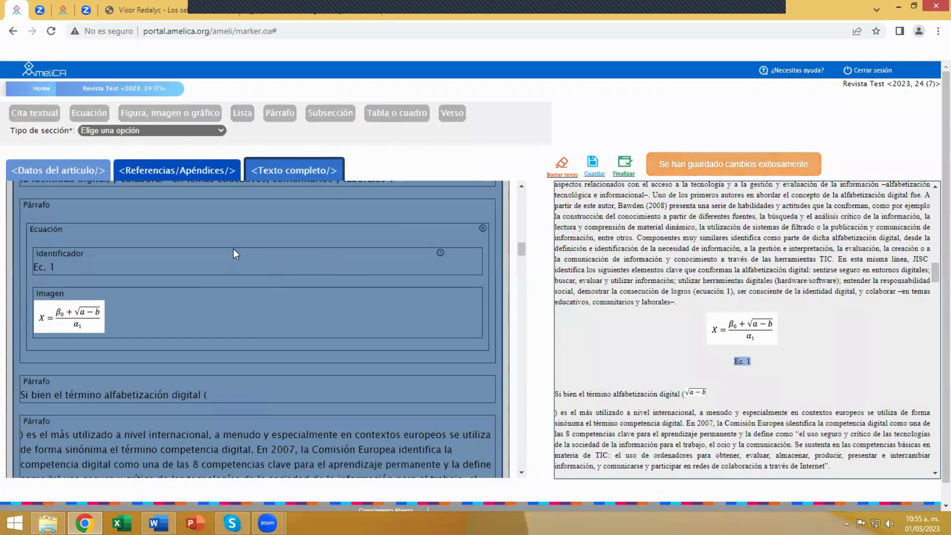
- Delete the split-off ") es el más utilizado" paragraph and mark the complete passage from the source text in the "Si bien el término alfabetización digital" paragraph
scroll(223, 262, down, 2)
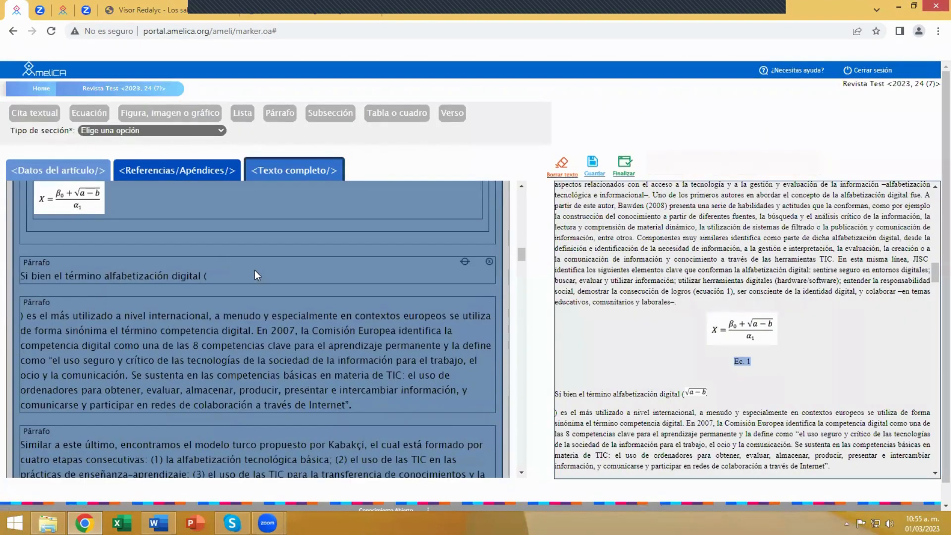
scroll(602, 317, down, 2)
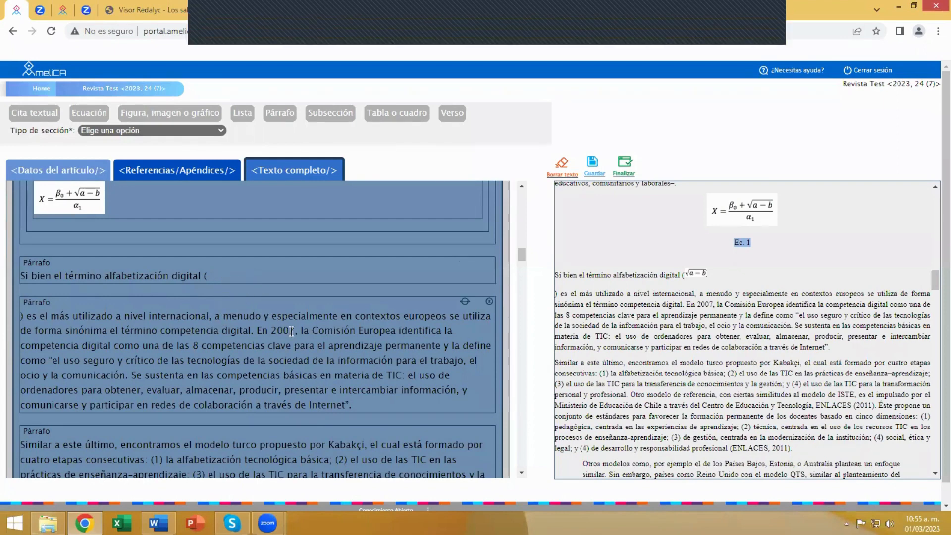
click(489, 302)
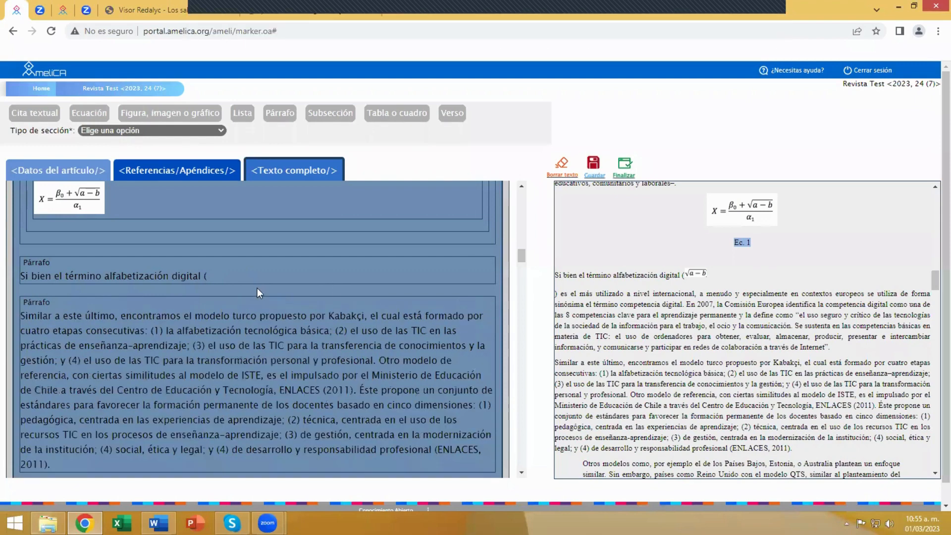
triple_click(207, 274)
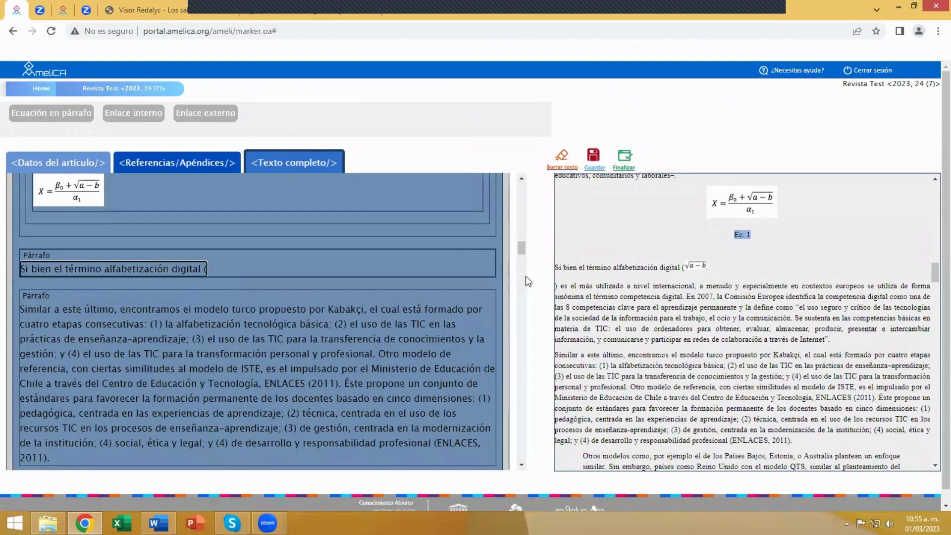
drag(555, 268, 832, 339)
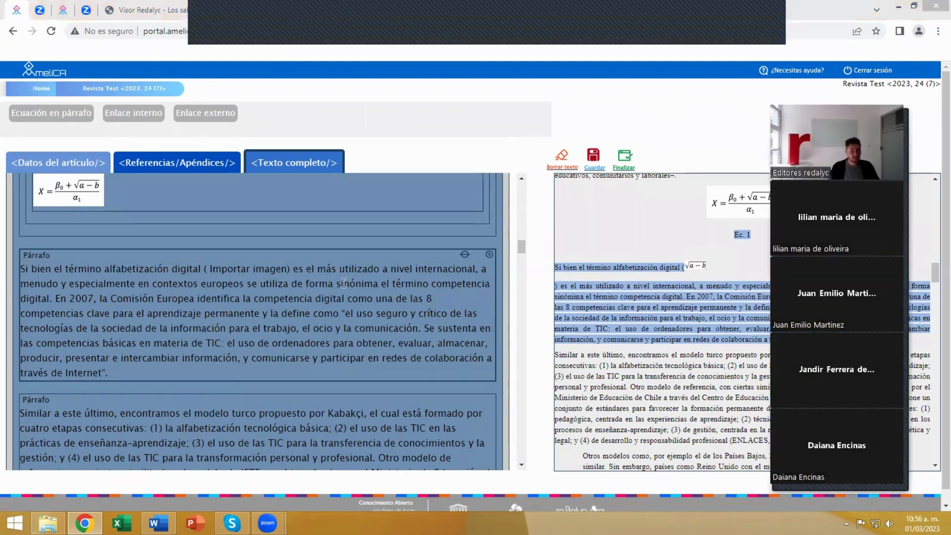
- Remove the "Importar imagen" text inside the parentheses after "alfabetización digital", leaving empty parentheses
triple_click(290, 268)
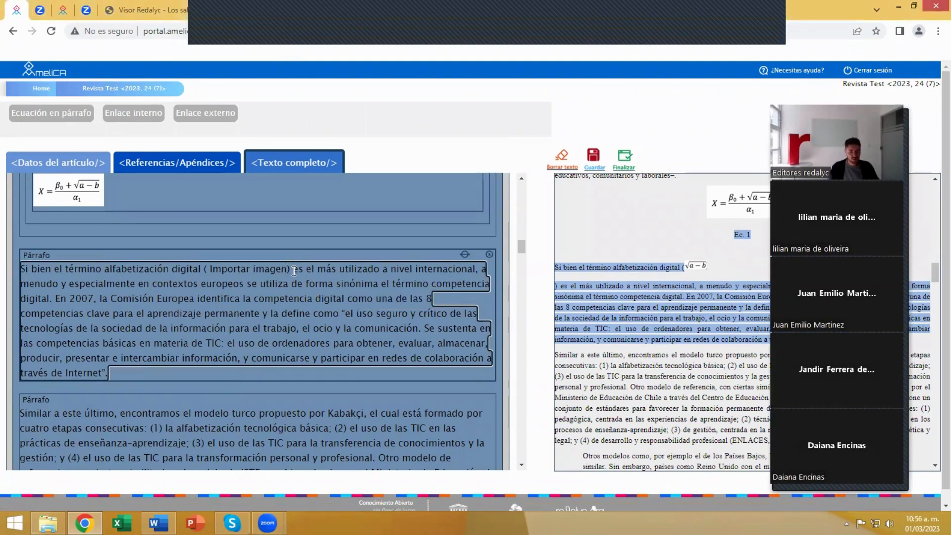
key(BackSpace)
key(BackSpace)
key(BackSpace)
key(BackSpace)
key(BackSpace)
key(BackSpace)
key(BackSpace)
key(BackSpace)
key(BackSpace)
key(BackSpace)
key(BackSpace)
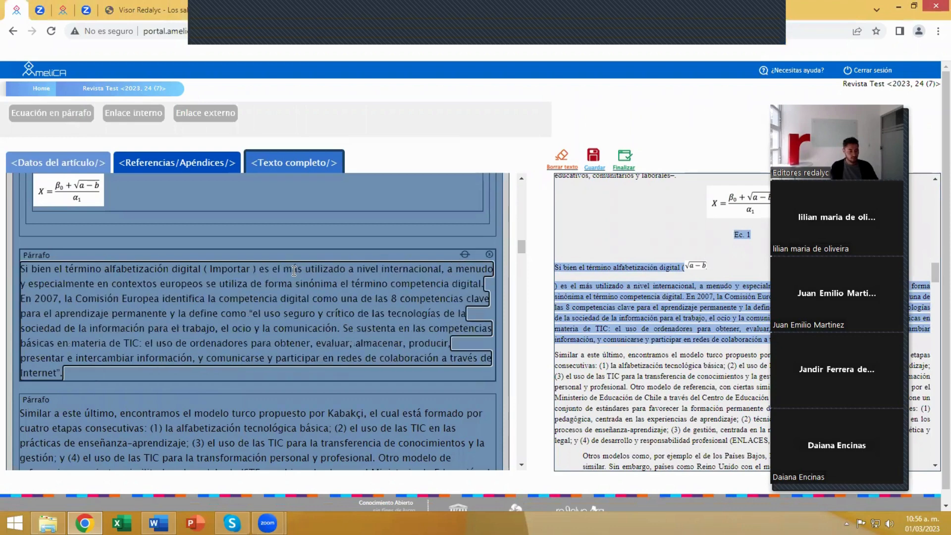
key(BackSpace)
key(BackSpace)
key(BackSpace)
key(BackSpace)
key(BackSpace)
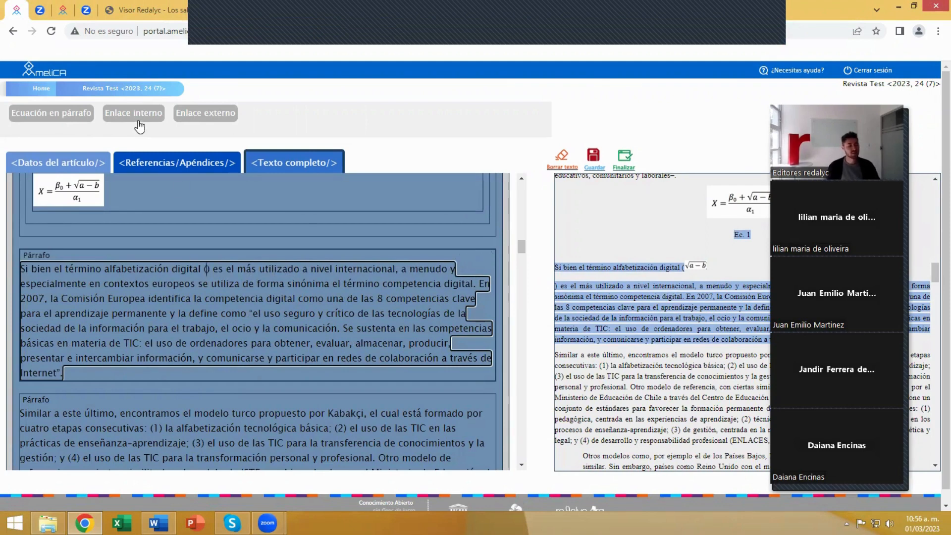
- Start an in-paragraph equation between the empty parentheses with the equation marker and select its empty placeholder
click(47, 115)
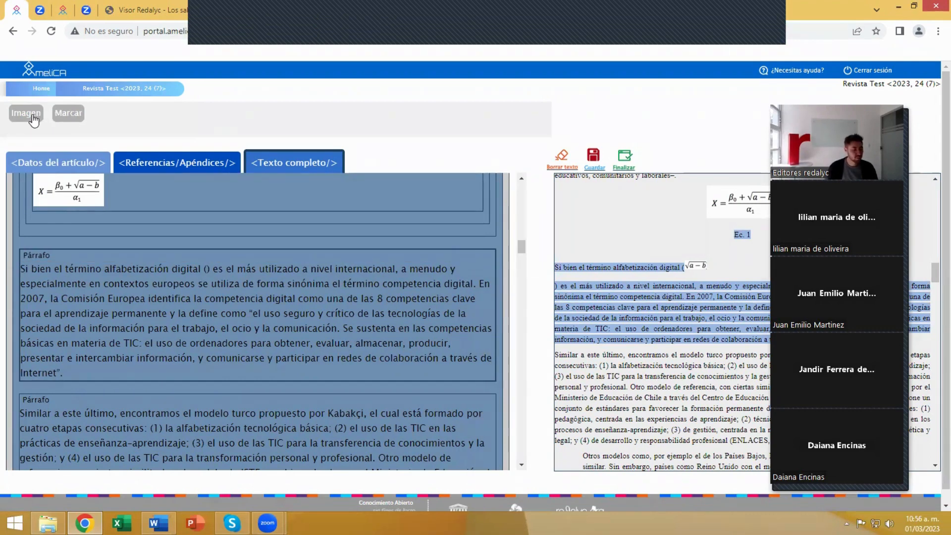
click(70, 116)
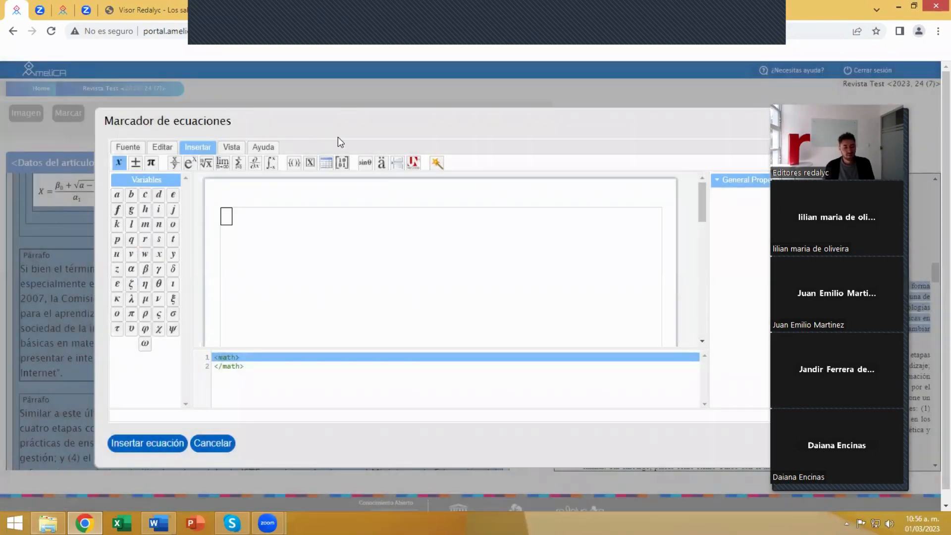
click(227, 221)
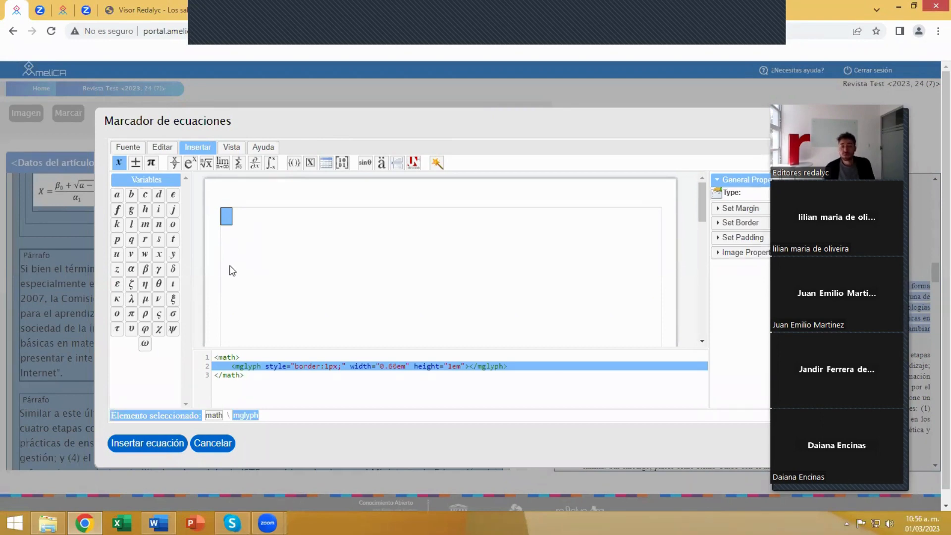
- Look through the equation editor's symbol sets, from operators, constants and fractions to radicals, large operators and integrals
click(134, 166)
click(152, 165)
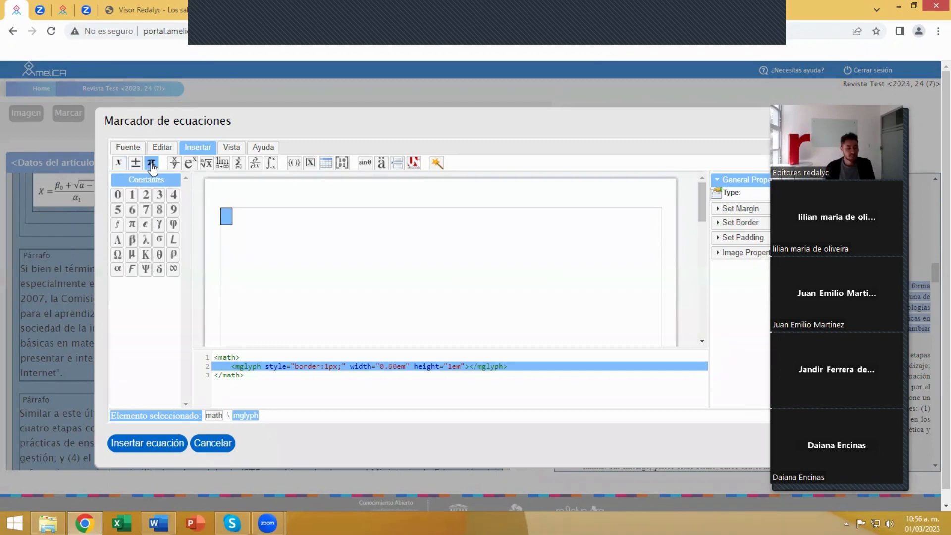
click(174, 164)
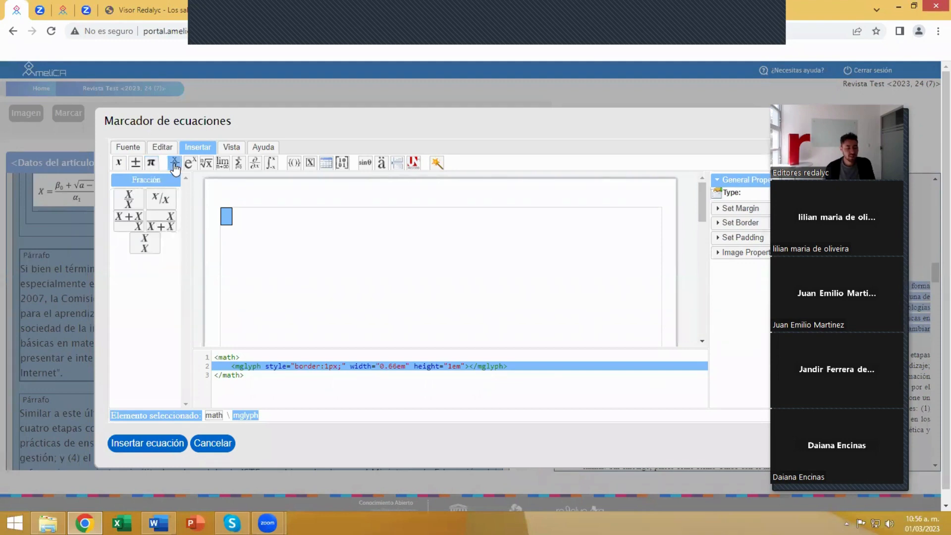
click(188, 165)
click(207, 164)
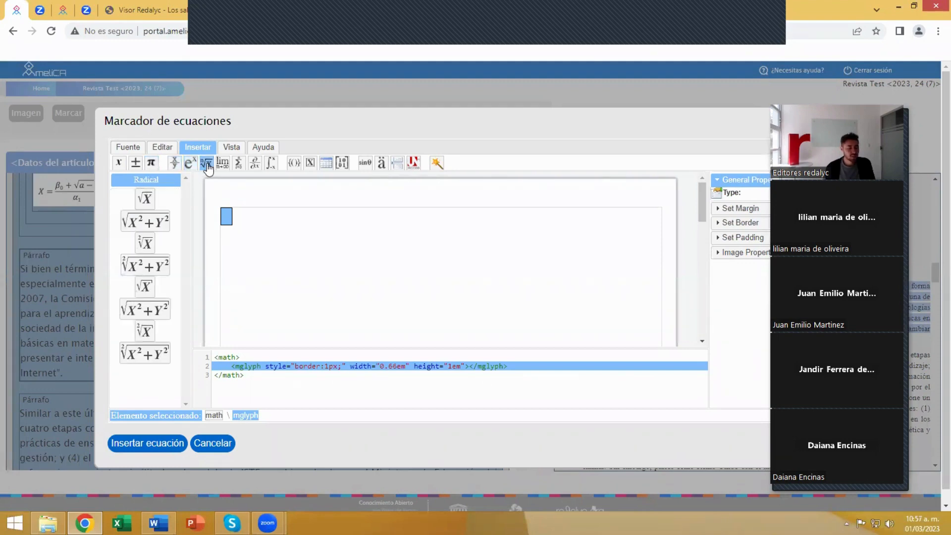
click(222, 164)
click(238, 164)
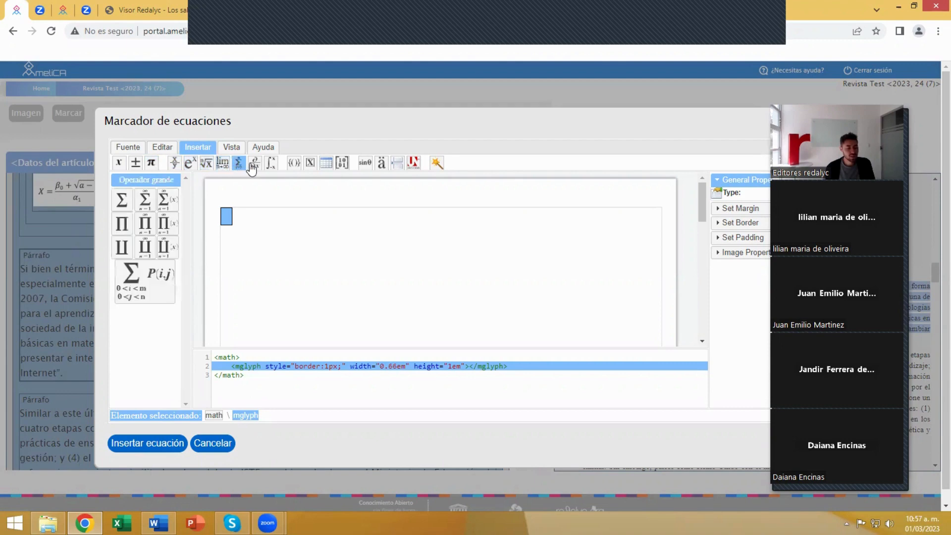
click(254, 164)
click(269, 165)
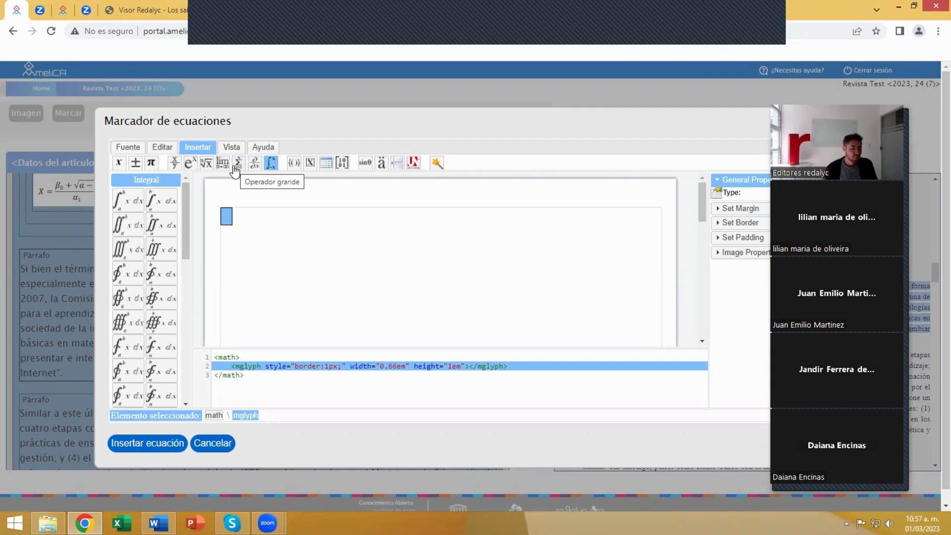
- Insert a simple square root into the equation and delete the empty placeholder in front of it
click(206, 164)
click(154, 203)
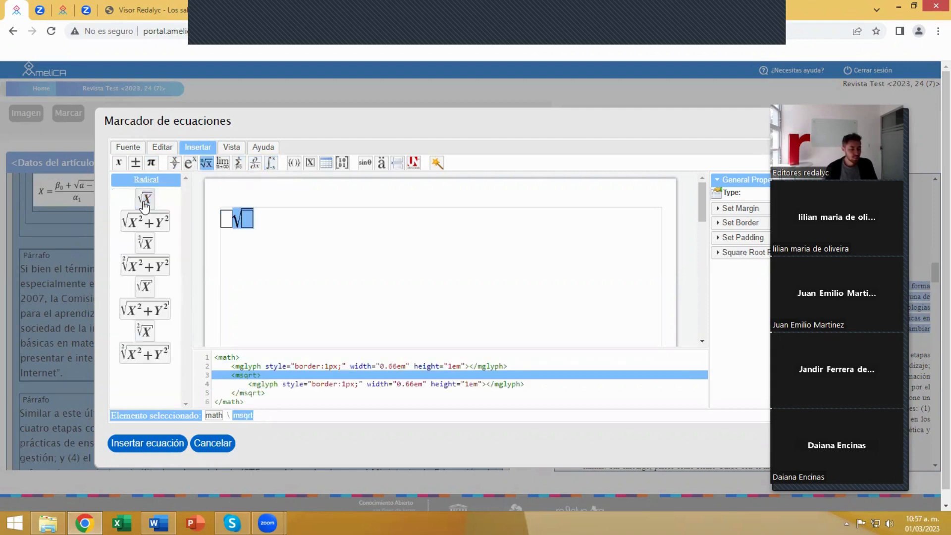
click(227, 221)
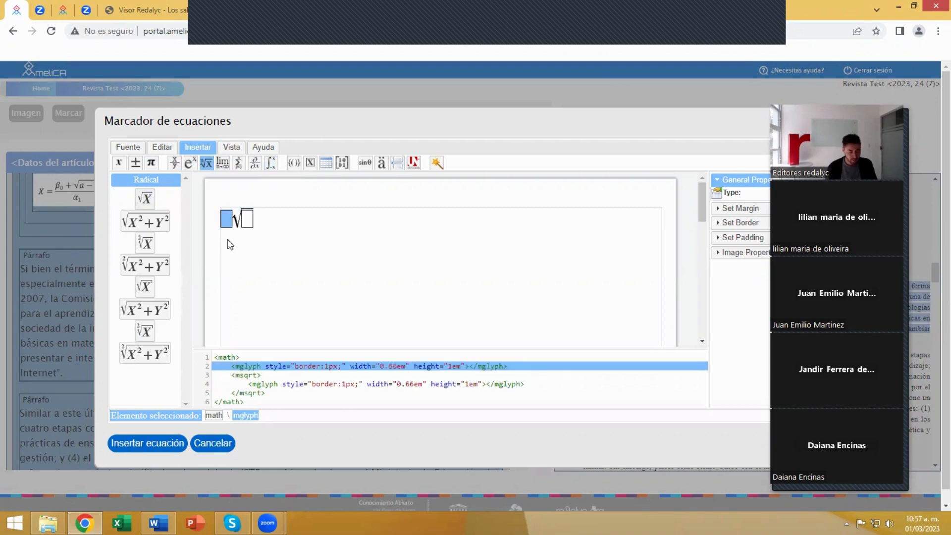
key(Delete)
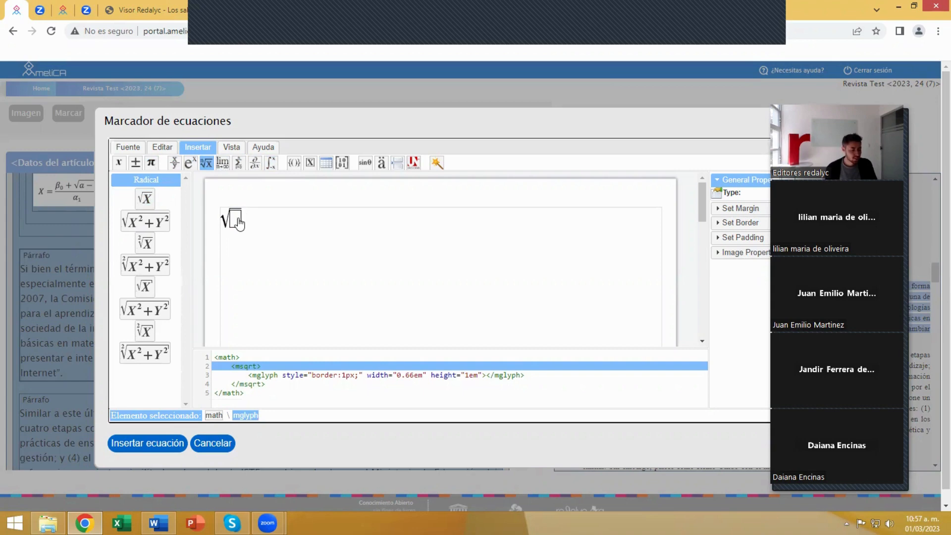
- Fill the square root with the expression a − b
click(238, 224)
click(119, 163)
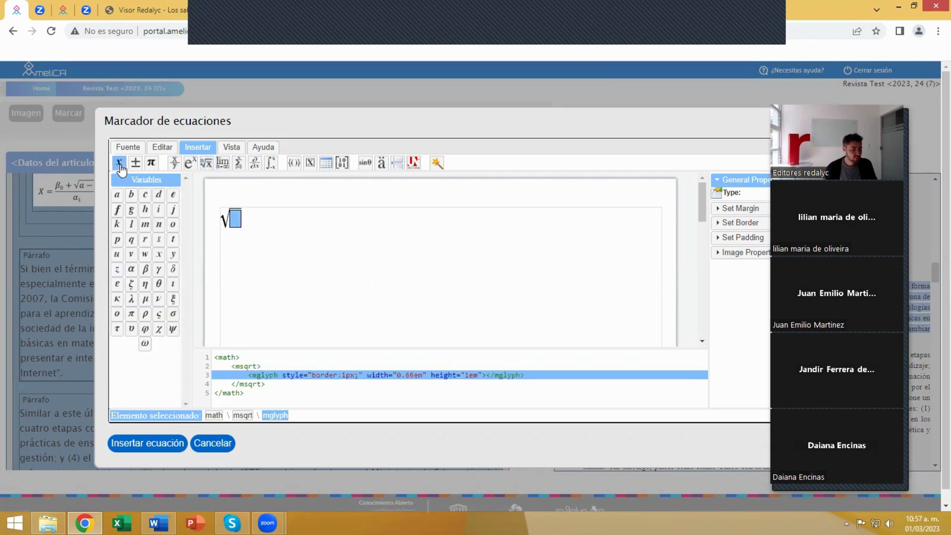
click(122, 194)
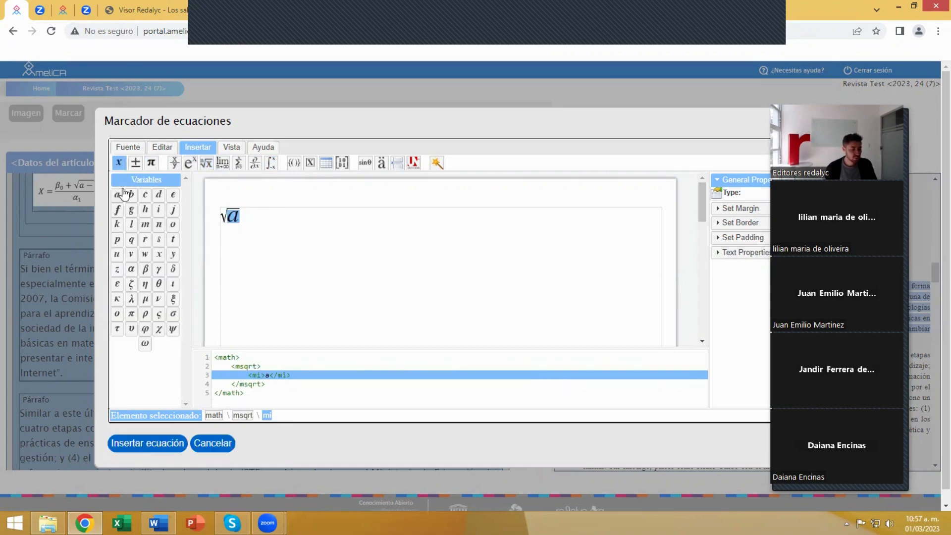
click(134, 162)
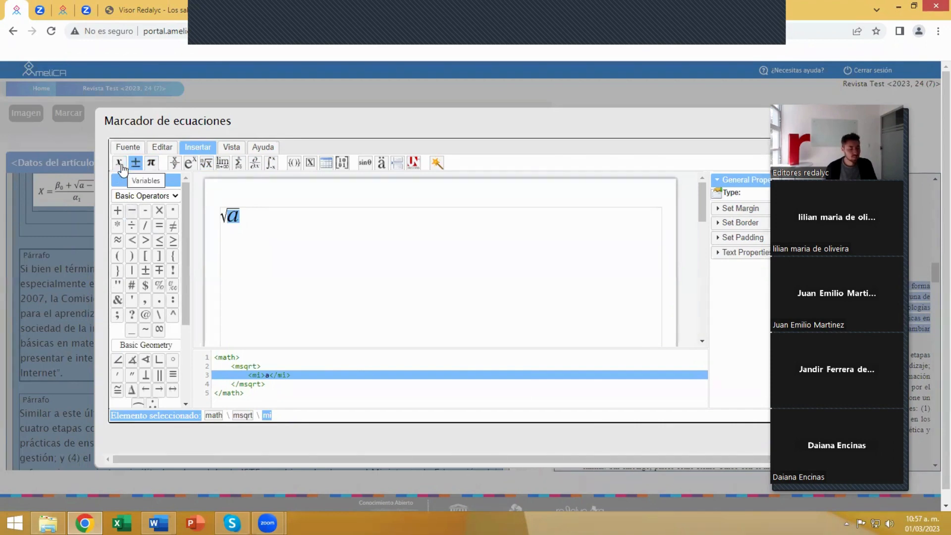
text(-)
click(118, 163)
click(128, 198)
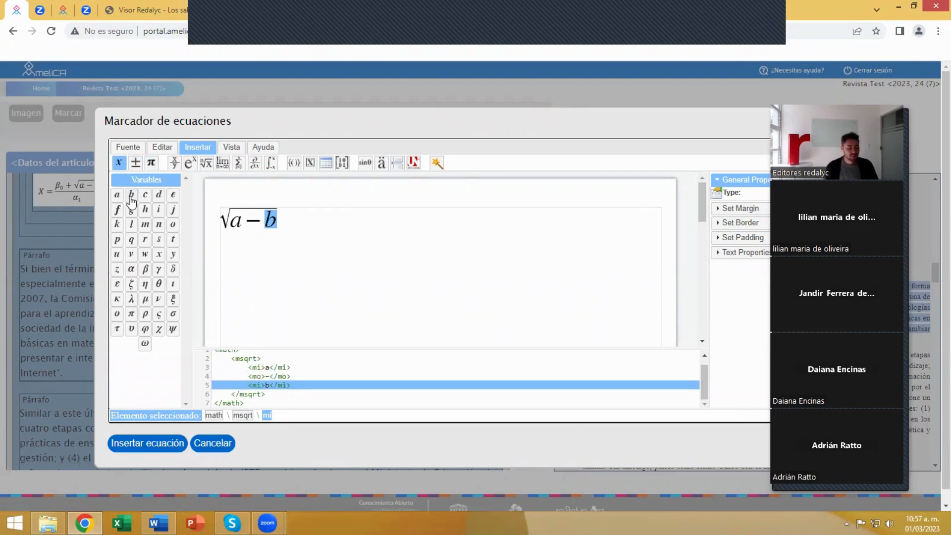
- Insert the finished equation into the paragraph and save the article
click(163, 446)
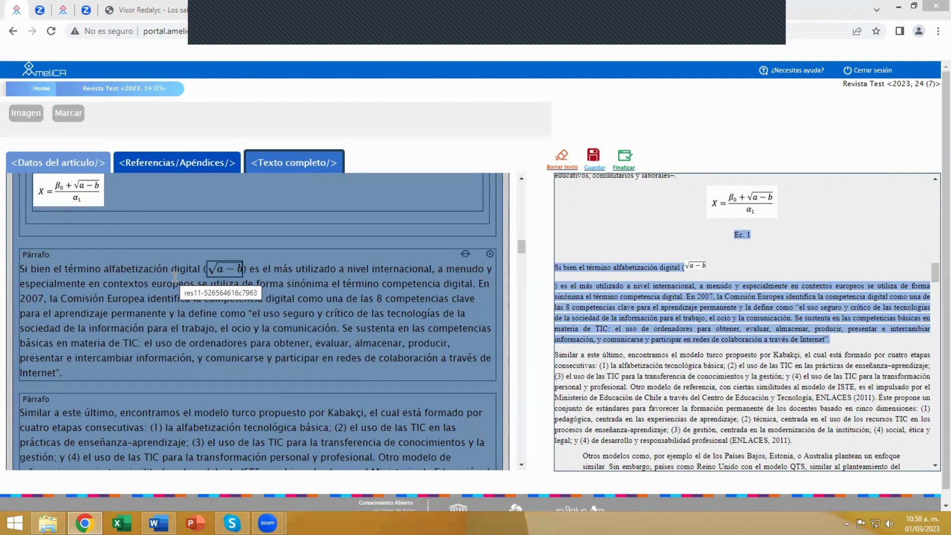
click(594, 157)
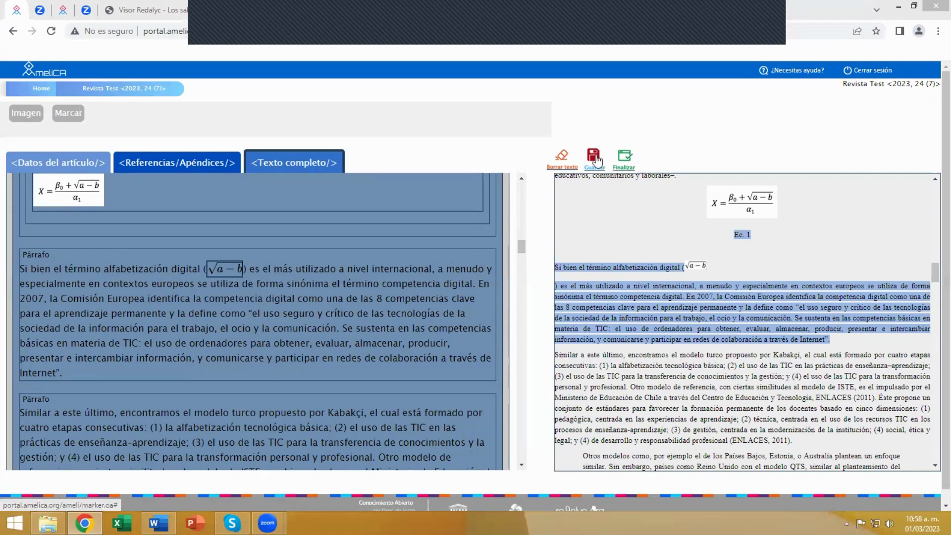
scroll(314, 324, down, 5)
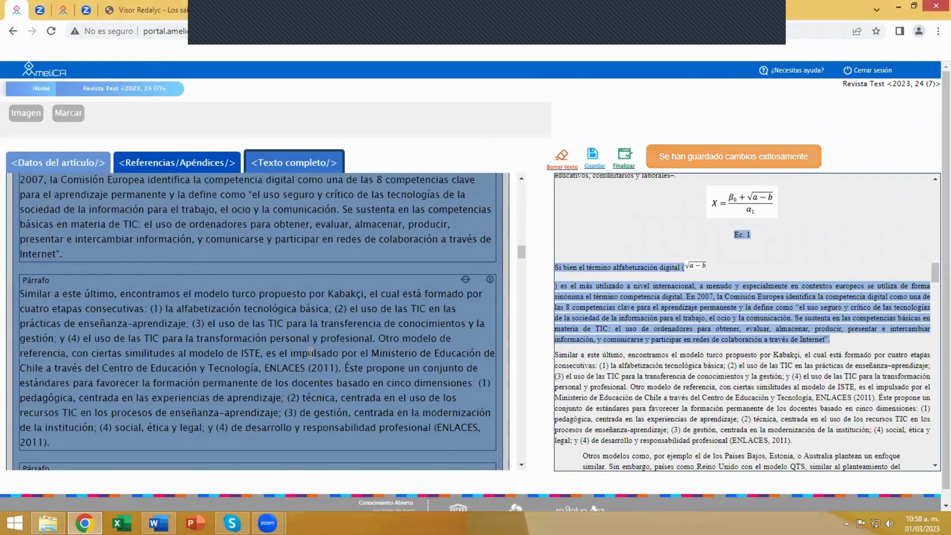
scroll(462, 345, down, 3)
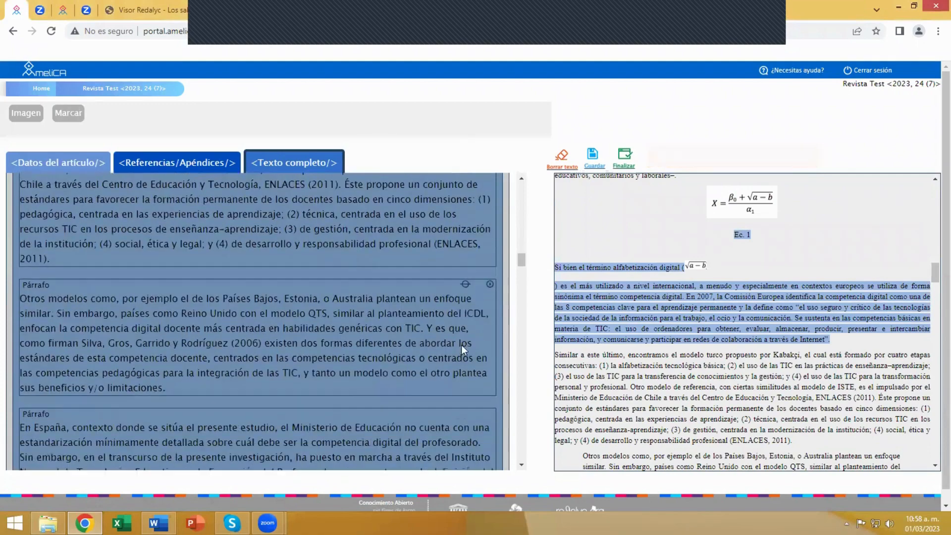
- Clear the text of the paragraph beginning "Otros modelos como" in the marked full text, leaving the paragraph element empty
scroll(643, 341, down, 3)
scroll(643, 341, down, 2)
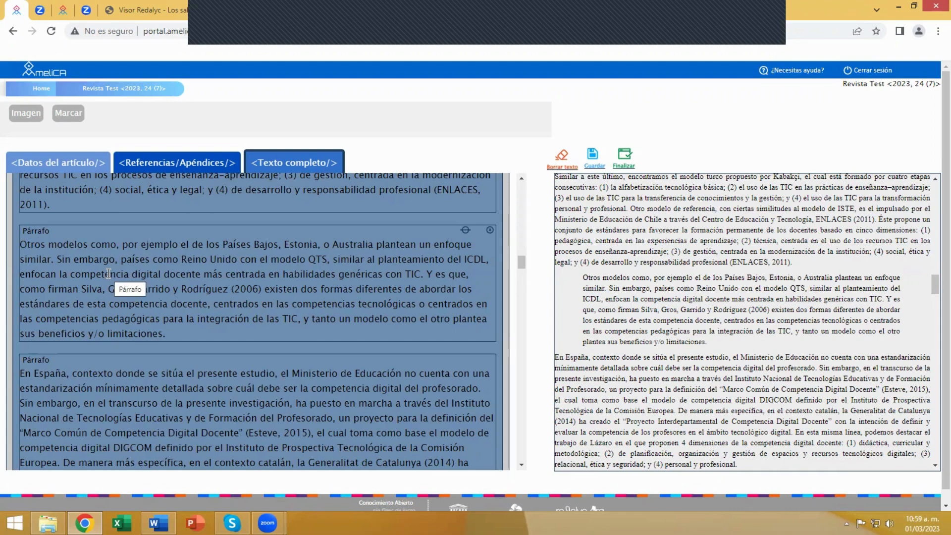
drag(24, 246, 158, 350)
key(BackSpace)
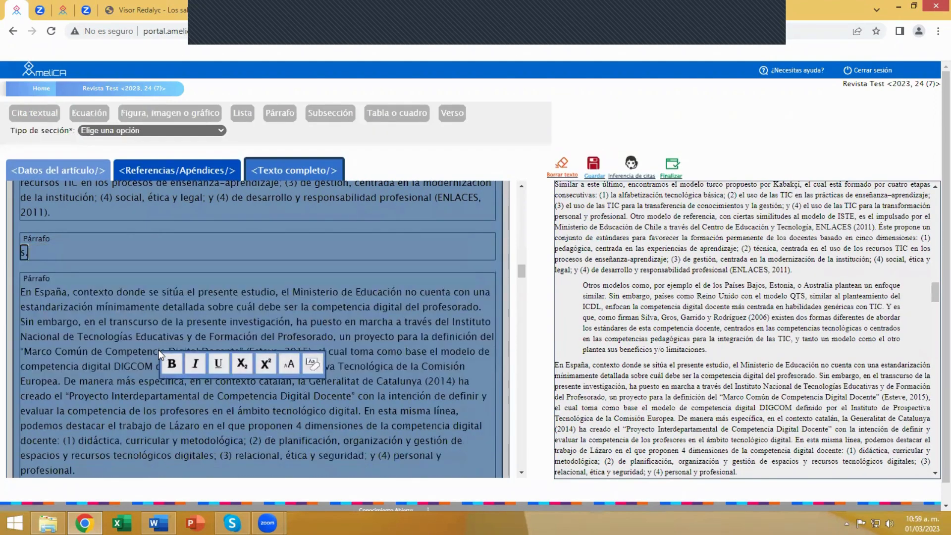
click(61, 243)
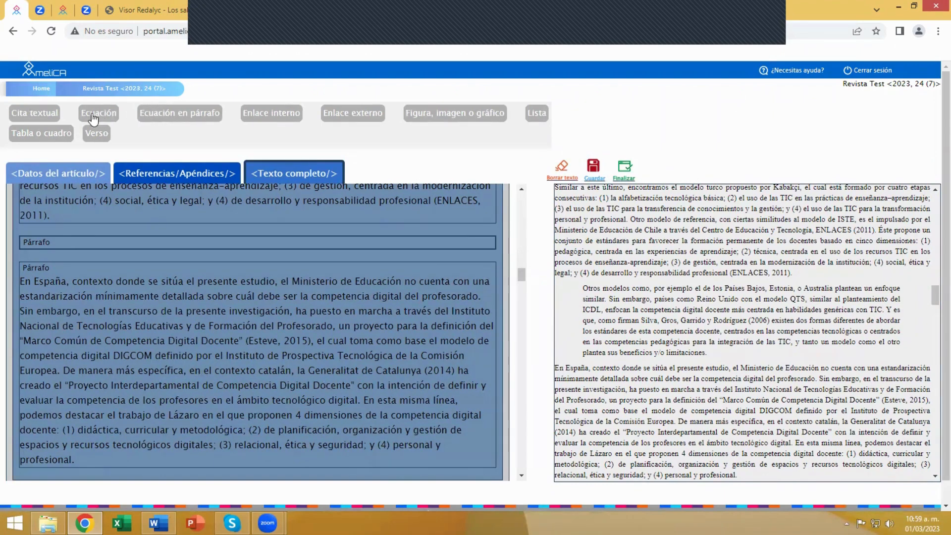
- Insert a textual quotation in the empty paragraph, fill it with the indented source passage beginning "Otros modelos", and save the article
click(37, 119)
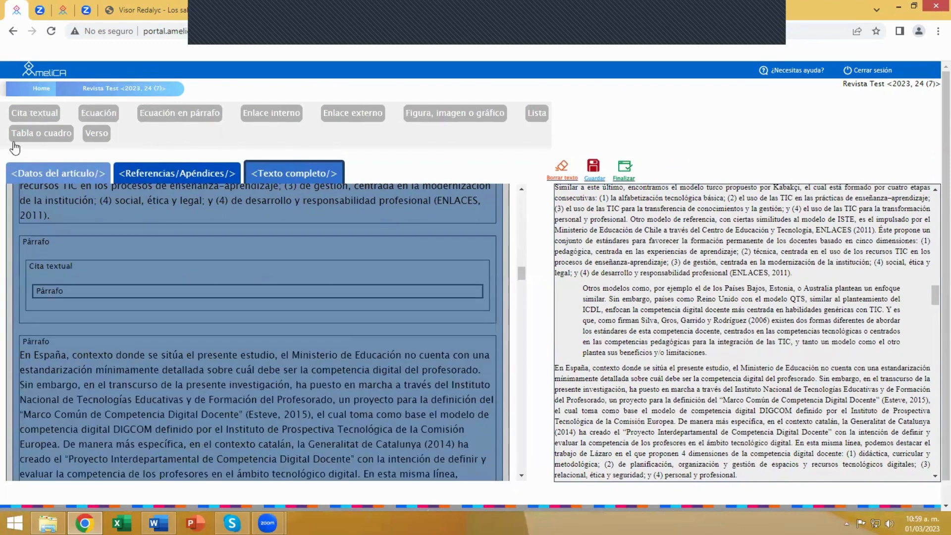
click(58, 268)
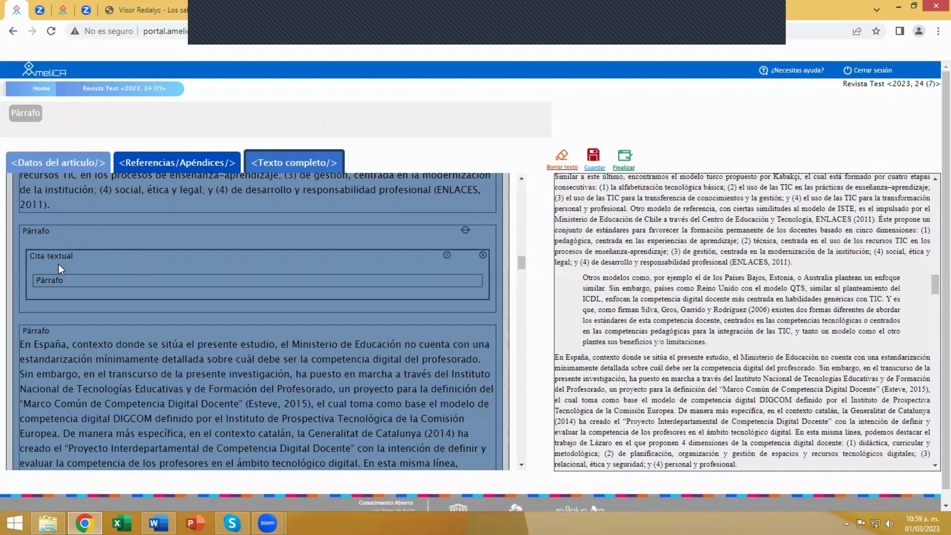
click(58, 280)
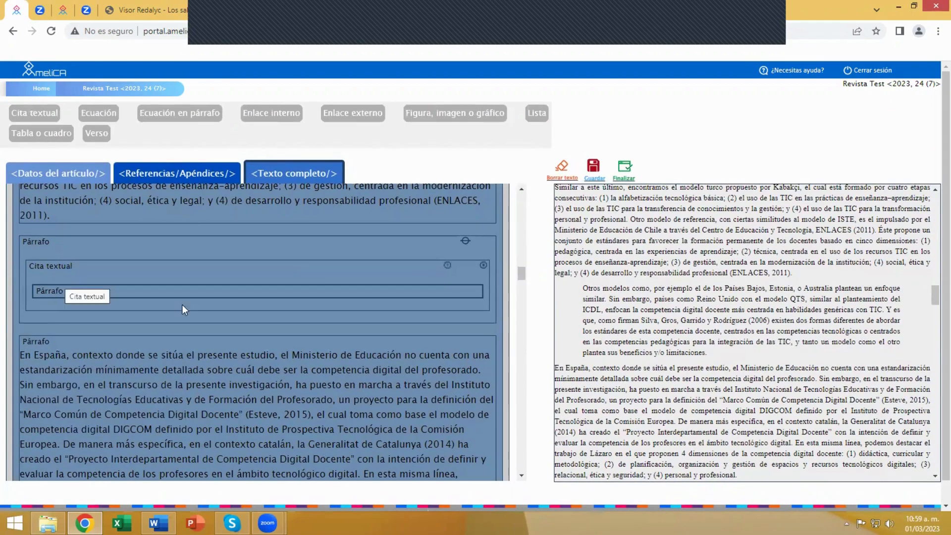
drag(583, 288, 706, 351)
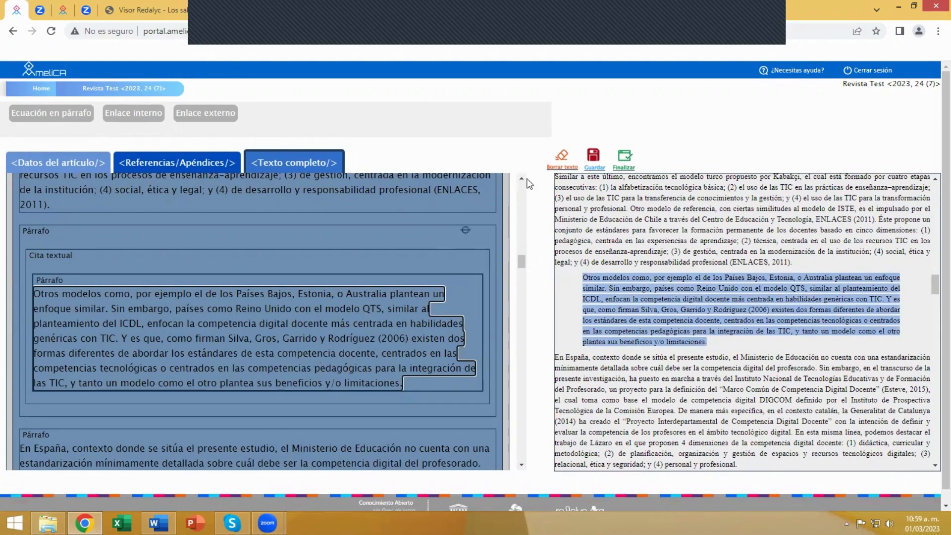
click(593, 156)
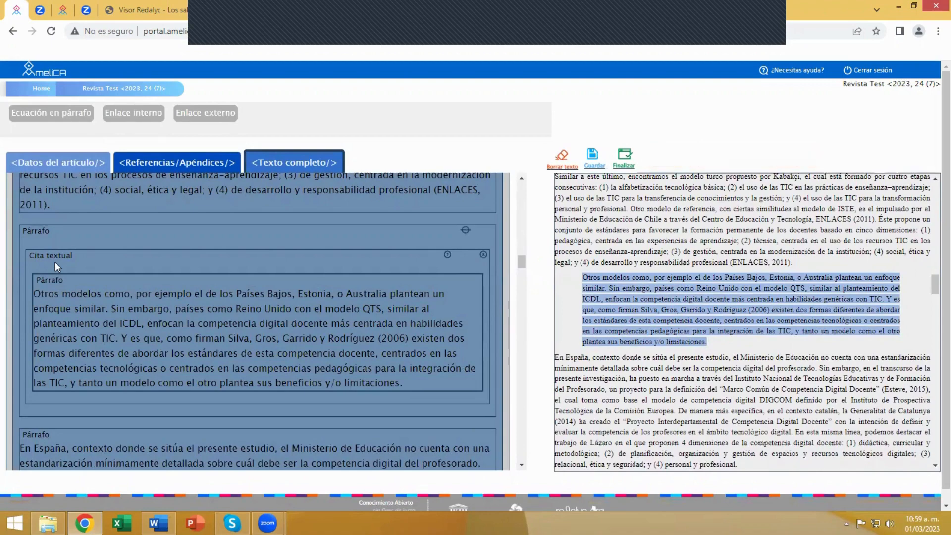
- Delete the two paragraphs holding the numbered research questions in section 3. PROPÓSITO
scroll(32, 233, down, 3)
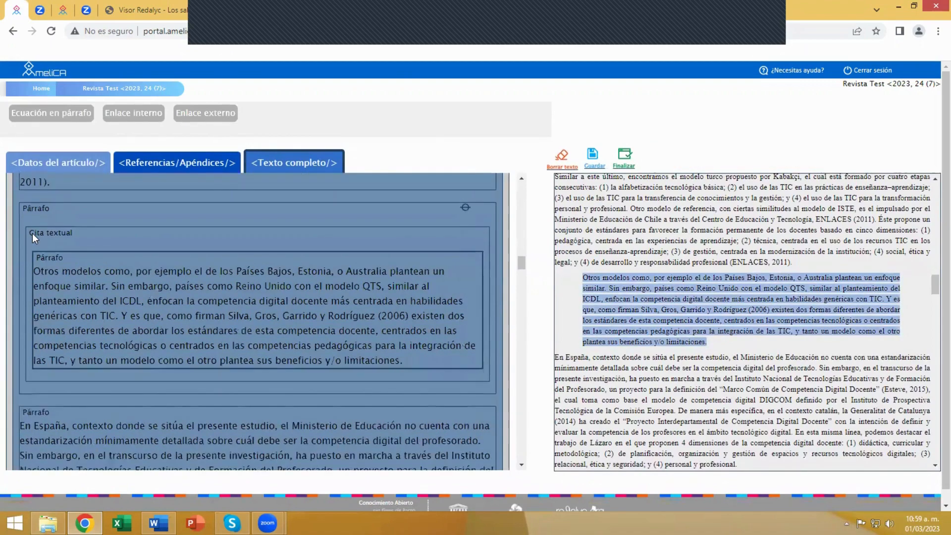
scroll(245, 286, down, 1)
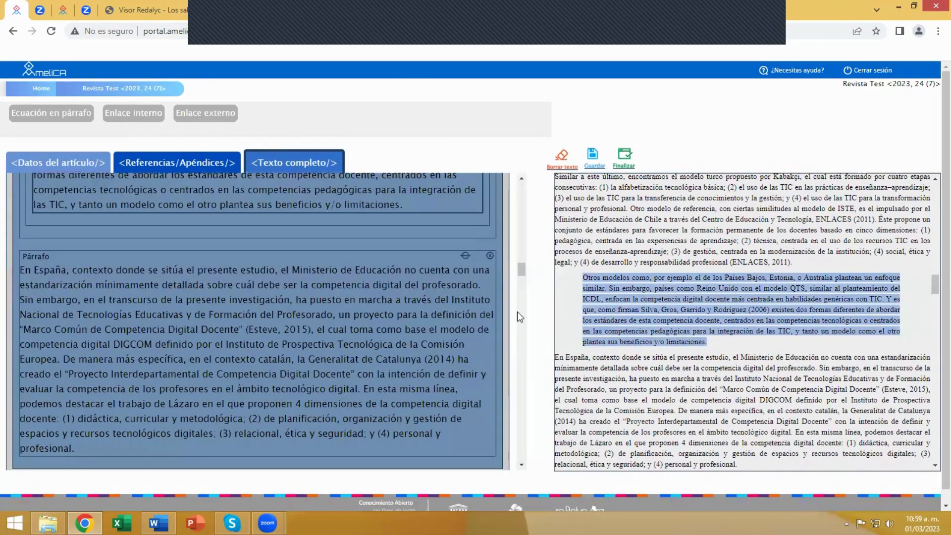
scroll(618, 331, down, 4)
click(618, 331)
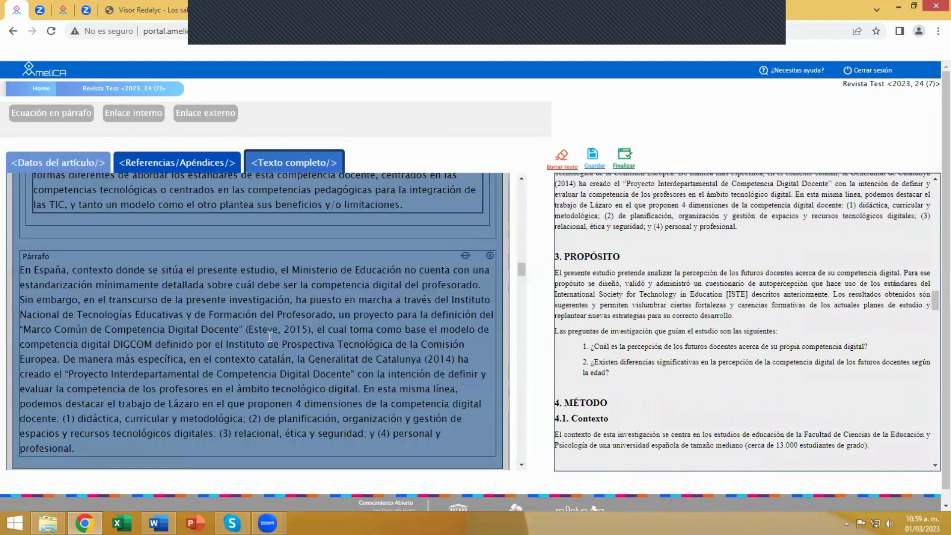
click(66, 315)
scroll(218, 322, down, 3)
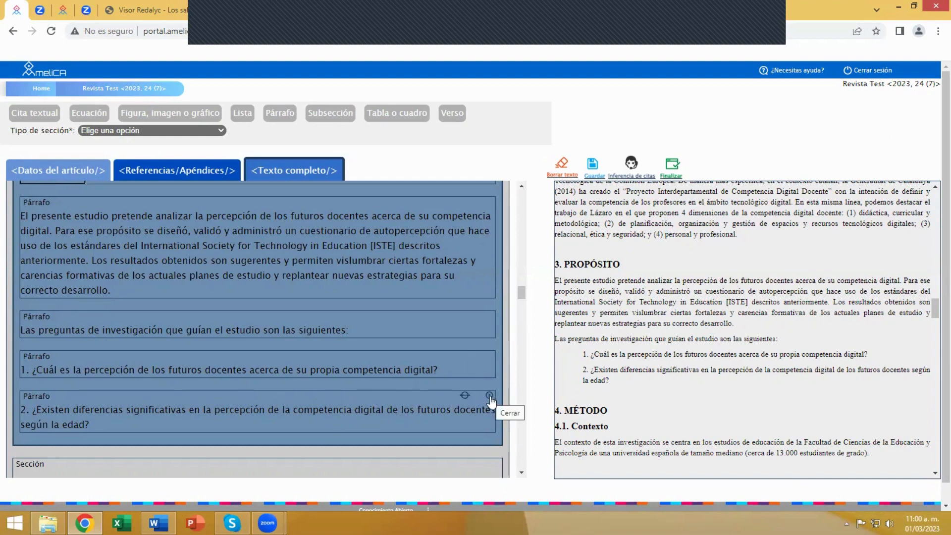
click(489, 396)
click(489, 357)
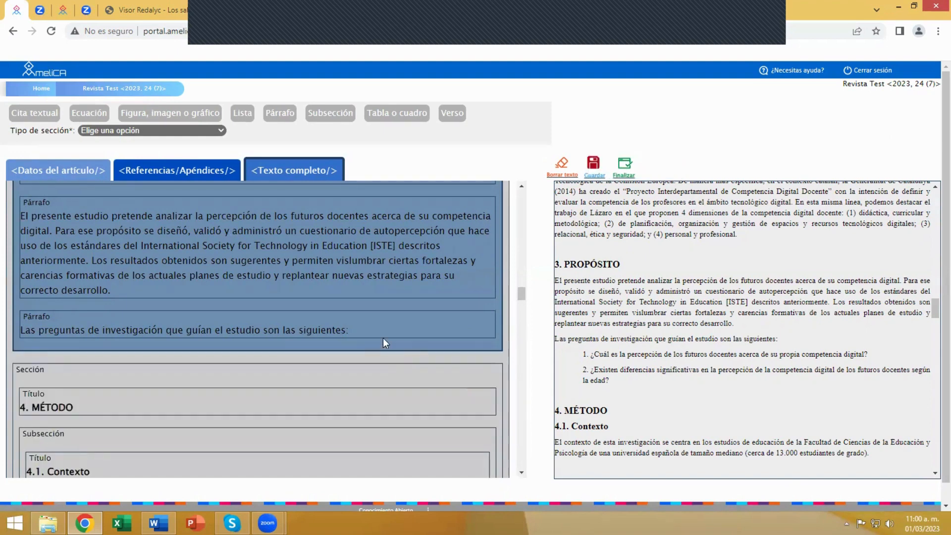
- Erase all the text of the paragraph "Las preguntas de investigación que guían el estudio son las siguientes:"
click(355, 331)
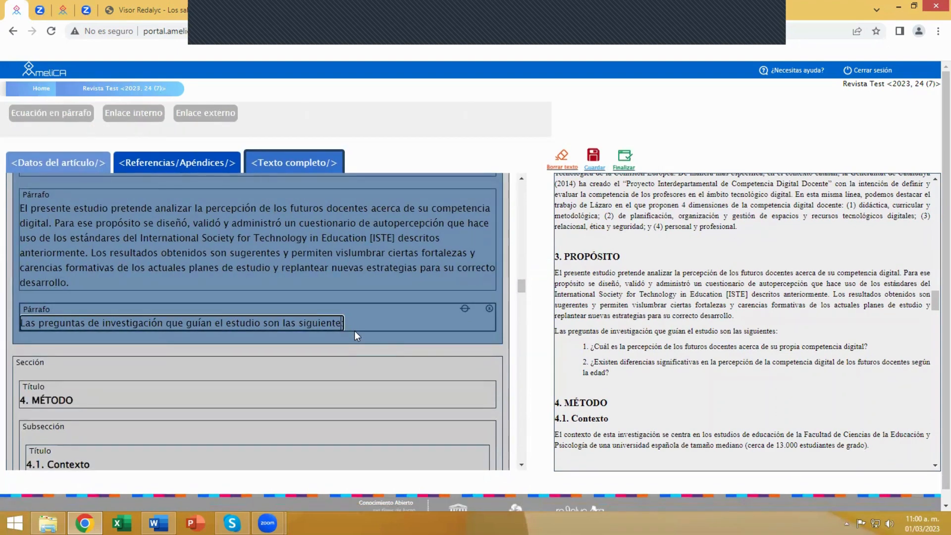
key(BackSpace)
key(BackSpace)
key(BackSpace)
key(BackSpace)
key(BackSpace)
key(BackSpace)
key(BackSpace)
key(BackSpace)
key(BackSpace)
key(BackSpace)
key(BackSpace)
key(BackSpace)
key(BackSpace)
key(BackSpace)
key(BackSpace)
key(BackSpace)
key(BackSpace)
key(BackSpace)
key(BackSpace)
key(BackSpace)
key(BackSpace)
key(BackSpace)
key(BackSpace)
key(BackSpace)
key(BackSpace)
key(BackSpace)
key(BackSpace)
key(BackSpace)
key(BackSpace)
key(BackSpace)
key(BackSpace)
key(BackSpace)
key(BackSpace)
key(BackSpace)
key(BackSpace)
key(BackSpace)
key(BackSpace)
key(BackSpace)
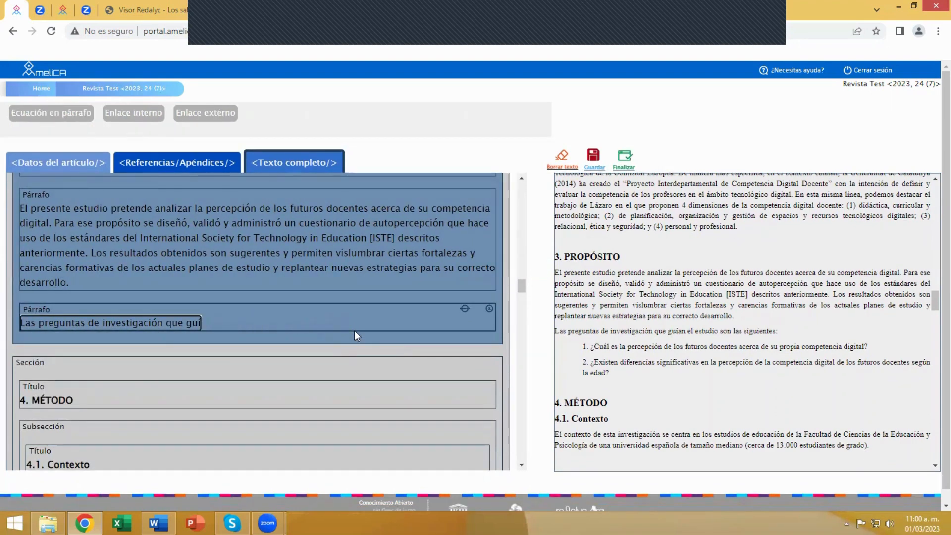
key(BackSpace)
key(BackSpace)
key(BackSpace)
key(BackSpace)
key(BackSpace)
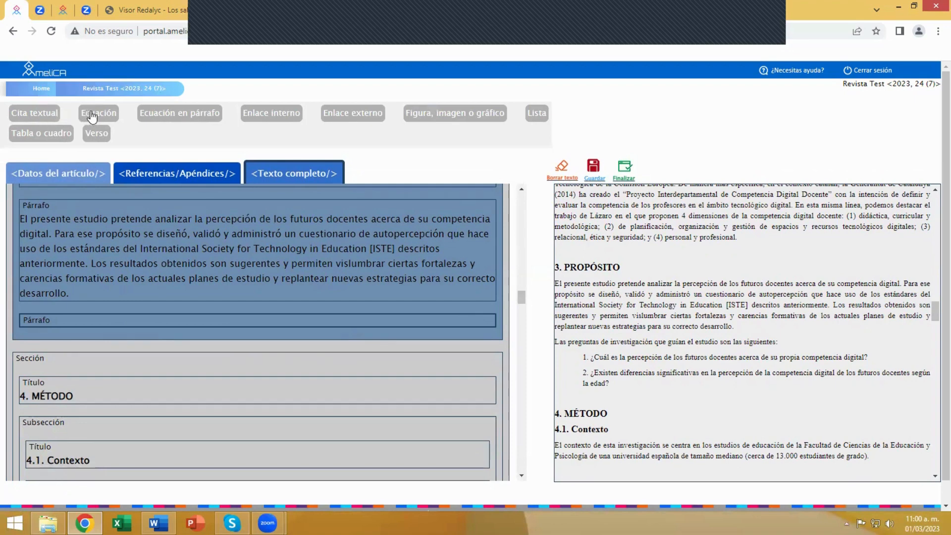
- Insert a list in the emptied paragraph and set its title to "Las preguntas de investigación que guían el estudio son las siguientes:"
click(534, 119)
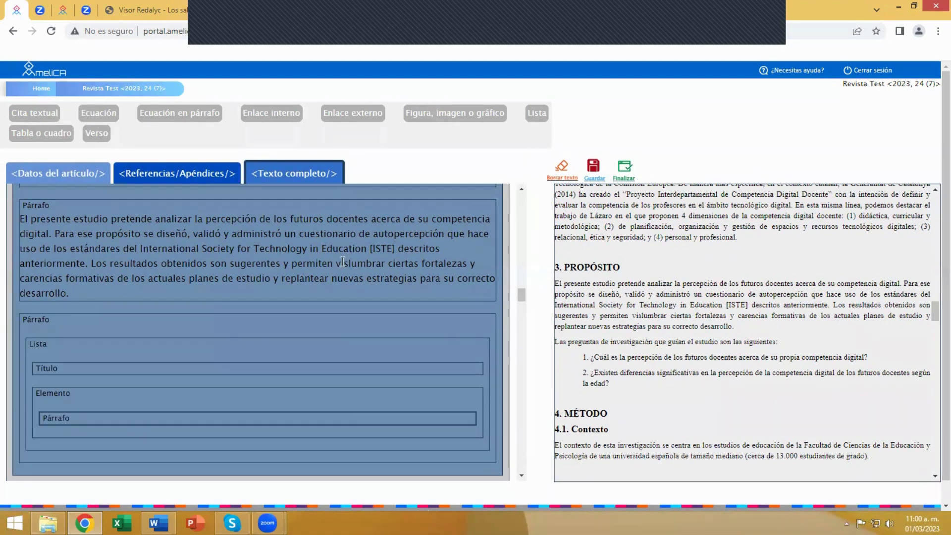
click(47, 370)
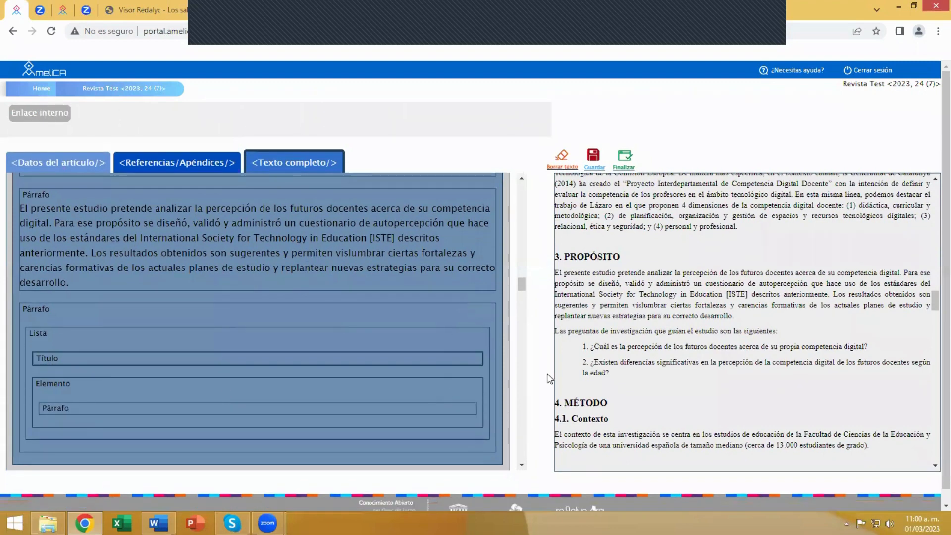
drag(778, 331, 557, 331)
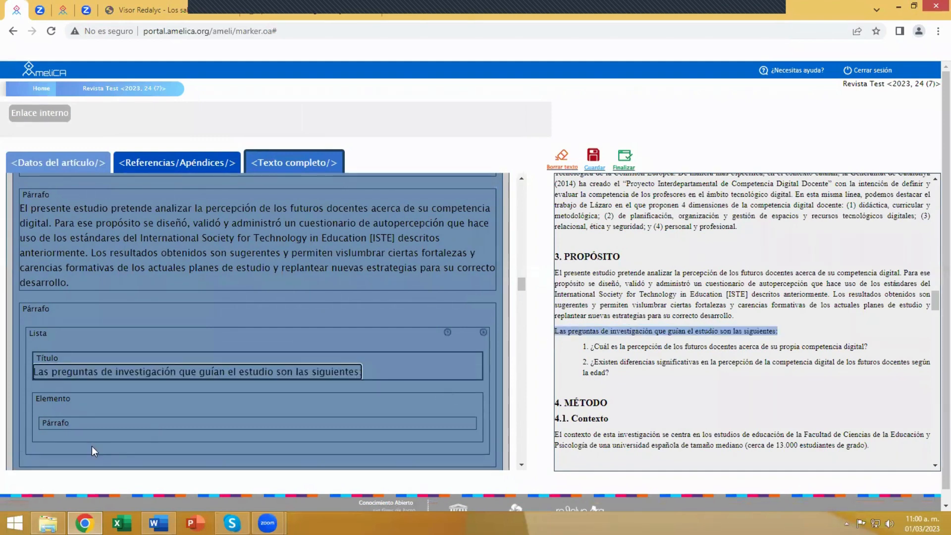
- Fill the list's first element with "¿Cuál es la percepción de los futuros docentes acerca de su propia competencia digital?", without the number
click(72, 426)
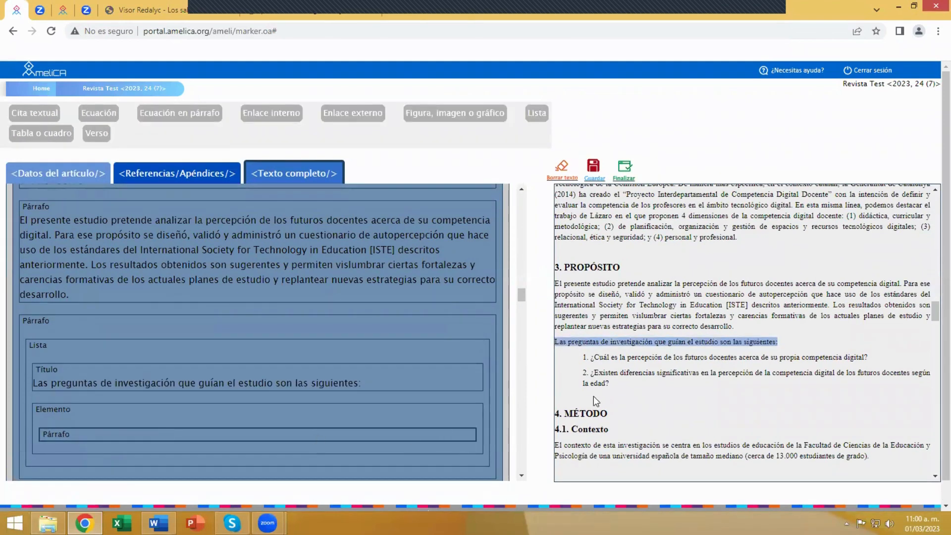
drag(589, 357, 872, 359)
scroll(205, 366, down, 2)
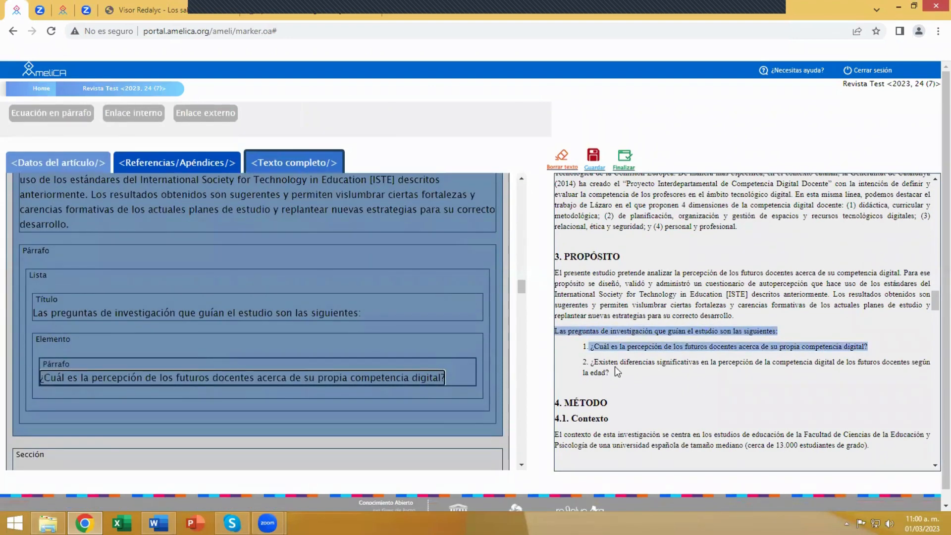
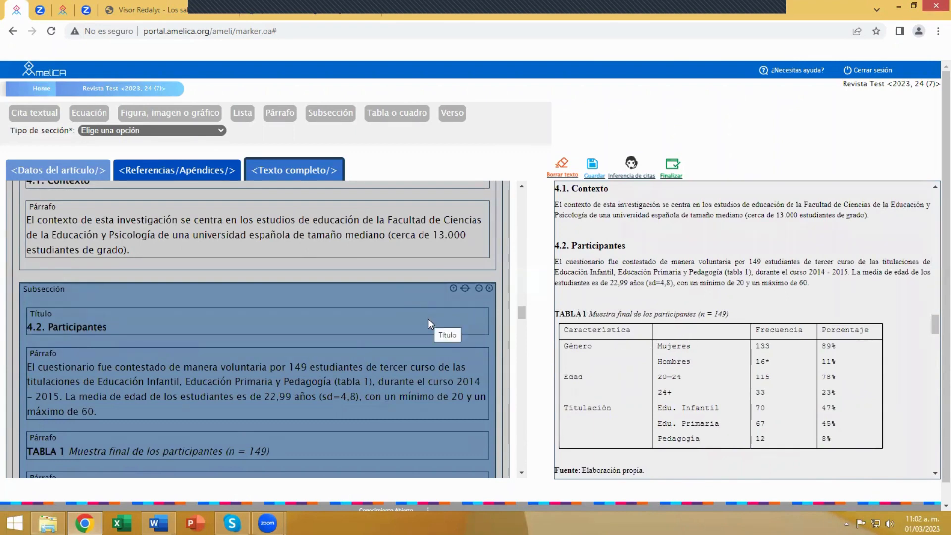
- Remove the existing table element in subsection 4.2. Participantes and insert a new empty table in the same paragraph
scroll(399, 356, down, 1)
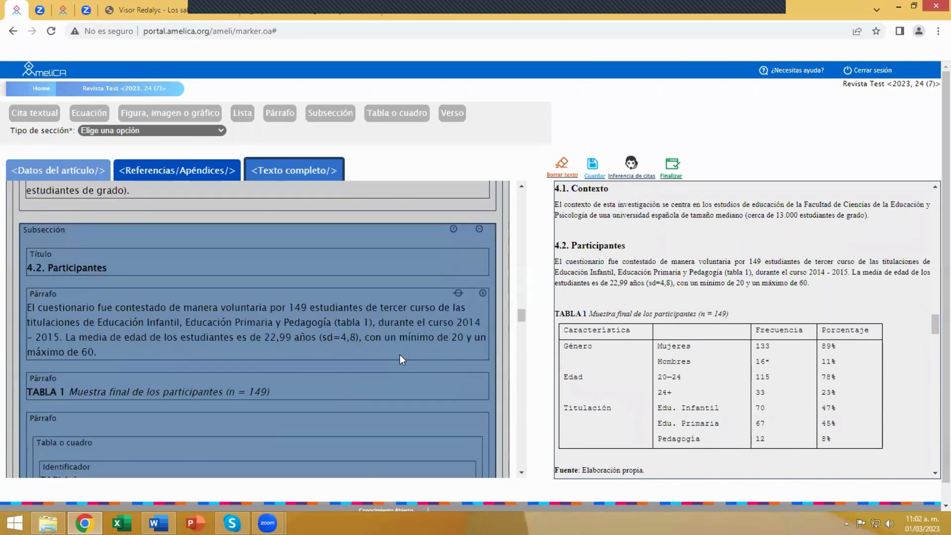
scroll(400, 357, down, 1)
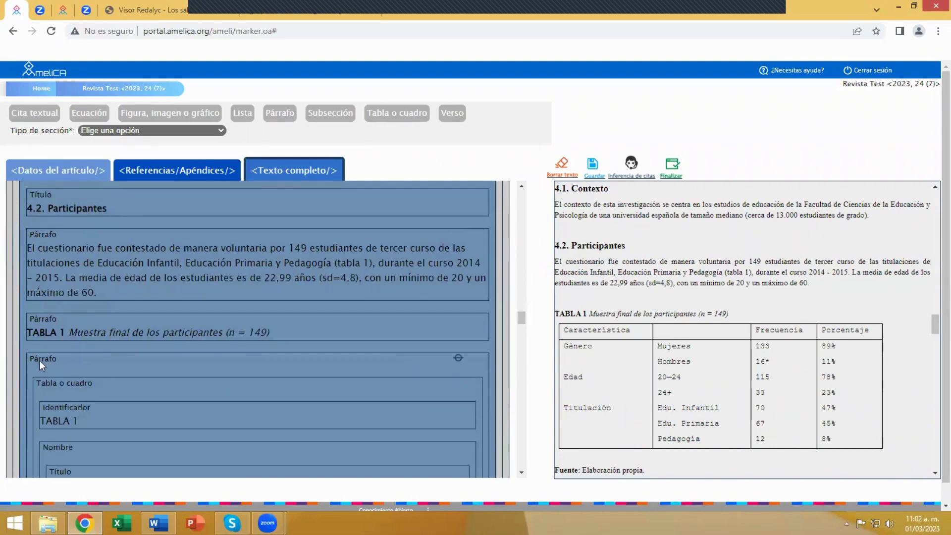
click(476, 384)
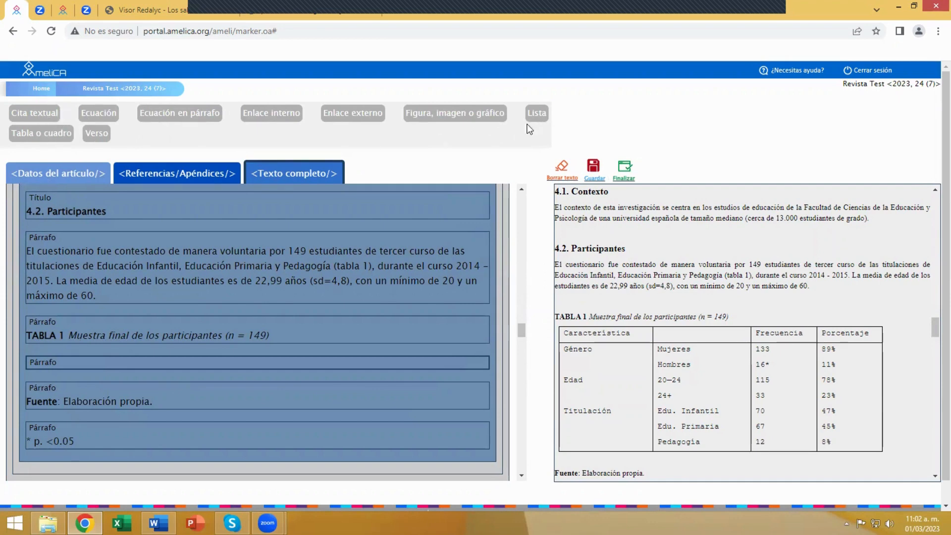
click(40, 140)
scroll(145, 385, down, 3)
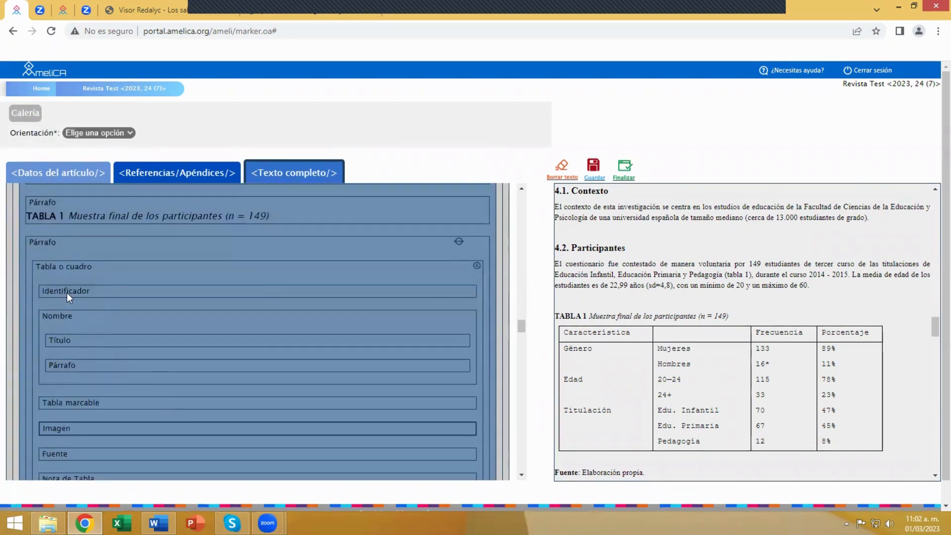
- Fill the table's identifier with "TABLA 1" and its title with "Muestra final de los participantes (n = 149)" from the source text
click(66, 292)
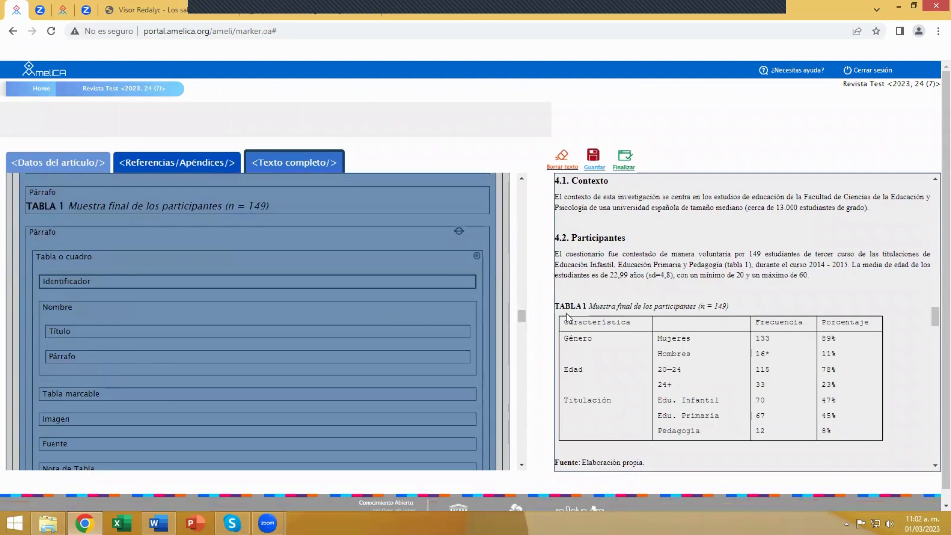
drag(588, 306, 553, 306)
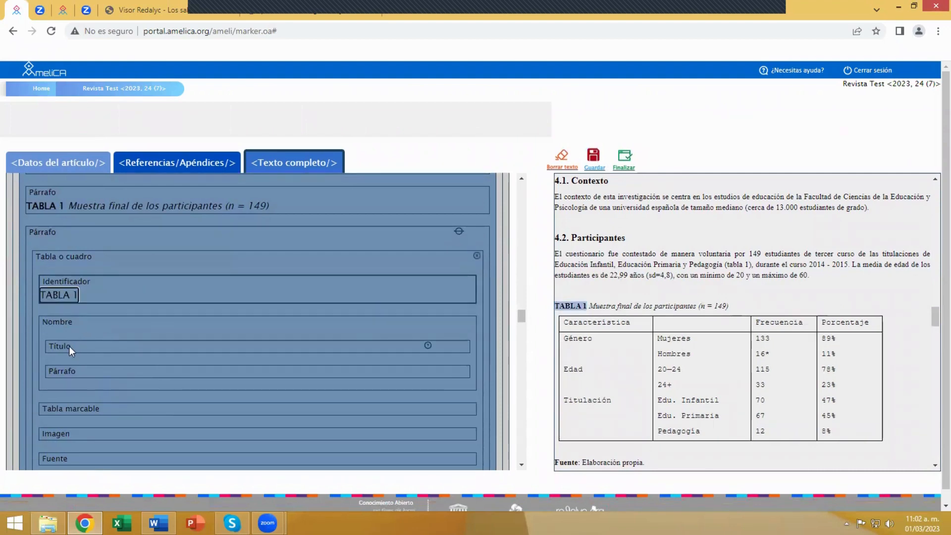
click(69, 345)
drag(589, 306, 734, 311)
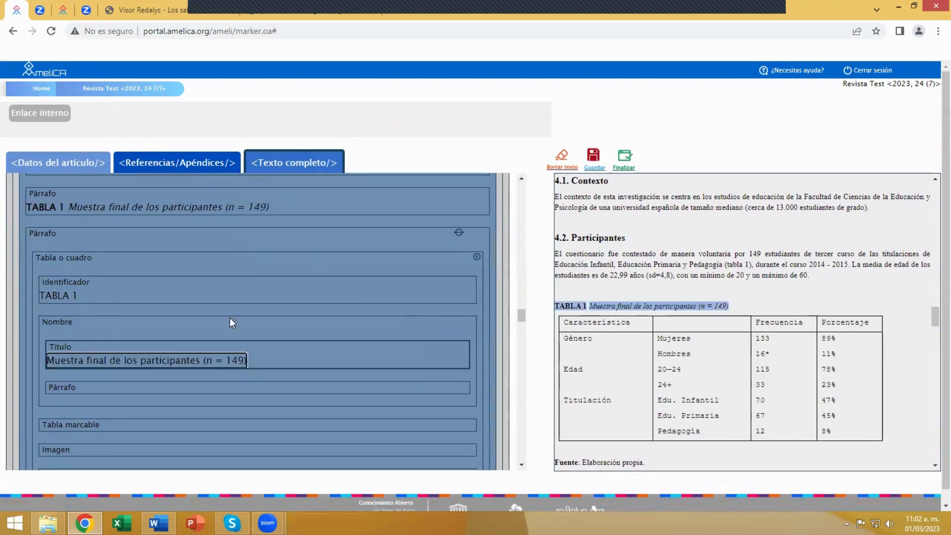
- Delete the unused empty paragraph from the table's name element
scroll(68, 338, down, 1)
click(64, 330)
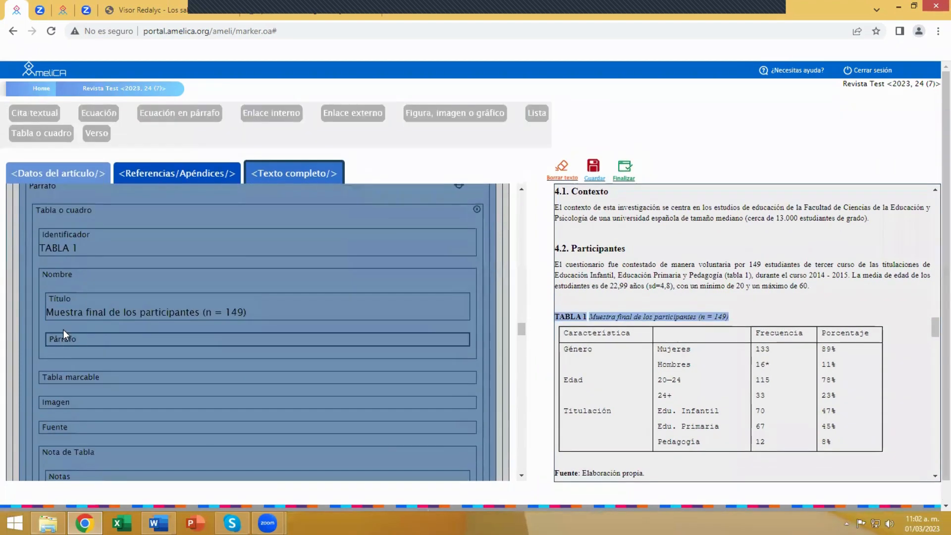
click(462, 339)
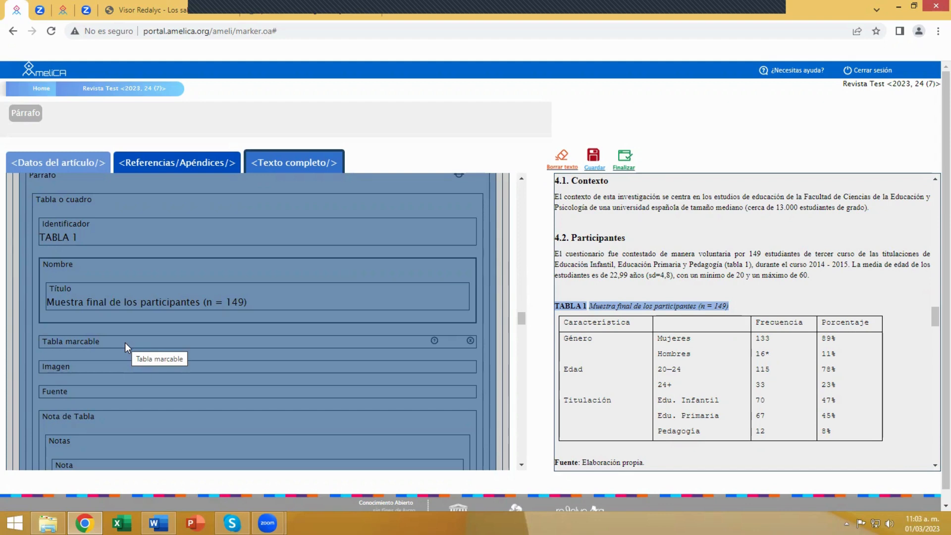
- Import Table 1 from the source text into the table's markable table element
scroll(124, 338, down, 1)
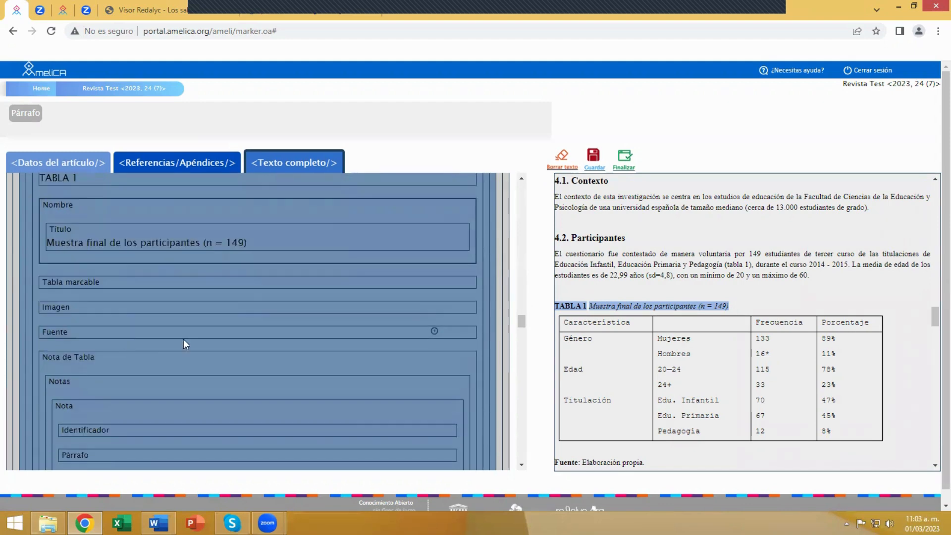
scroll(644, 346, down, 1)
scroll(715, 333, down, 1)
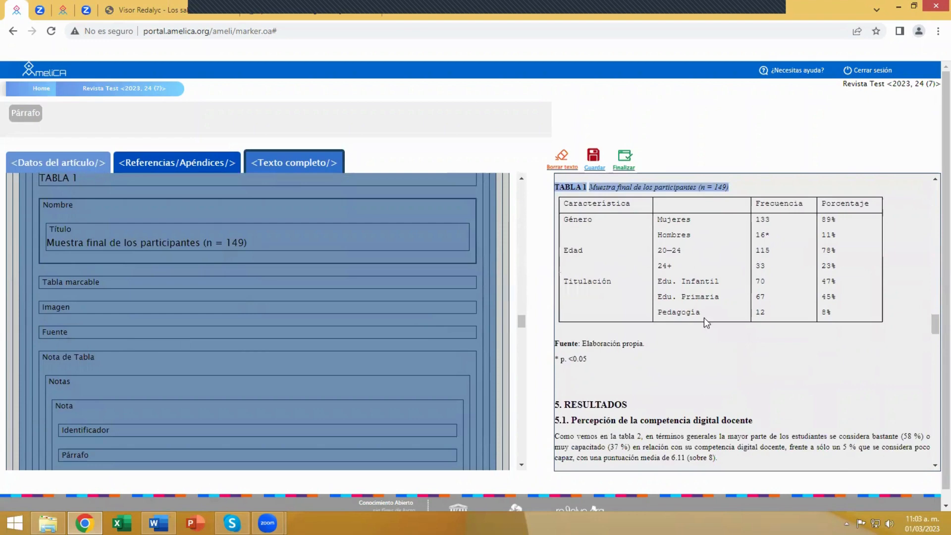
click(76, 281)
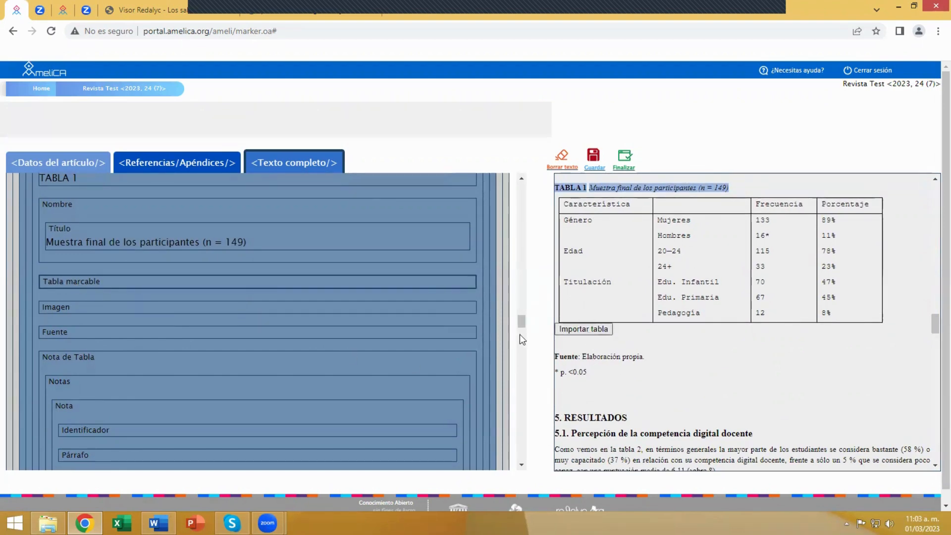
click(59, 310)
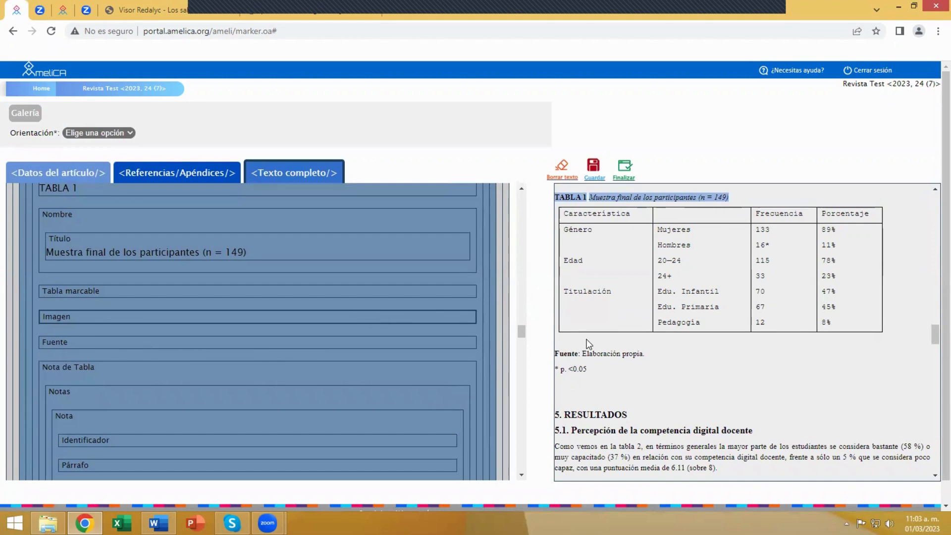
click(60, 291)
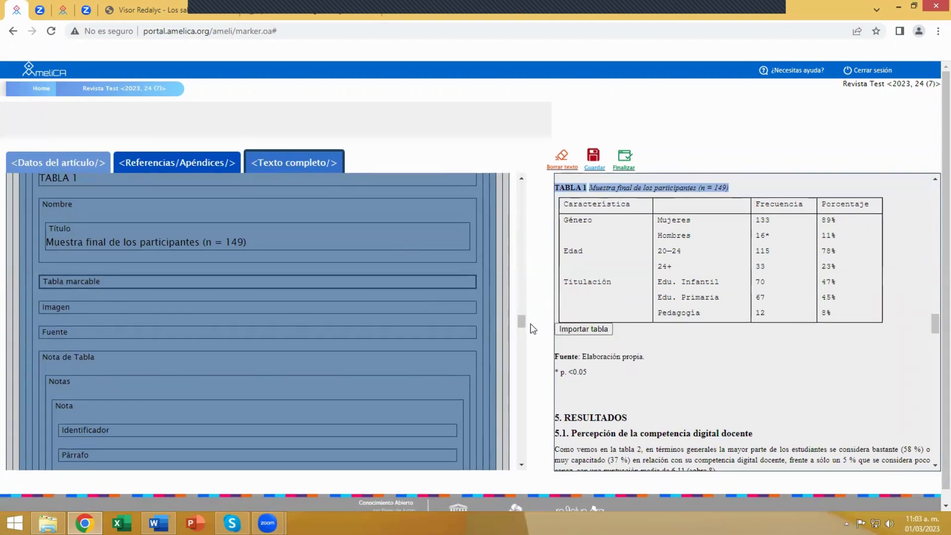
click(596, 330)
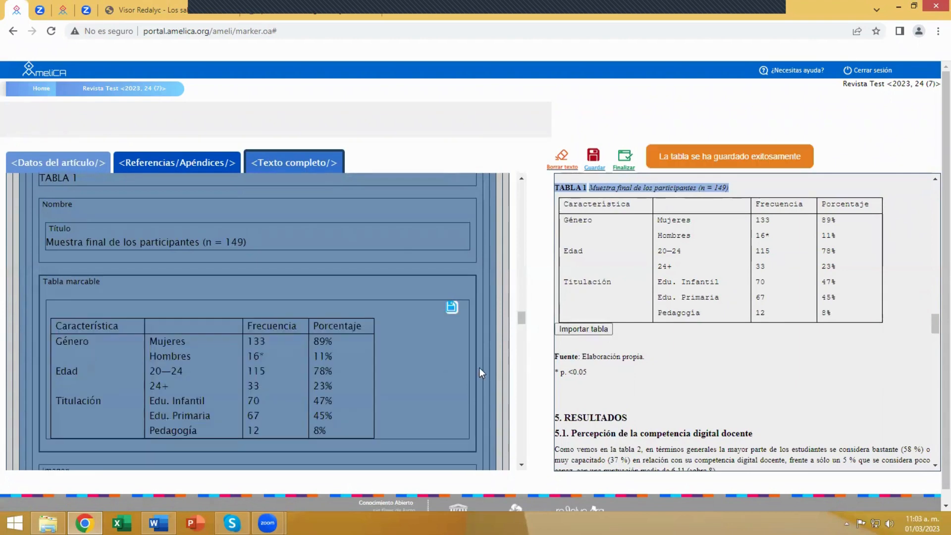
- Delete Table 1's unused image element and fill its source with "Elaboración propia." from the source text
scroll(427, 376, down, 1)
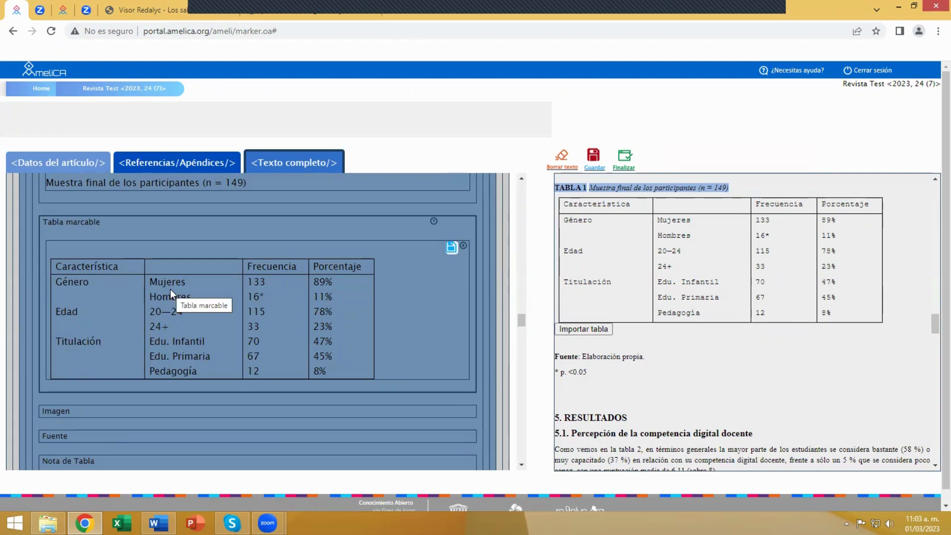
scroll(171, 289, down, 1)
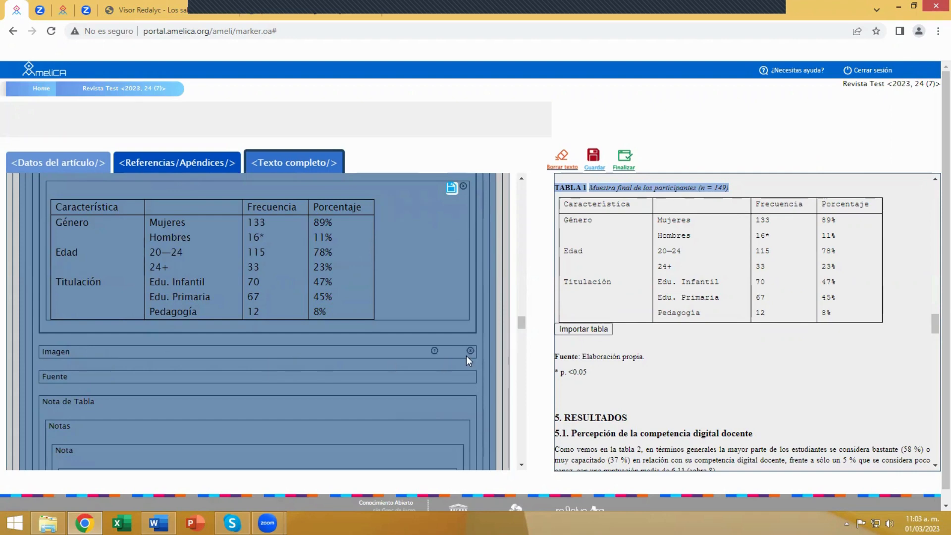
click(471, 352)
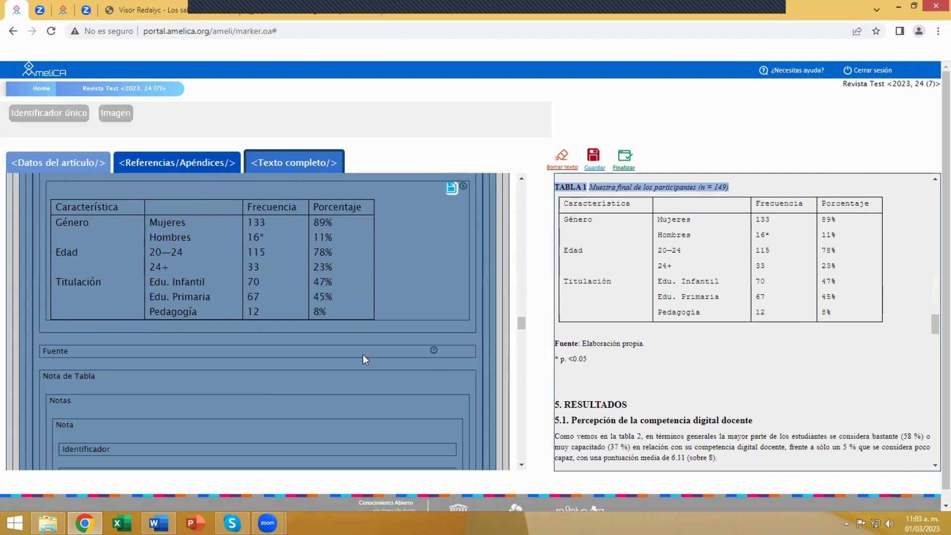
click(55, 352)
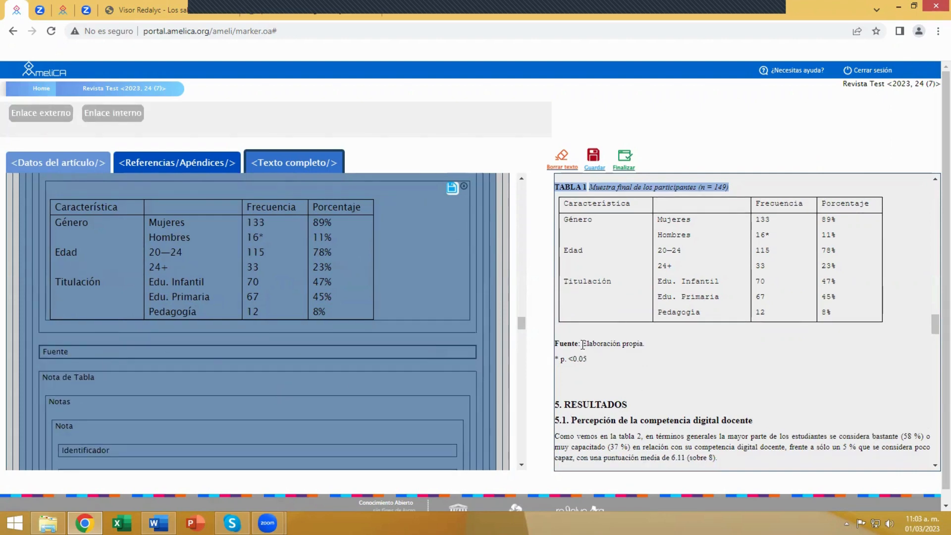
drag(582, 343, 645, 343)
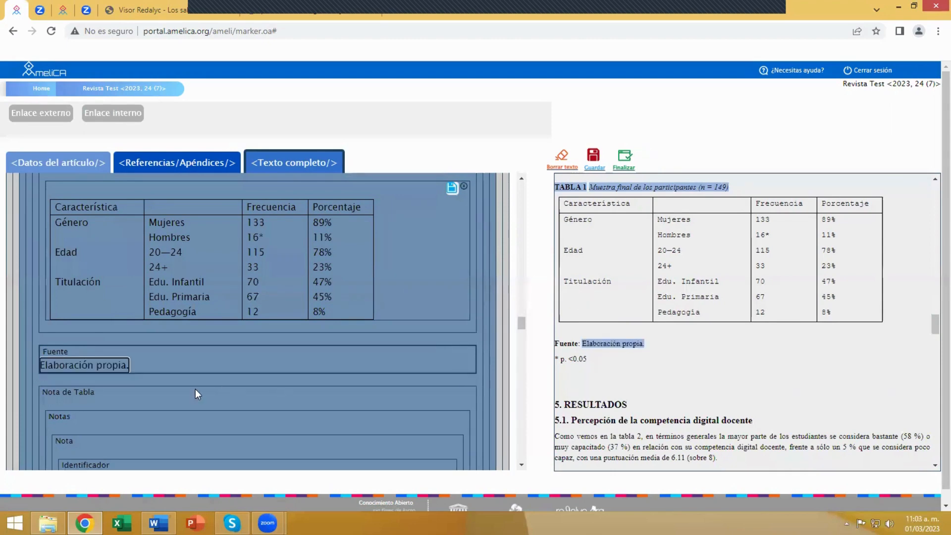
- Fill the table note's identifier with "*" and its paragraph with "p. <0.05" from the source text
scroll(195, 388, down, 3)
click(85, 347)
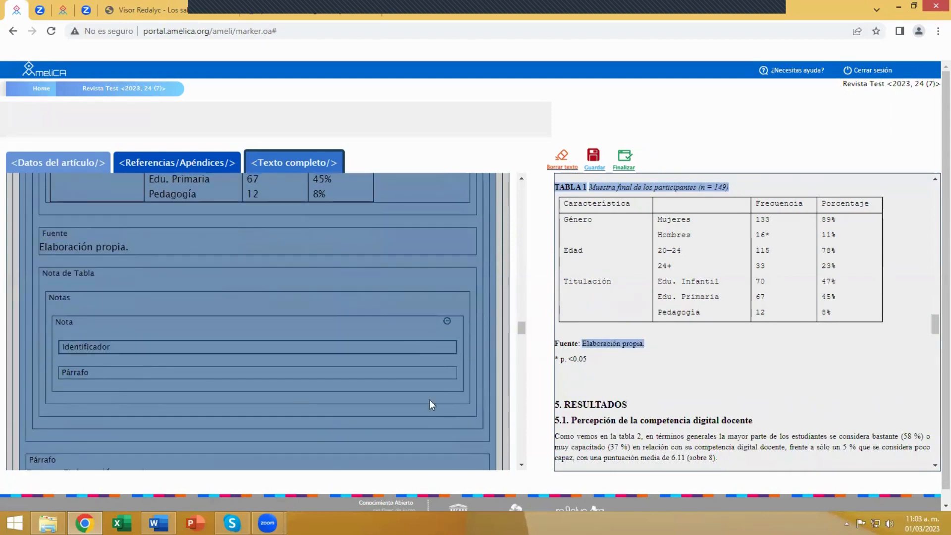
drag(560, 360, 554, 359)
click(101, 385)
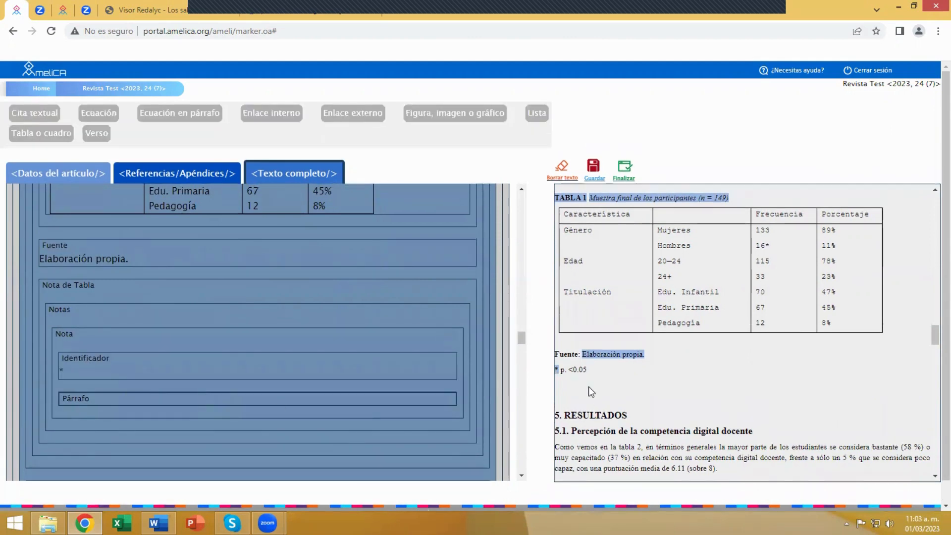
drag(560, 370, 595, 372)
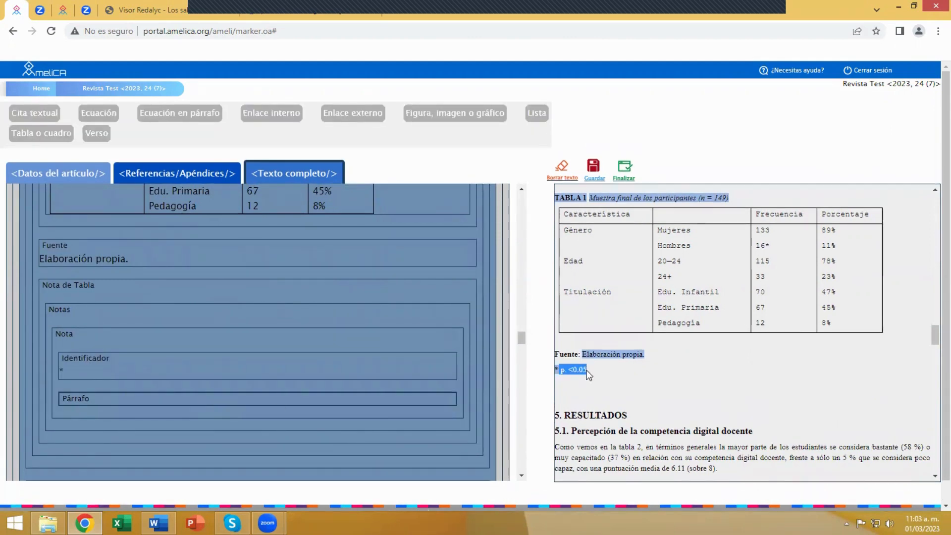
- Delete the separate paragraphs duplicating Table 1's caption, note and source in subsection 4.2, and save the markup
scroll(240, 386, up, 10)
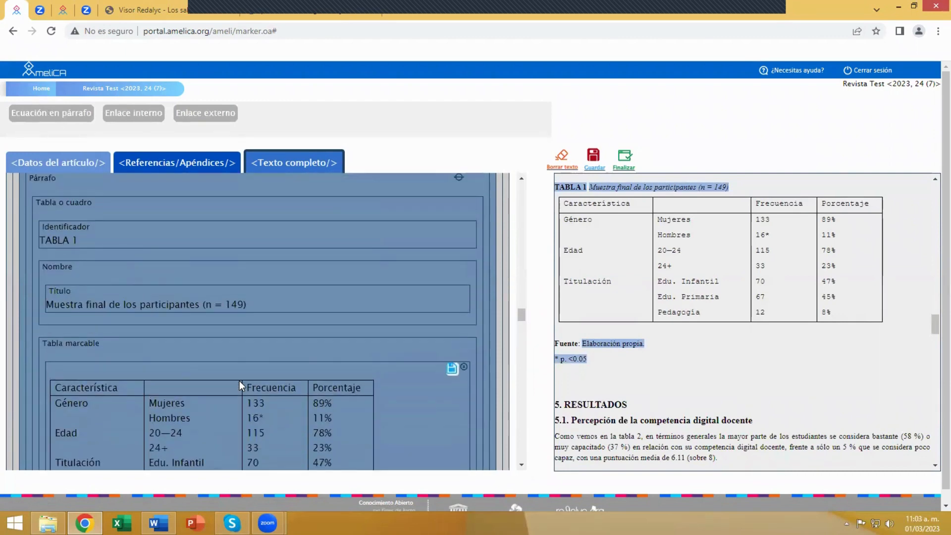
scroll(240, 382, up, 2)
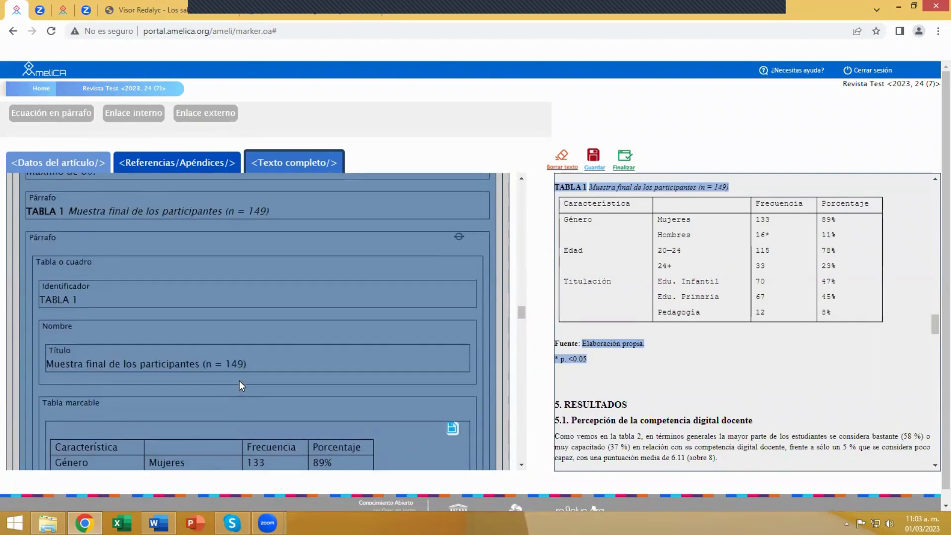
scroll(239, 381, up, 2)
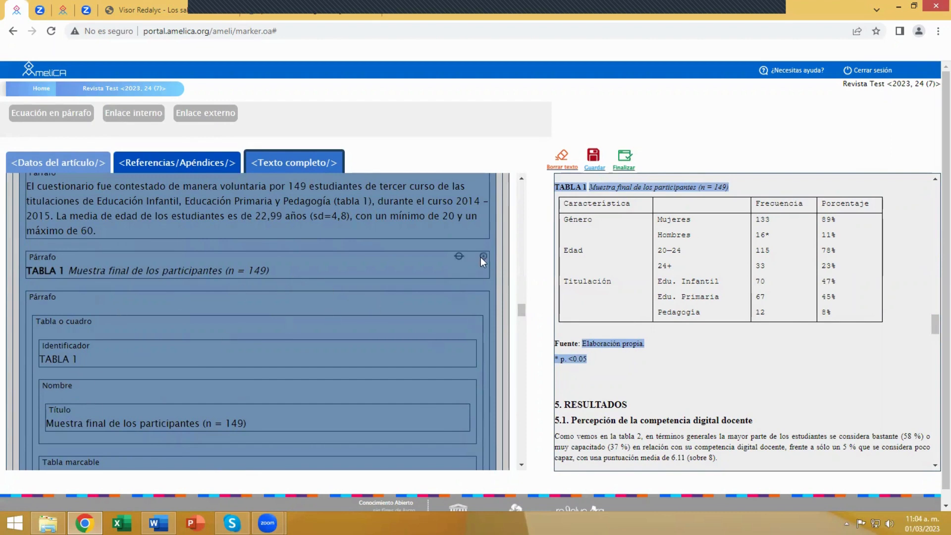
click(483, 257)
scroll(360, 321, down, 4)
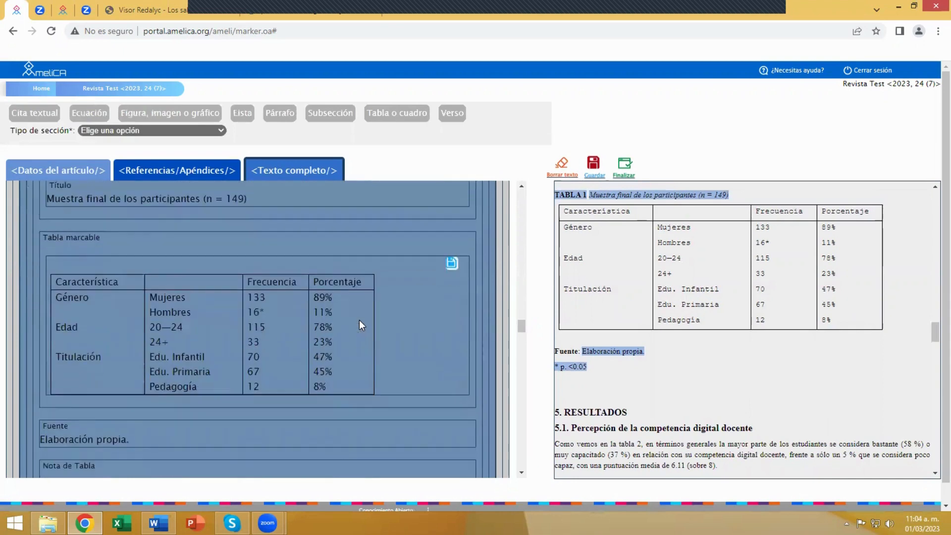
scroll(359, 320, down, 10)
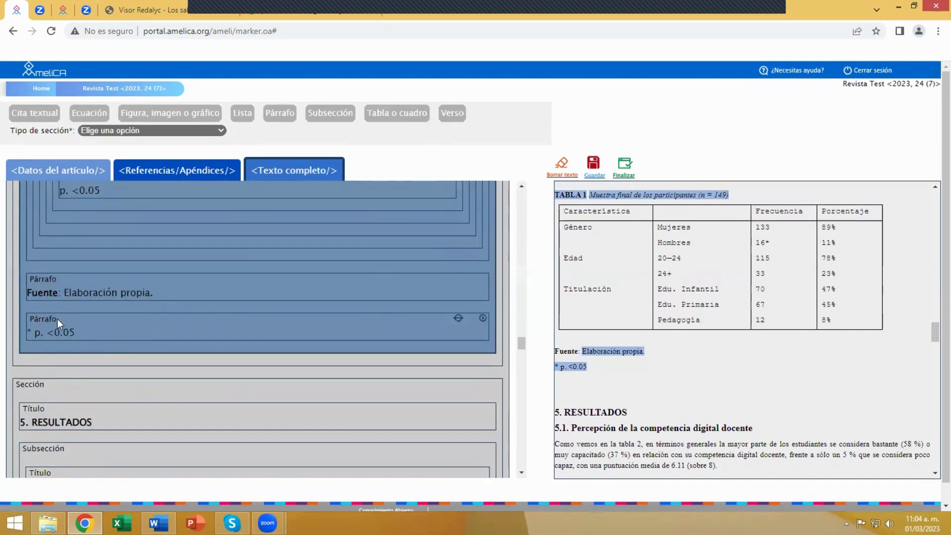
click(482, 318)
click(482, 278)
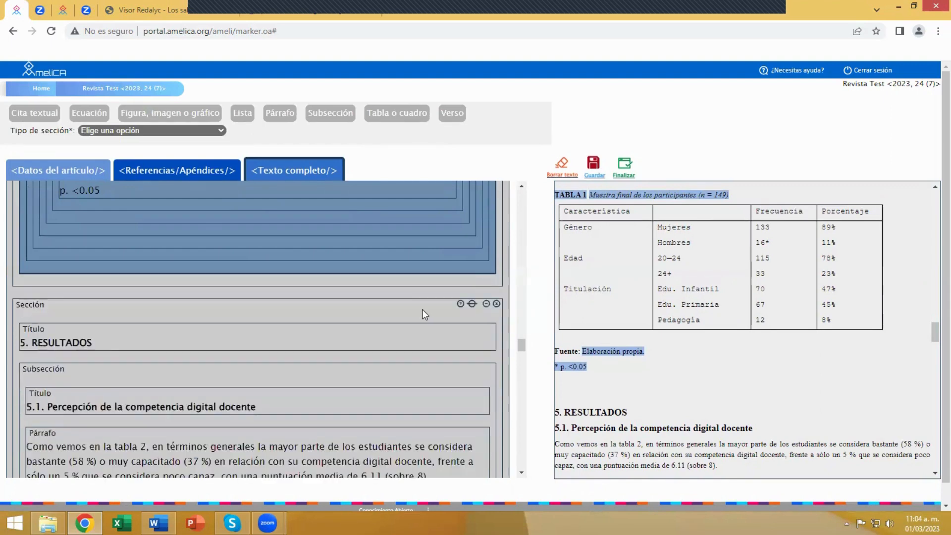
scroll(422, 309, up, 5)
click(593, 163)
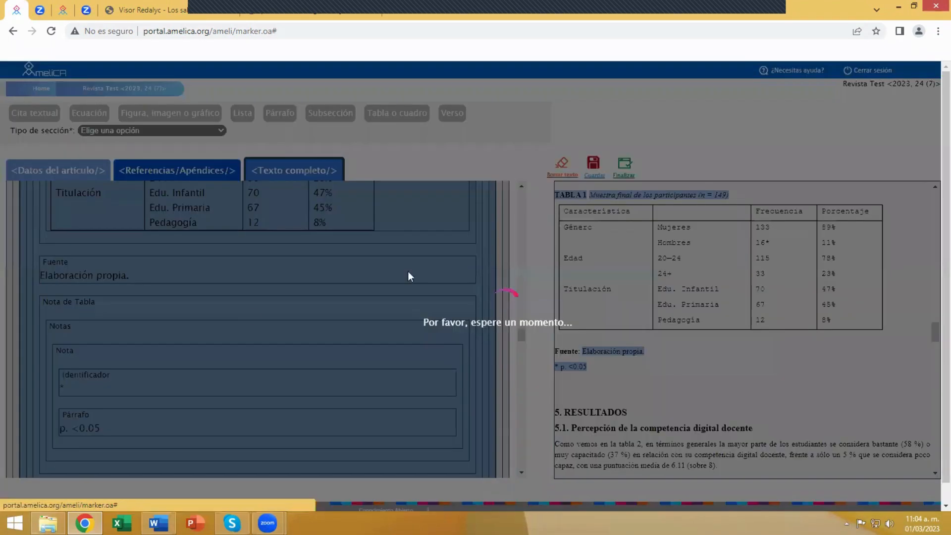
- Remove the existing Table 2 element in subsection 5.1 and insert a new empty table in the same paragraph
scroll(227, 311, down, 3)
scroll(227, 311, down, 2)
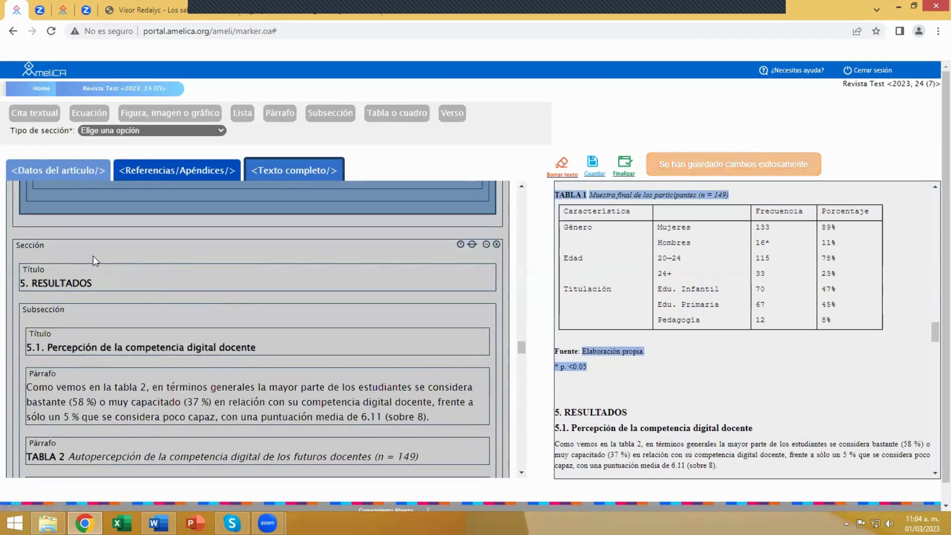
click(97, 260)
scroll(690, 410, down, 3)
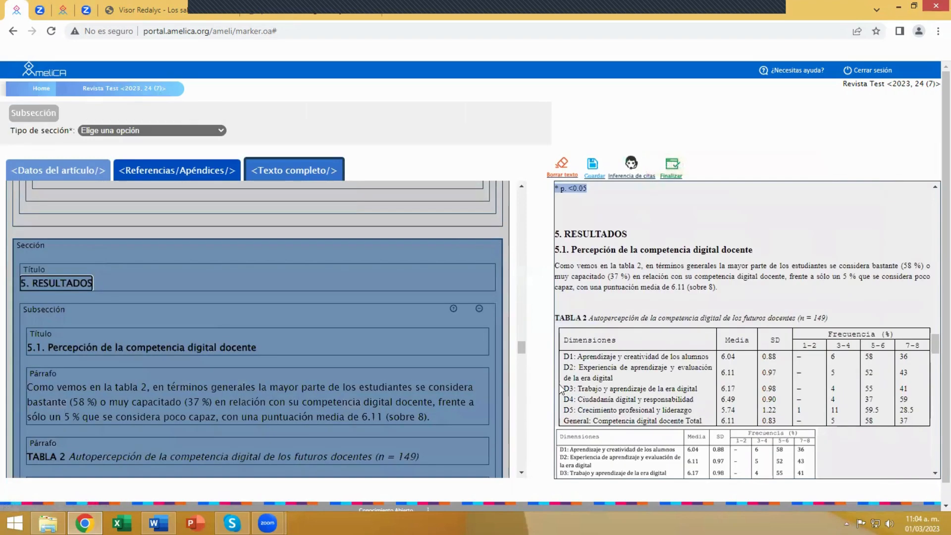
scroll(328, 397, down, 1)
click(117, 257)
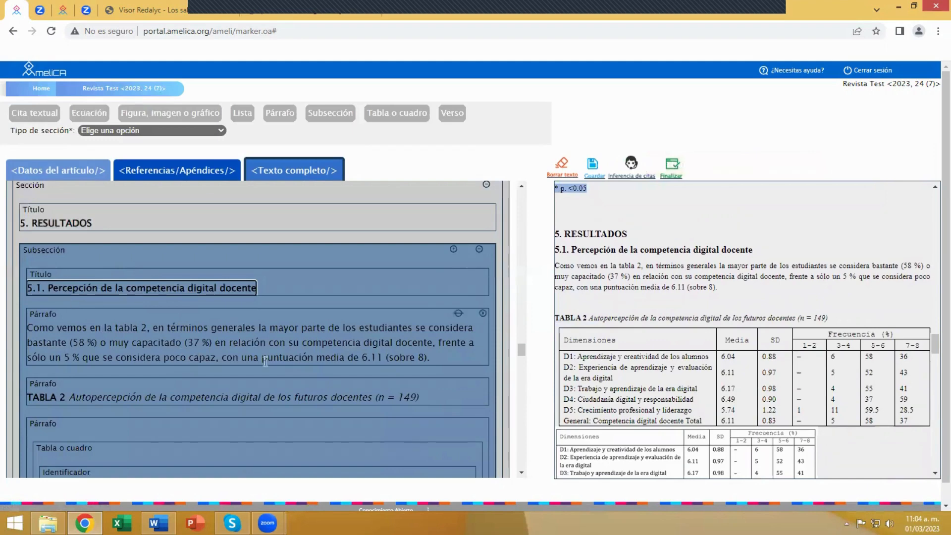
scroll(117, 257, down, 1)
scroll(671, 347, down, 2)
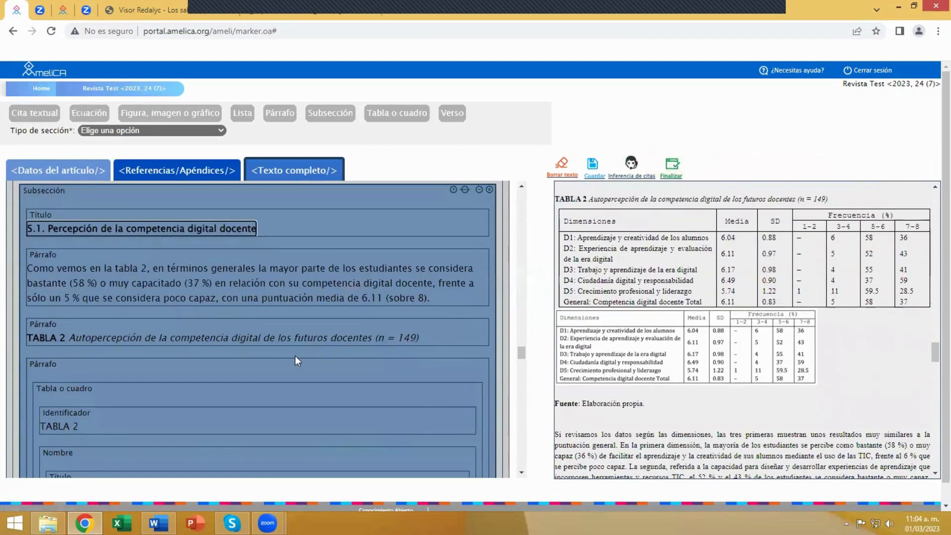
scroll(295, 356, down, 1)
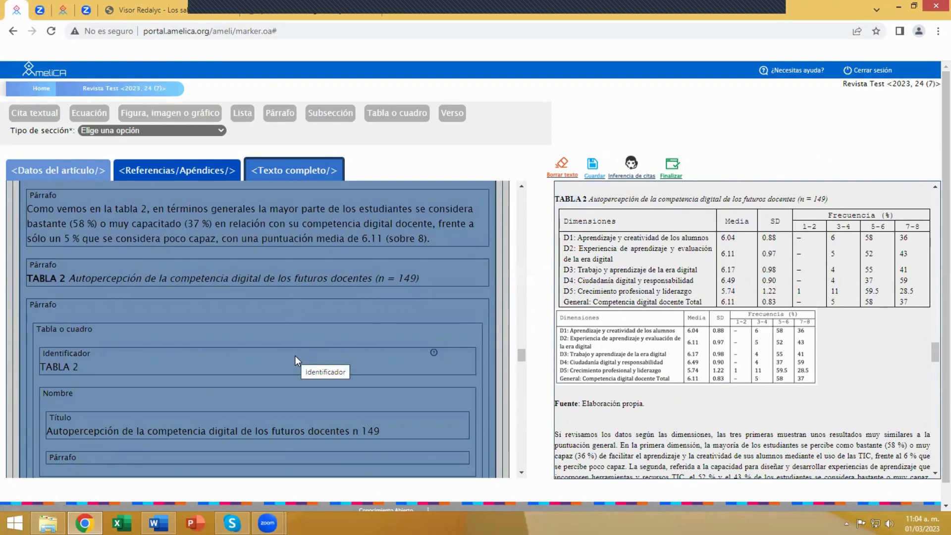
click(476, 330)
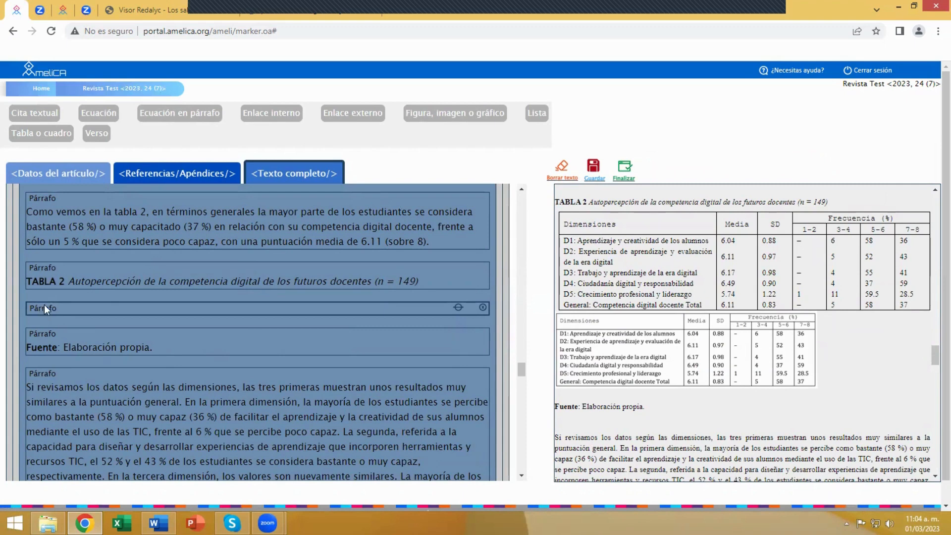
click(41, 133)
scroll(296, 409, down, 3)
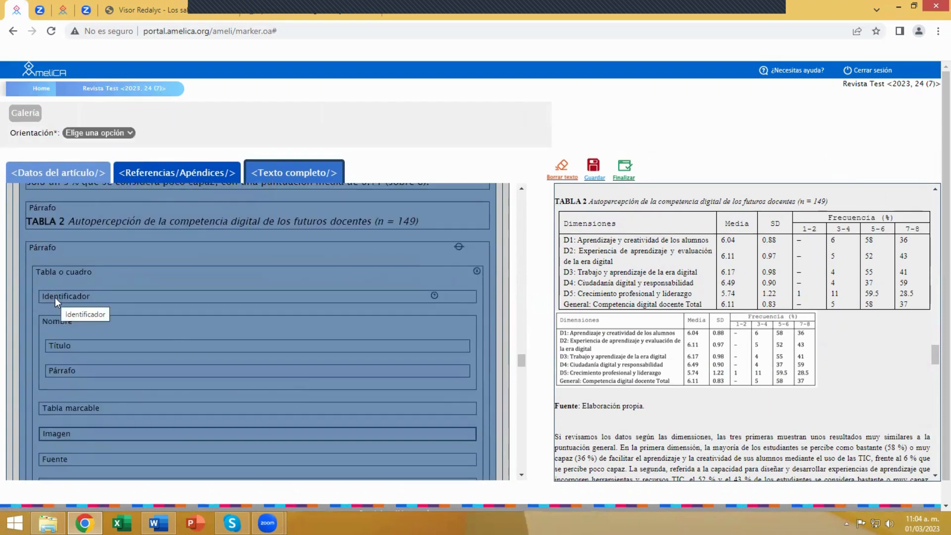
- Fill the identifier with "TABLA 2" and the title with "Autopercepción de la competencia digital de los futuros docentes (n = 149)", and delete the name's empty paragraph
click(55, 297)
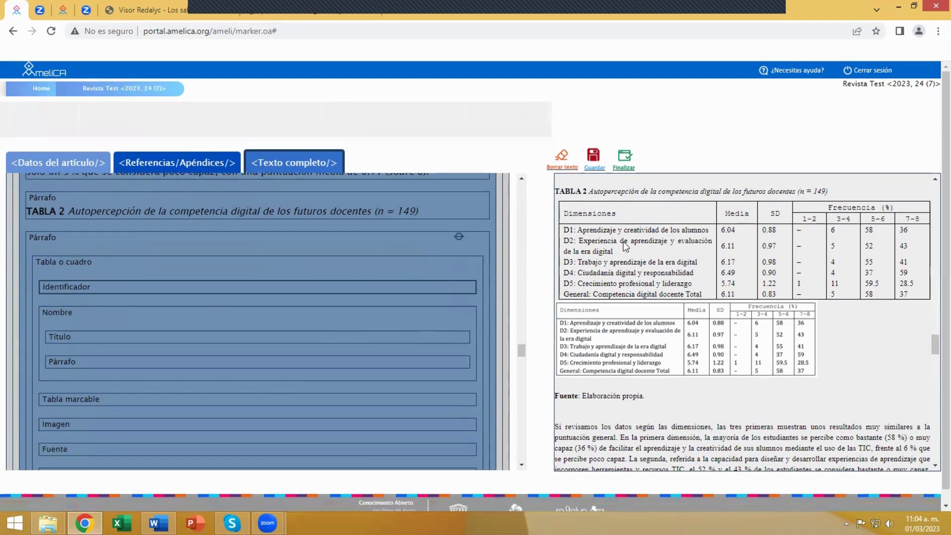
drag(589, 192, 556, 191)
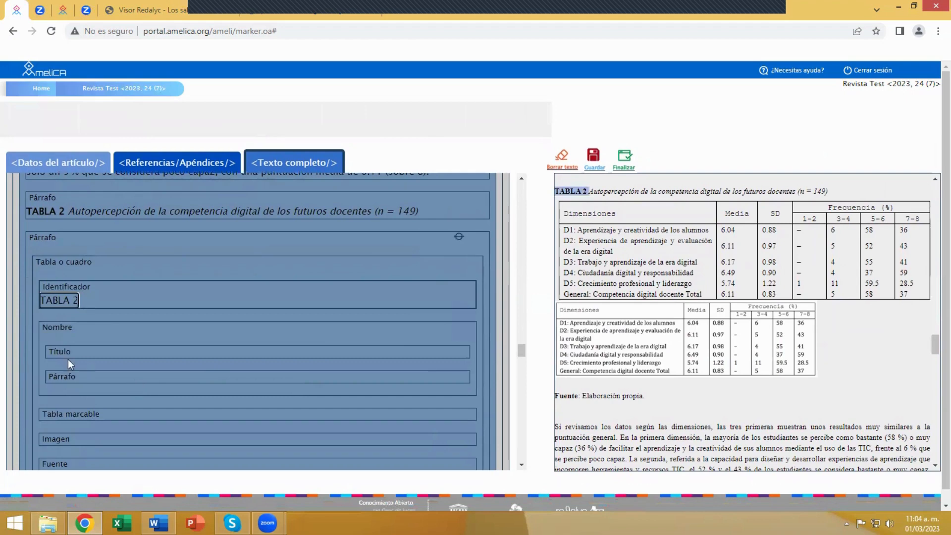
click(424, 350)
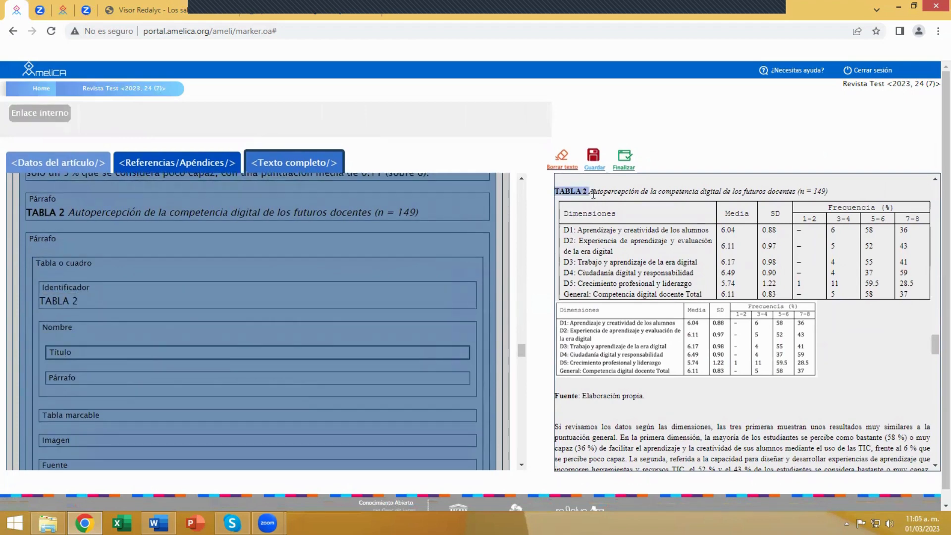
drag(589, 191, 830, 192)
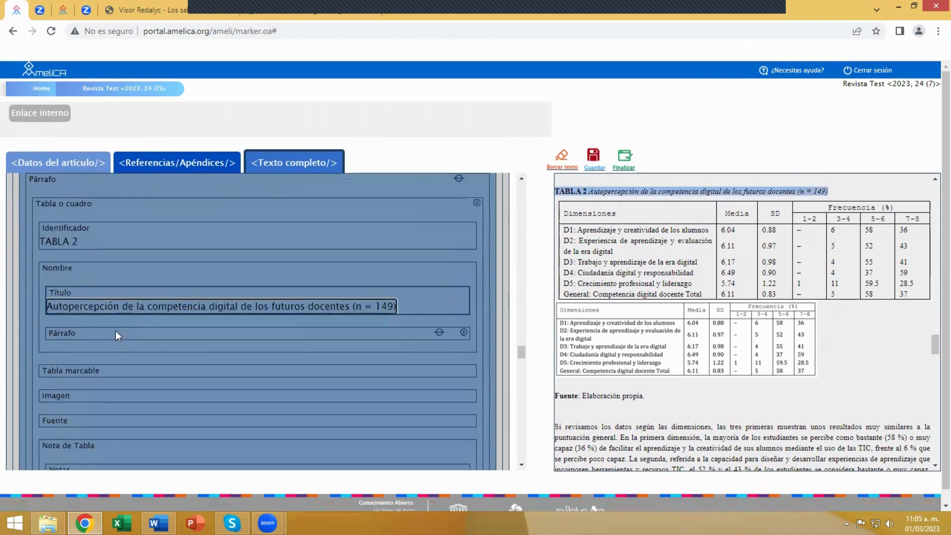
click(469, 333)
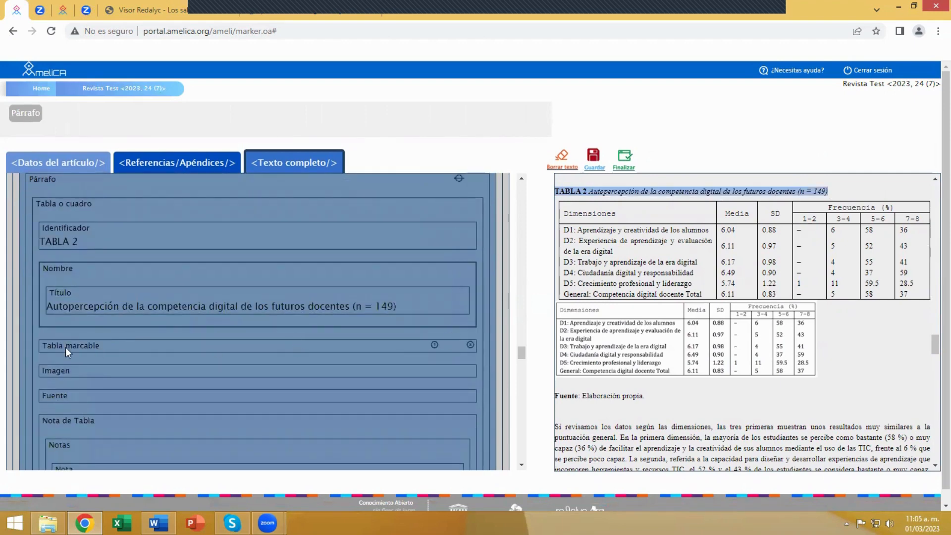
- Remove the markable table element from Table 2 and set its image orientation to Original
scroll(69, 317, down, 1)
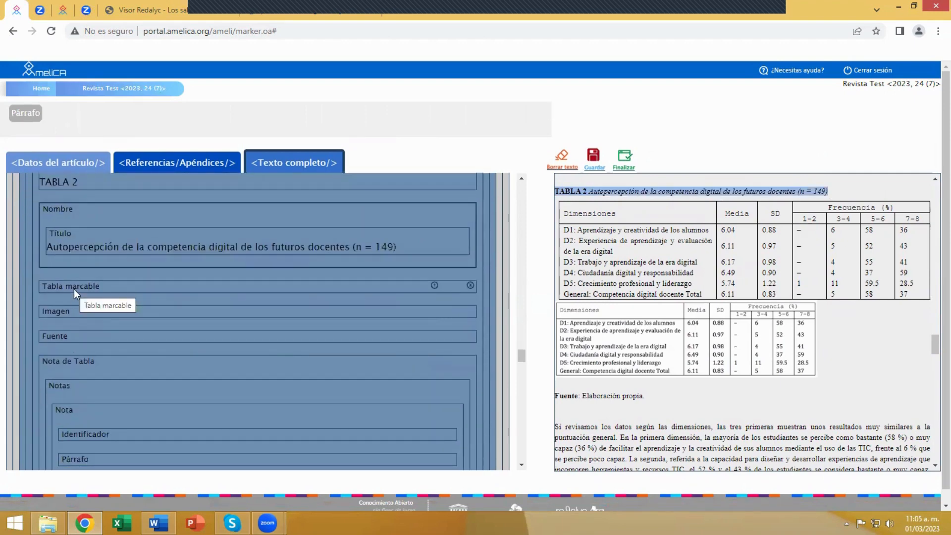
click(74, 290)
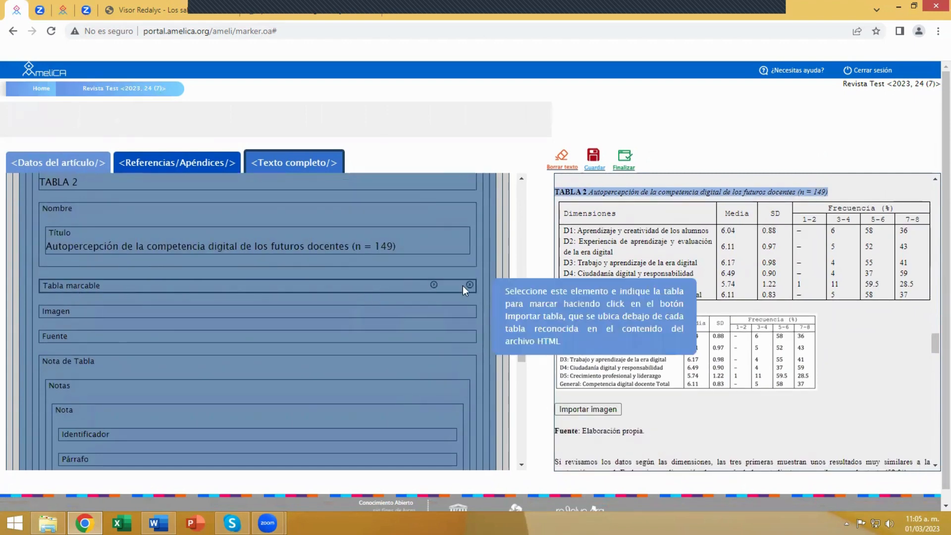
click(470, 286)
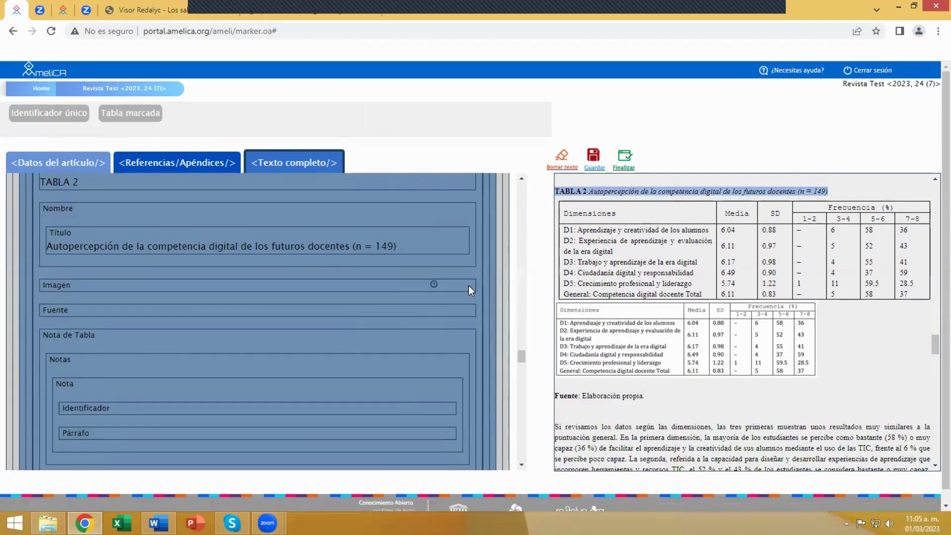
click(59, 285)
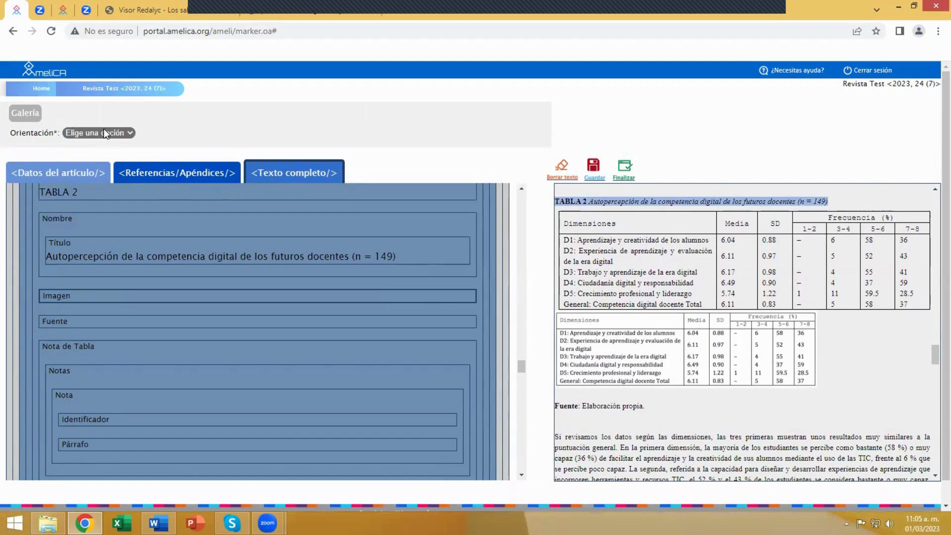
click(130, 134)
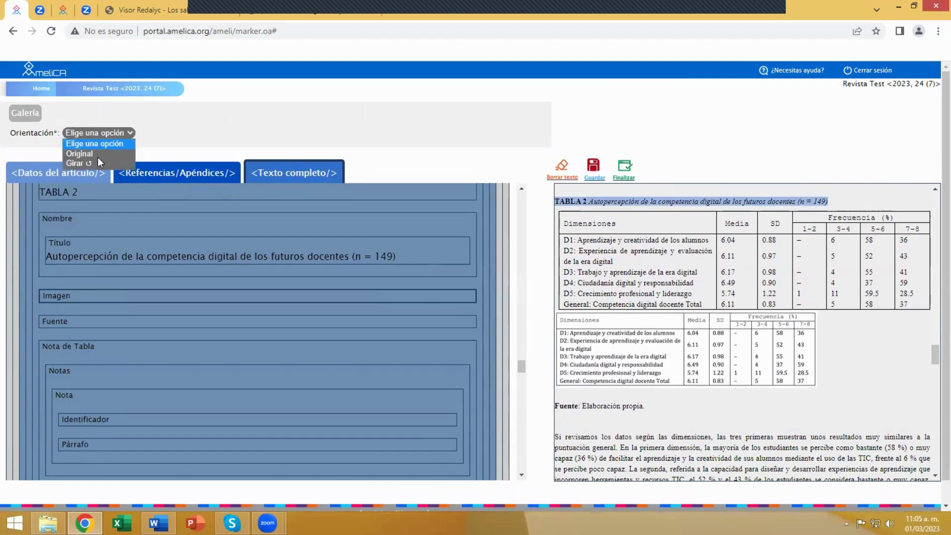
click(88, 154)
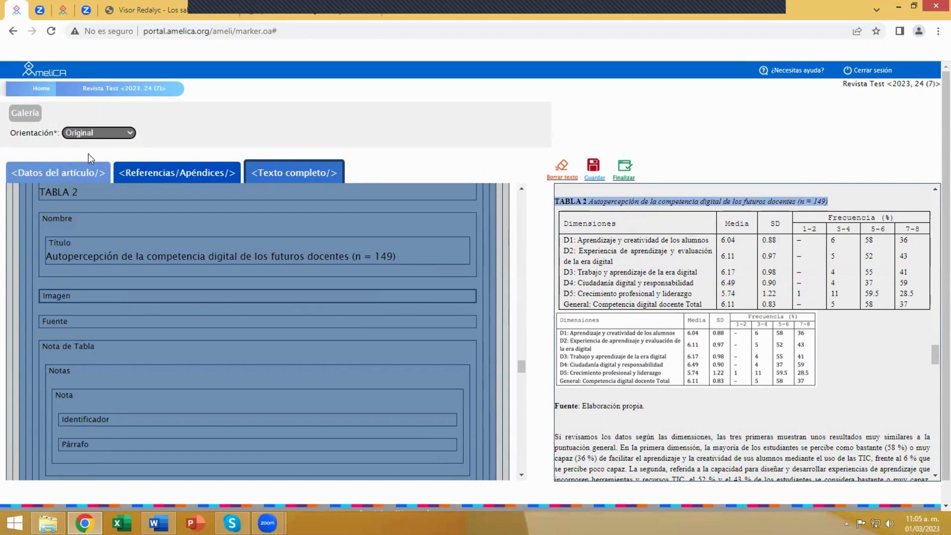
- Upload Tab02.png from the Imágenes folder to the image gallery
click(29, 115)
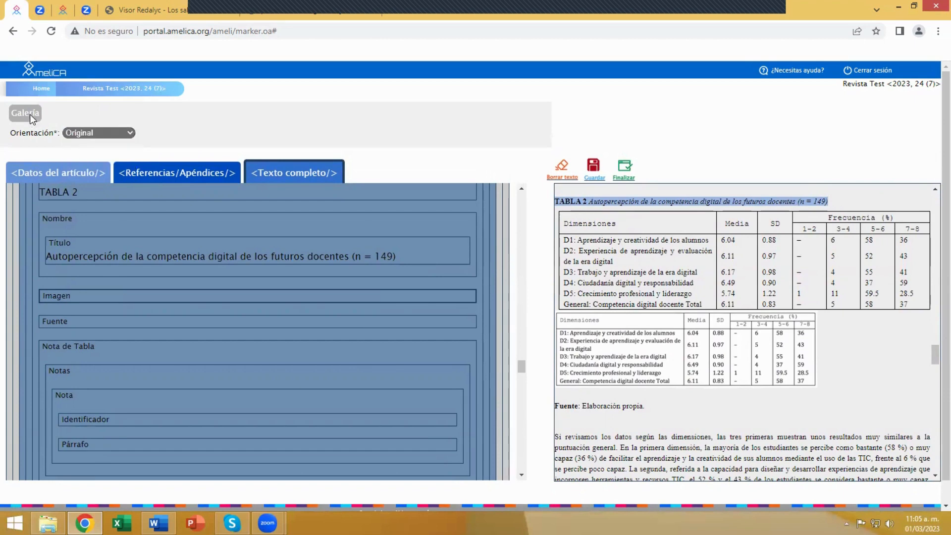
click(242, 237)
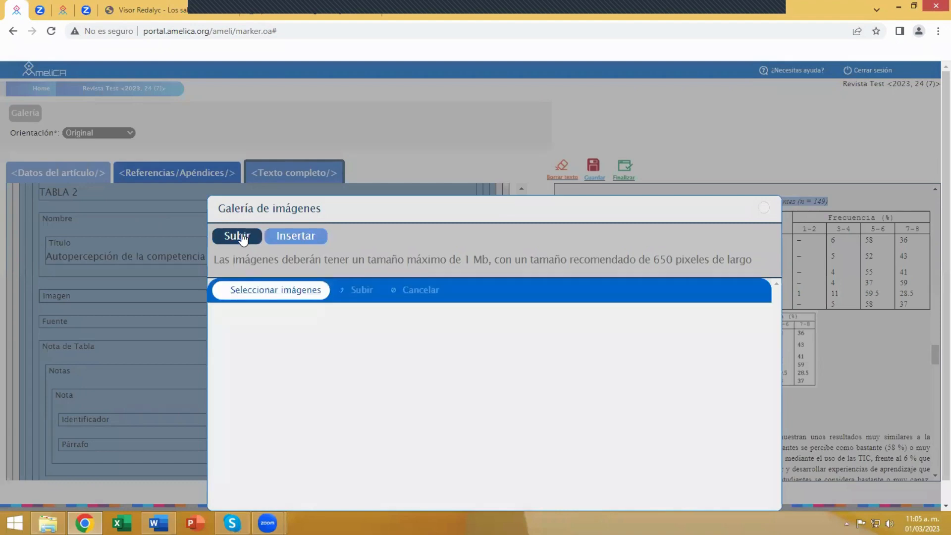
click(259, 290)
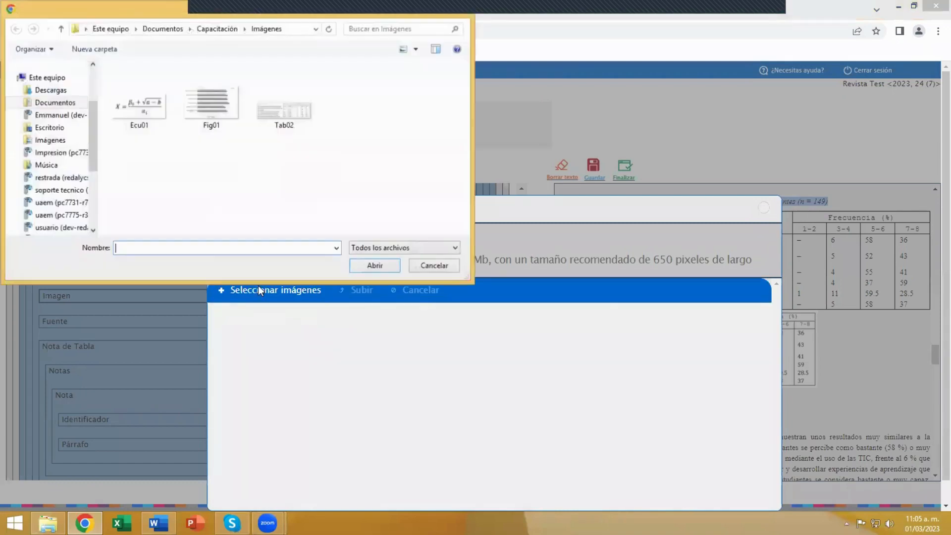
click(285, 118)
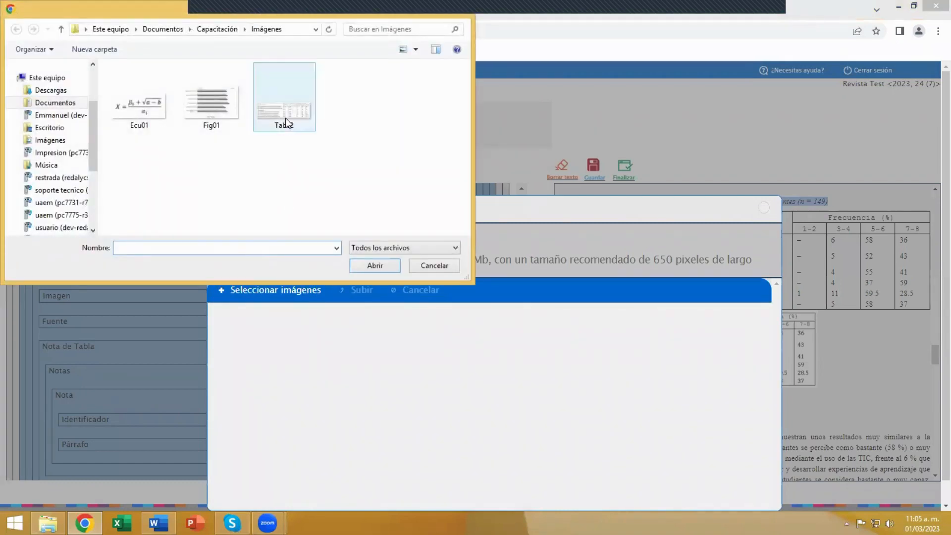
click(373, 266)
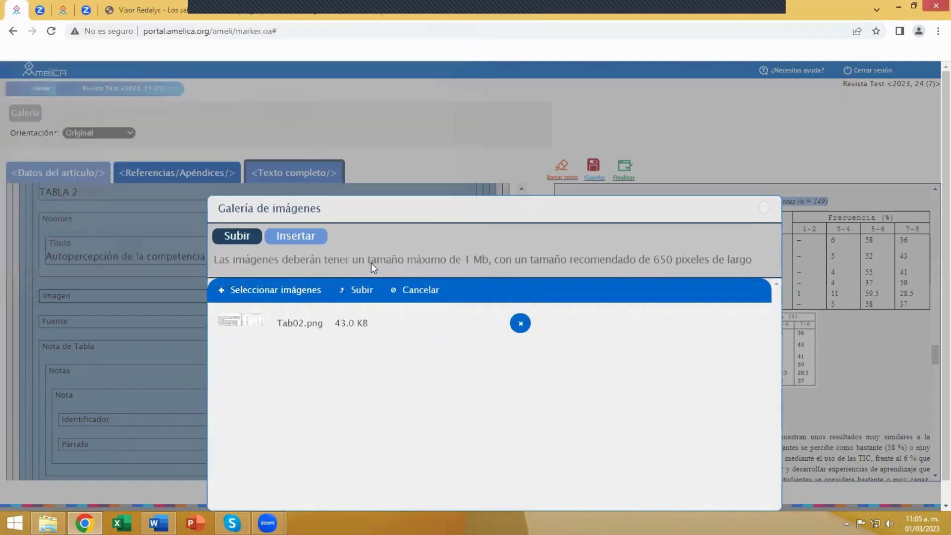
click(359, 289)
- Insert the table picture from the gallery into Table 2's image element
click(296, 236)
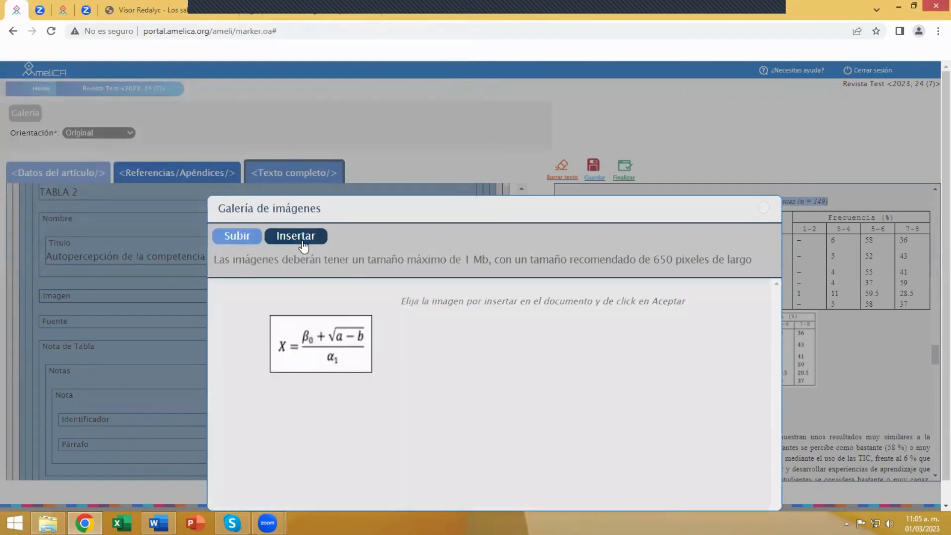
click(430, 335)
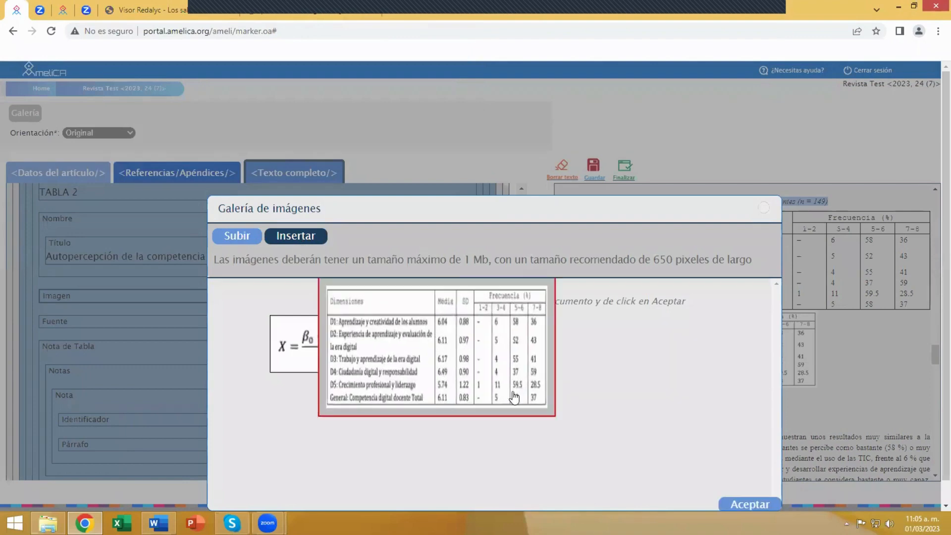
click(742, 503)
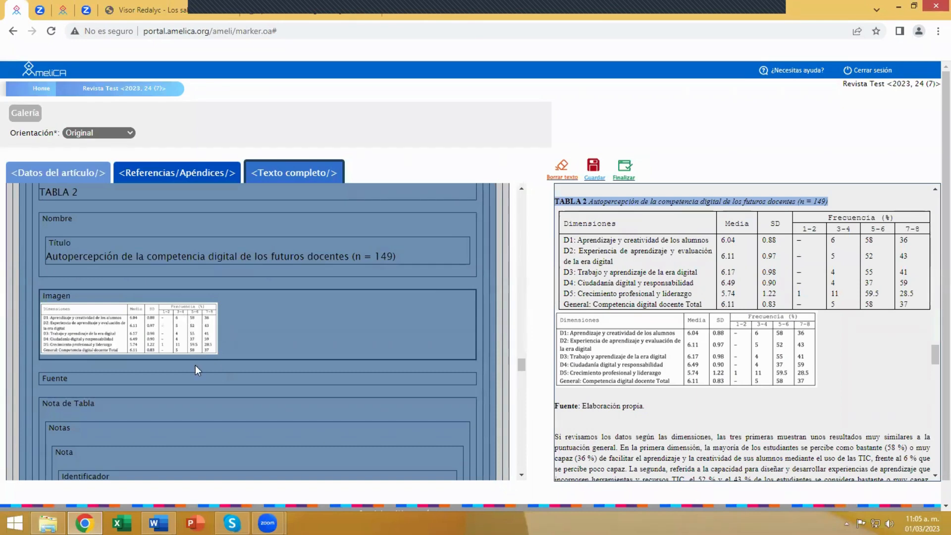
- Fill Table 2's source with "Elaboración propia." from the source text
scroll(195, 365, down, 1)
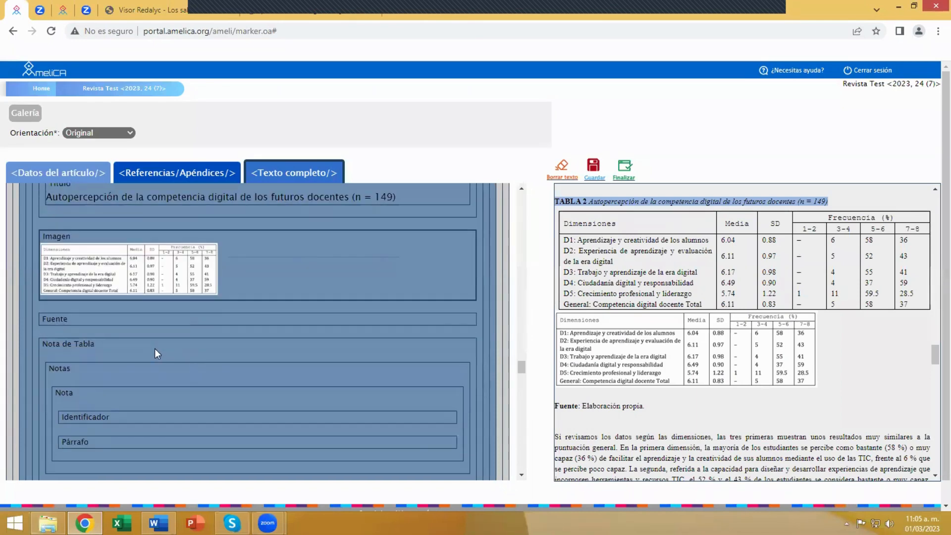
click(61, 320)
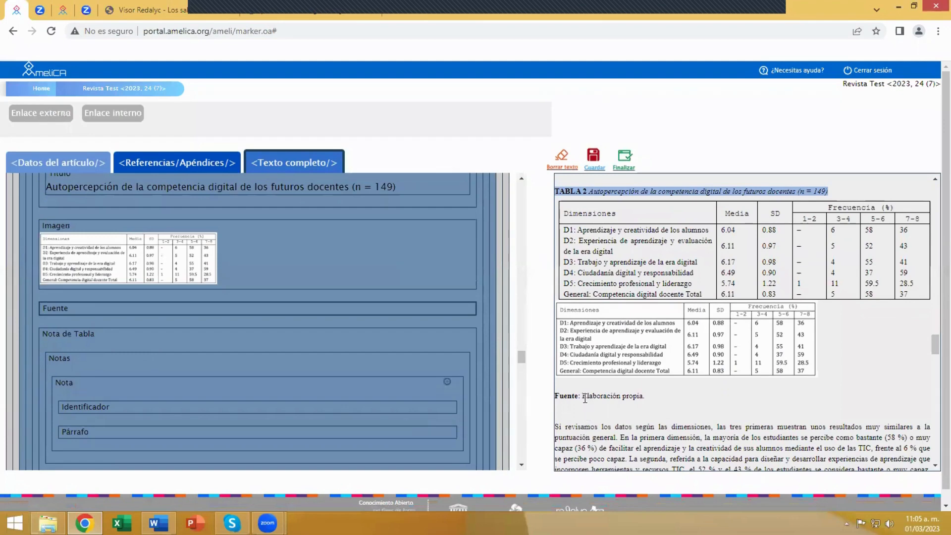
drag(582, 396, 645, 397)
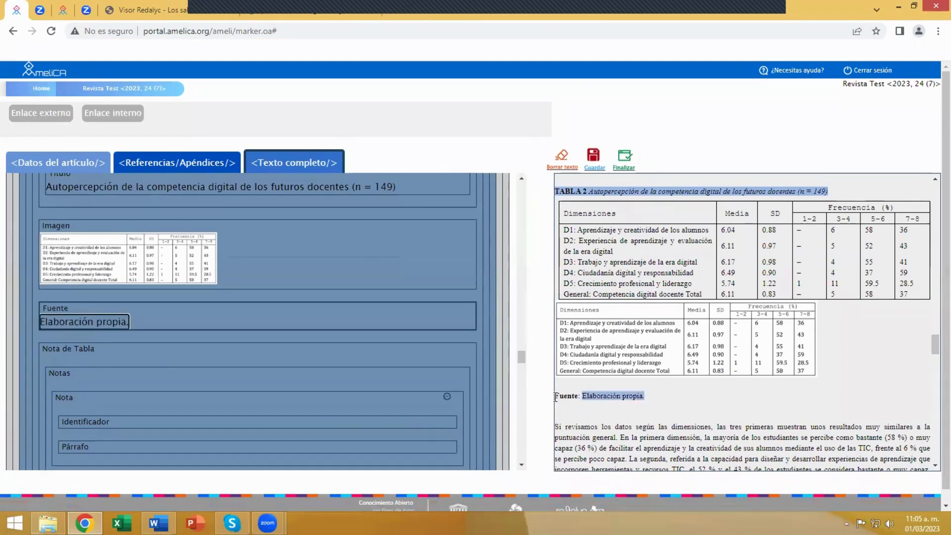
- Delete the separate paragraphs duplicating Table 2's caption and source in subsection 5.1, and save the markup
scroll(265, 391, down, 3)
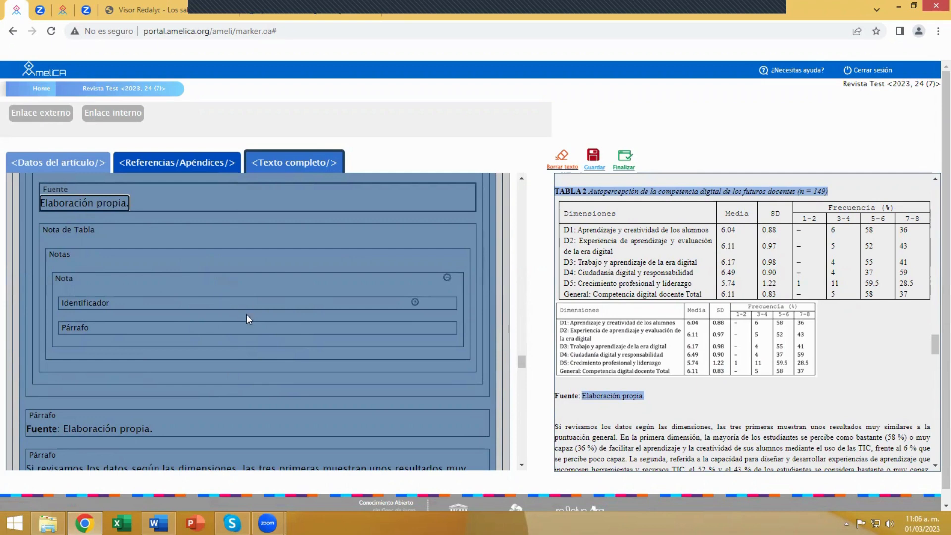
scroll(250, 316, up, 4)
scroll(254, 318, up, 3)
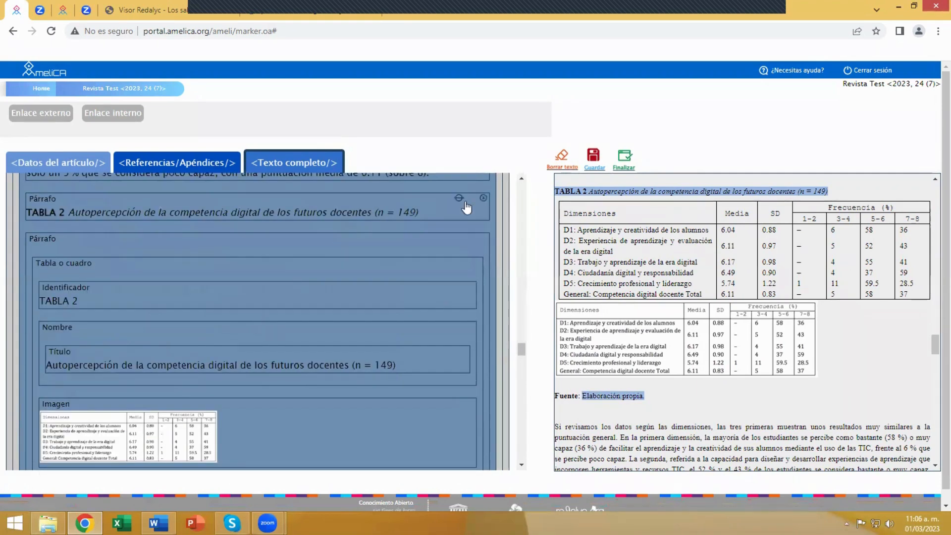
click(481, 196)
scroll(367, 257, down, 6)
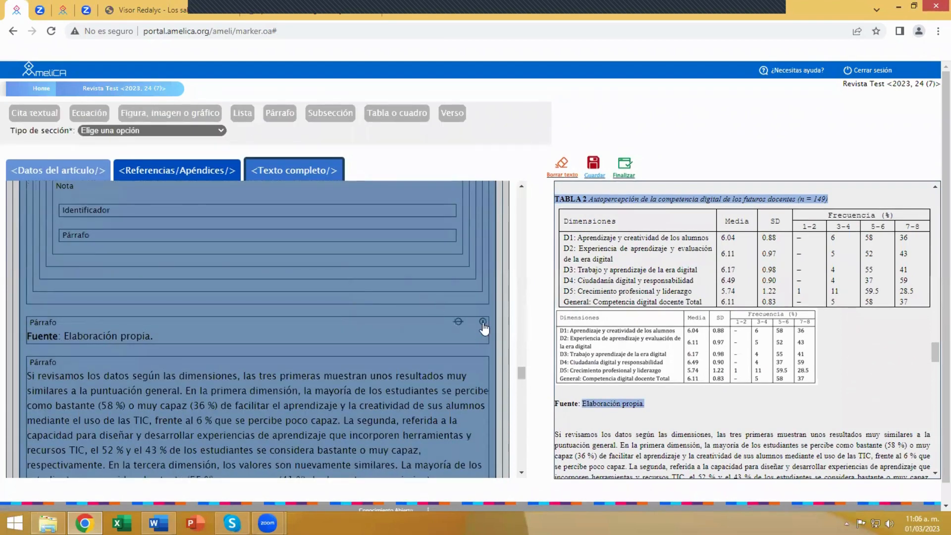
click(483, 323)
scroll(445, 292, up, 2)
scroll(447, 291, up, 1)
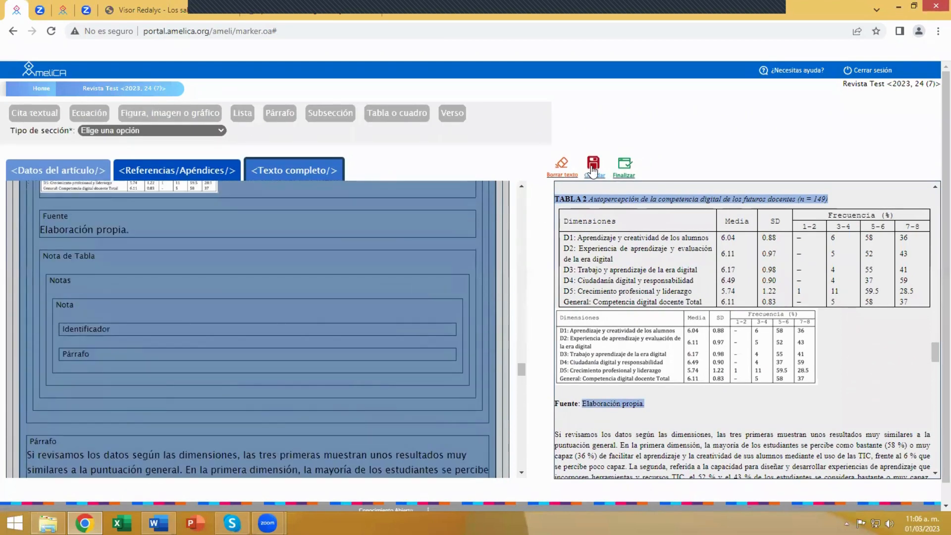
click(594, 164)
- Remove the existing Figure 1 element in subsection 5.2 and insert a new empty figure in the same paragraph
scroll(345, 295, down, 10)
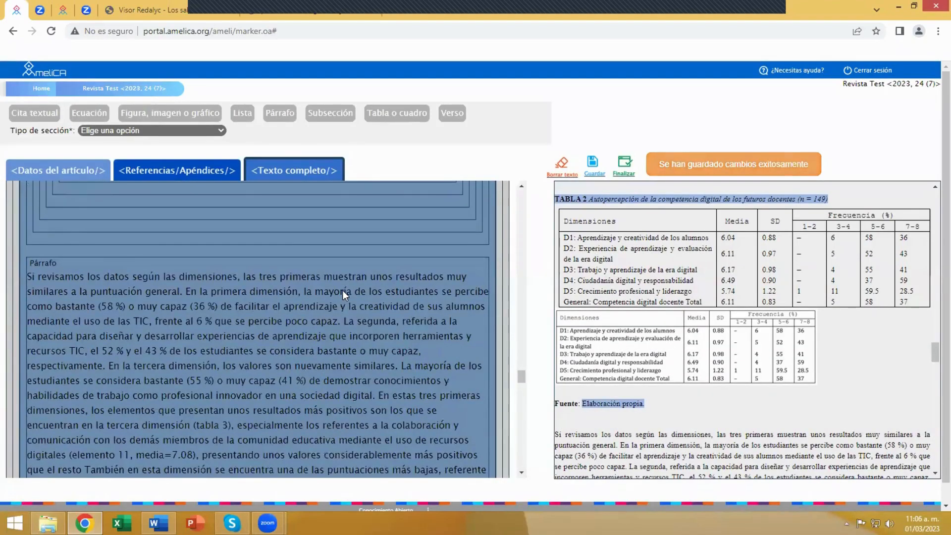
click(107, 250)
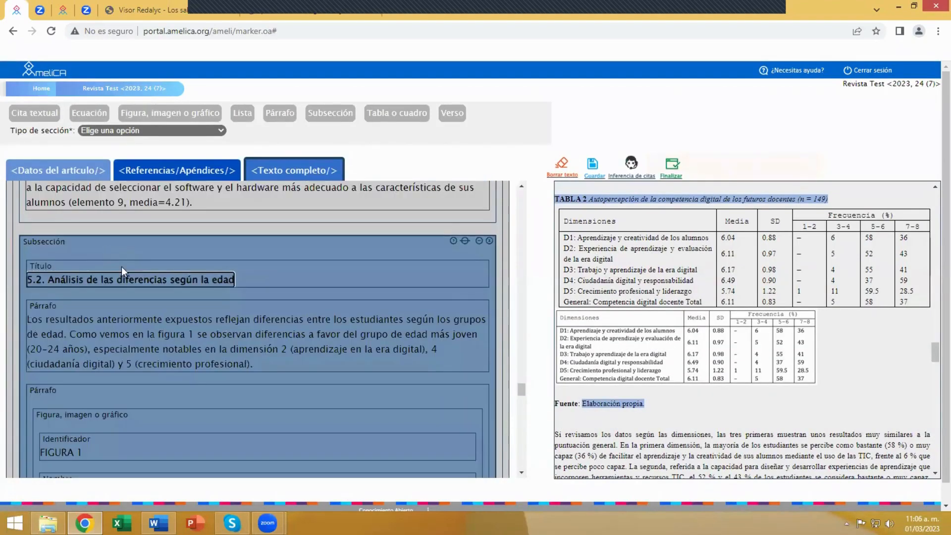
scroll(323, 352, down, 3)
scroll(611, 352, down, 10)
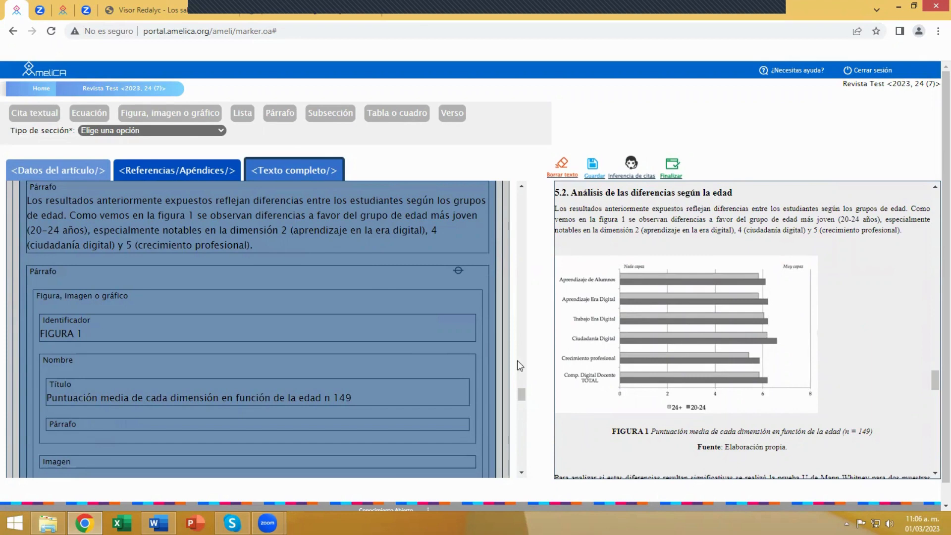
scroll(227, 331, down, 1)
scroll(227, 331, up, 1)
click(474, 295)
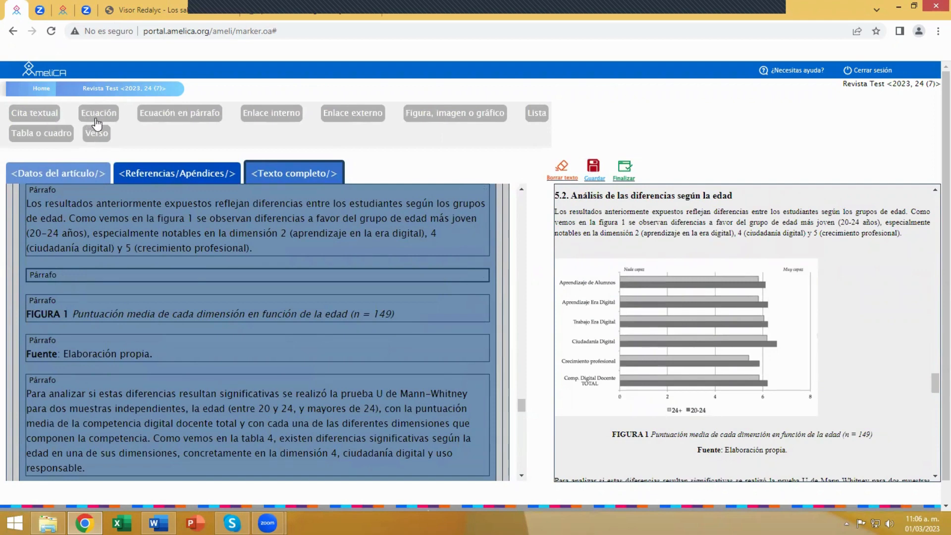
click(453, 115)
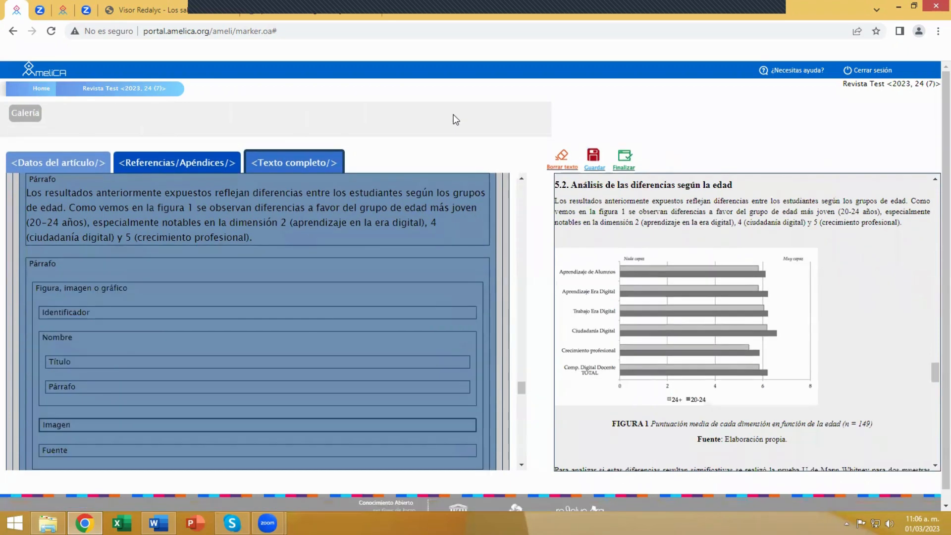
- Fill the figure's identifier with "FIGURA 1" and title with "Puntuación media de cada dimensión en función de la edad (n = 149)", and delete the name's empty paragraph
scroll(79, 323, down, 1)
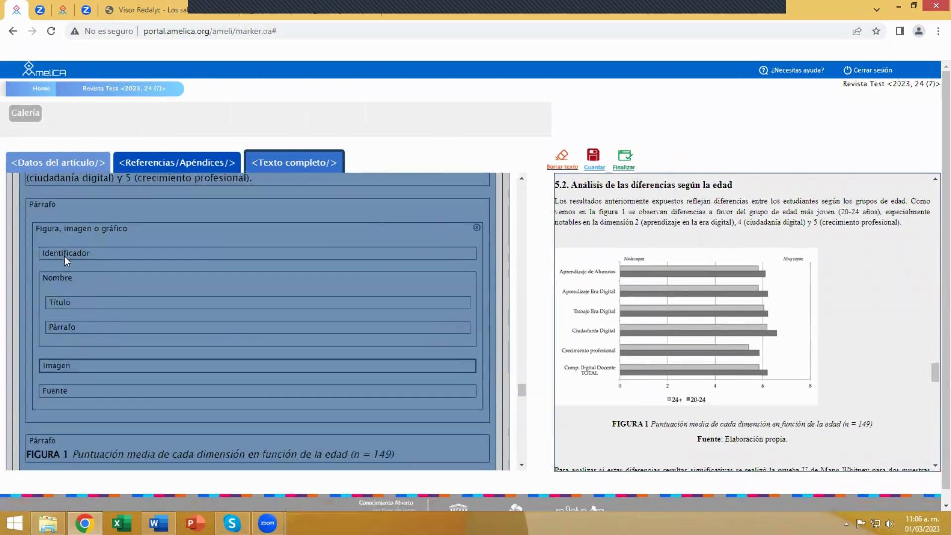
click(65, 255)
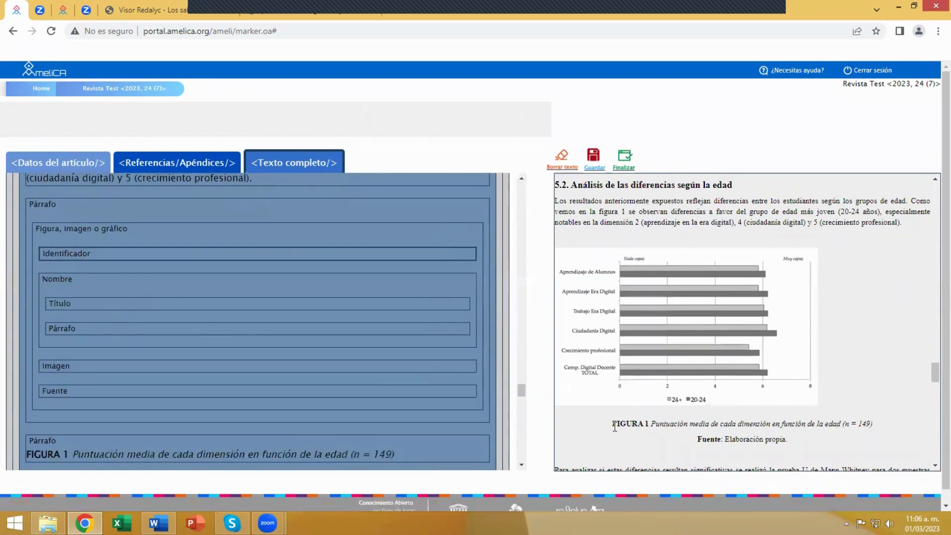
drag(630, 425, 648, 425)
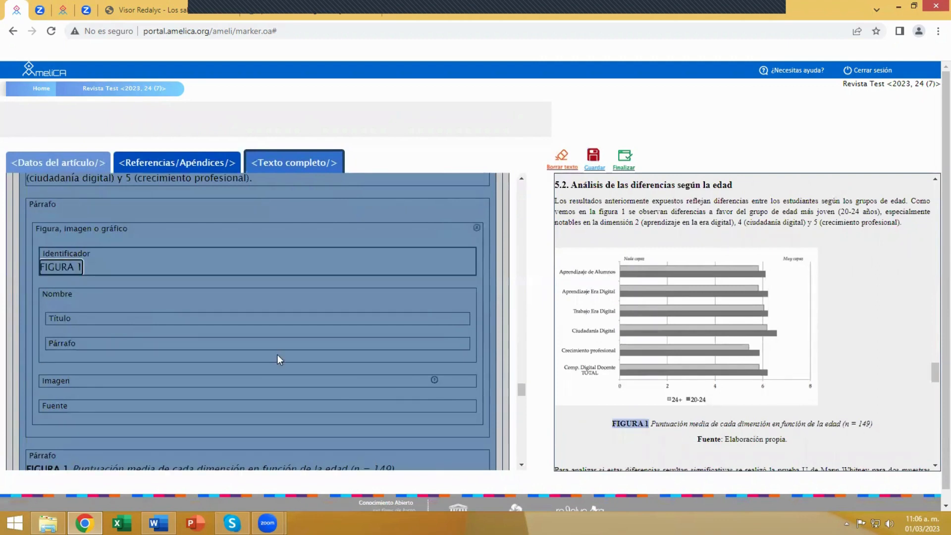
click(81, 319)
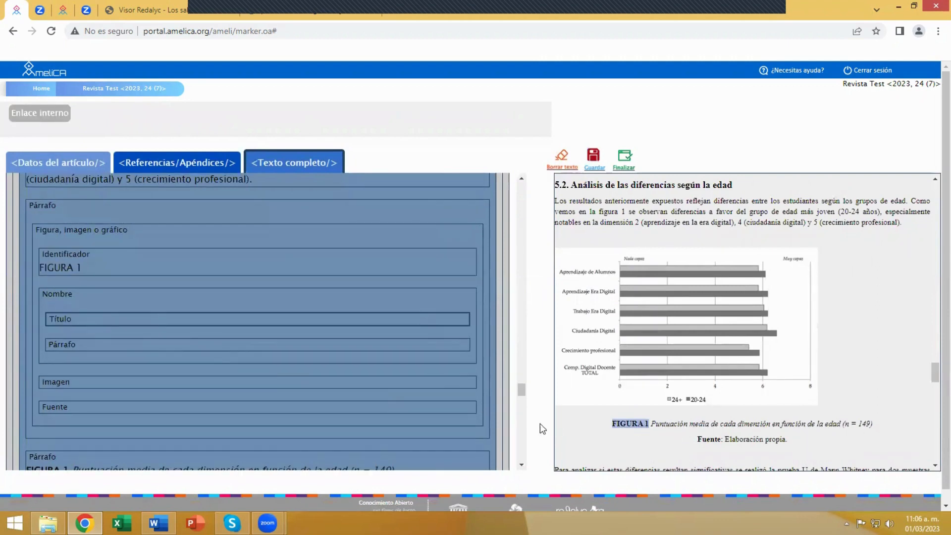
drag(653, 425, 874, 425)
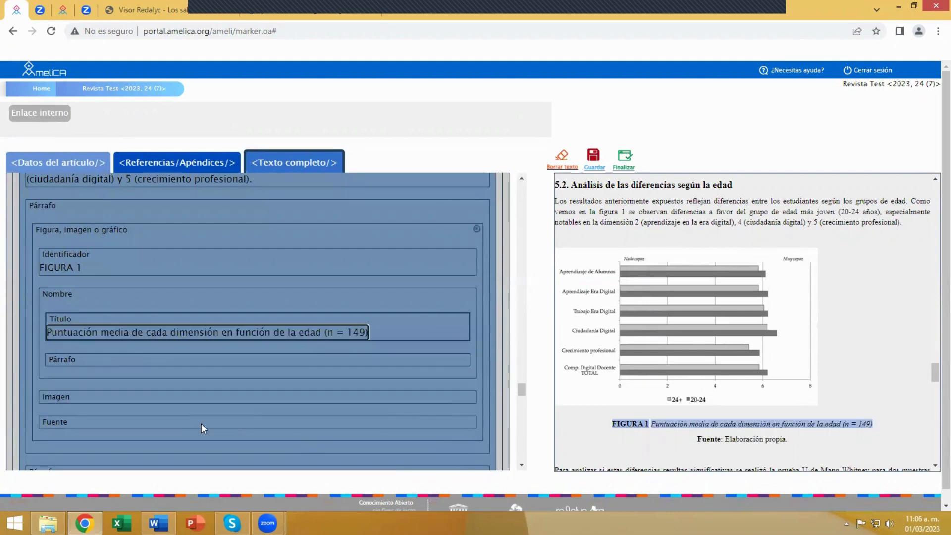
click(464, 358)
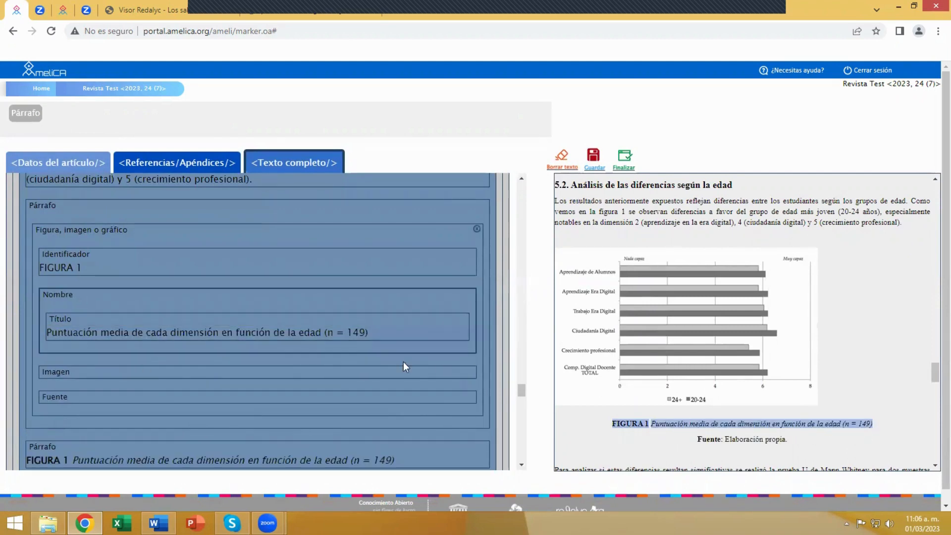
- Upload the image file Fig01 to the image gallery from Figure 1's empty image element
scroll(160, 364, down, 2)
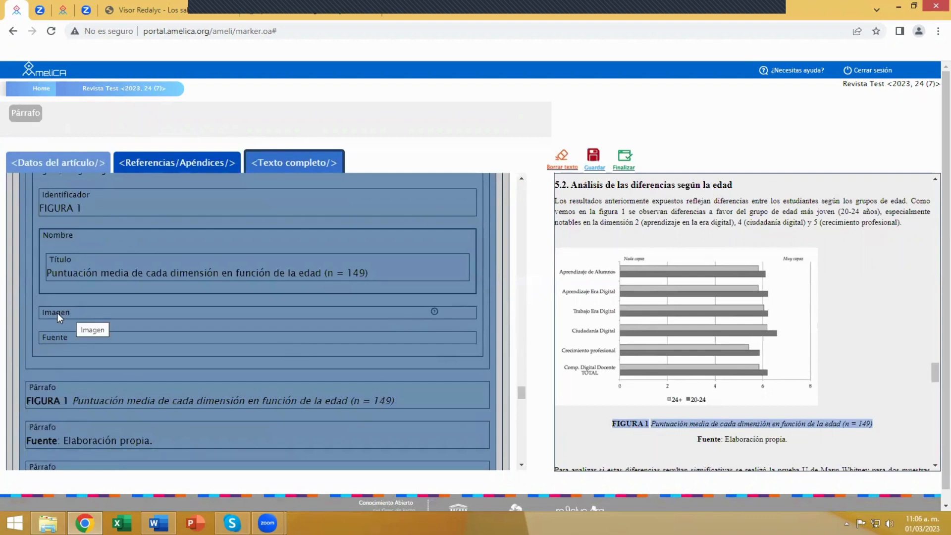
click(56, 313)
click(23, 114)
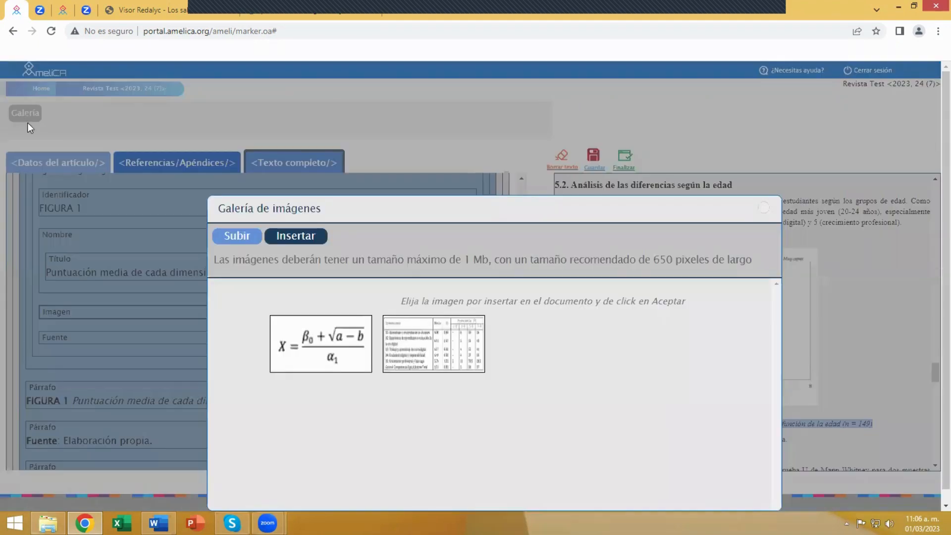
click(238, 236)
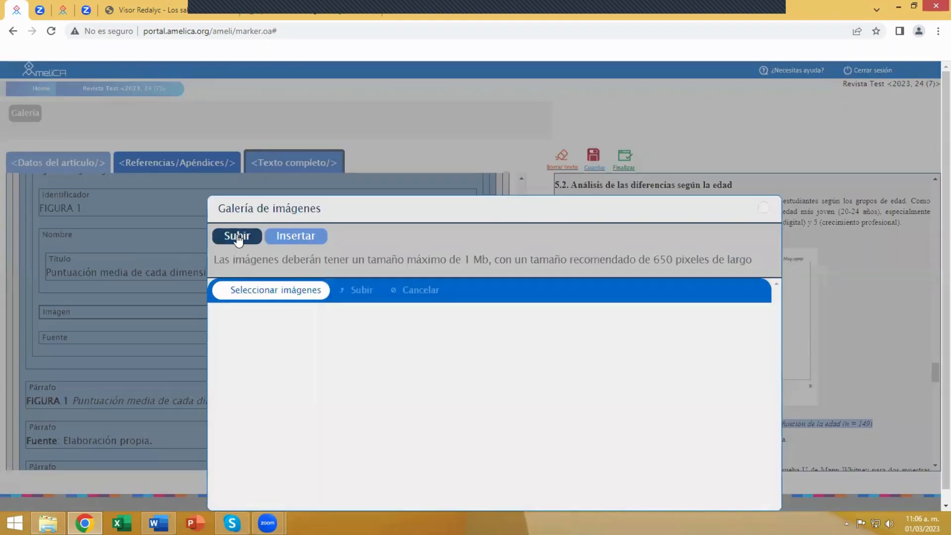
click(266, 296)
click(191, 112)
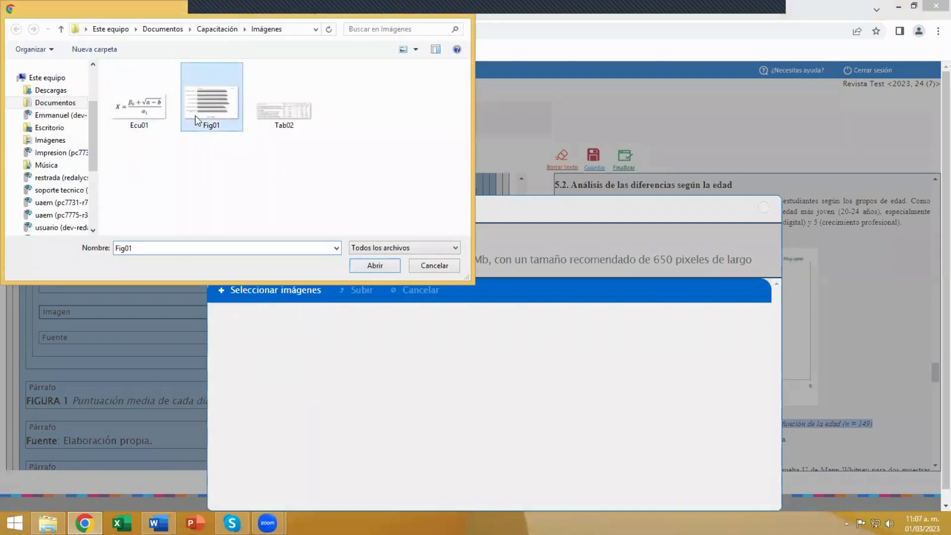
click(375, 266)
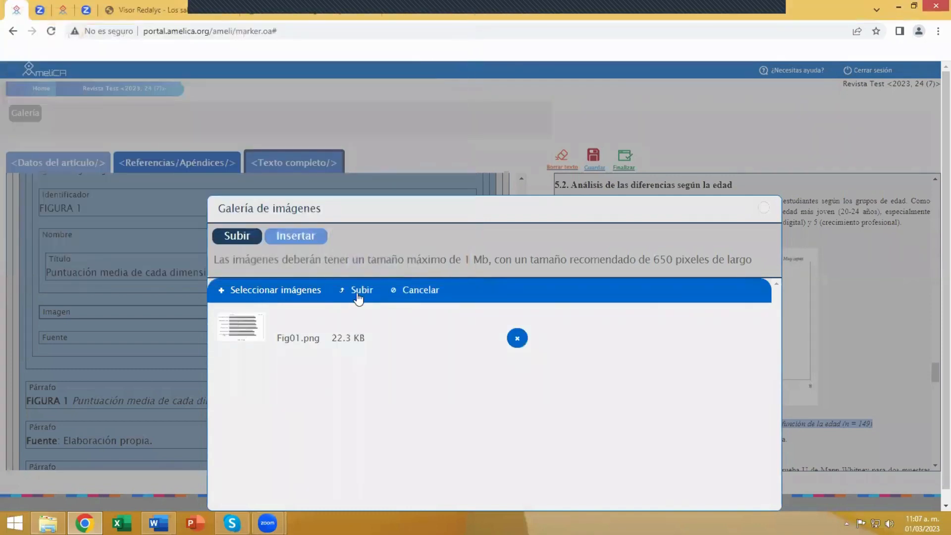
click(357, 290)
- Insert the uploaded bar chart from the gallery as Figure 1's image
click(311, 239)
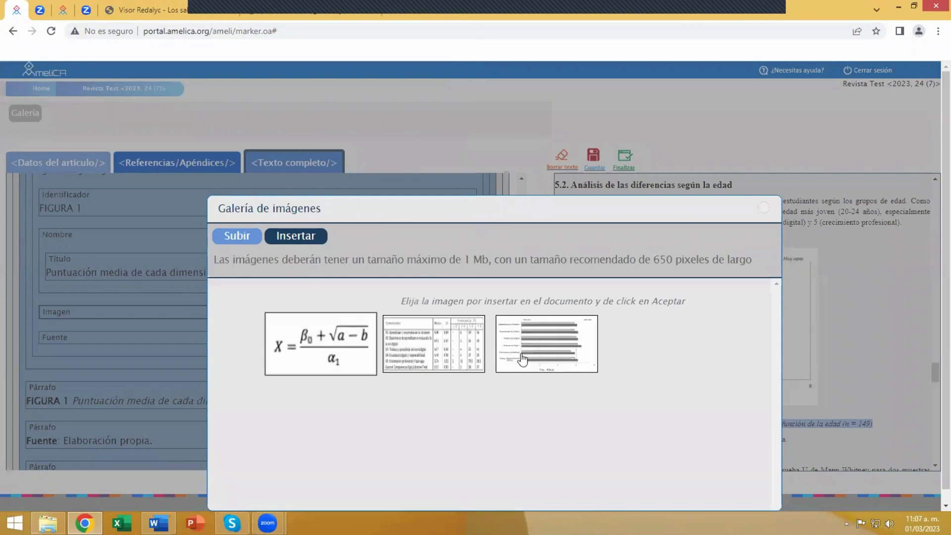
click(550, 354)
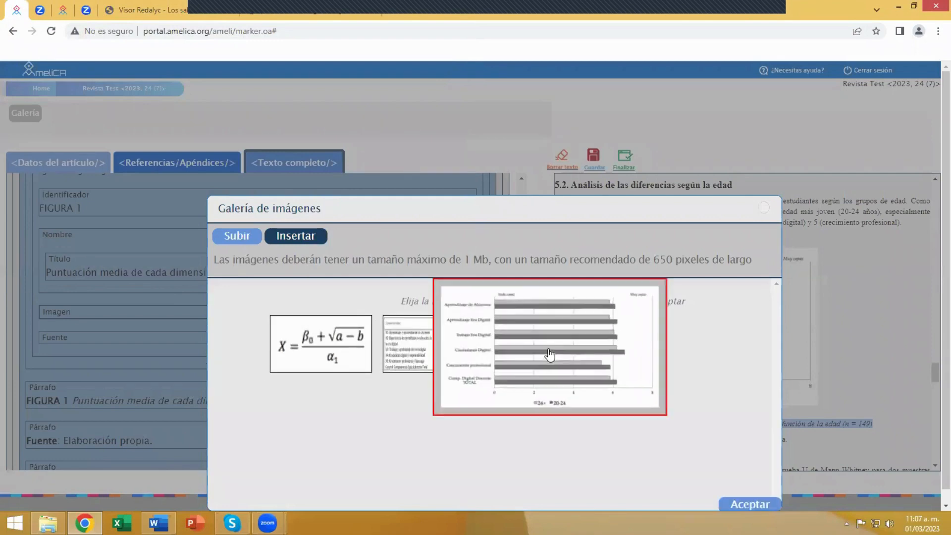
click(741, 500)
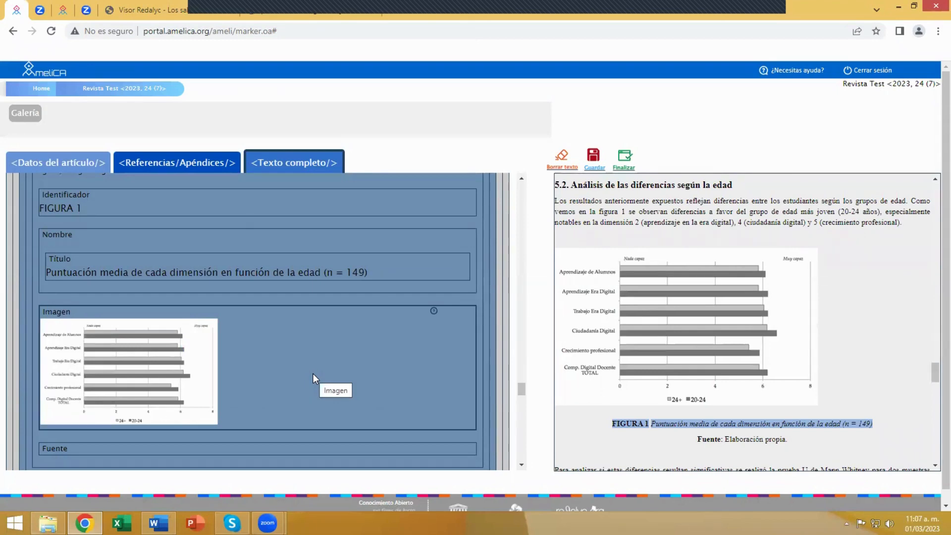
- Fill Figure 1's source with "Elaboración propia." from the source text
scroll(29, 367, down, 1)
click(74, 391)
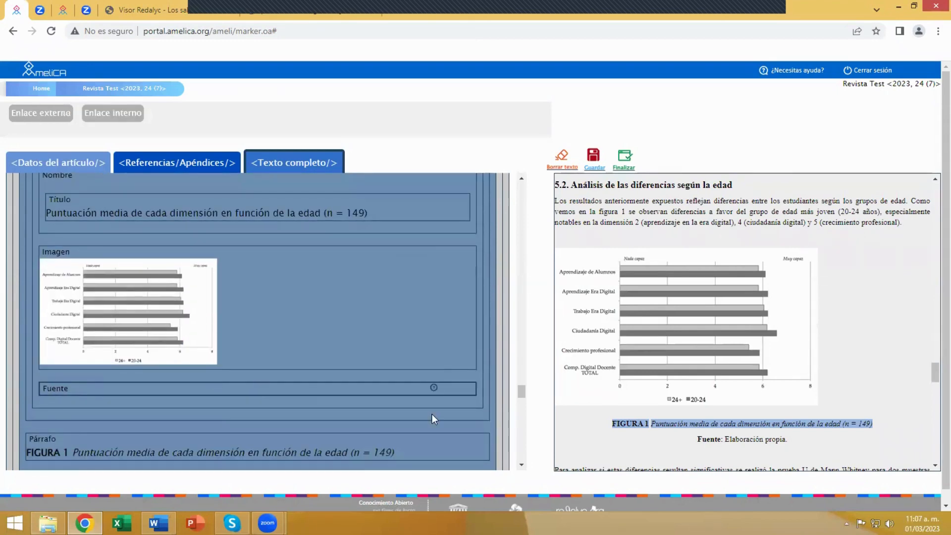
drag(726, 442, 789, 442)
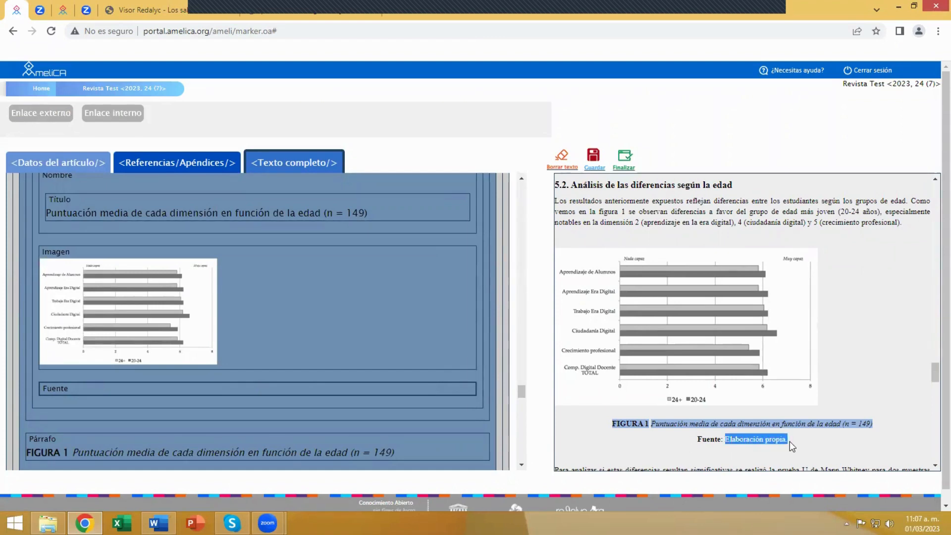
scroll(297, 370, up, 3)
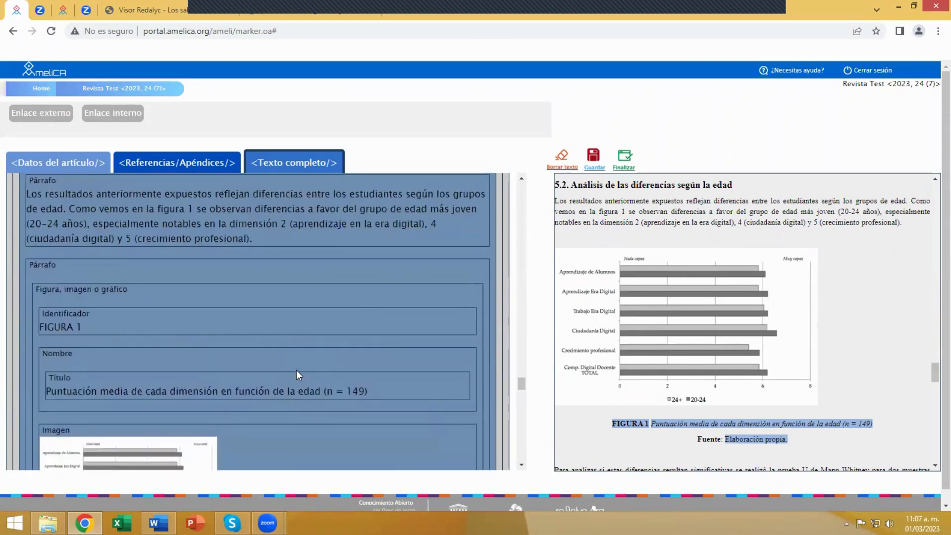
scroll(297, 370, down, 3)
scroll(296, 370, down, 3)
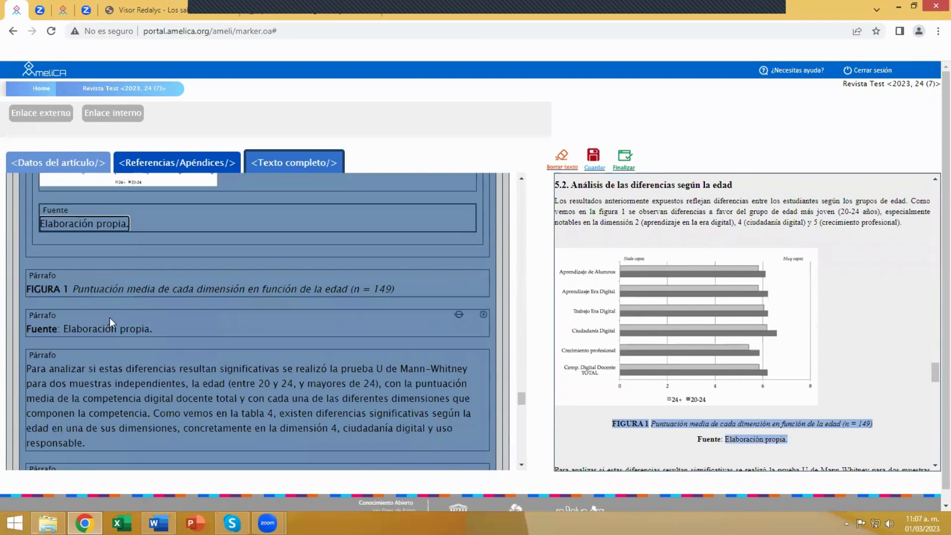
- Delete the separate paragraphs duplicating Figure 1's caption and source in subsection 5.2, and save the markup
click(483, 275)
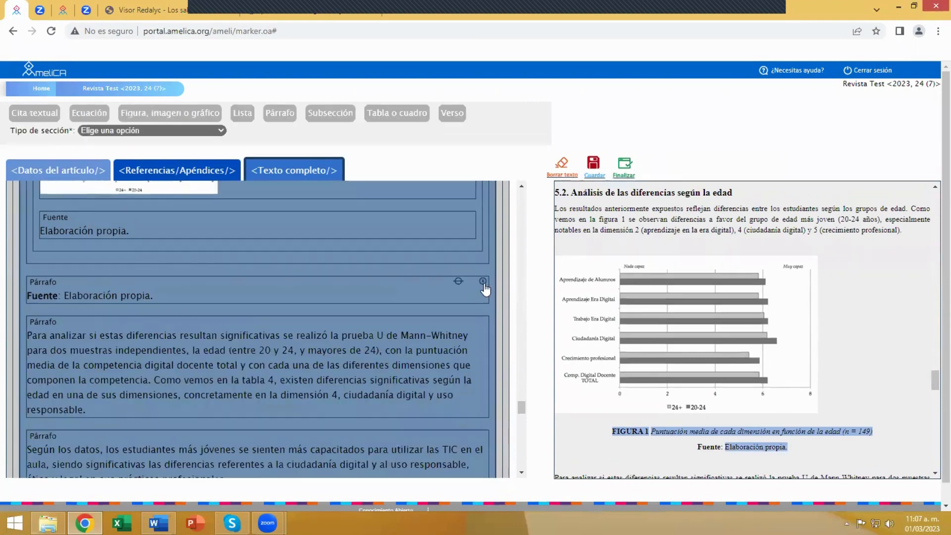
click(483, 282)
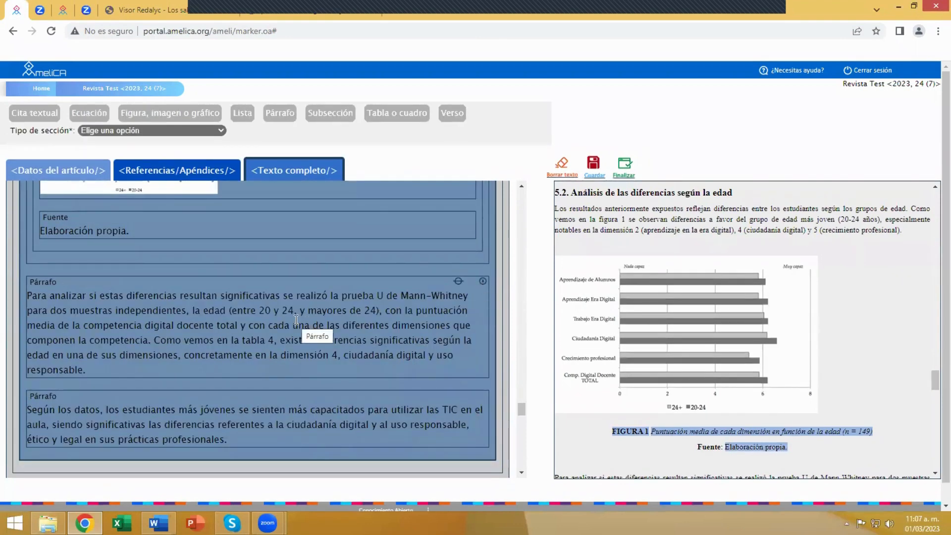
click(593, 166)
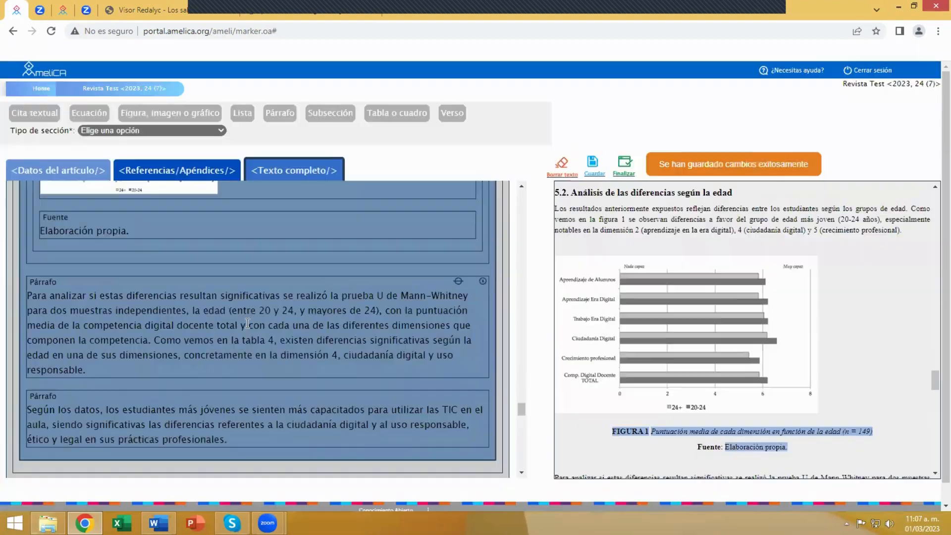
- Review the remaining markup after Figure 1, through sections 6. DISCUSIÓN and 7. CONCLUSIONES
scroll(248, 323, up, 4)
scroll(248, 323, down, 5)
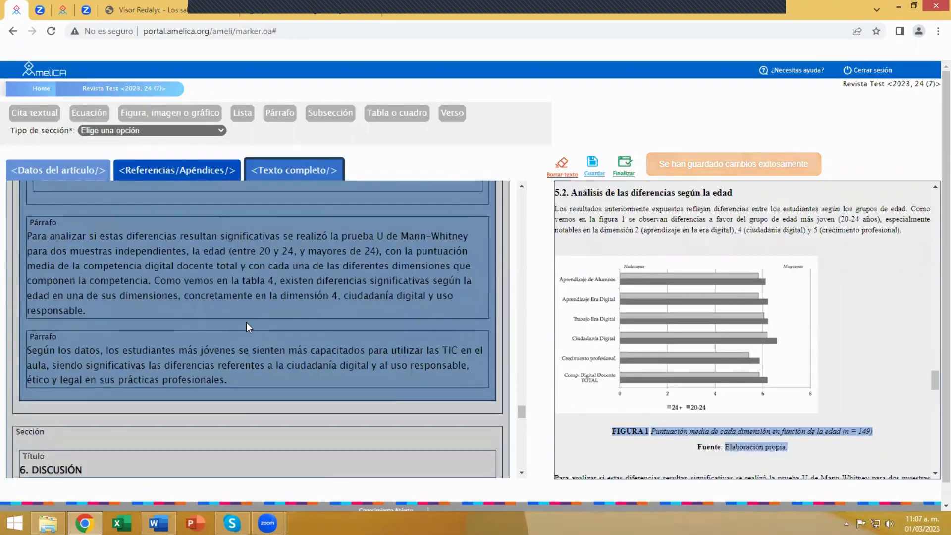
scroll(103, 325, down, 2)
click(103, 325)
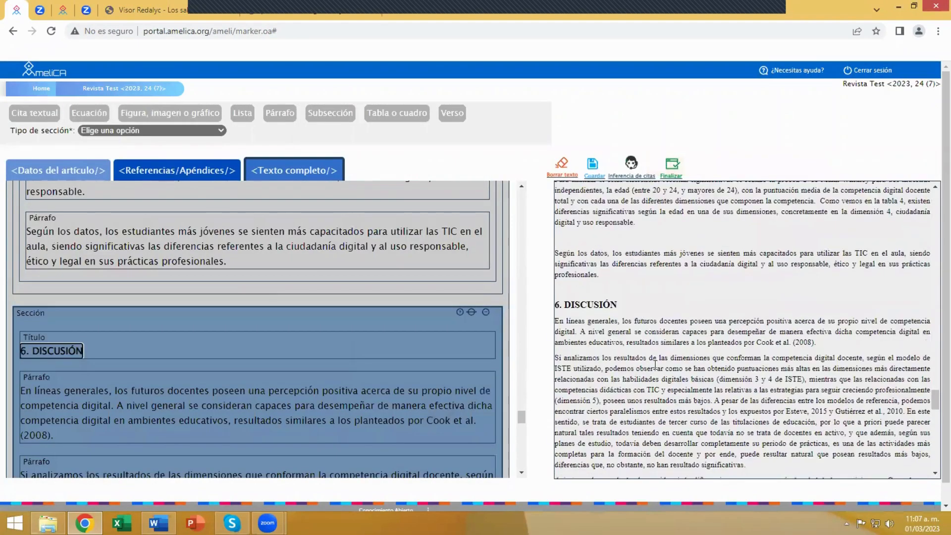
scroll(273, 363, down, 12)
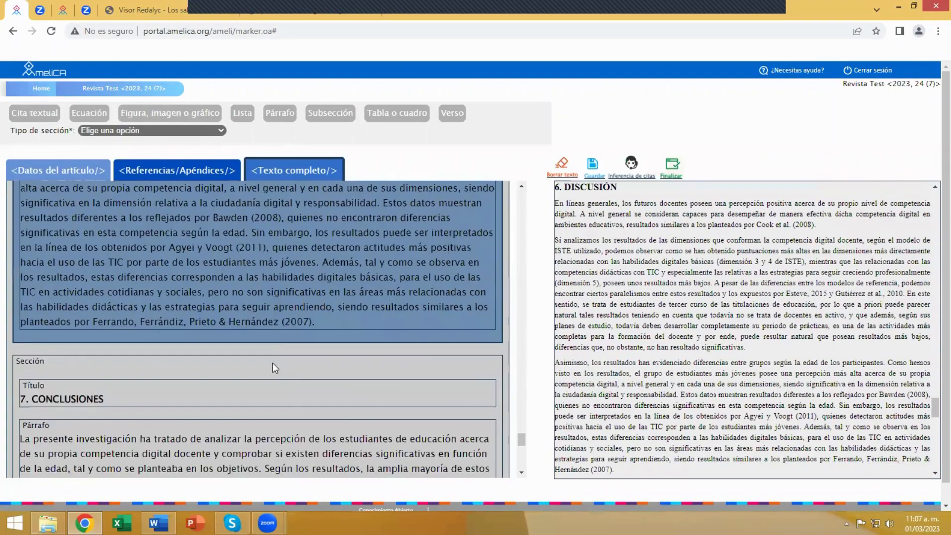
click(147, 264)
scroll(216, 281, down, 10)
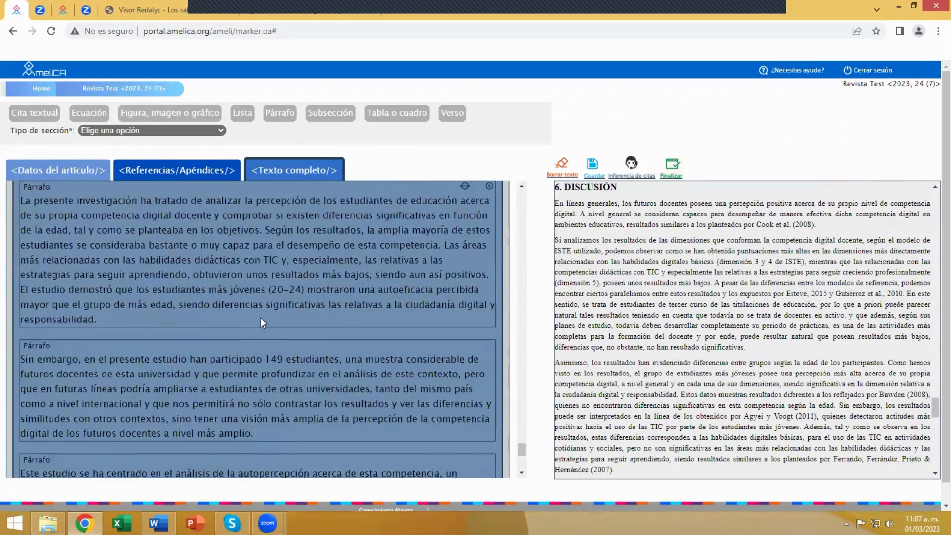
scroll(260, 317, down, 3)
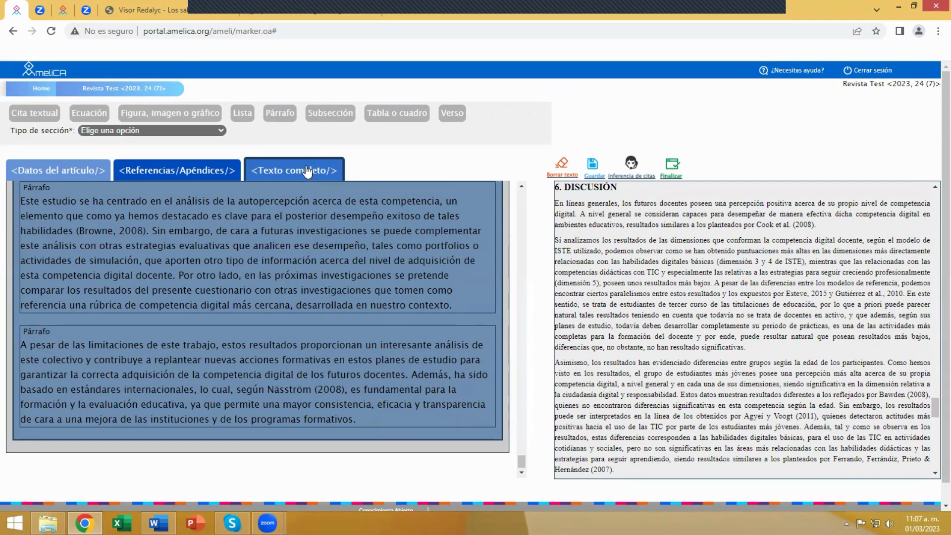
- Review the marked figure, tables, list, textual quotation and equations from the end of the article back to the introduction
scroll(304, 332, up, 5)
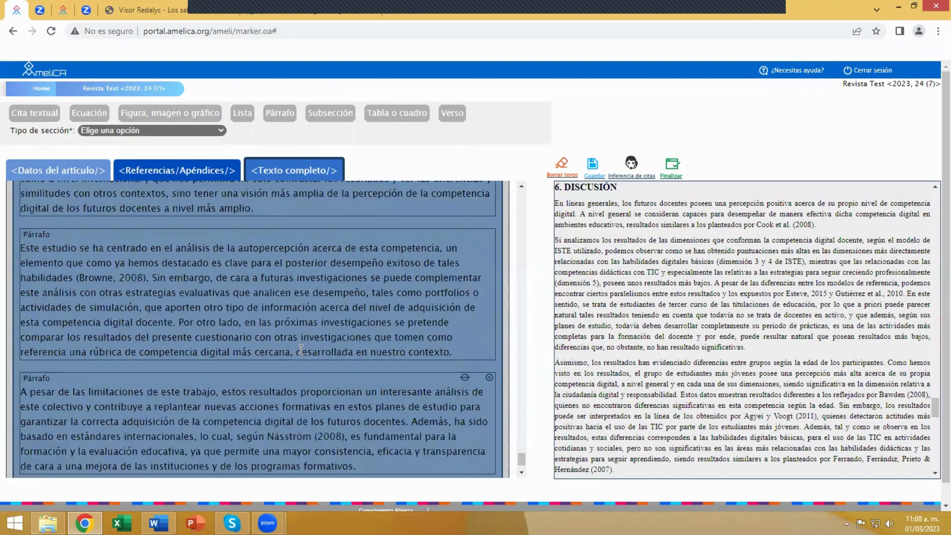
scroll(301, 349, up, 10)
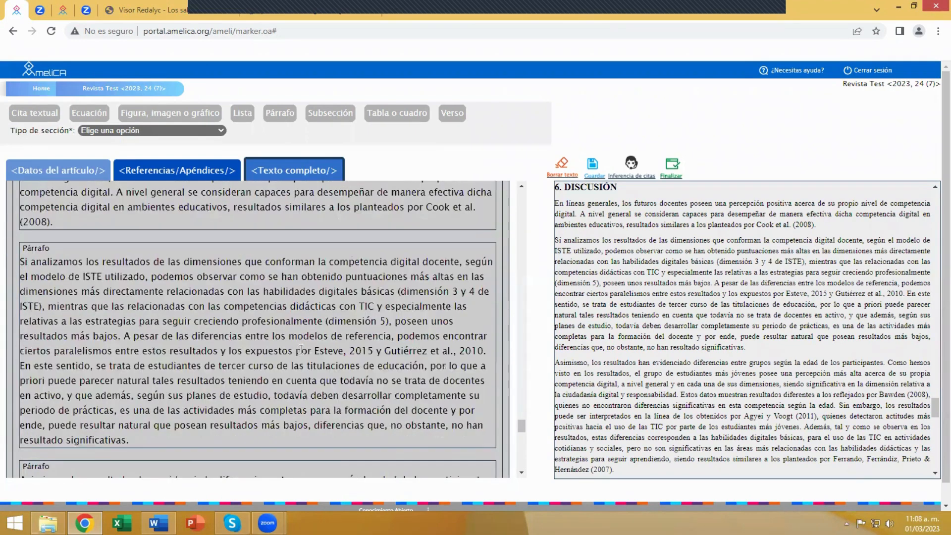
scroll(299, 350, up, 8)
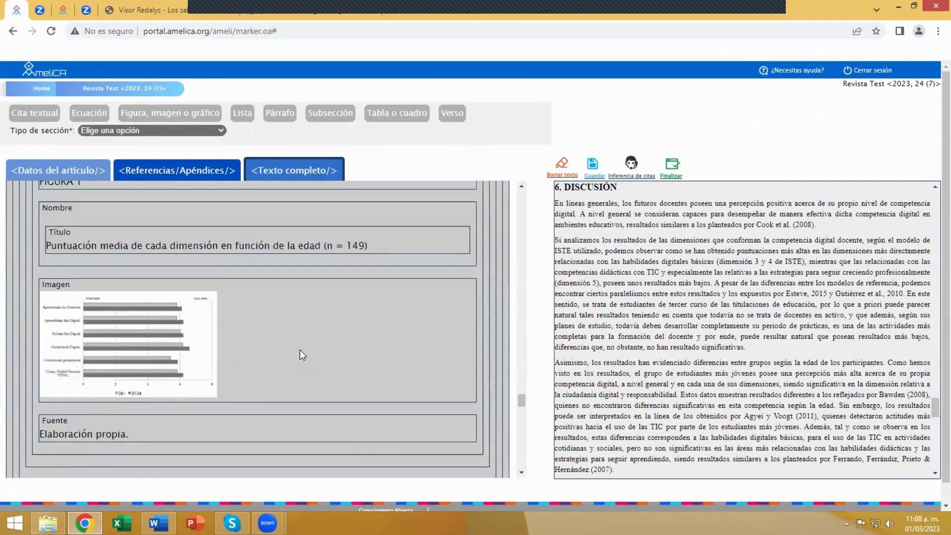
scroll(307, 317, up, 10)
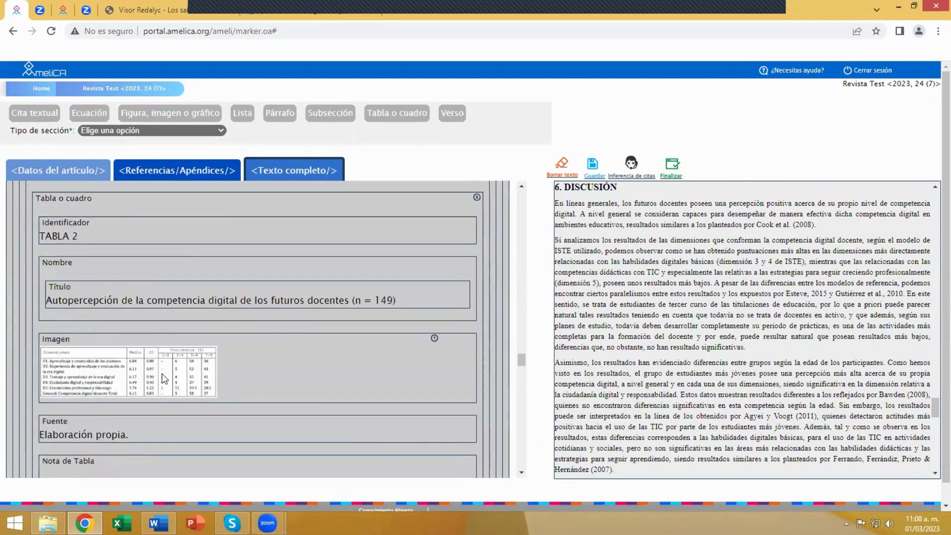
scroll(194, 370, up, 10)
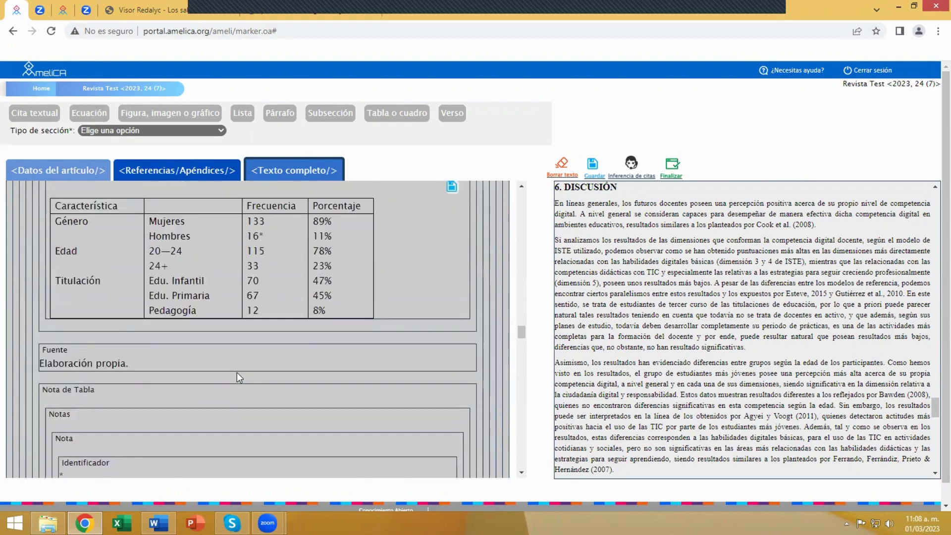
scroll(225, 332, up, 10)
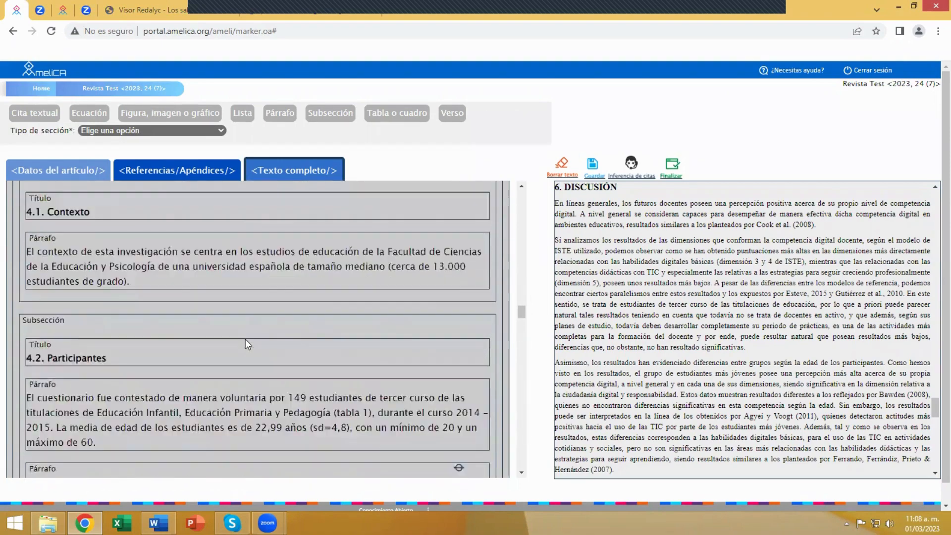
scroll(246, 339, up, 6)
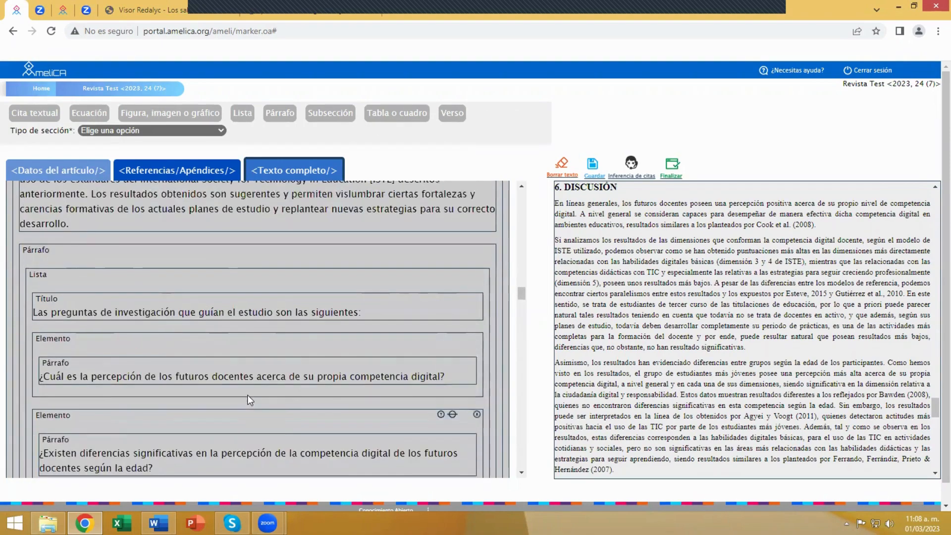
scroll(248, 398, up, 6)
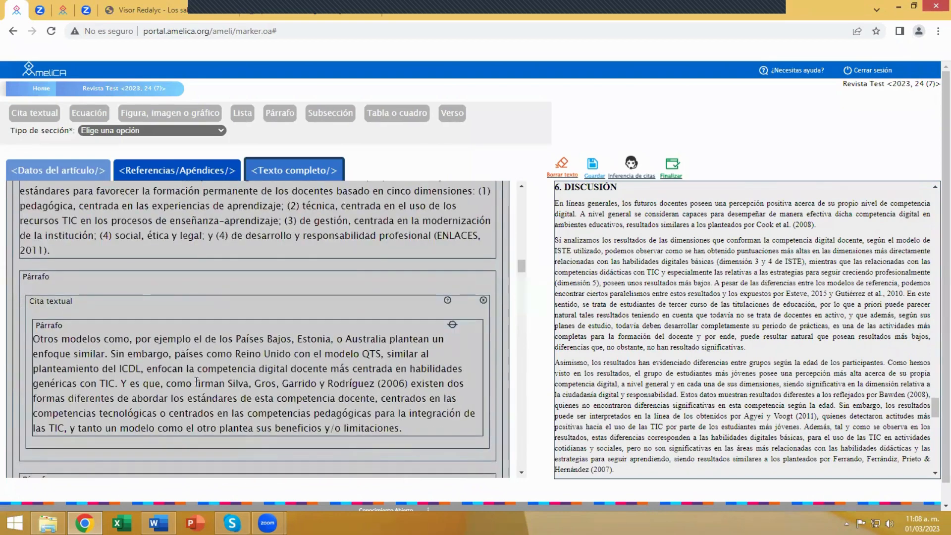
scroll(255, 411, up, 5)
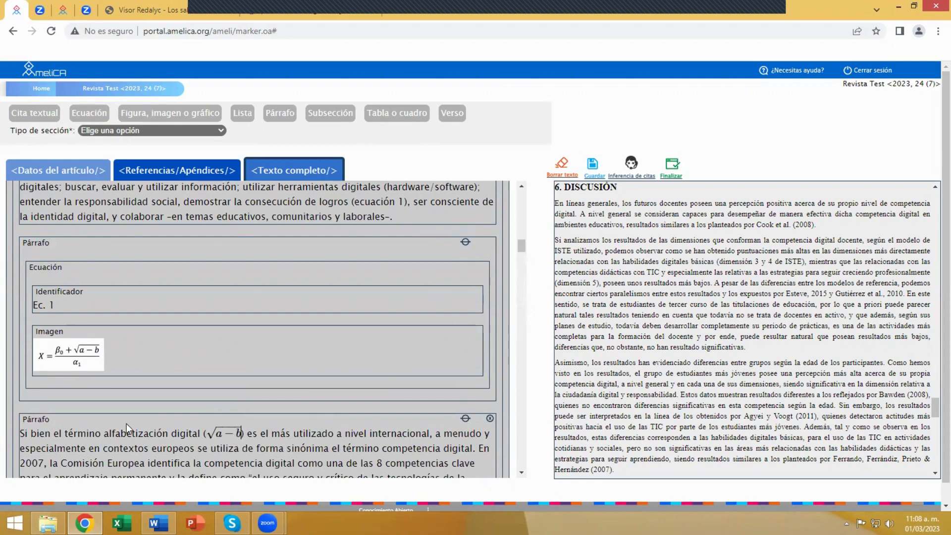
scroll(114, 413, up, 1)
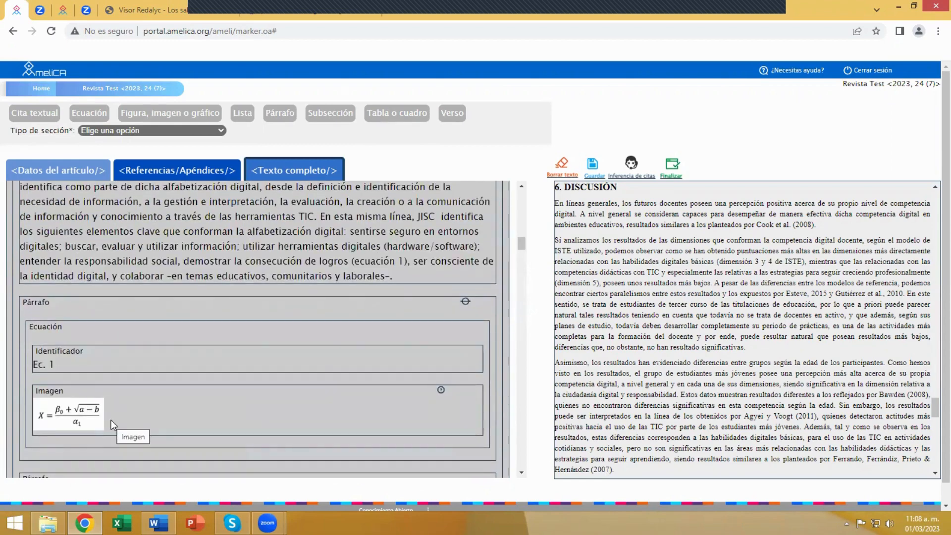
scroll(147, 406, up, 15)
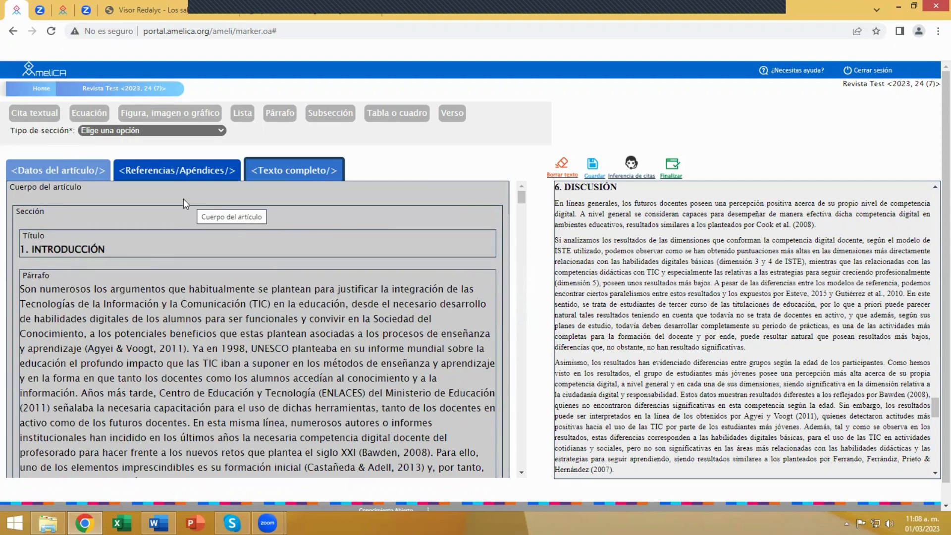
- Go to the article's references and appendices, accept the journal-reference reminder, and start the reference inference assistant on the first reference
click(178, 173)
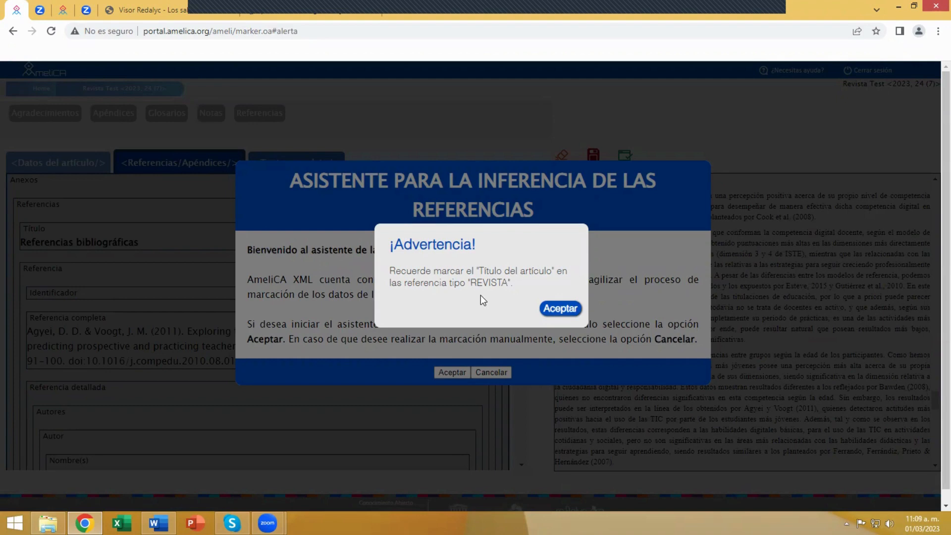
click(557, 313)
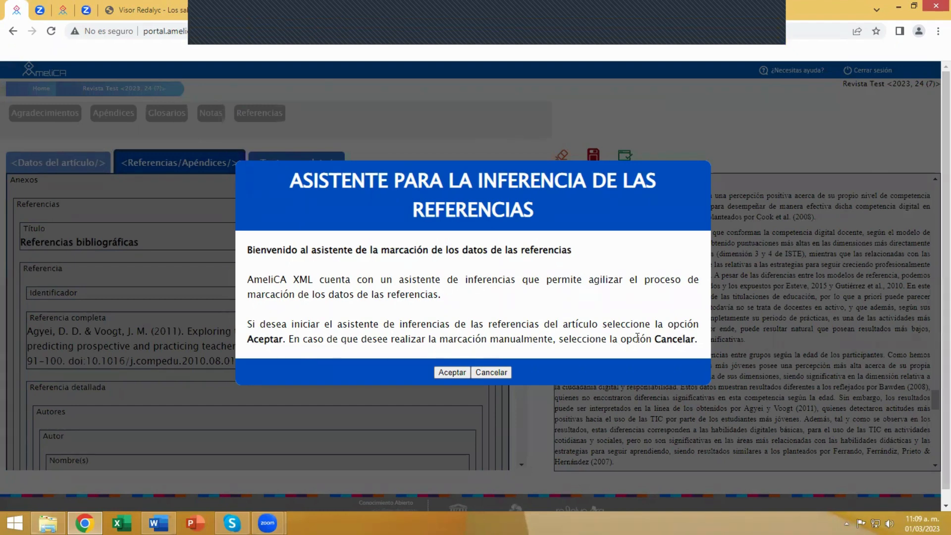
click(450, 373)
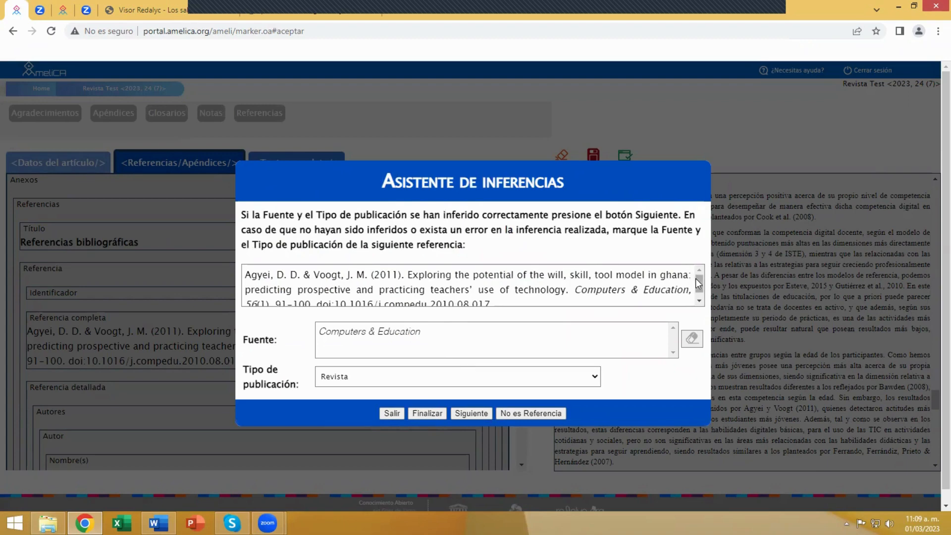
drag(698, 279, 698, 273)
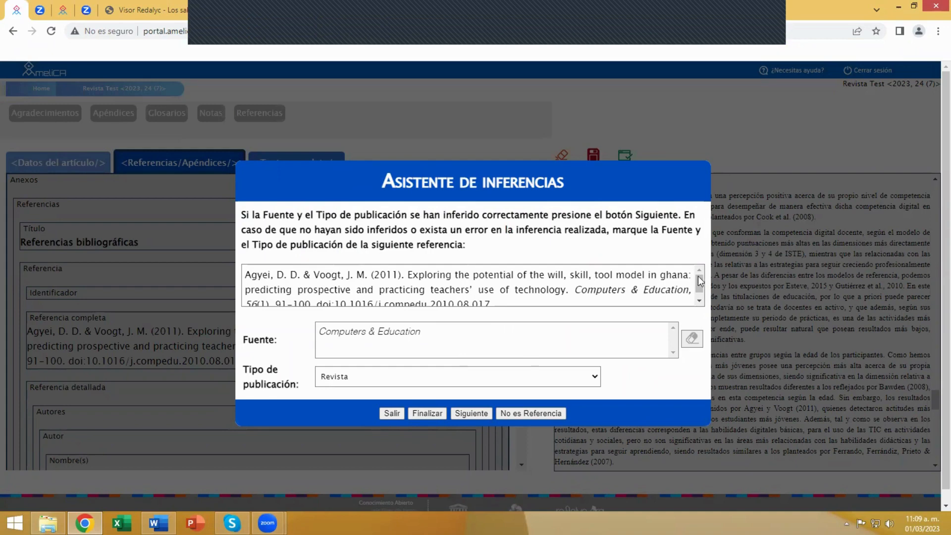
- Accept the Revista inference for the Computers & Education reference and classify the Digital literacies reference as Libro|Capítulo de libro
drag(697, 275, 699, 282)
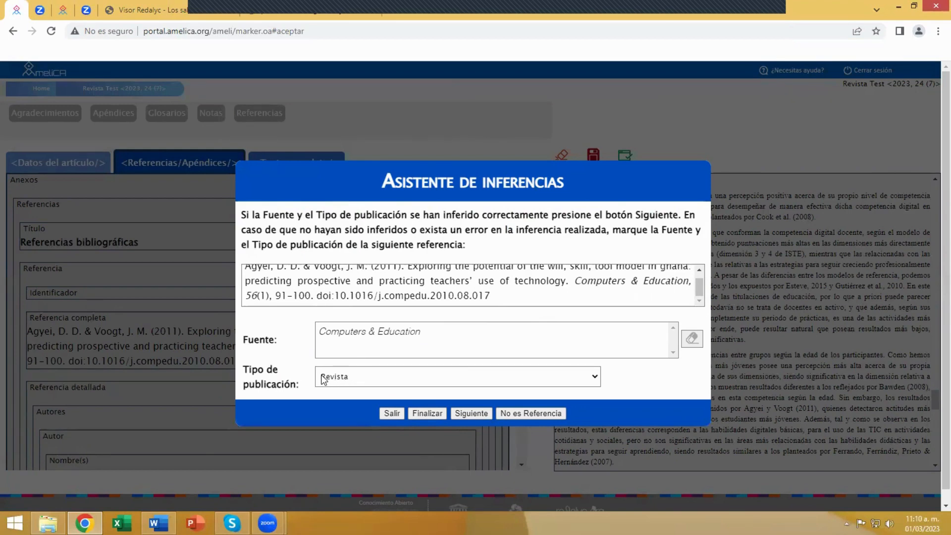
click(472, 414)
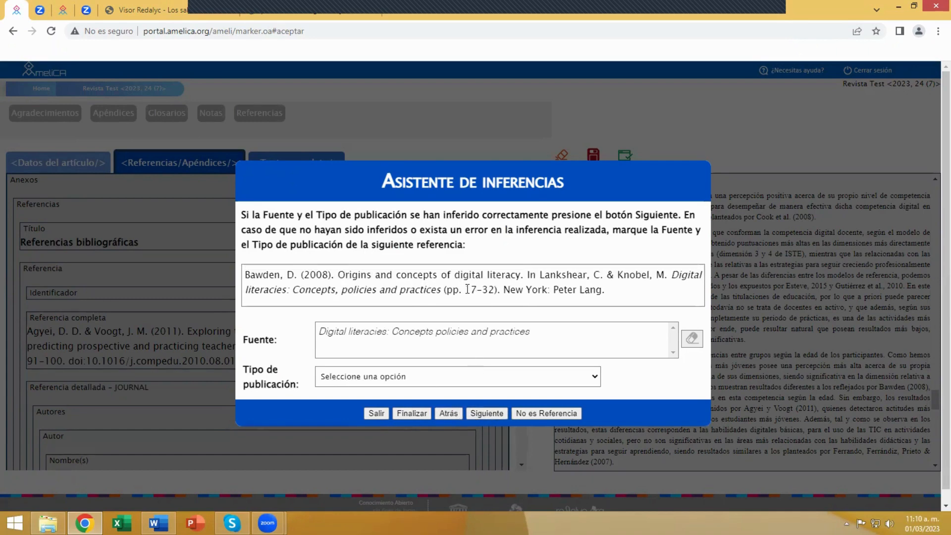
click(376, 379)
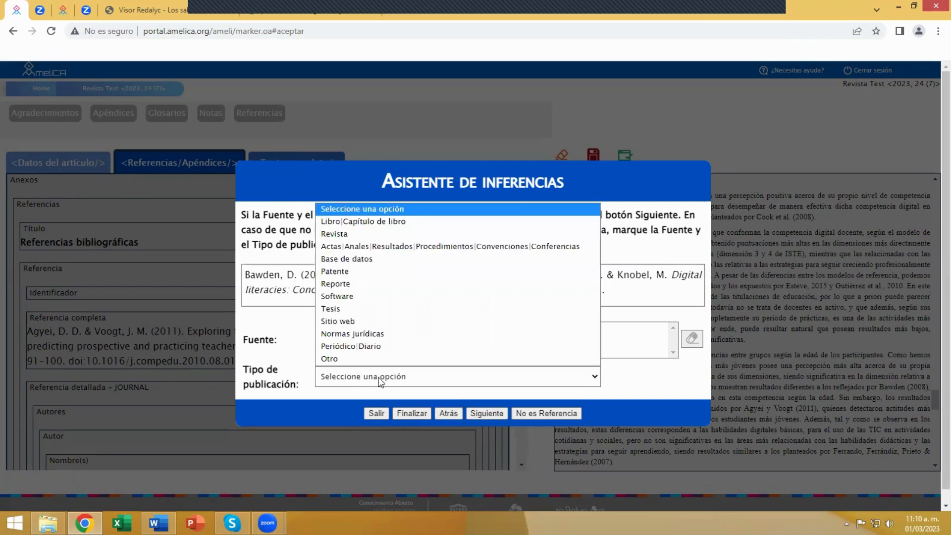
click(361, 221)
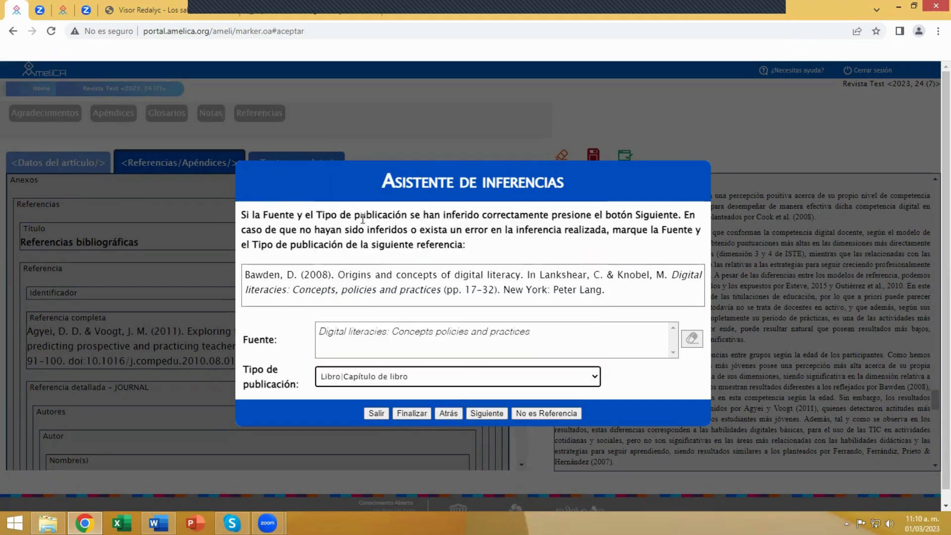
click(477, 413)
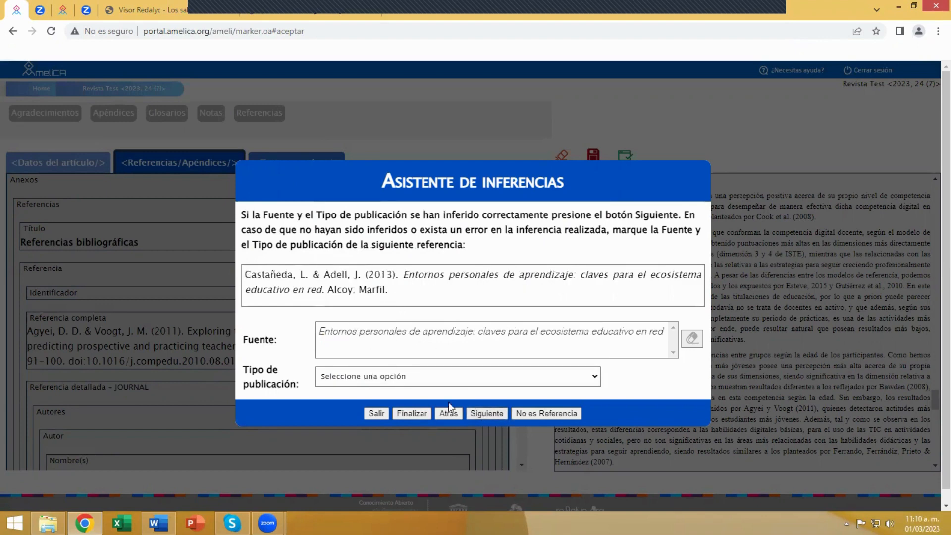
- Classify the Entornos personales de aprendizaje and Competencias y estándares tic references as Libro|Capítulo de libro
click(406, 381)
click(365, 224)
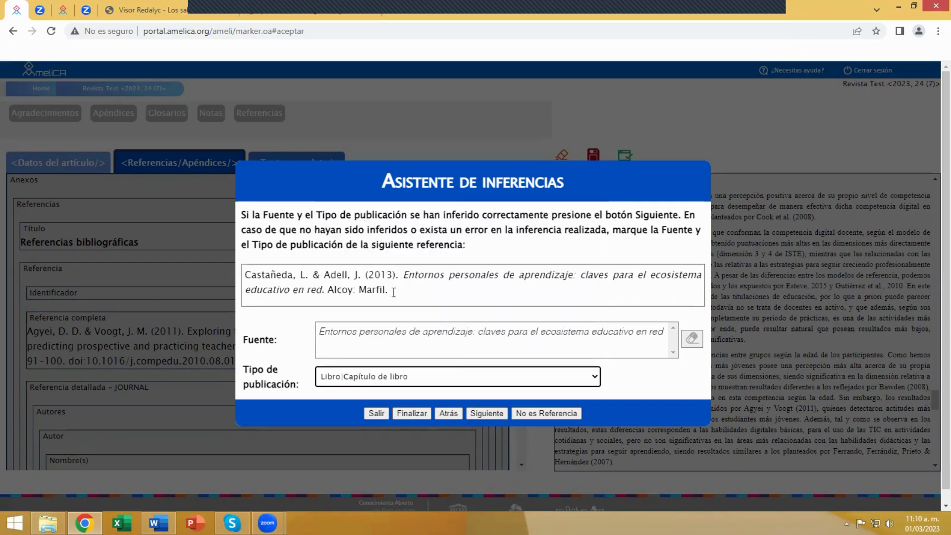
click(485, 413)
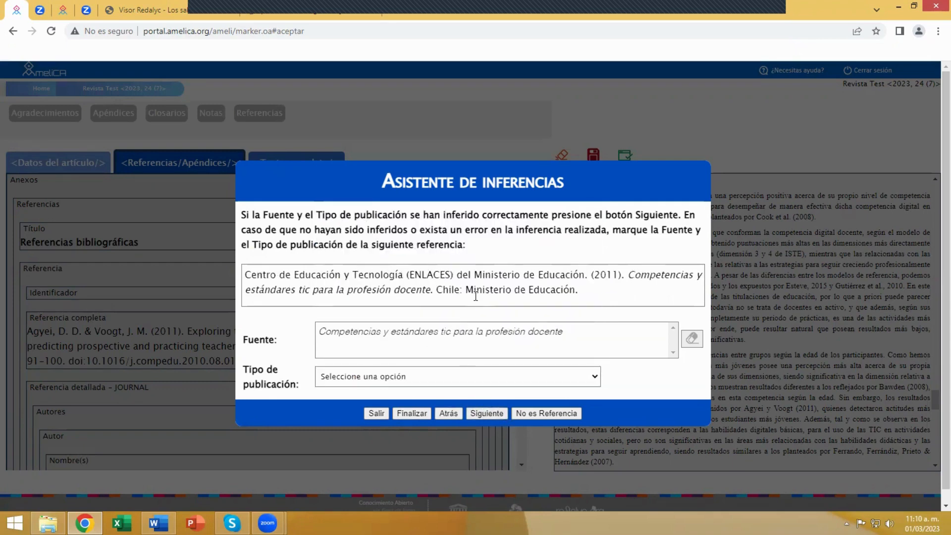
click(403, 379)
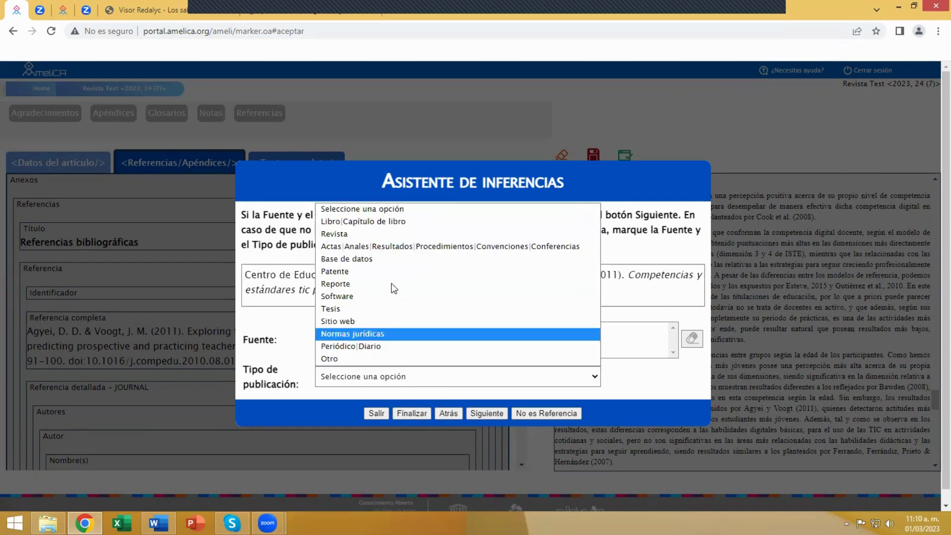
click(374, 223)
click(482, 413)
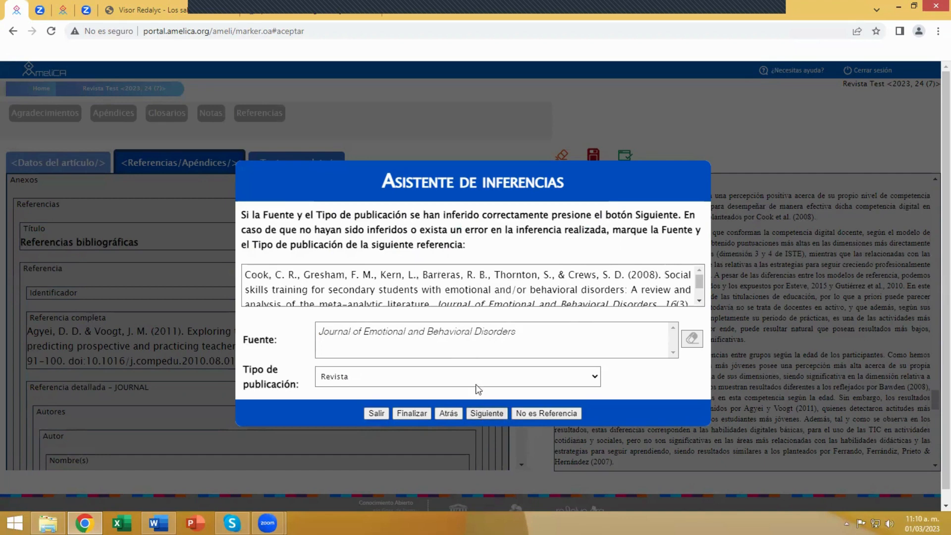
- Check the full Journal of Emotional and Behavioral Disorders reference and accept its inferred source and Revista type
scroll(477, 297, down, 1)
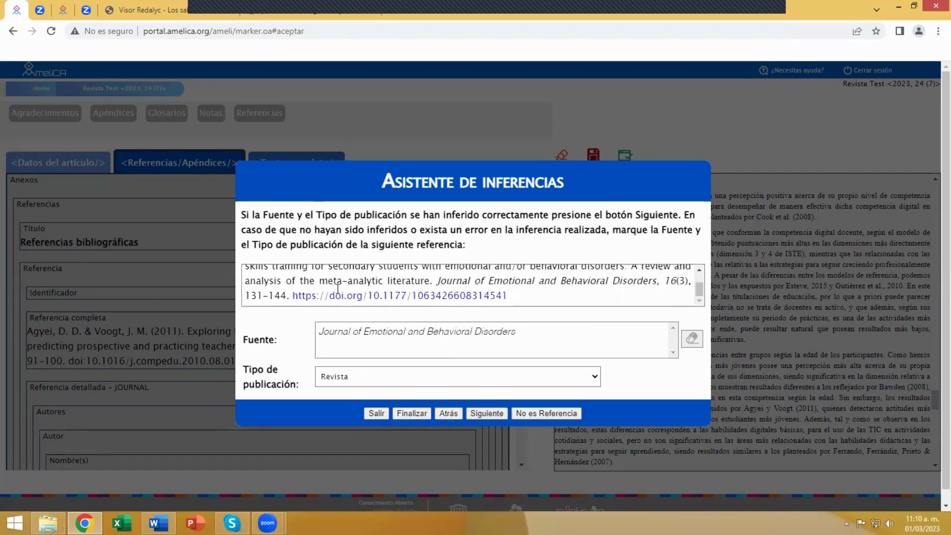
scroll(404, 282, up, 1)
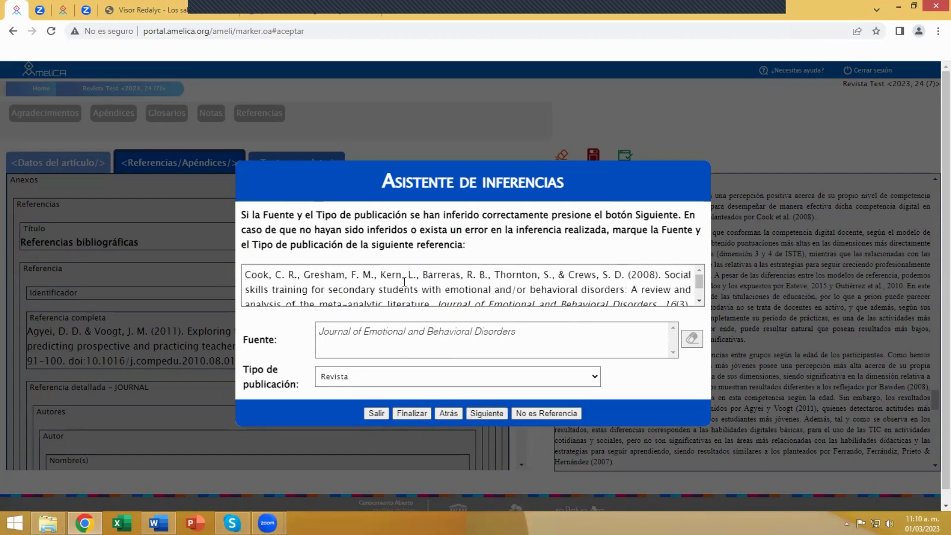
scroll(404, 281, down, 1)
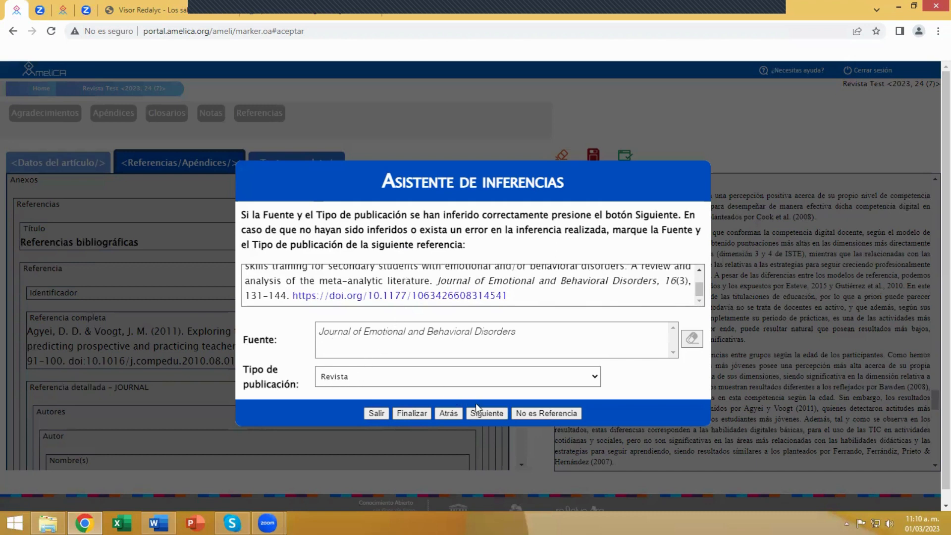
click(487, 412)
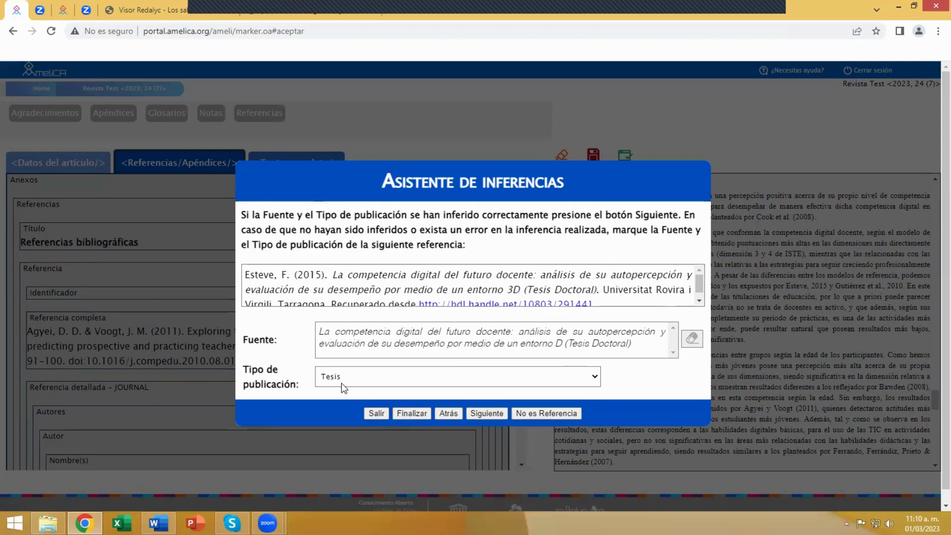
- Accept the inferences for the doctoral thesis, the congress abstracts book and the Projecte Interdepartamental website, and finish the inference assistant
click(487, 413)
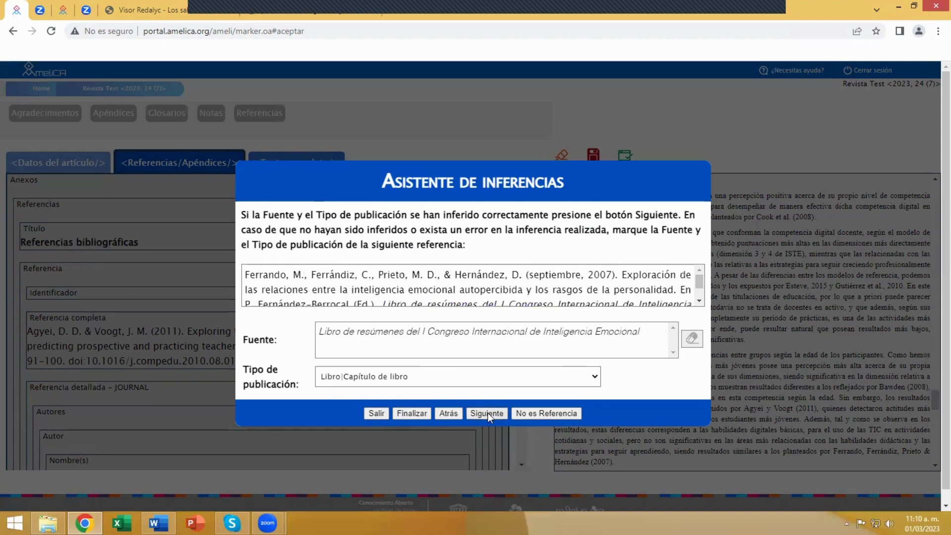
scroll(443, 286, down, 2)
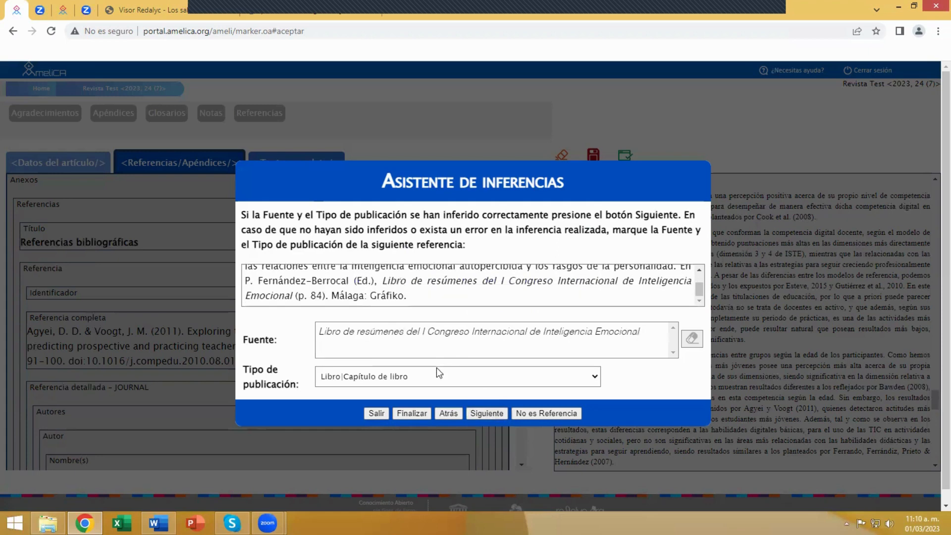
click(487, 412)
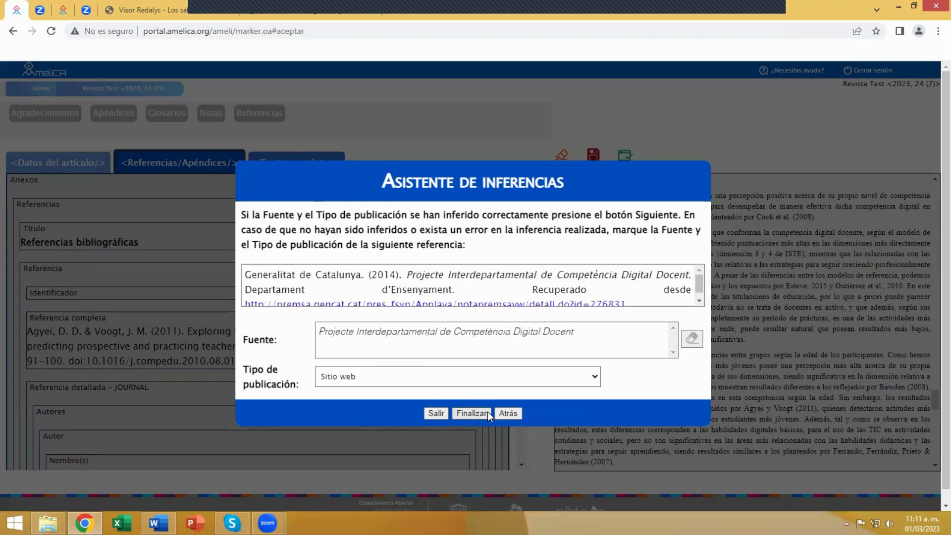
scroll(452, 283, down, 1)
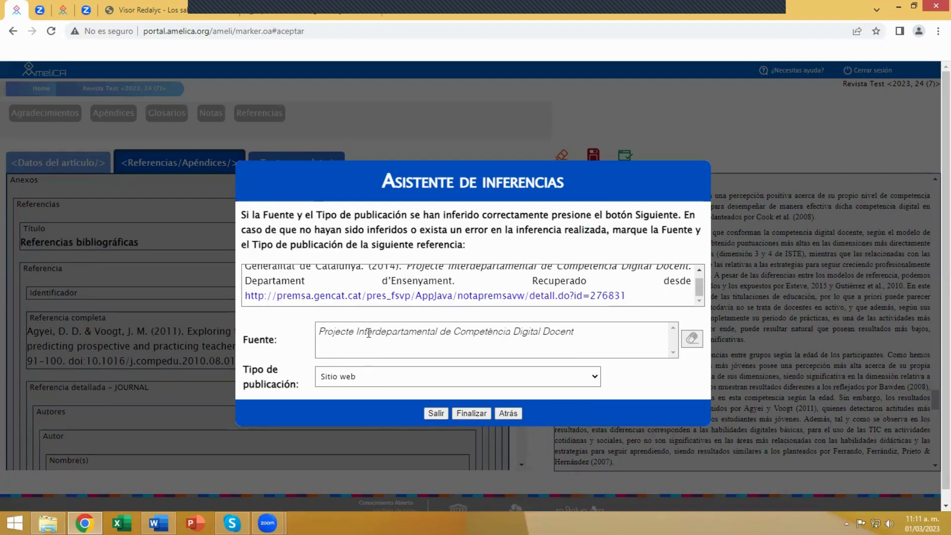
click(471, 413)
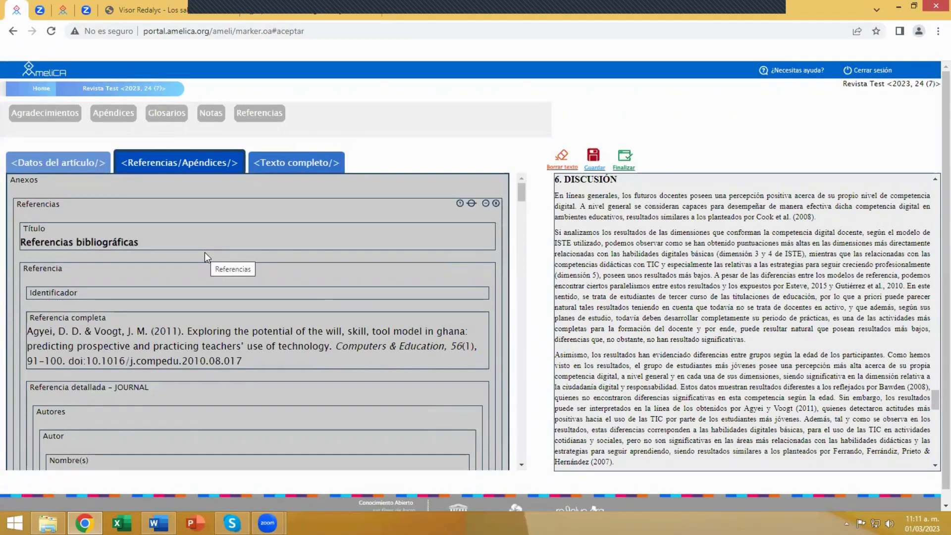
- Review the detailed markup of the first references, checking authors, year and source from Computers & Education to Competencias y estándares tic
click(144, 210)
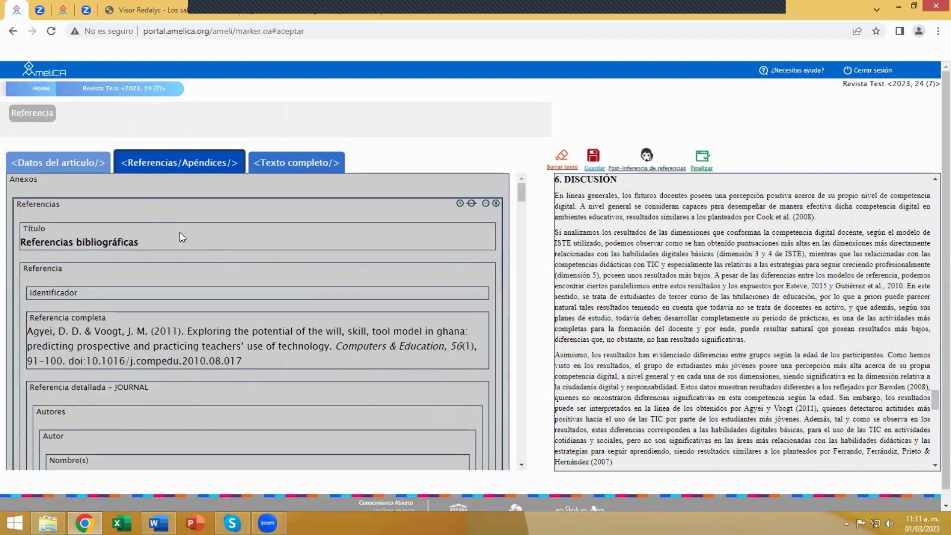
scroll(210, 245, down, 1)
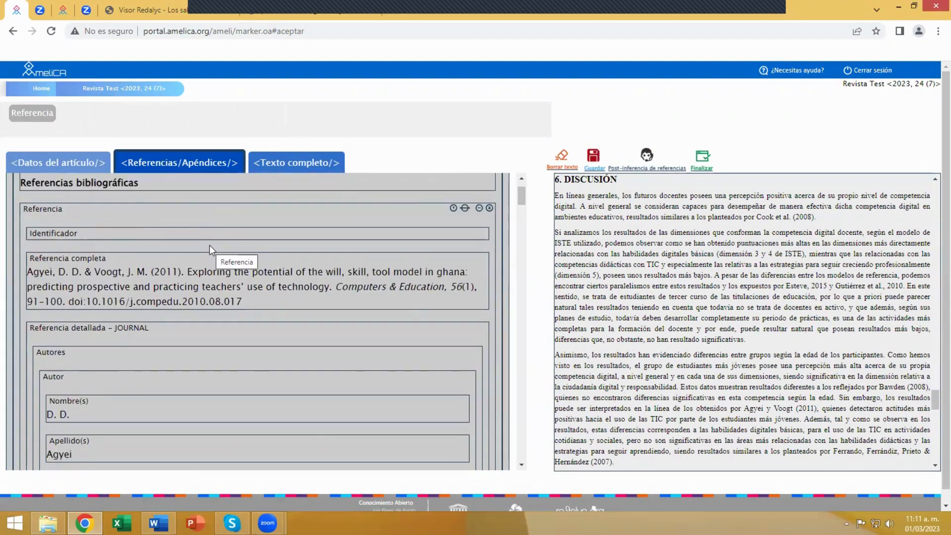
scroll(149, 257, down, 2)
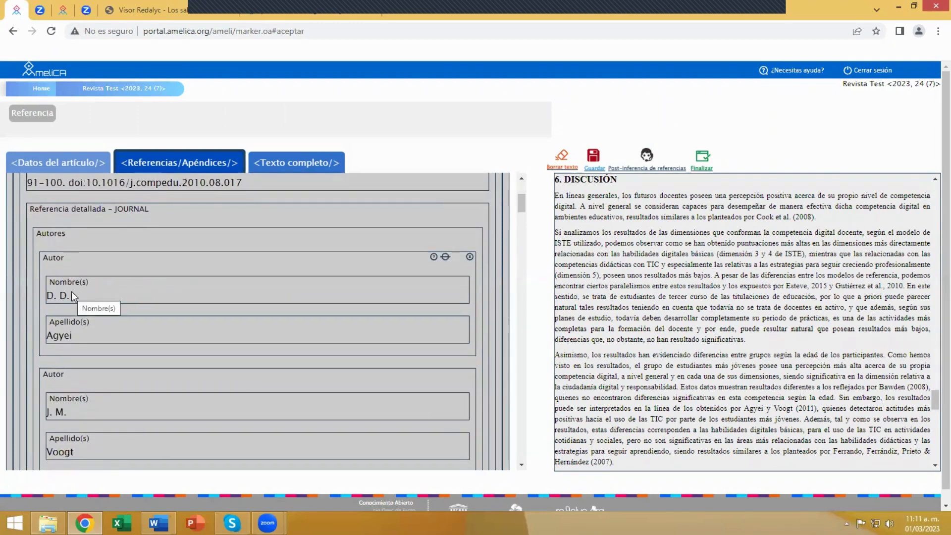
scroll(124, 329, down, 4)
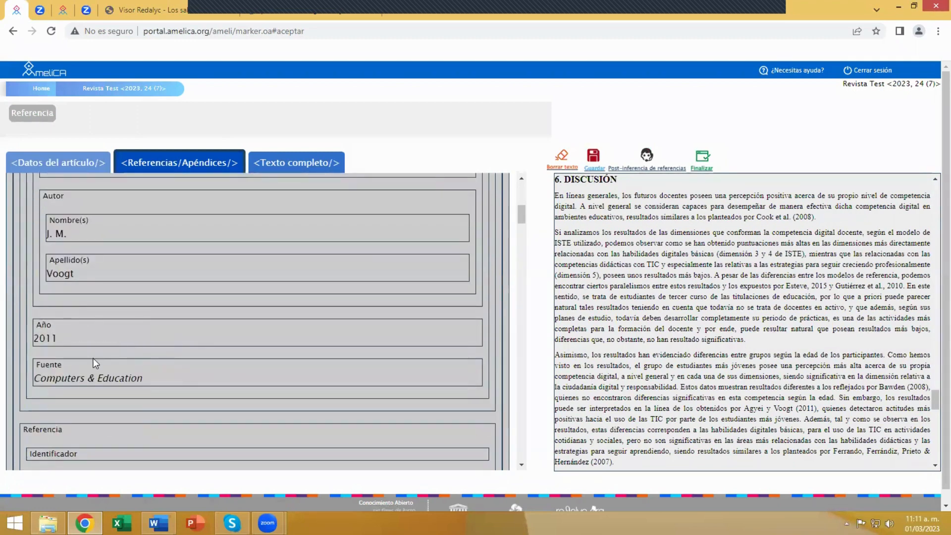
scroll(156, 362, down, 4)
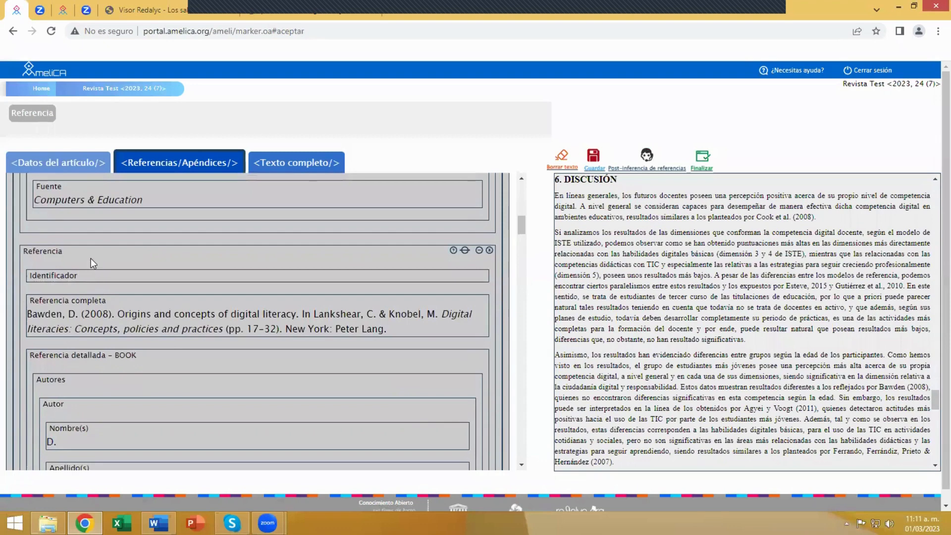
click(90, 259)
scroll(160, 321, down, 3)
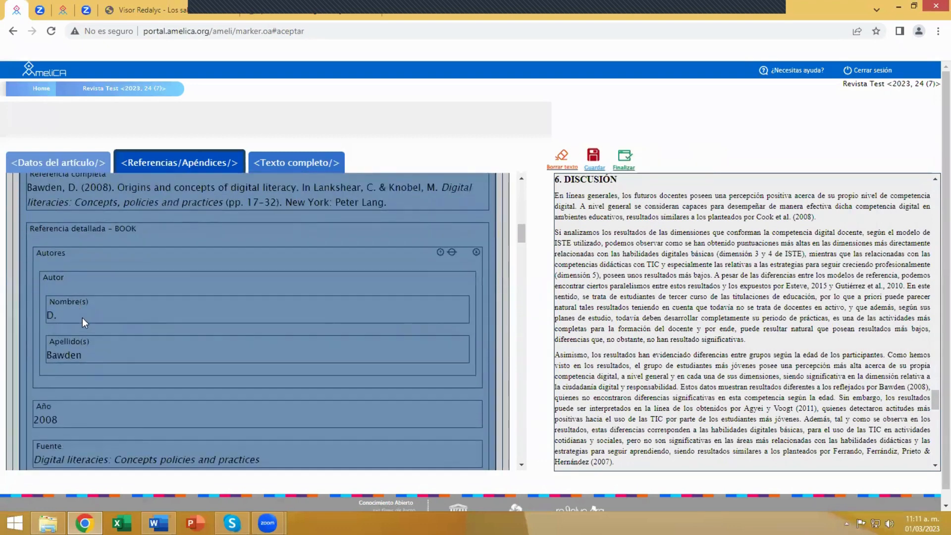
scroll(82, 317, down, 7)
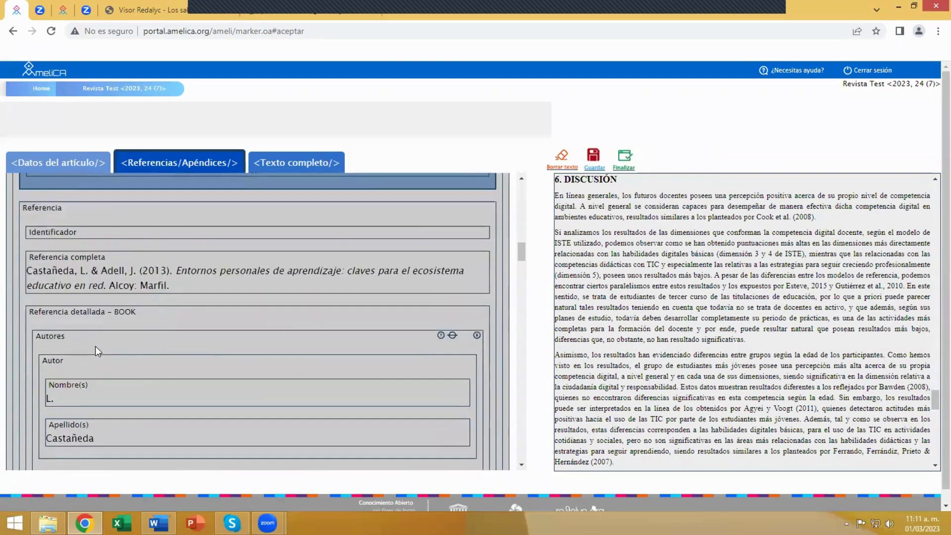
scroll(95, 346, down, 7)
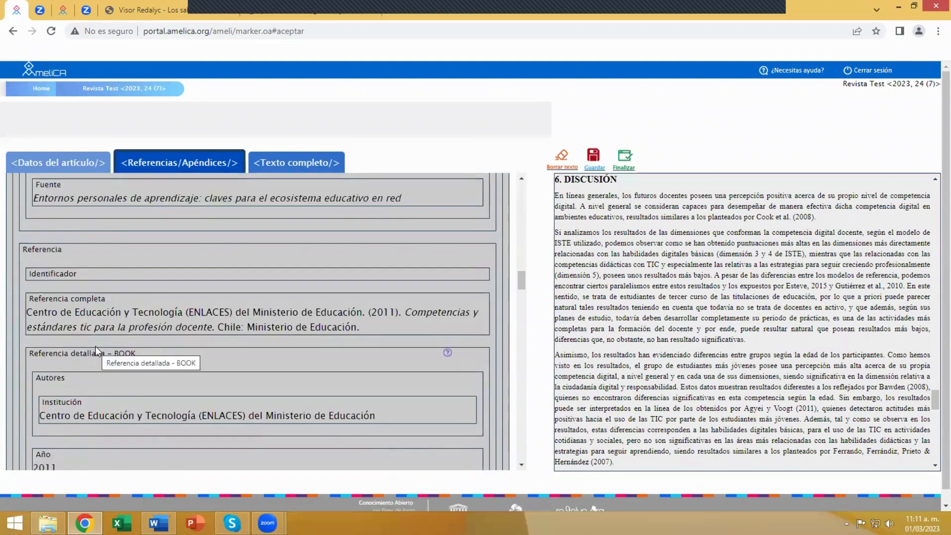
- Compare the Journal of Emotional and Behavioral Disorders reference's markup with the source bibliography, and review the remaining references through the last one
scroll(95, 346, down, 7)
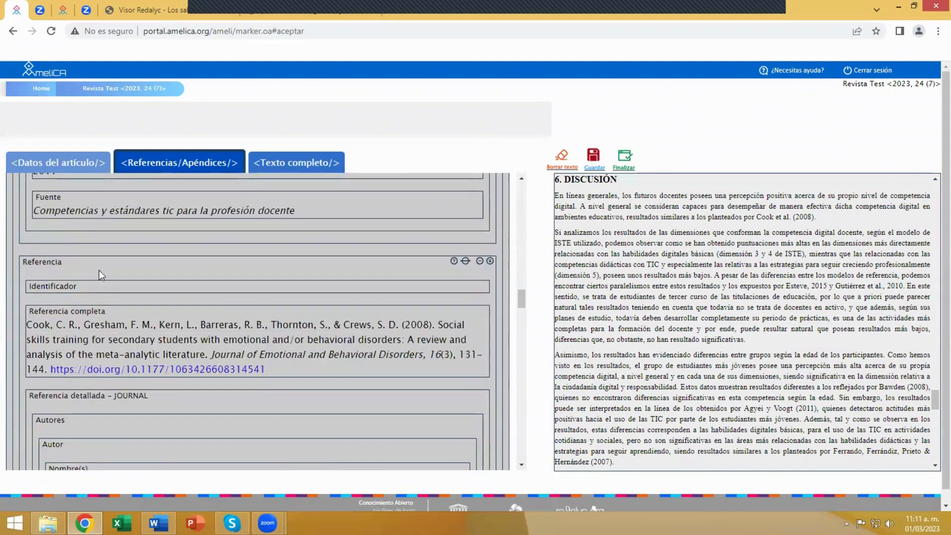
scroll(105, 308, down, 4)
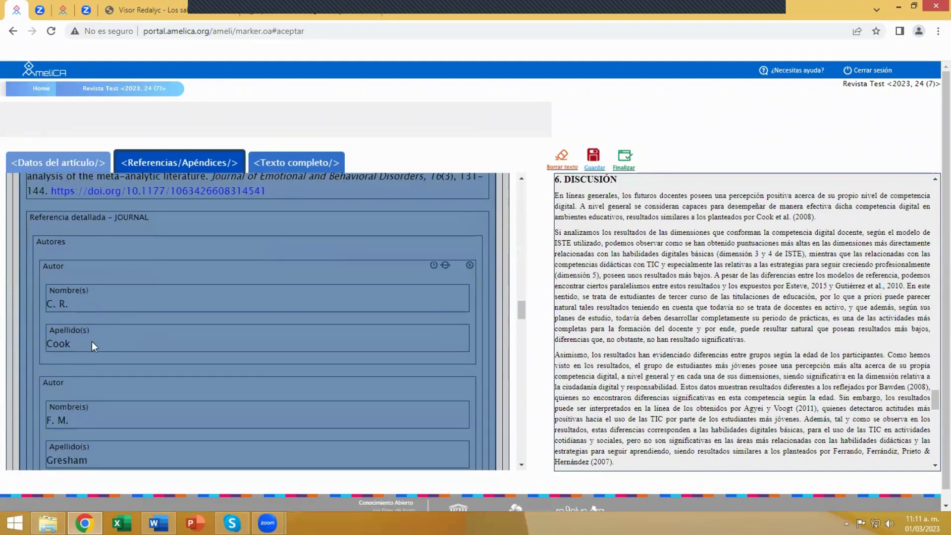
scroll(112, 328, up, 1)
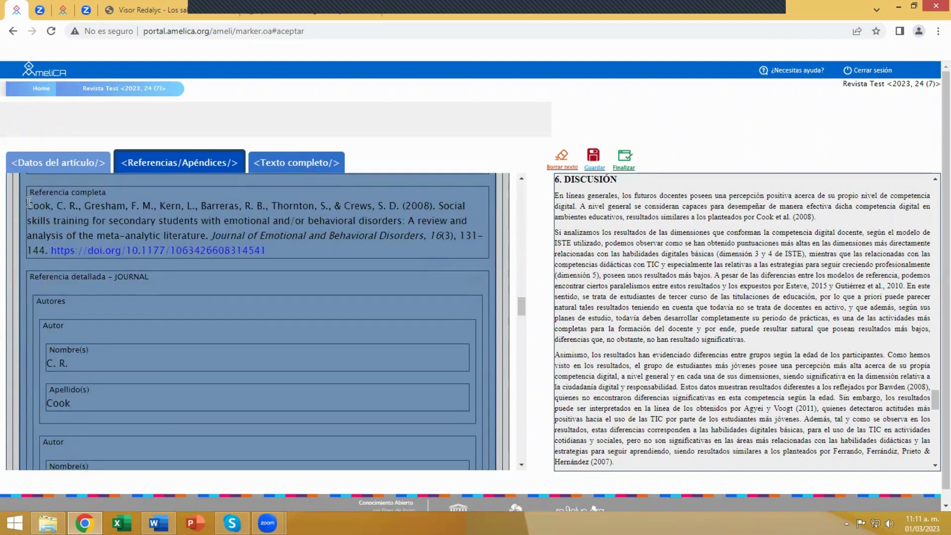
scroll(91, 321, down, 1)
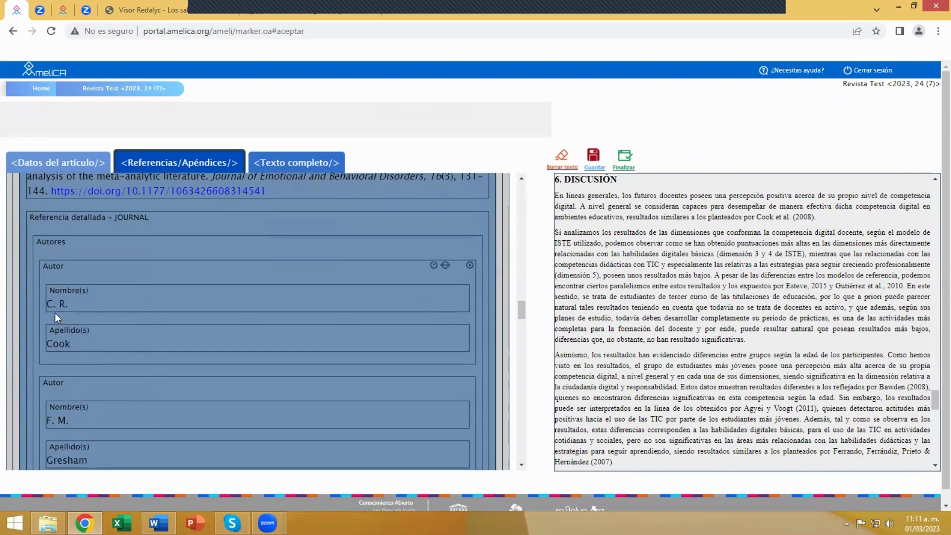
scroll(737, 343, down, 10)
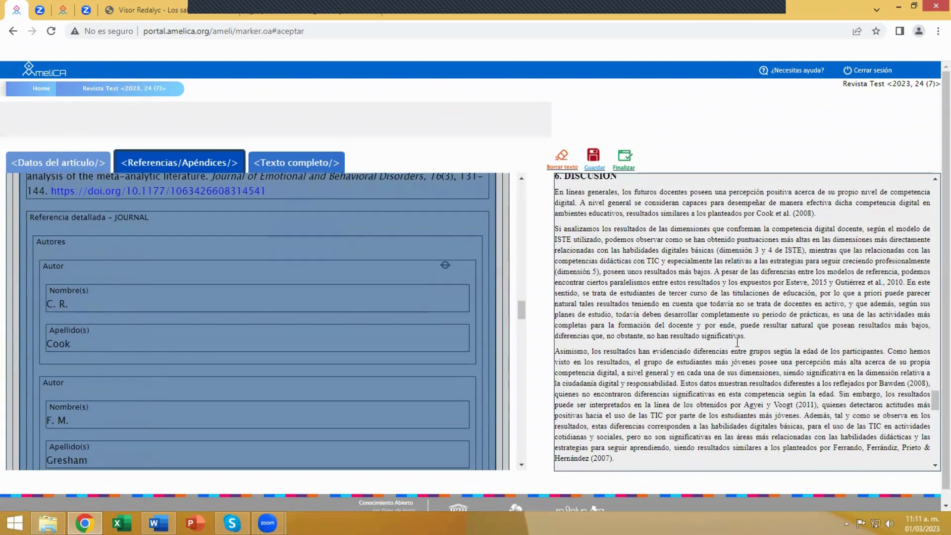
scroll(737, 342, down, 5)
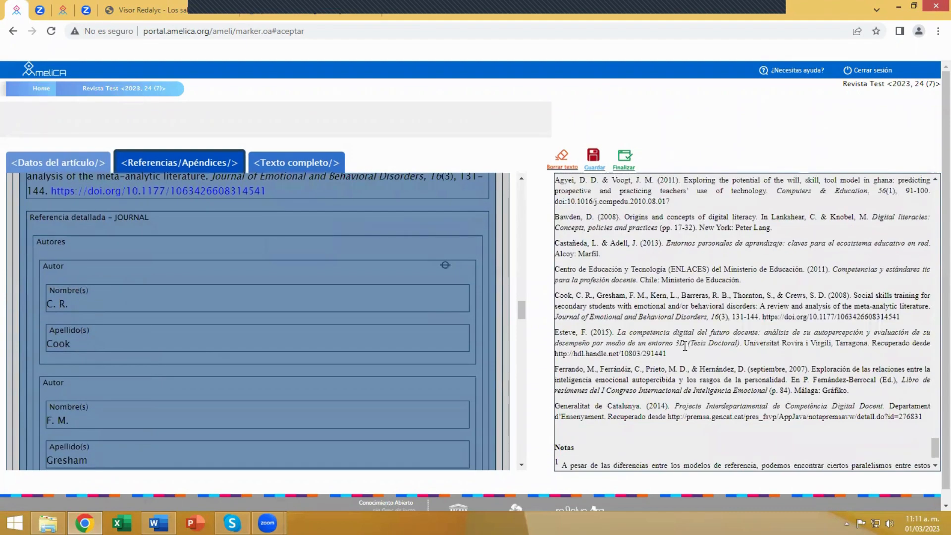
scroll(685, 345, up, 1)
scroll(328, 348, down, 2)
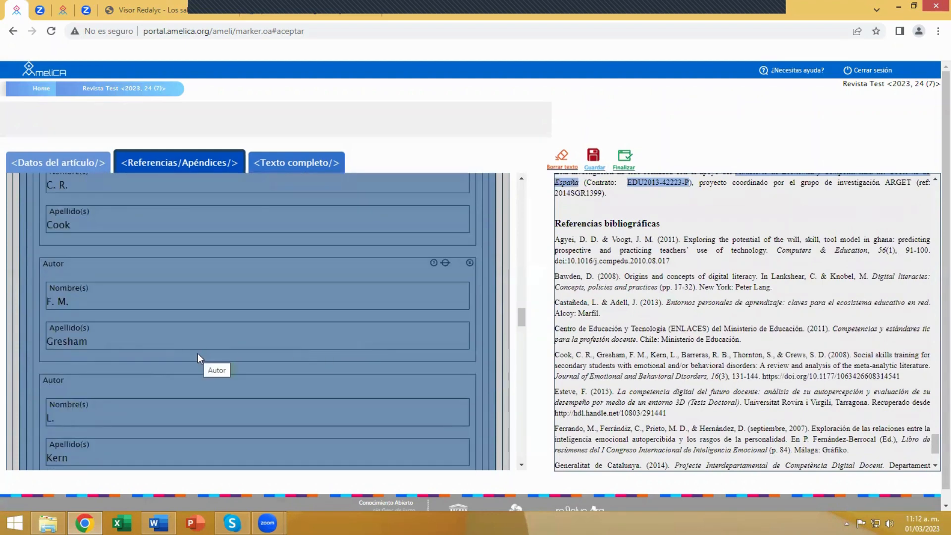
scroll(197, 353, down, 6)
scroll(198, 354, down, 12)
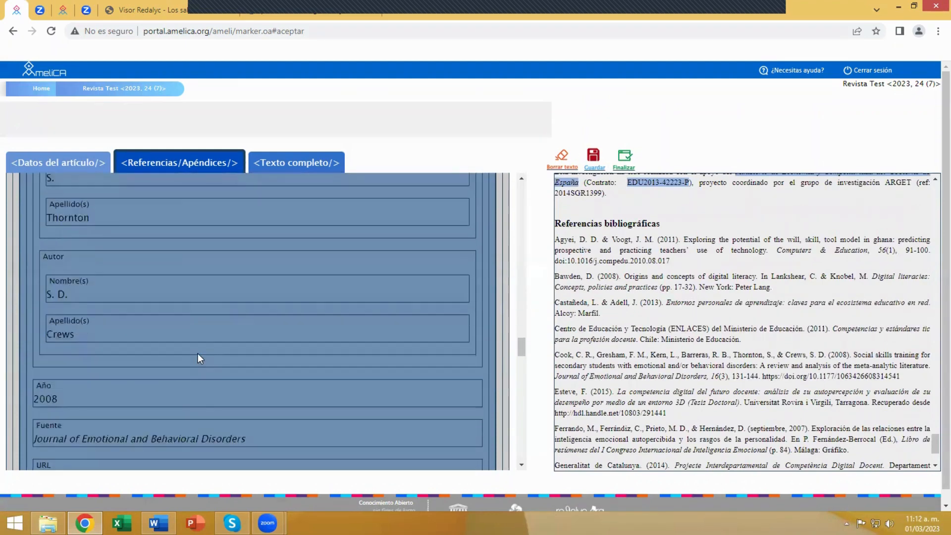
scroll(197, 358, down, 15)
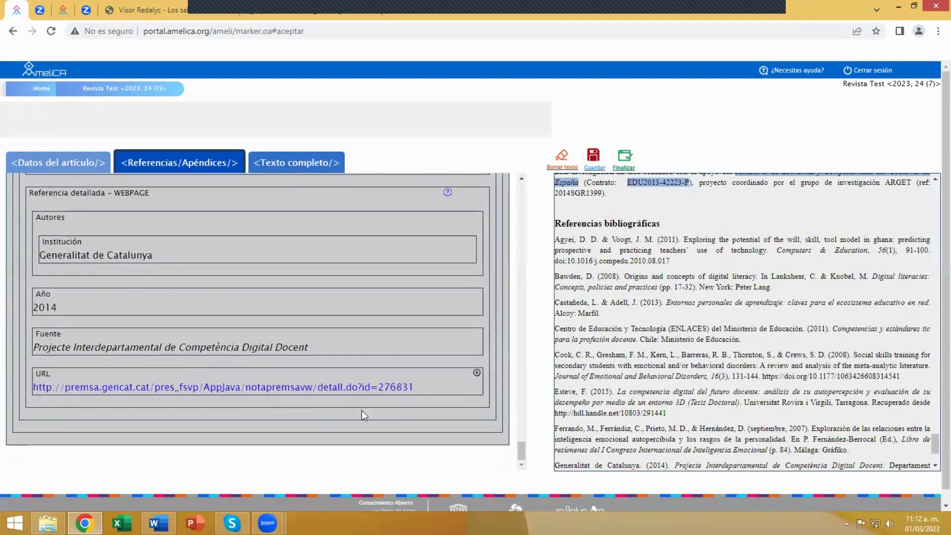
- Add a Notas element to the annexes and mark the first note's identifier as 1, formatted as superscript
drag(520, 451, 522, 183)
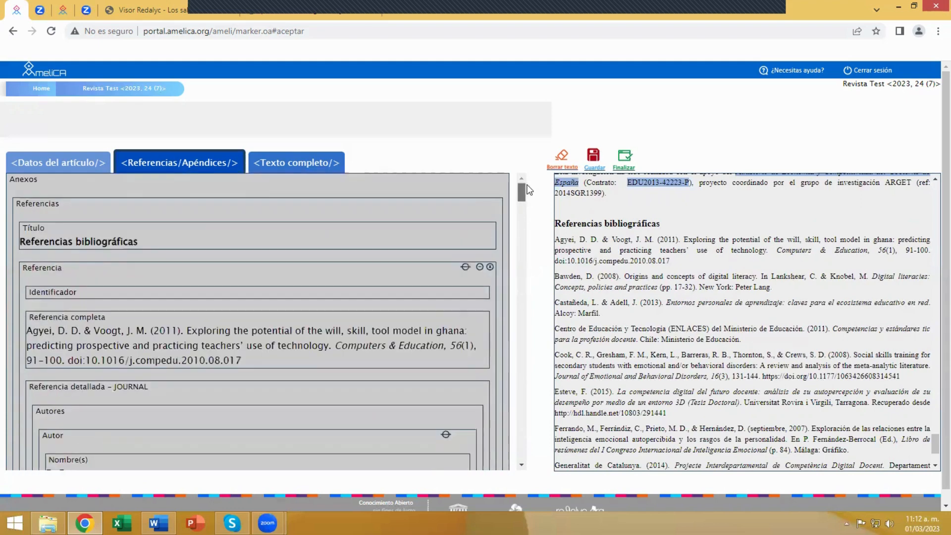
click(20, 183)
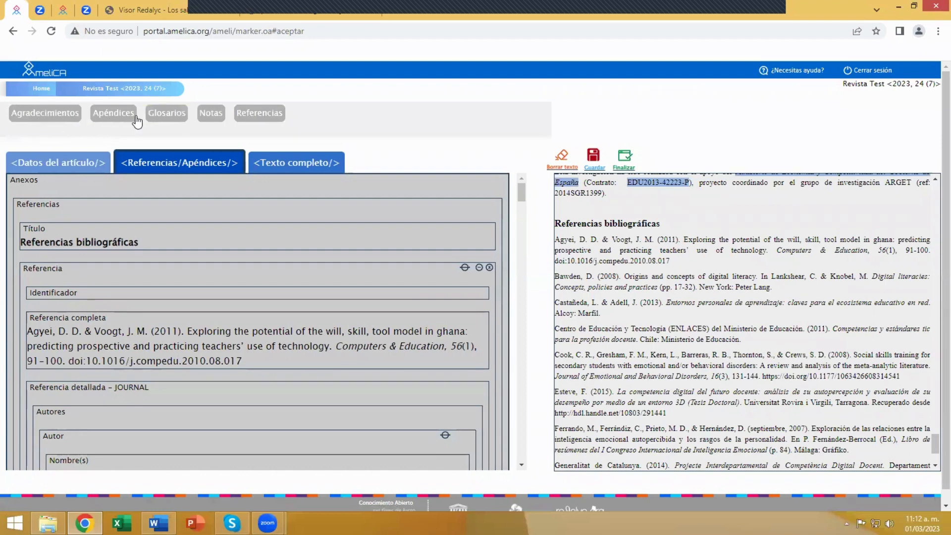
click(211, 117)
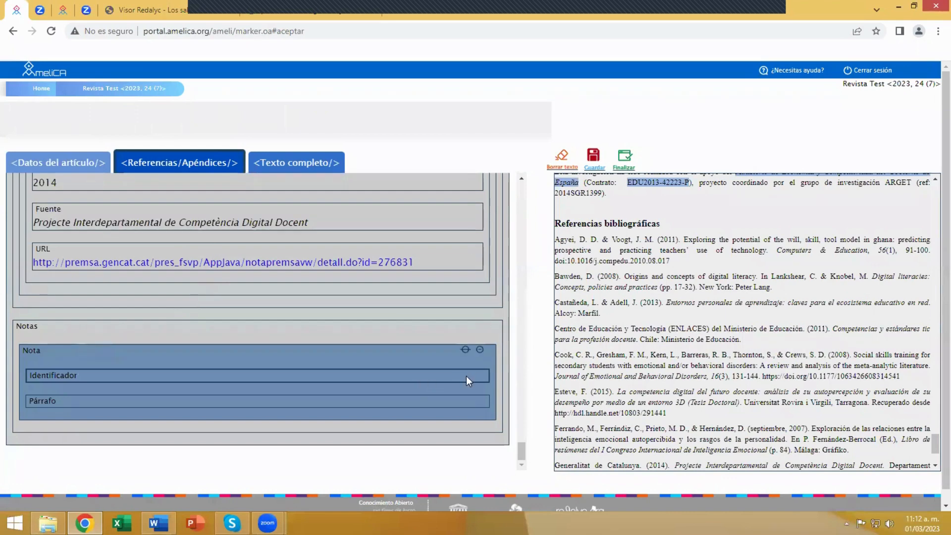
scroll(589, 379, down, 5)
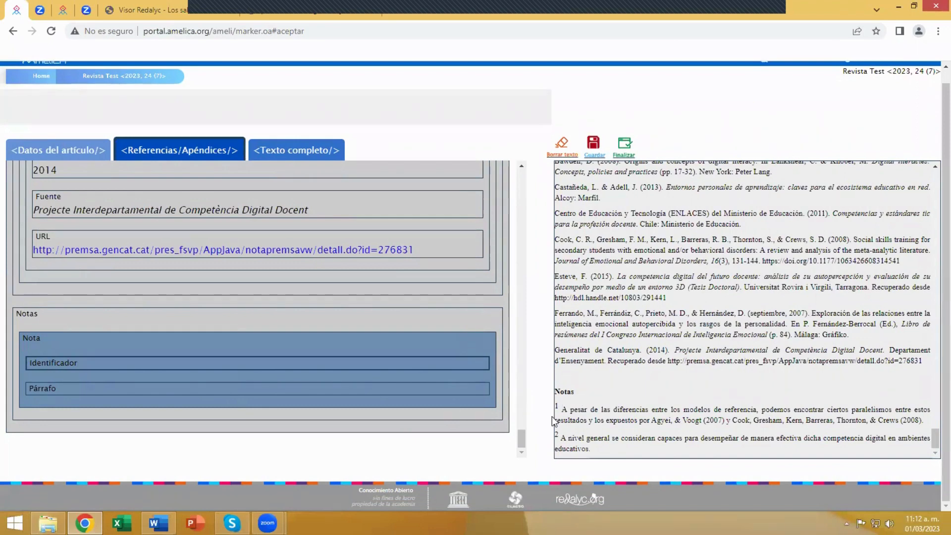
drag(559, 407, 555, 408)
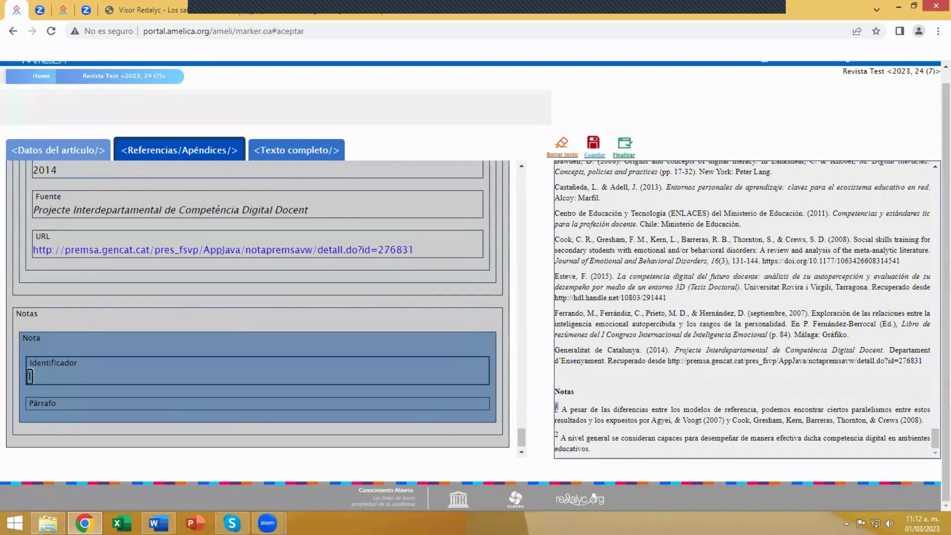
double_click(29, 376)
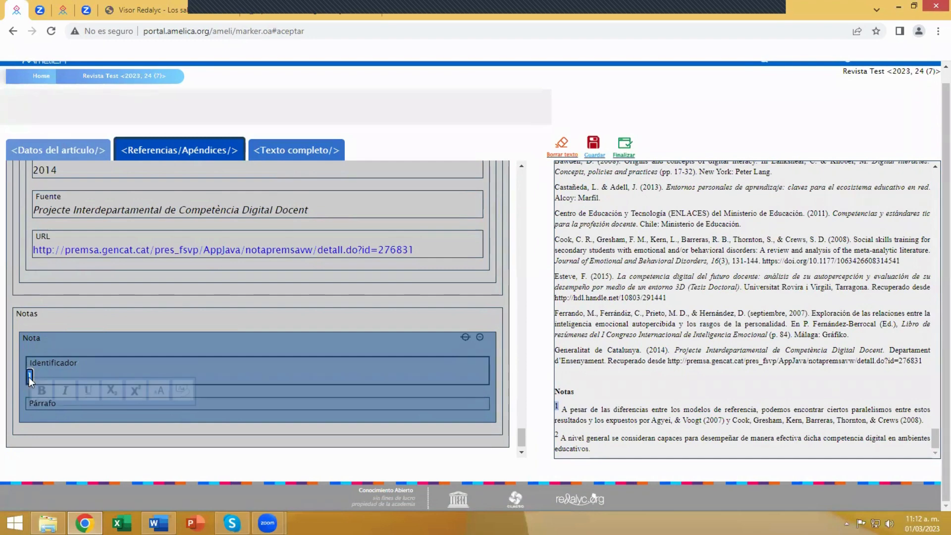
click(132, 391)
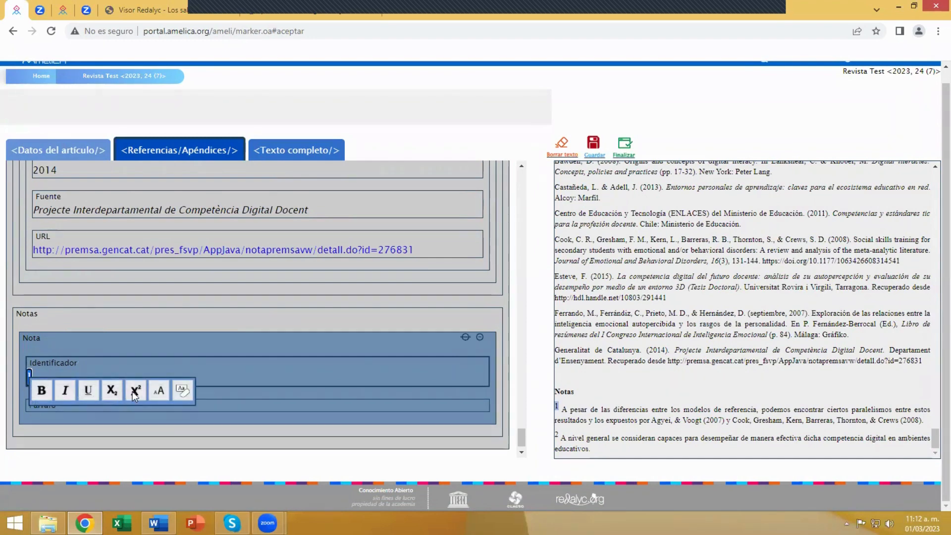
- Mark the first note's paragraph with the source text from "A pesar de las diferencias" to "Crews (2008)."
click(236, 406)
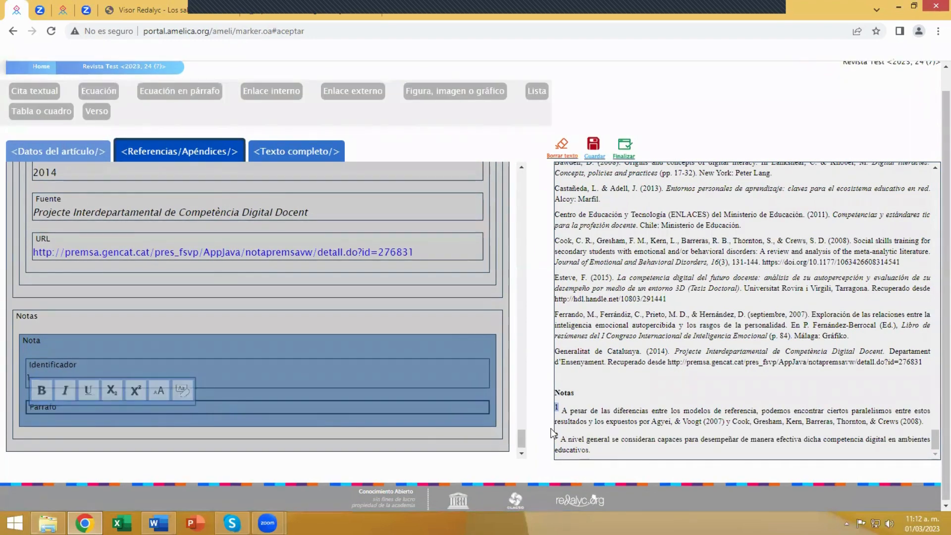
drag(568, 413, 925, 422)
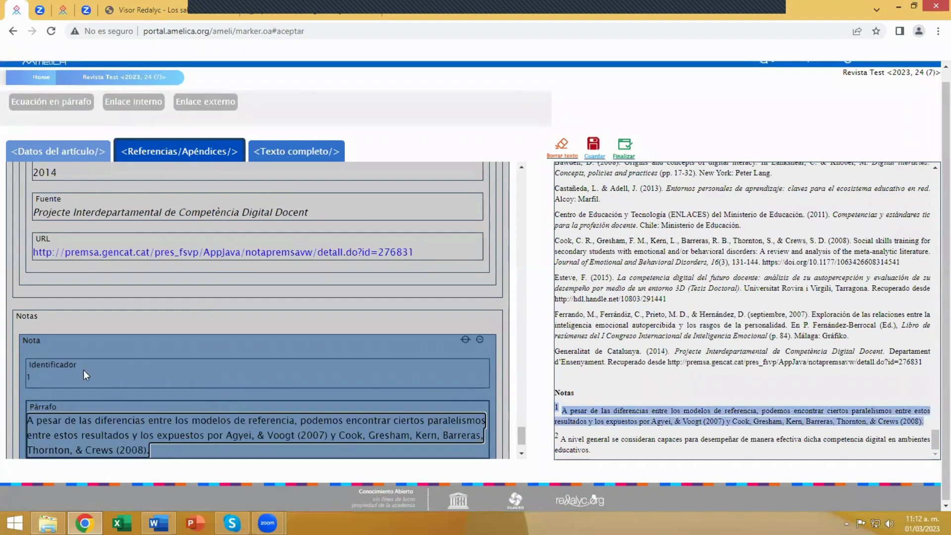
scroll(66, 362, down, 2)
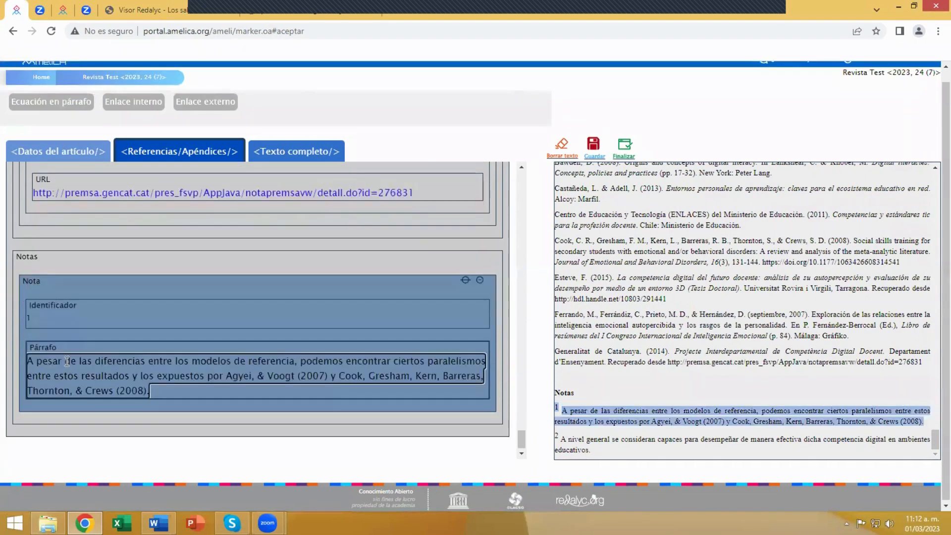
- Add a second Nota to the notes and set its identifier to 2, formatted as superscript
click(37, 281)
click(33, 276)
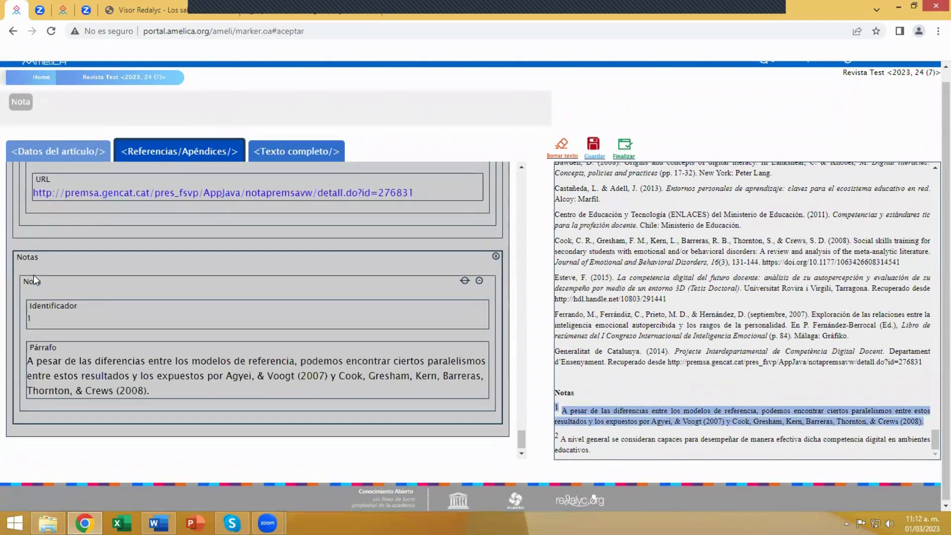
click(22, 103)
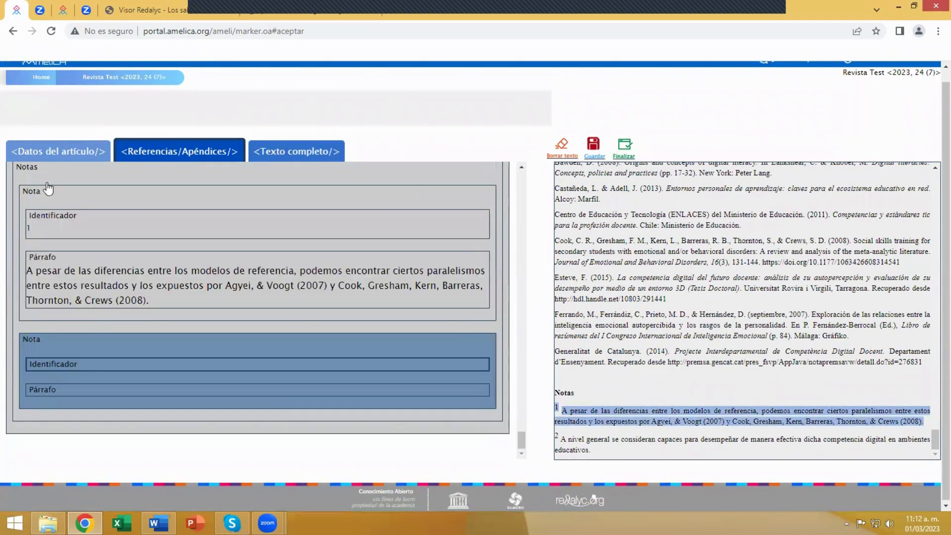
click(109, 365)
text(2)
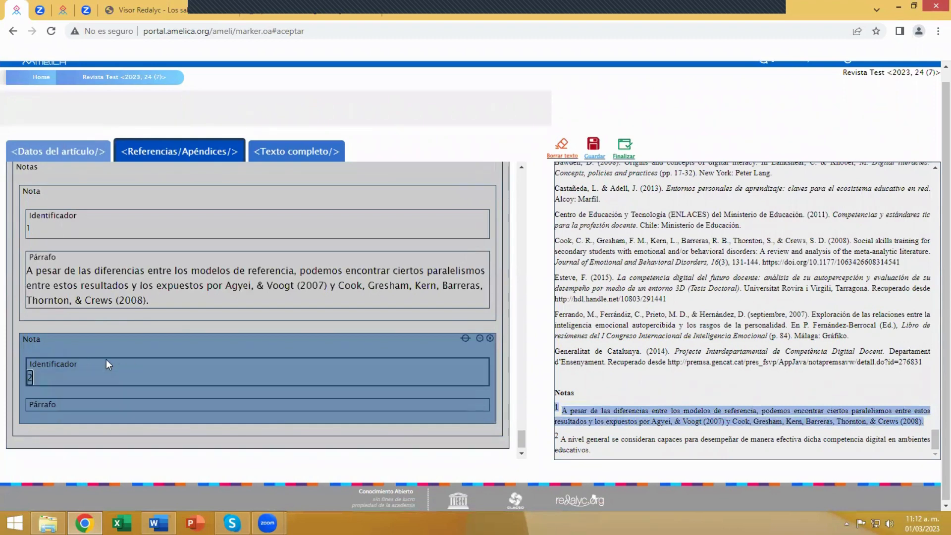
double_click(29, 376)
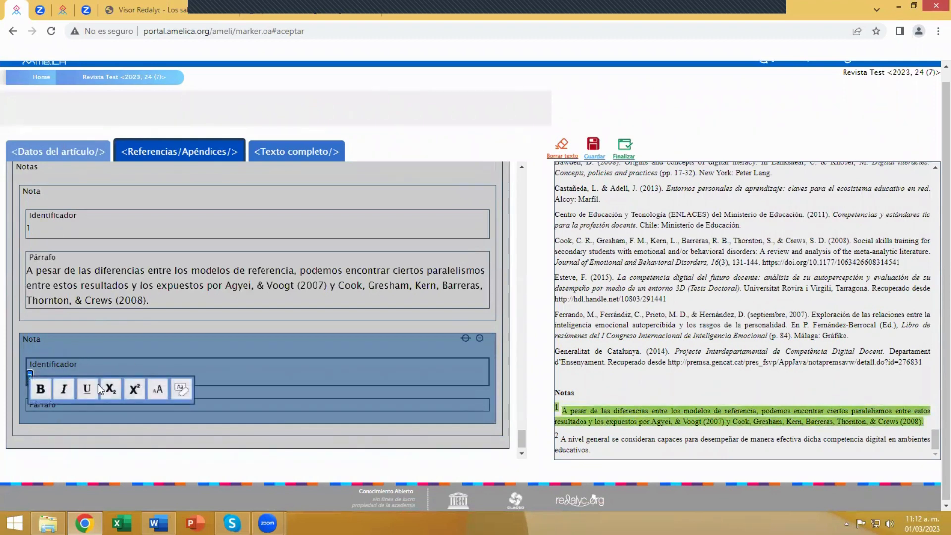
click(135, 389)
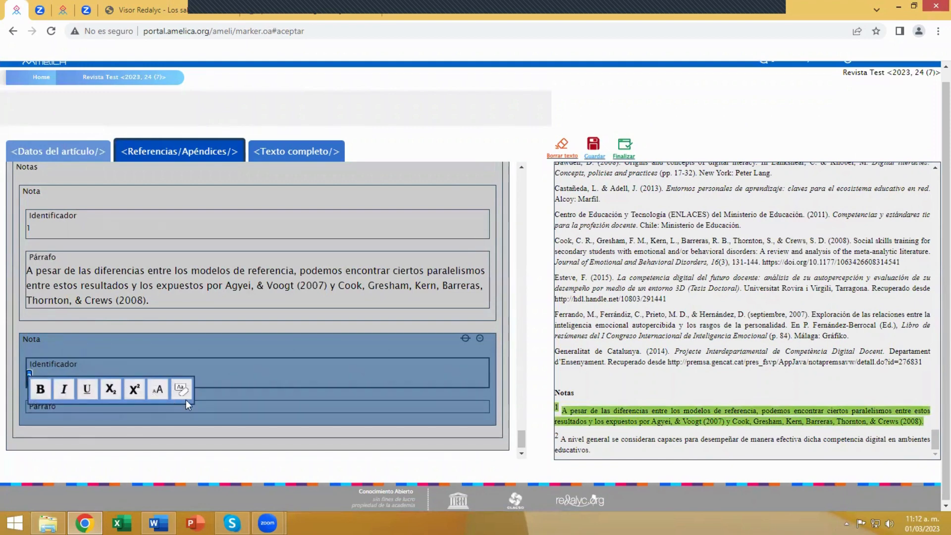
- Mark the second note's paragraph with the source text beginning "A nivel general se consideran capaces", and save the markup
click(206, 406)
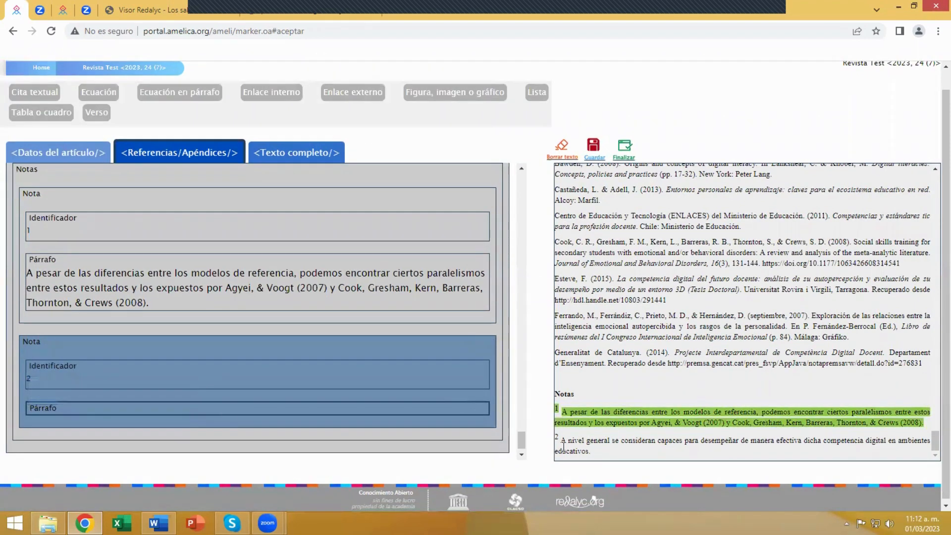
drag(561, 440, 596, 447)
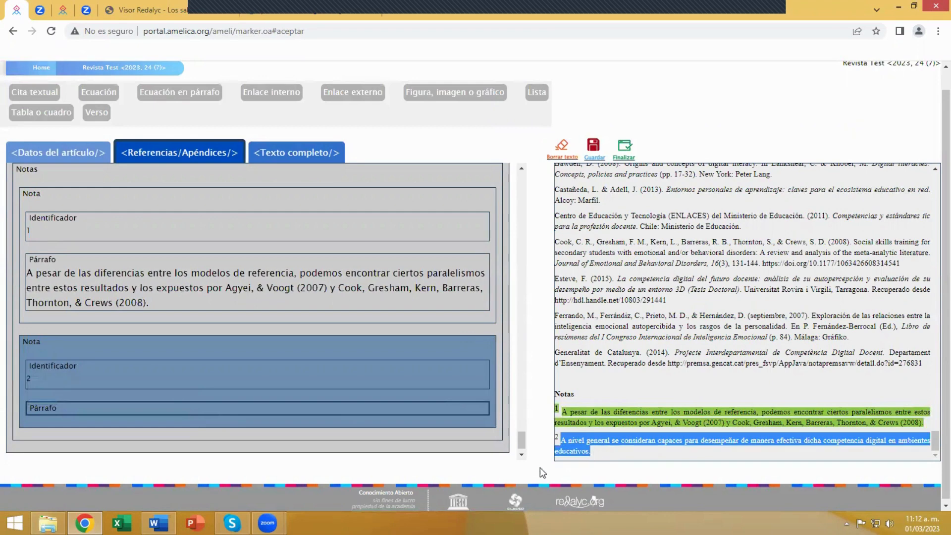
scroll(248, 295, up, 1)
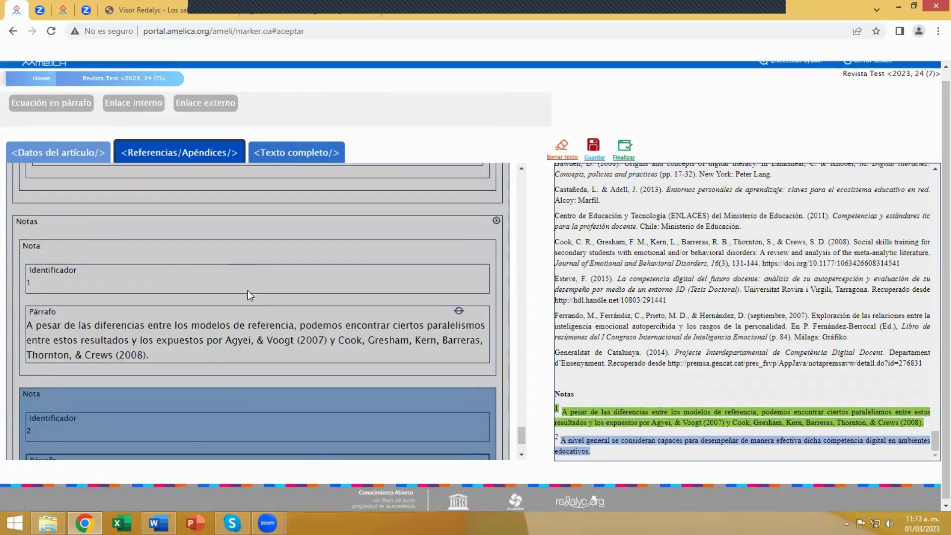
click(231, 242)
scroll(335, 266, down, 1)
scroll(335, 266, down, 1)
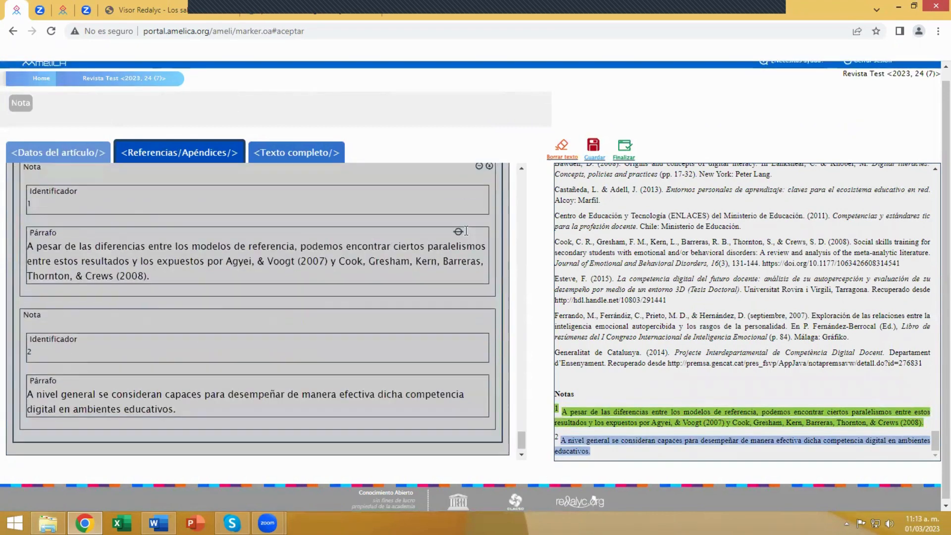
click(594, 150)
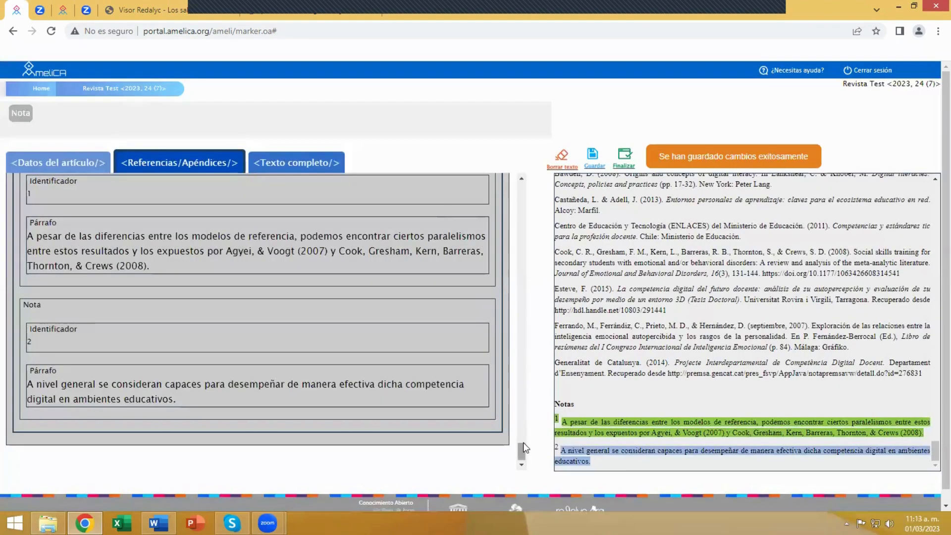
- Add an Agradecimientos element to the annexes, mark its paragraph with the source's full acknowledgement text, and save the markup
drag(523, 448, 528, 186)
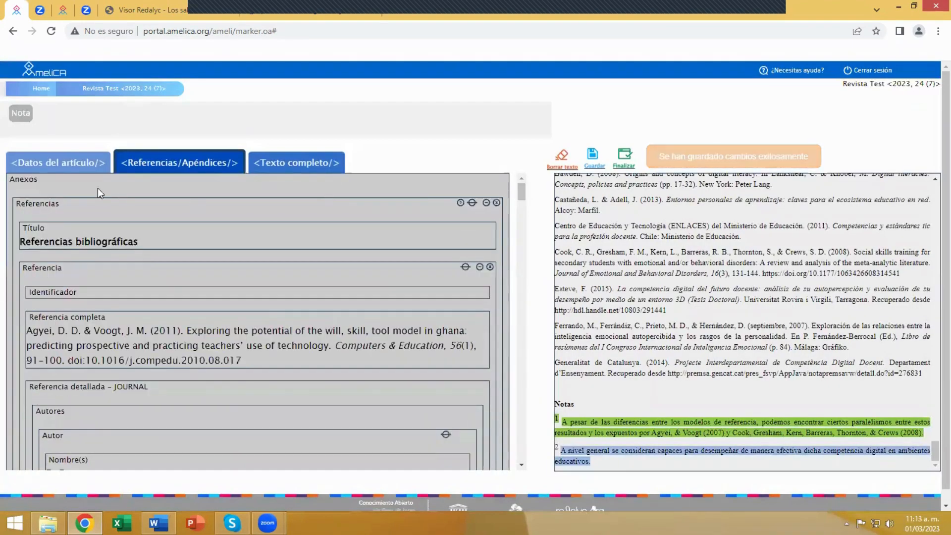
click(20, 183)
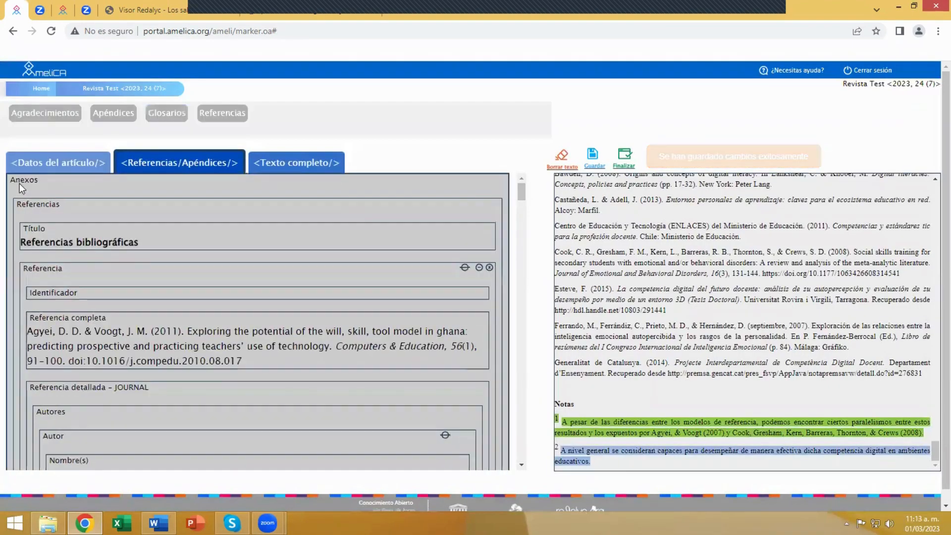
click(42, 114)
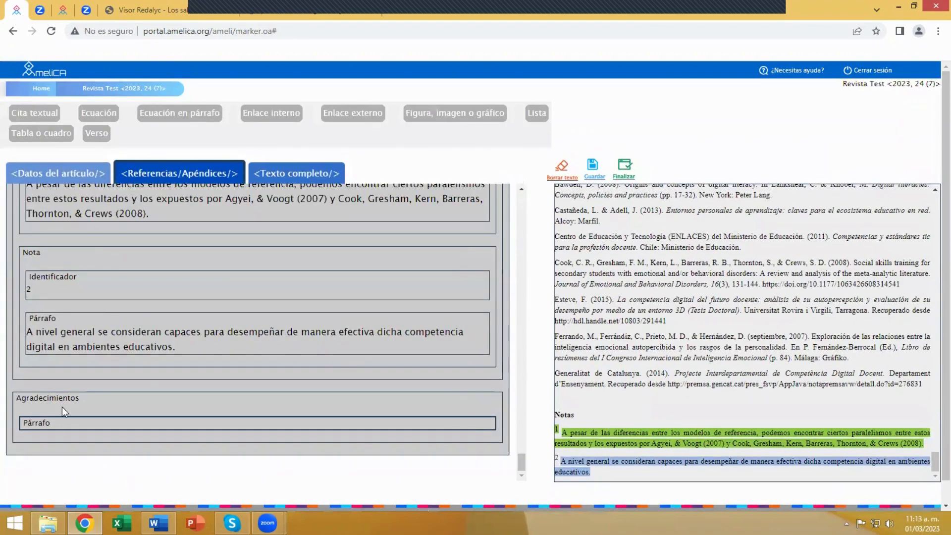
scroll(707, 361, up, 4)
scroll(710, 360, up, 2)
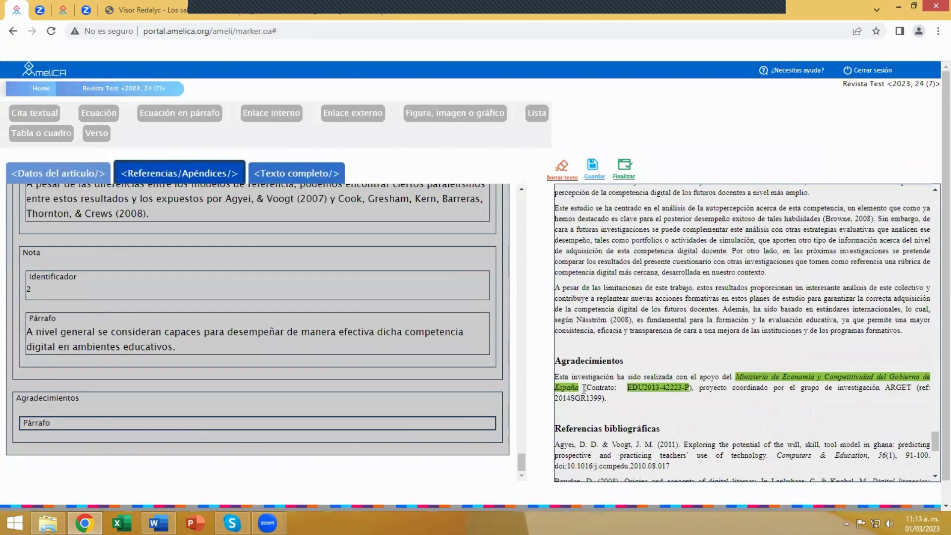
drag(555, 377, 606, 393)
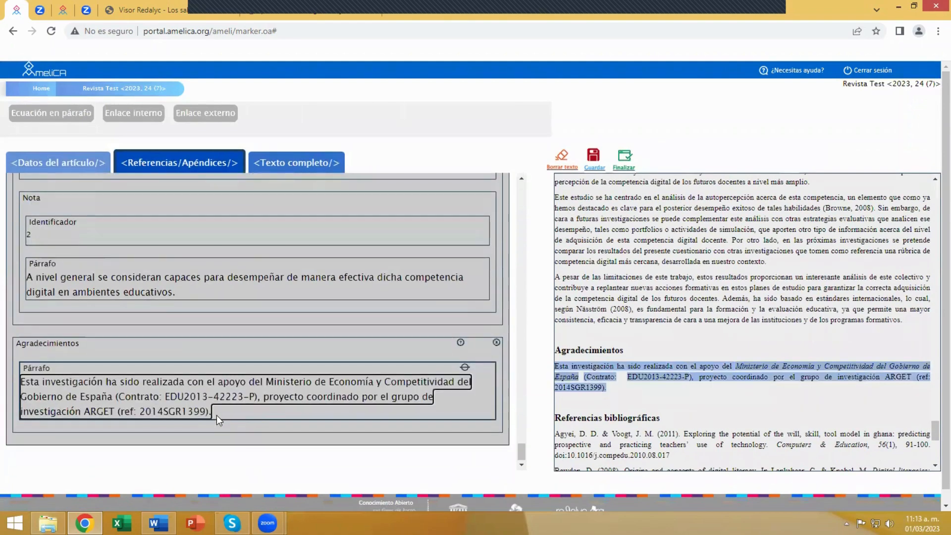
click(592, 166)
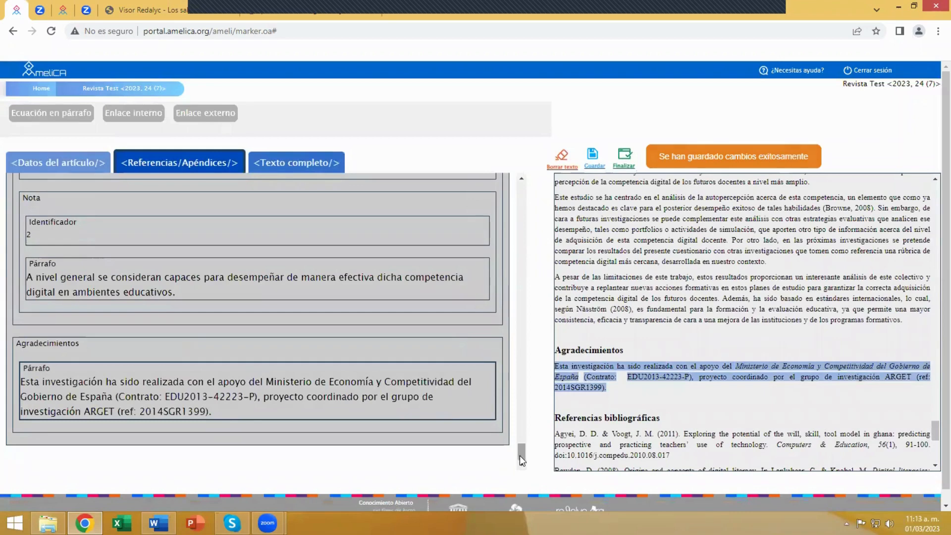
- Look over the marked article data, full text and references, and accept the reminder about article titles in REVISTA references
scroll(519, 453, up, 5)
drag(520, 411, 528, 187)
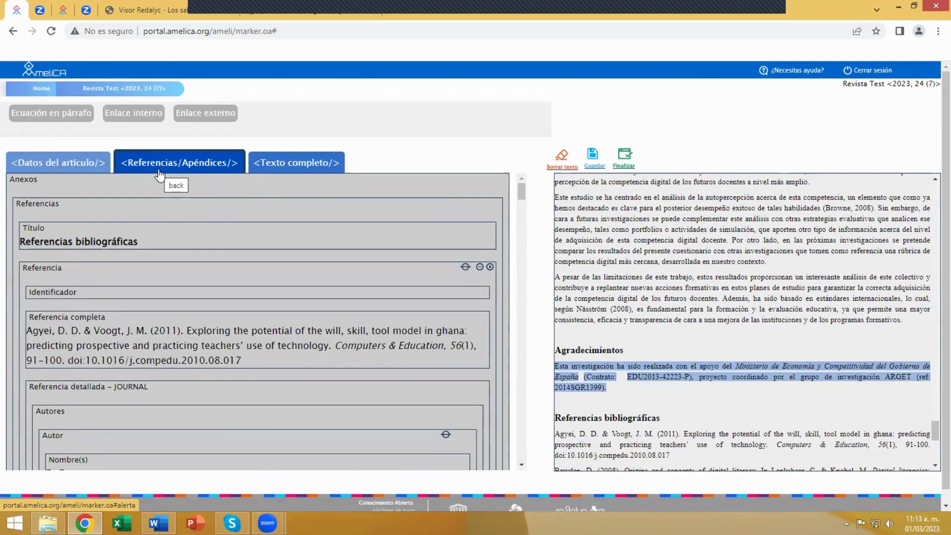
click(41, 168)
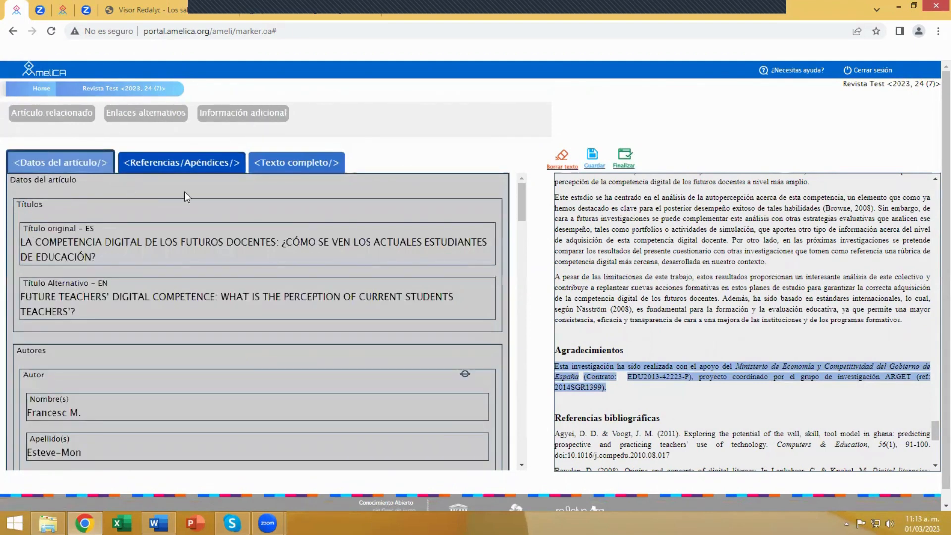
click(301, 166)
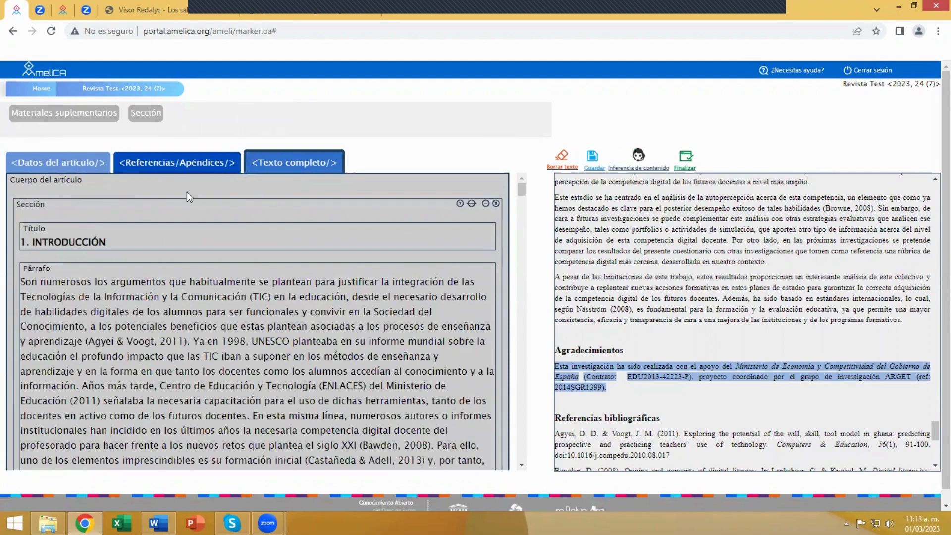
click(151, 165)
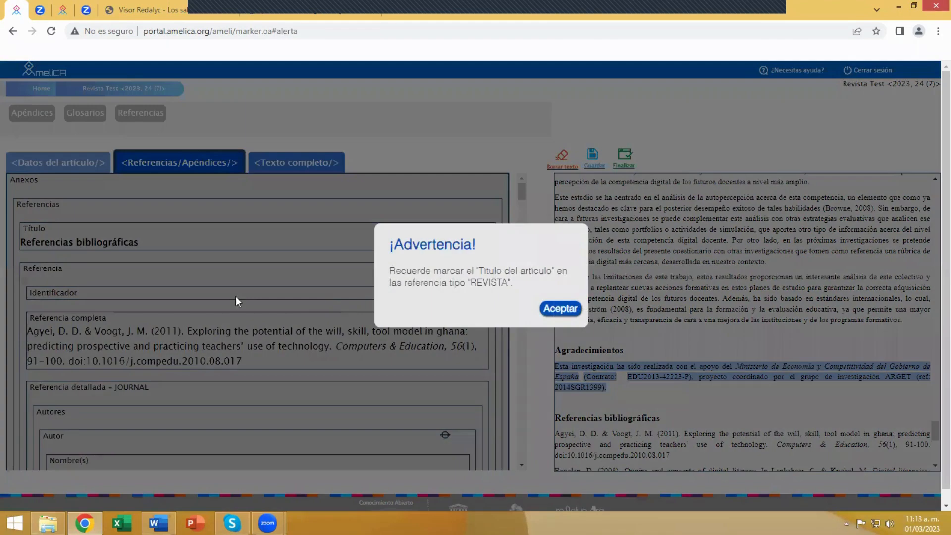
click(552, 311)
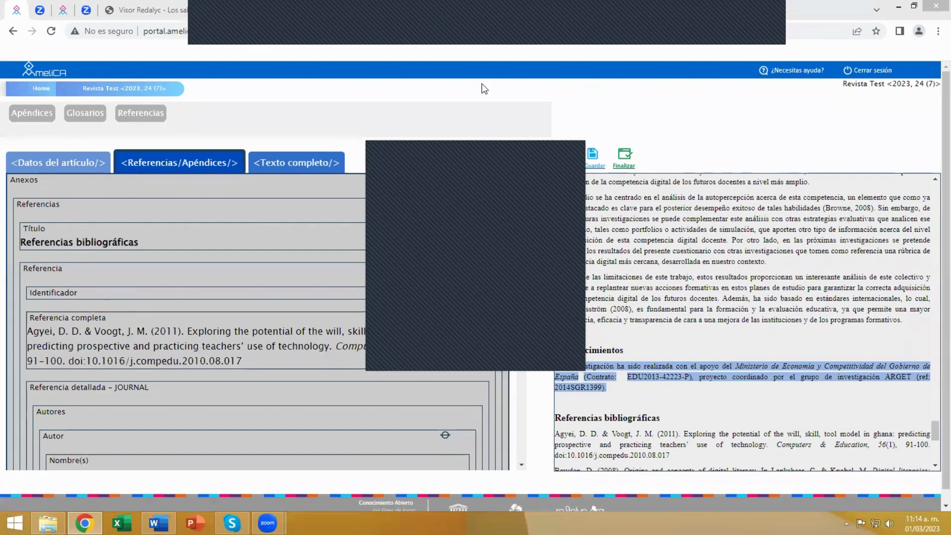
- Revisit the full text's introduction section and the article data to examine their marked elements
click(536, 150)
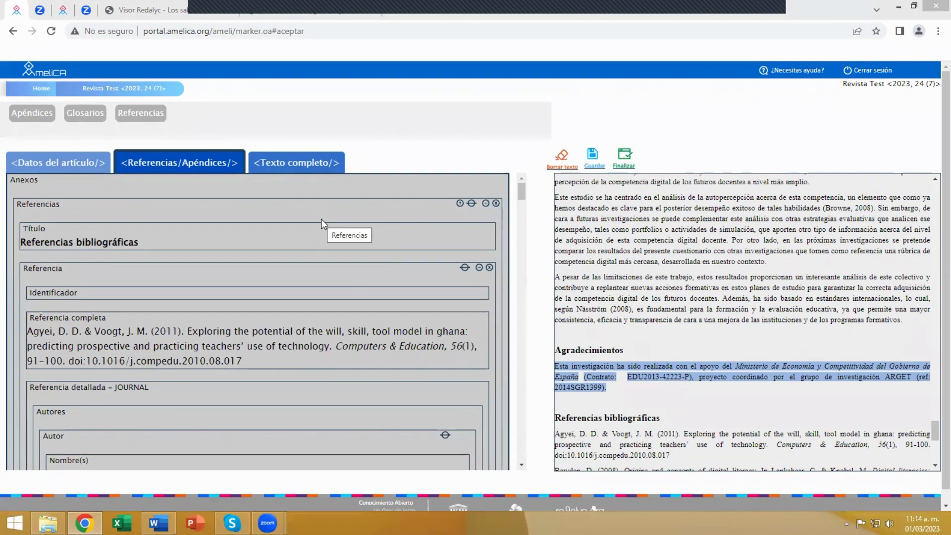
click(294, 165)
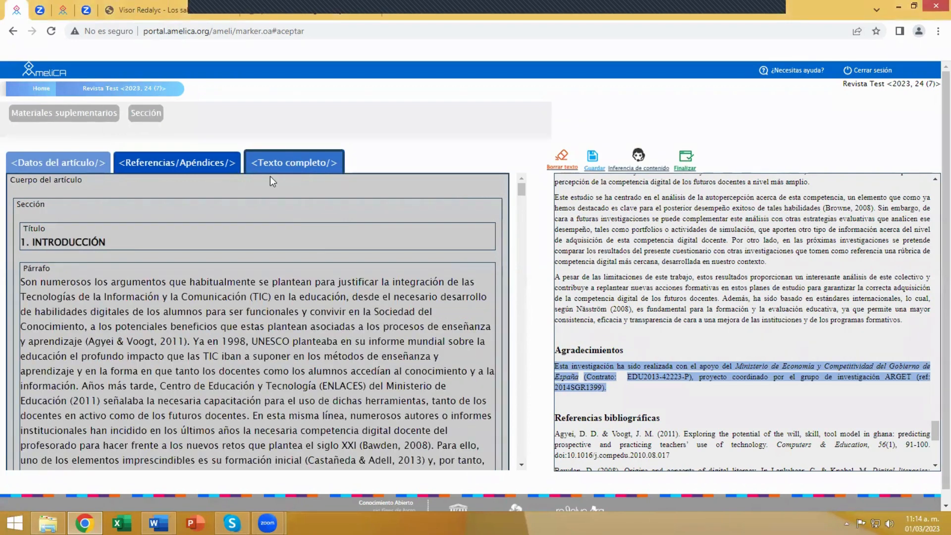
click(52, 212)
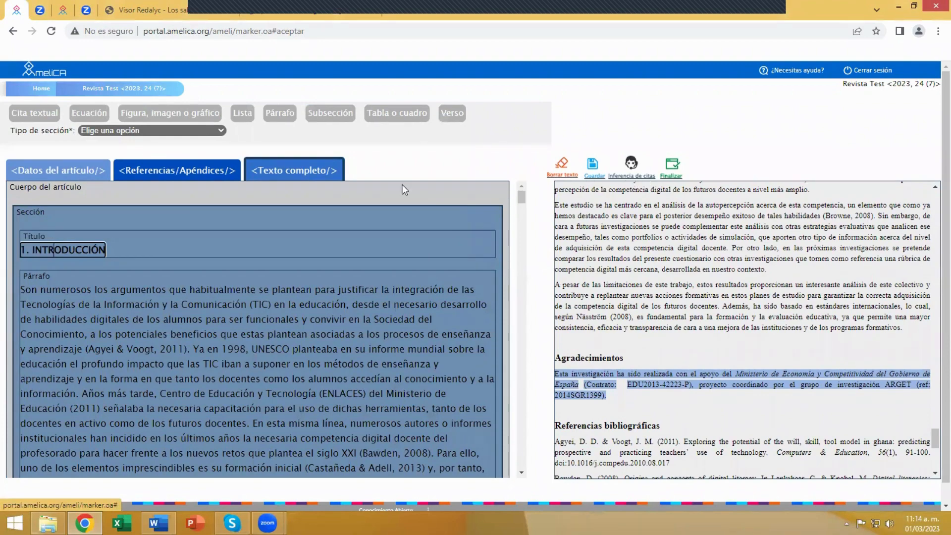
click(74, 170)
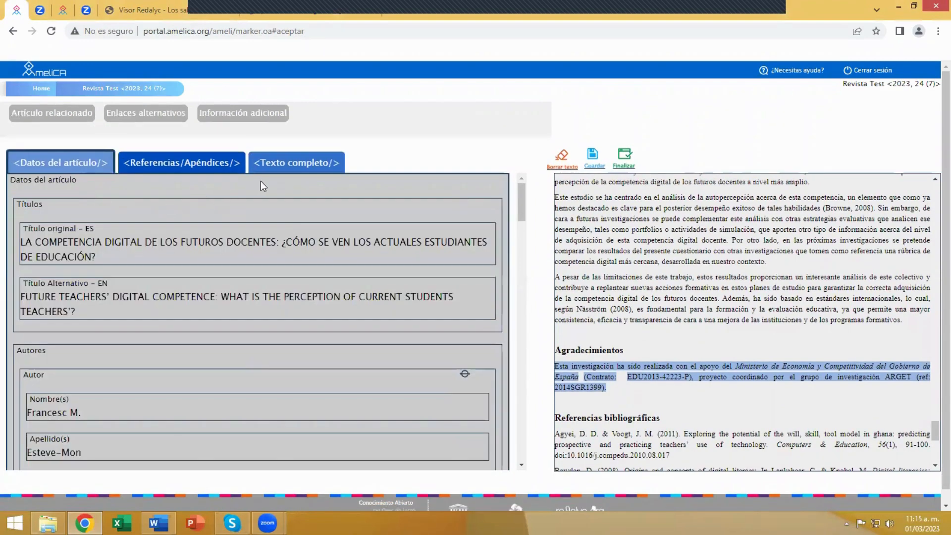
- Open the article's full text markup
click(292, 163)
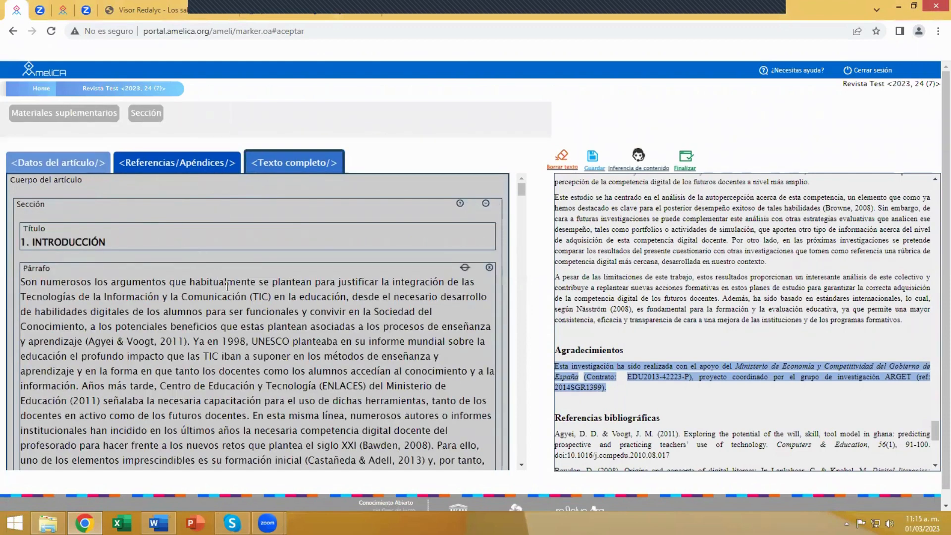
click(639, 171)
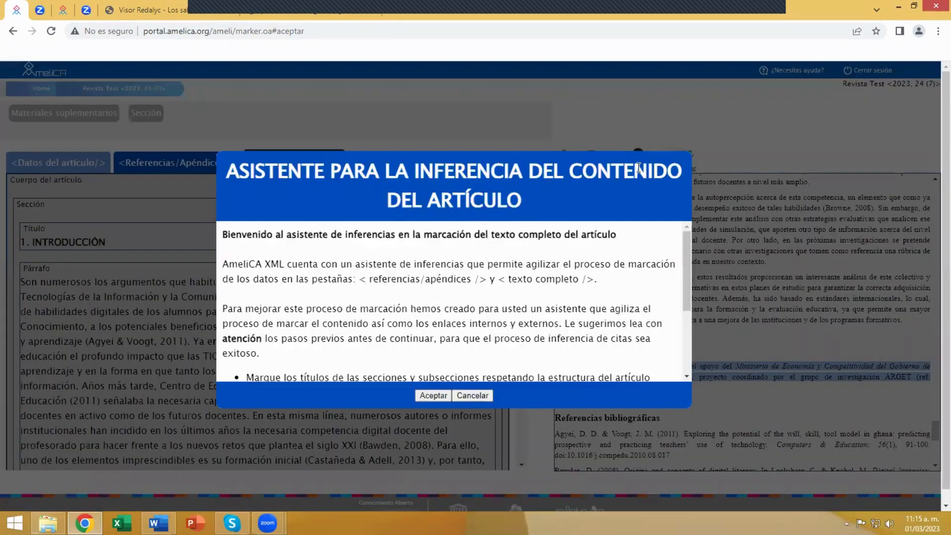
click(434, 395)
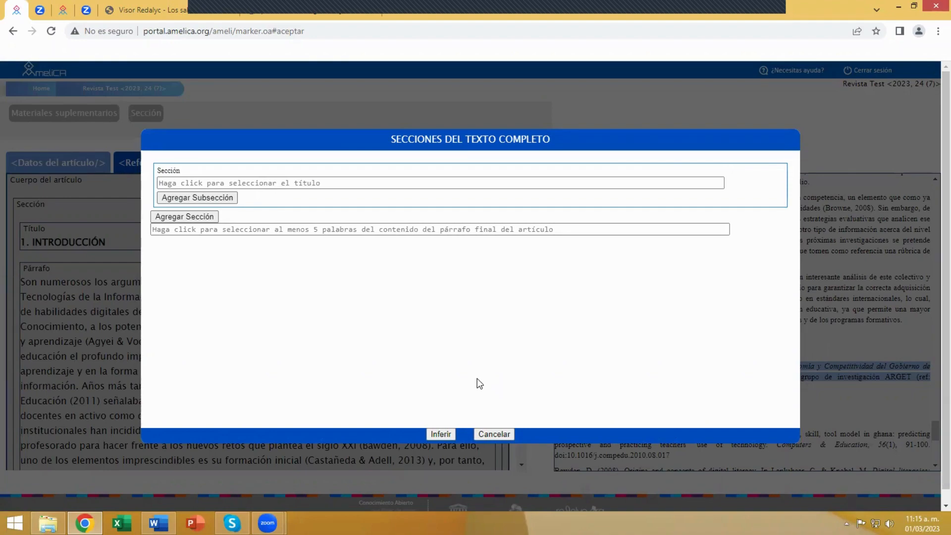
click(501, 433)
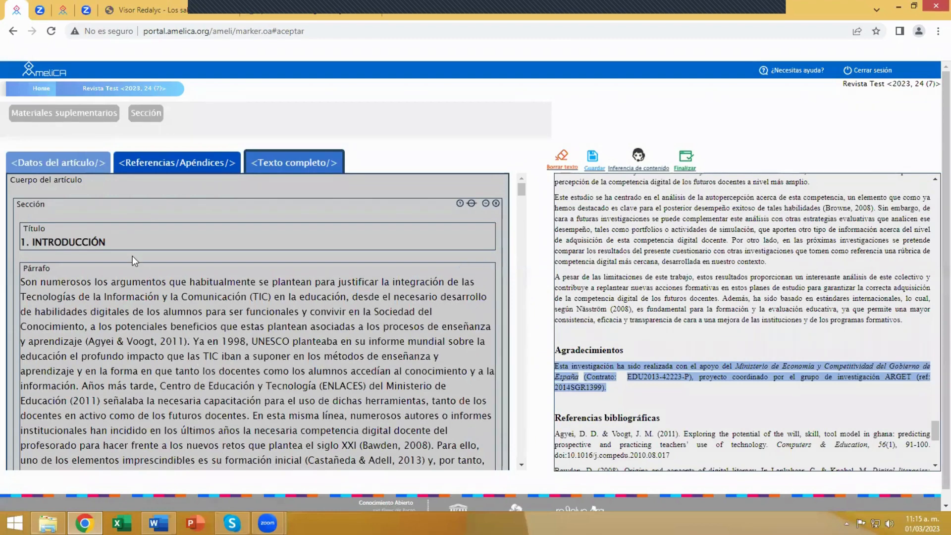
- Select the 1. INTRODUCCIÓN section, read the citation inference assistant's instructions, and run it to link the in-text citations
click(70, 202)
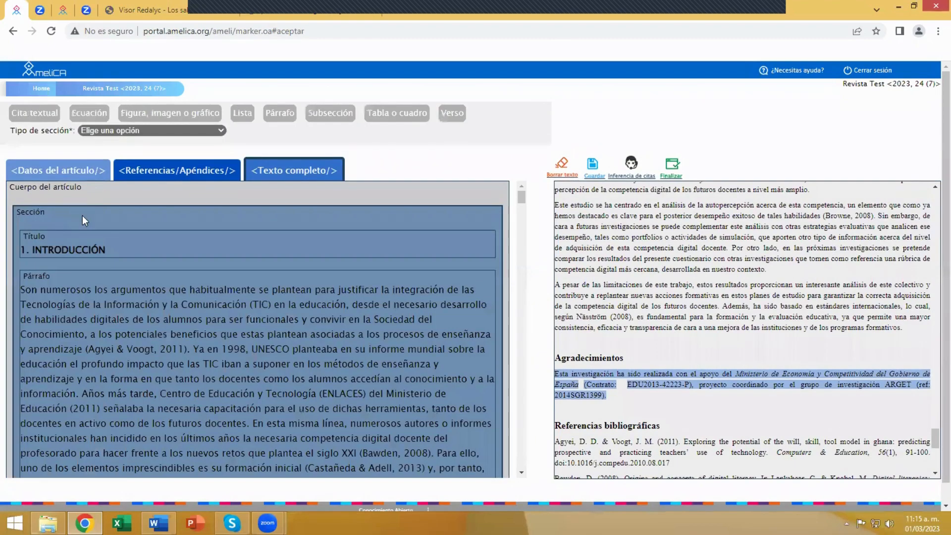
click(632, 166)
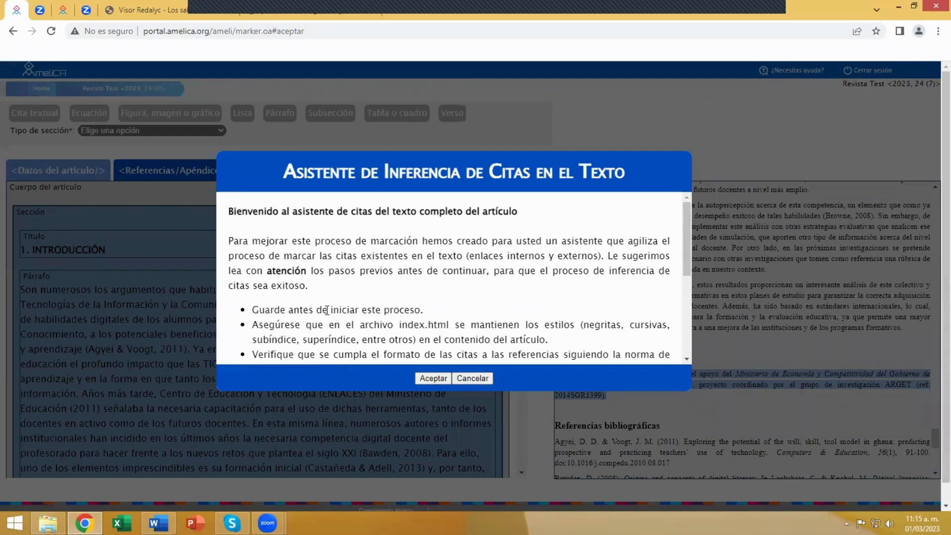
scroll(275, 274, down, 1)
scroll(423, 285, down, 2)
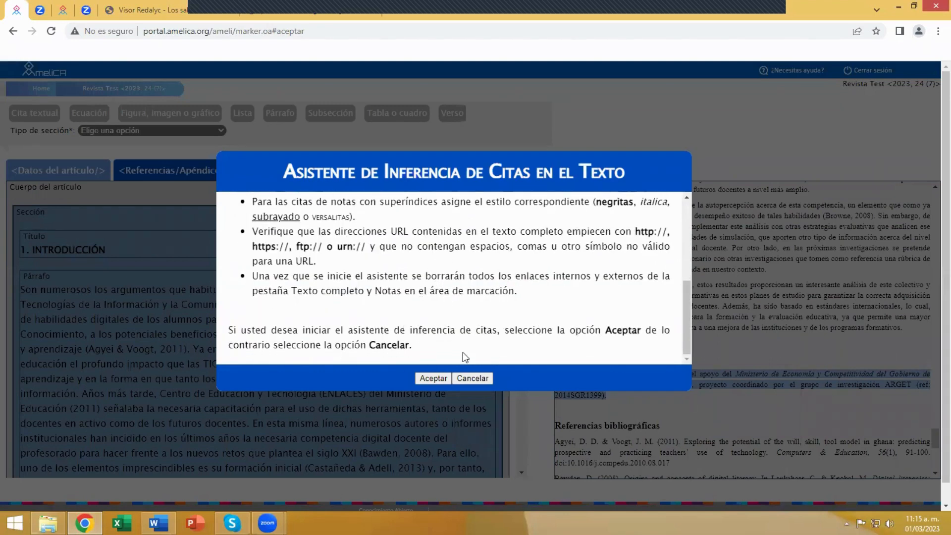
click(432, 379)
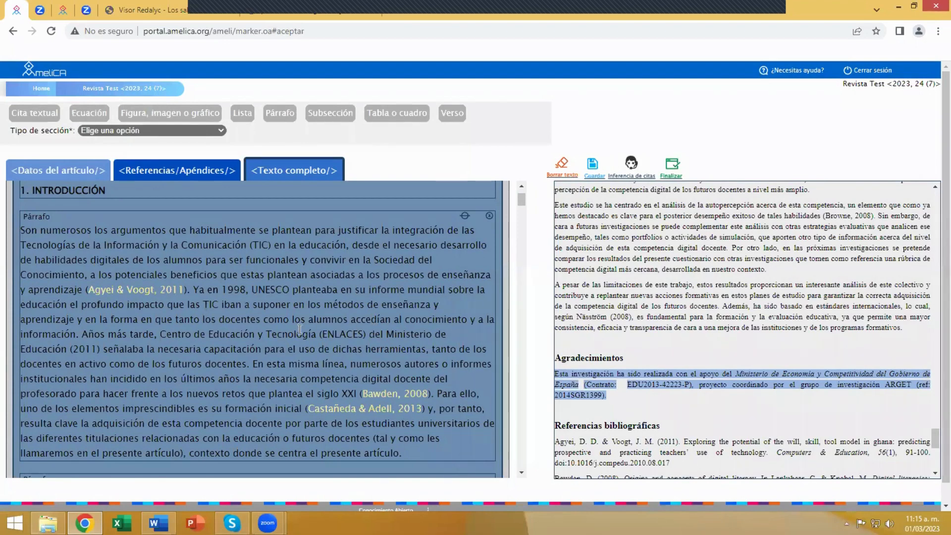
- Examine the inferred citation and note links in the introduction and the first paragraph of section 2
mouse_move(164, 294)
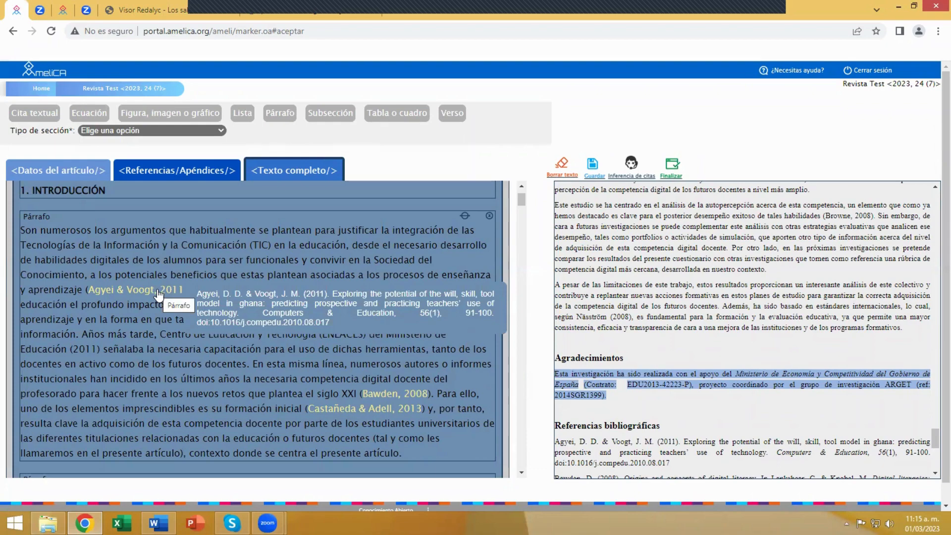
mouse_move(372, 397)
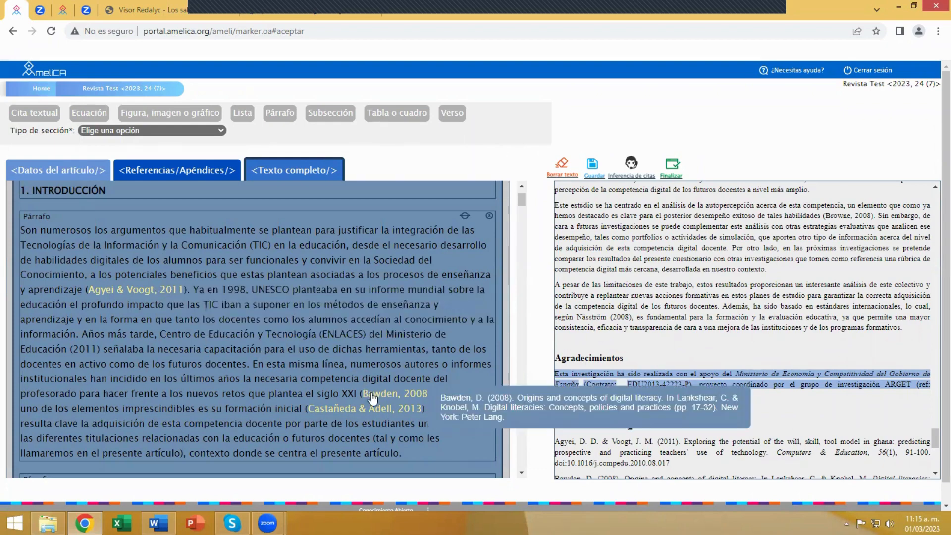
mouse_move(333, 410)
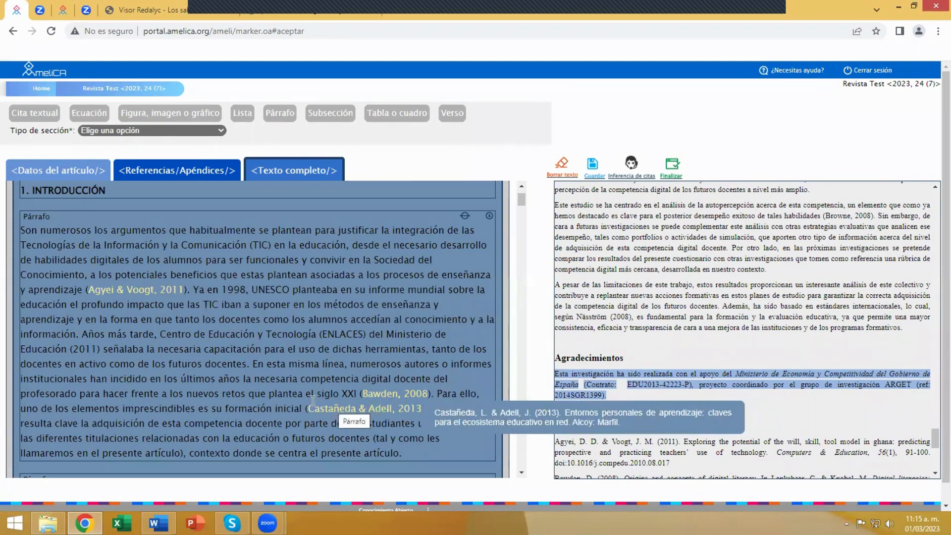
scroll(339, 351, down, 4)
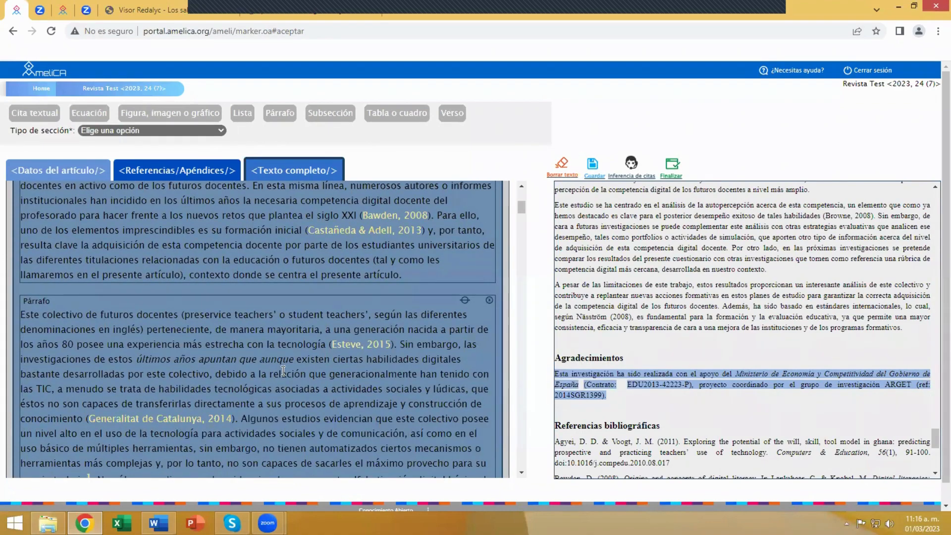
scroll(198, 388, down, 3)
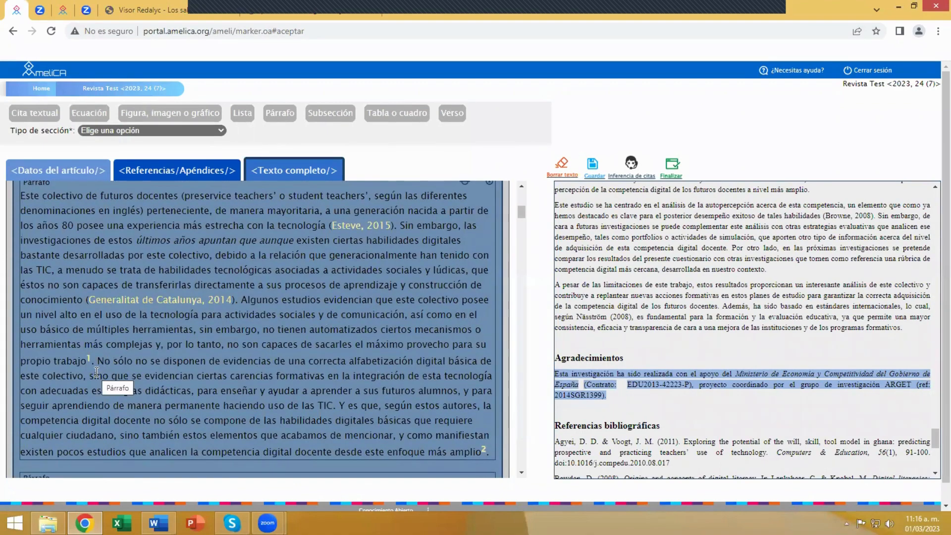
mouse_move(89, 364)
mouse_move(484, 452)
scroll(299, 381, down, 1)
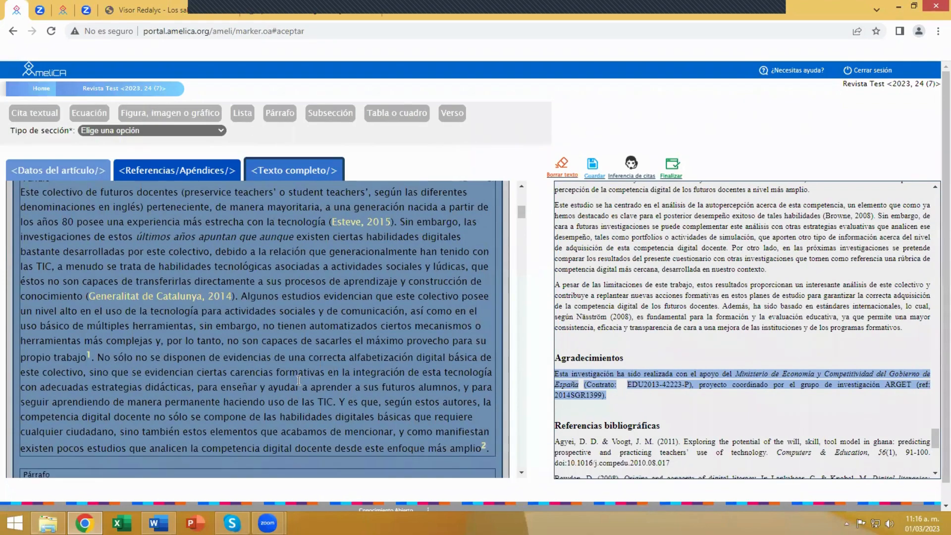
scroll(299, 380, down, 7)
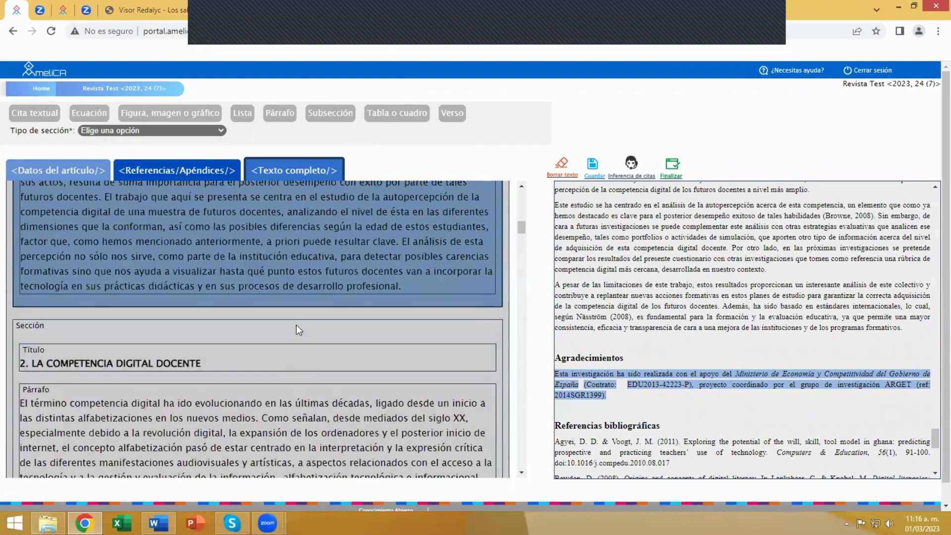
scroll(249, 339, down, 4)
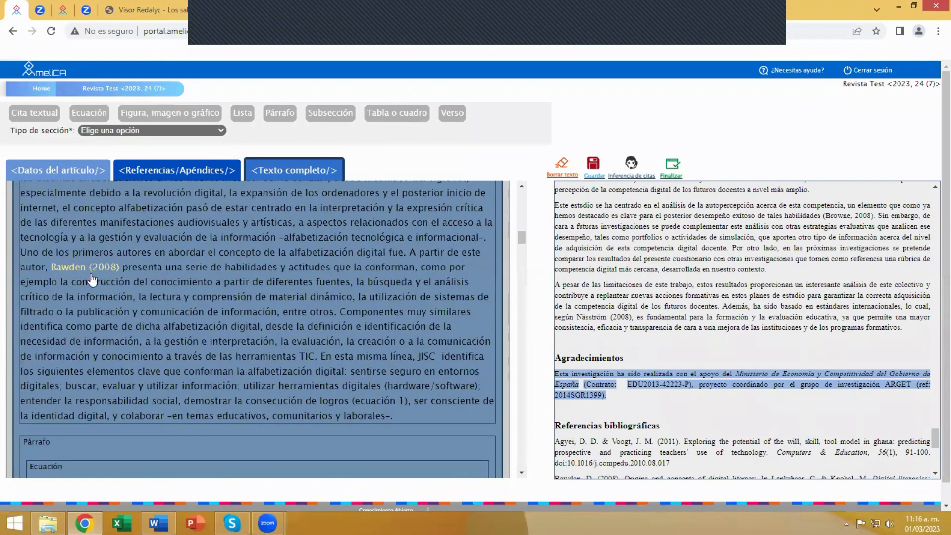
mouse_move(90, 276)
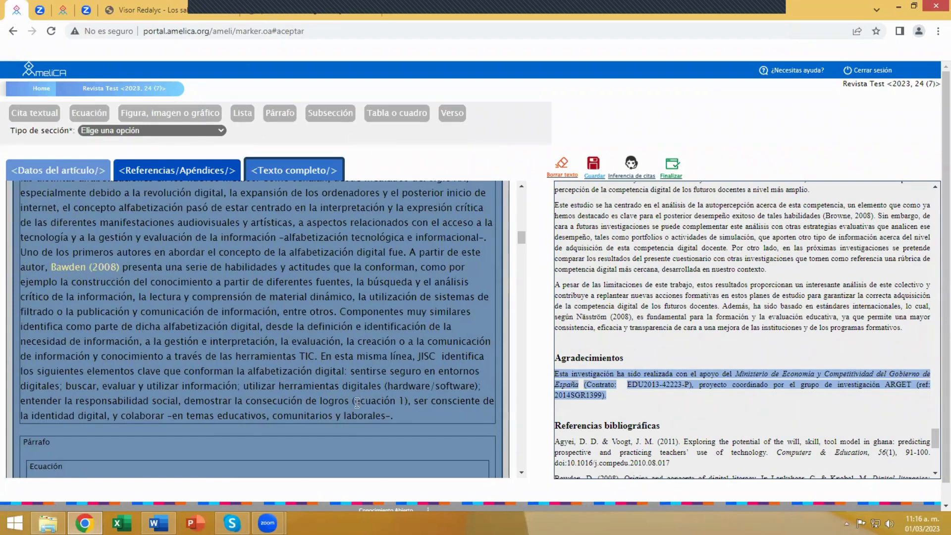
- Link the text "ecuación 1" in section 2's first paragraph internally to the article's equation, and preview the link
drag(355, 402, 404, 402)
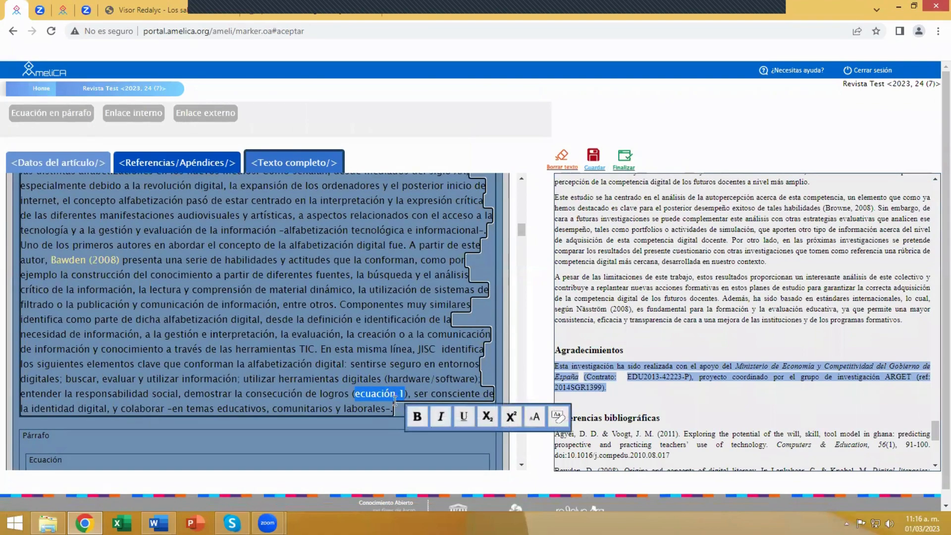
click(130, 118)
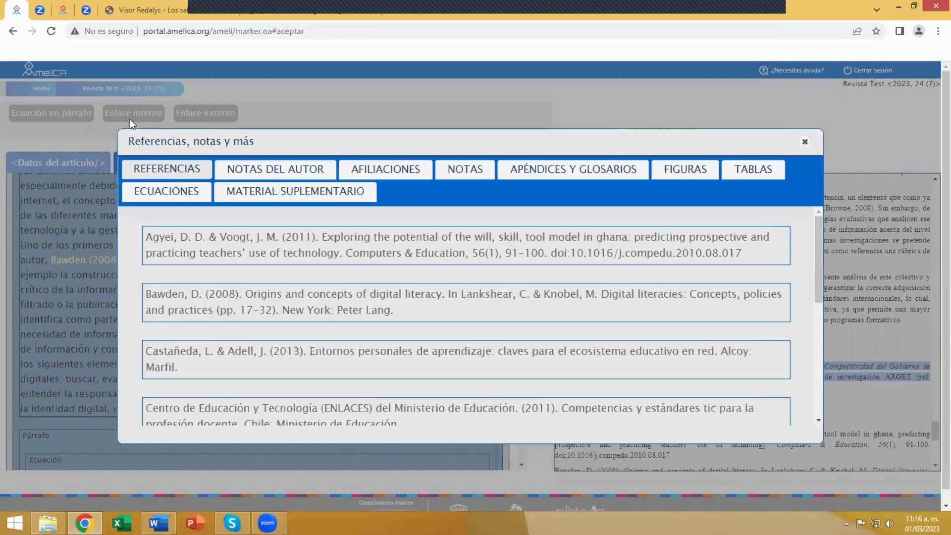
click(167, 199)
click(215, 269)
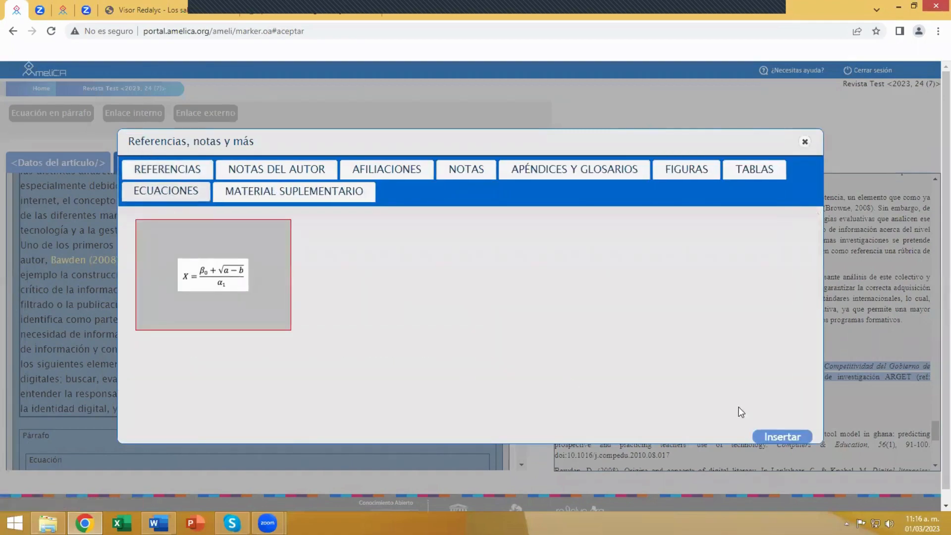
click(767, 437)
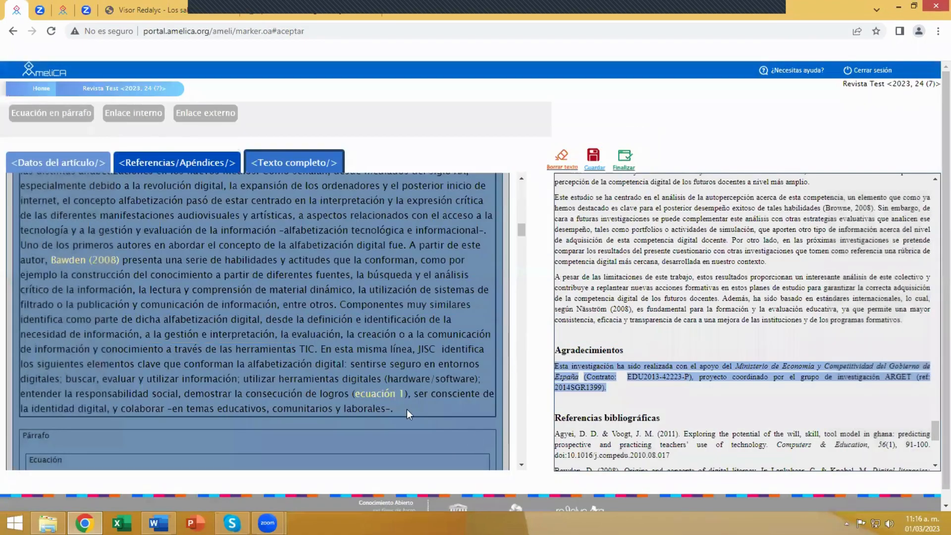
mouse_move(387, 401)
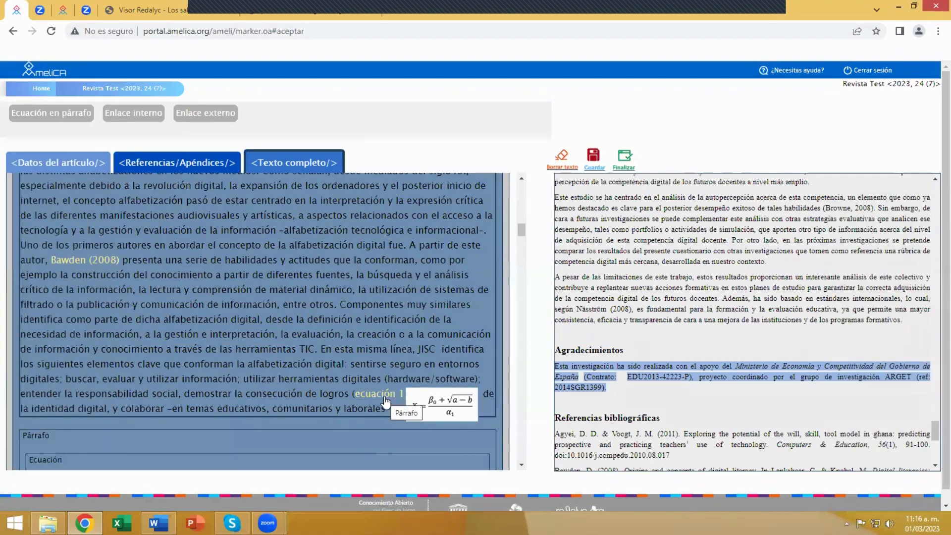
- Review the links through the rest of section 2, Propósito and Método, including the tabla 1 link and the table's asterisk note
scroll(220, 377, down, 8)
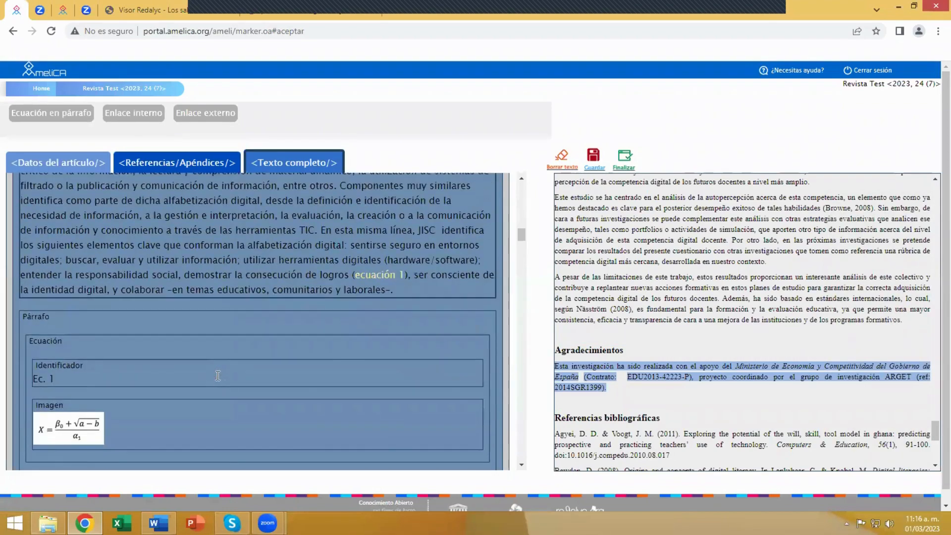
scroll(220, 377, down, 10)
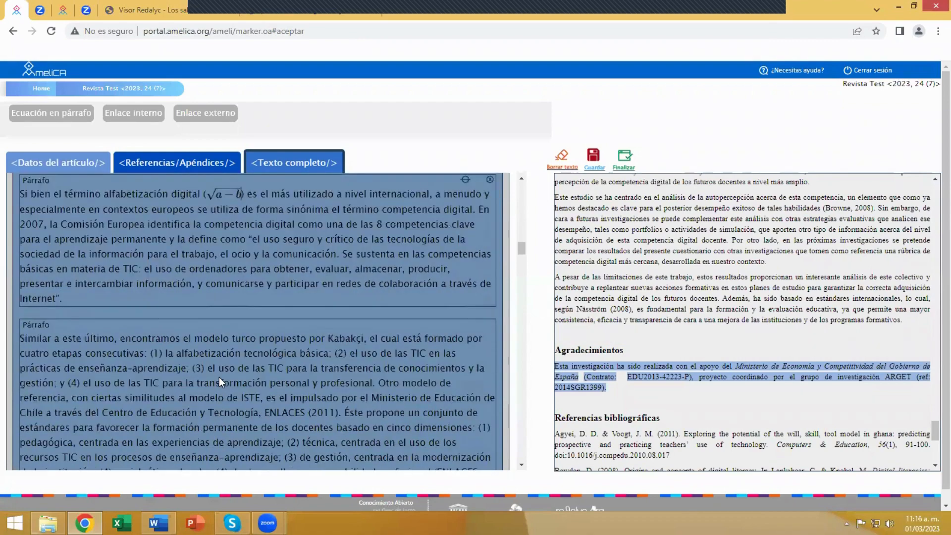
scroll(219, 377, down, 8)
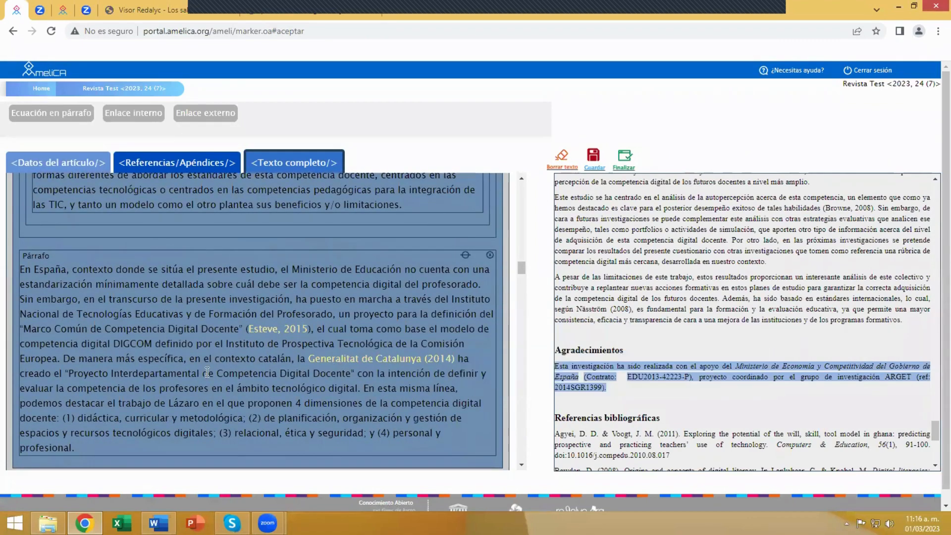
scroll(184, 375, down, 5)
click(150, 251)
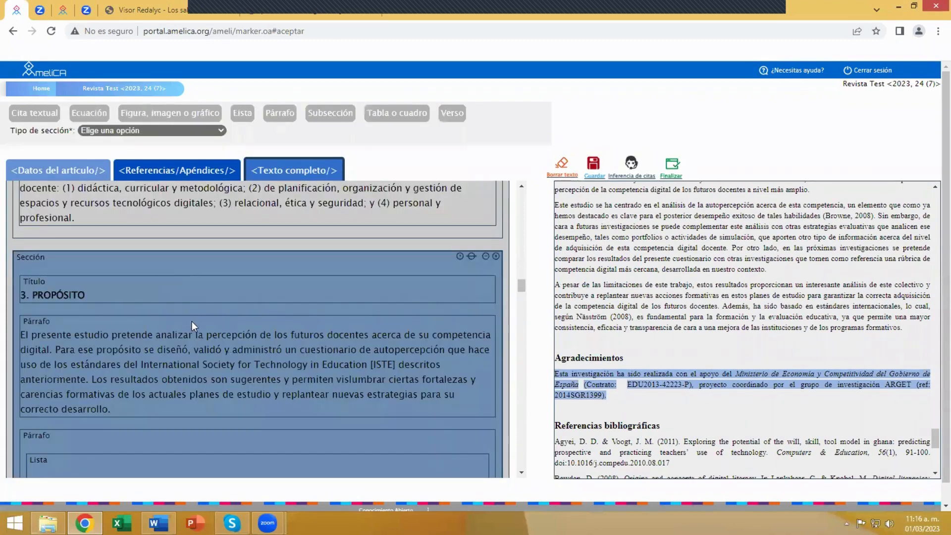
scroll(193, 327, down, 3)
scroll(197, 340, down, 5)
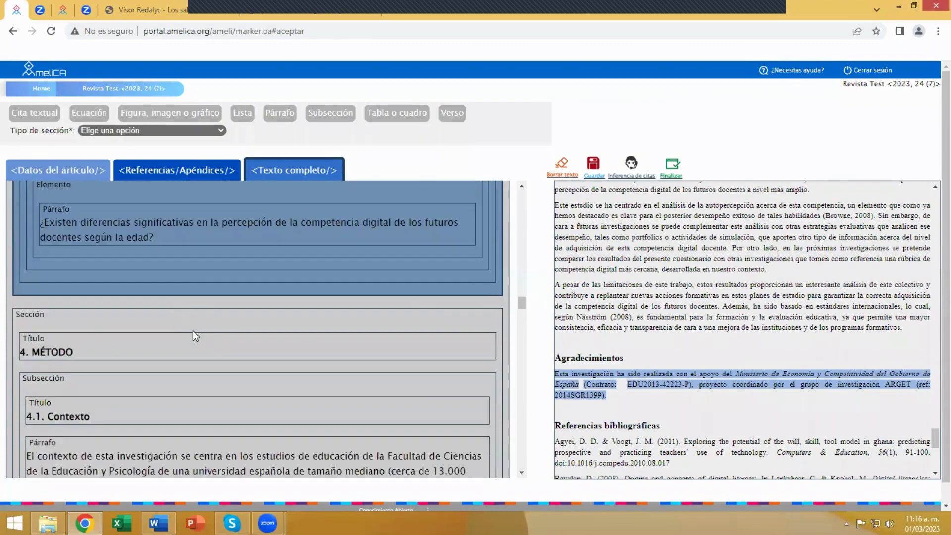
click(174, 320)
scroll(177, 331, down, 5)
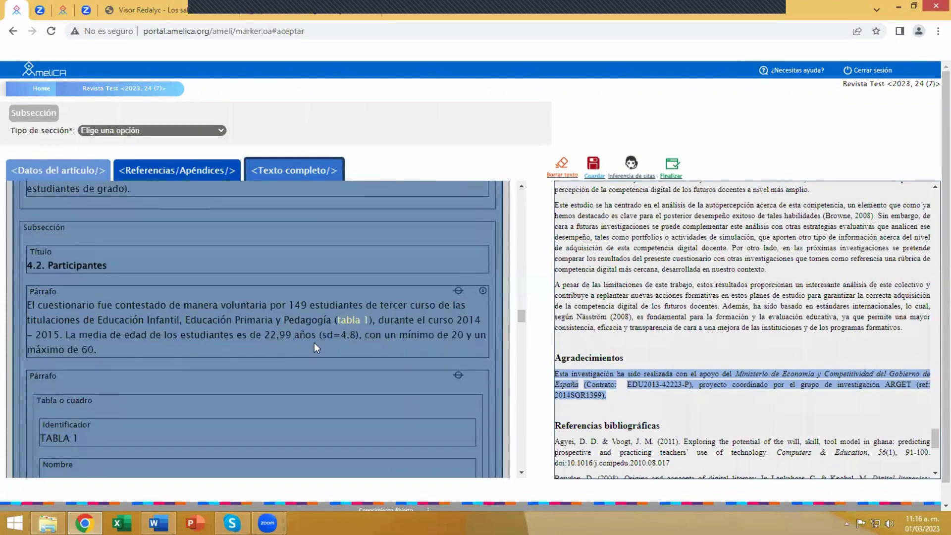
mouse_move(343, 327)
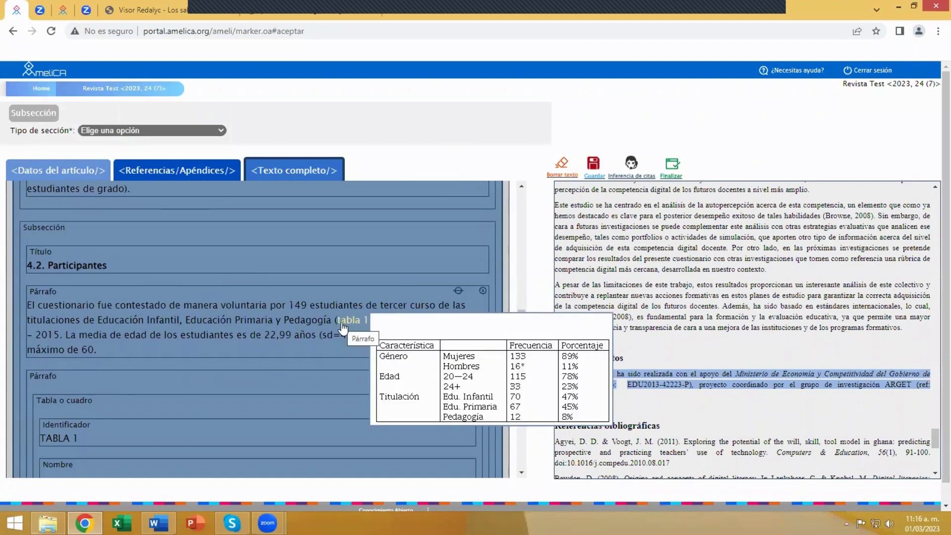
scroll(267, 332, down, 6)
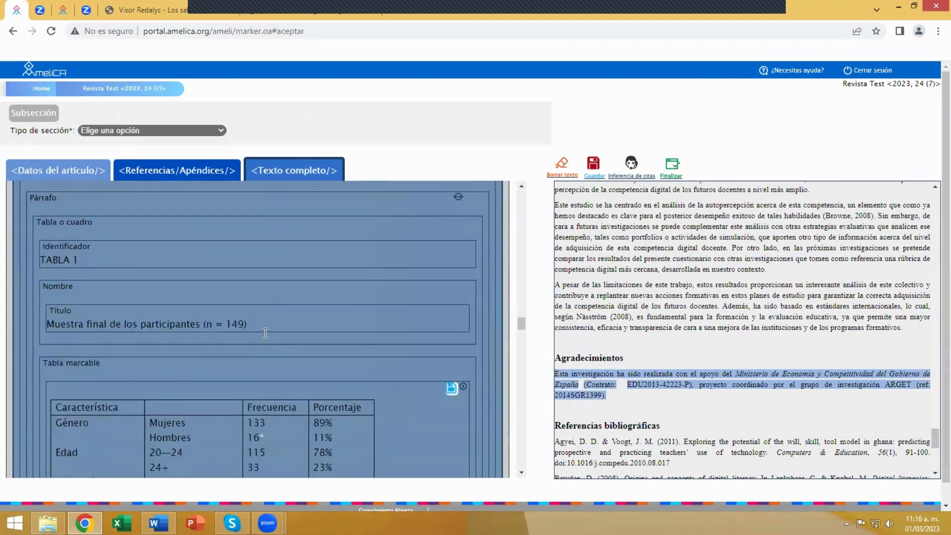
mouse_move(263, 321)
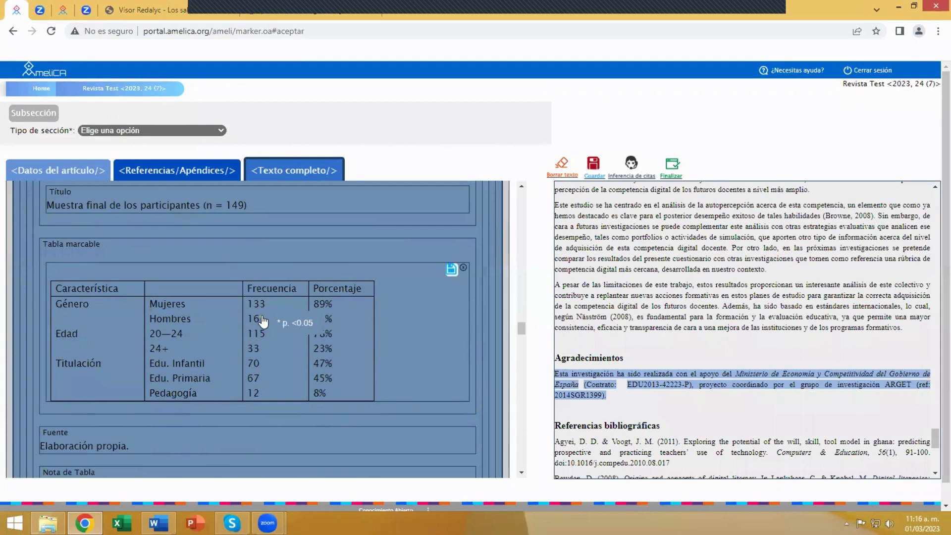
- Review the internal links in section 5, RESULTADOS, including tabla 2, tabla 3 and figura 1, and return to the article's beginning
scroll(206, 346, down, 8)
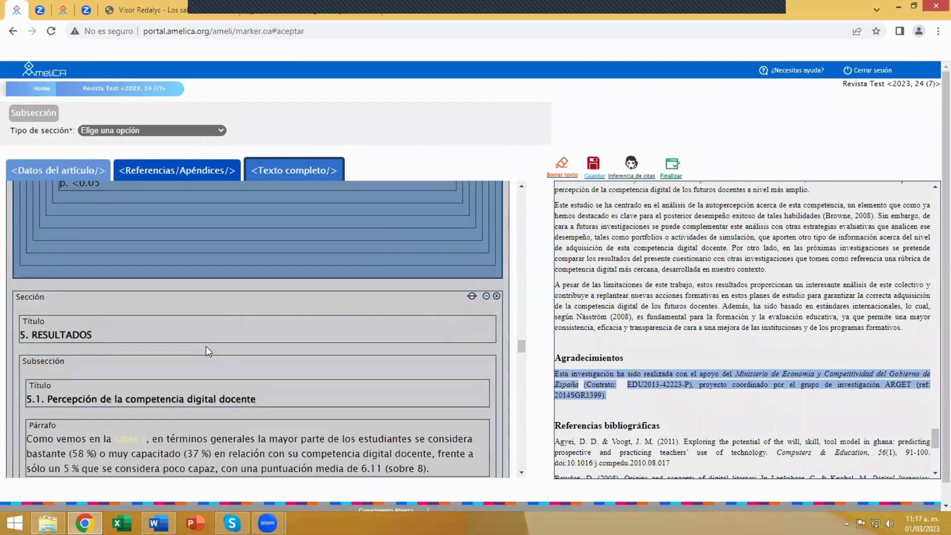
scroll(206, 347, down, 3)
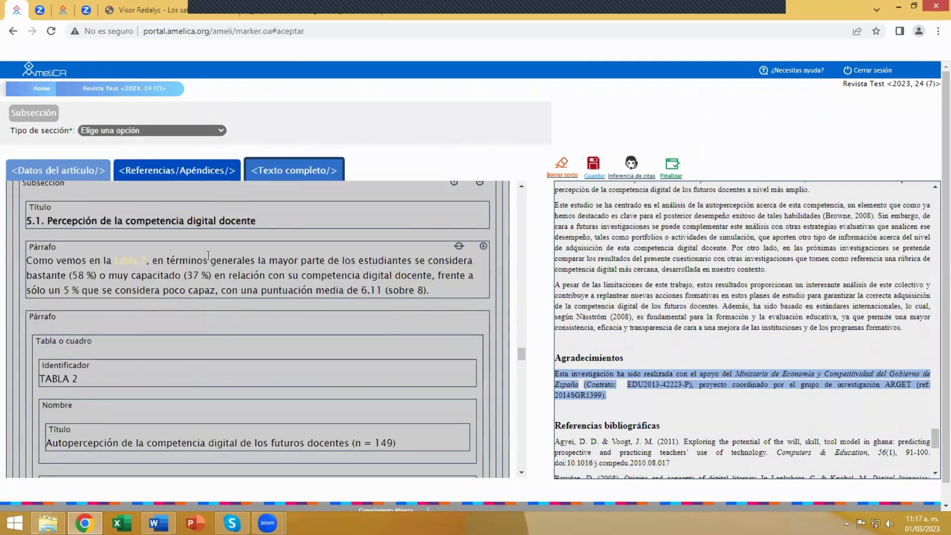
click(226, 244)
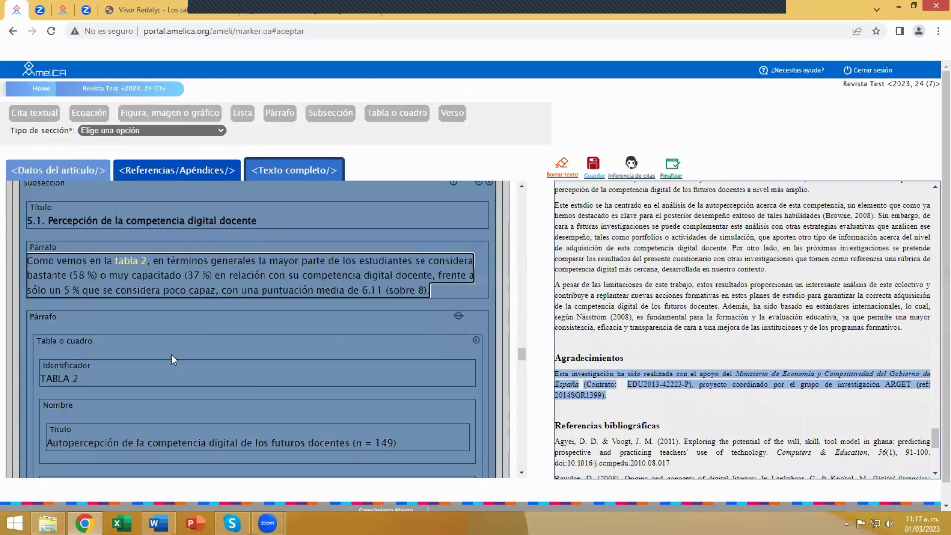
scroll(190, 364, down, 1)
scroll(206, 362, down, 10)
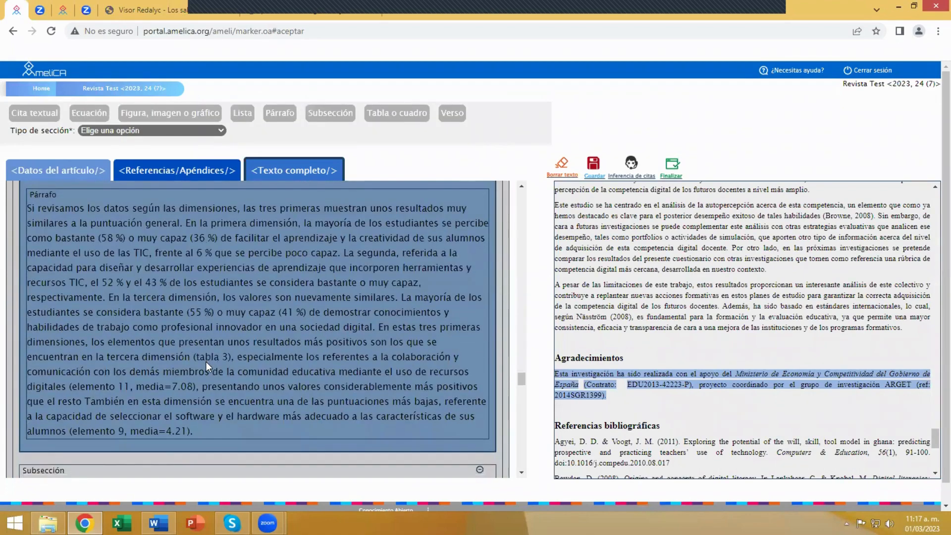
click(205, 360)
scroll(198, 357, down, 2)
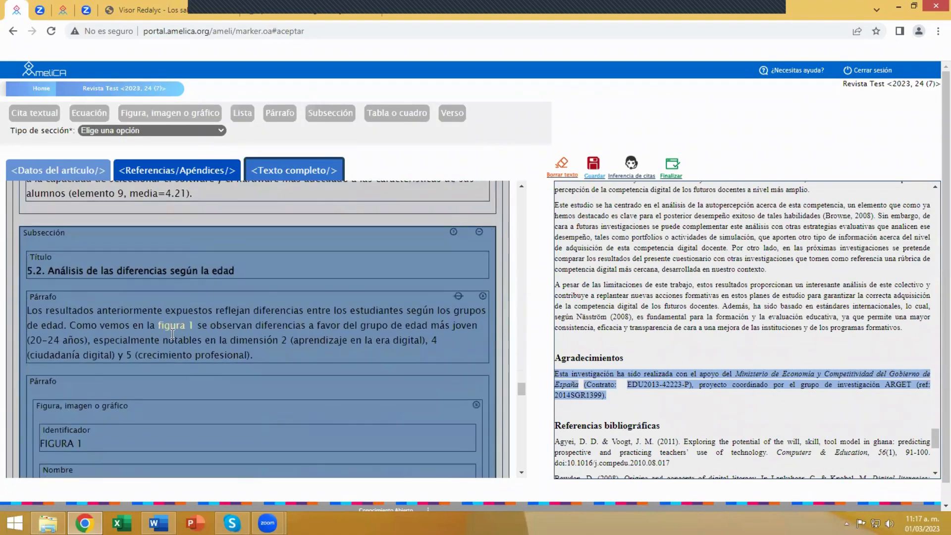
mouse_move(173, 335)
scroll(178, 373, down, 9)
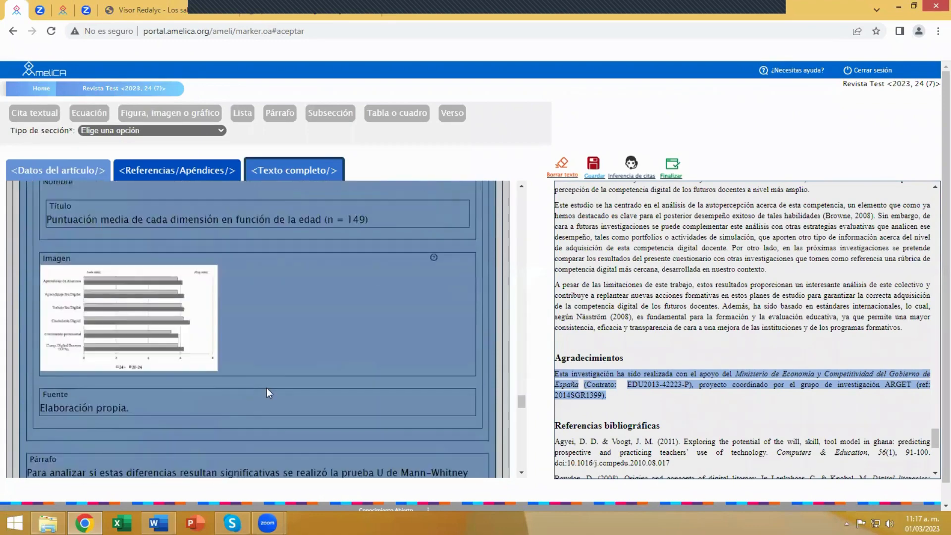
scroll(303, 394, down, 5)
scroll(303, 394, up, 10)
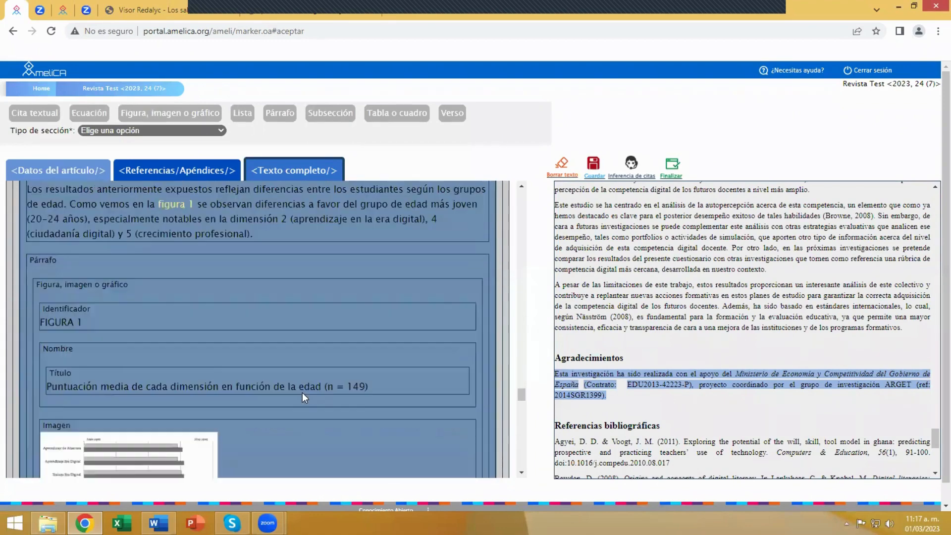
scroll(303, 392, up, 15)
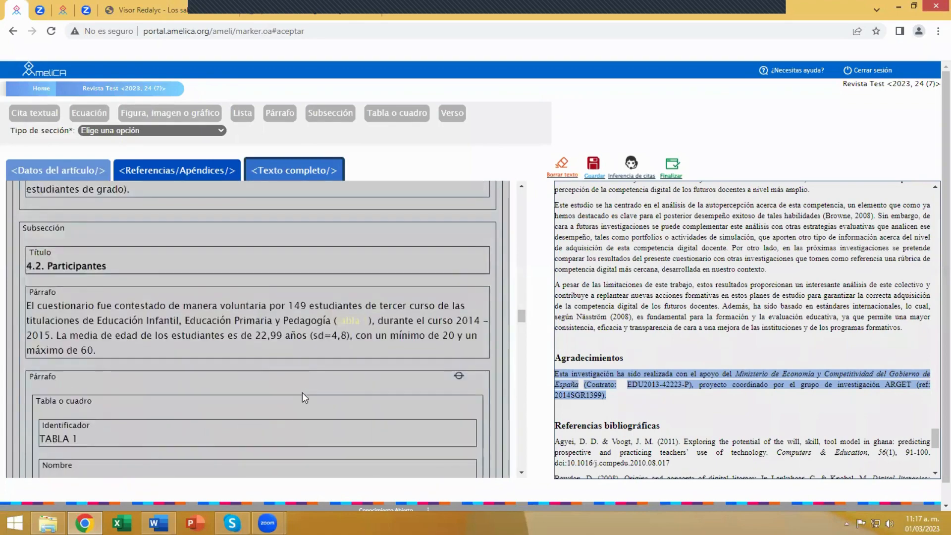
scroll(302, 392, up, 10)
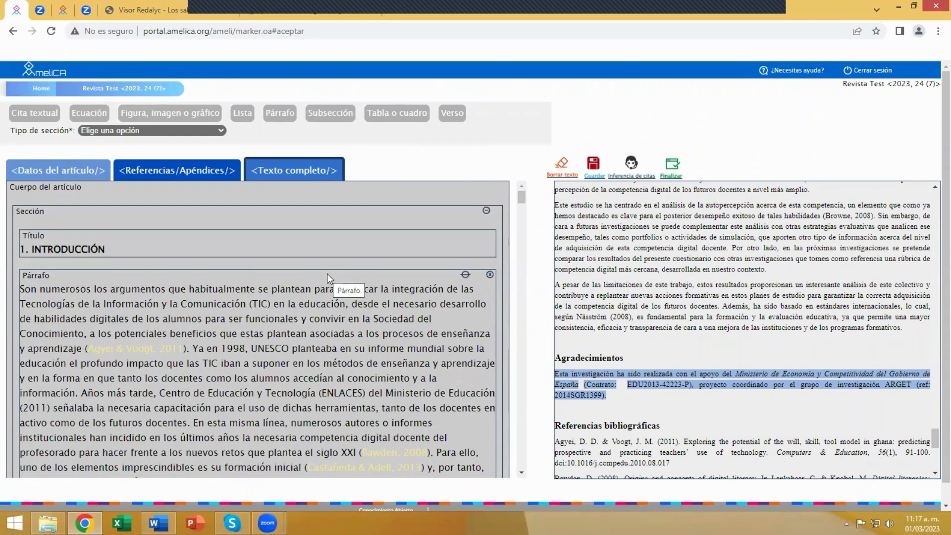
- Save the marked-up article and try to finalize the markup
click(594, 166)
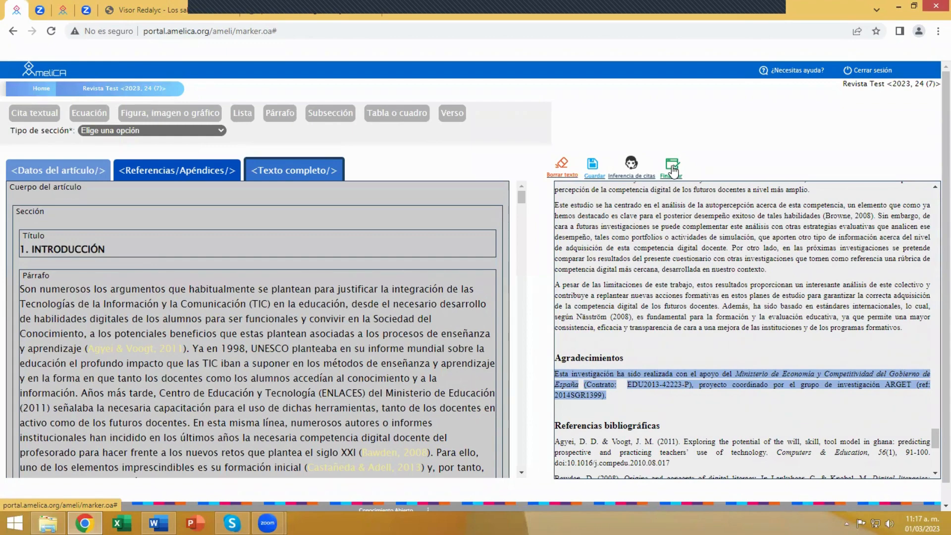
click(672, 169)
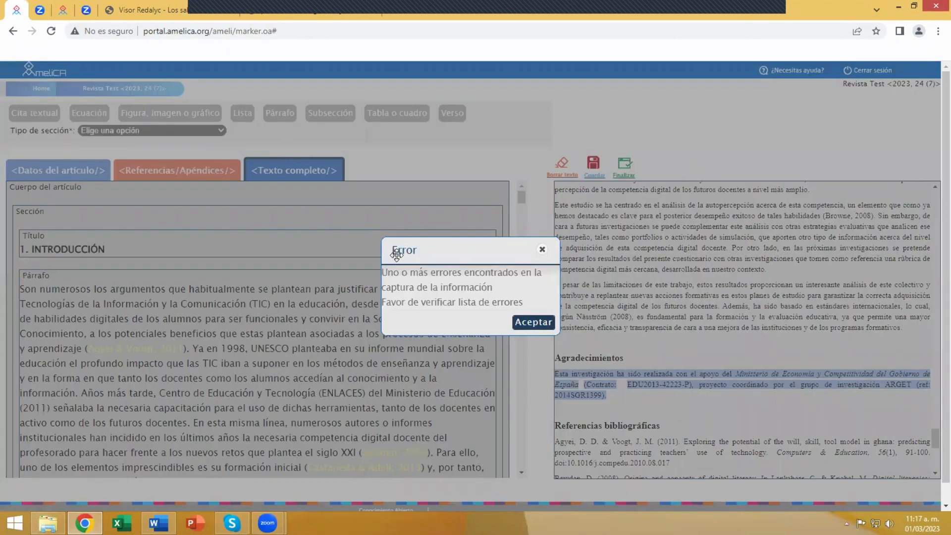
click(522, 323)
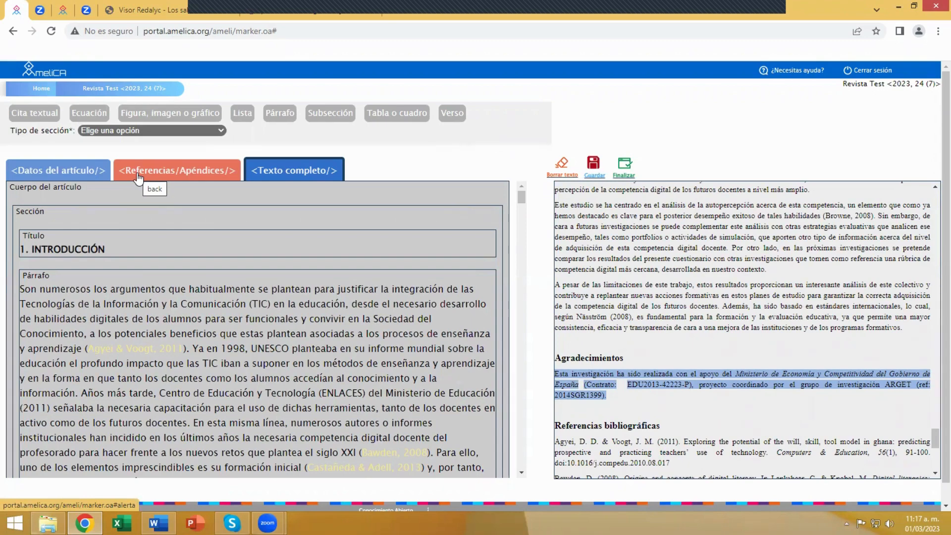
- Open the flagged references and examine the error in the first detailed JOURNAL reference
click(168, 177)
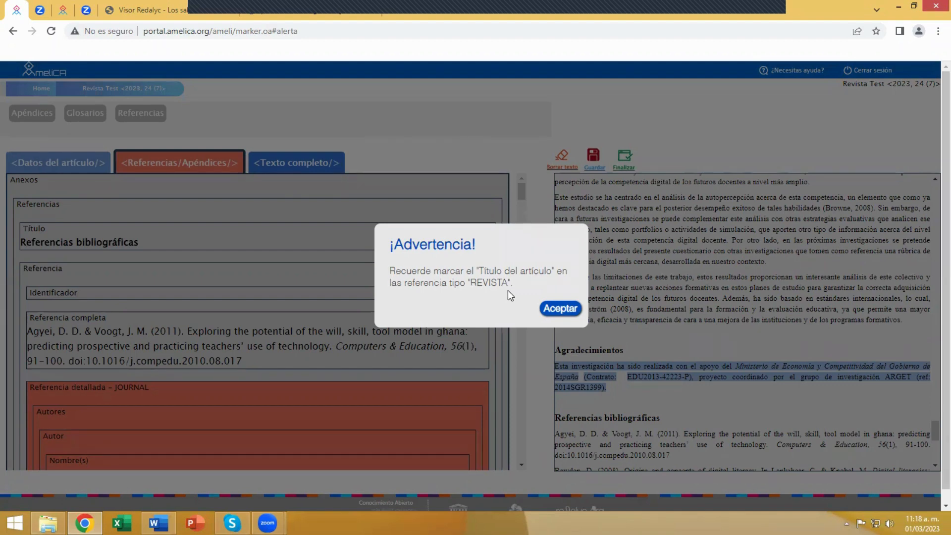
click(562, 308)
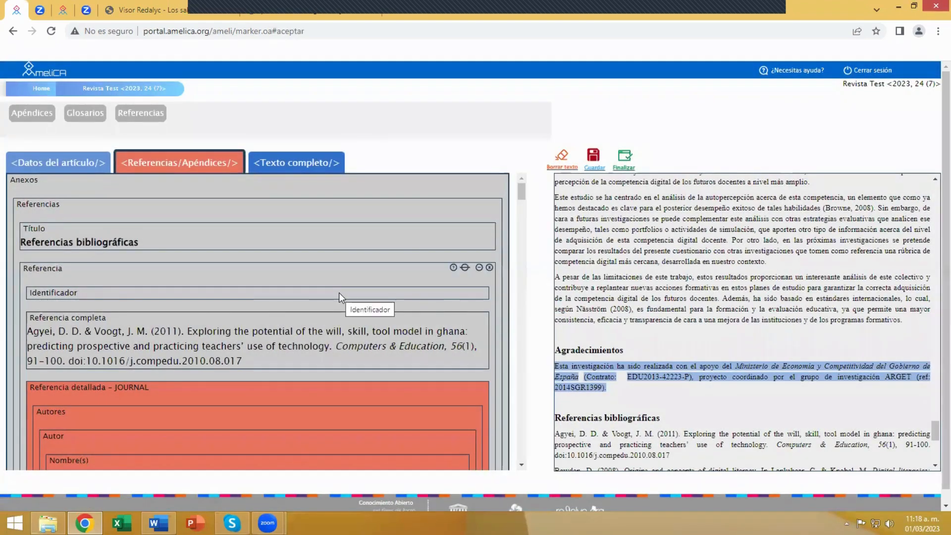
scroll(493, 304, down, 1)
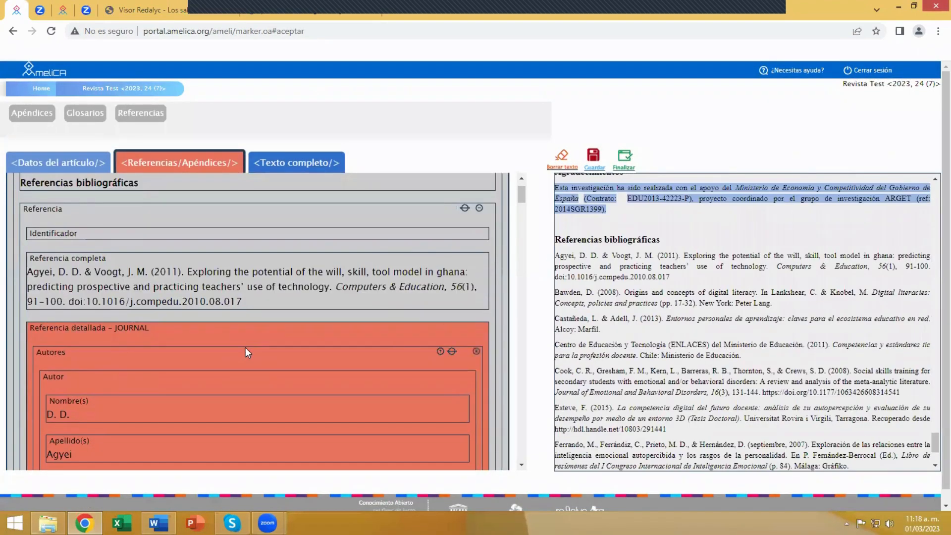
scroll(245, 347, down, 1)
scroll(245, 352, down, 1)
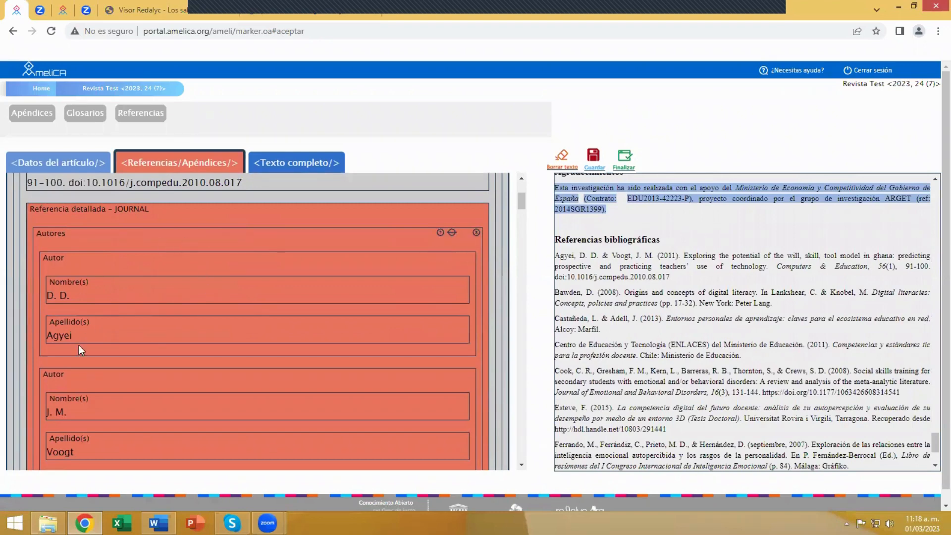
scroll(180, 292, down, 6)
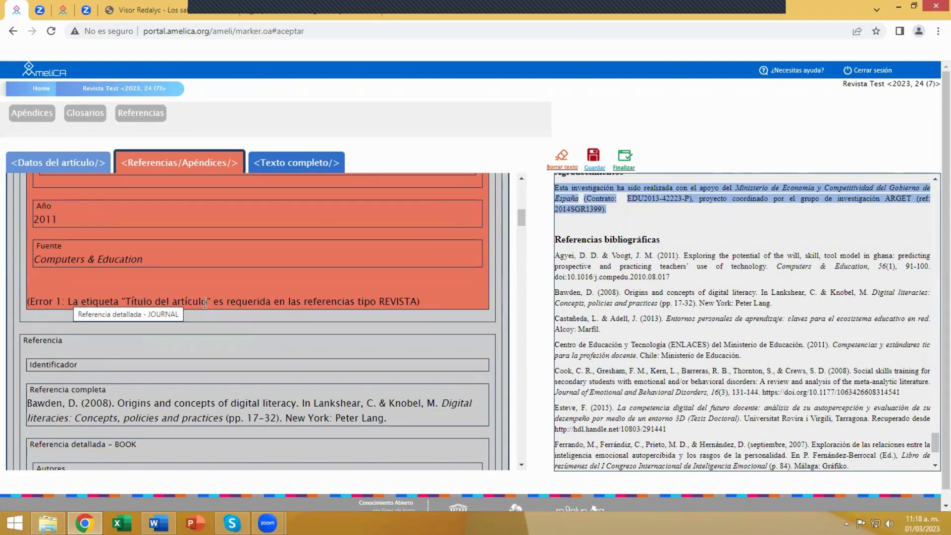
scroll(286, 304, up, 6)
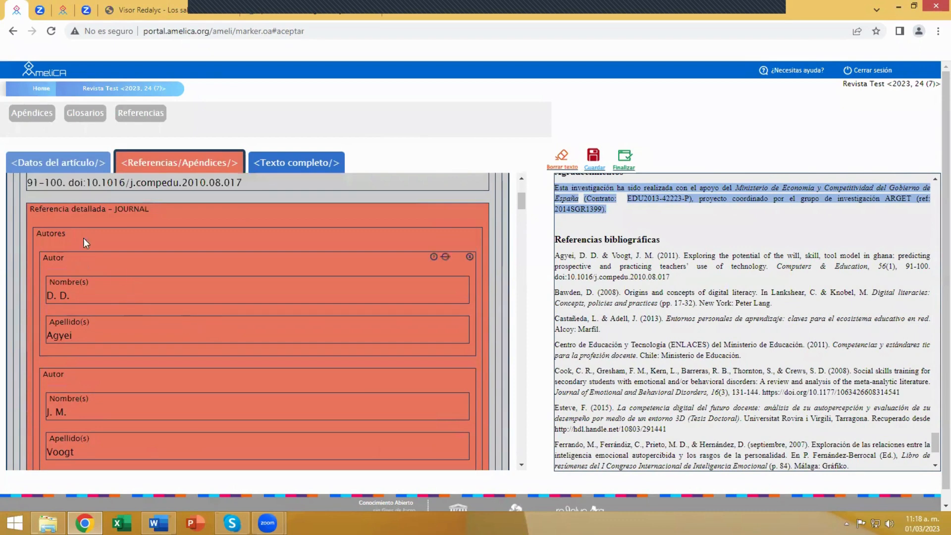
- Tag "Exploring the potential of the will, skill, tool model…" as Título del artículo in the 2011 Computers & Education reference, and save
click(48, 218)
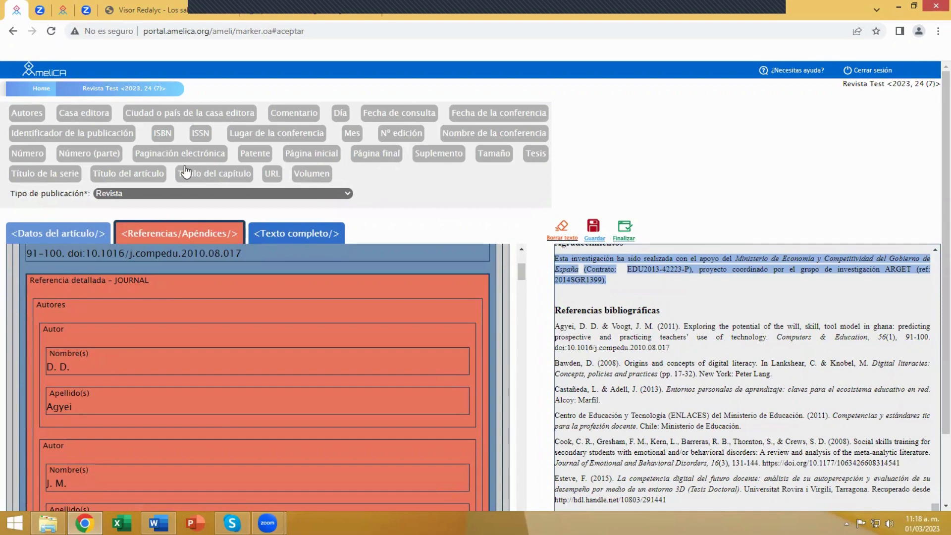
click(121, 173)
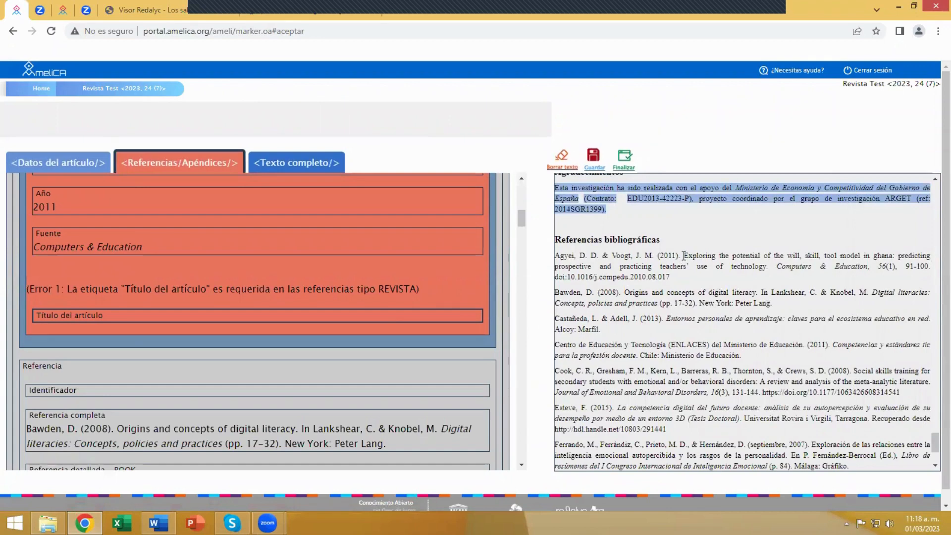
drag(686, 256, 766, 263)
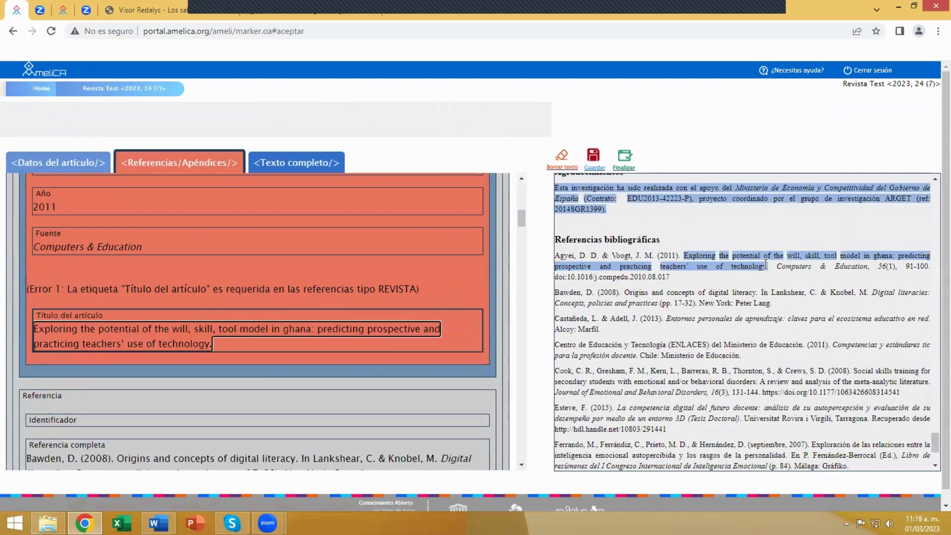
scroll(703, 309, down, 1)
scroll(705, 309, down, 1)
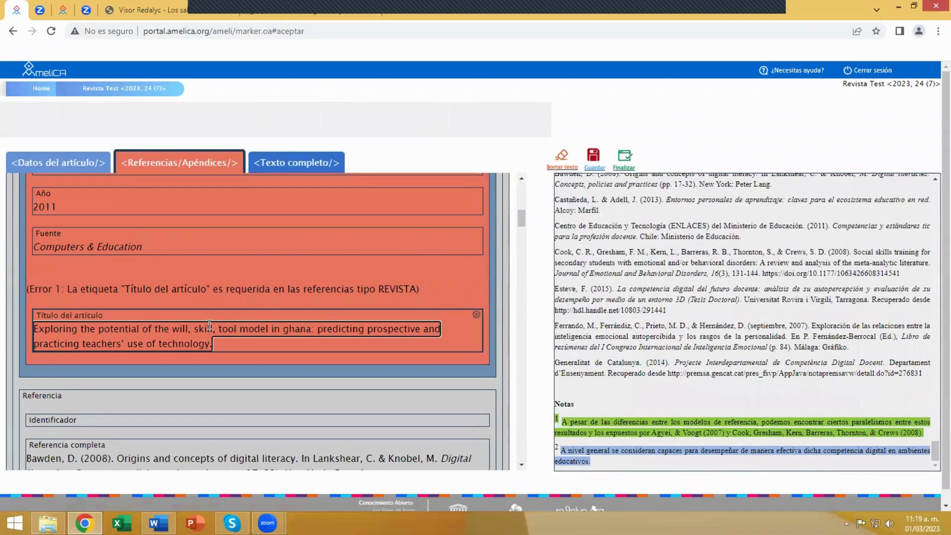
click(593, 158)
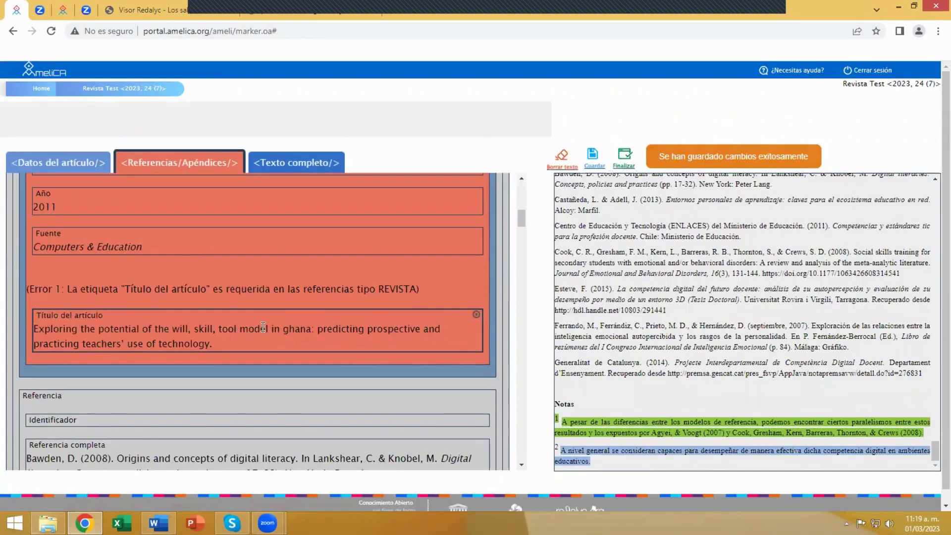
- Tag "Social skills training for secondary students…" as Título del artículo in the 2008 Journal of Emotional and Behavioral Disorders reference, and save
scroll(262, 327, down, 6)
scroll(262, 327, down, 5)
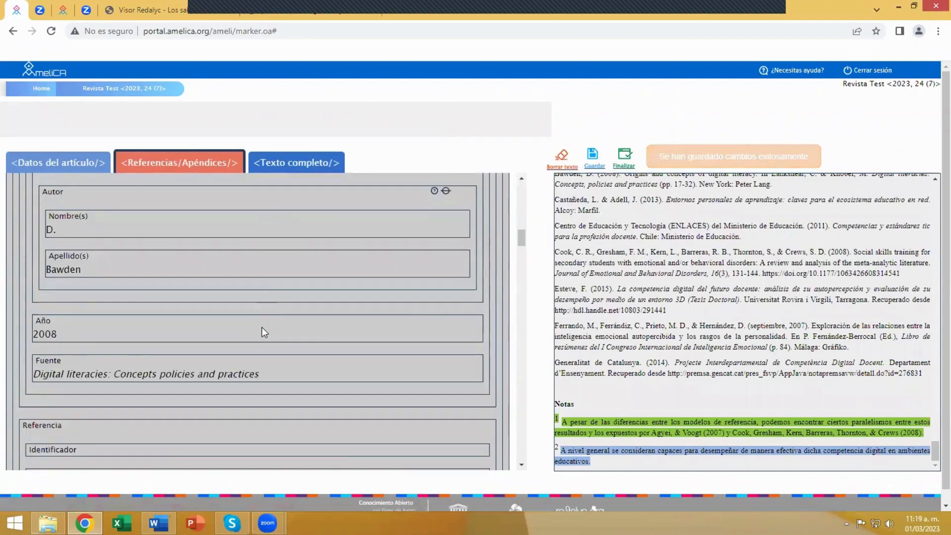
scroll(262, 327, down, 6)
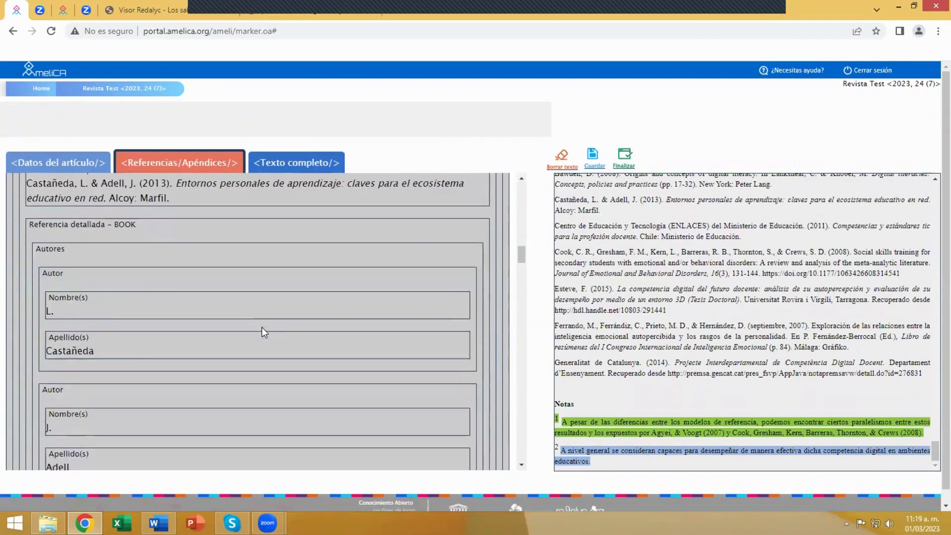
scroll(262, 327, down, 5)
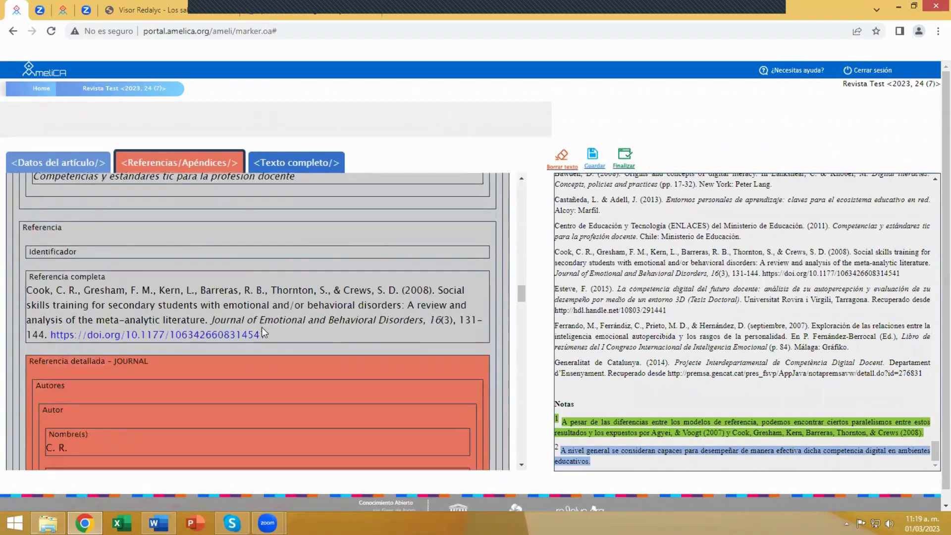
scroll(153, 311, down, 10)
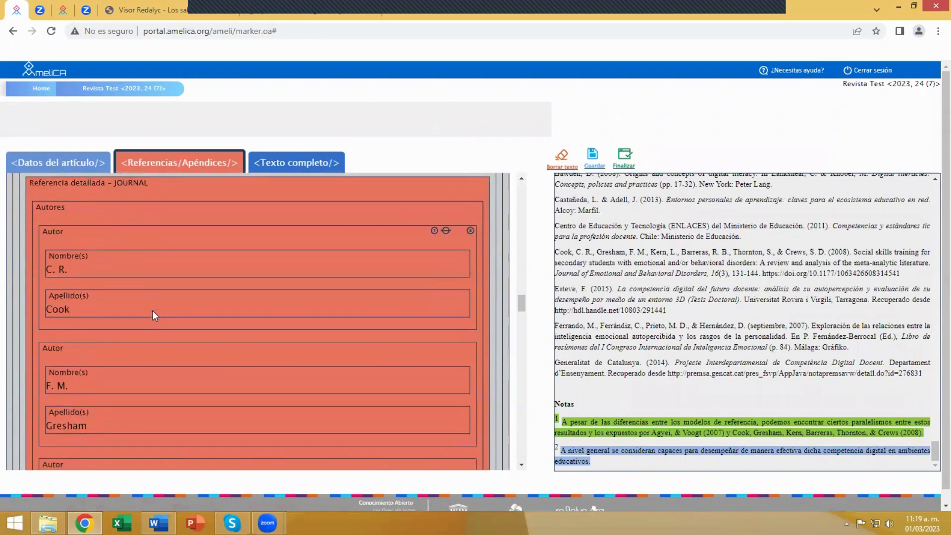
scroll(153, 315, down, 3)
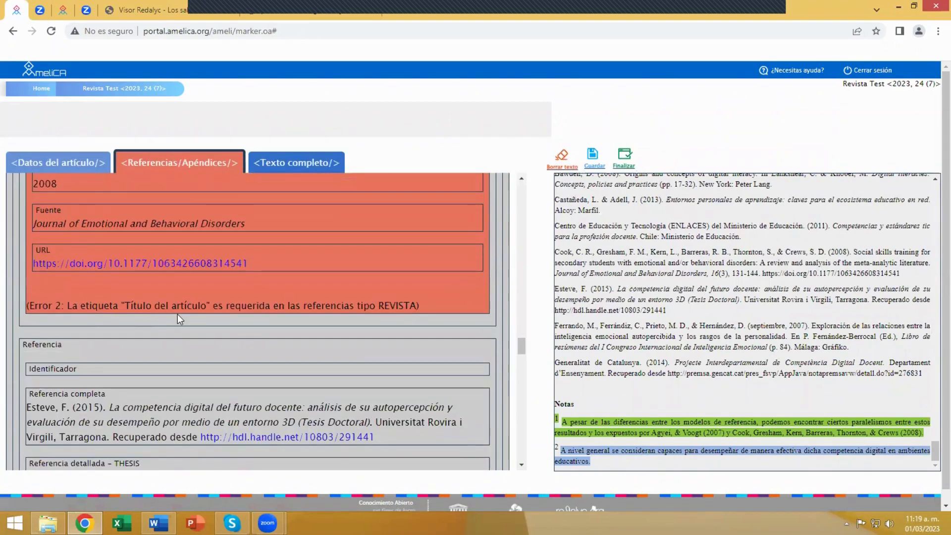
scroll(177, 315, up, 8)
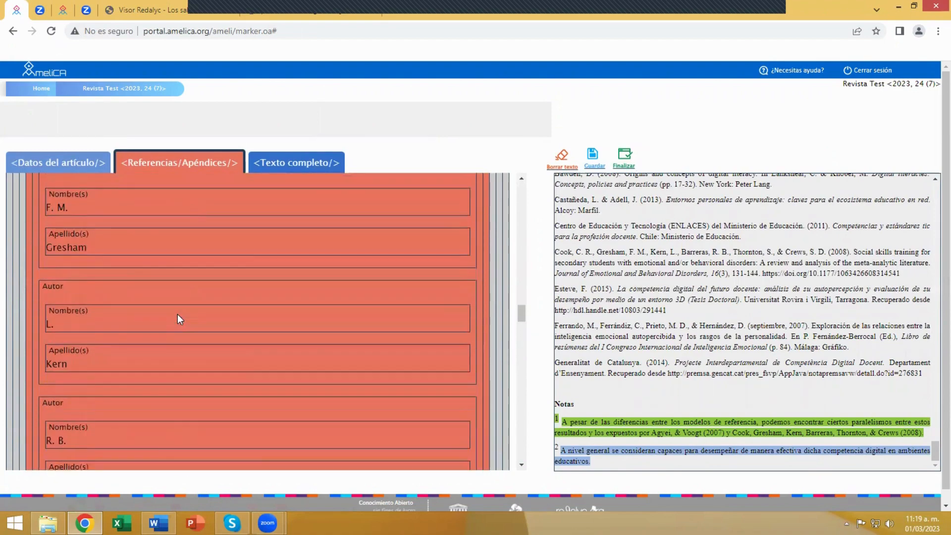
scroll(177, 314, up, 6)
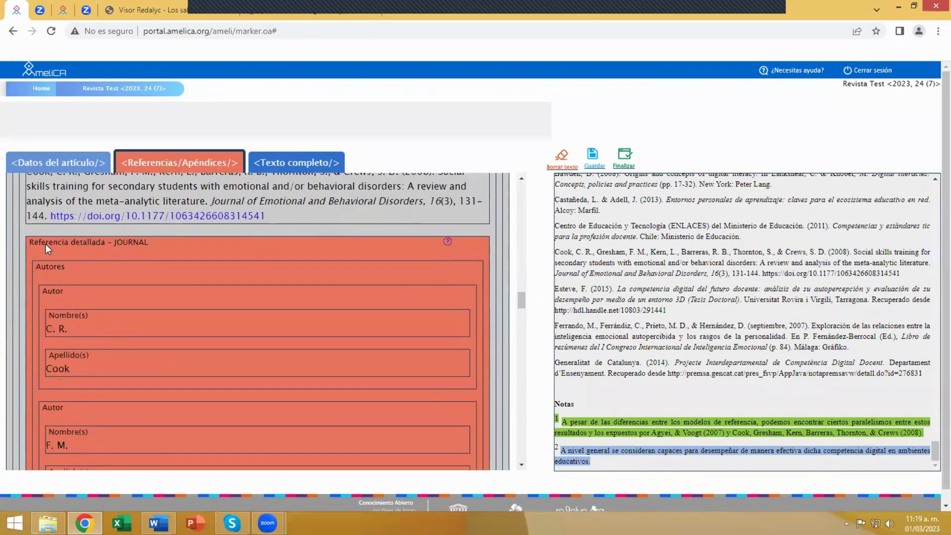
click(46, 243)
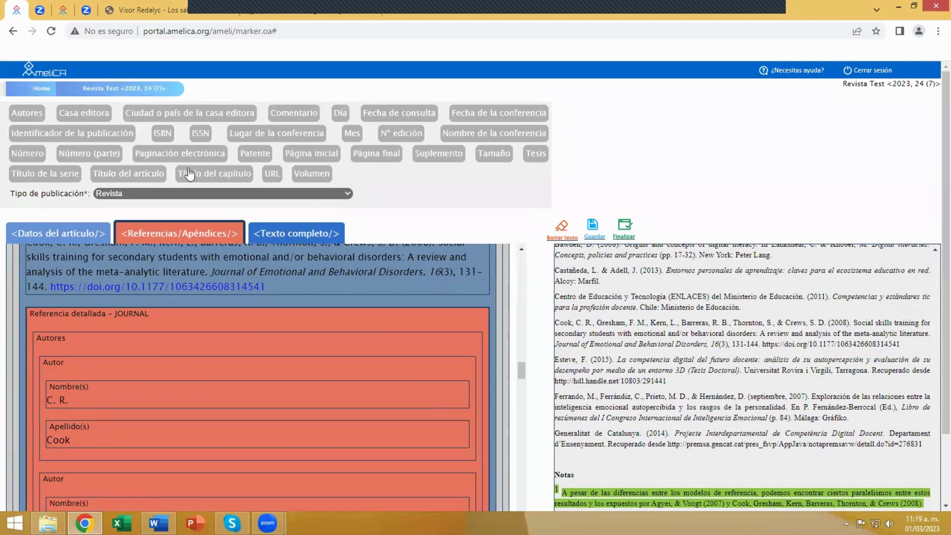
click(119, 174)
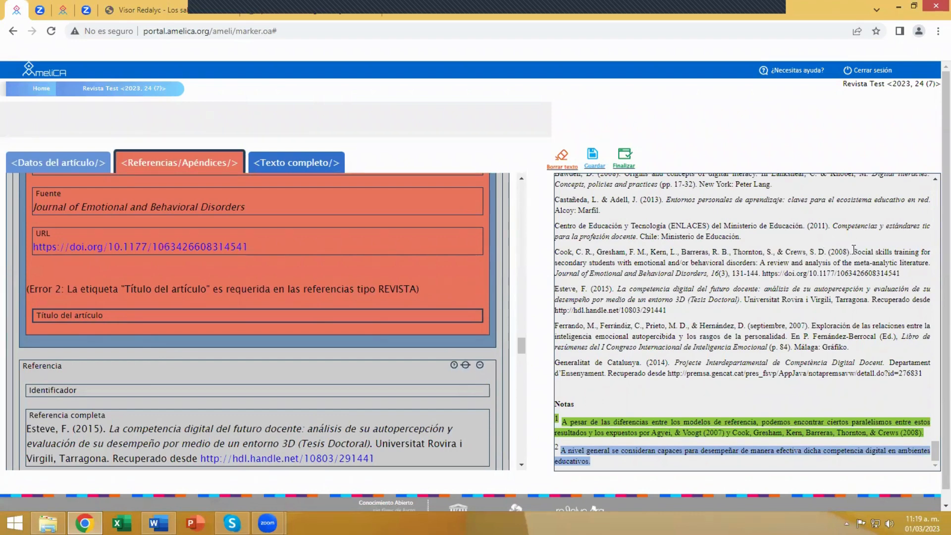
drag(854, 251, 929, 263)
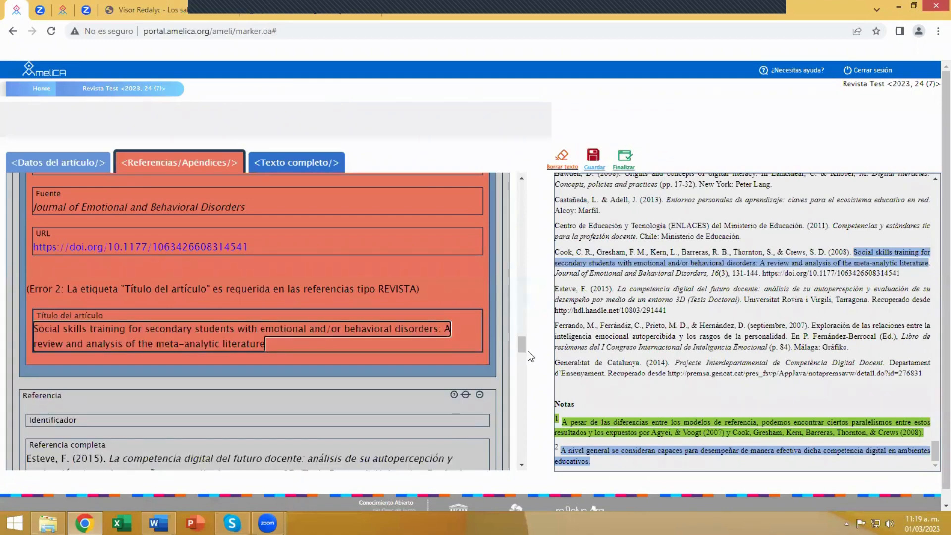
click(594, 158)
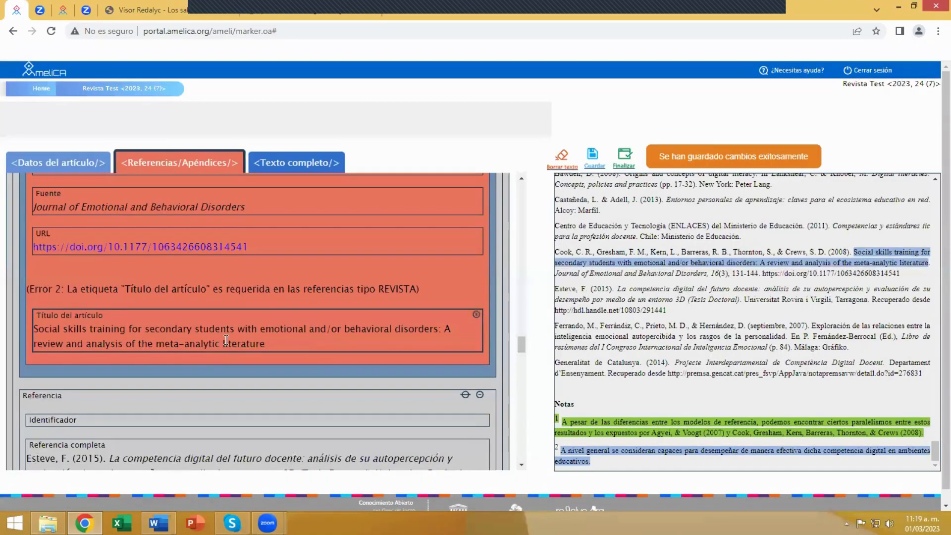
scroll(226, 340, down, 20)
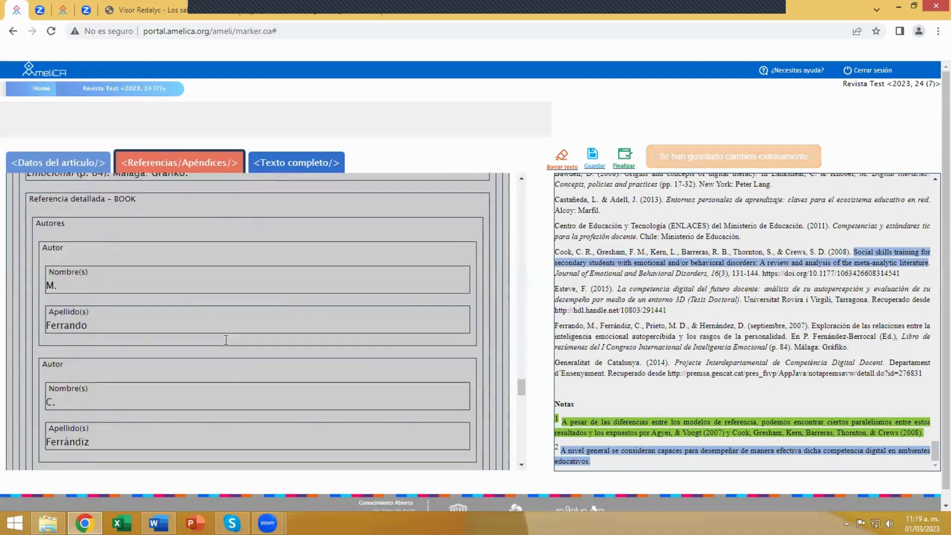
- Look over the remaining references and notes, try to finalize the markup, and choose to review the reported inconsistencies
scroll(226, 340, down, 10)
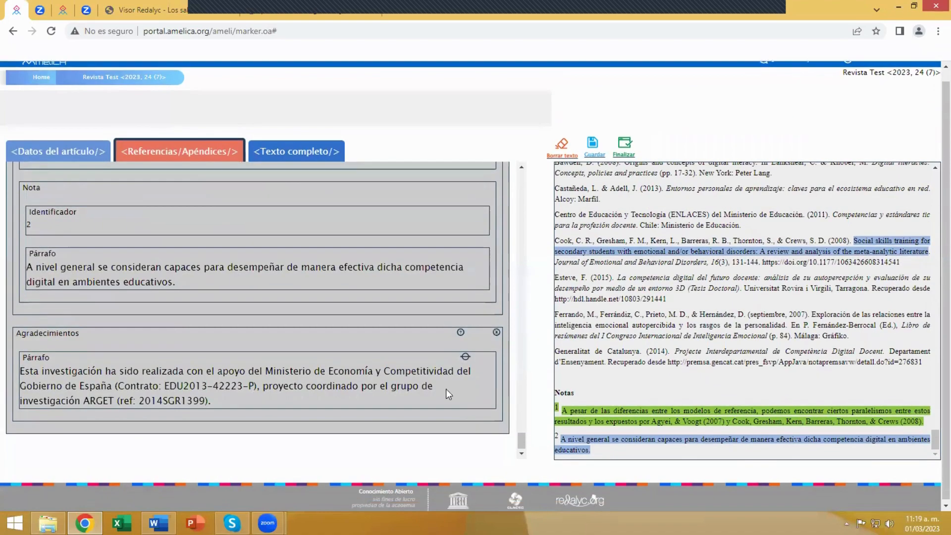
drag(523, 435, 522, 174)
scroll(347, 265, up, 1)
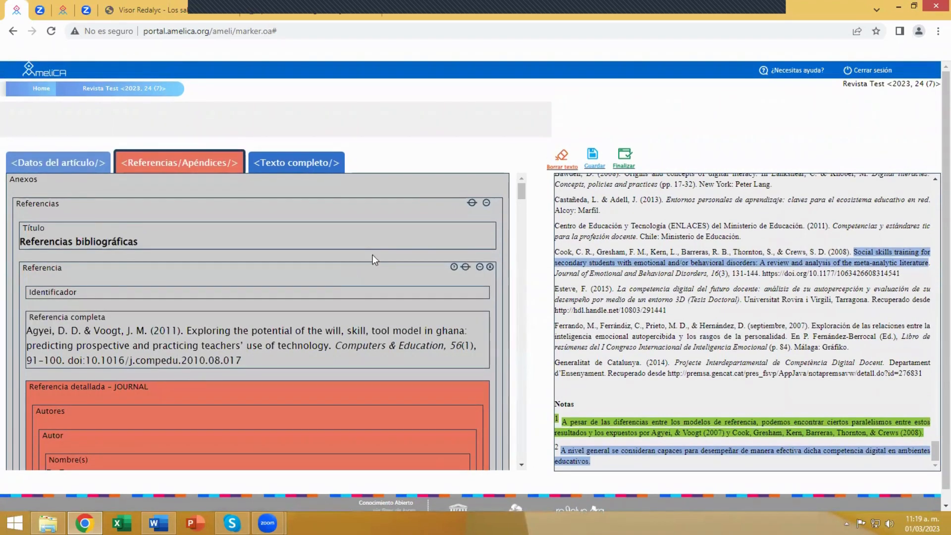
click(624, 157)
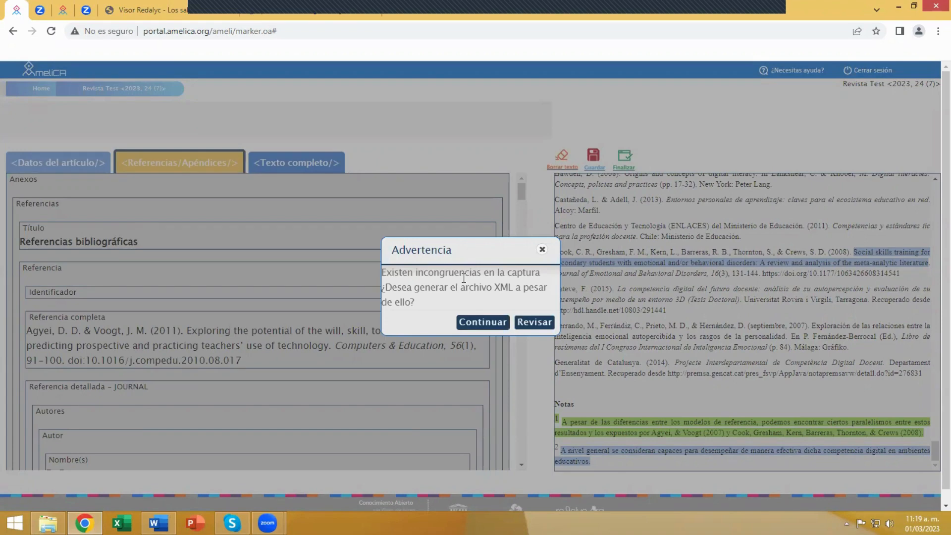
click(533, 327)
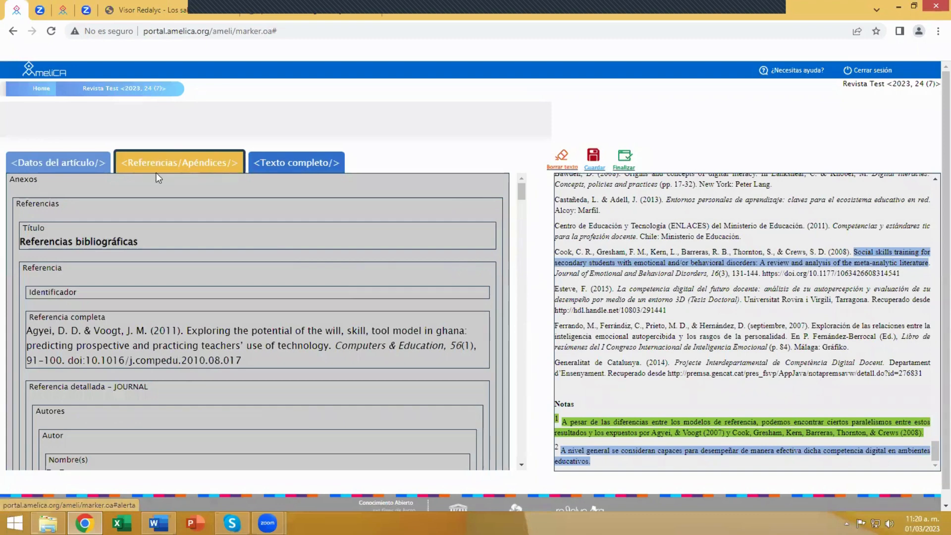
- Examine the warning on the 2011 Centro de Educación y Tecnología (ENLACES) reference
scroll(243, 270, down, 15)
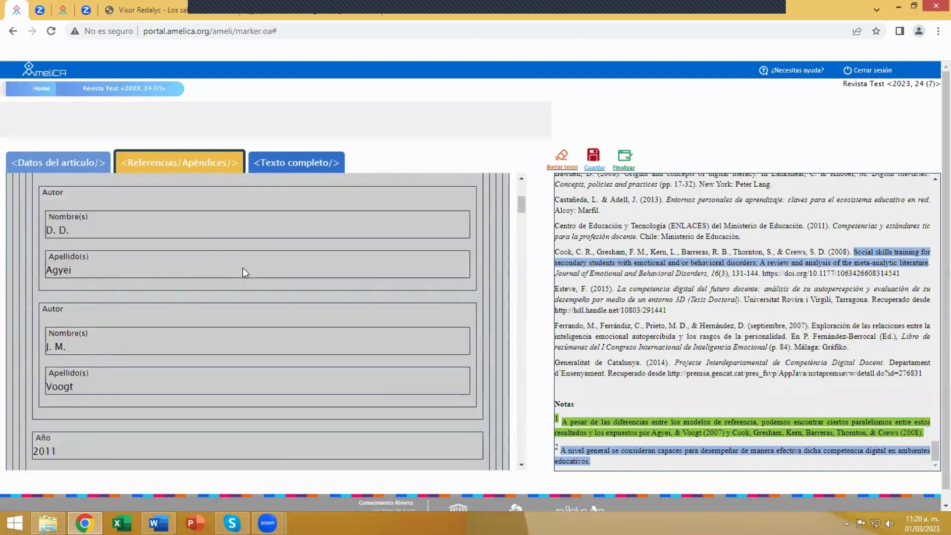
scroll(242, 267, down, 15)
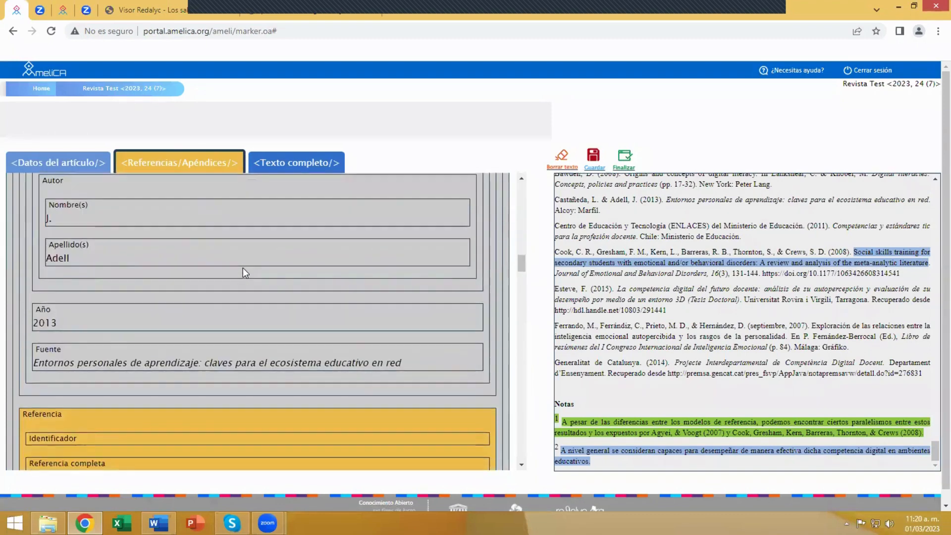
scroll(243, 268, down, 1)
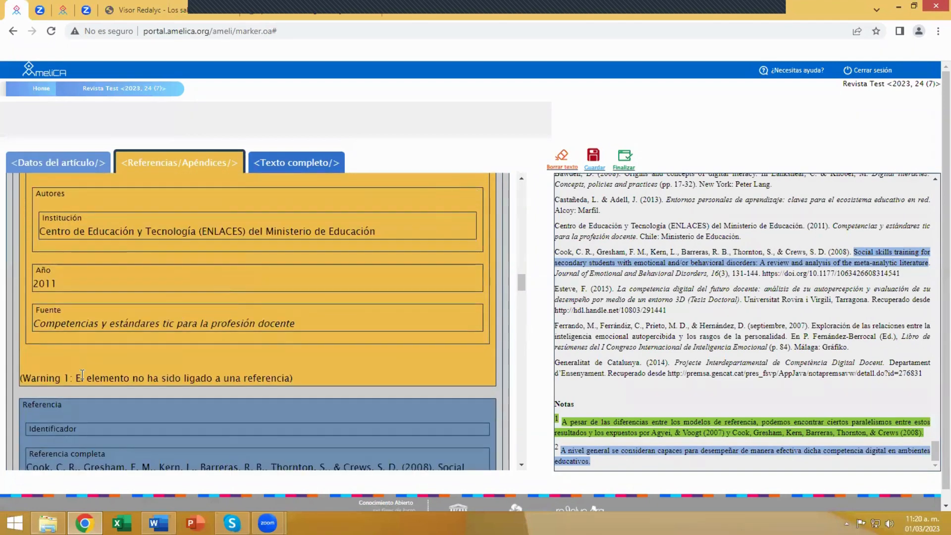
click(301, 379)
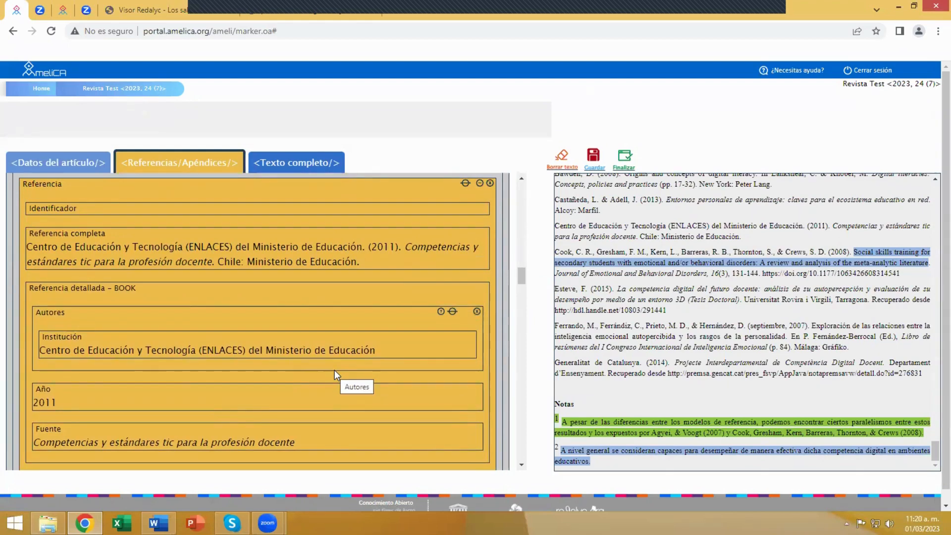
scroll(335, 370, up, 1)
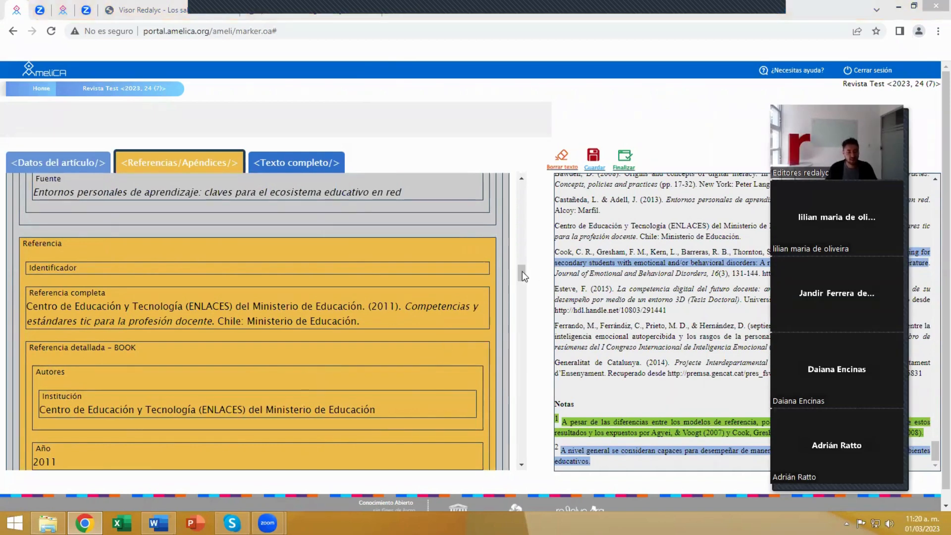
drag(522, 271, 517, 199)
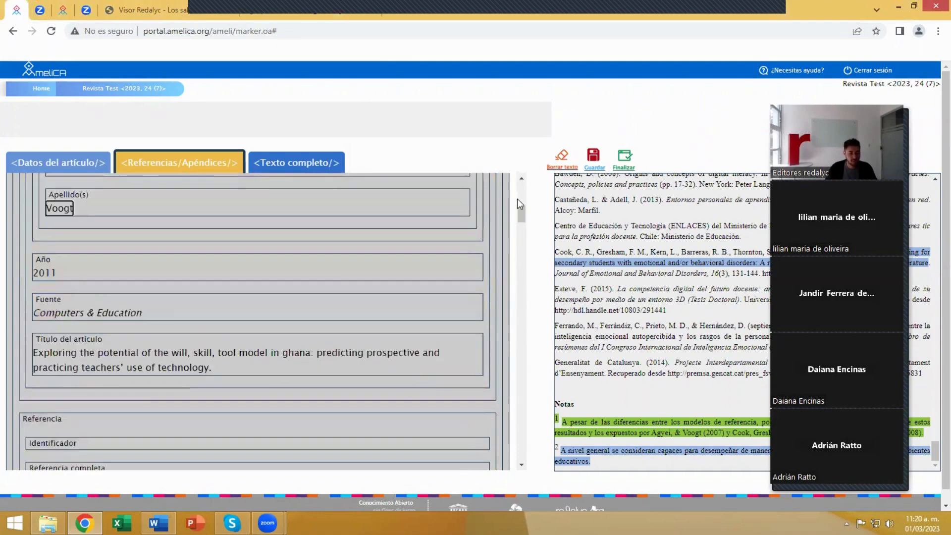
- Save the markup and finalize it, choosing to generate the XML file despite the inconsistencies
click(593, 166)
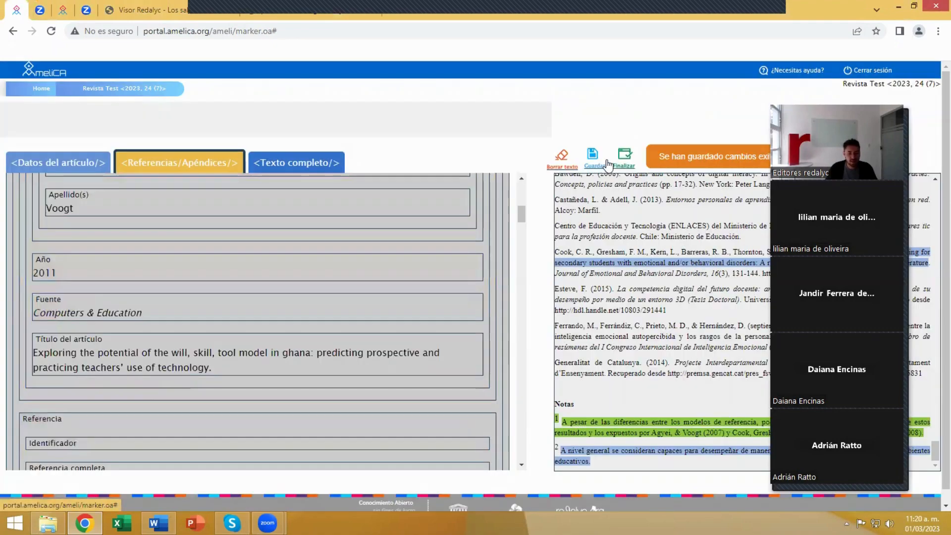
click(624, 161)
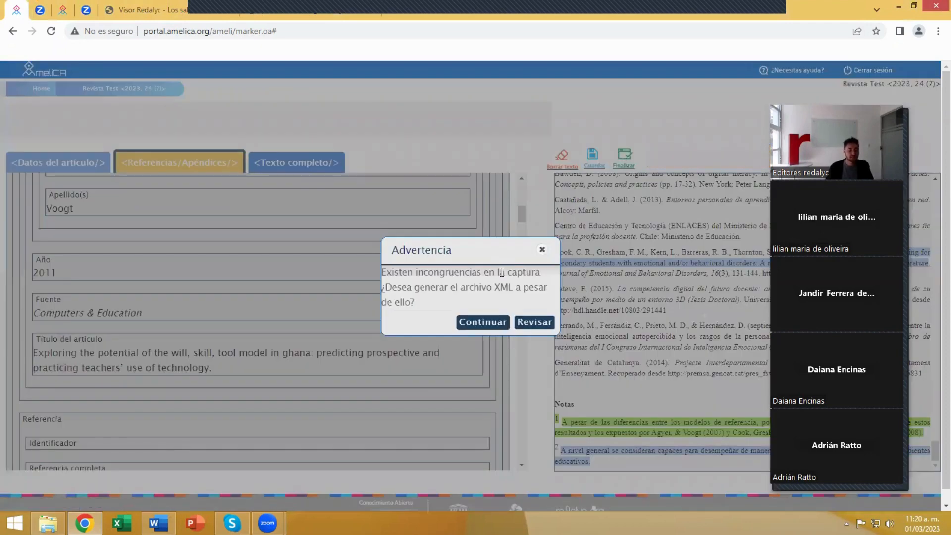
click(481, 320)
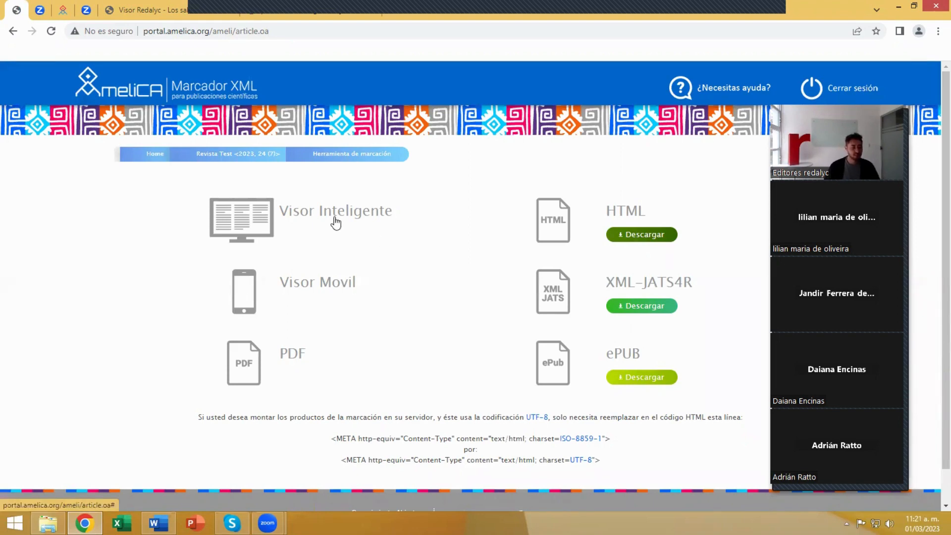
- Open the generated article in the Visor Inteligente and expand its header with the full publication details
click(251, 216)
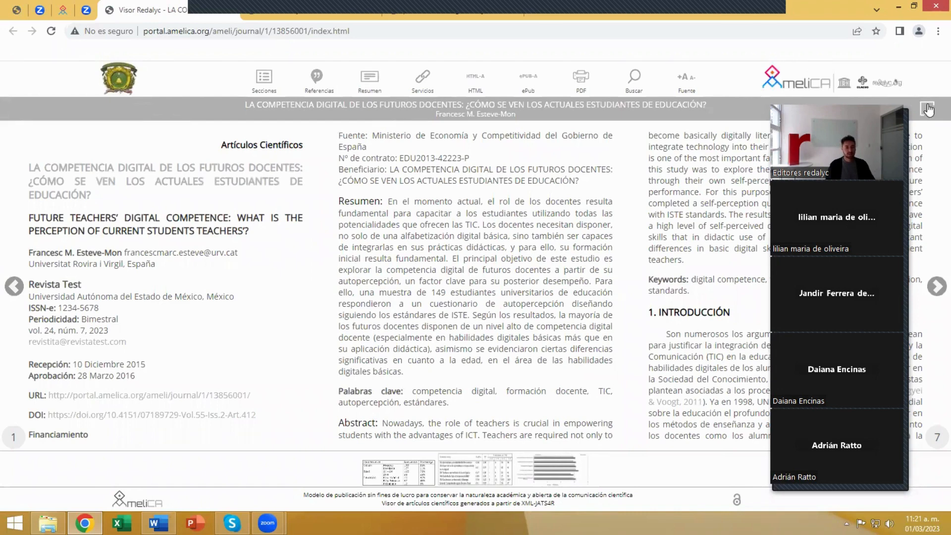
click(928, 109)
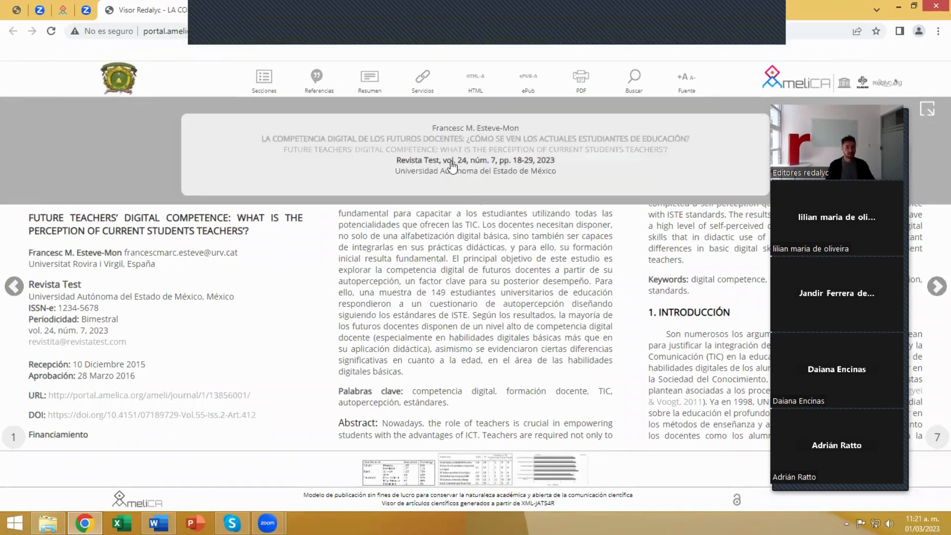
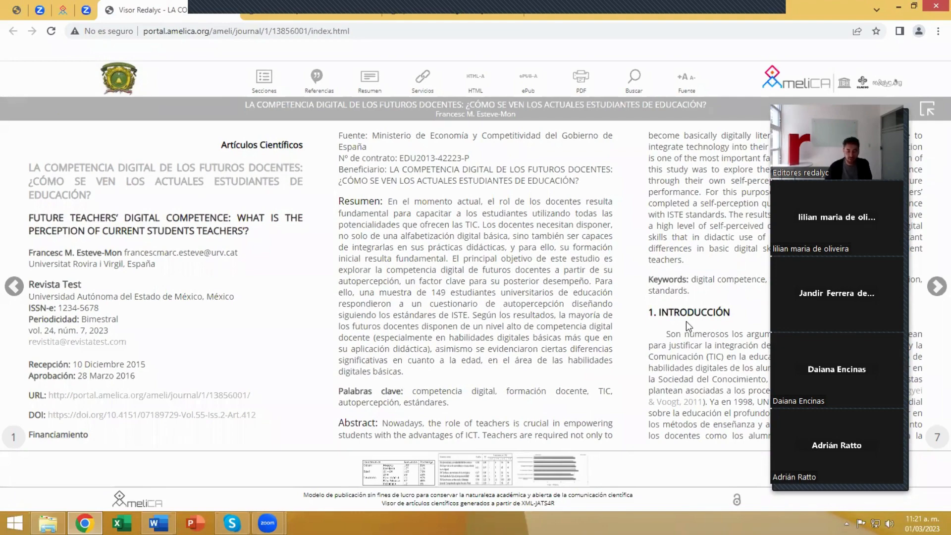
- Preview the linked references of the in-text citations in the Introduction, including those from 2011, 2013 and 2015
mouse_move(682, 406)
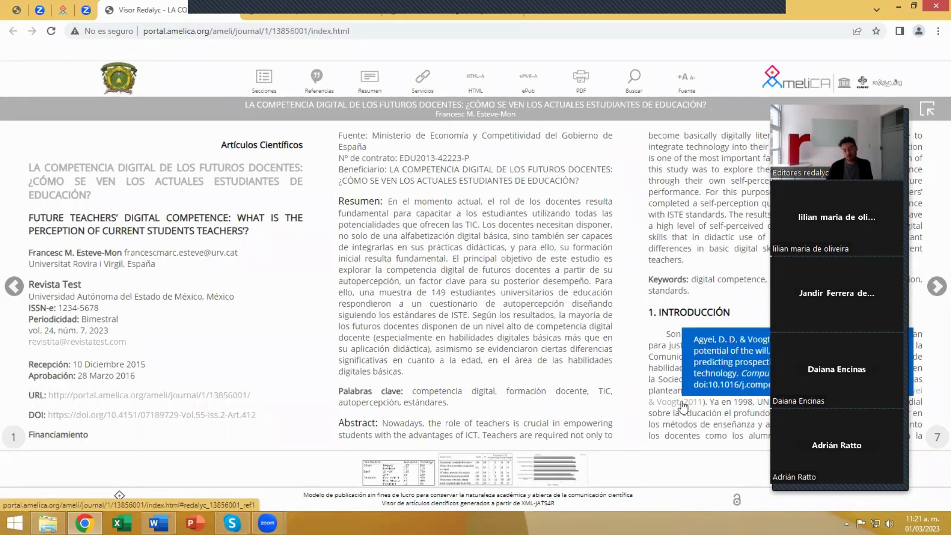
scroll(682, 406, down, 1)
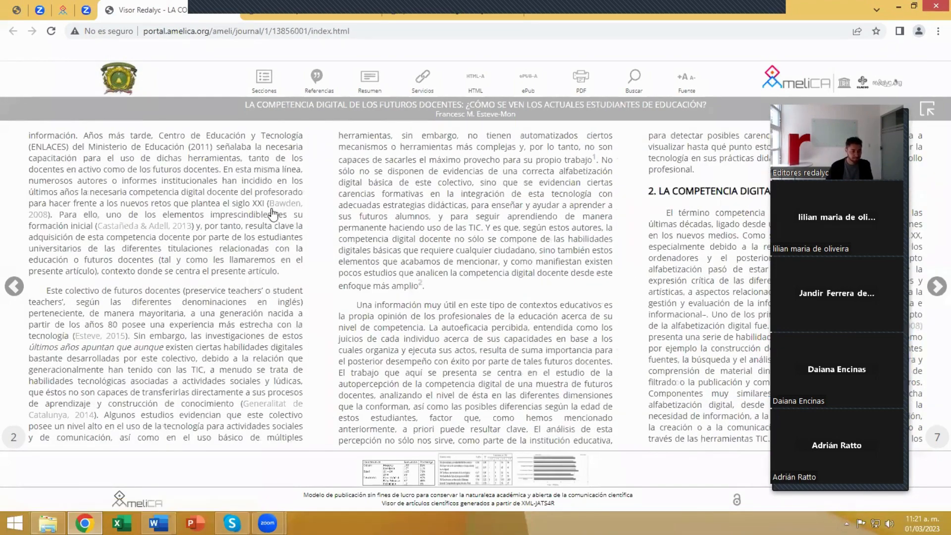
mouse_move(166, 230)
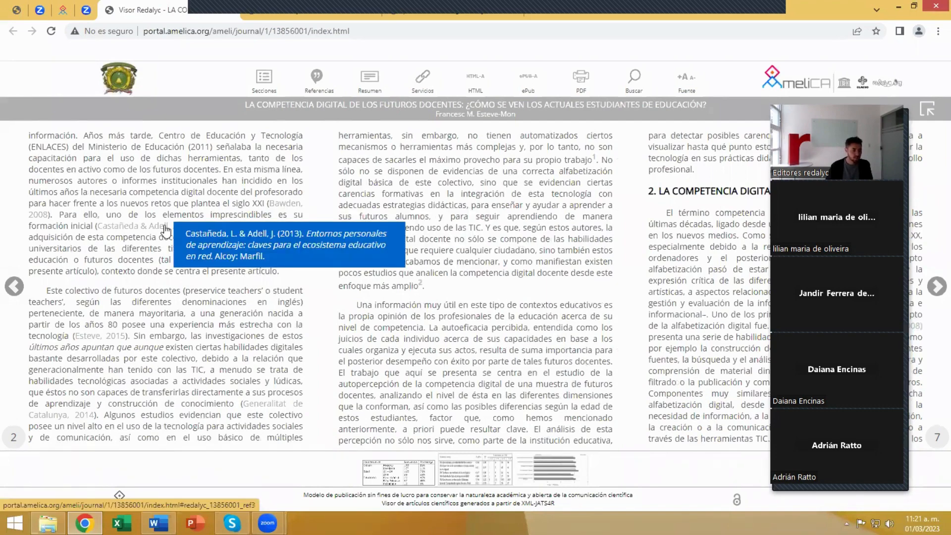
mouse_move(111, 340)
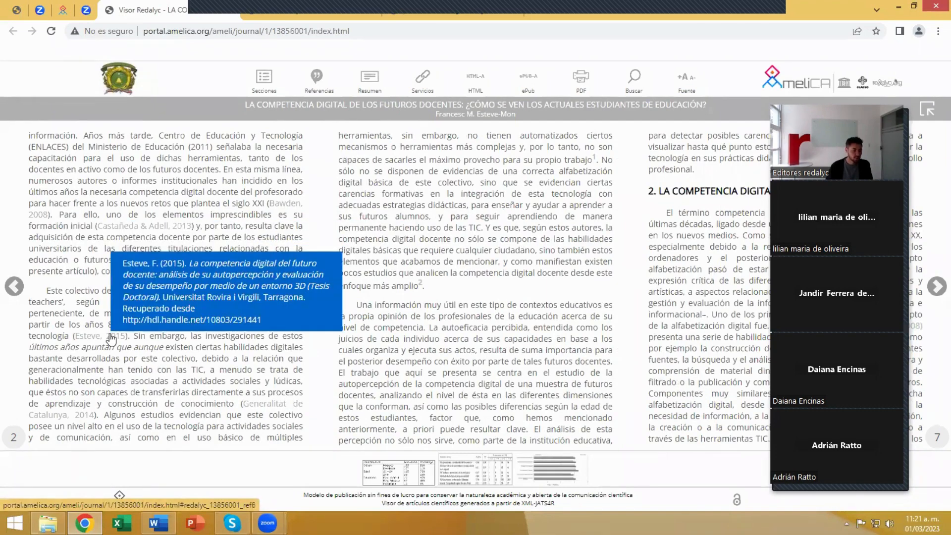
mouse_move(93, 420)
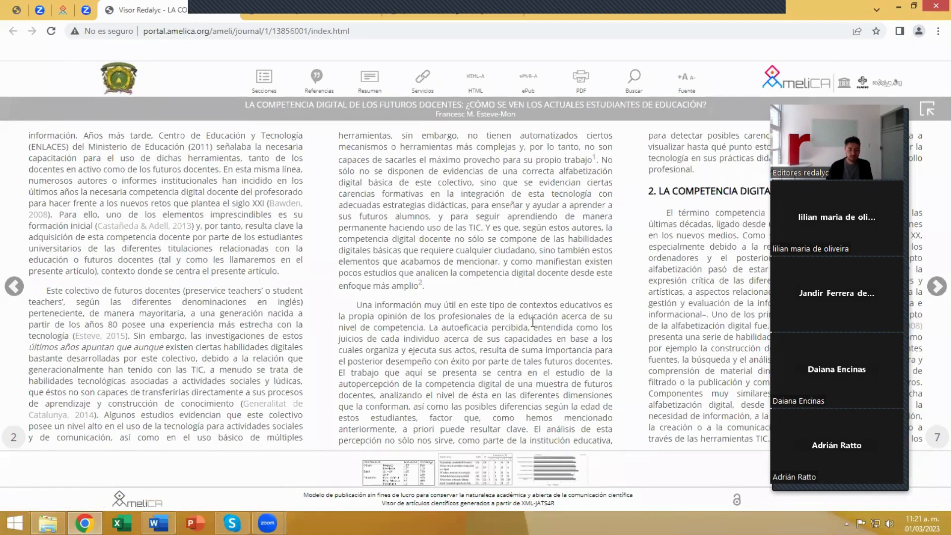
- Examine the block quote beginning "Otros modelos como, por ejemplo" on page 3 of the article
scroll(532, 322, down, 1)
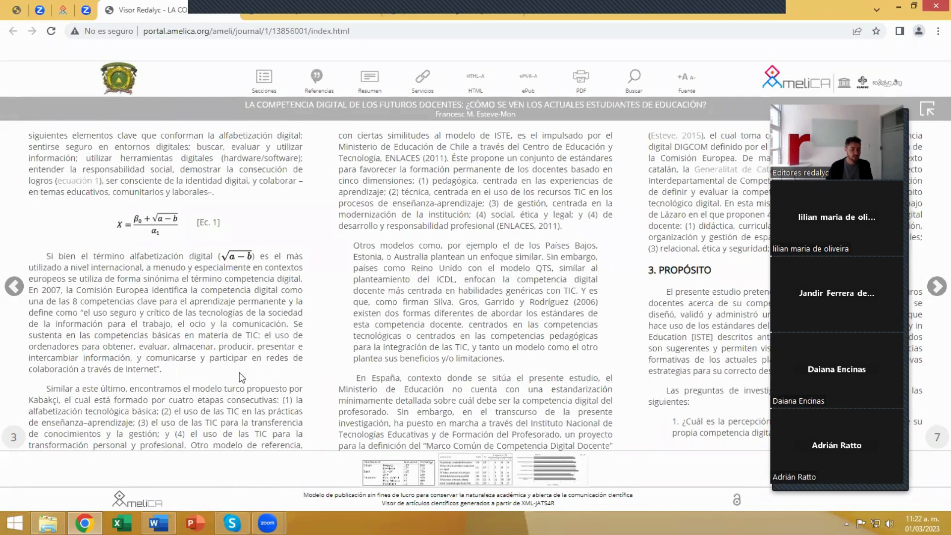
drag(355, 243, 483, 316)
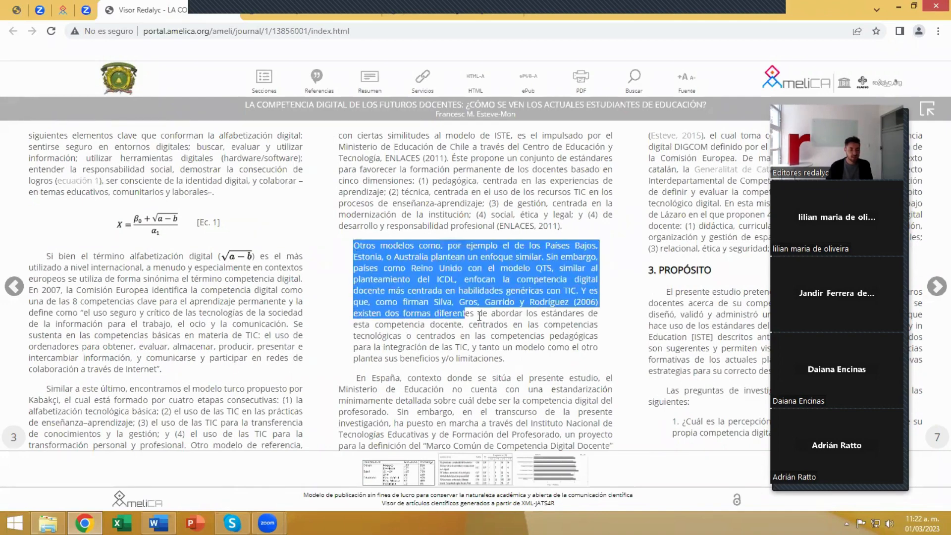
click(488, 357)
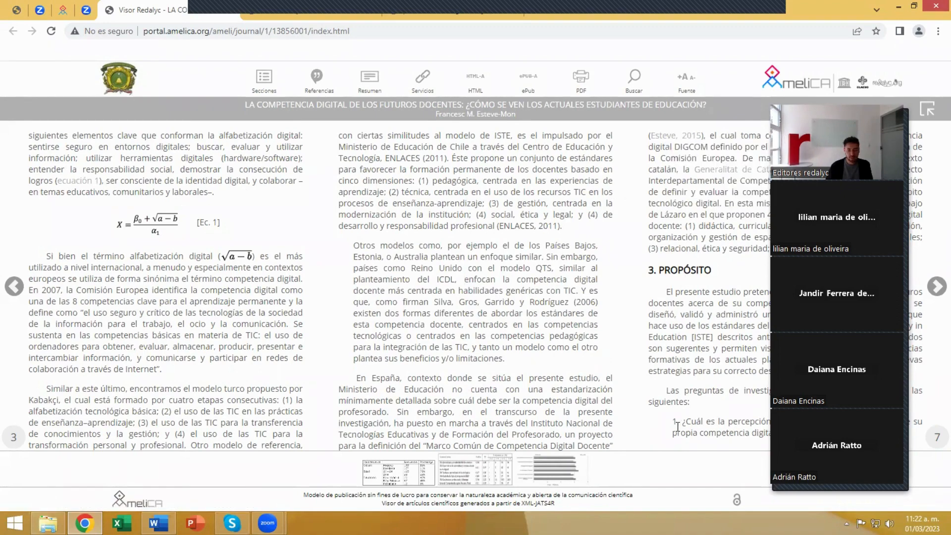
- Preview Tabla 1 from its in-text link on page 4, view the table enlarged, and close it
scroll(676, 426, down, 1)
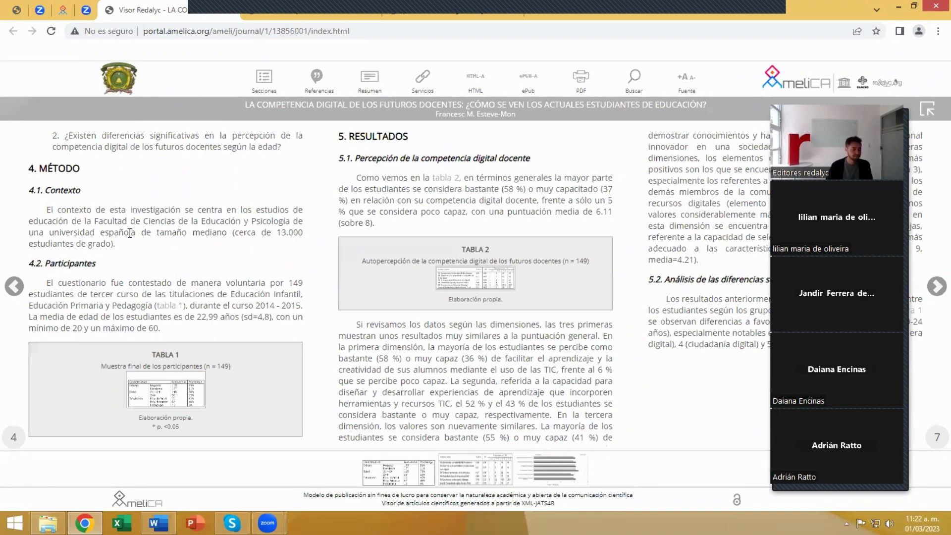
mouse_move(167, 308)
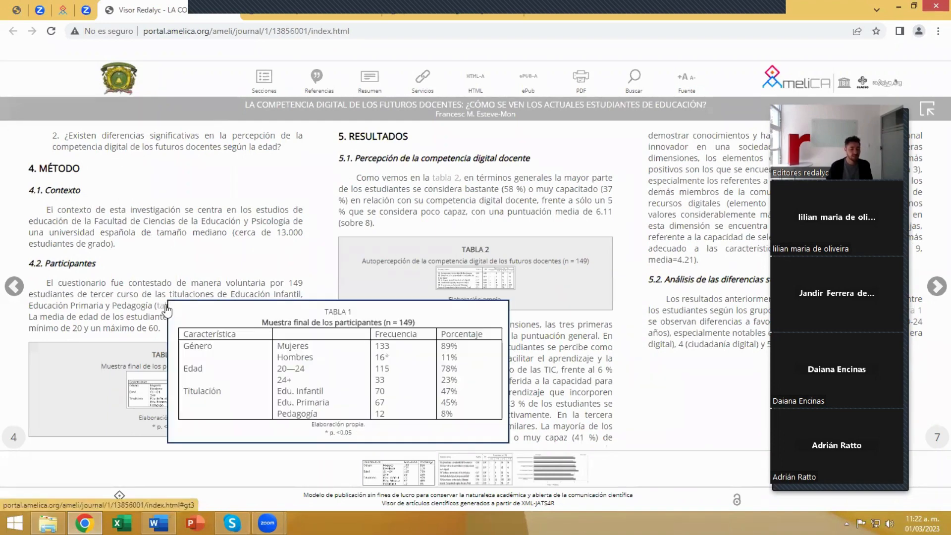
mouse_move(163, 388)
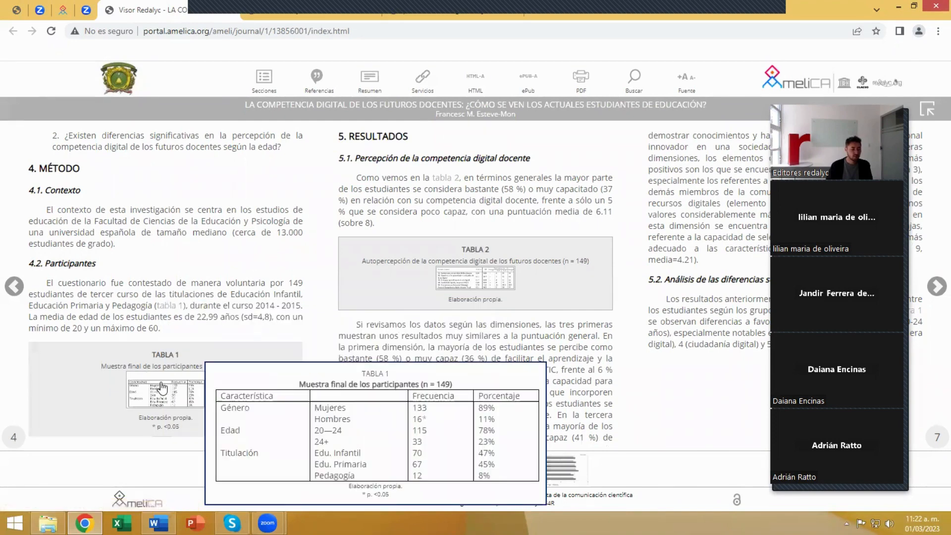
click(164, 388)
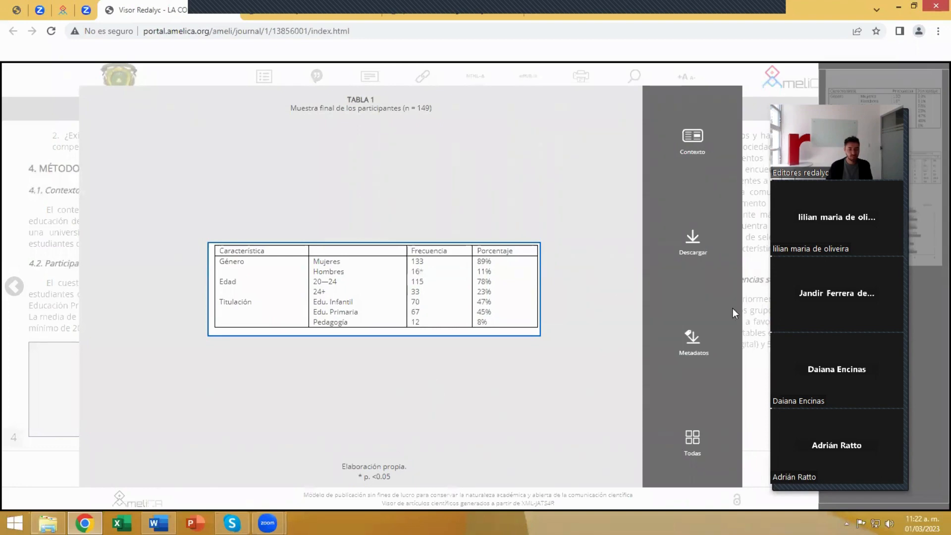
click(748, 299)
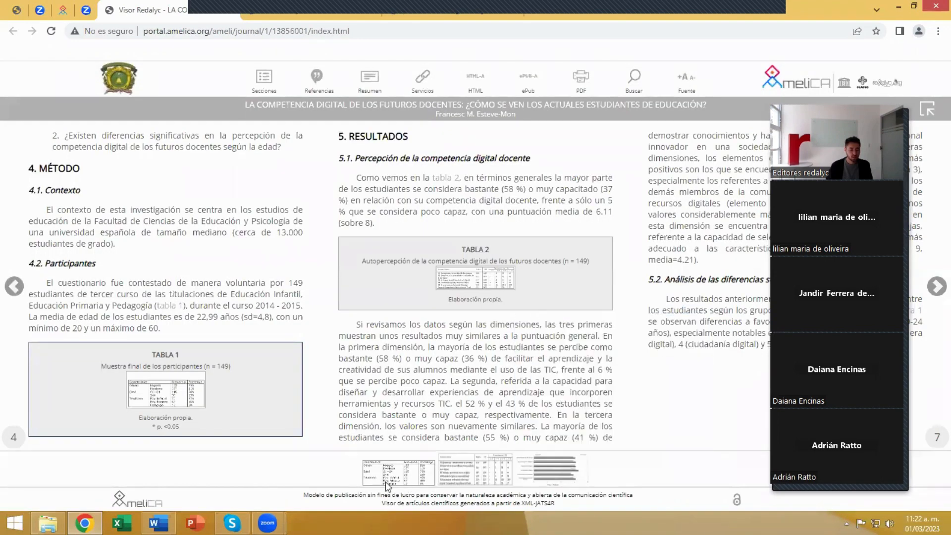
- Preview the article's table and figure thumbnails, then view Tabla 2 enlarged and check its in-text link
mouse_move(398, 479)
mouse_move(545, 473)
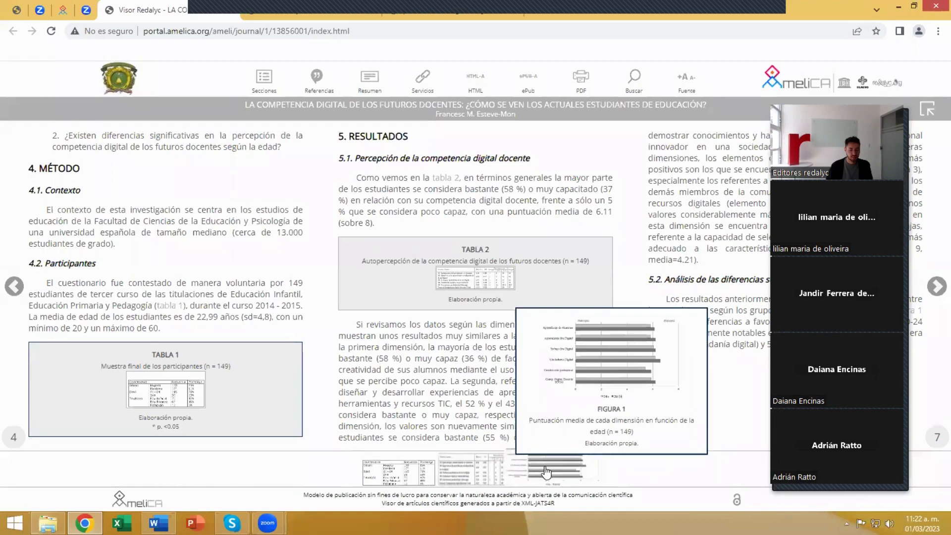
click(481, 278)
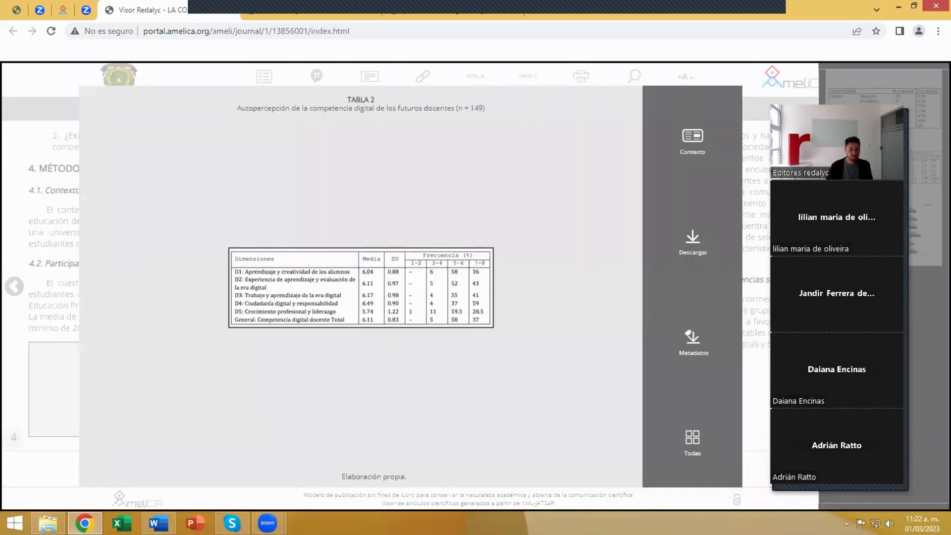
click(534, 186)
mouse_move(451, 184)
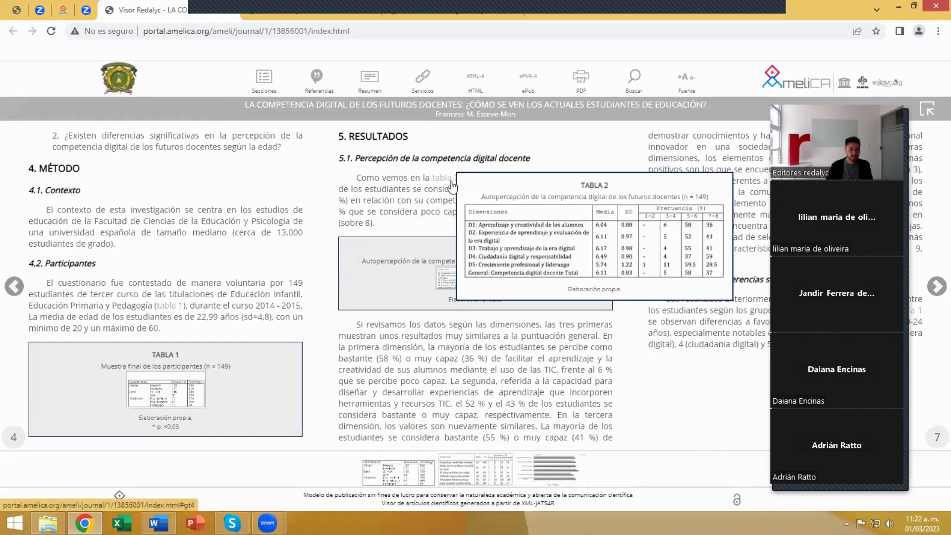
- View Figura 1 enlarged on page 5 of the article and close it
scroll(449, 361, down, 1)
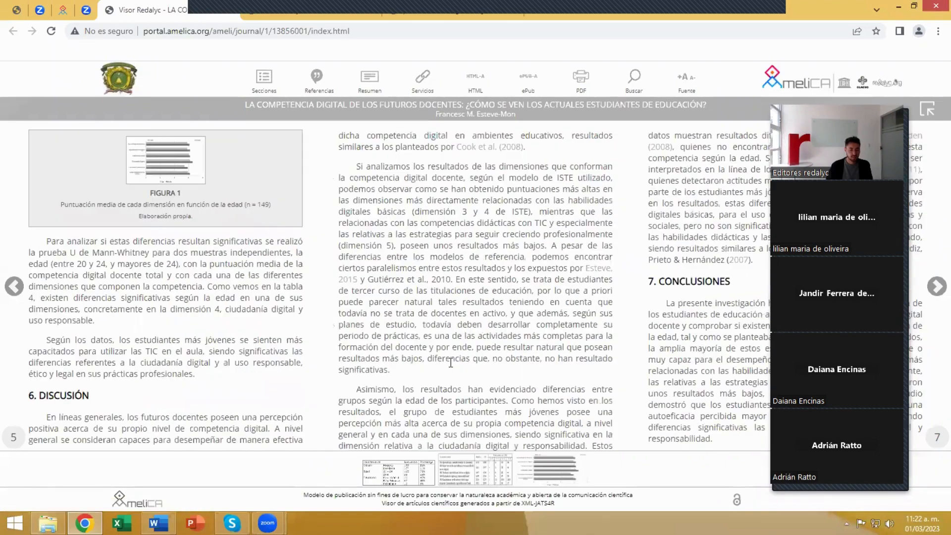
click(239, 213)
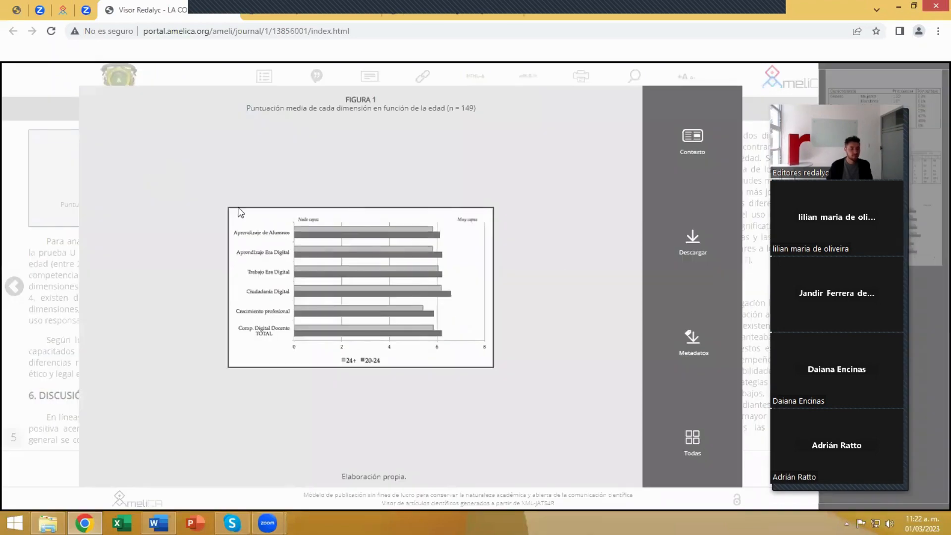
click(750, 243)
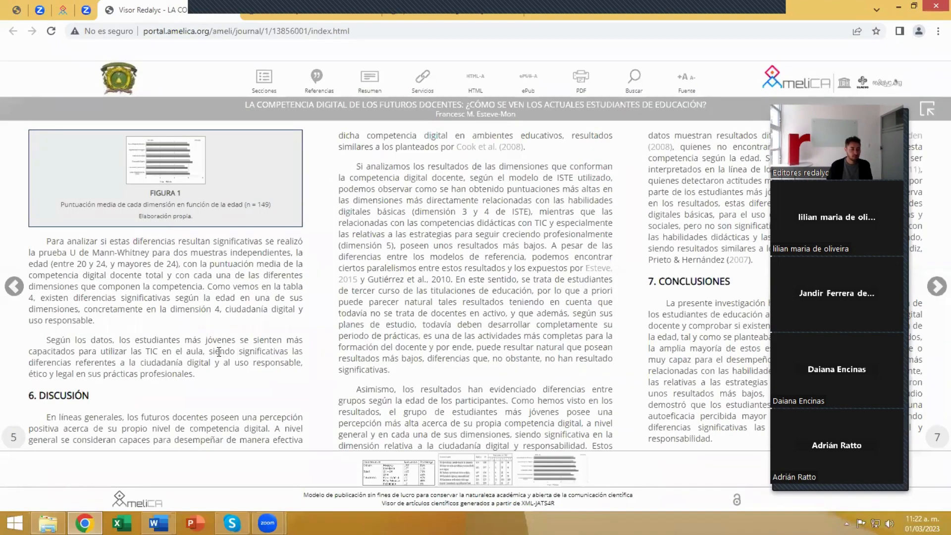
- Preview Figura 1 from its in-text link on page 4, check the references and notes on the final pages, and close the viewer
scroll(219, 351, up, 1)
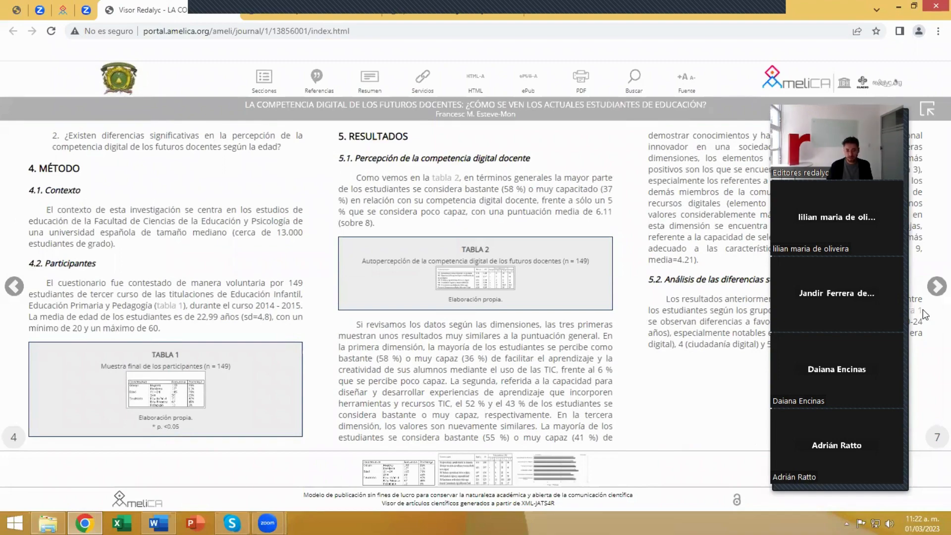
mouse_move(921, 315)
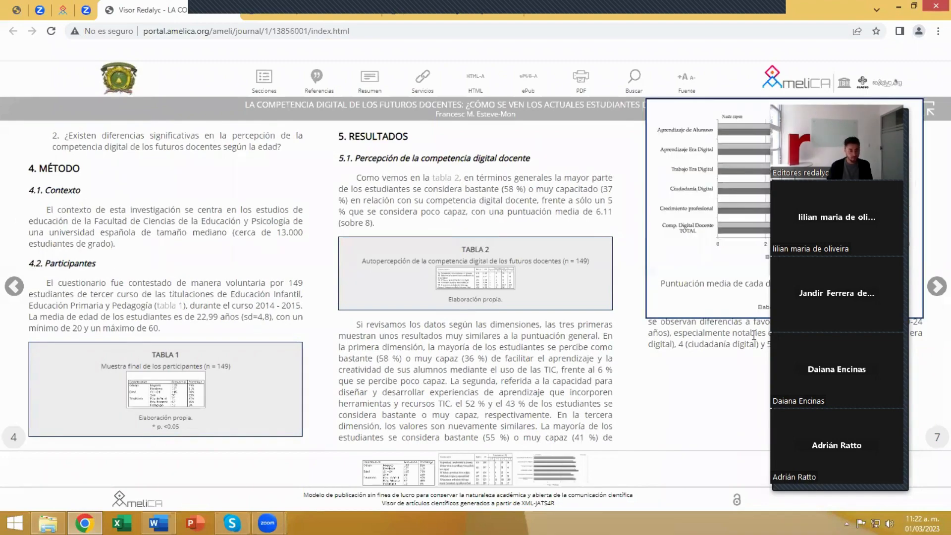
scroll(458, 335, down, 1)
scroll(473, 230, down, 1)
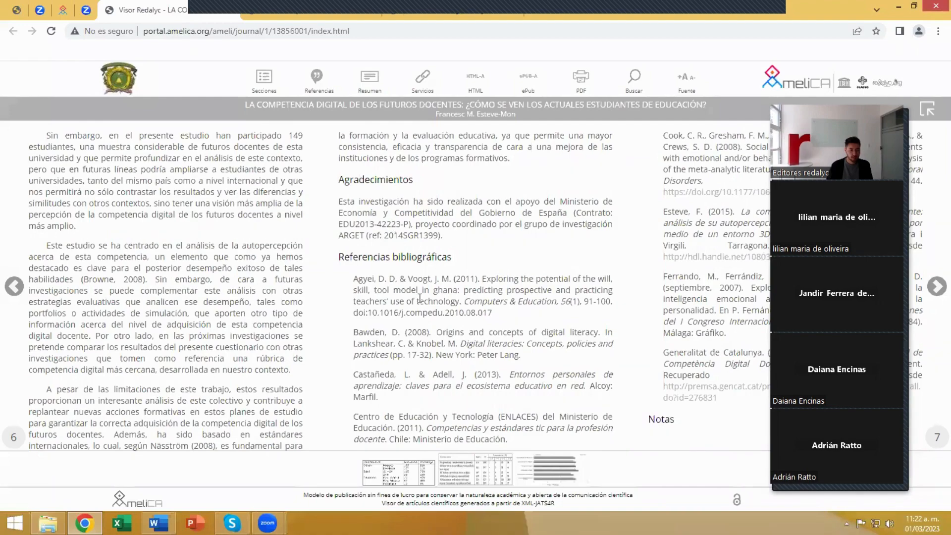
scroll(419, 299, down, 1)
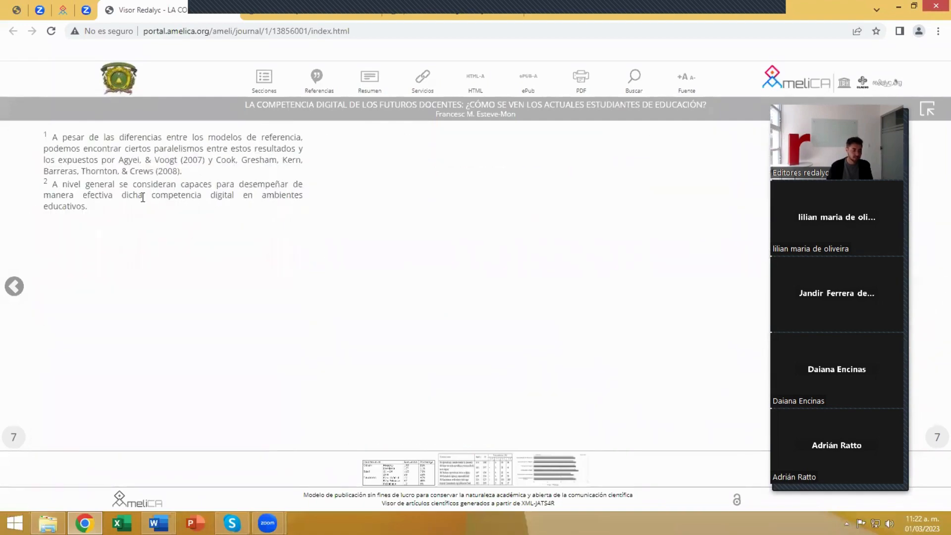
scroll(143, 198, up, 6)
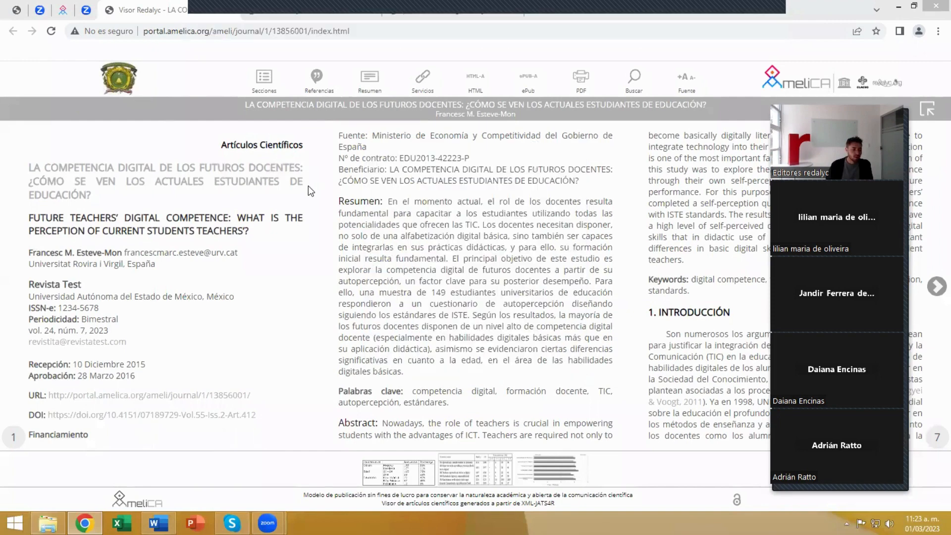
click(231, 11)
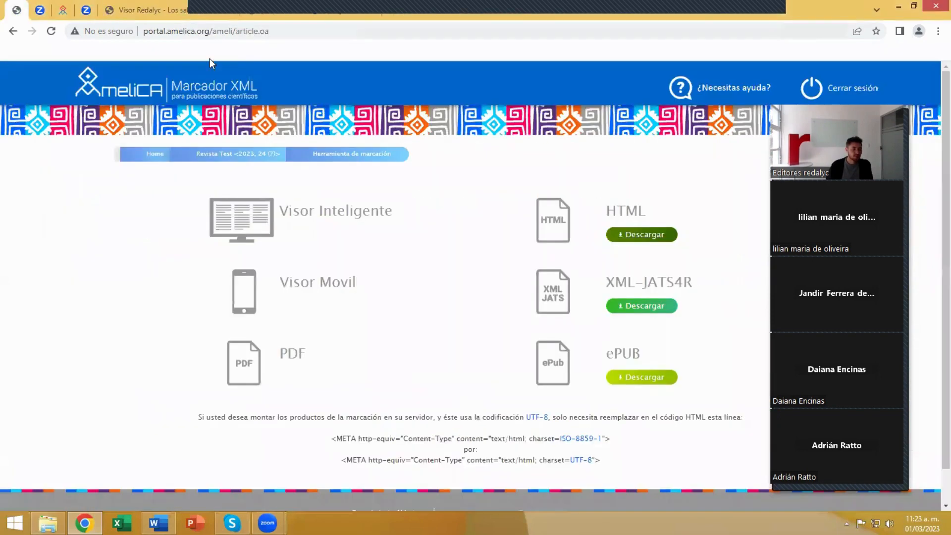
- Open the article in the Visor Movil and expand and collapse its sections 1. Introducción and 4. Método
click(299, 285)
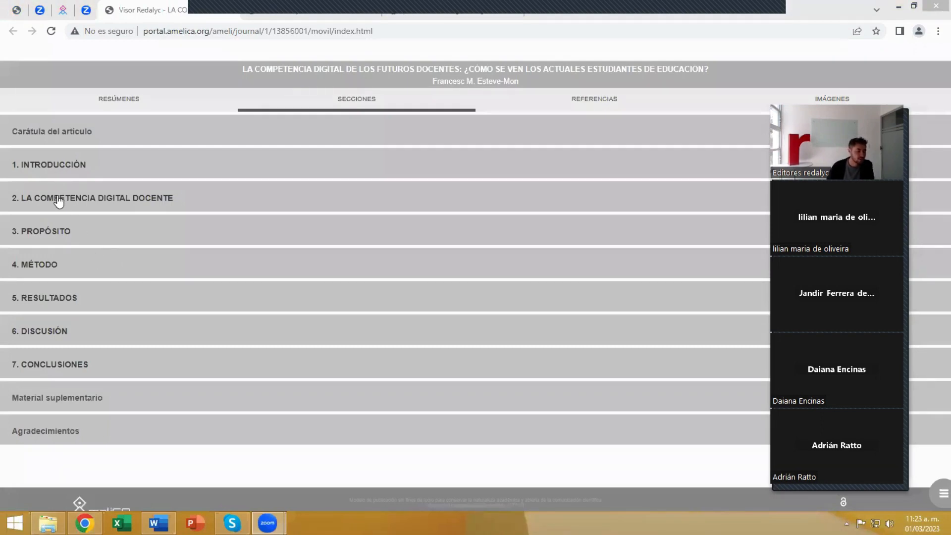
click(58, 165)
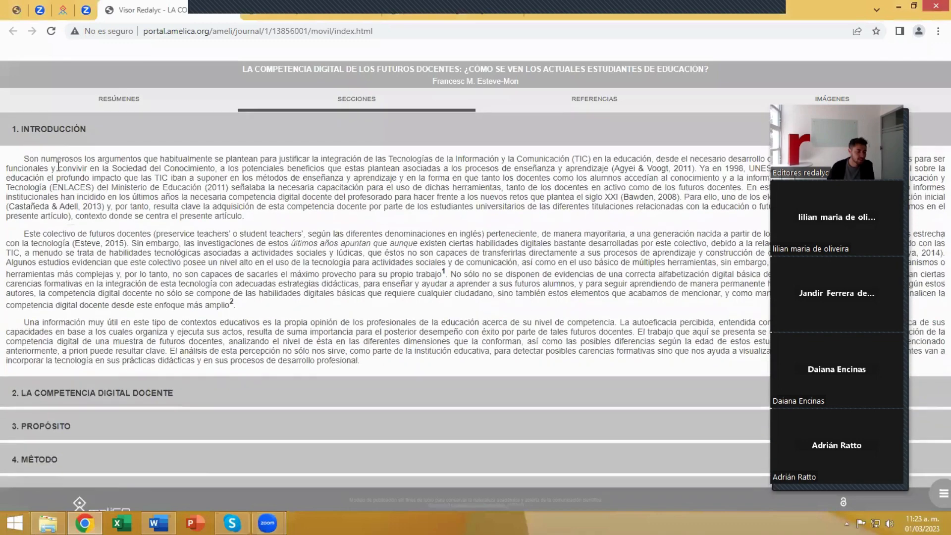
click(58, 136)
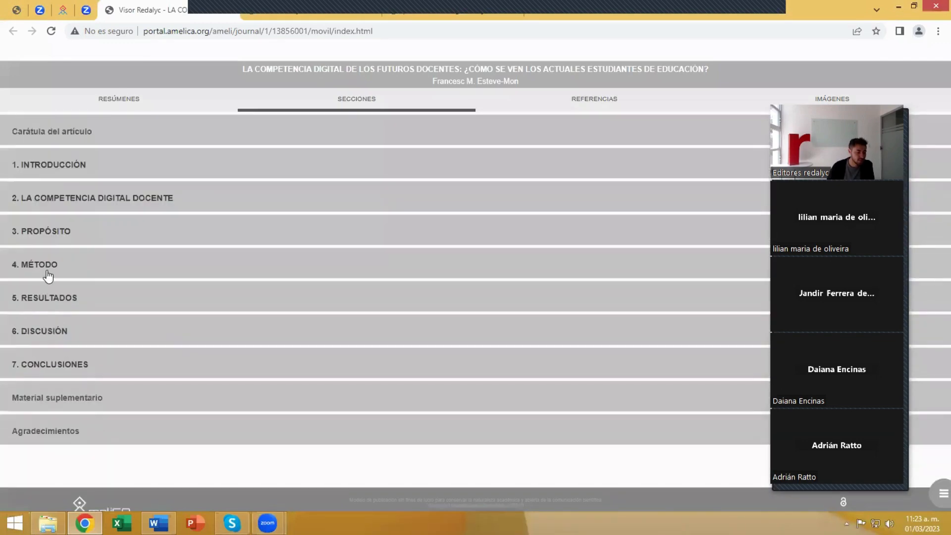
click(48, 276)
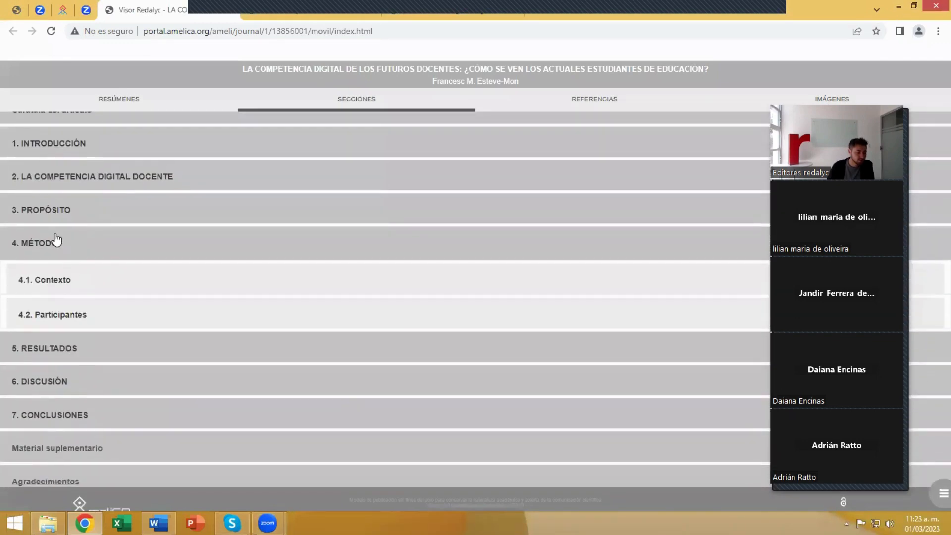
click(56, 240)
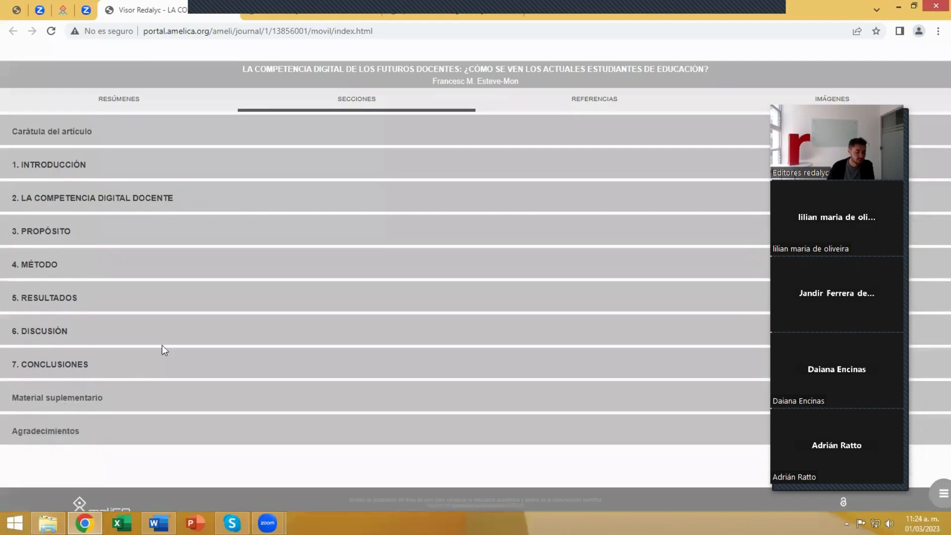
- Check the abstracts, references, notes and images of the article in the mobile viewer, and close it
click(138, 109)
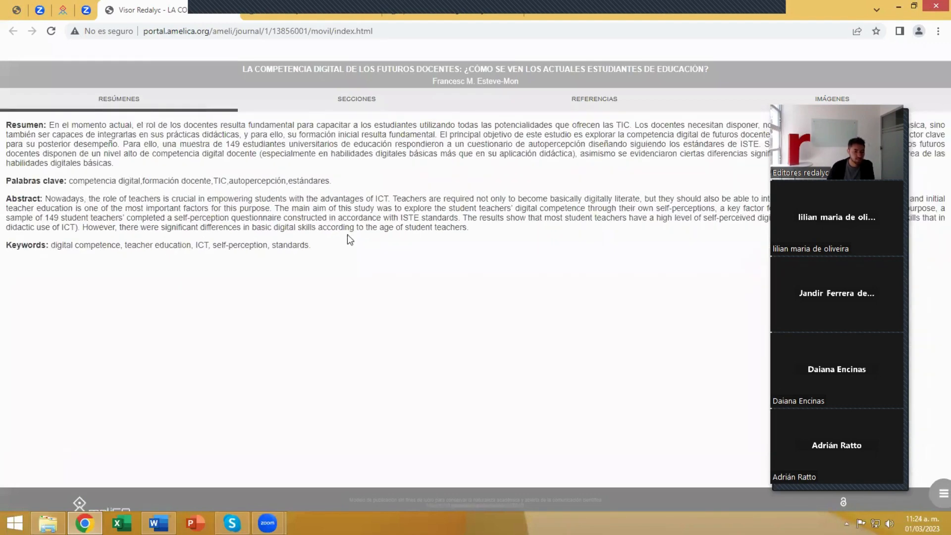
click(591, 105)
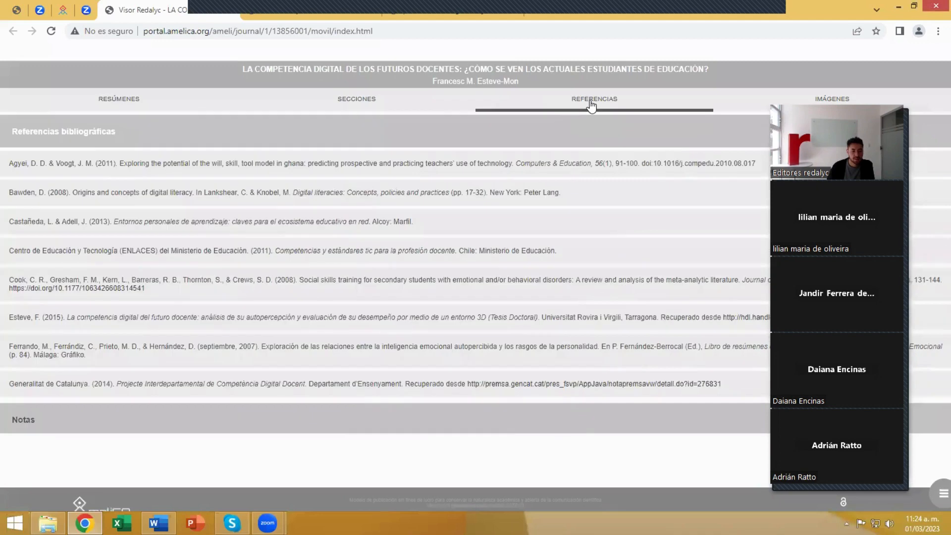
click(19, 420)
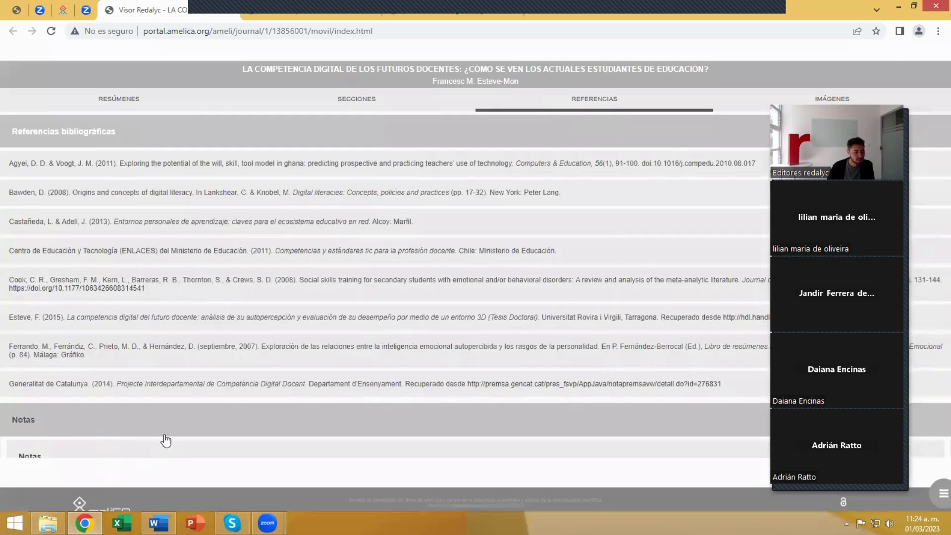
click(30, 458)
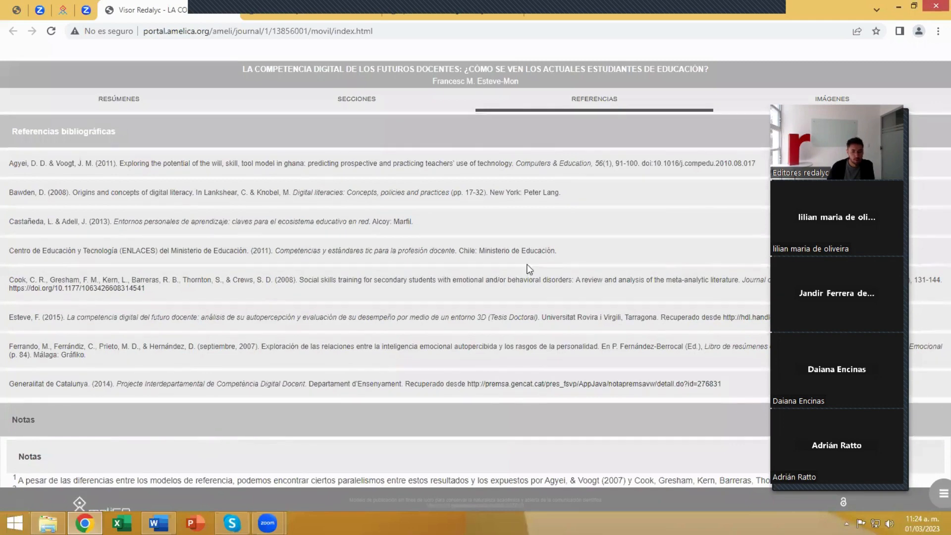
click(832, 99)
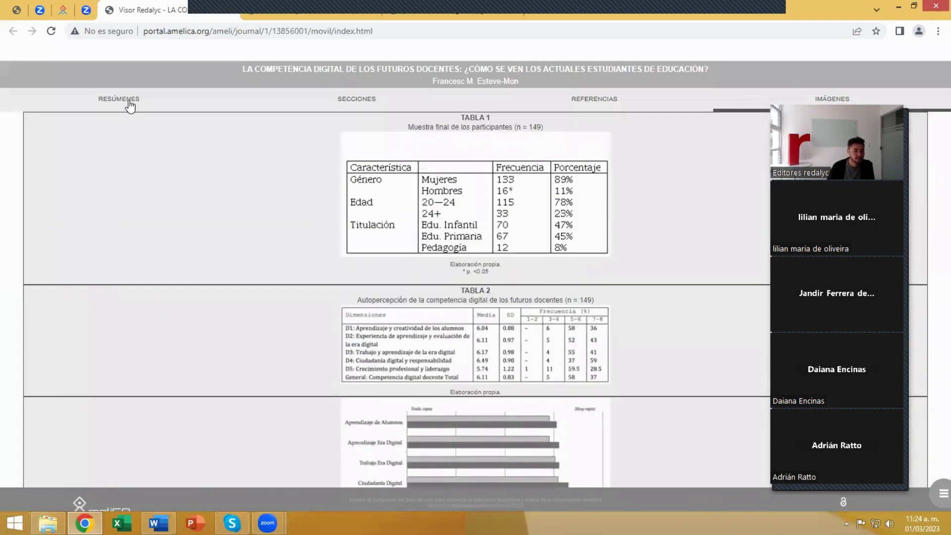
click(234, 11)
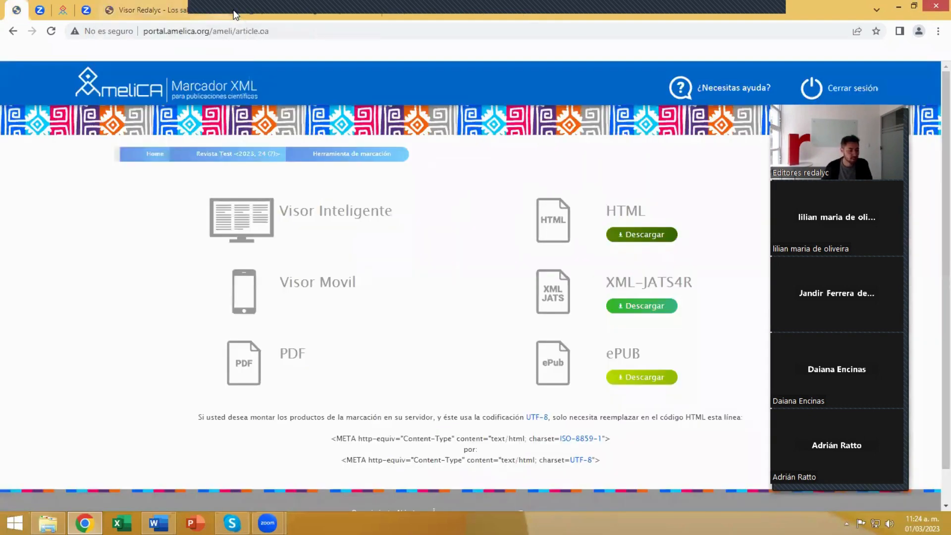
- Open the article's HTML version and examine its front matter, abstracts, introduction and equation 1
click(554, 223)
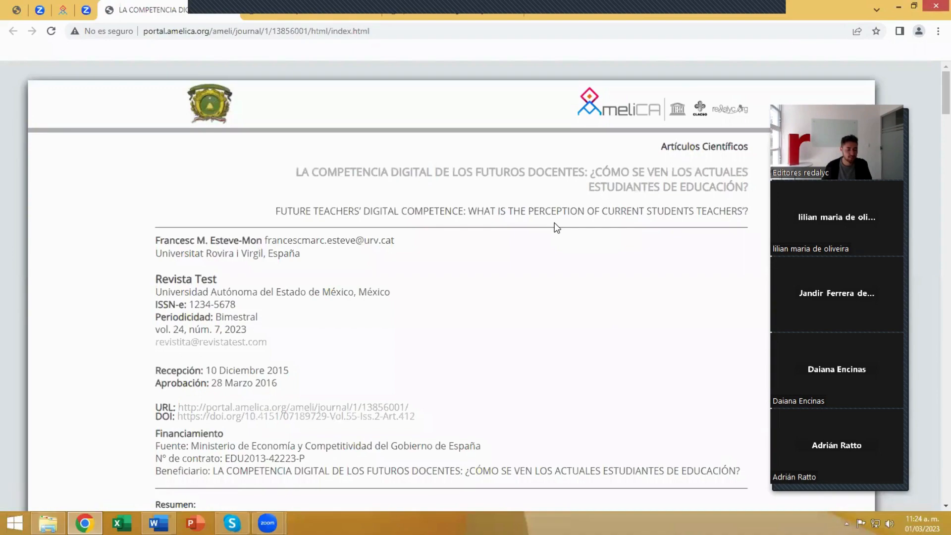
scroll(554, 227, down, 3)
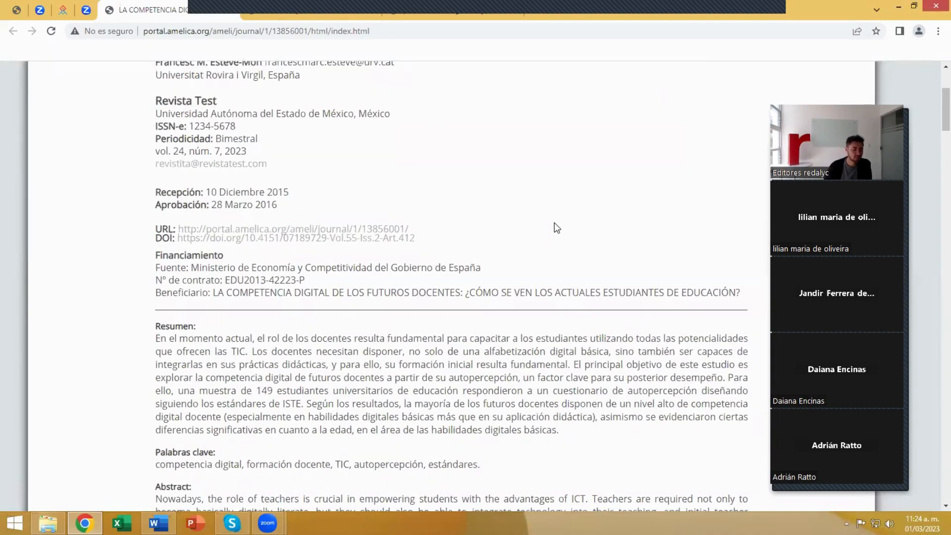
scroll(554, 222, up, 1)
scroll(333, 208, down, 8)
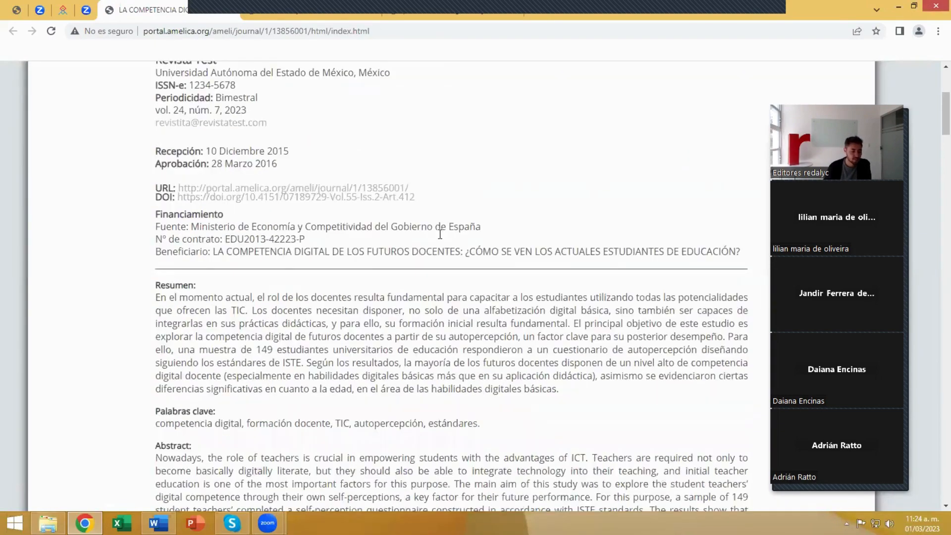
scroll(345, 281, down, 2)
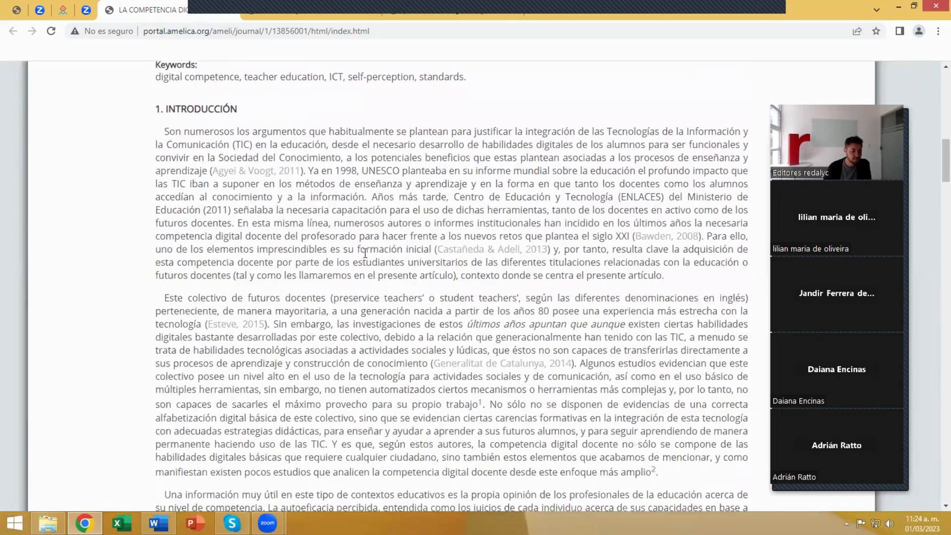
scroll(511, 243, down, 4)
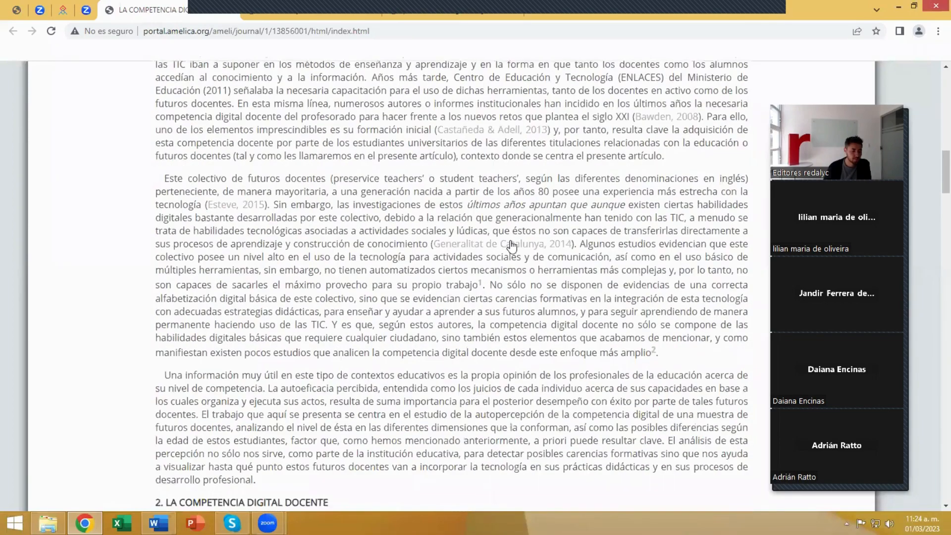
scroll(512, 246, down, 7)
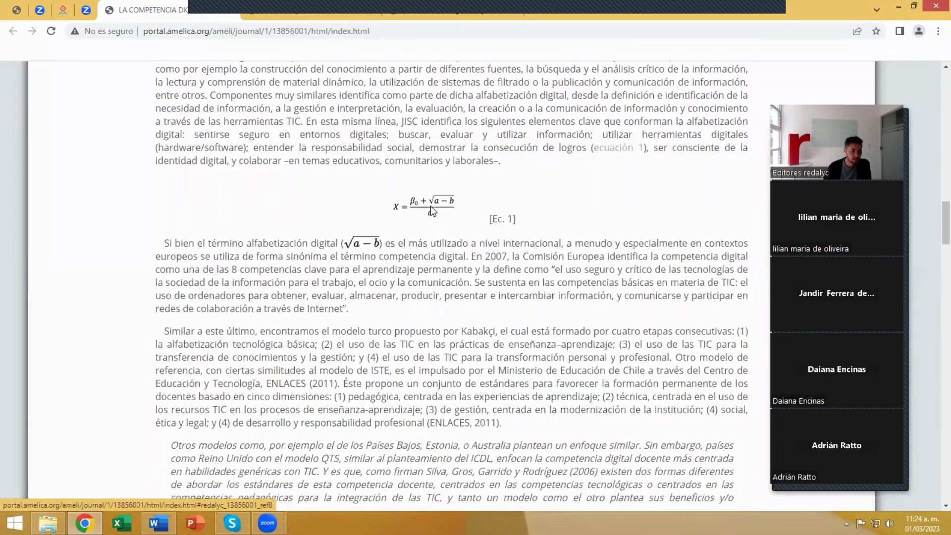
- Examine the block quote beginning "Otros modelos como", the numbered research questions and Tabla 1 in the HTML version
scroll(386, 266, down, 4)
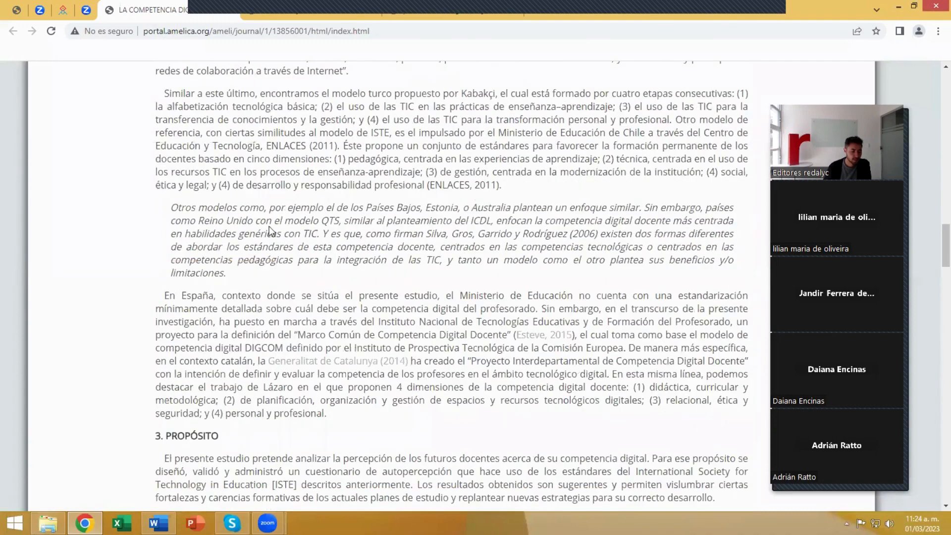
drag(232, 221, 461, 283)
click(462, 281)
scroll(463, 282, down, 4)
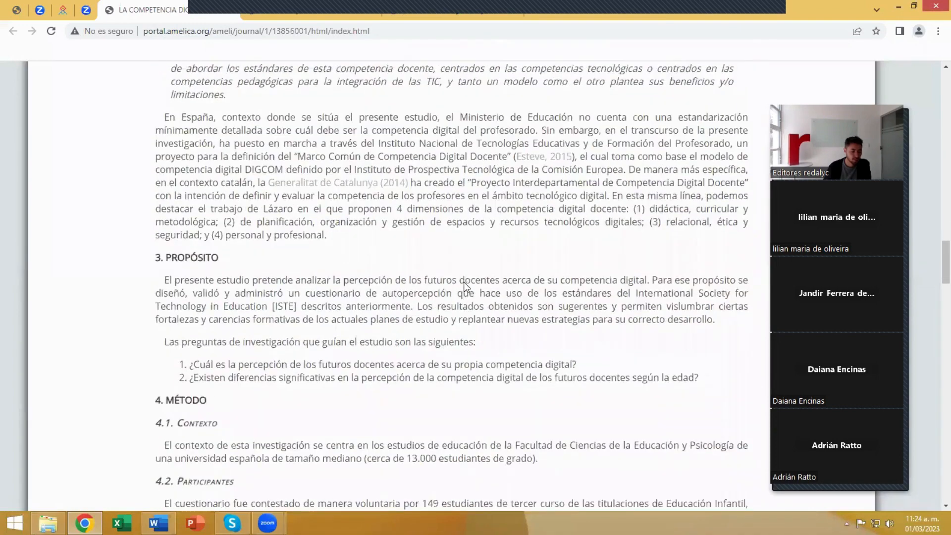
scroll(274, 318, down, 3)
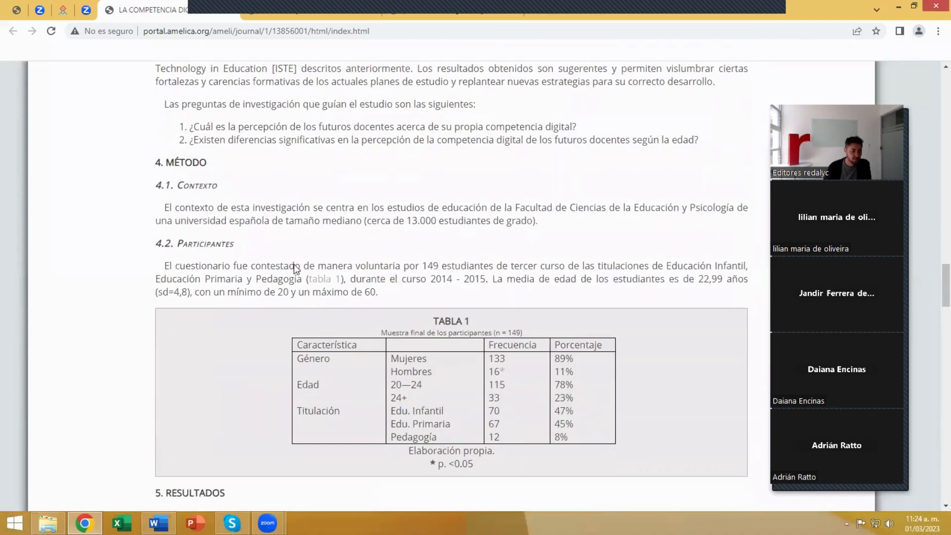
scroll(487, 292, down, 5)
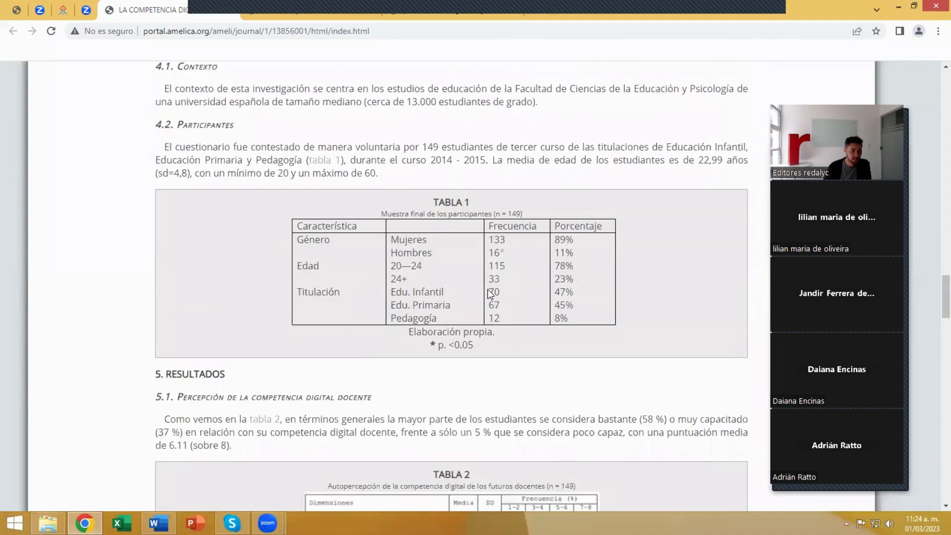
- Check Figura 1, the bibliographic references and the notes in the HTML version, and return to the article's title
scroll(488, 289, down, 15)
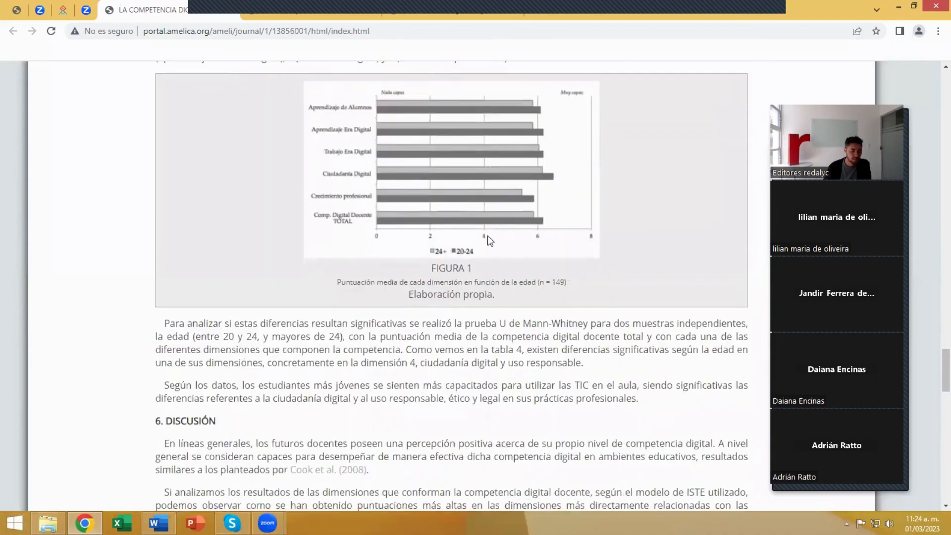
scroll(488, 237, down, 15)
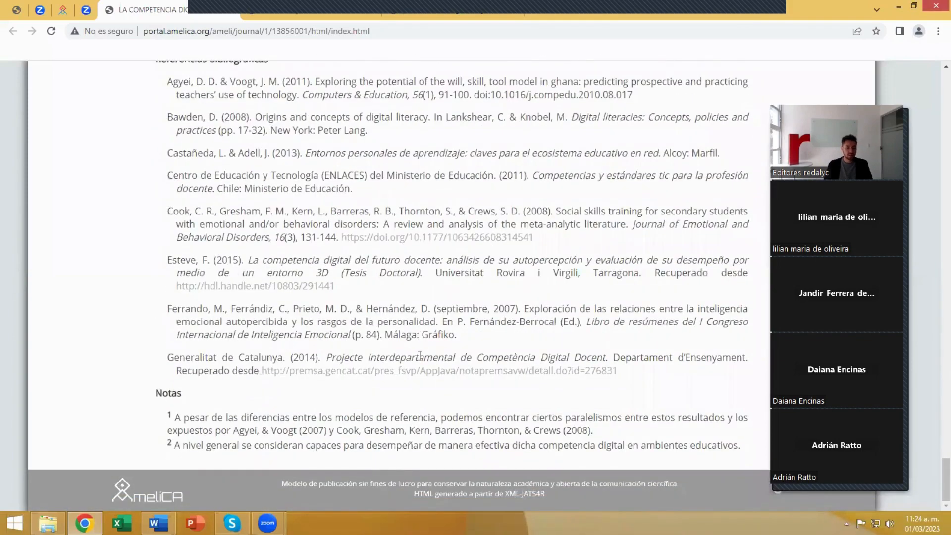
scroll(420, 355, up, 1)
scroll(420, 355, up, 20)
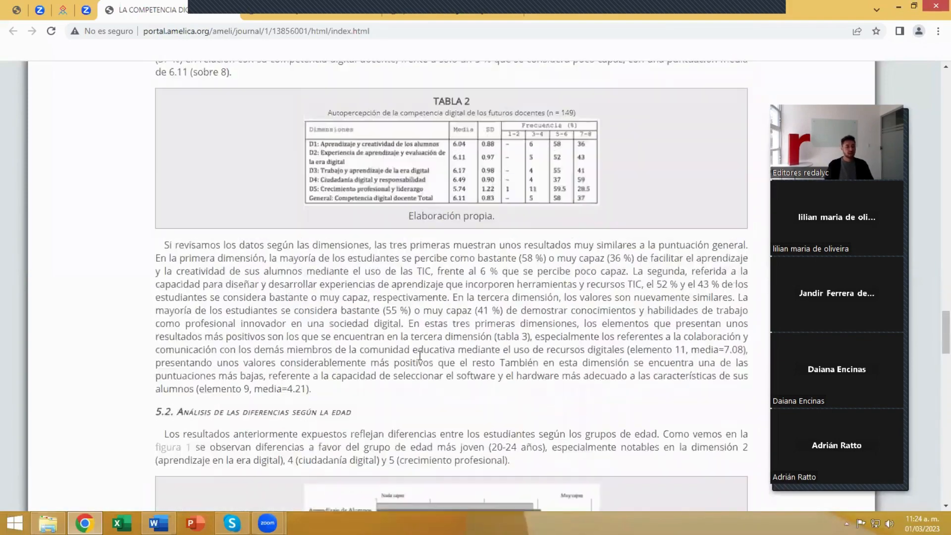
scroll(420, 355, up, 20)
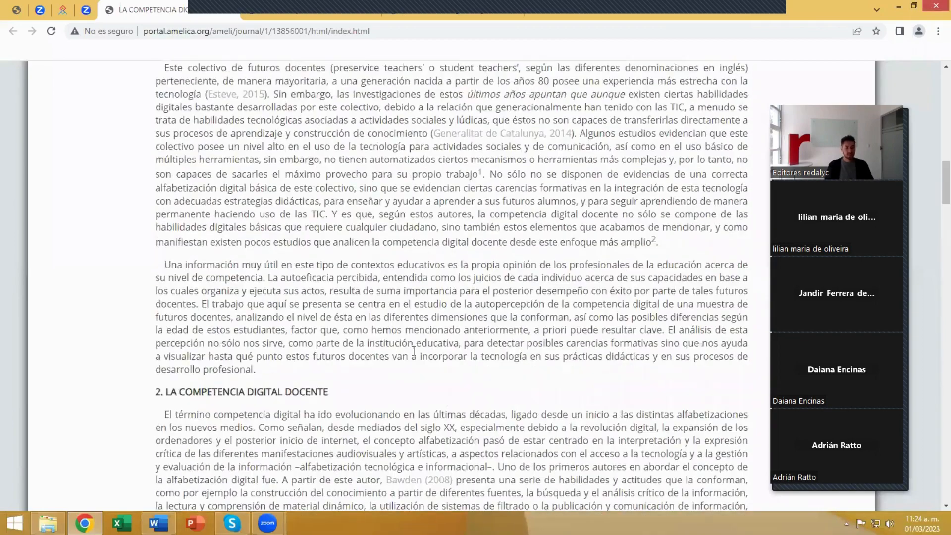
scroll(413, 350, up, 10)
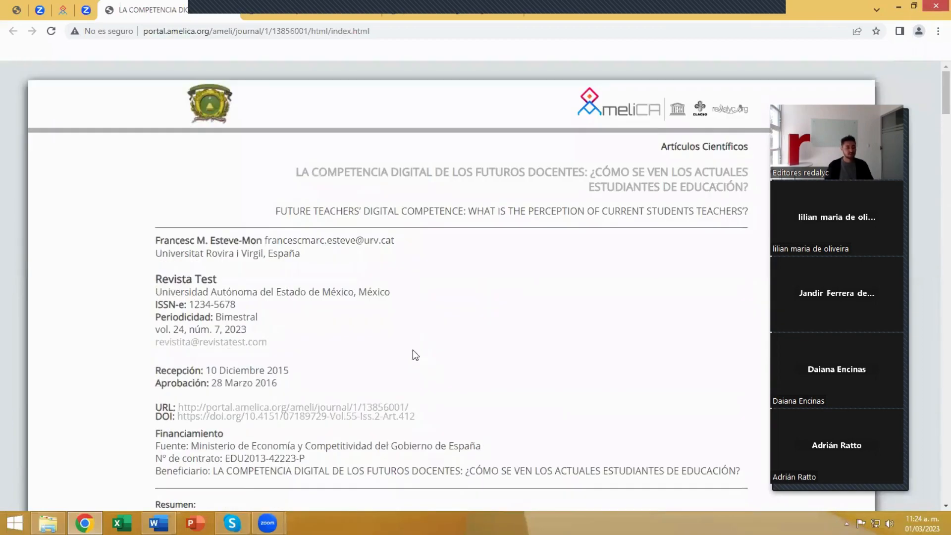
- Close the HTML version and go back to the Revista Test 2023, 24 (7) issue page with its article list and export options
click(230, 14)
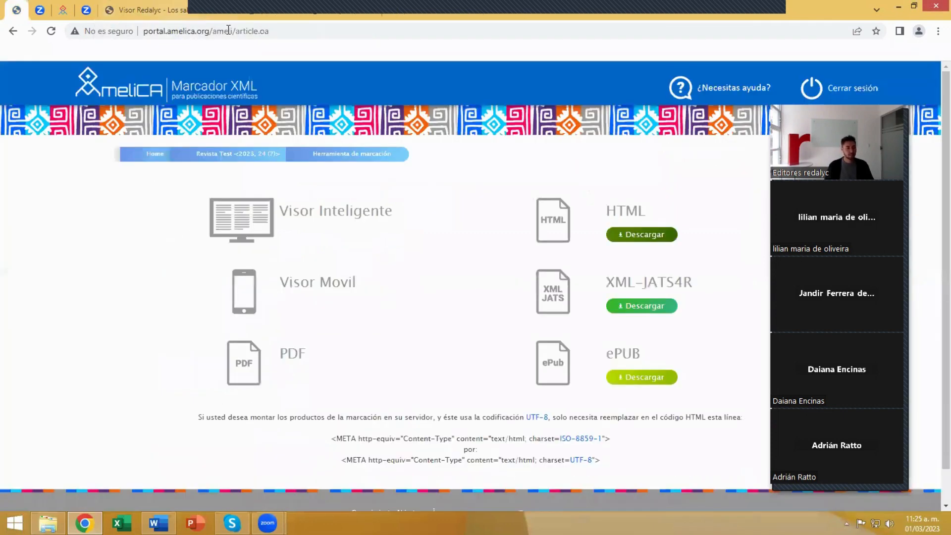
click(247, 156)
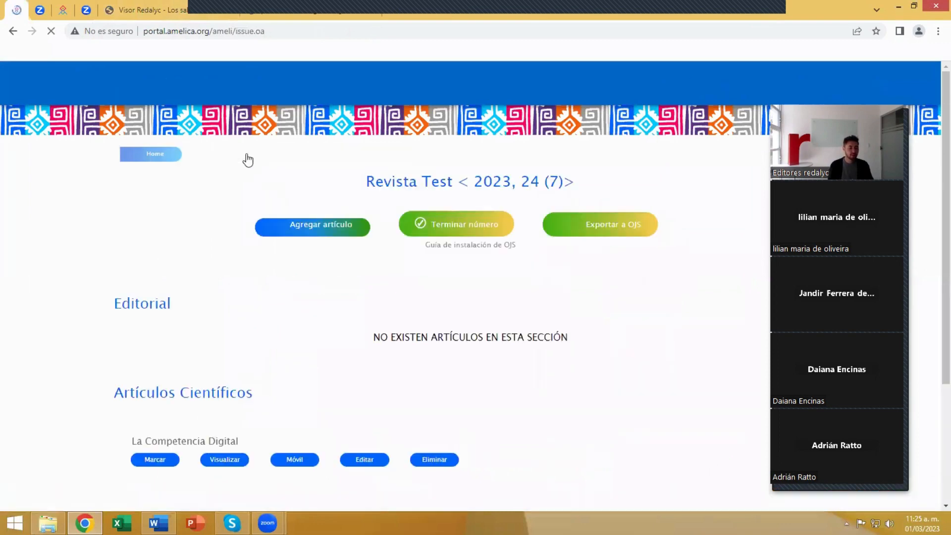
scroll(298, 317, down, 2)
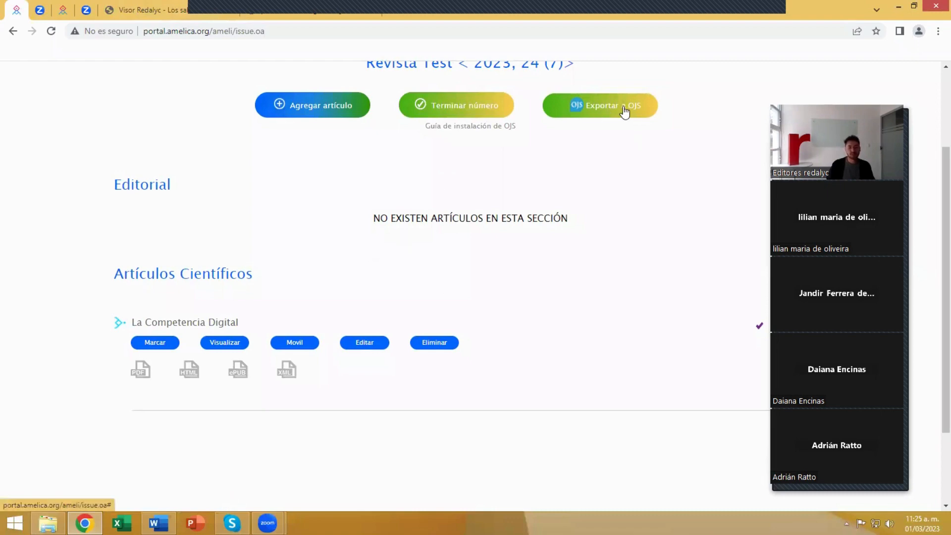
- Leave the 2023, 24 (7) issue and return to the marker's home page with Revista Test's list of issues
scroll(446, 287, up, 2)
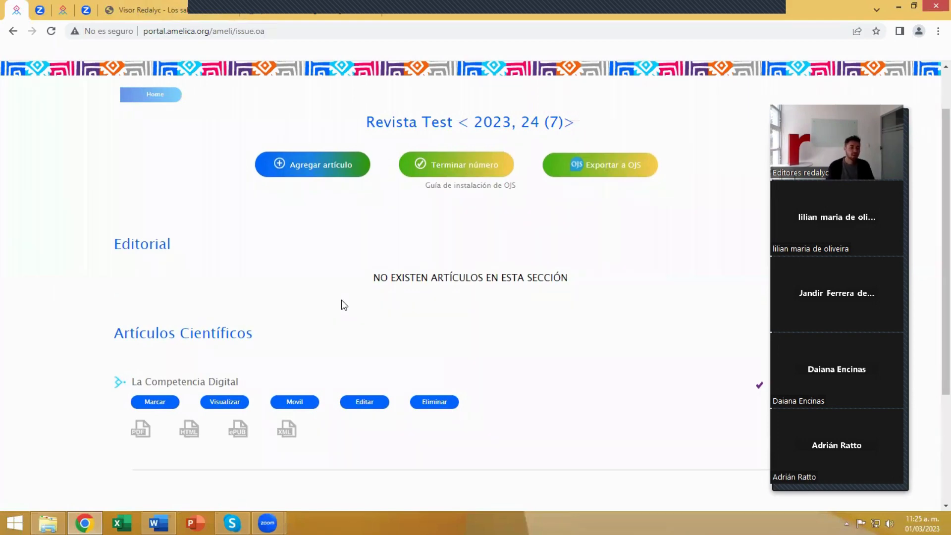
click(159, 96)
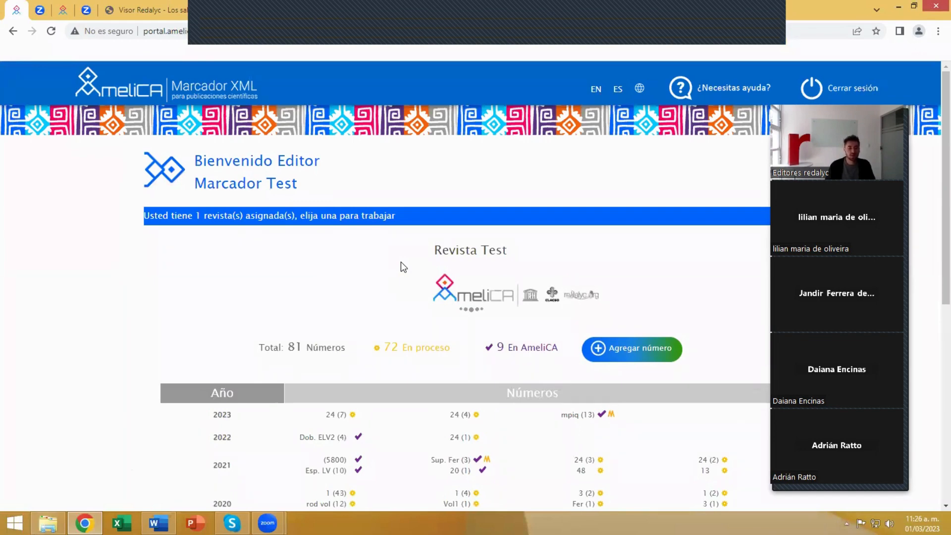
click(216, 23)
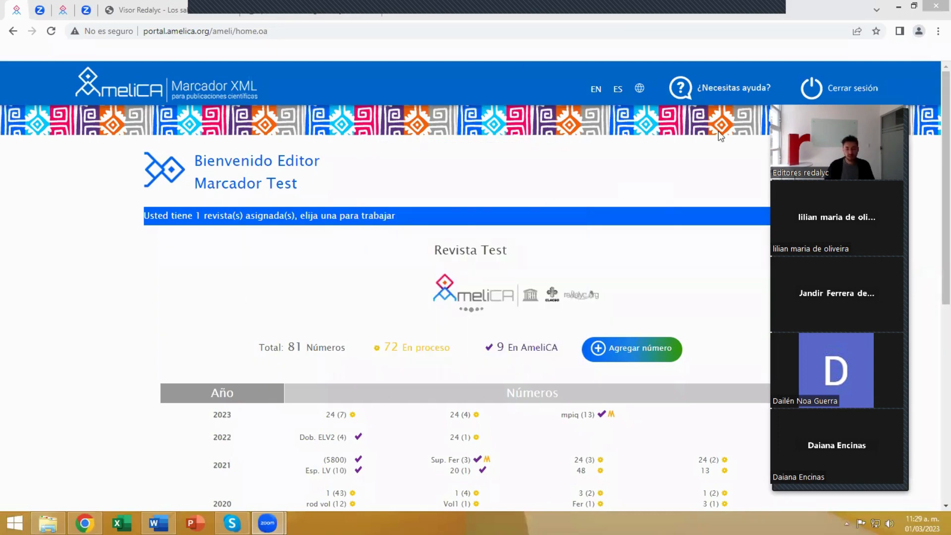
- Open the marker's help site and look through its Videotutoriales section, from article preparation to the download zone
click(719, 91)
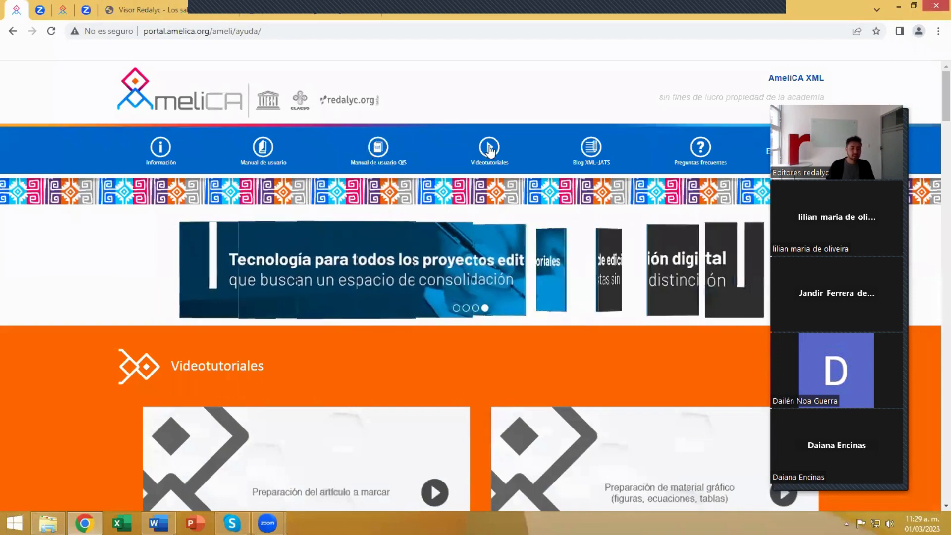
scroll(317, 260, down, 2)
scroll(318, 259, down, 2)
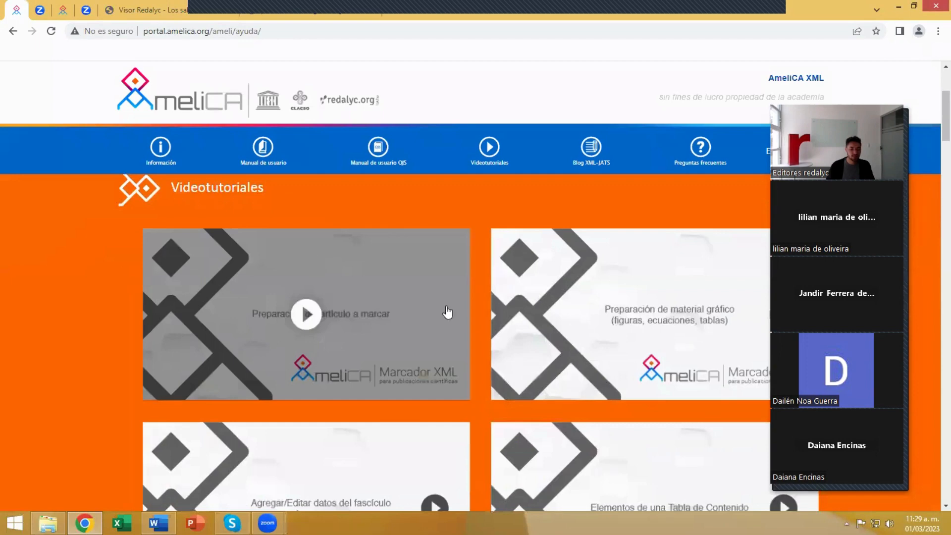
scroll(569, 307, down, 1)
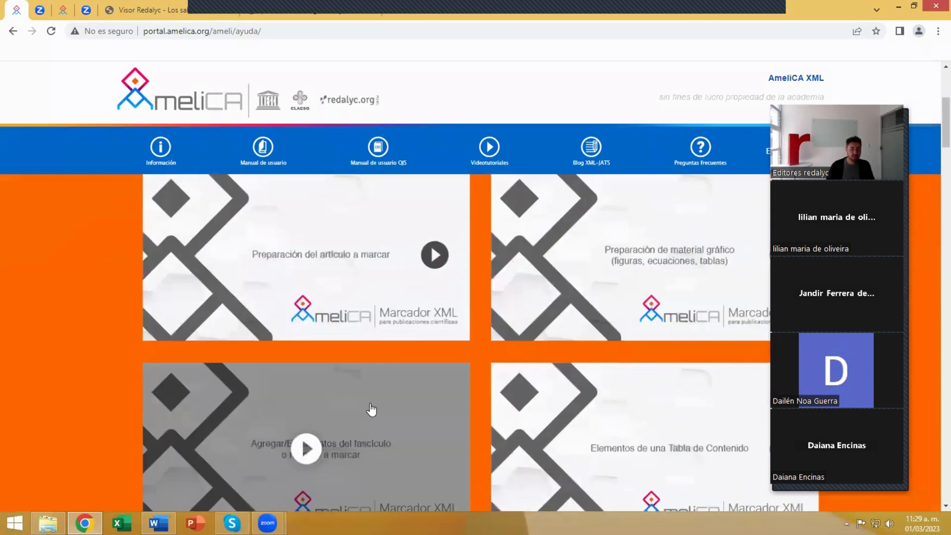
scroll(568, 413, down, 1)
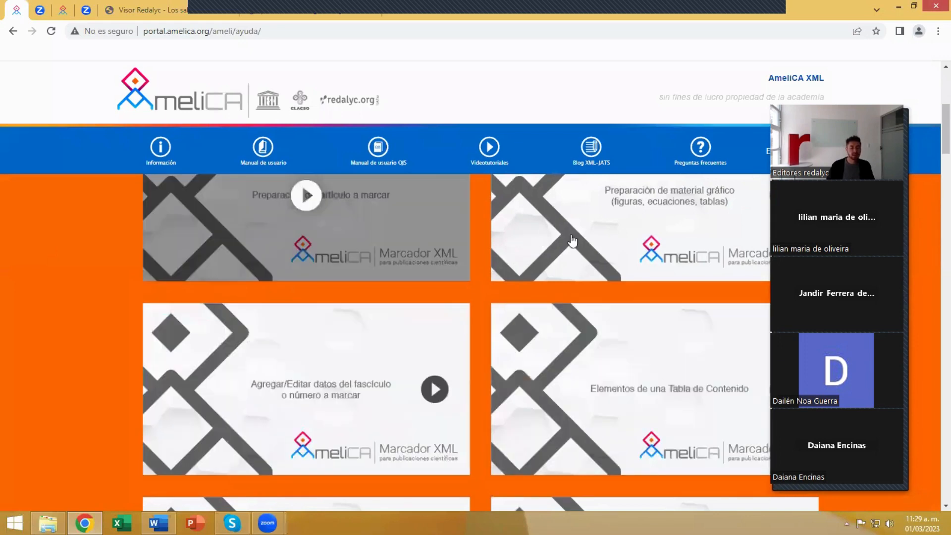
scroll(545, 391, down, 5)
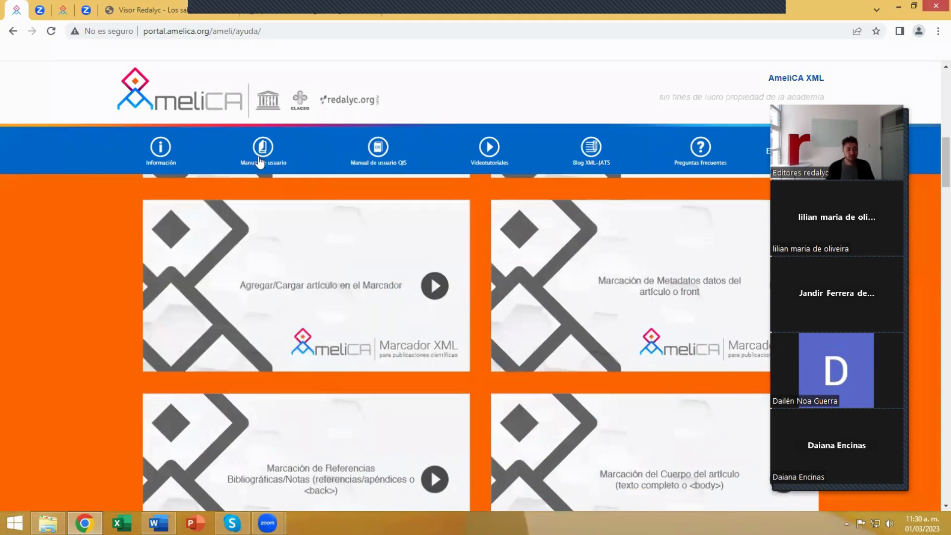
scroll(318, 264, down, 20)
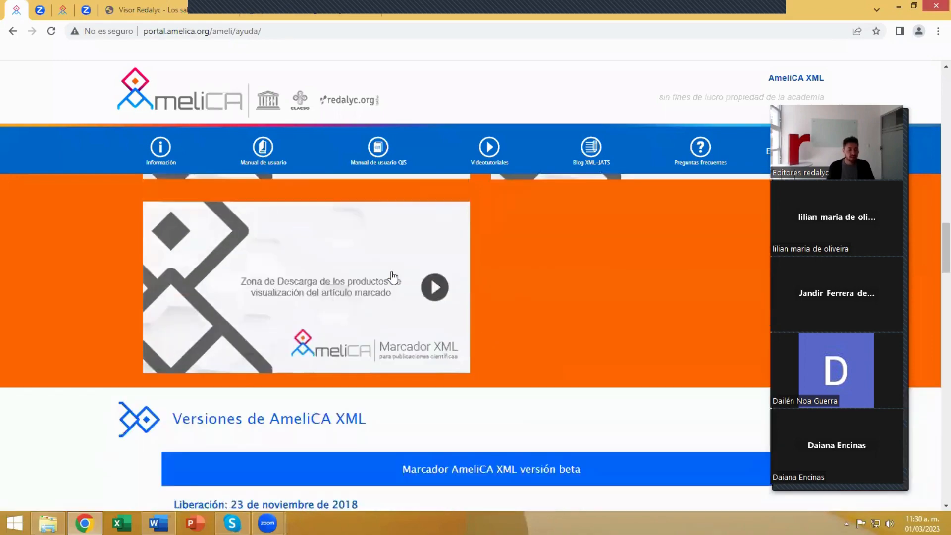
- Look through the help page's frequently asked questions down to question 18, and return to the start of the page
scroll(393, 278, down, 10)
scroll(325, 272, down, 15)
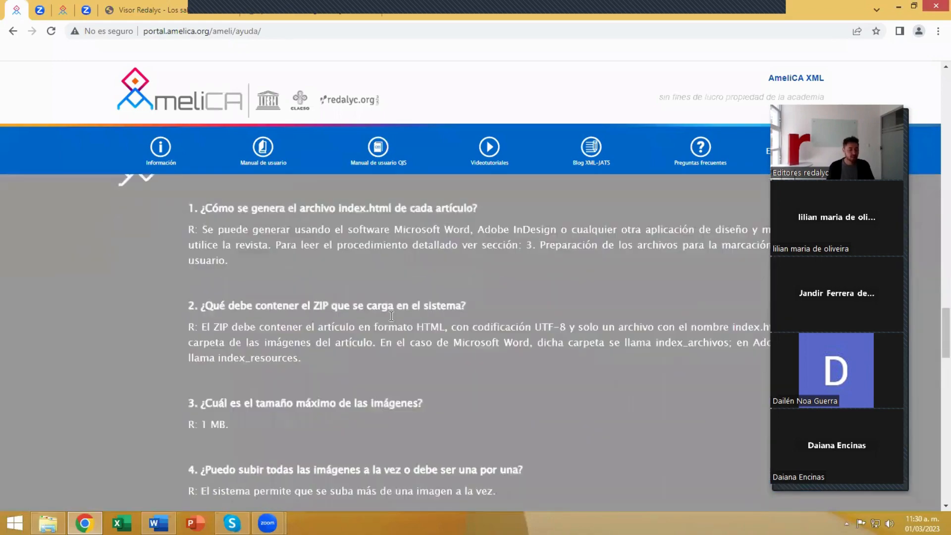
scroll(496, 313, down, 10)
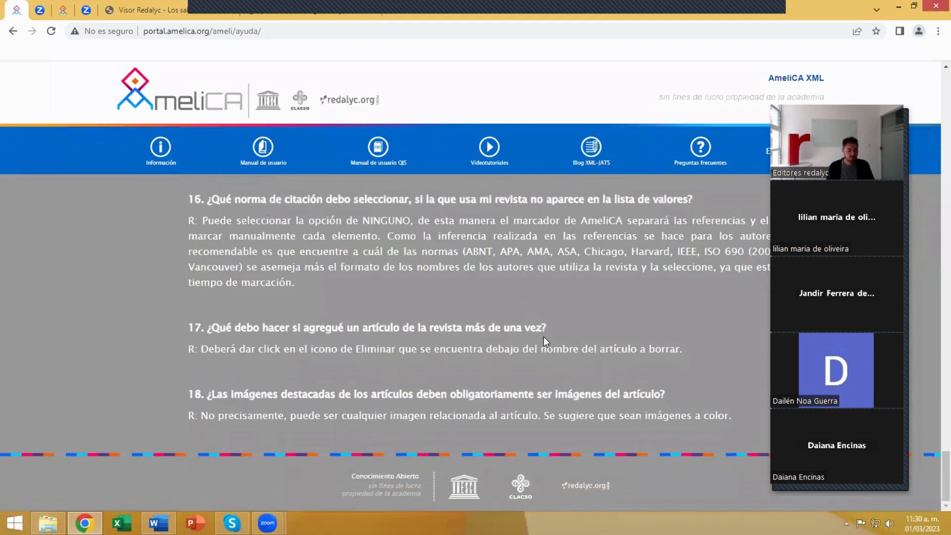
scroll(544, 337, up, 10)
scroll(543, 337, up, 15)
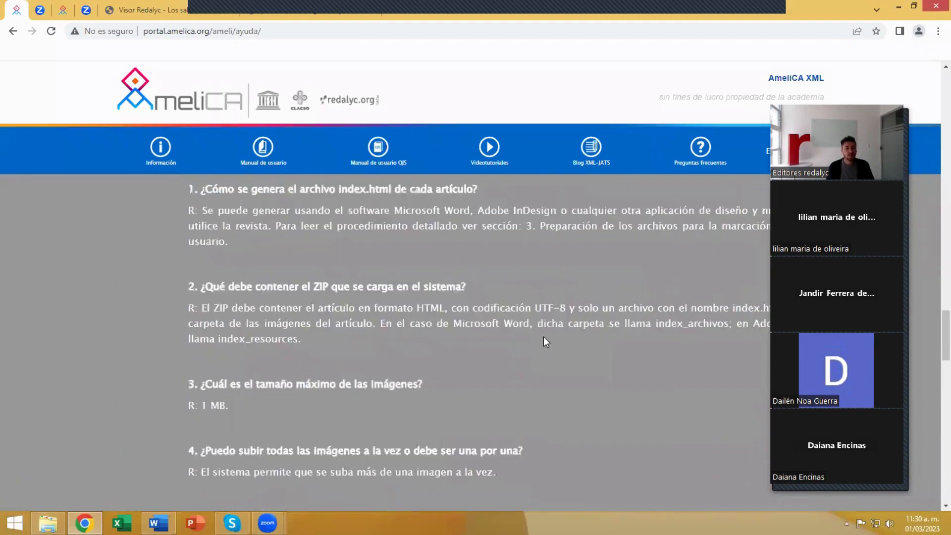
scroll(543, 339, up, 15)
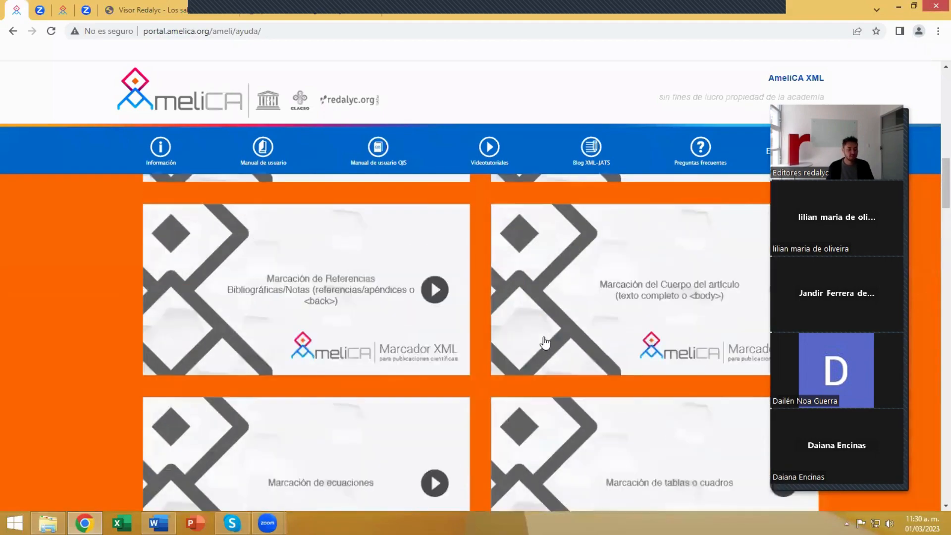
scroll(483, 320, up, 3)
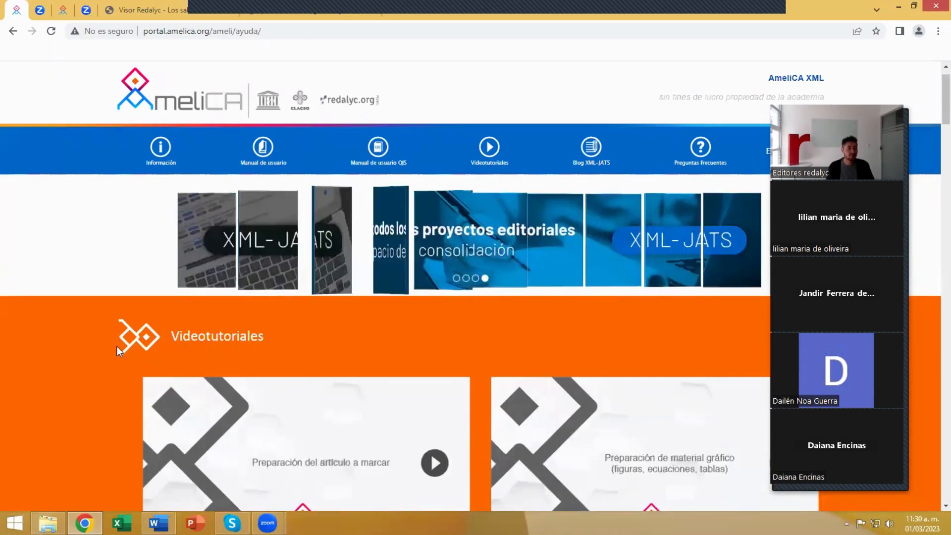
scroll(117, 346, up, 1)
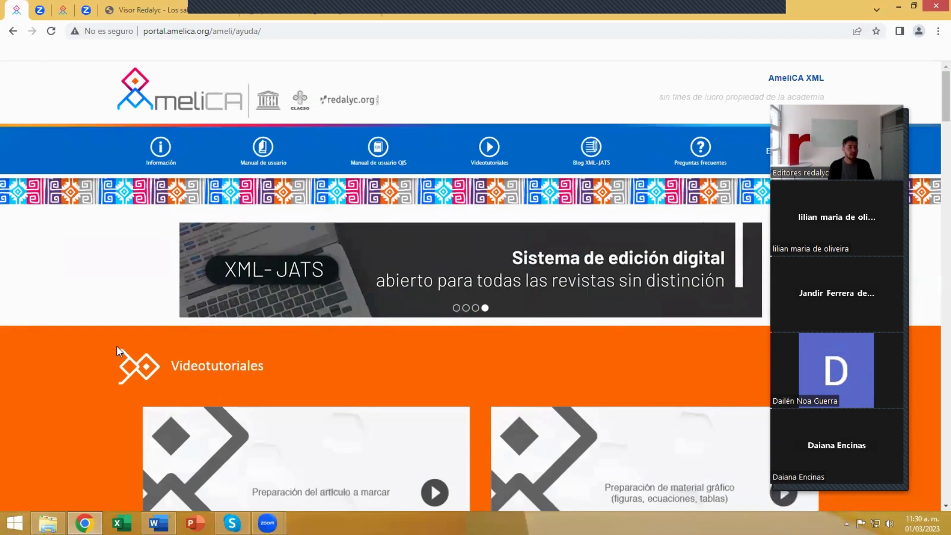